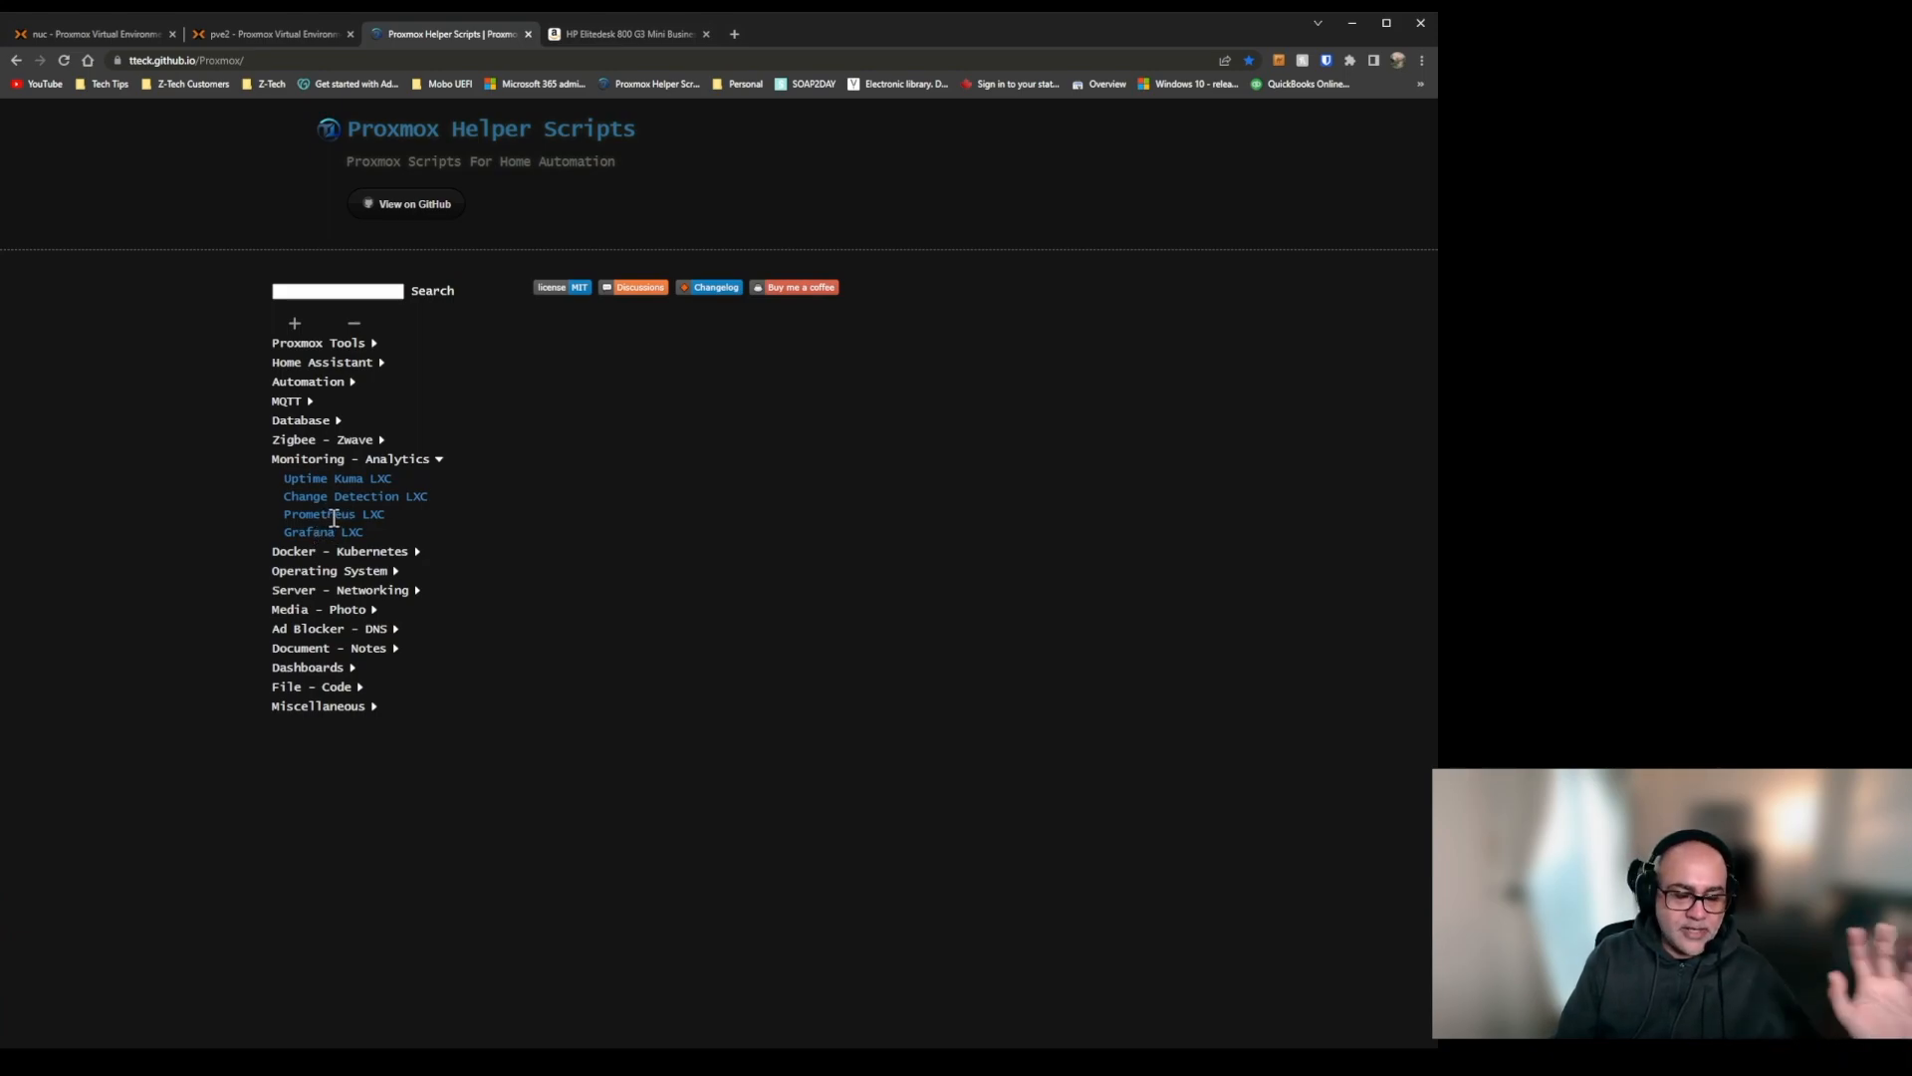
Copy the Prometheus LXC install command and run it in the pve2 shell, proceeding with the default settings.
click(334, 515)
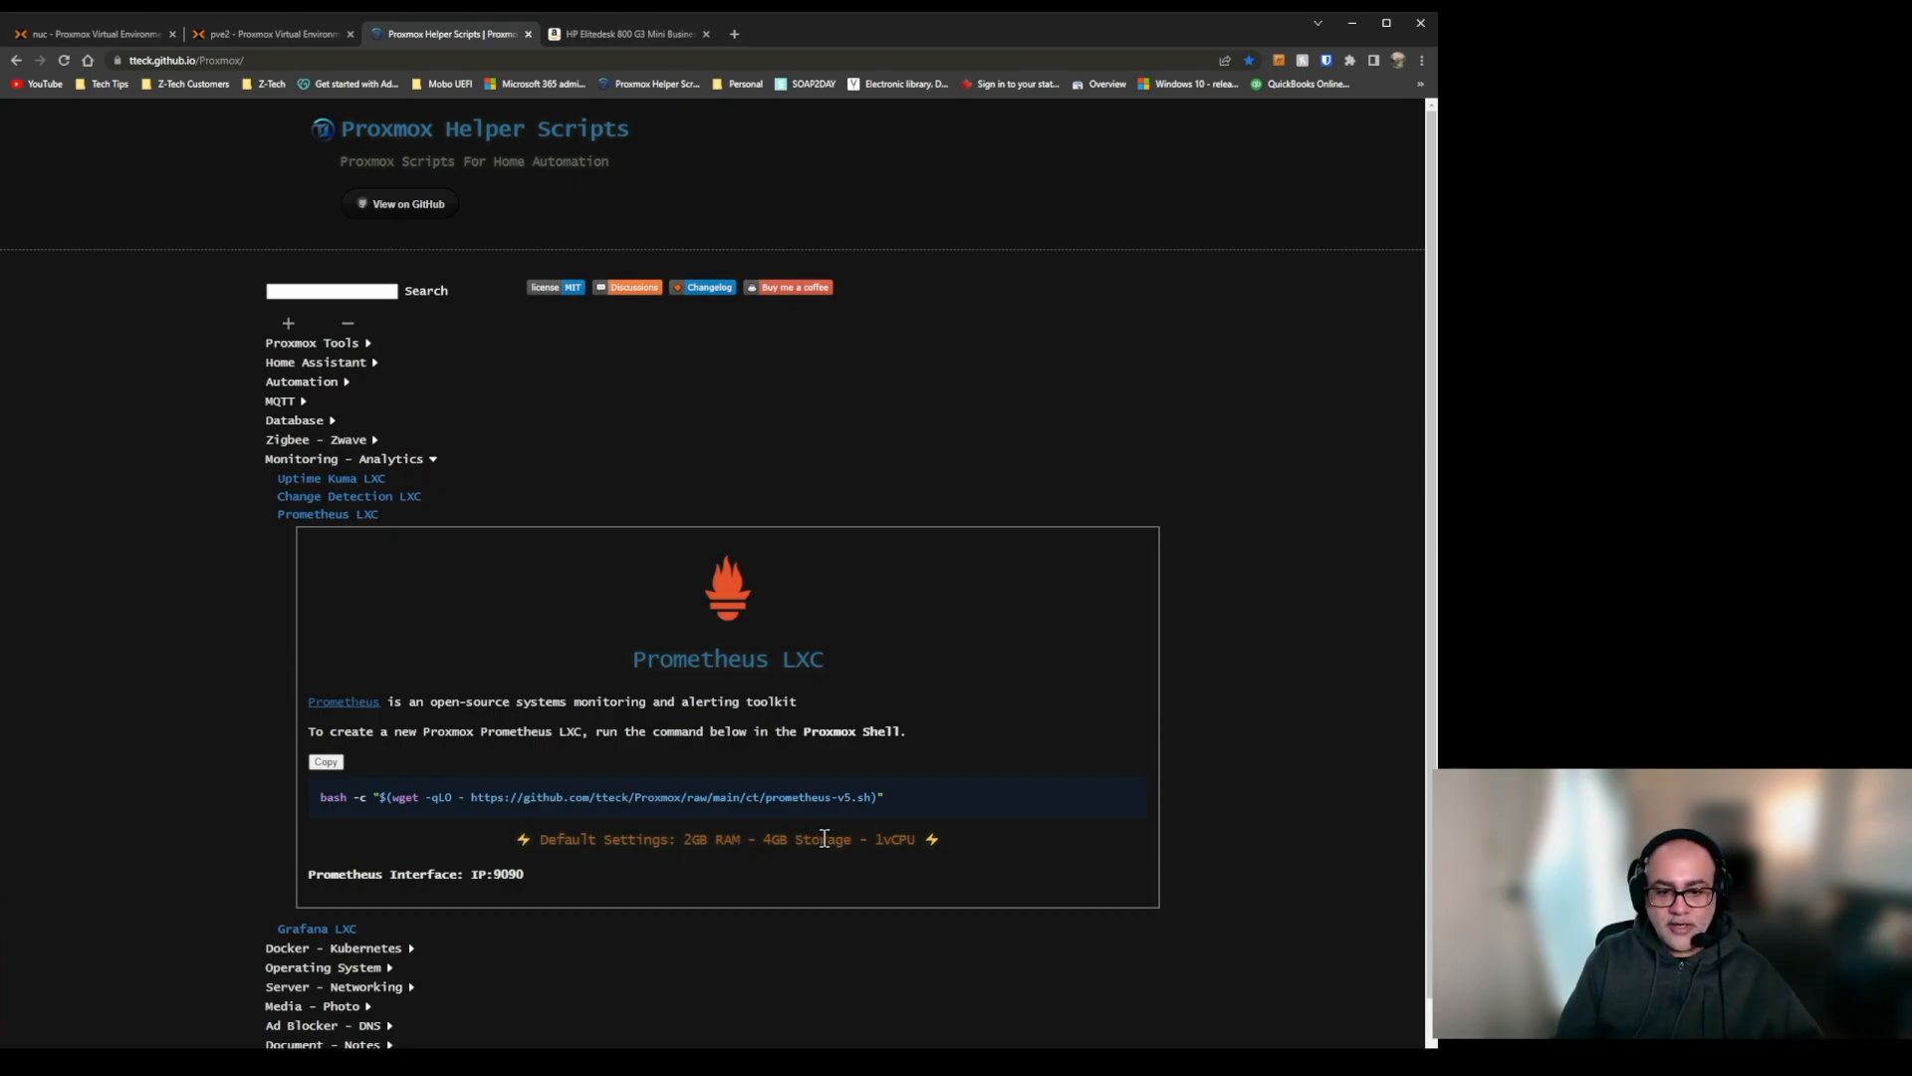
click(324, 764)
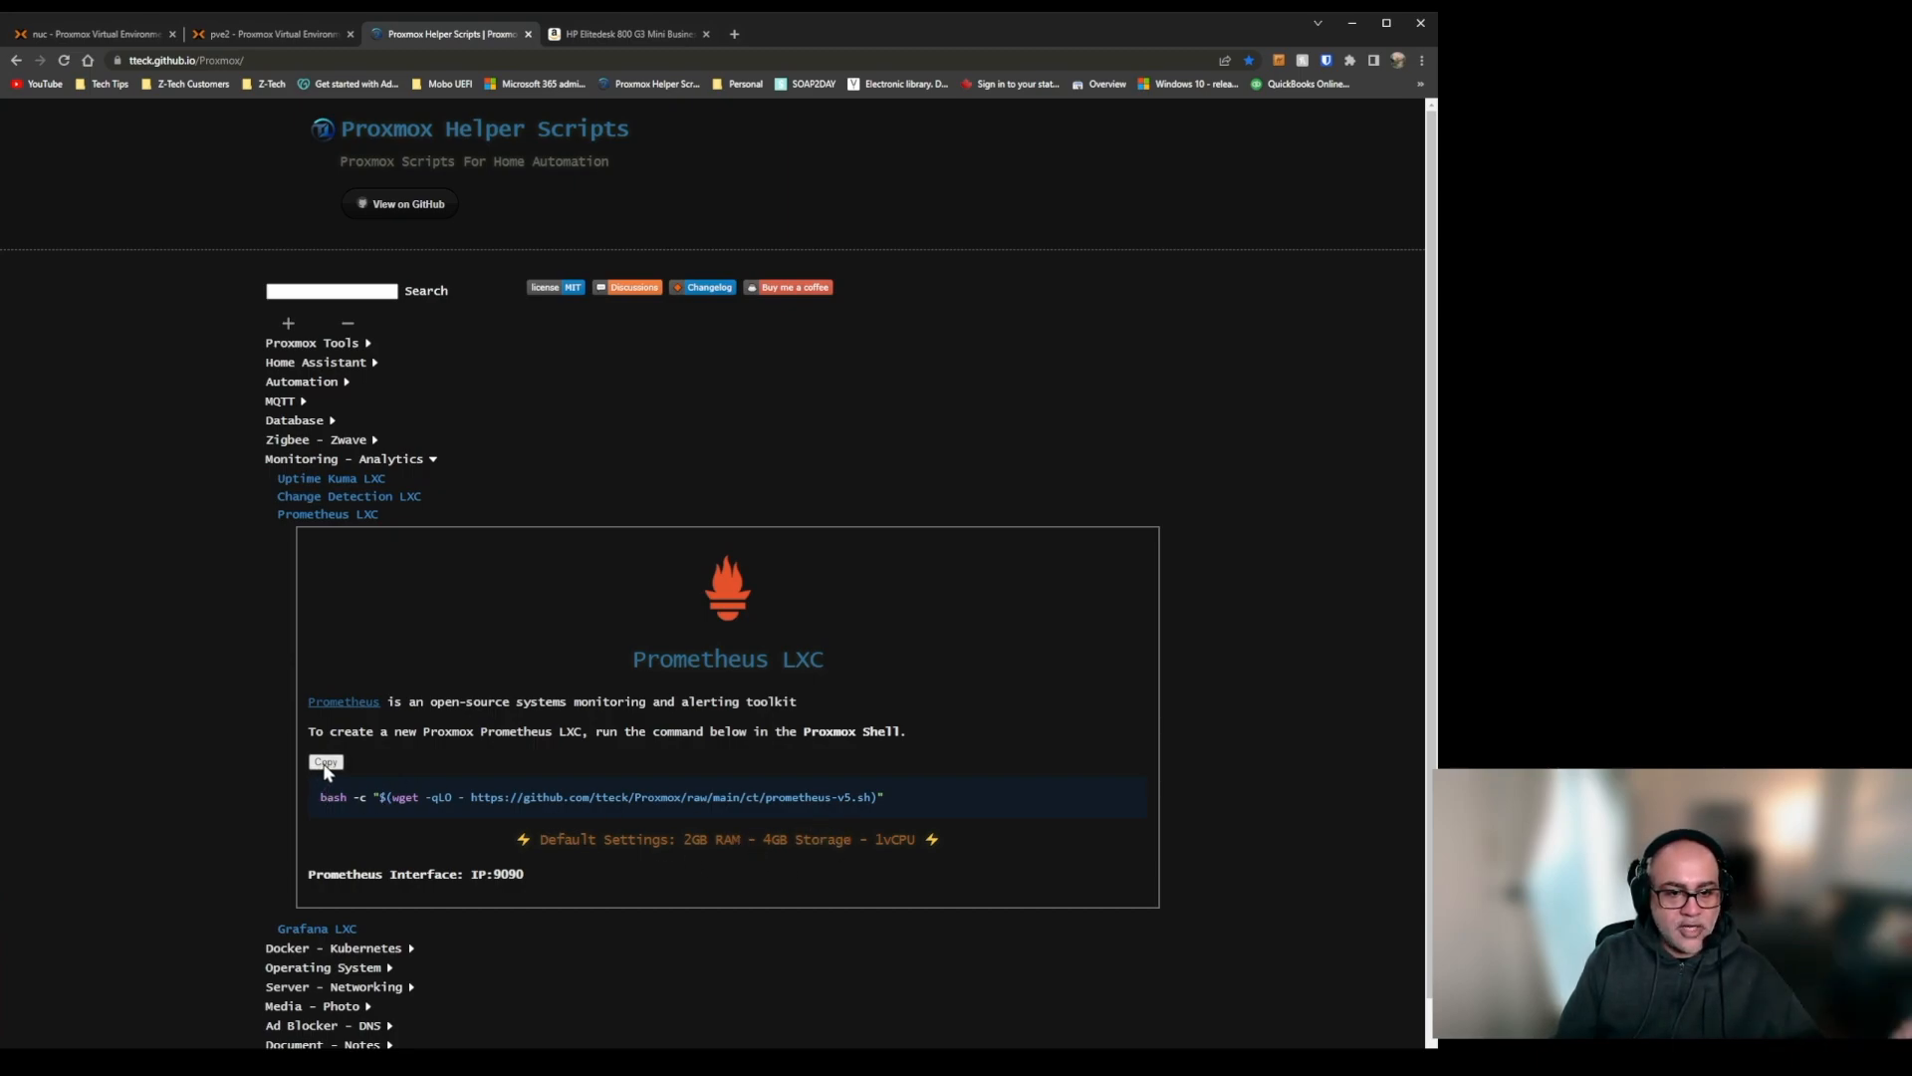
click(265, 33)
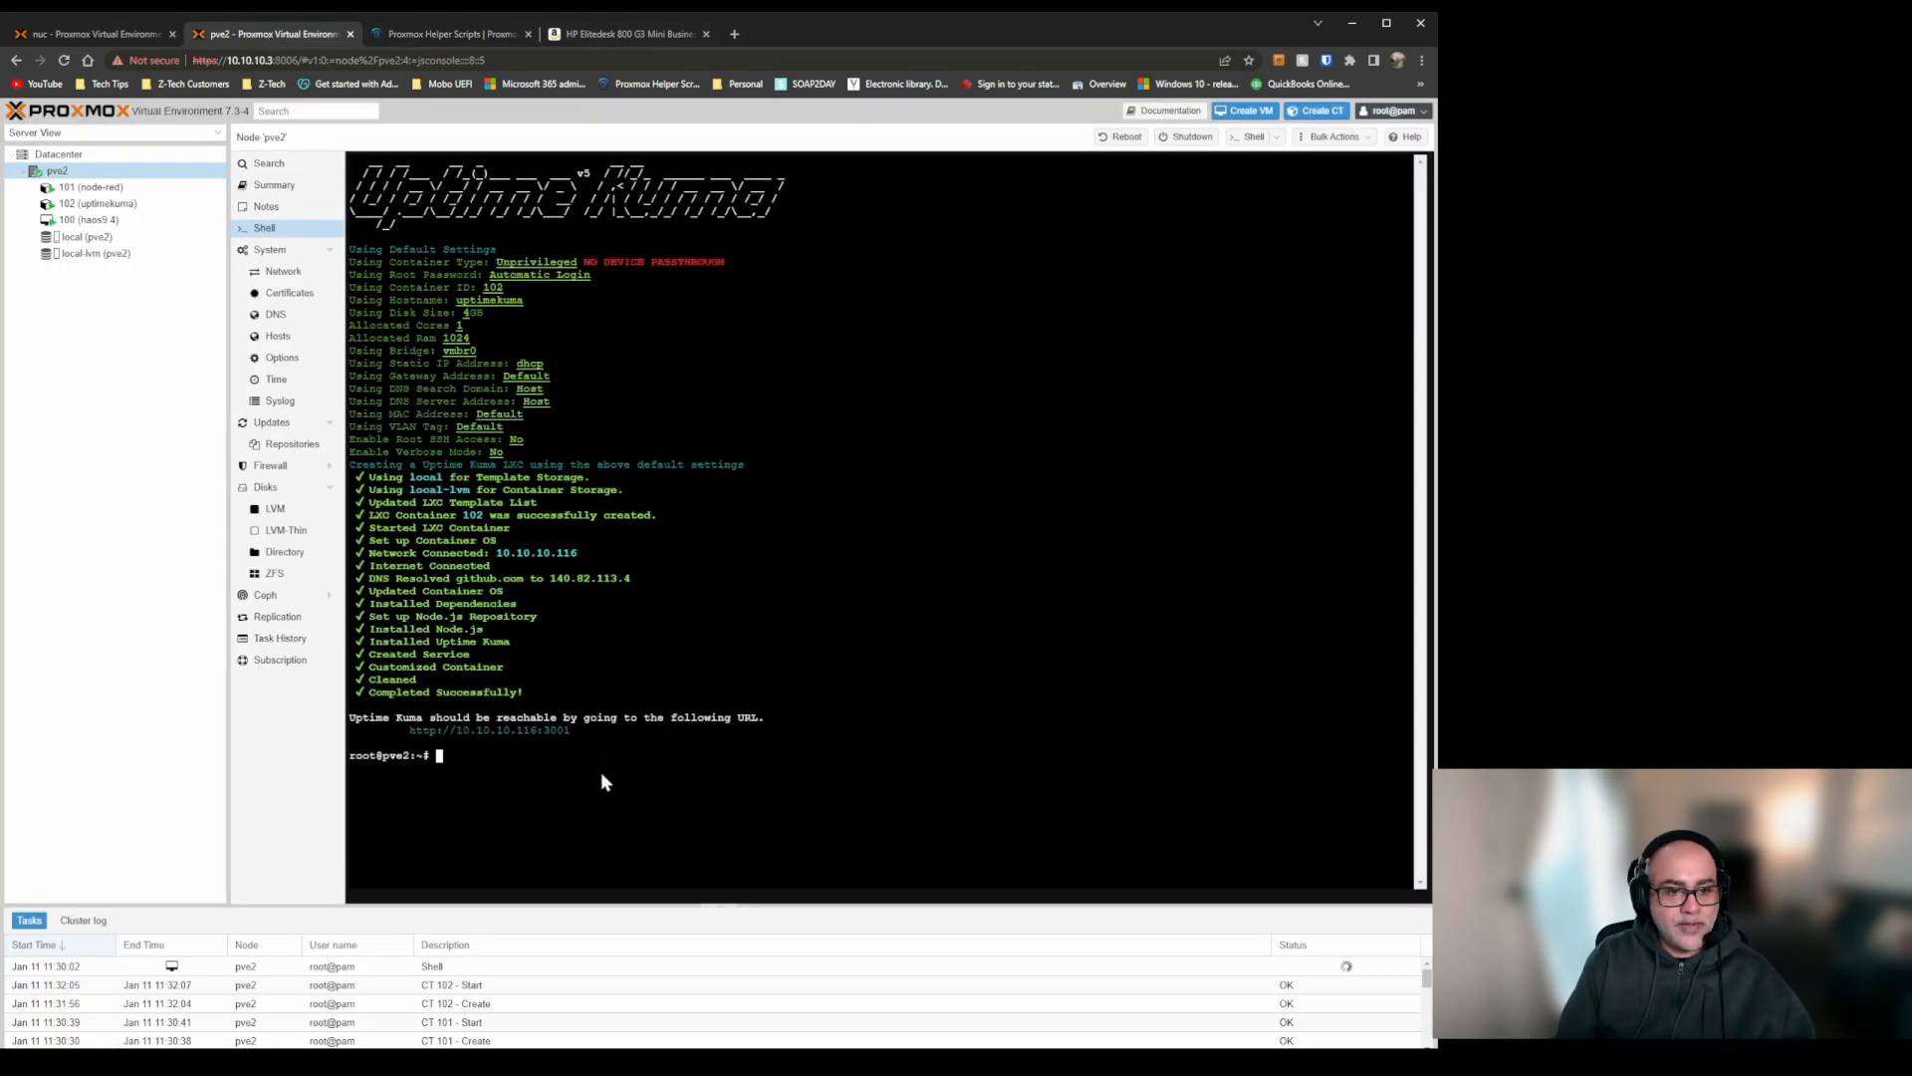
key(ctrl+v)
key(Return)
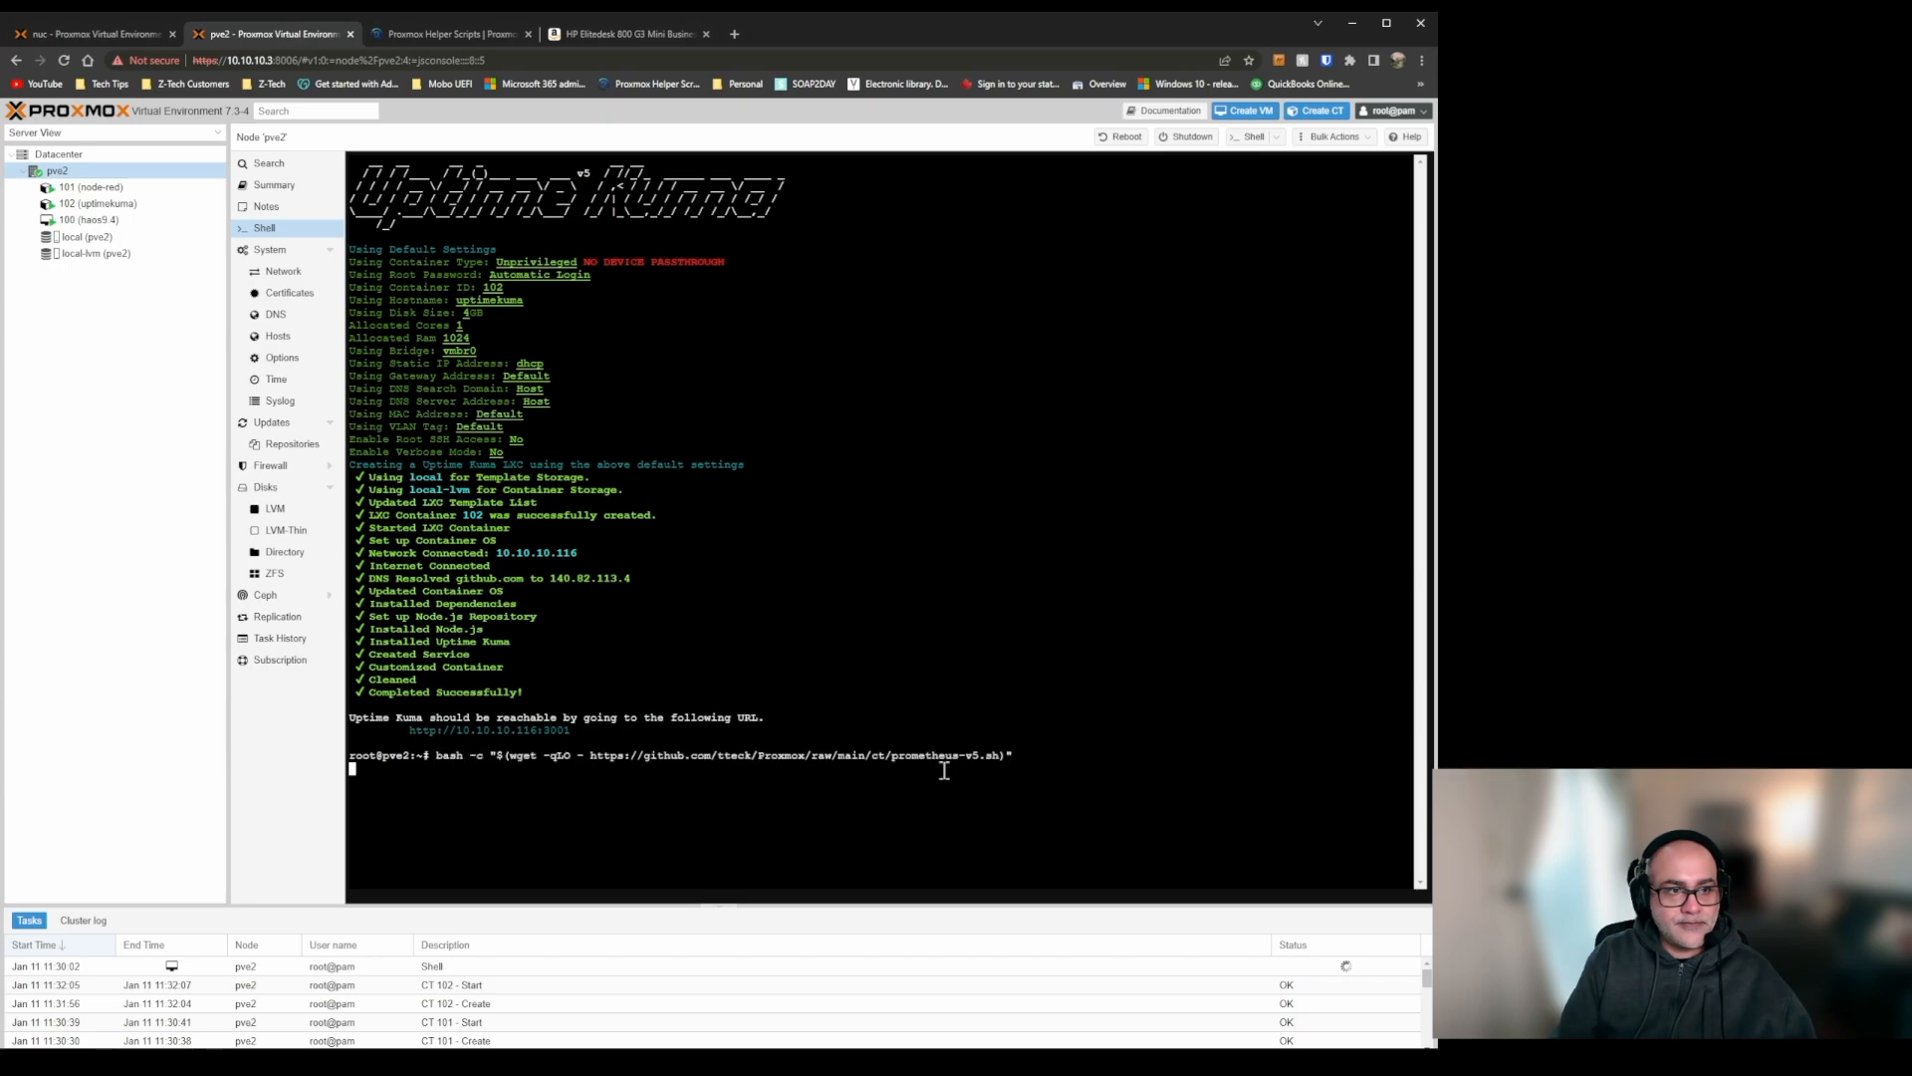
key(Return)
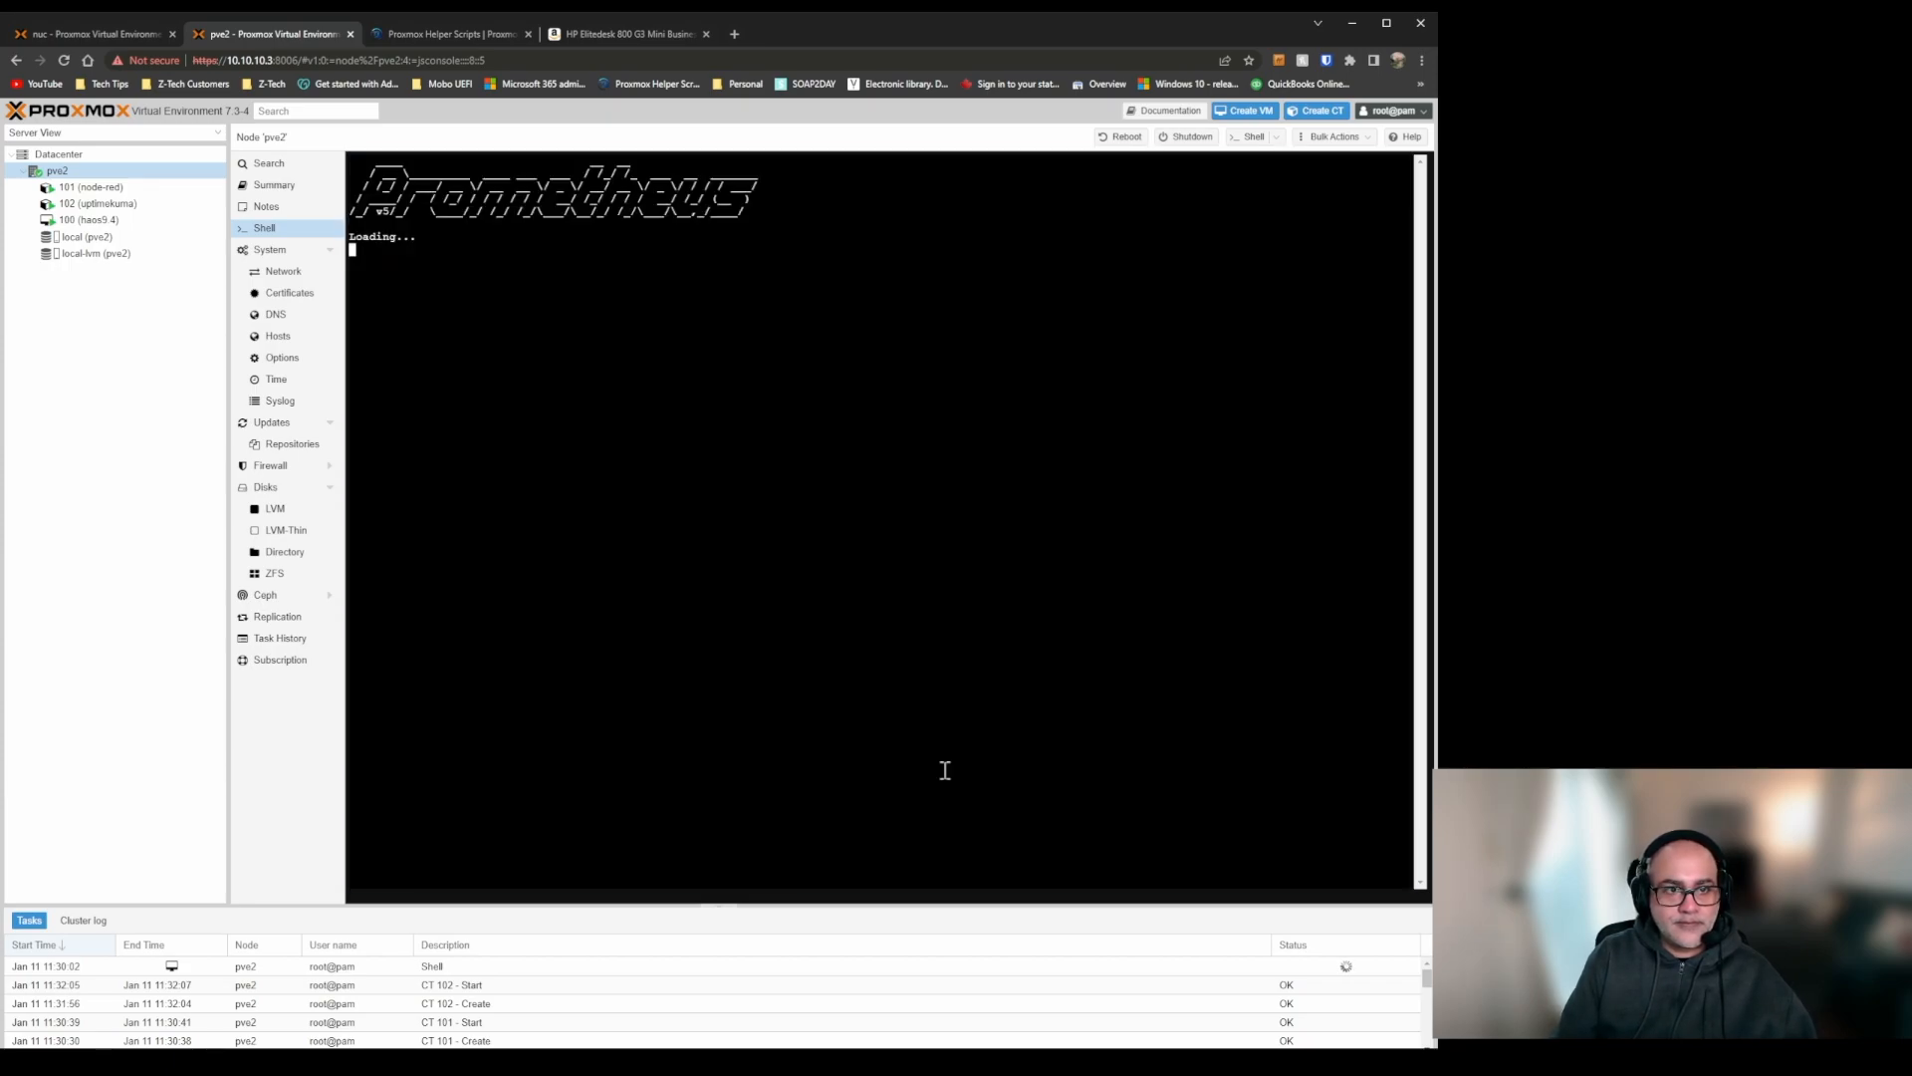
key(Return)
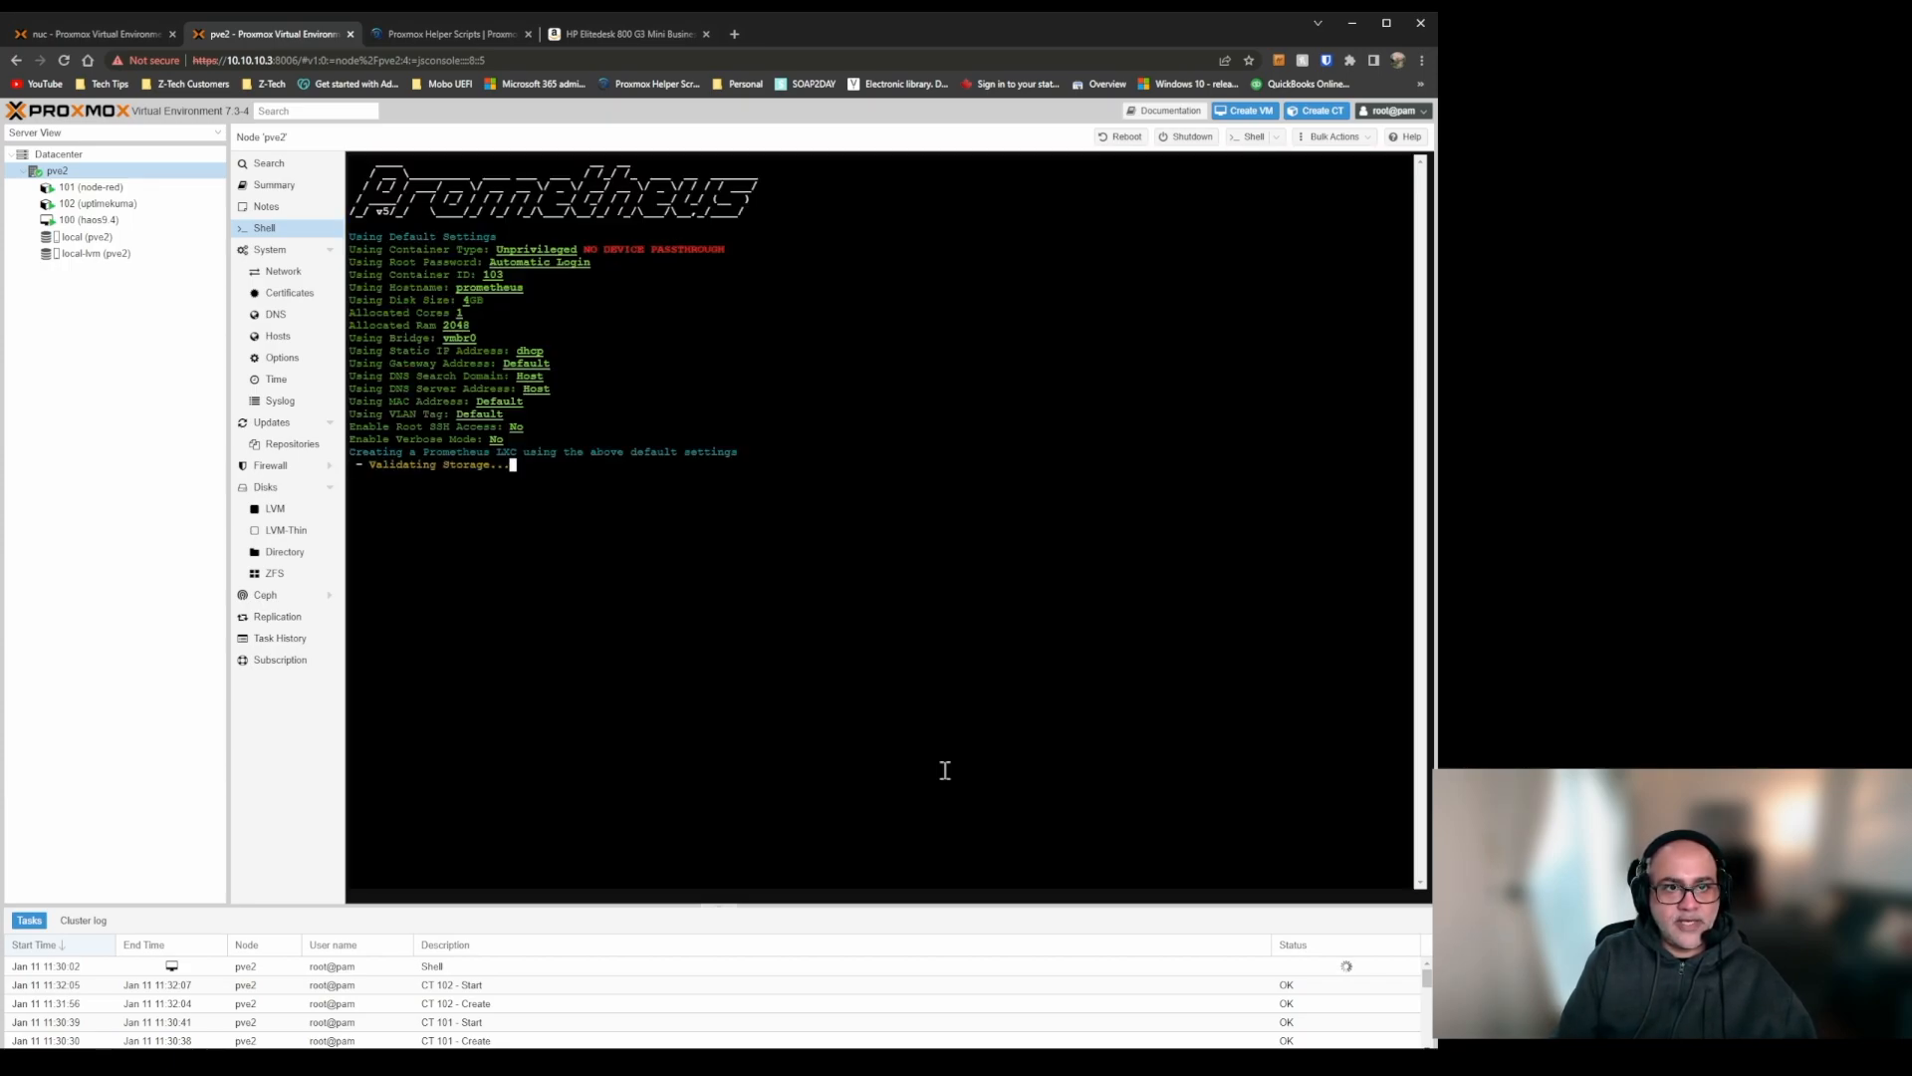
Copy the Grafana LXC install command from Proxmox Helper Scripts, checking the Prometheus installation in the pve2 shell.
click(466, 31)
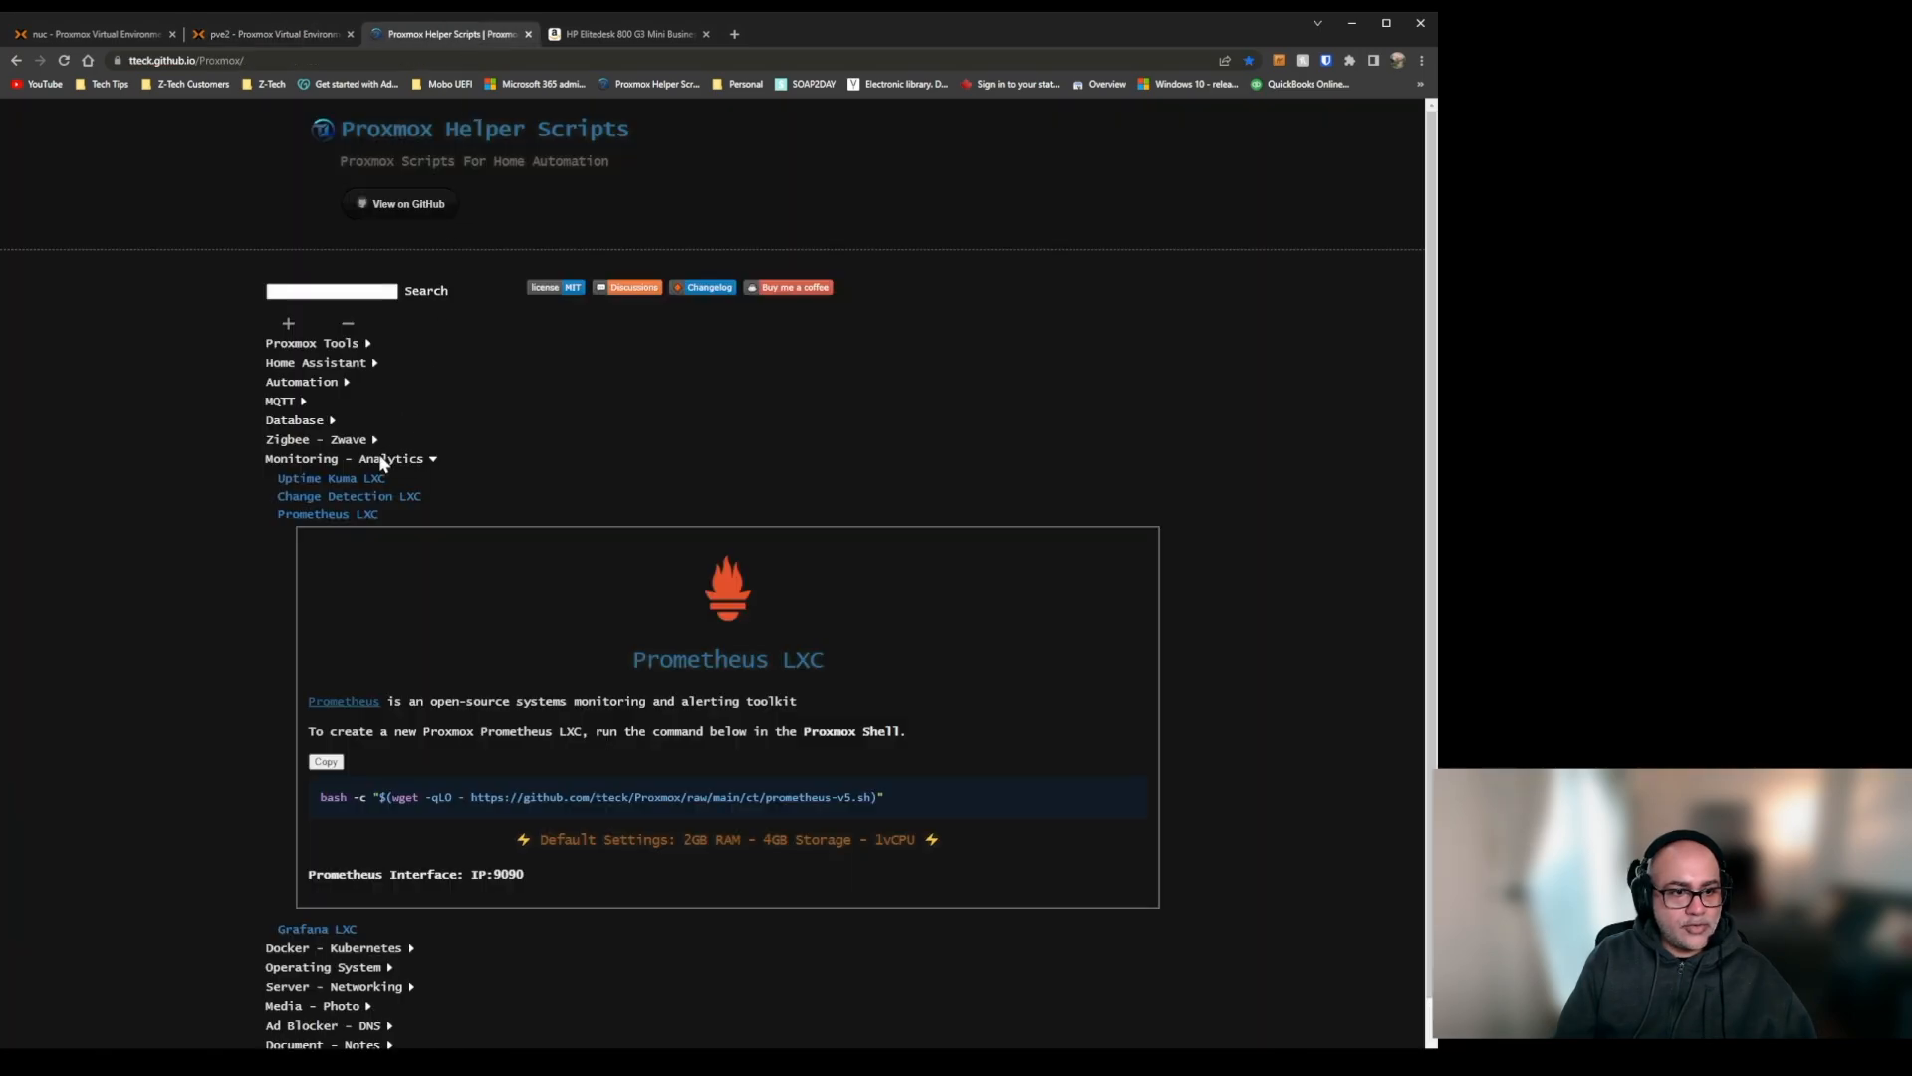
click(343, 516)
click(335, 533)
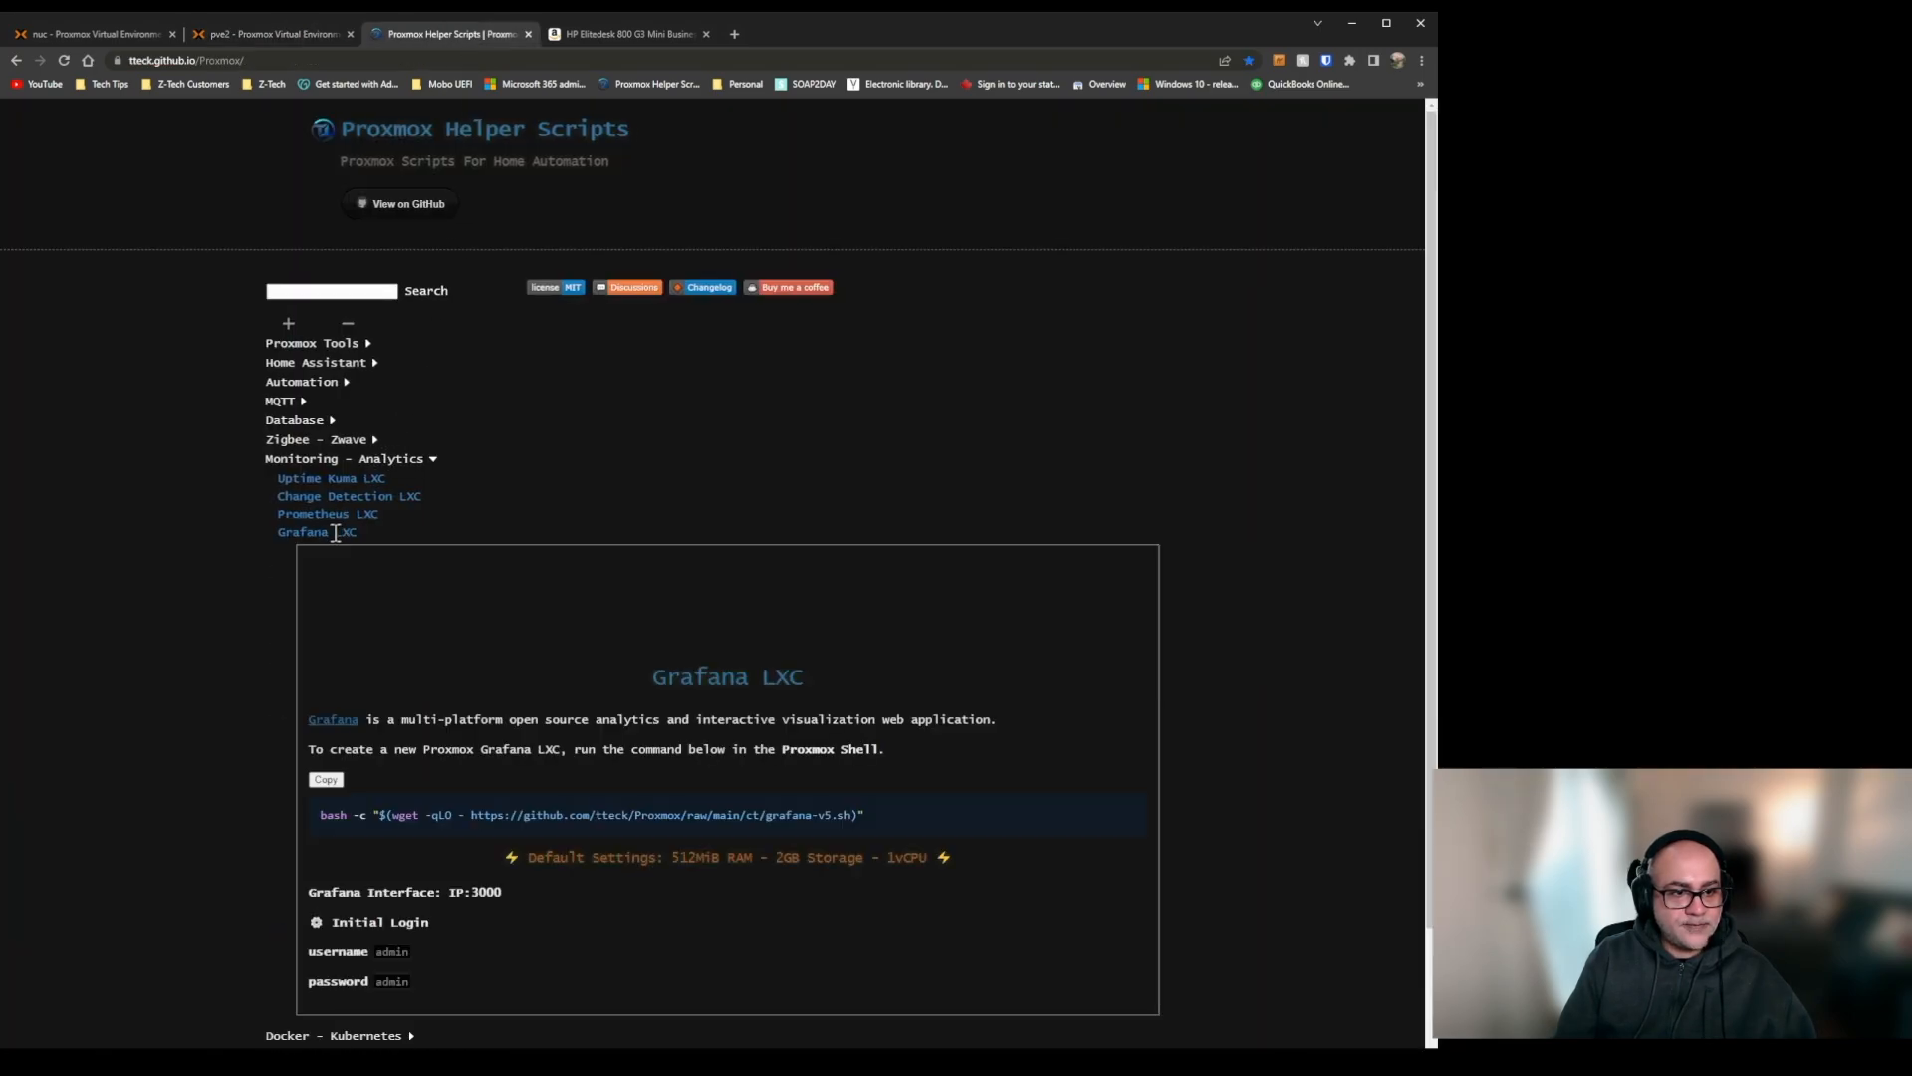
click(326, 779)
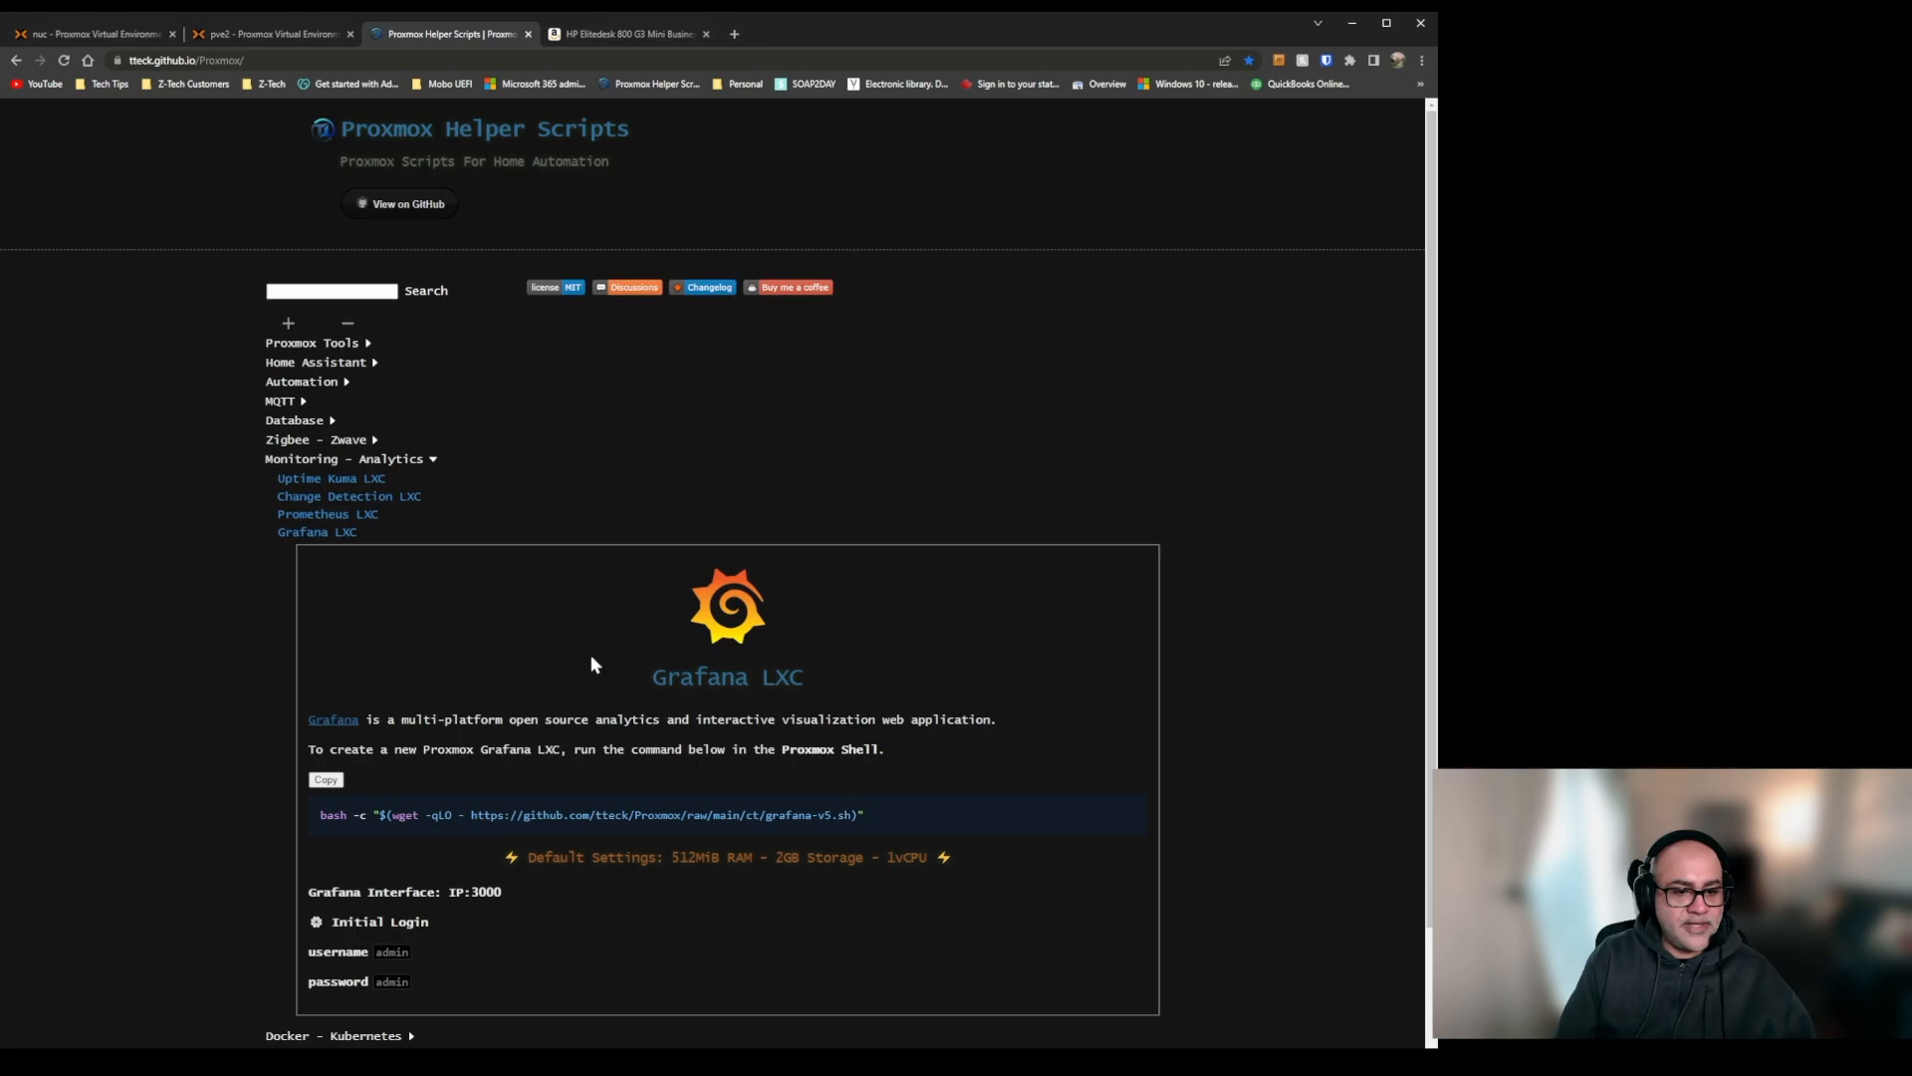
click(283, 35)
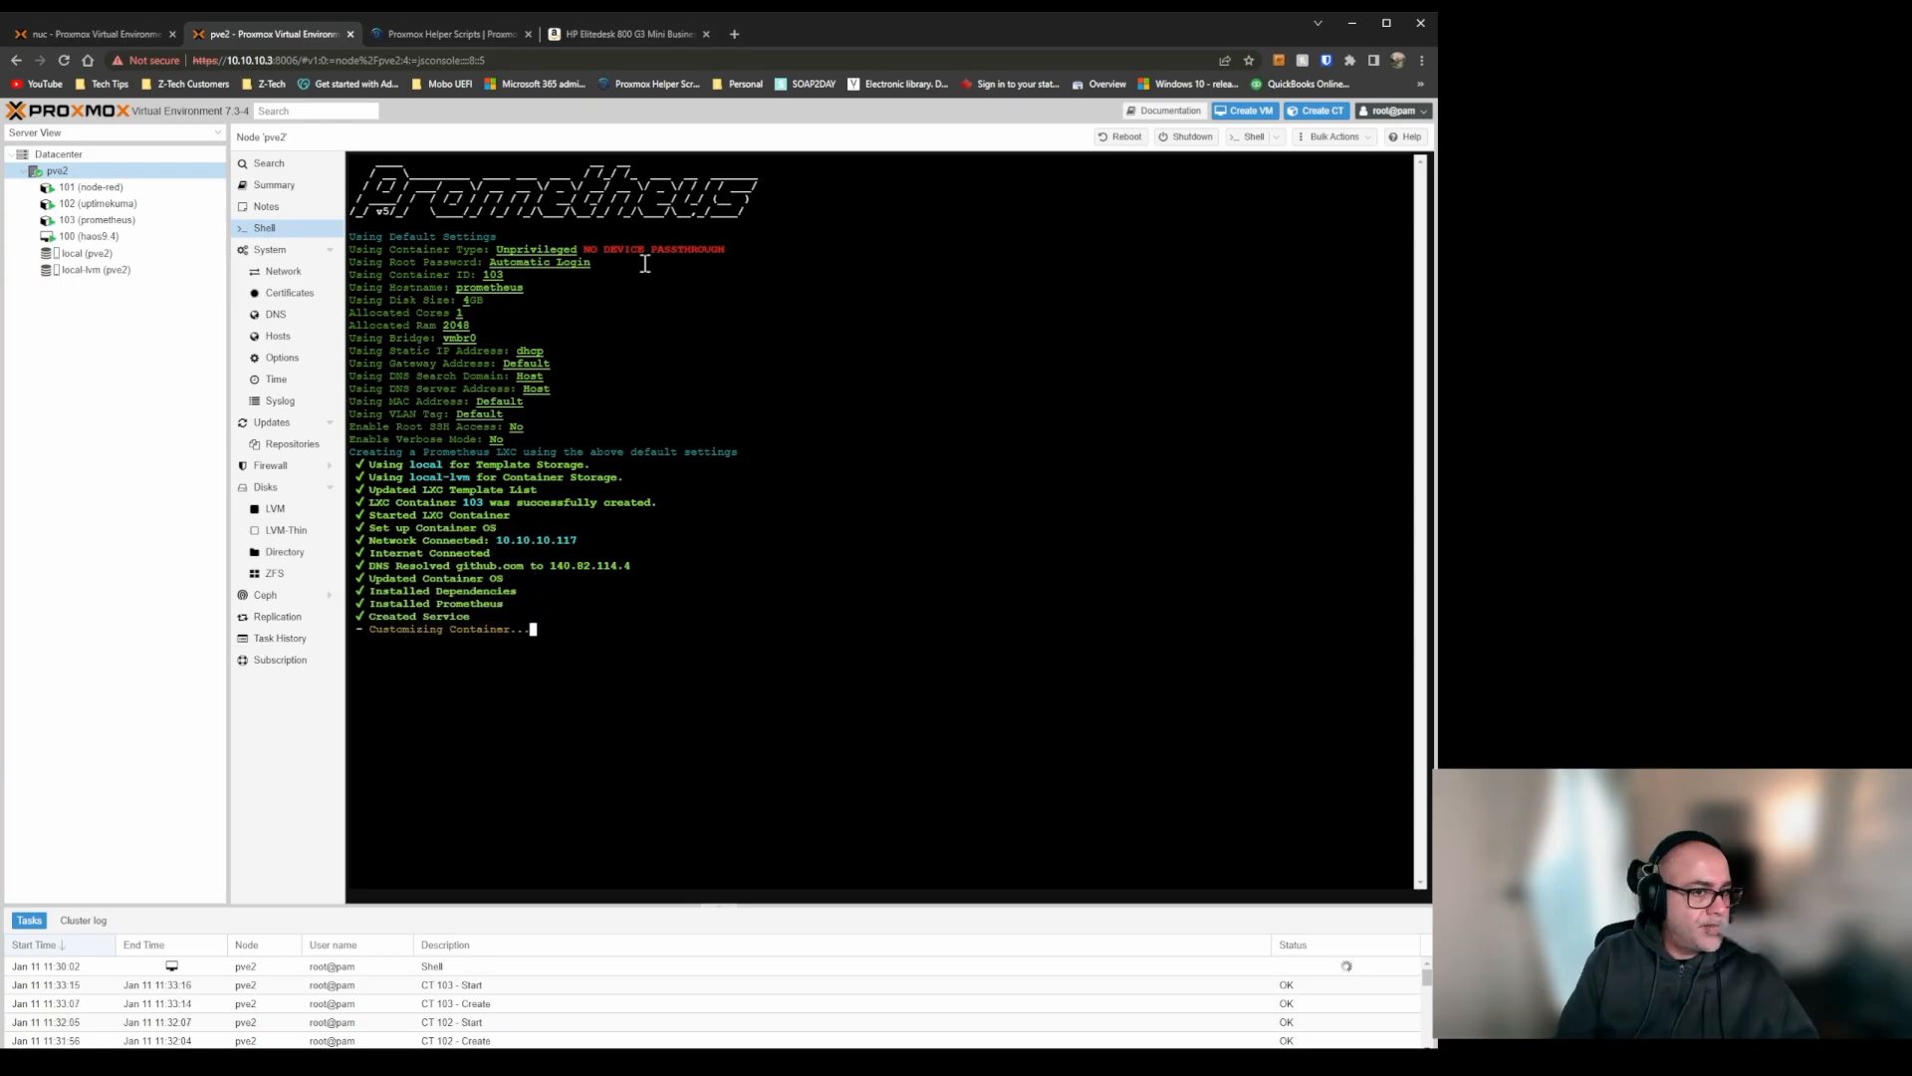
click(453, 34)
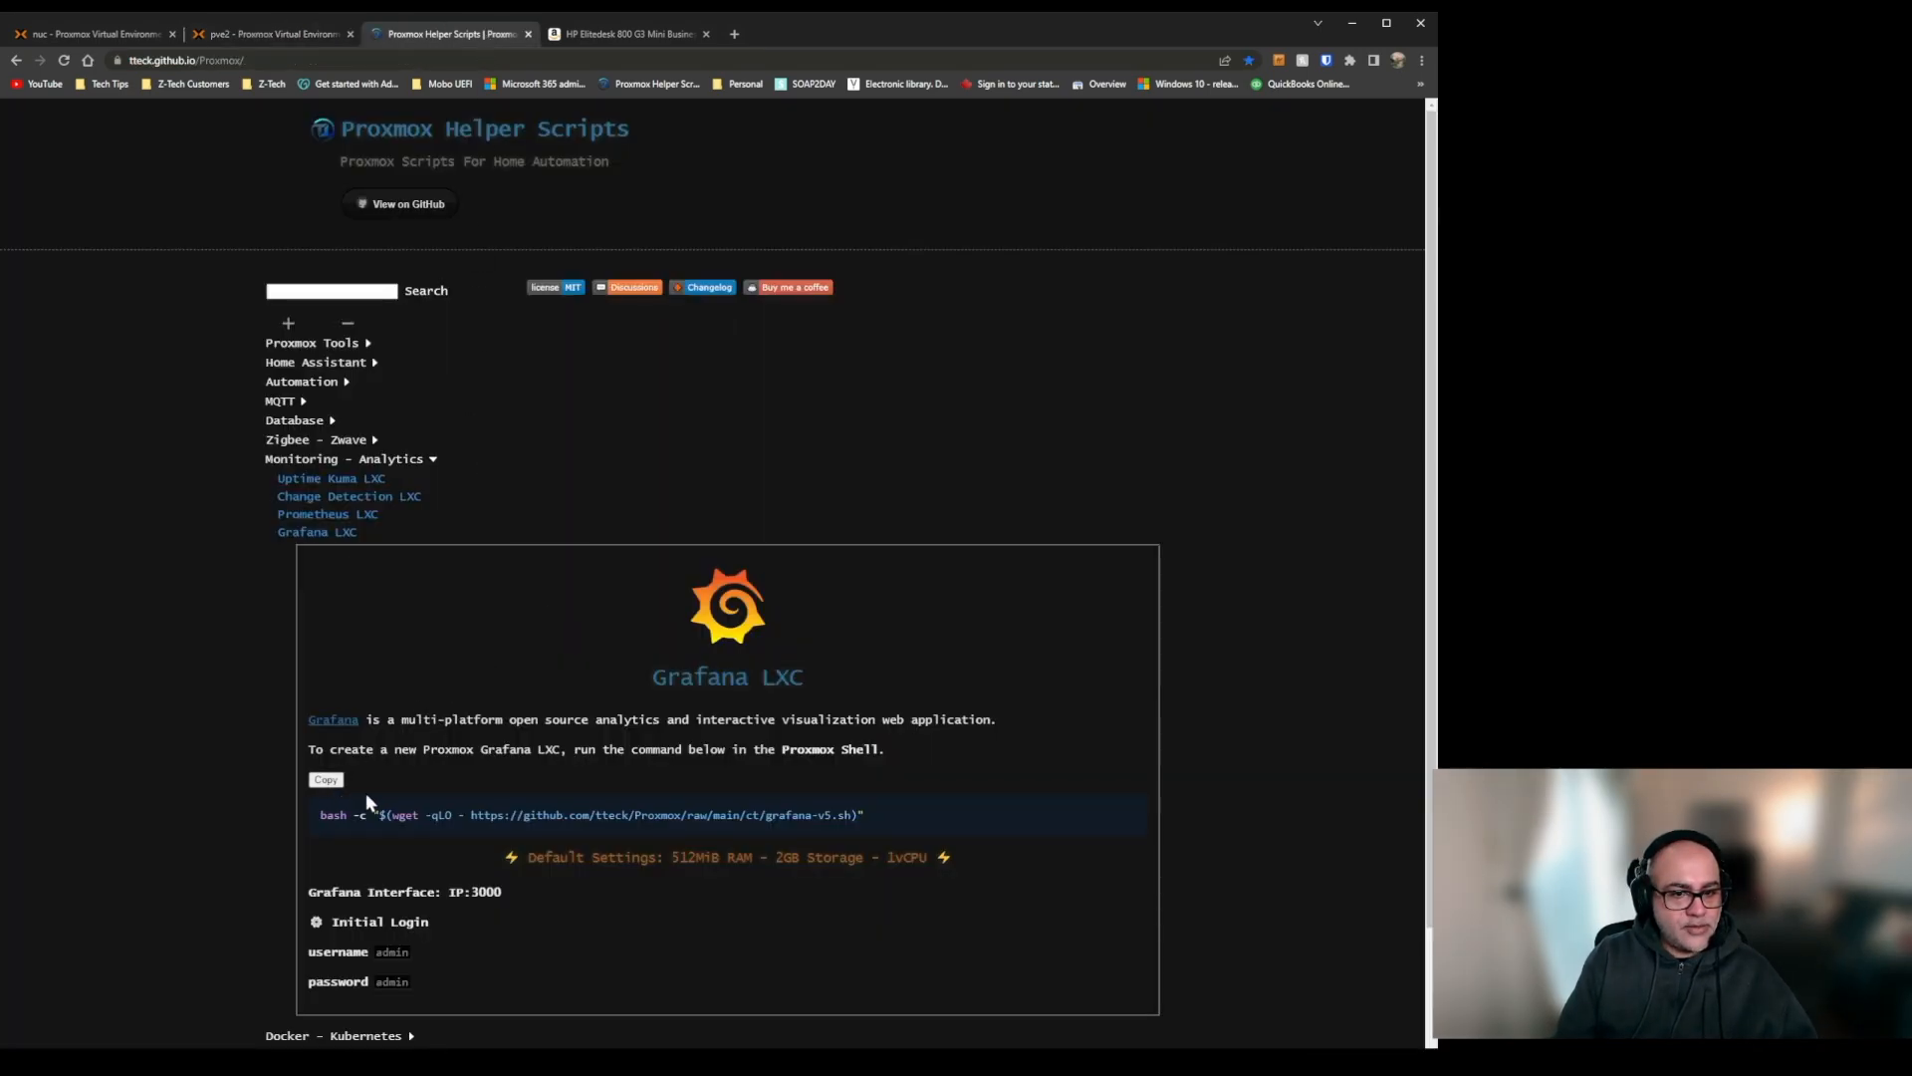
click(331, 781)
Run the copied Grafana install command in the pve2 shell and create the container with default settings.
click(319, 30)
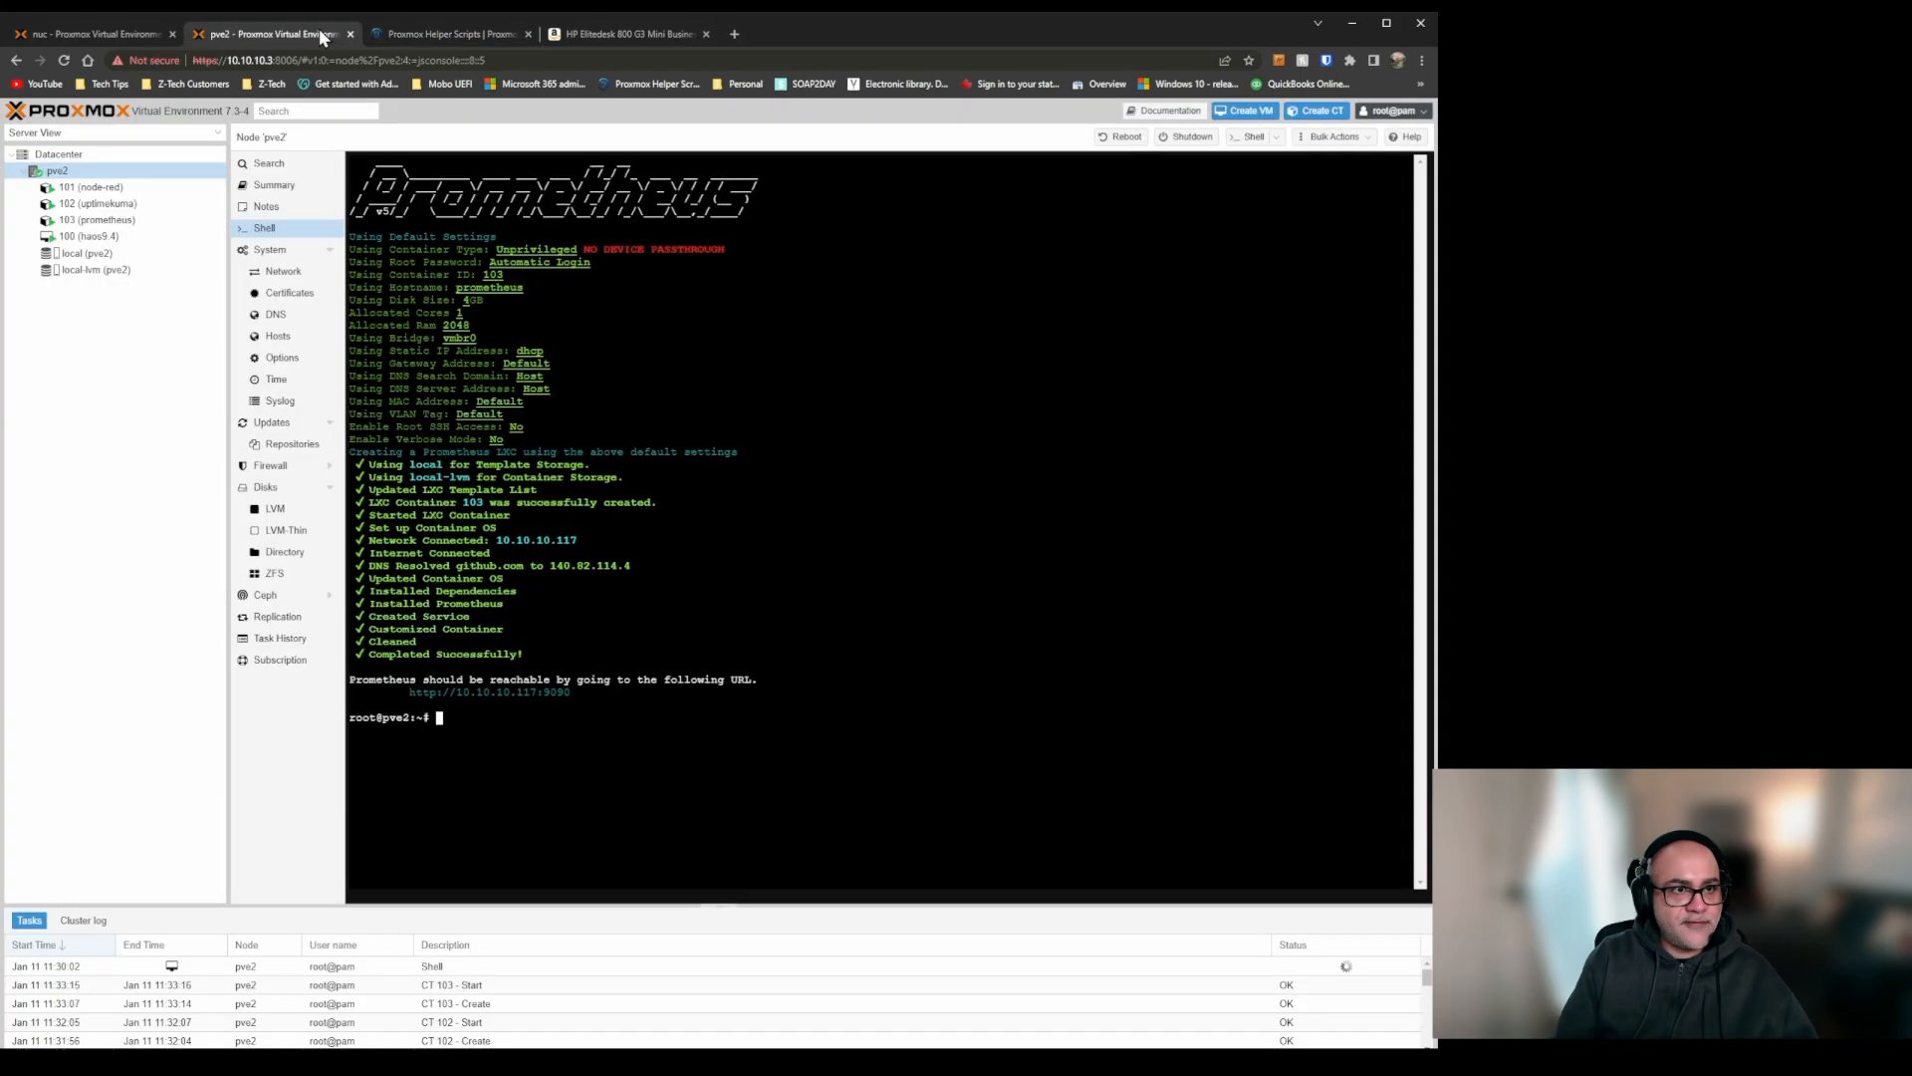
key(ctrl+v)
key(Return)
key(Return)
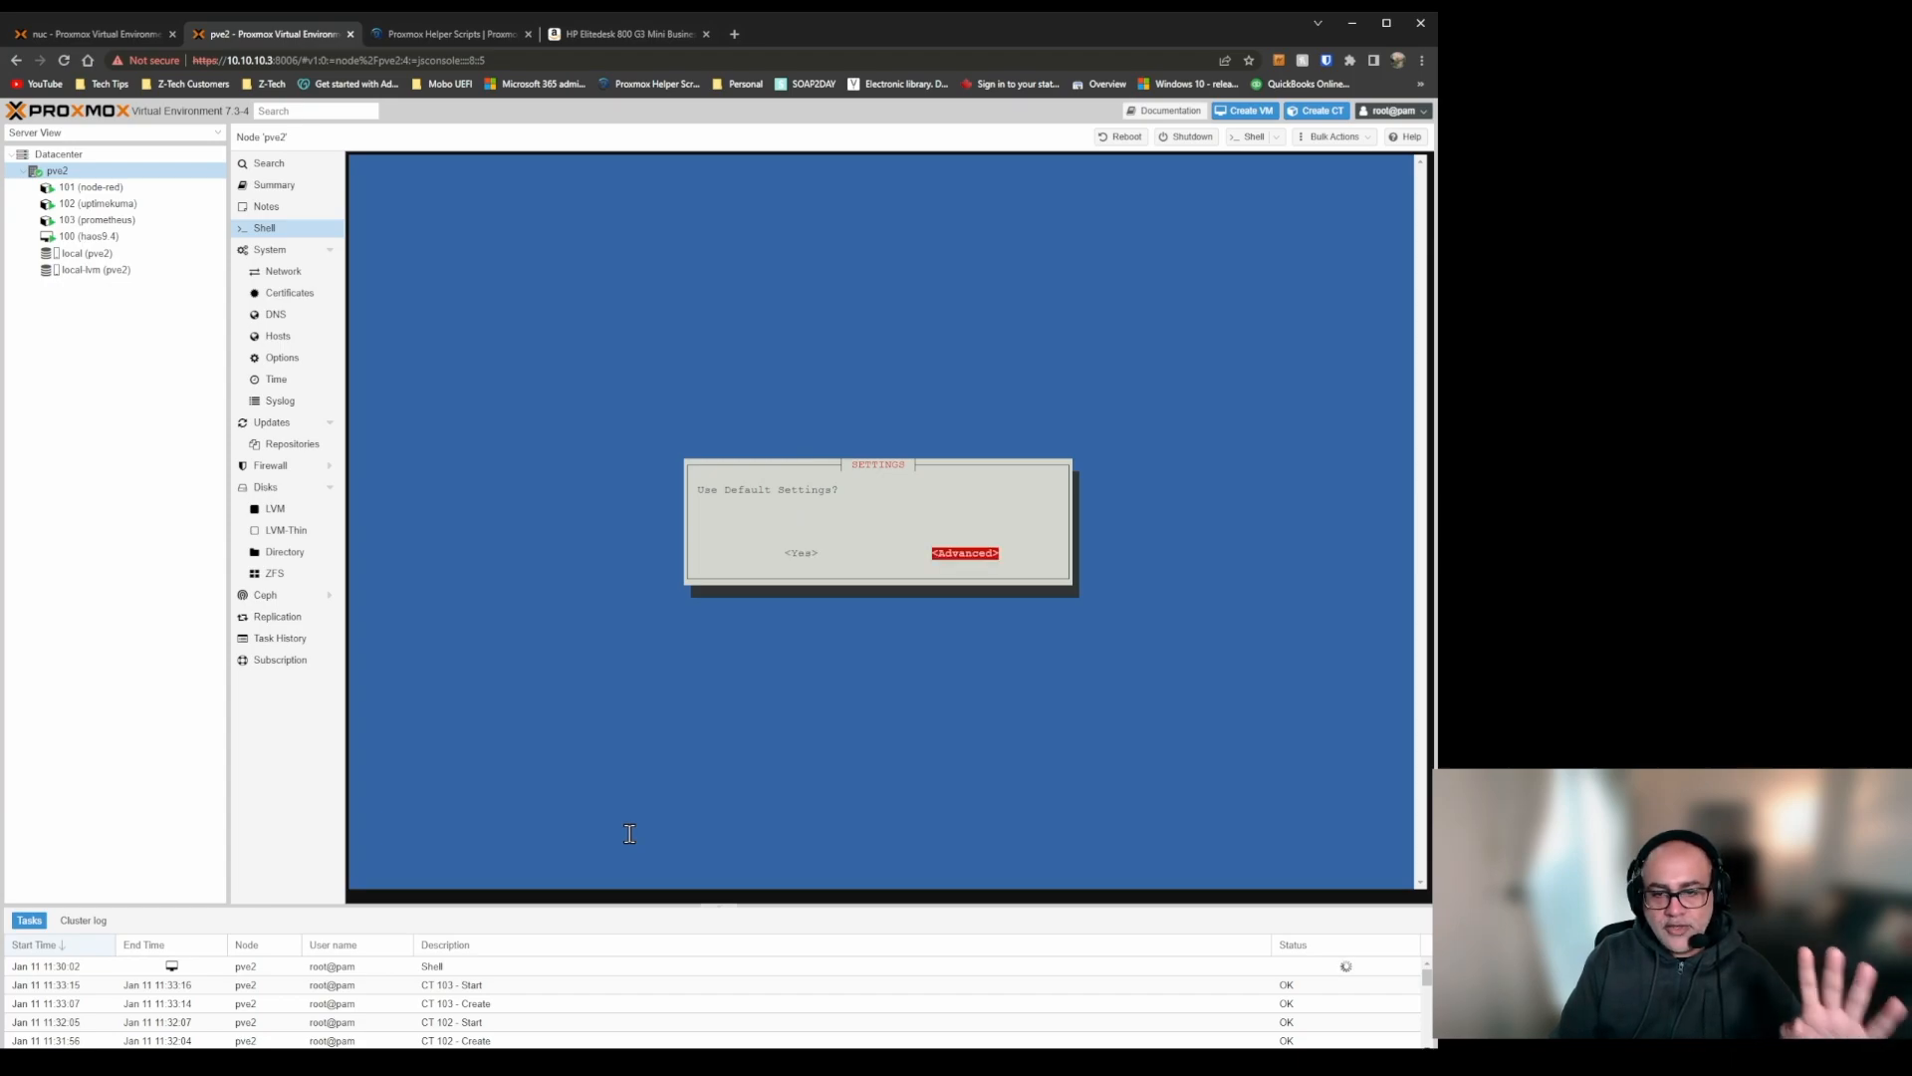
key(Left)
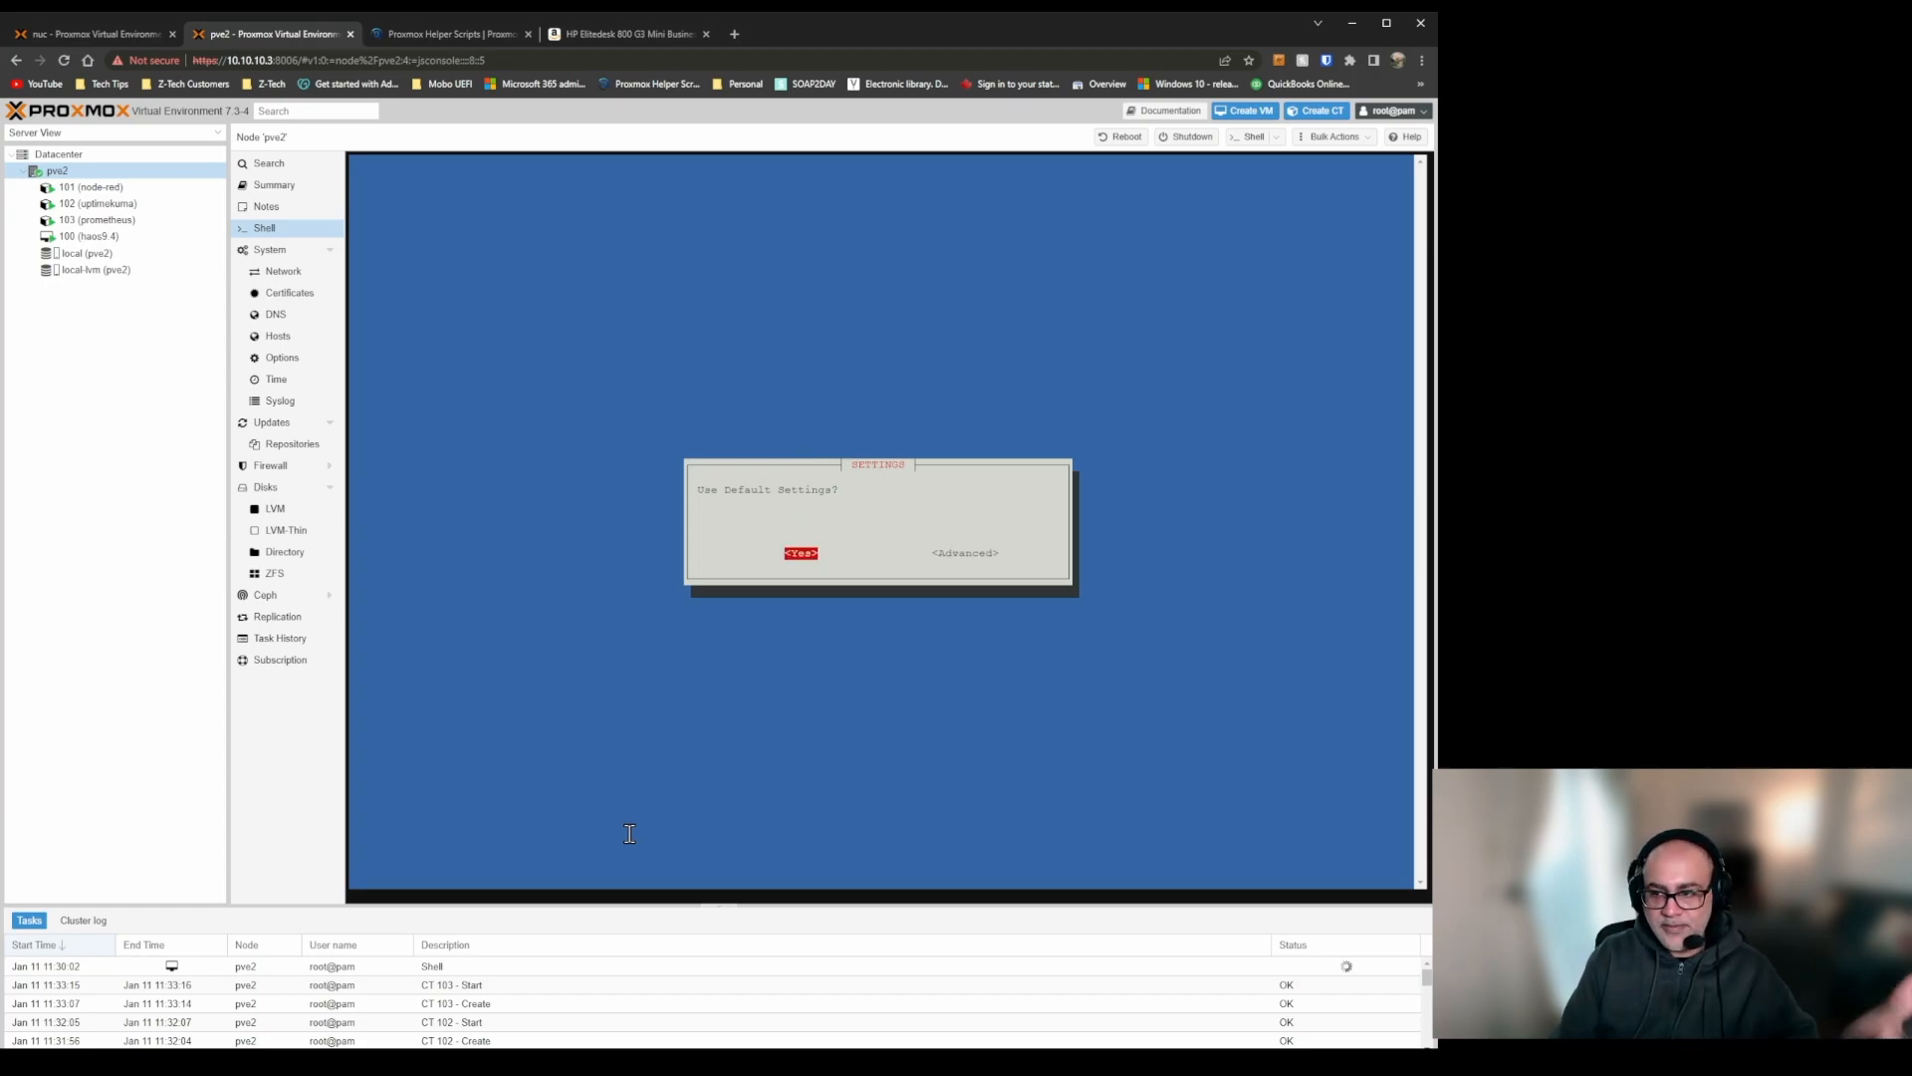
key(Return)
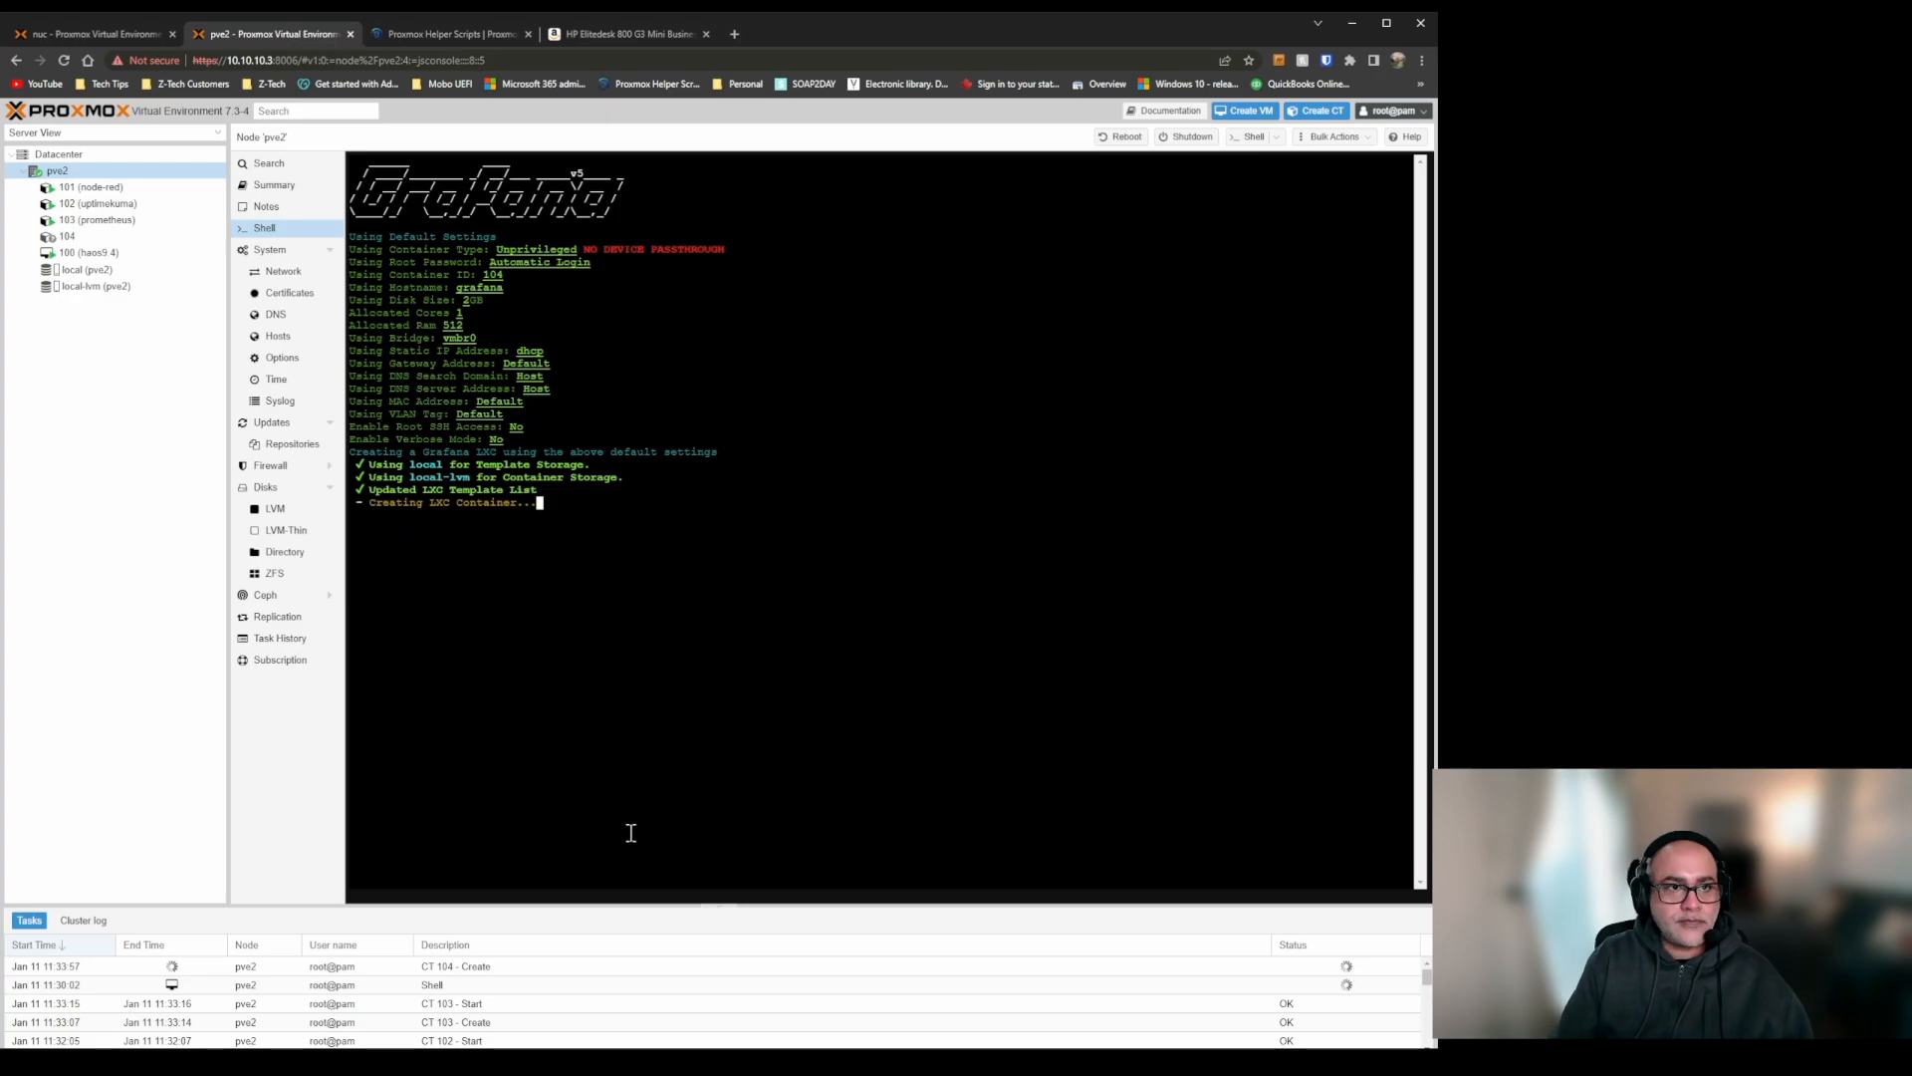
Open the InfluxDB LXC entry in the Database category of Proxmox Helper Scripts and copy its install command.
click(491, 31)
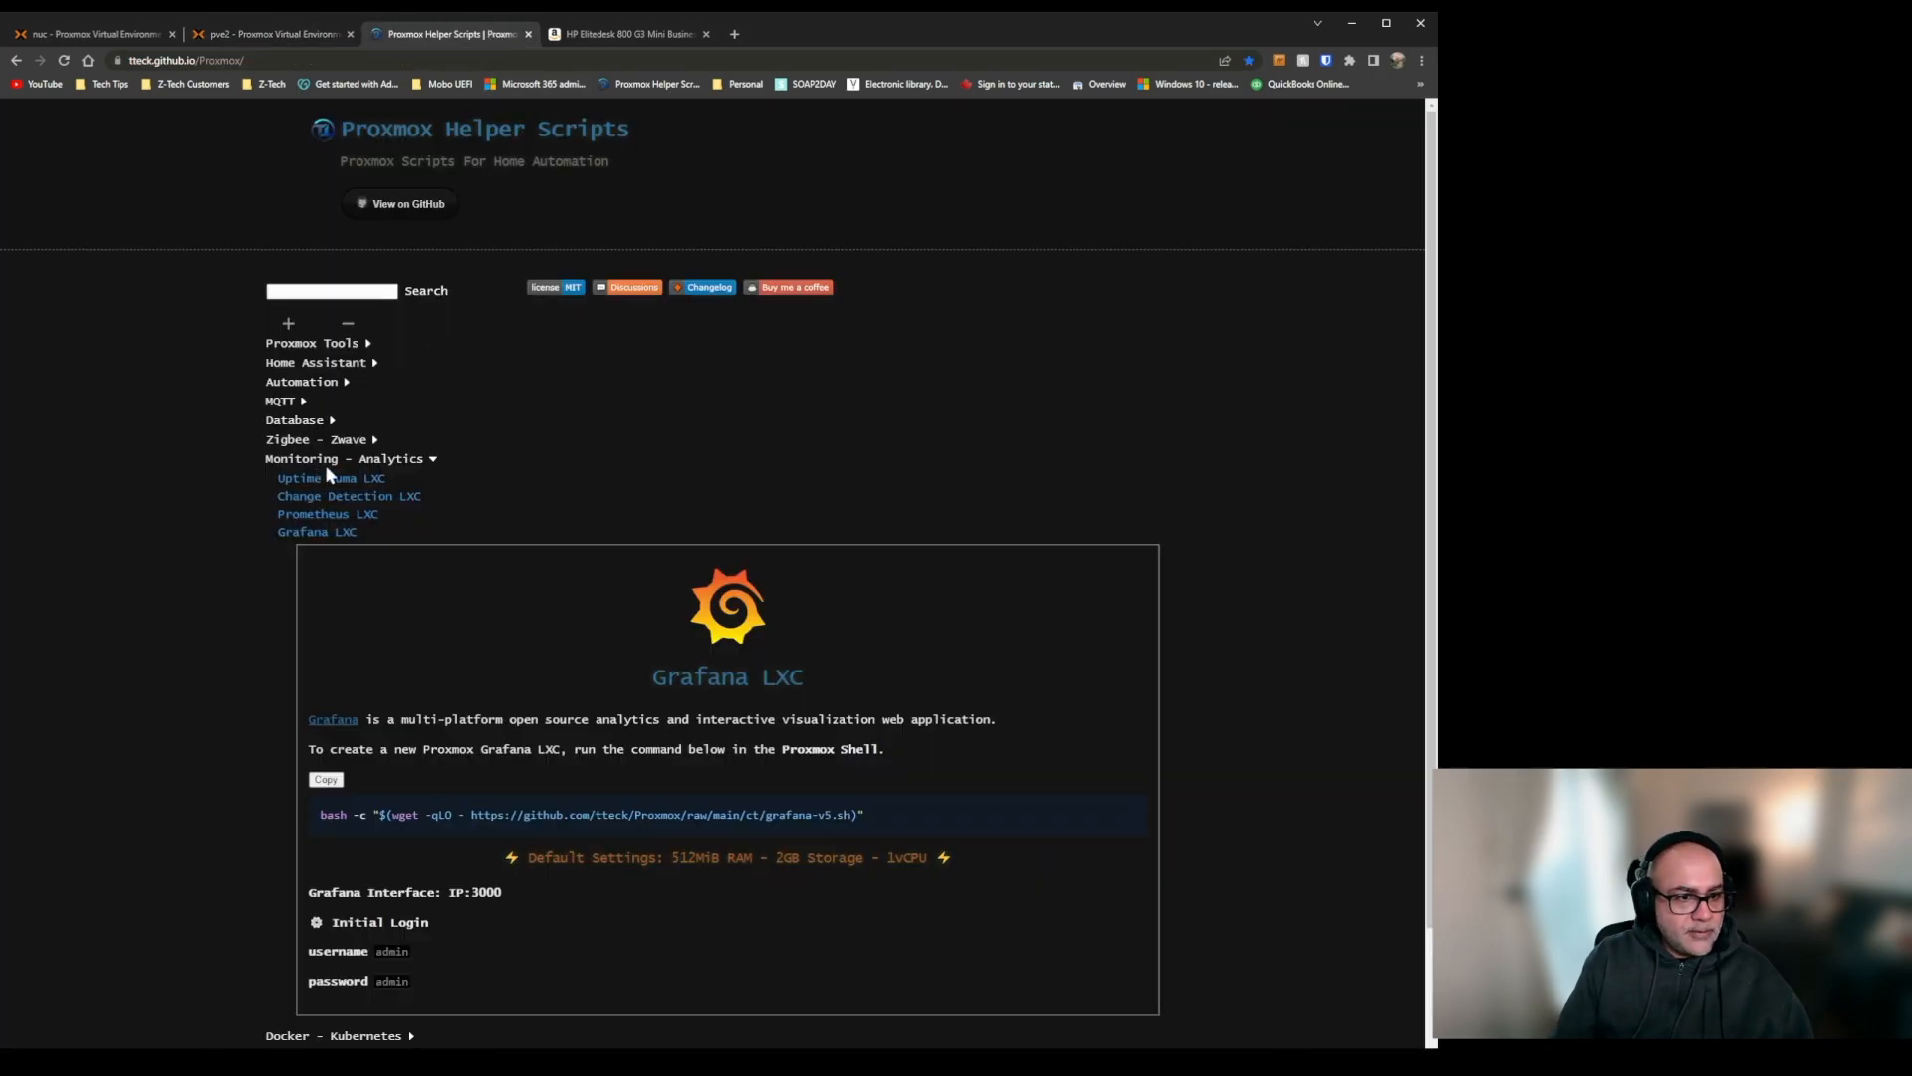
click(309, 420)
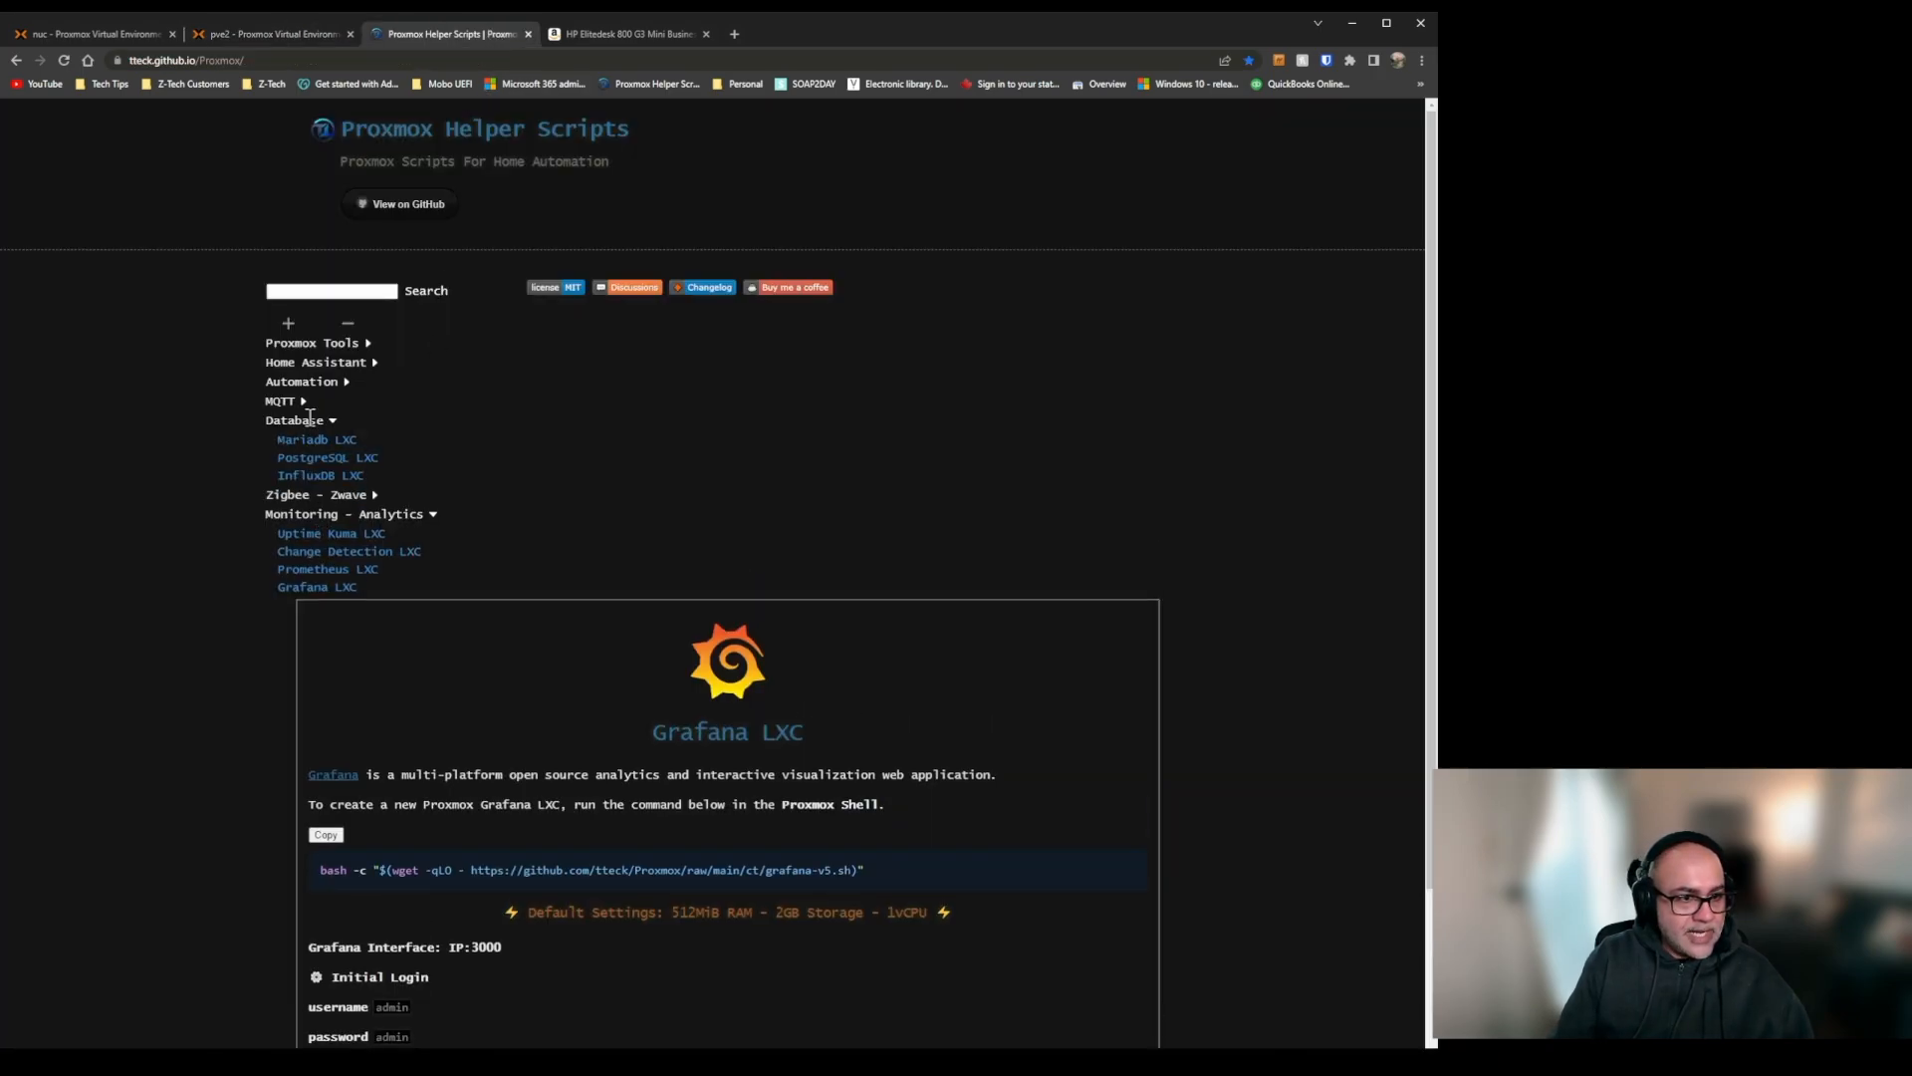
click(319, 475)
scroll(546, 588, down, 3)
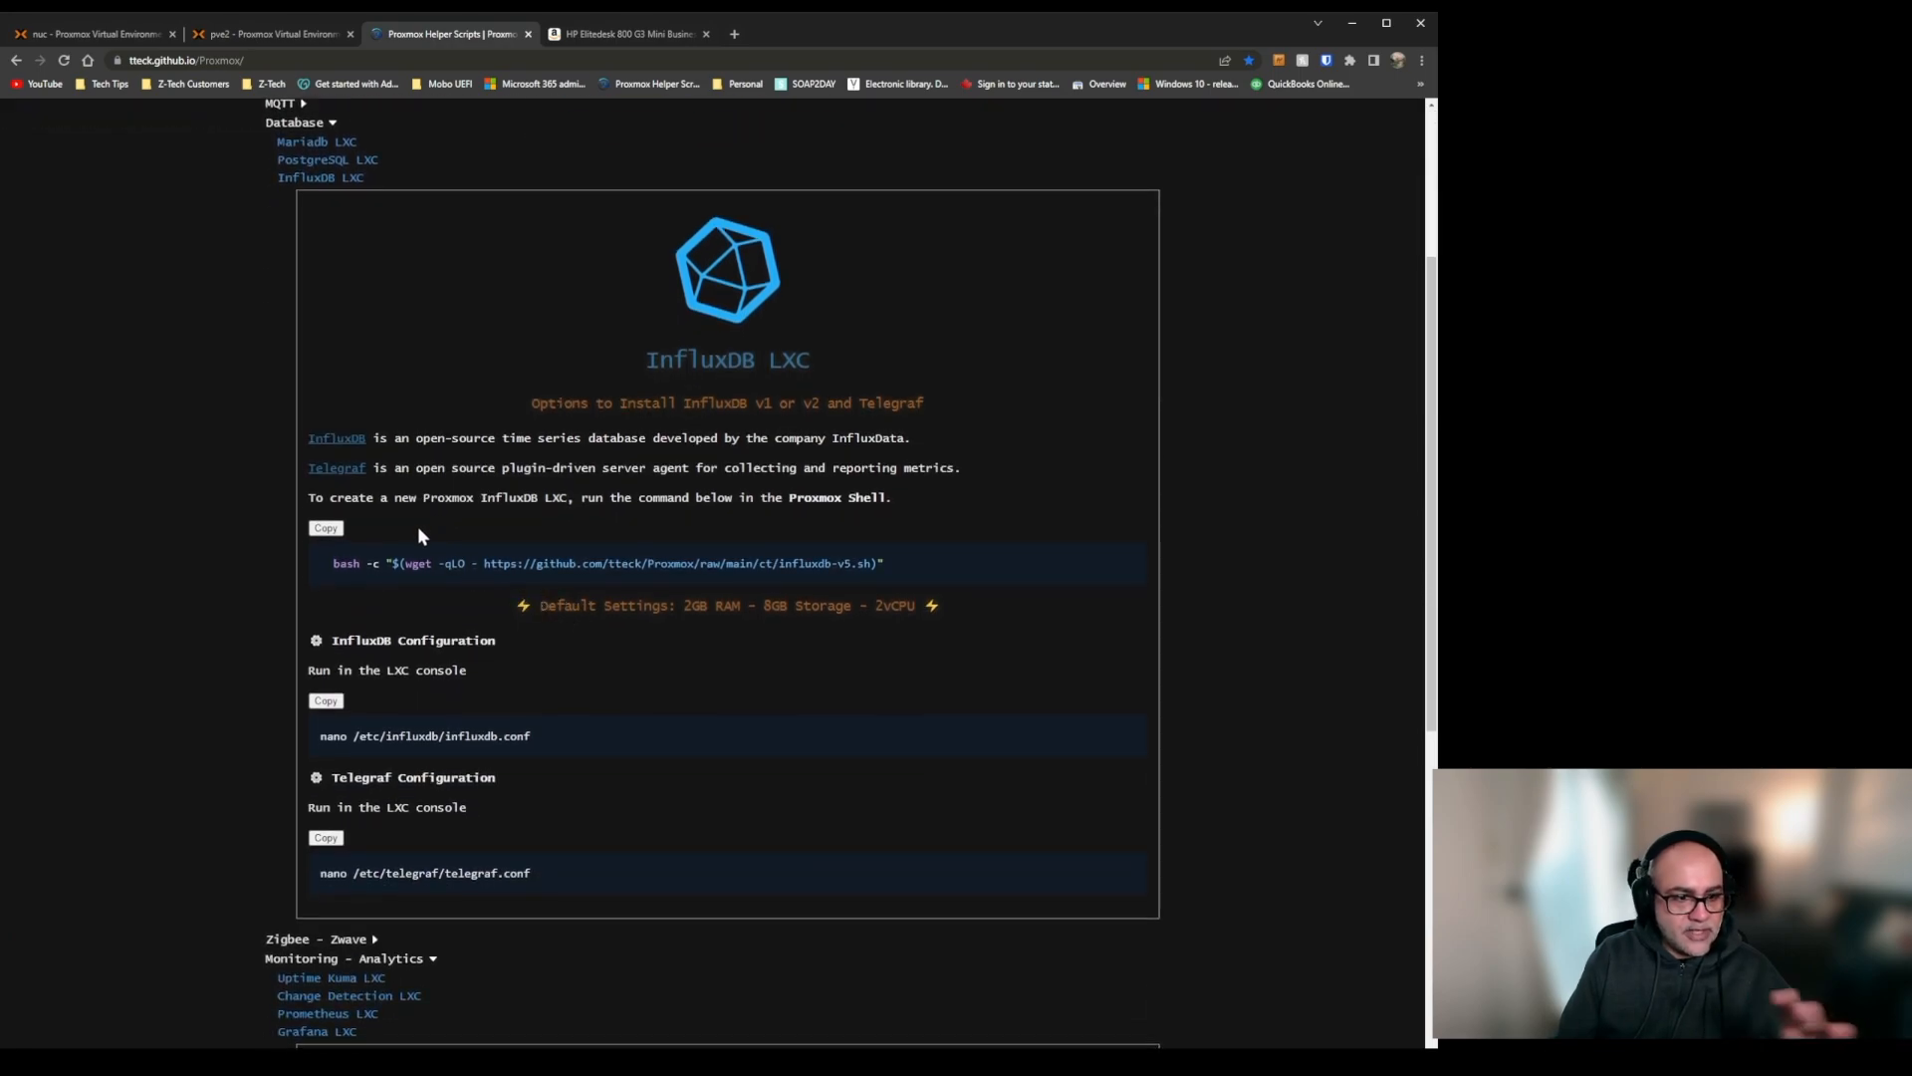
click(326, 529)
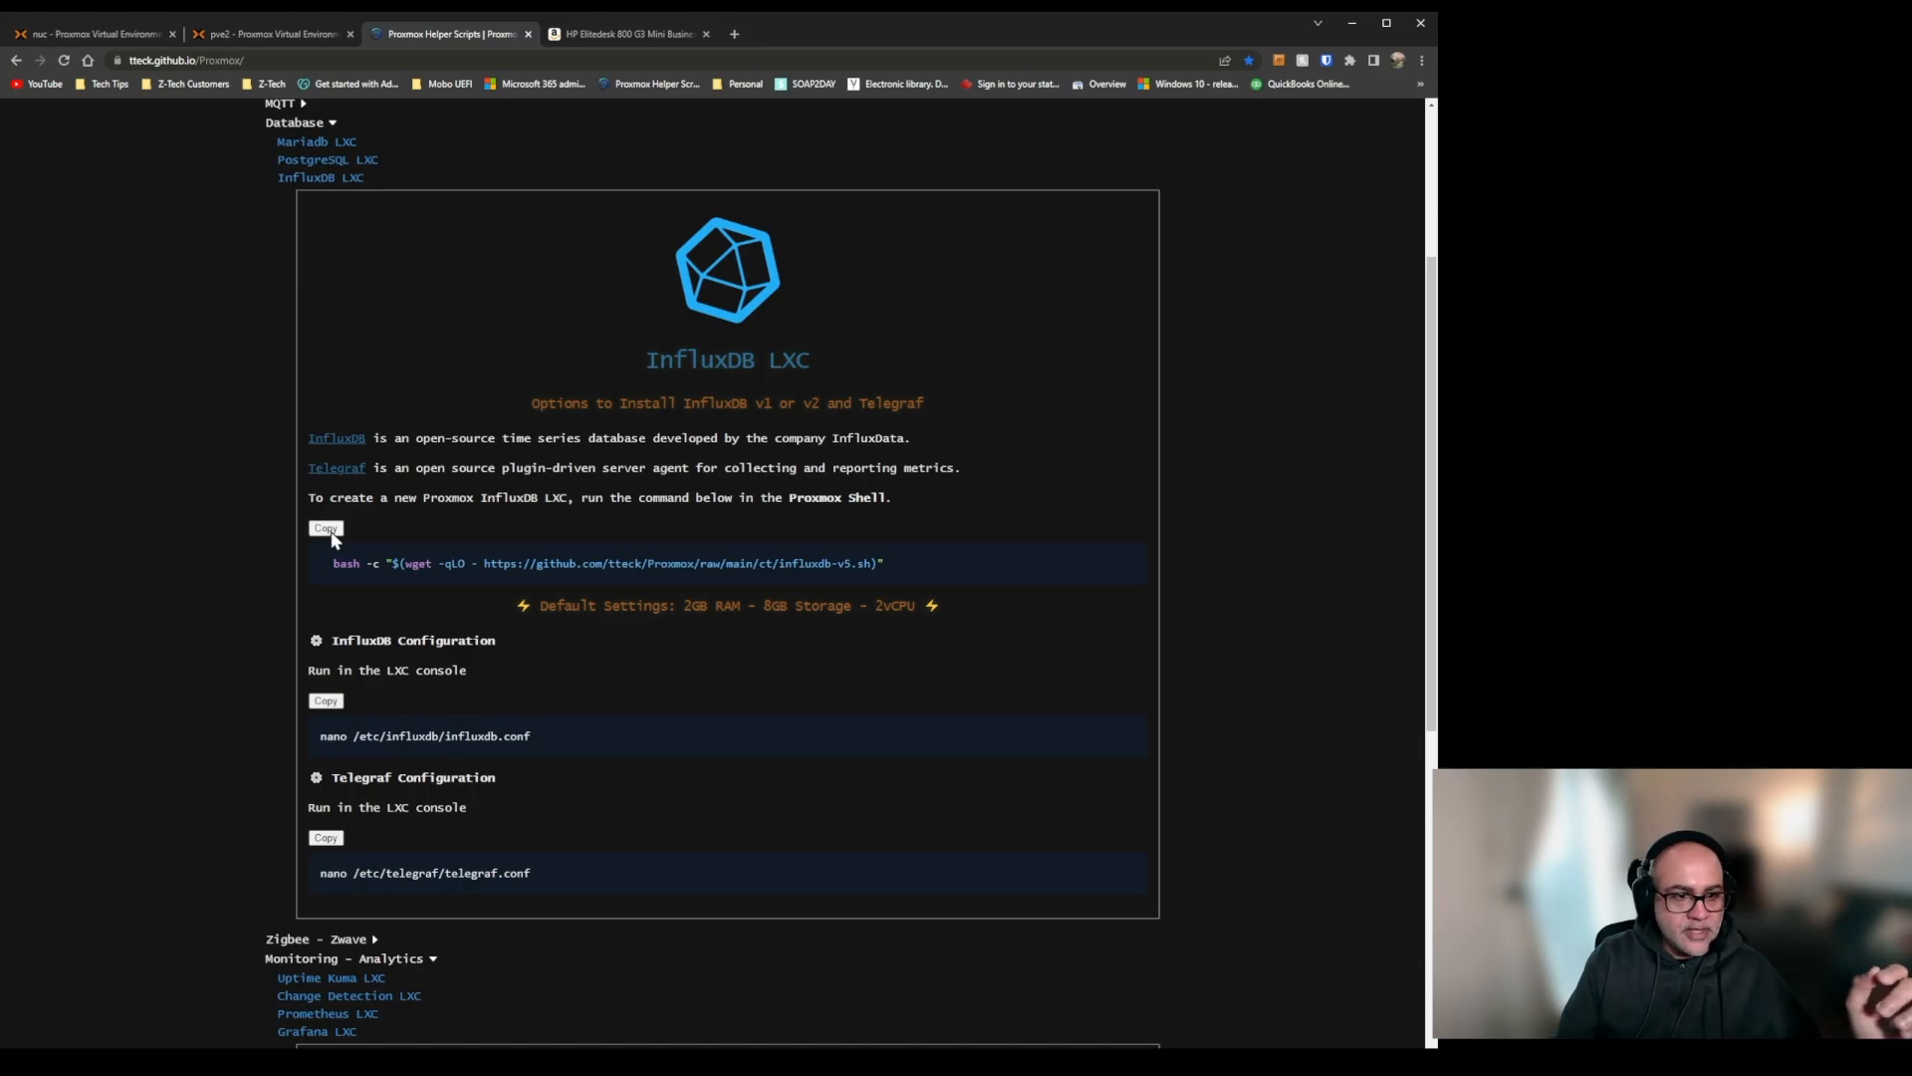
Run the copied InfluxDB install command in the pve2 shell, proceeding with the default settings.
click(263, 36)
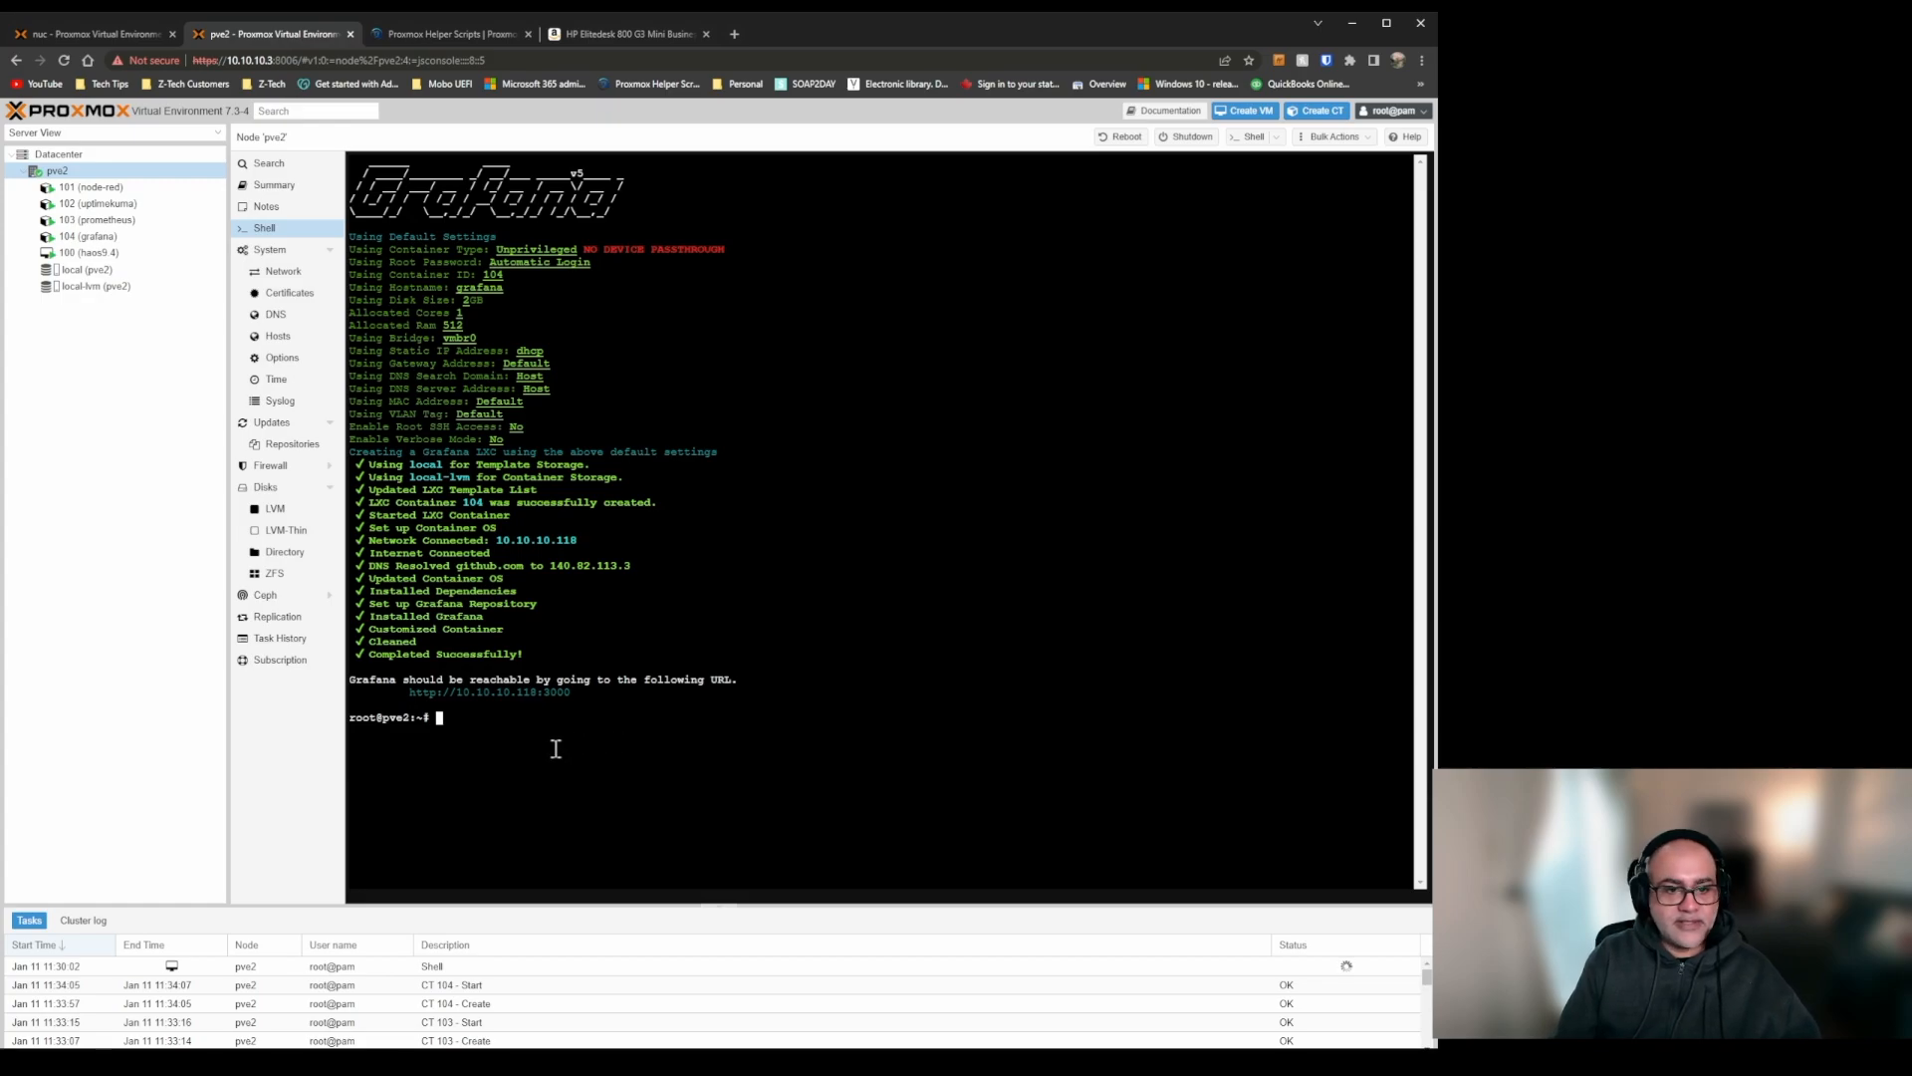
key(ctrl+v)
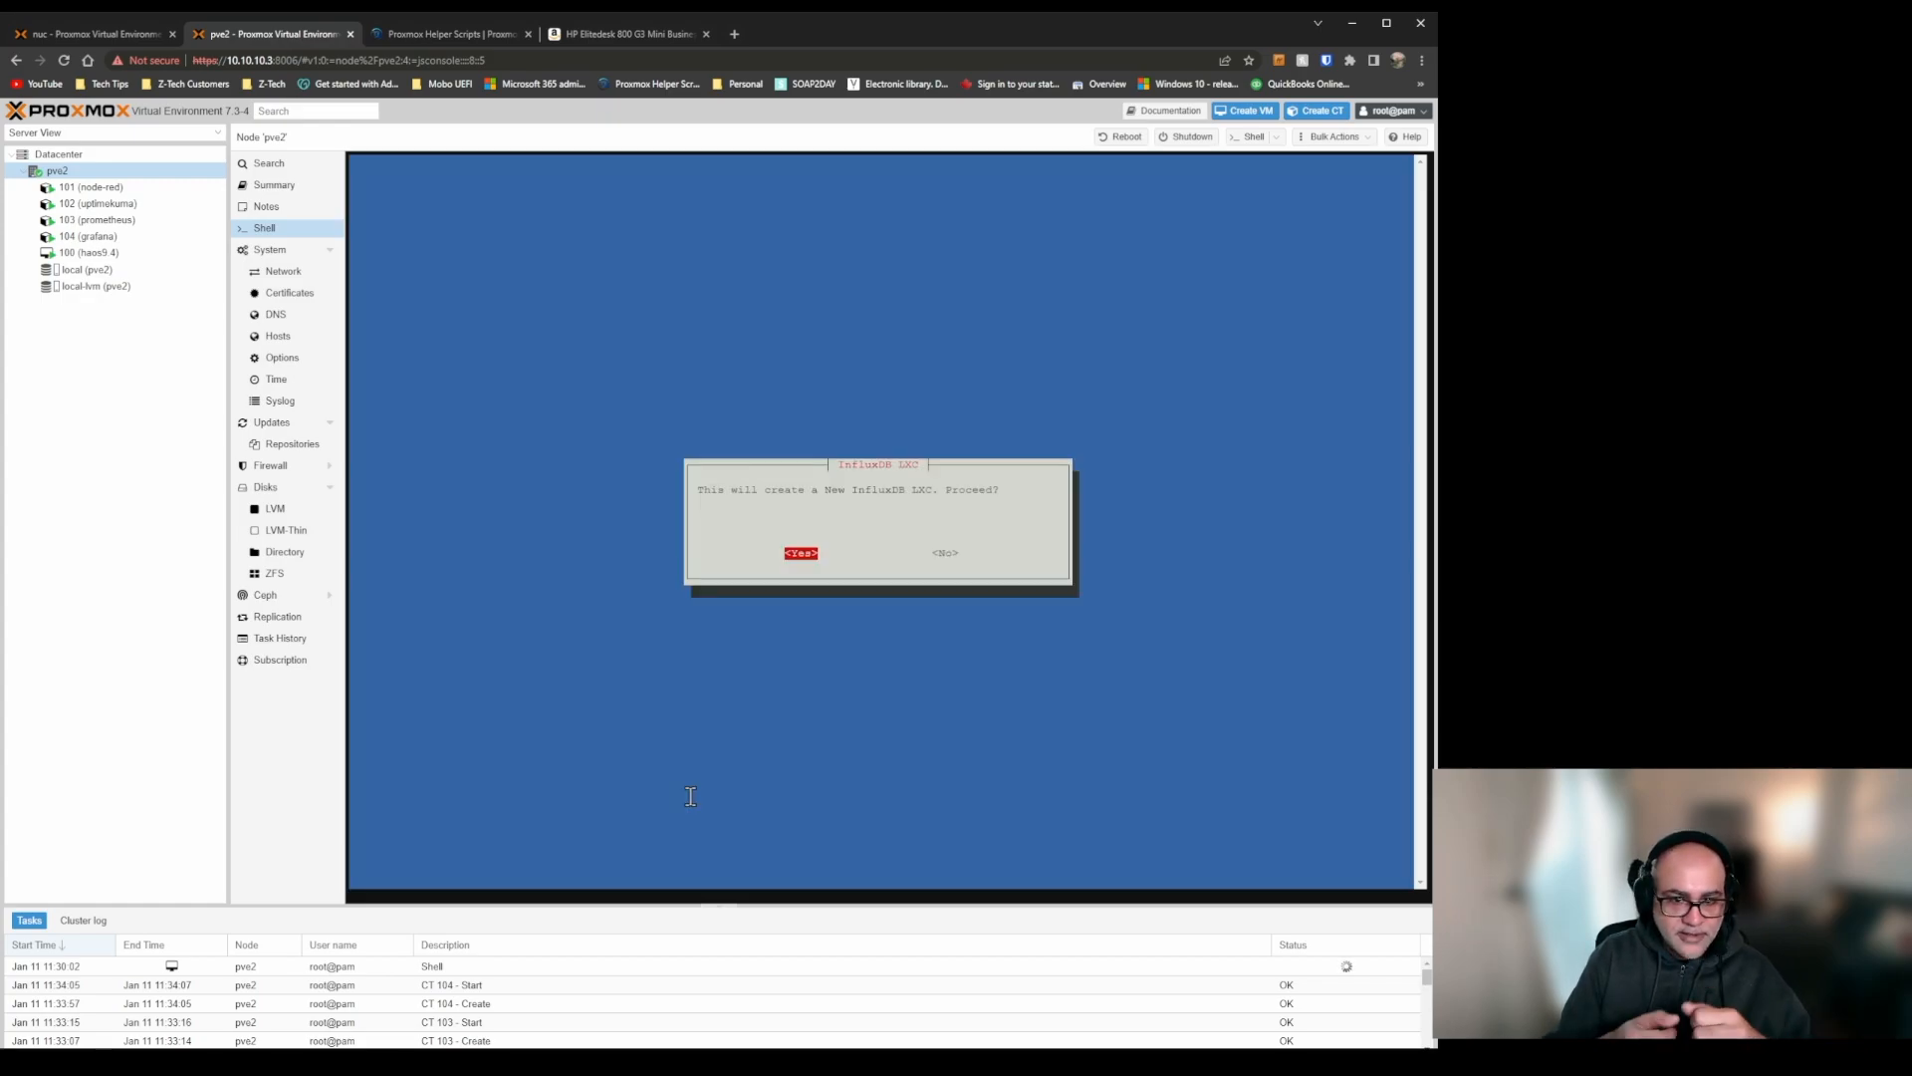
key(Return)
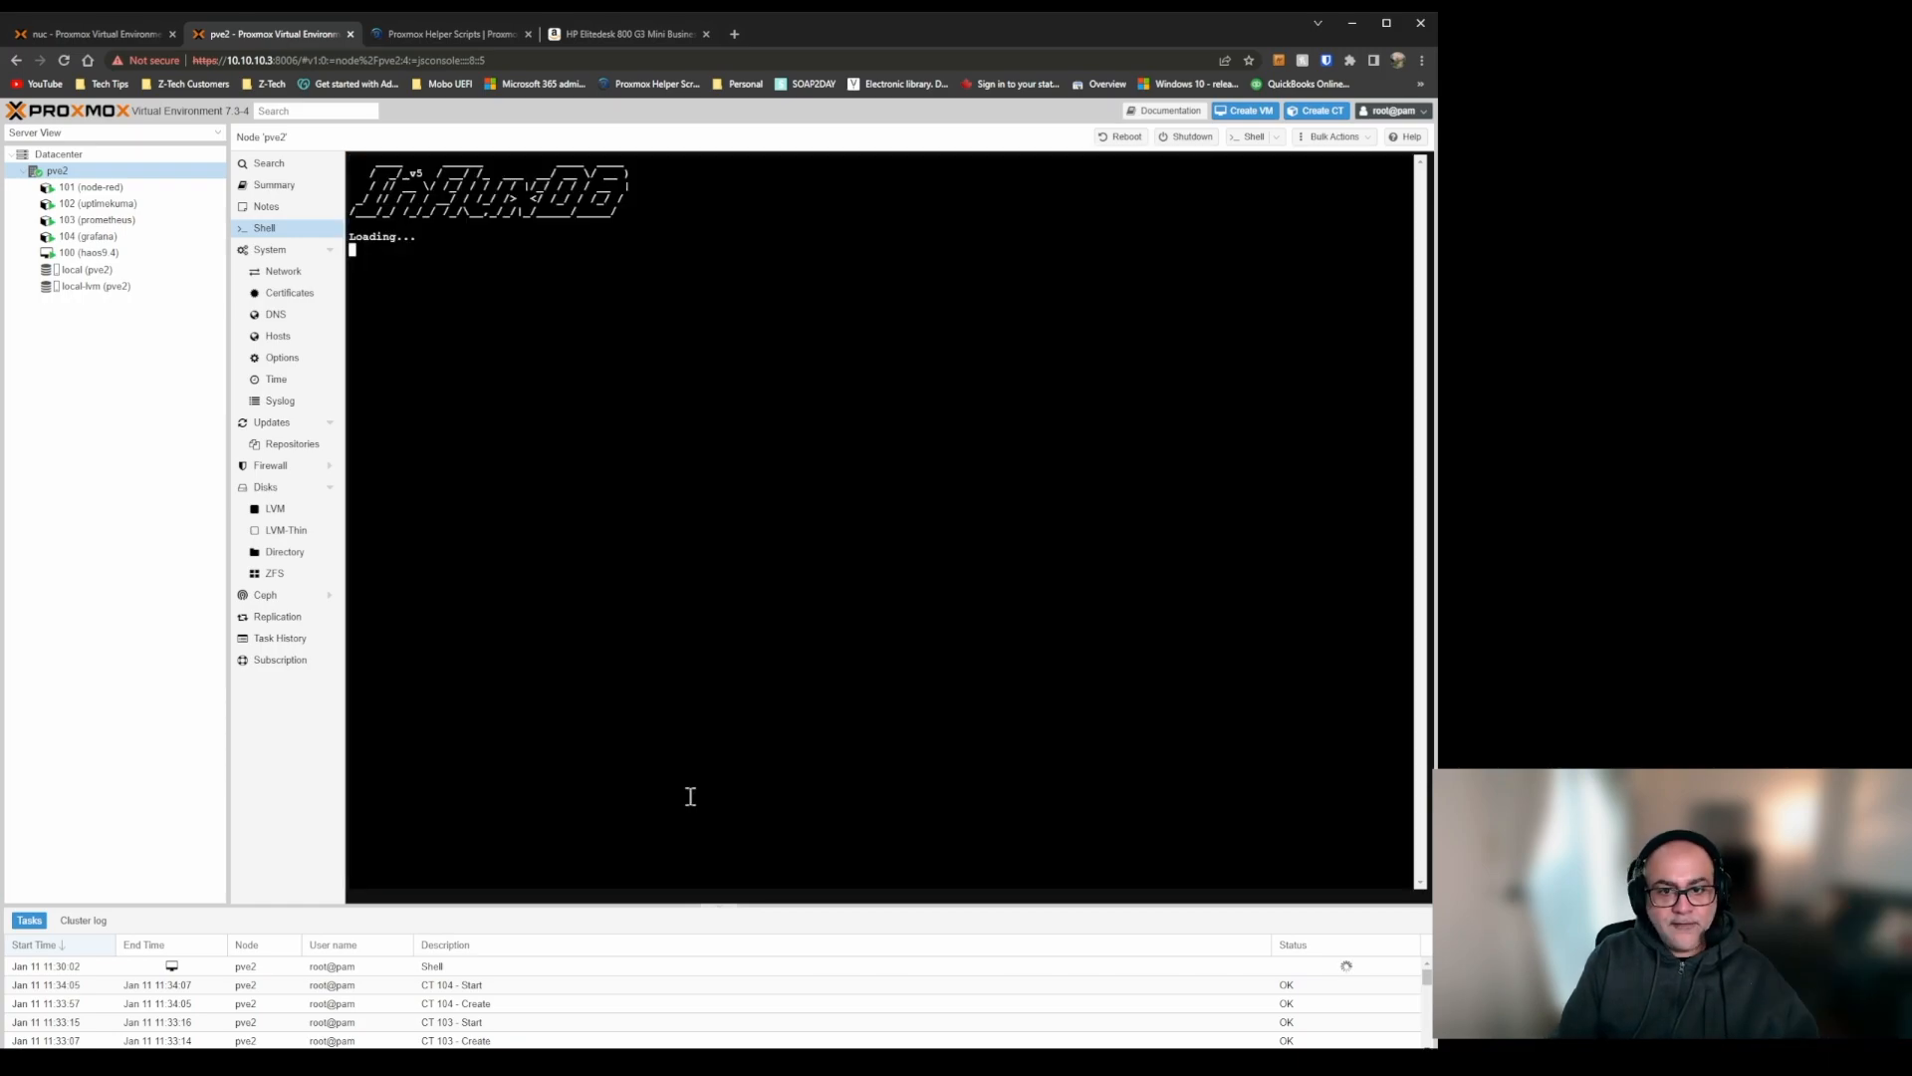
key(Return)
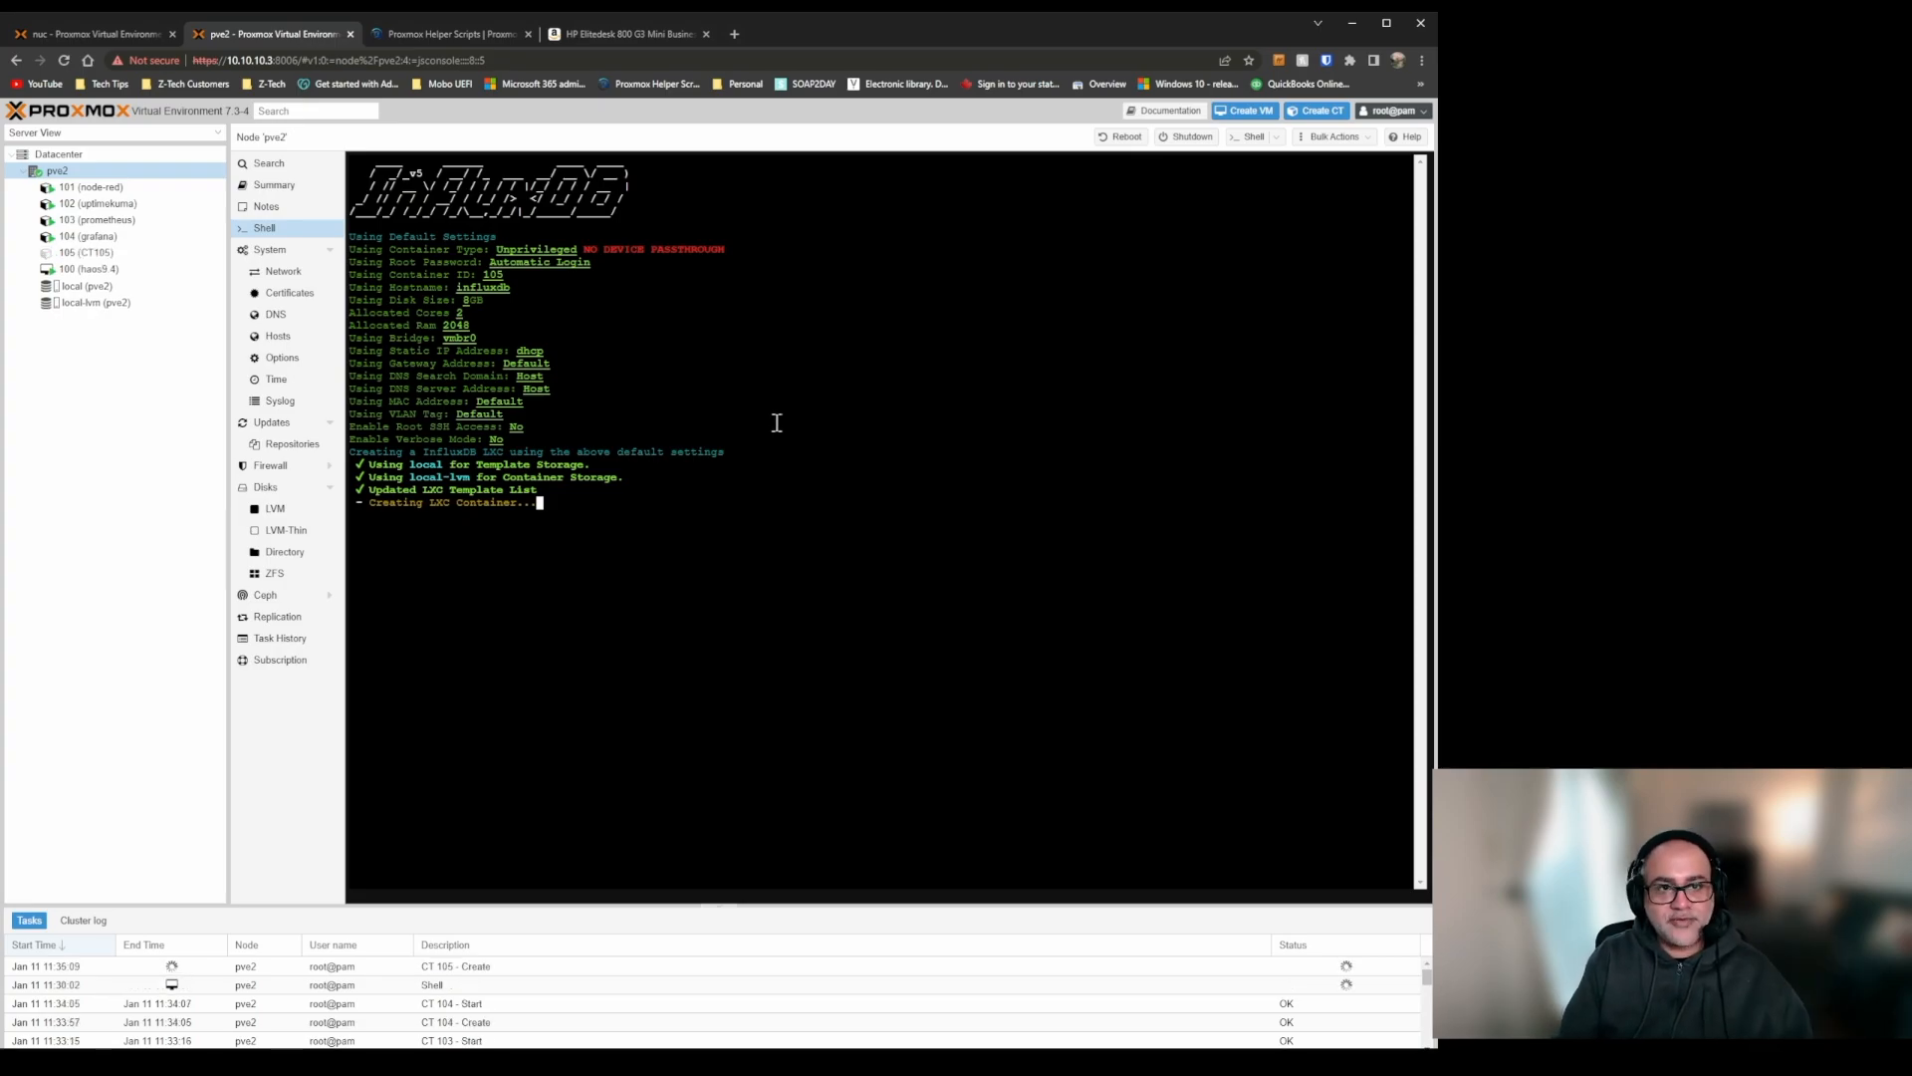
Return to Proxmox Helper Scripts and collapse the InfluxDB and Grafana entries along with the Database and Monitoring - Analytics categories.
click(449, 34)
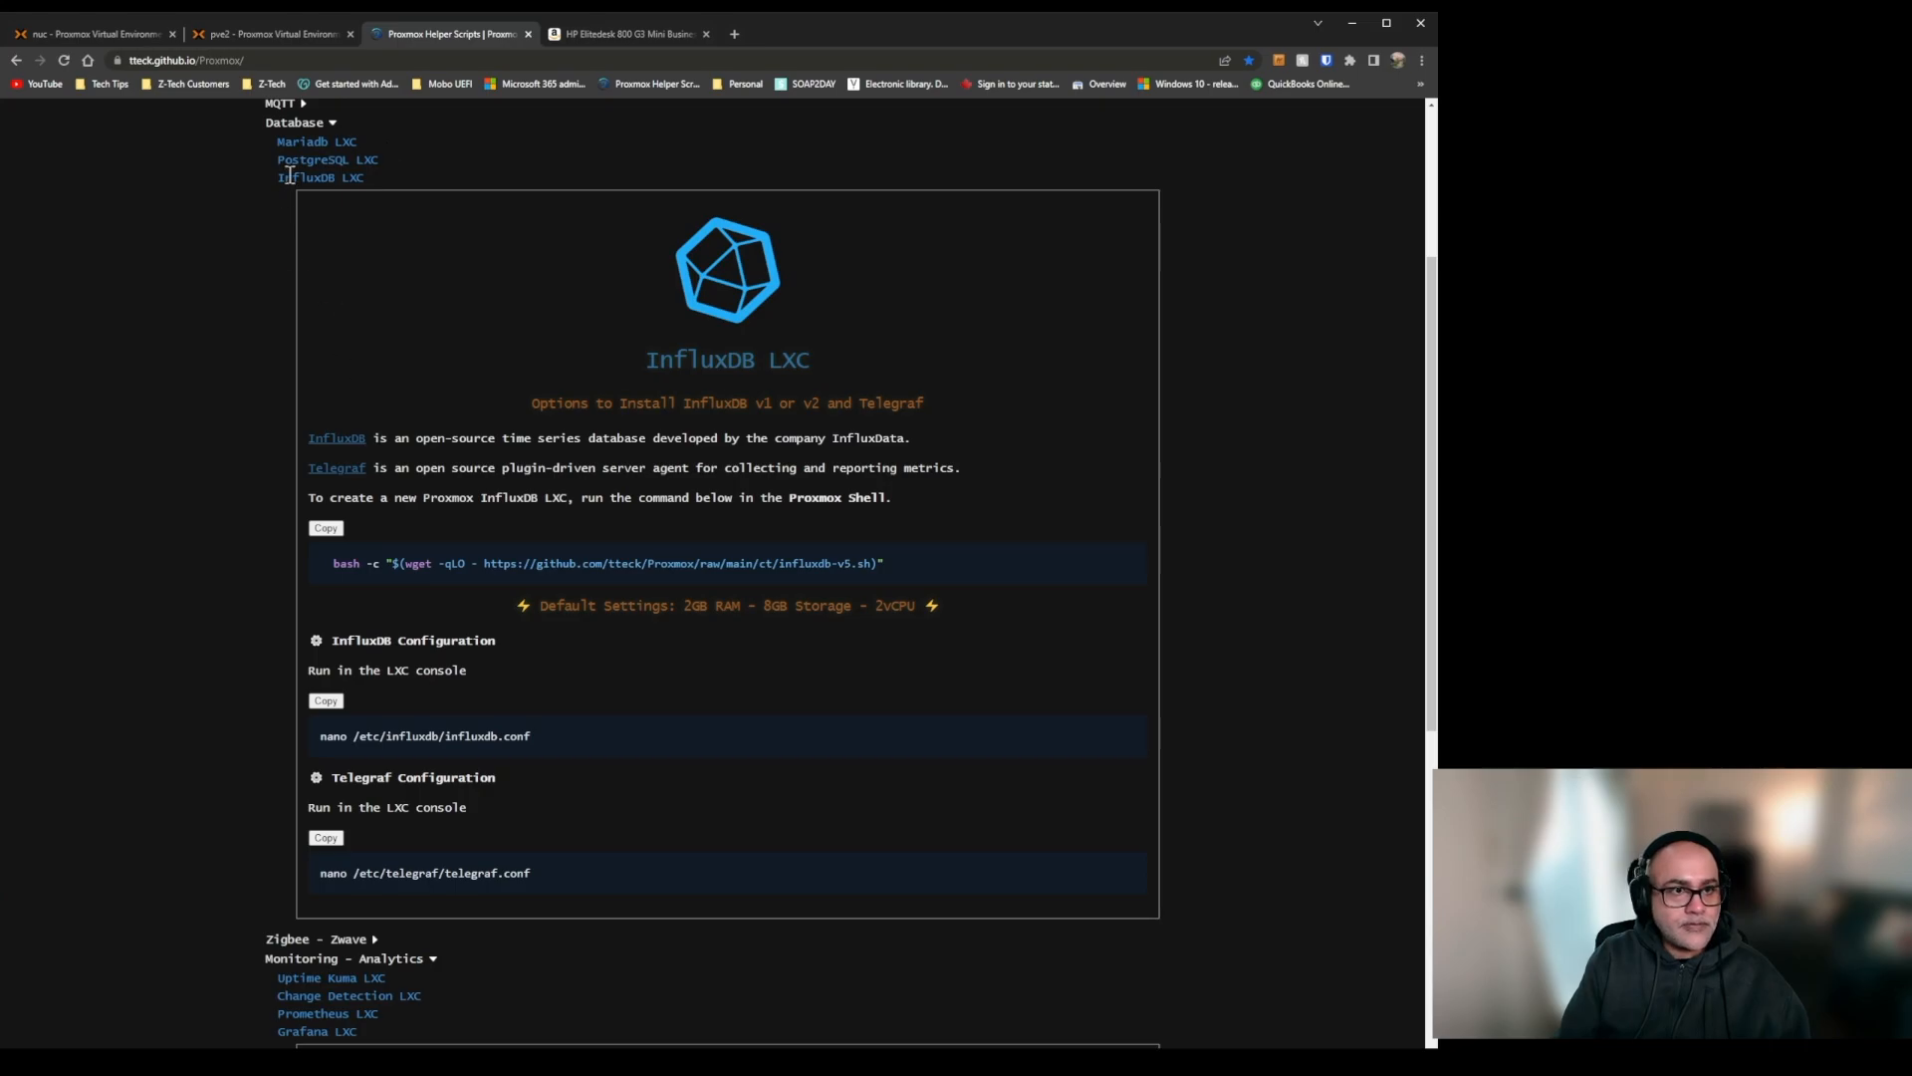
click(291, 176)
click(305, 221)
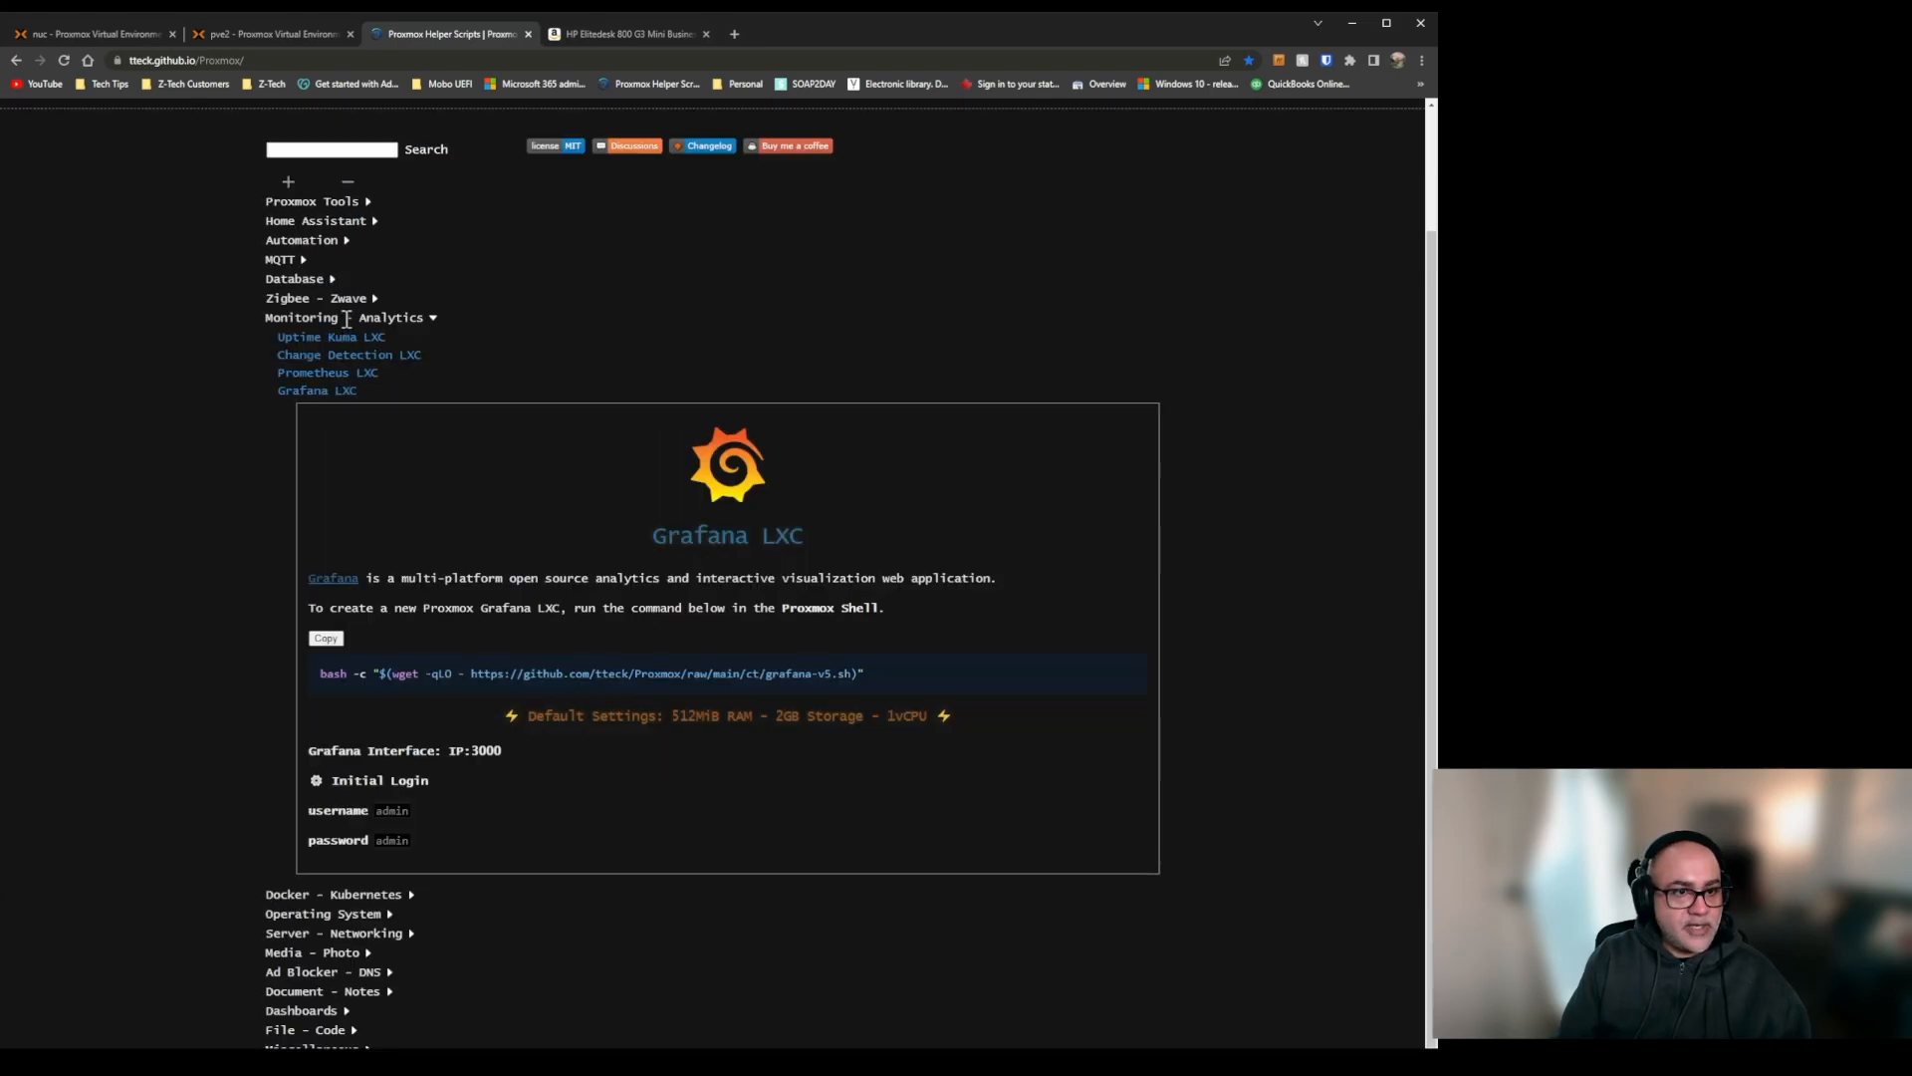
click(346, 318)
click(321, 391)
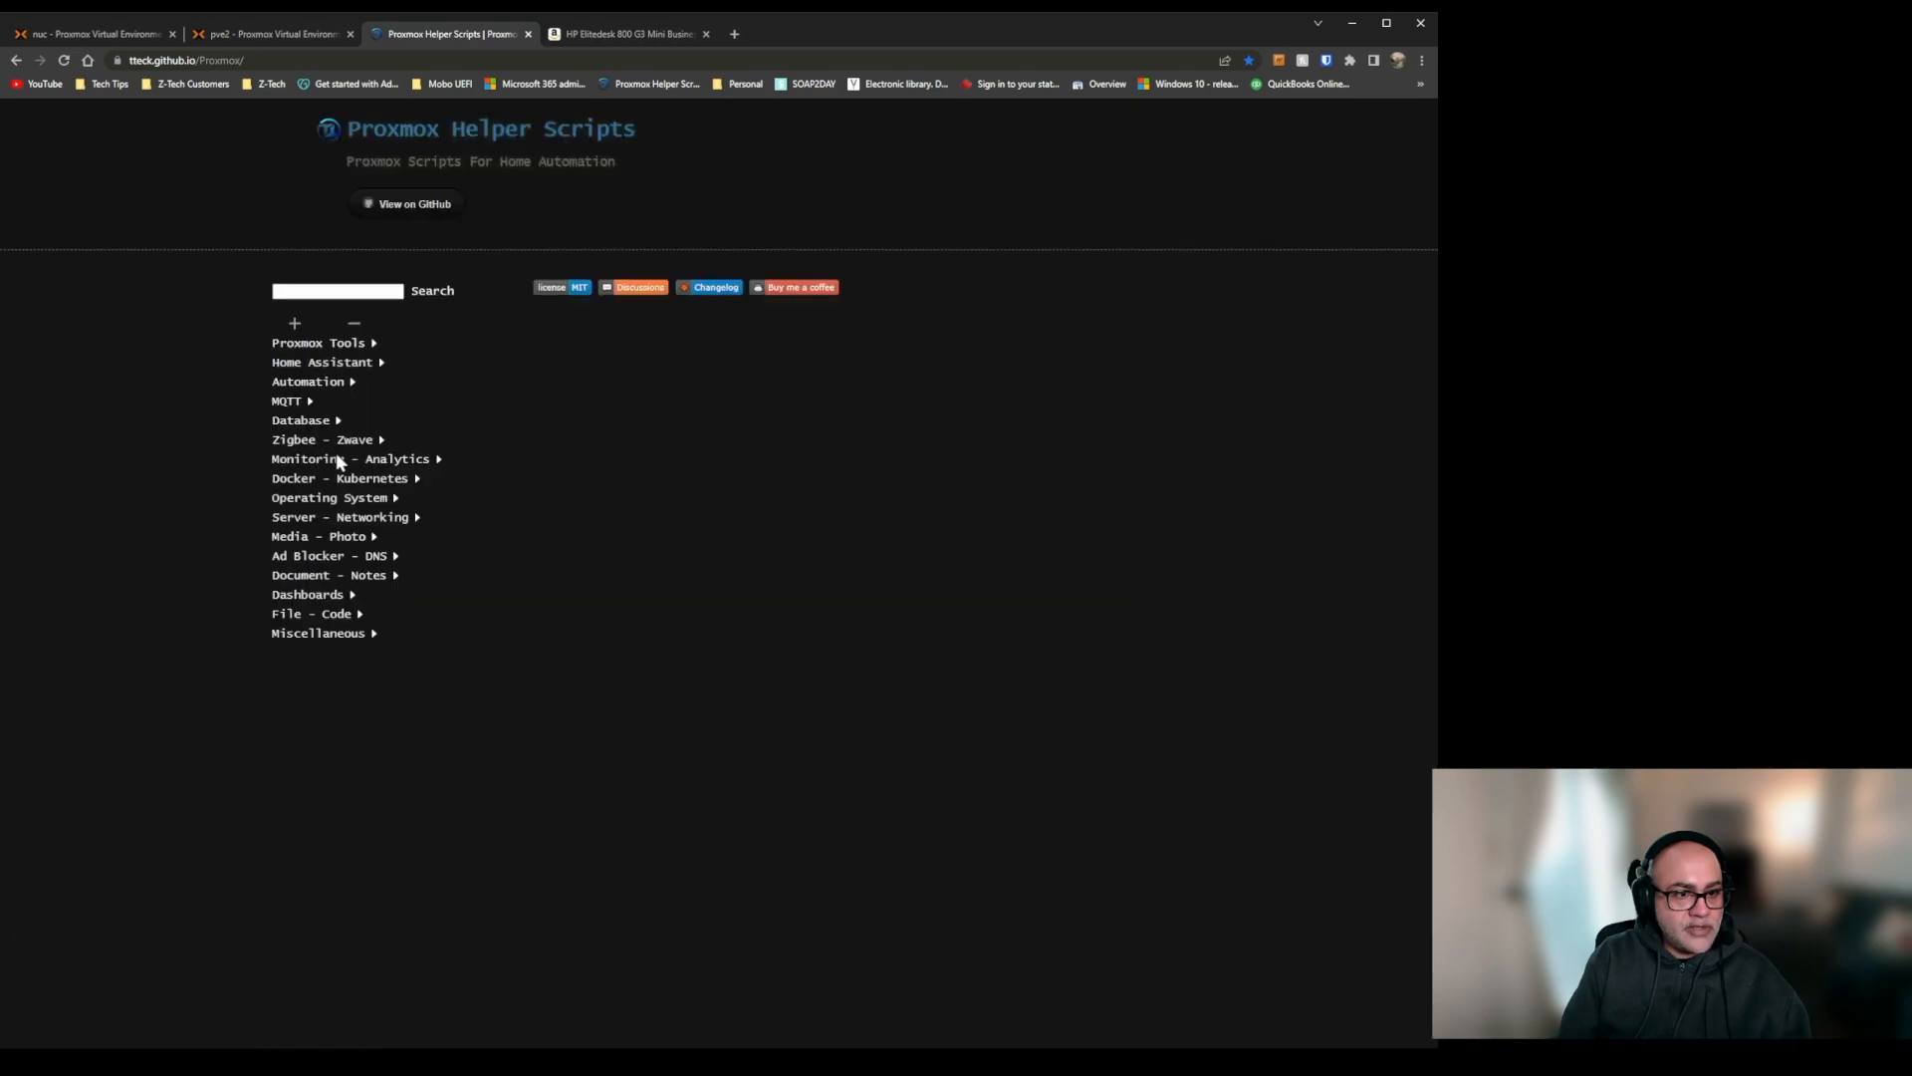
Examine the Docker, Umbrel, CasaOS, k0s Kubernetes and Podman LXC scripts in the Docker - Kubernetes category.
click(372, 480)
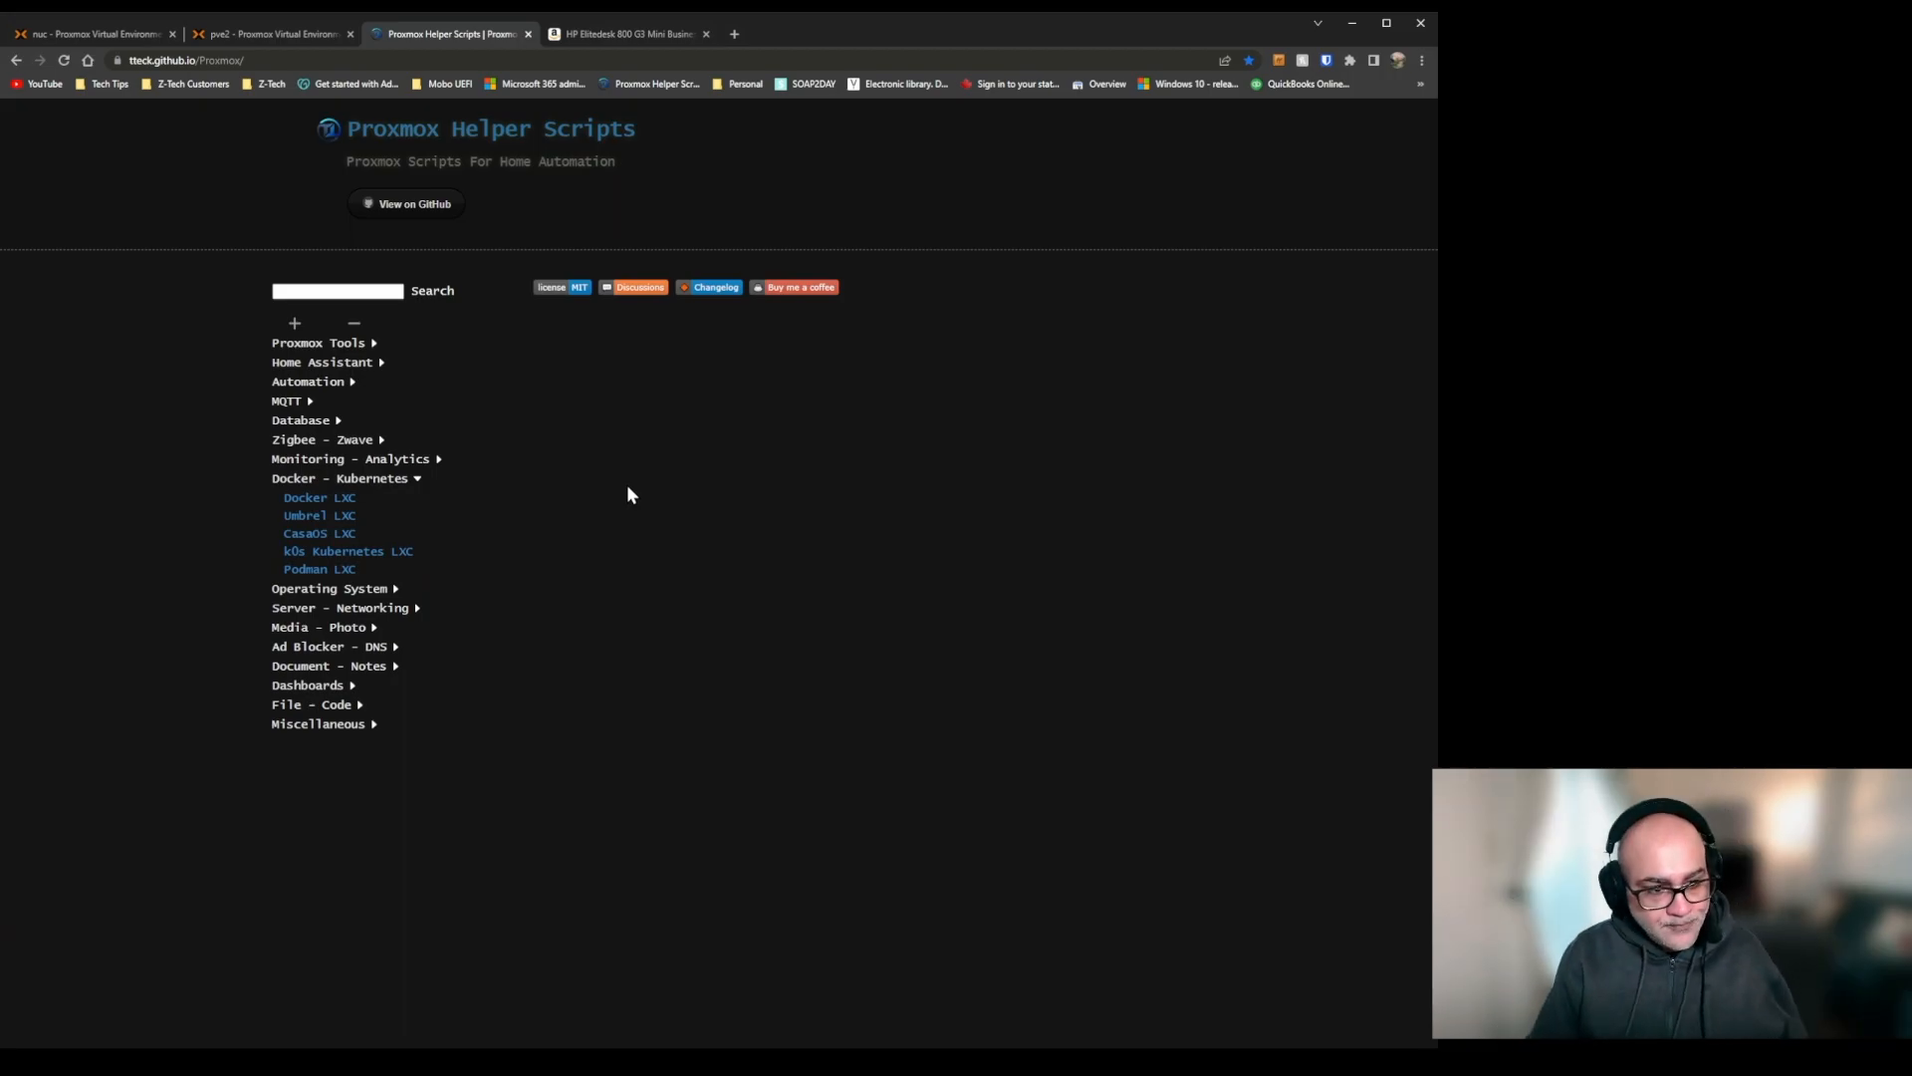
click(343, 497)
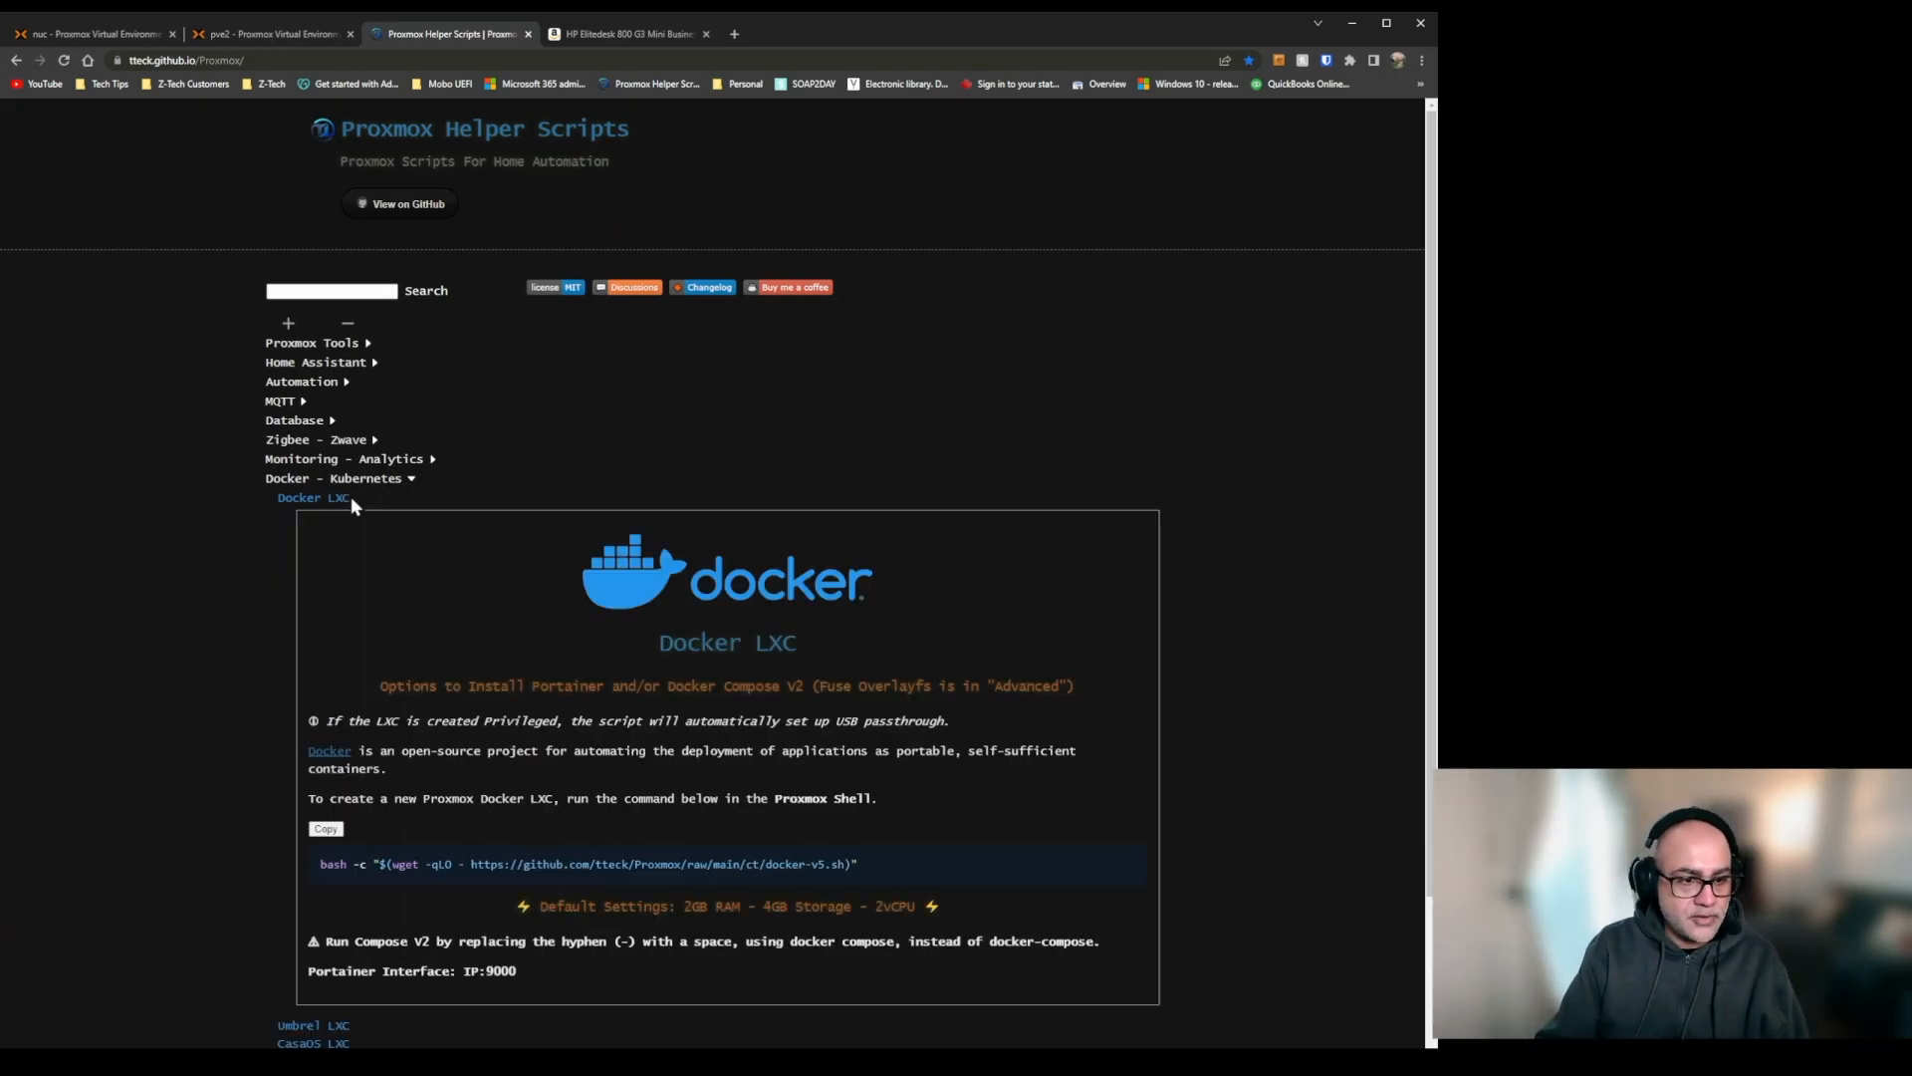
click(347, 497)
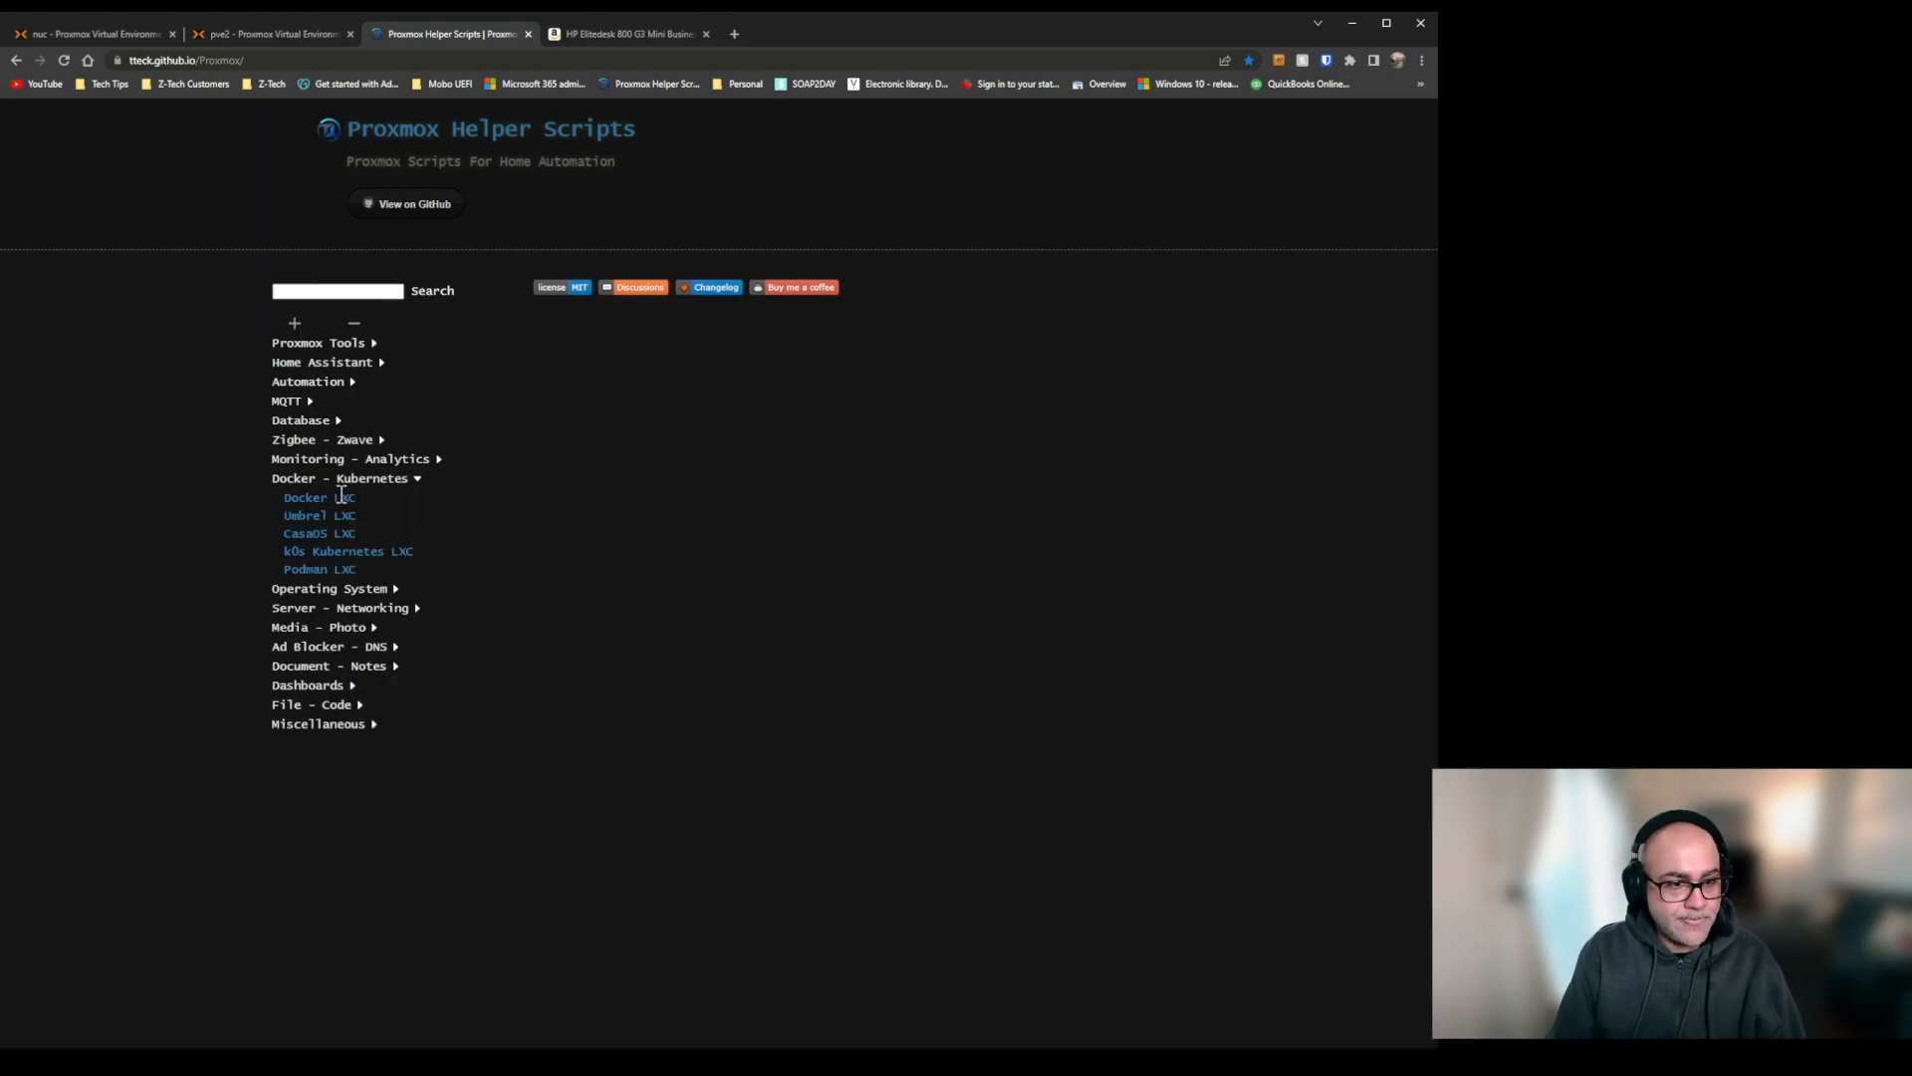
click(333, 516)
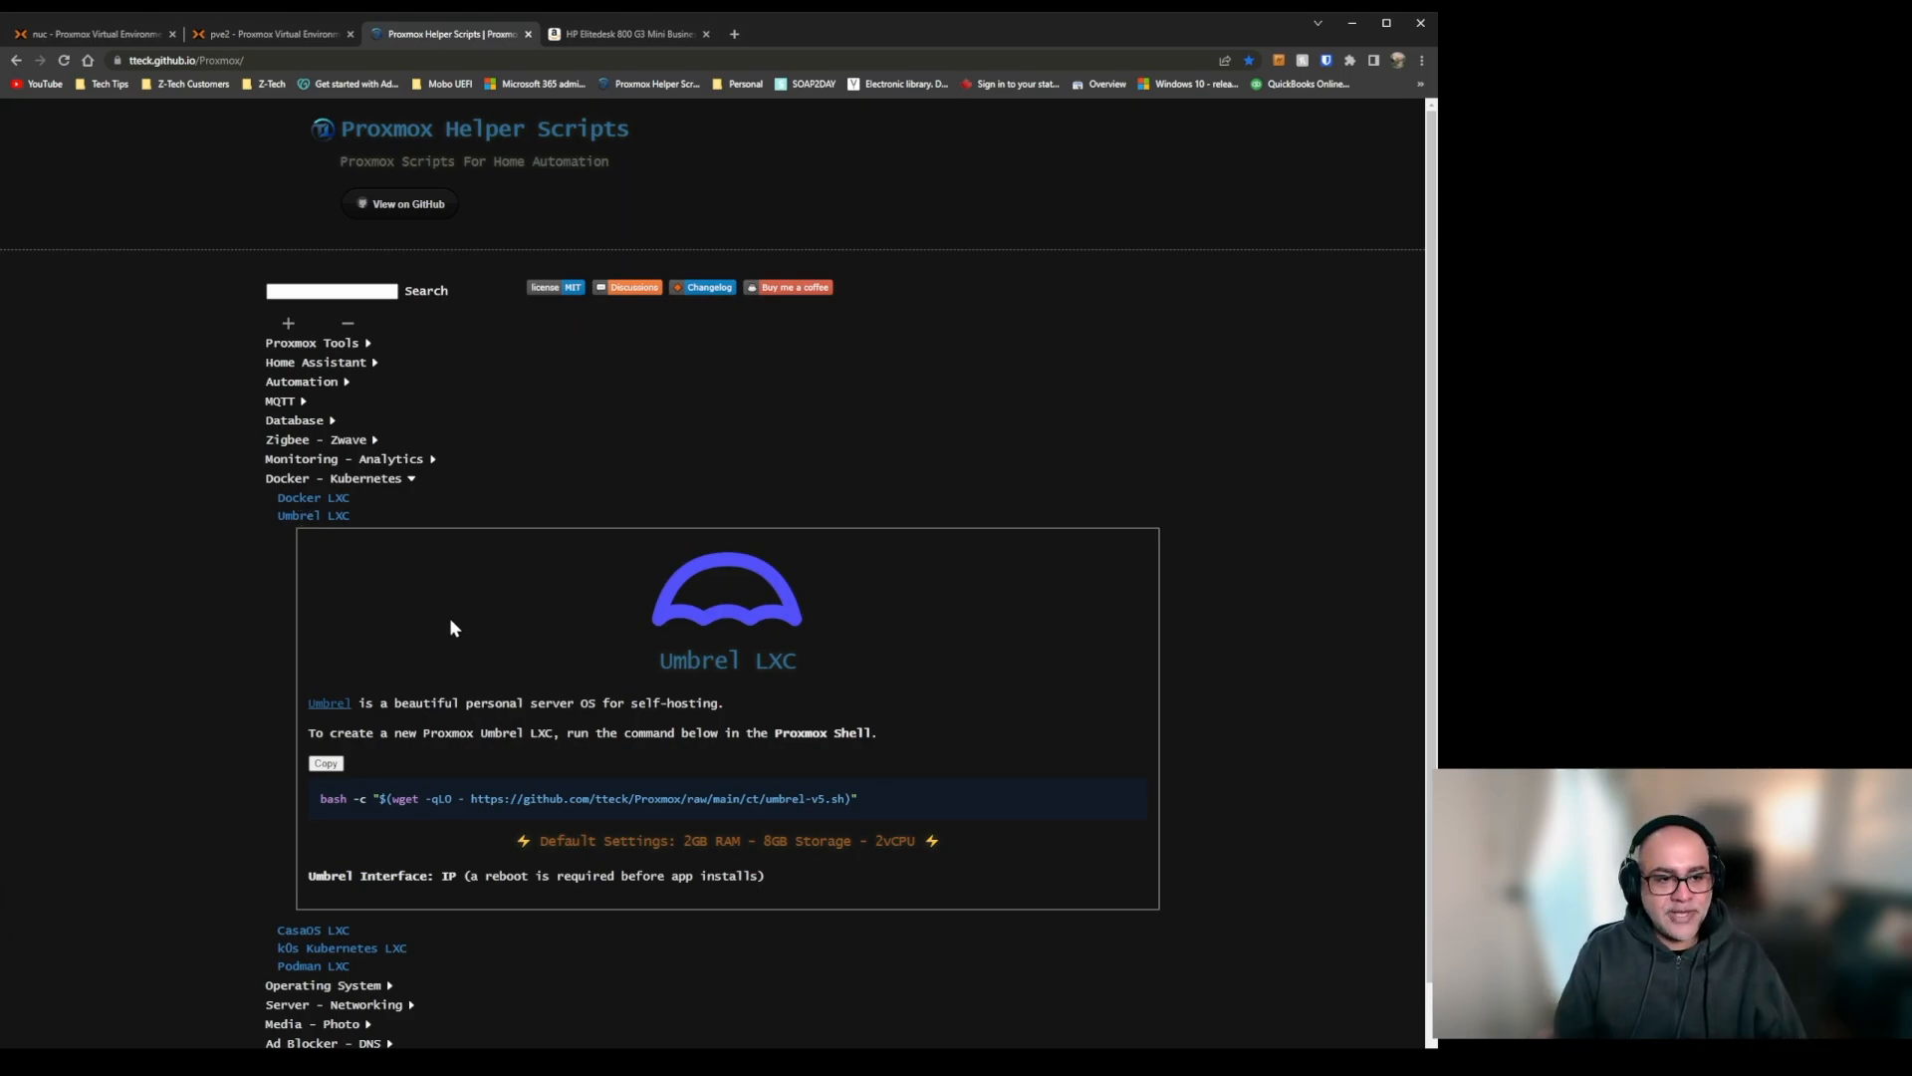
click(324, 517)
click(320, 534)
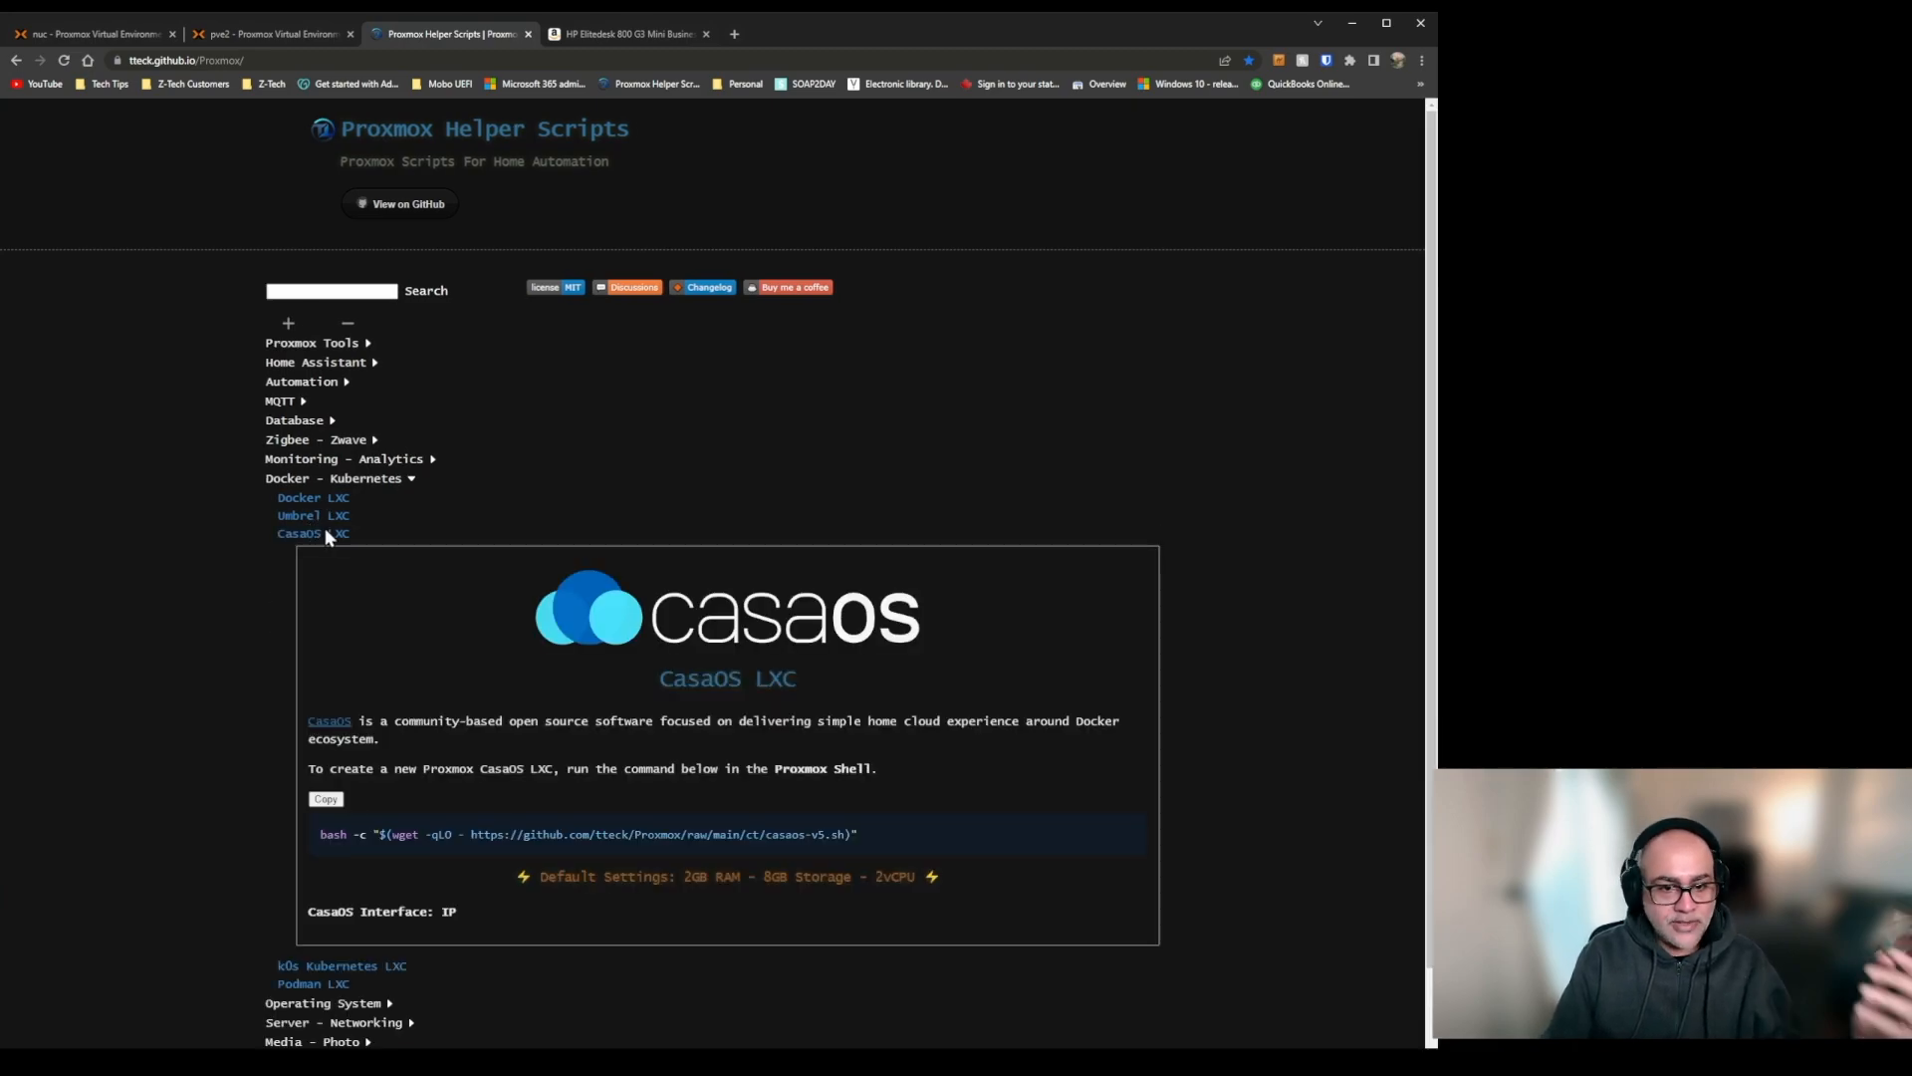
click(322, 532)
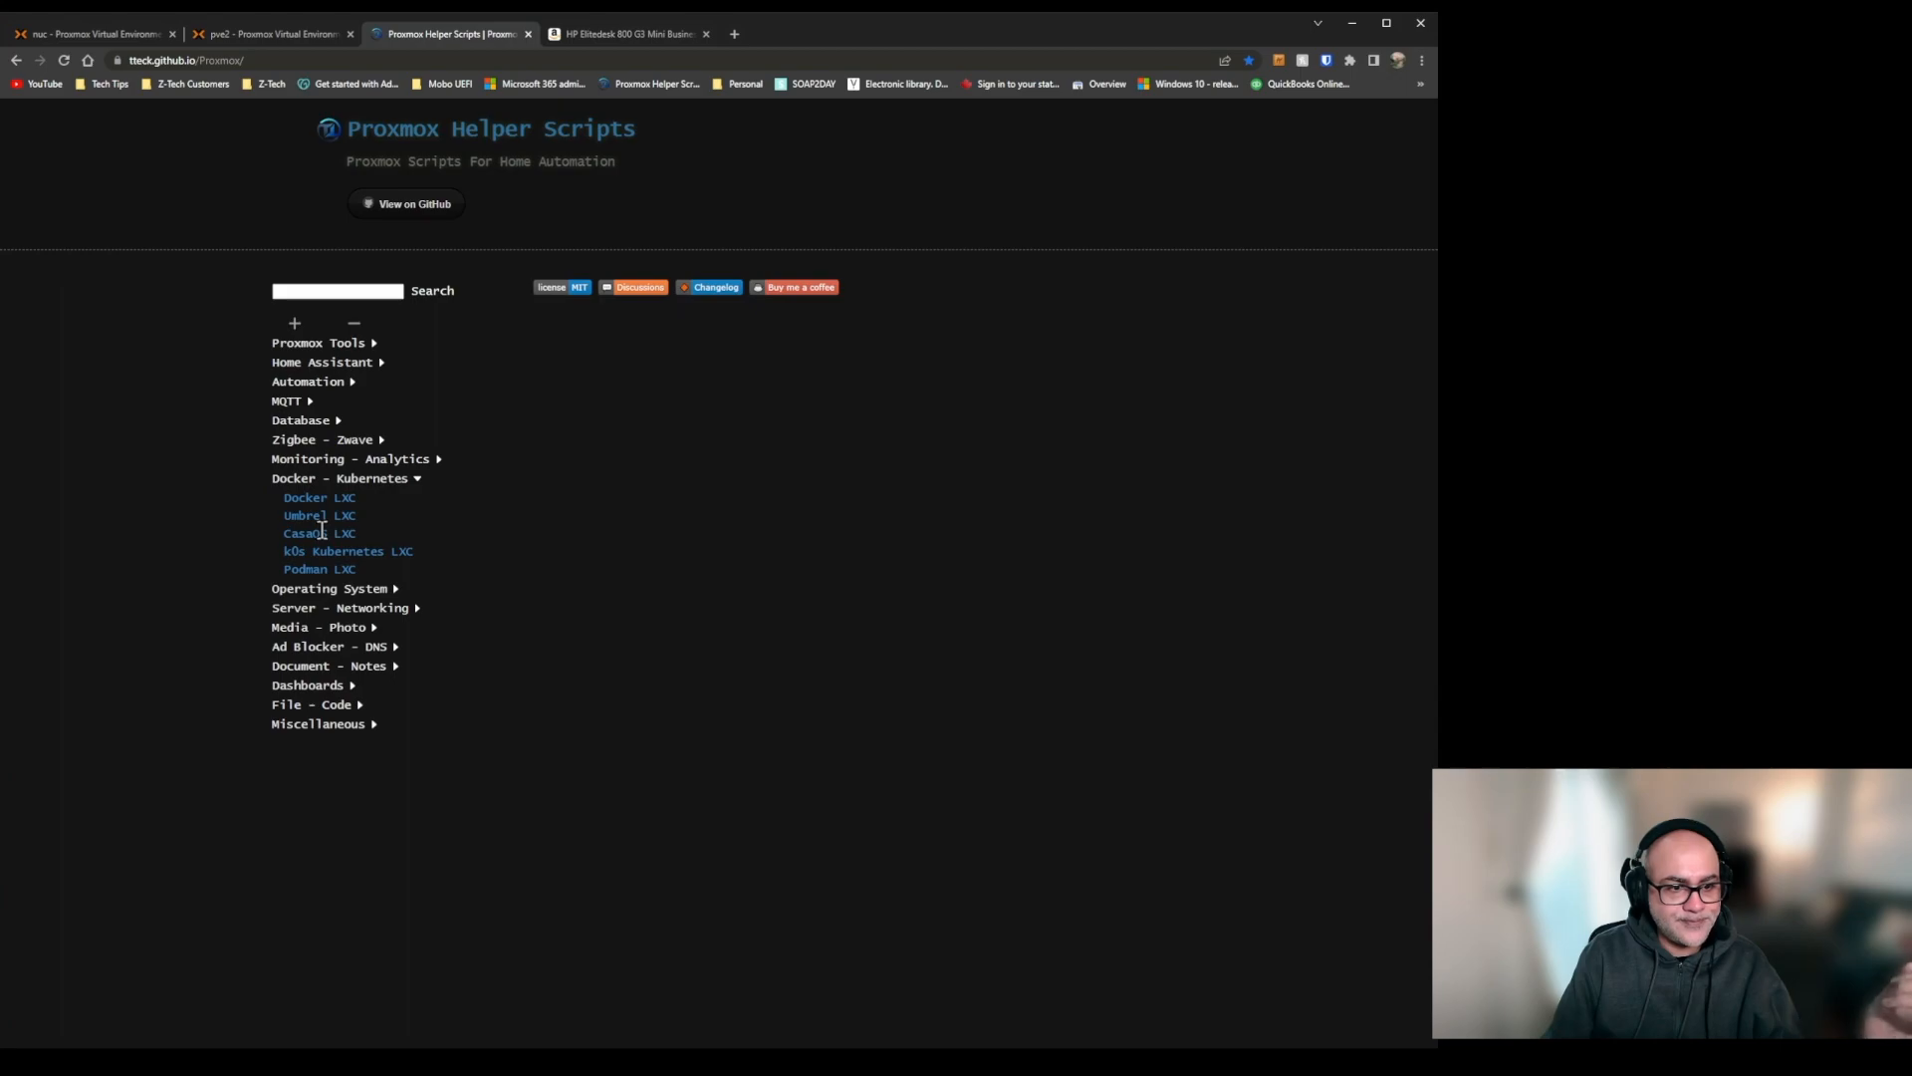
click(350, 552)
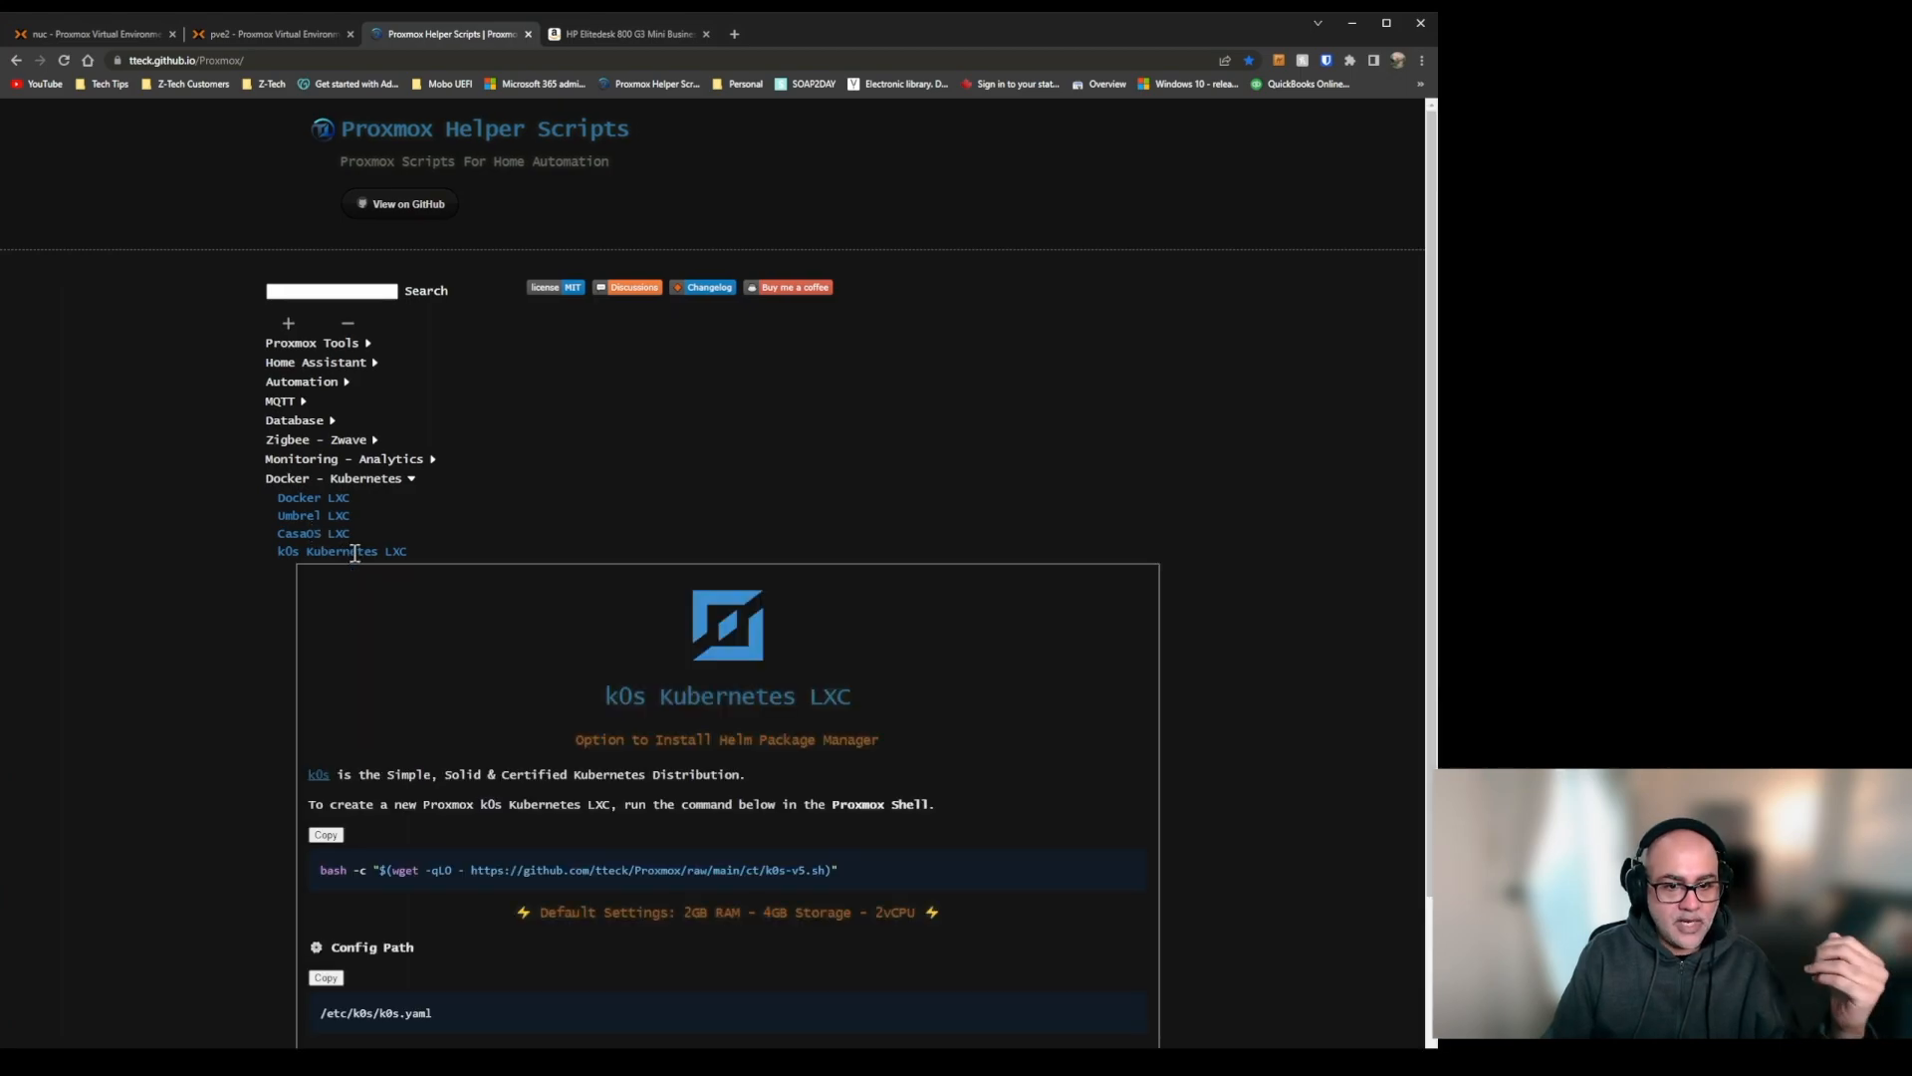
click(354, 553)
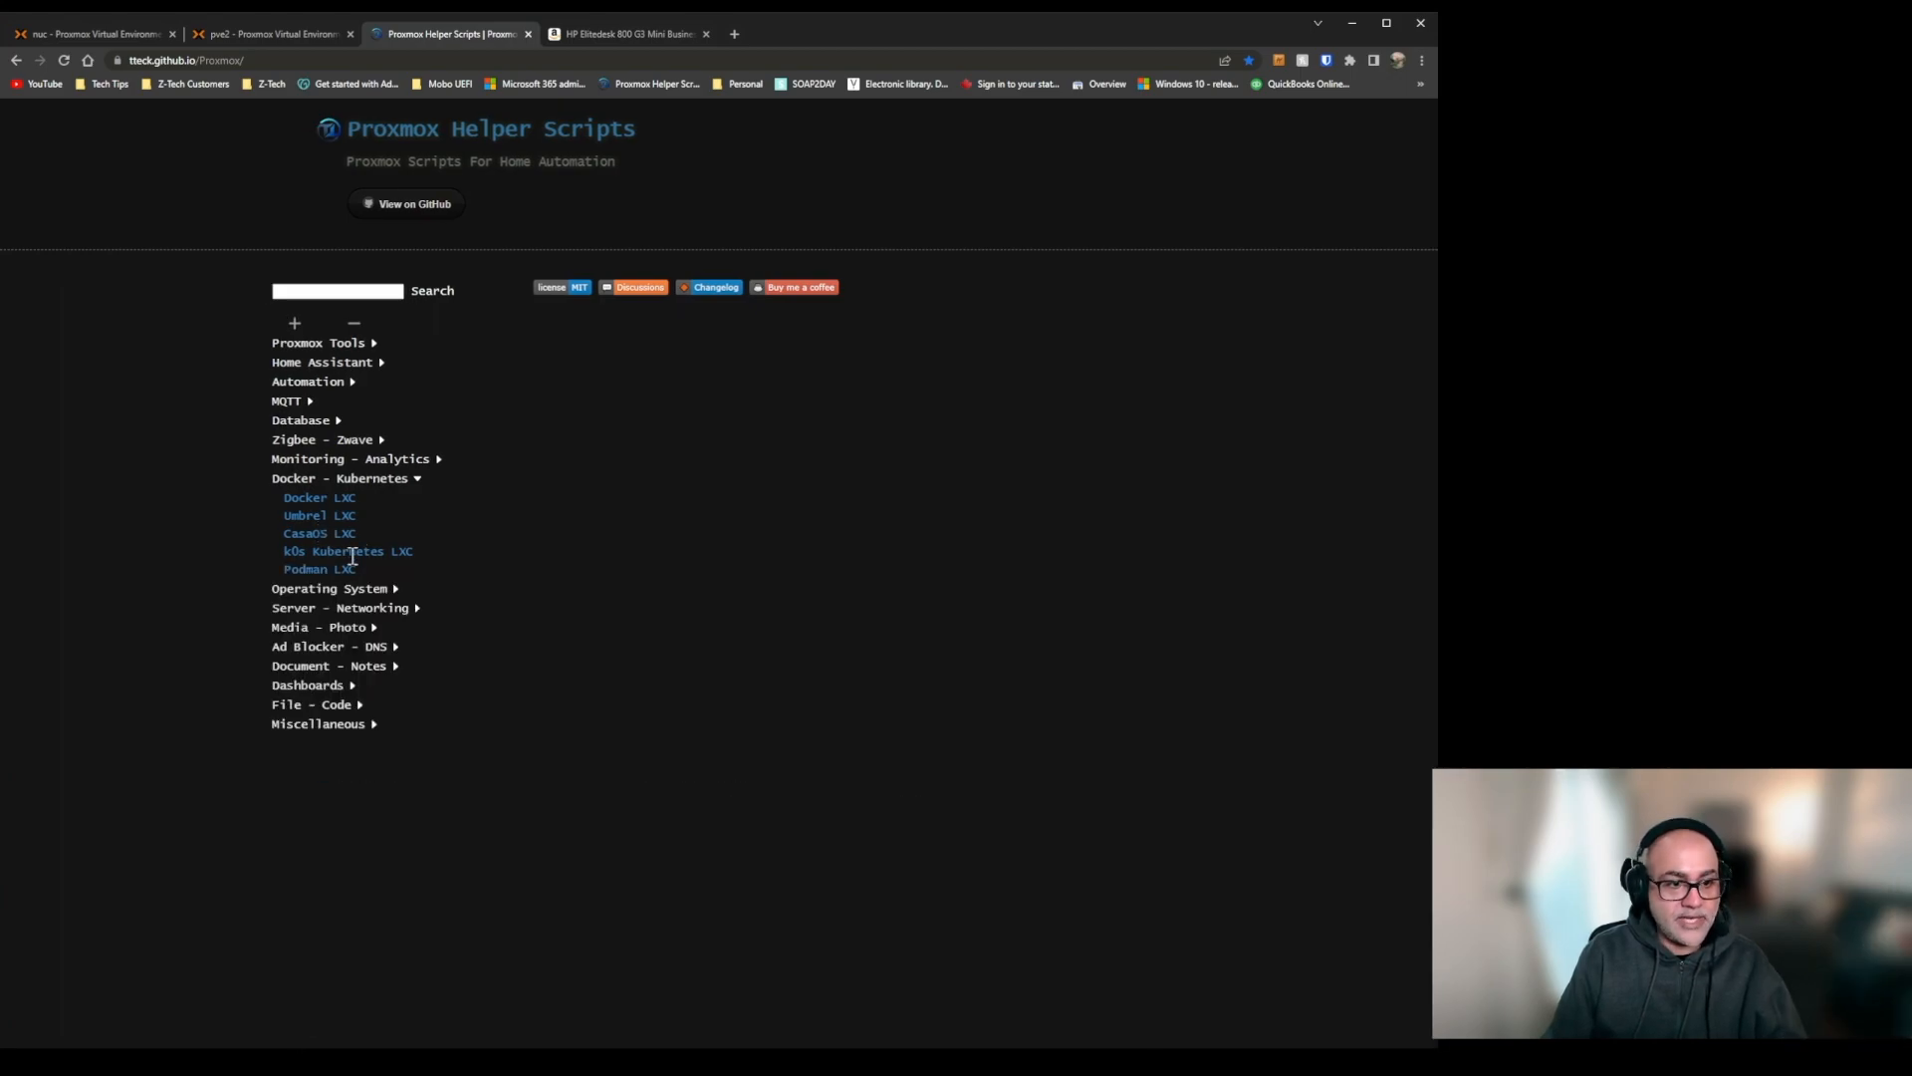
click(339, 569)
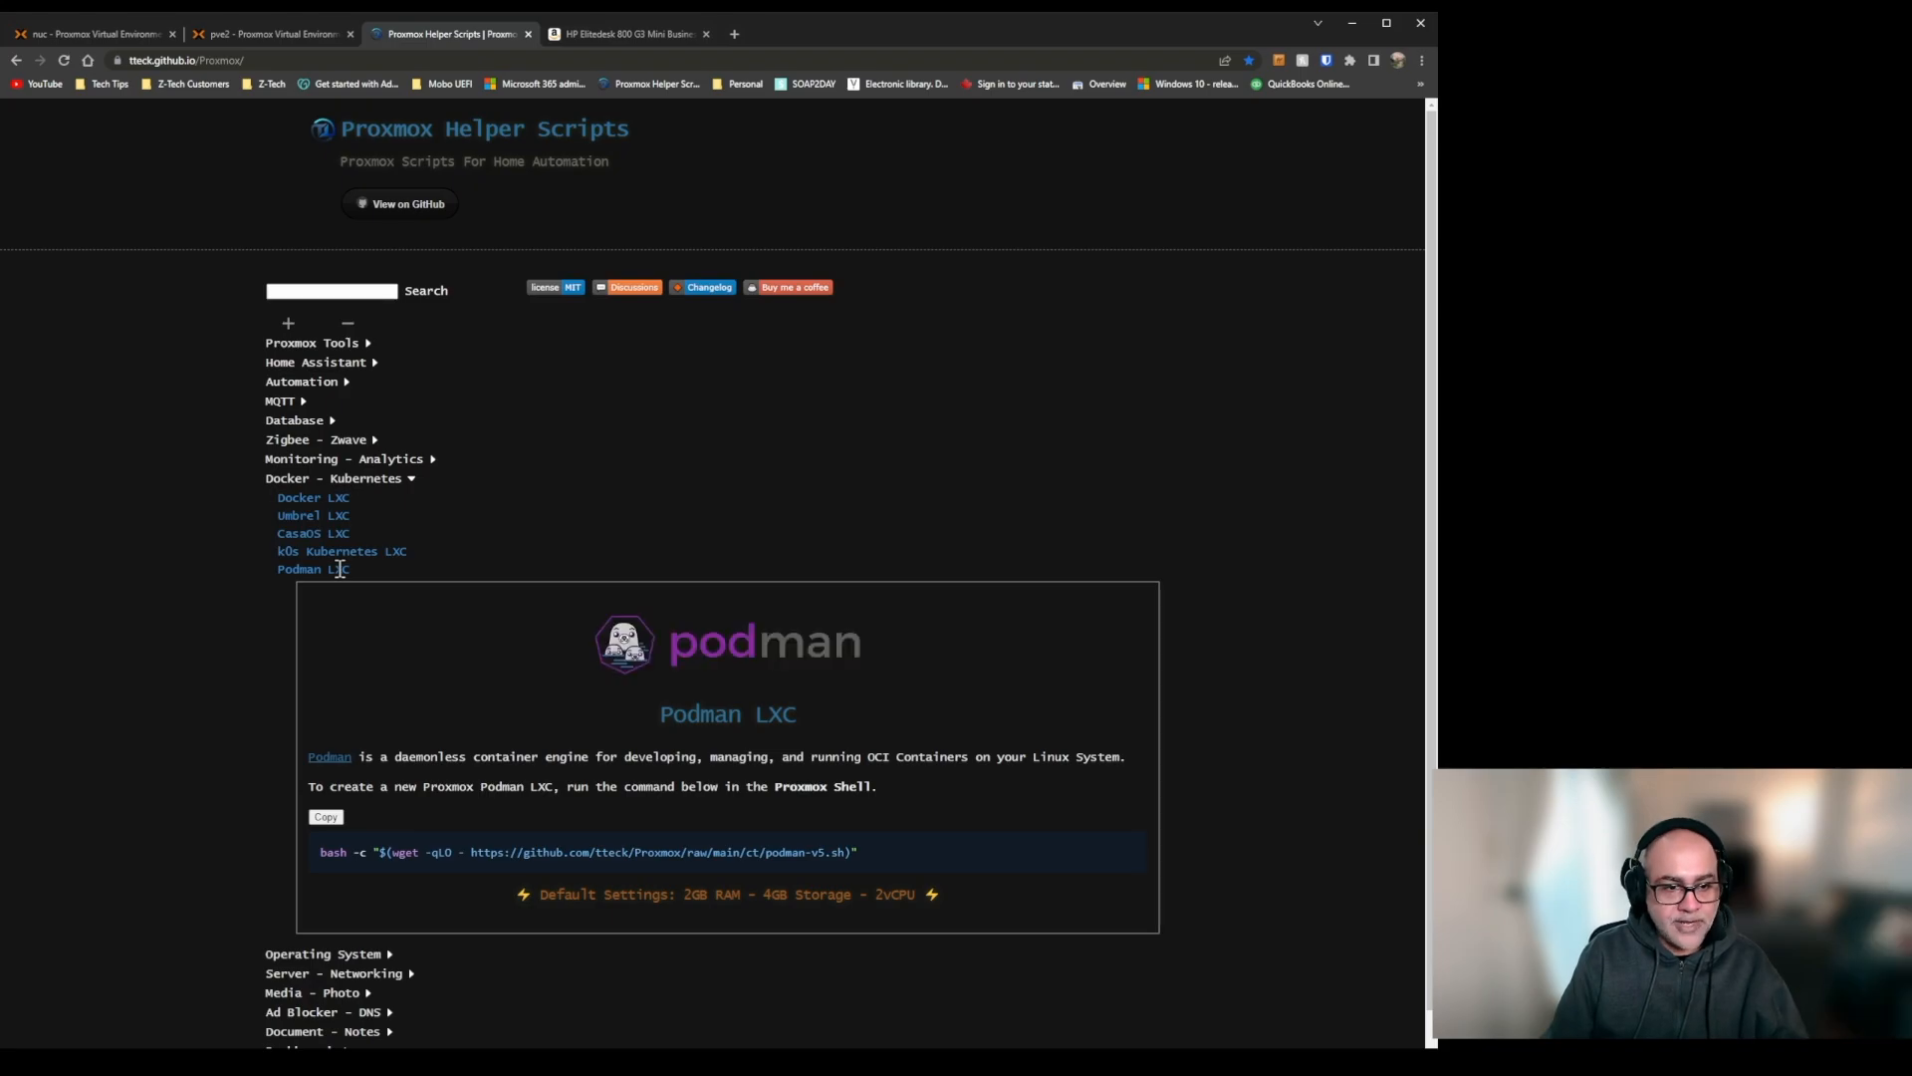
Collapse the Podman LXC entry, open the Docker LXC entry and copy its install command.
click(339, 569)
click(307, 498)
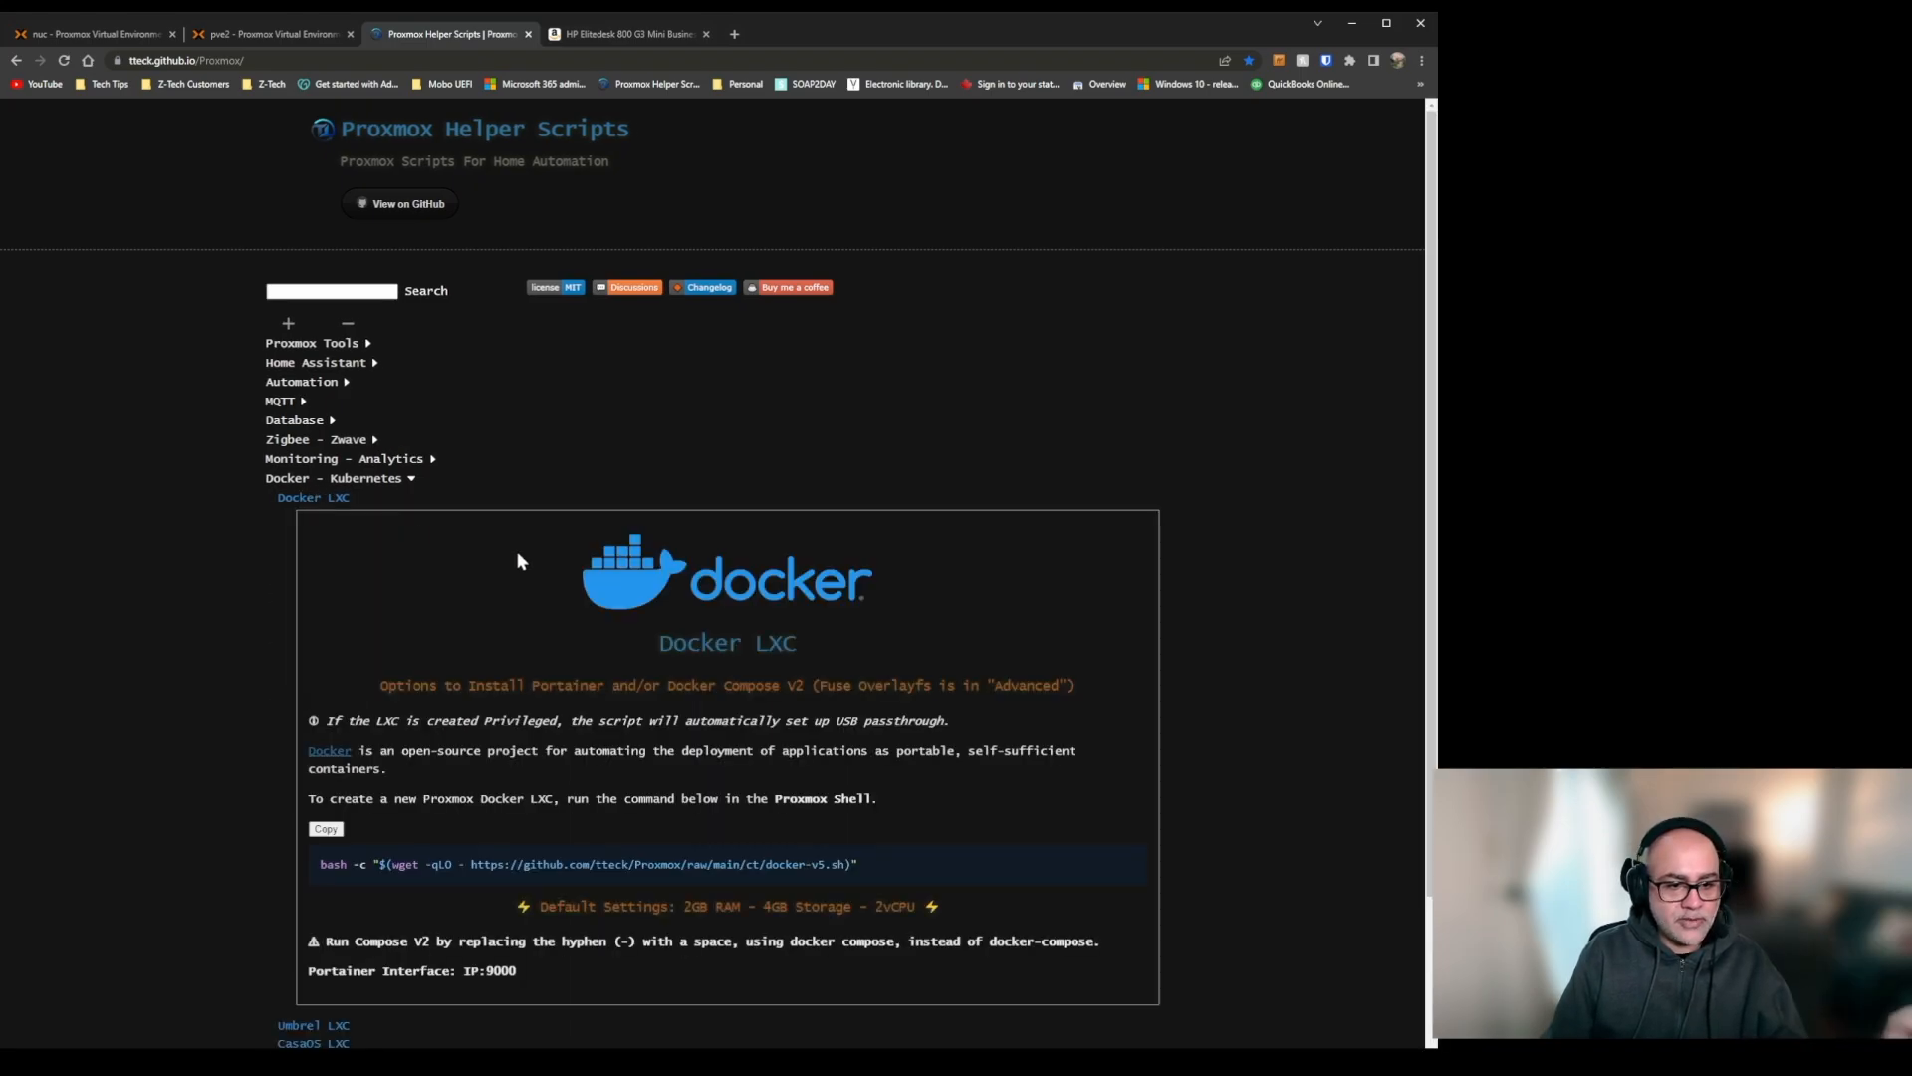
click(326, 829)
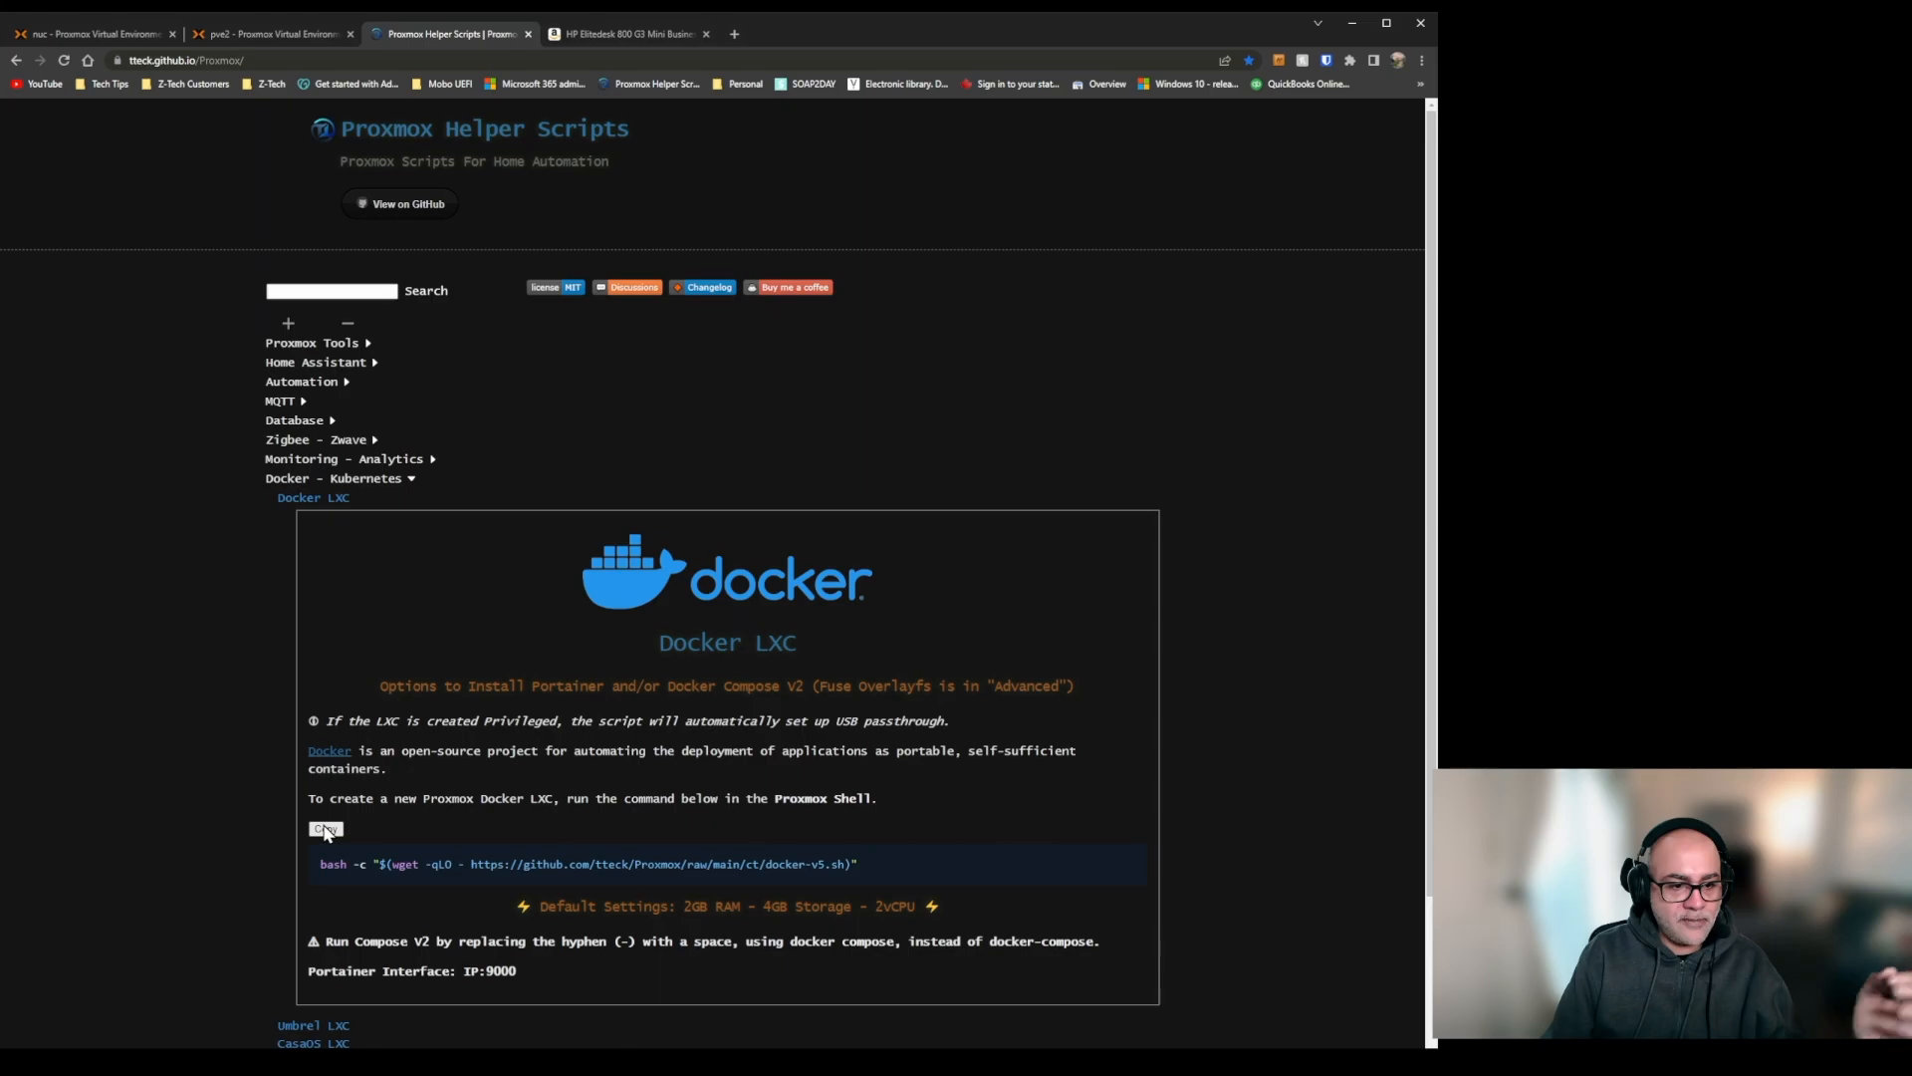
Return to the pve2 shell and finish the InfluxDB setup with InfluxDB version 1 and Telegraf added.
click(279, 34)
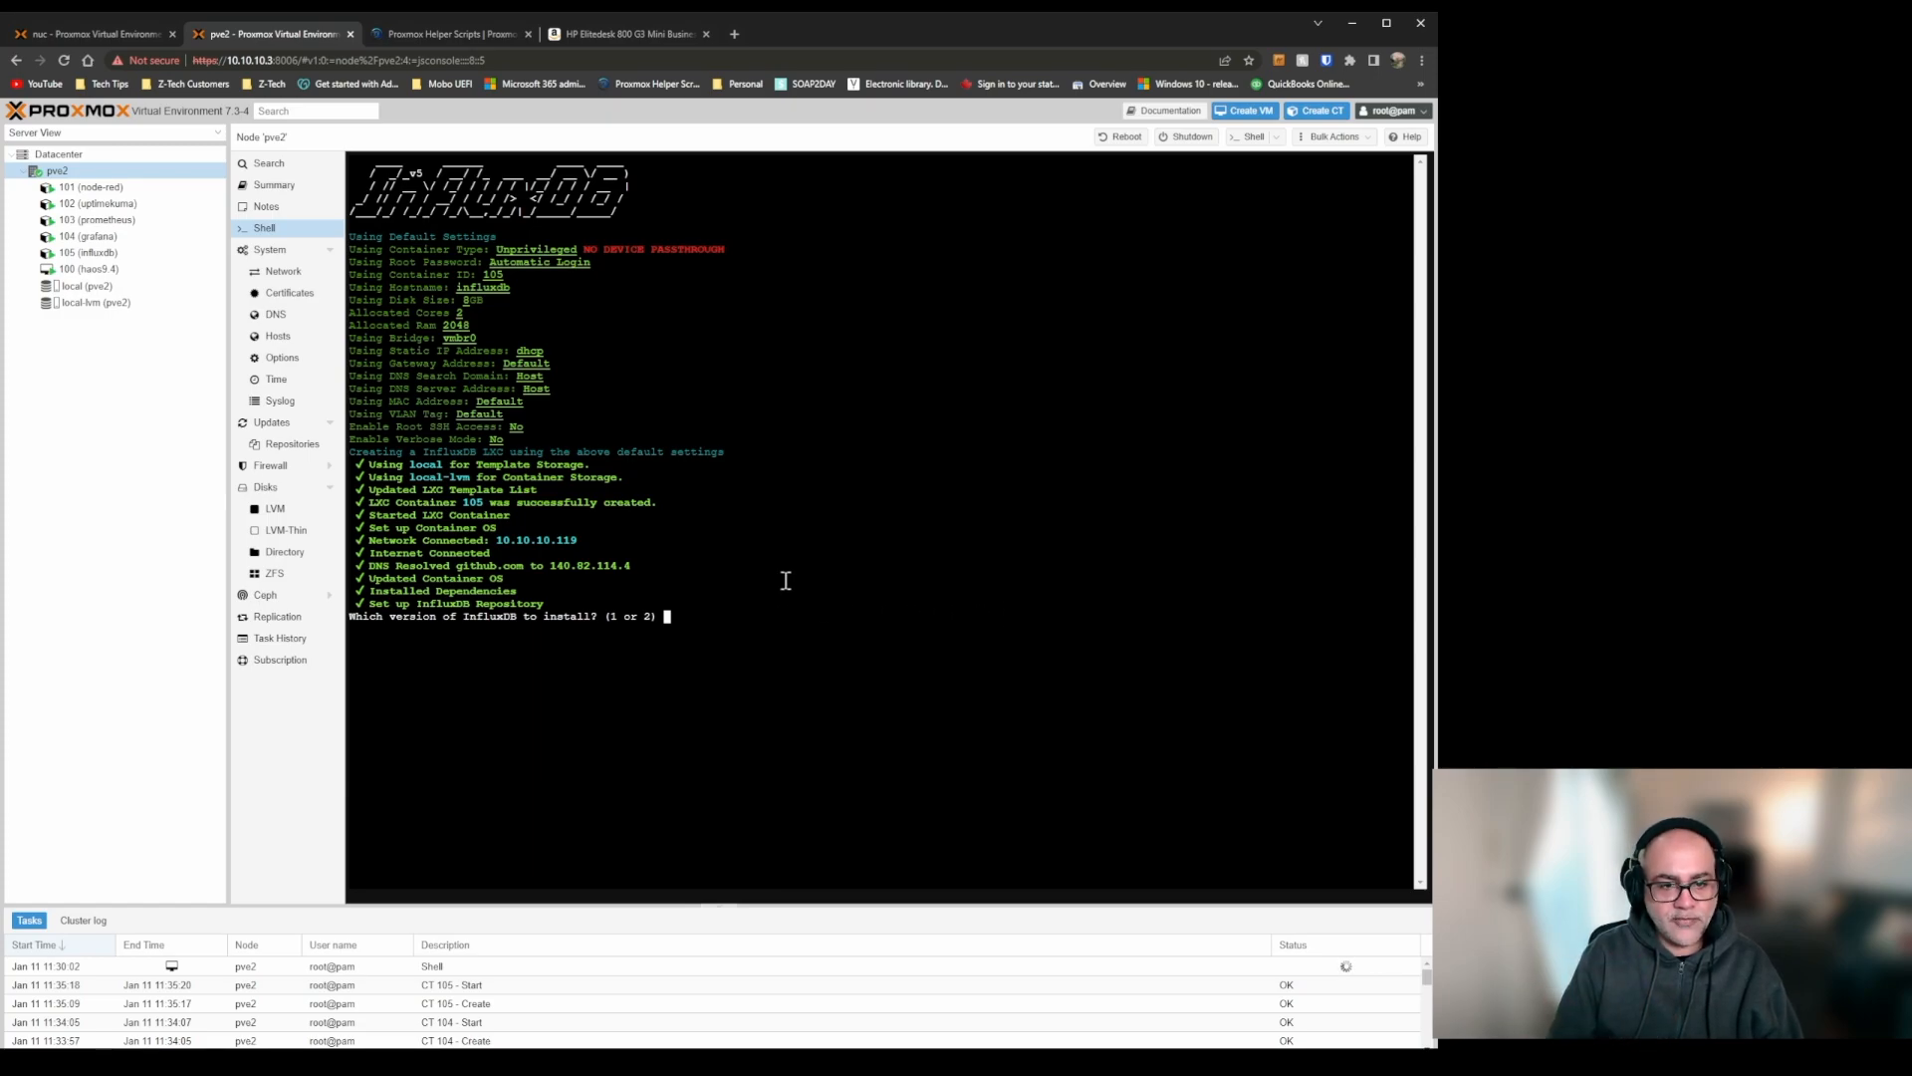
text(1)
key(Return)
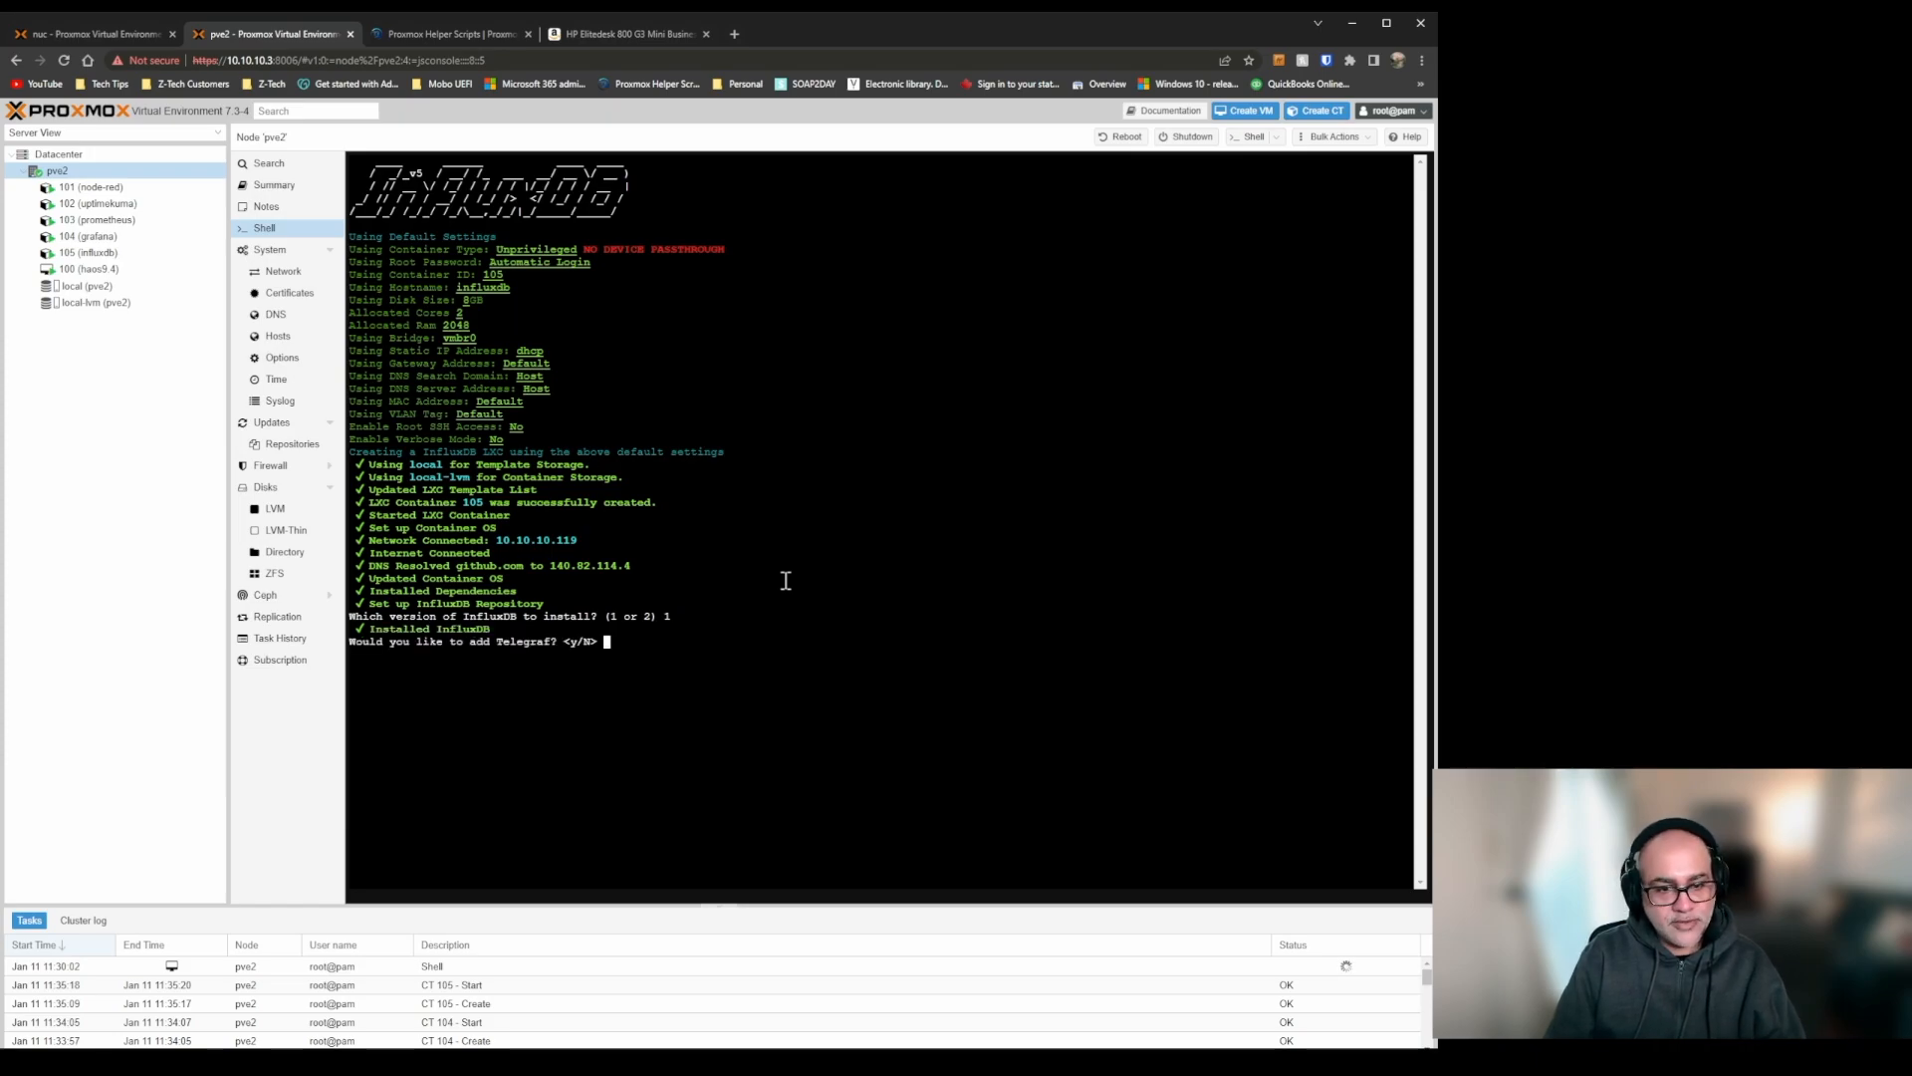
key(Return)
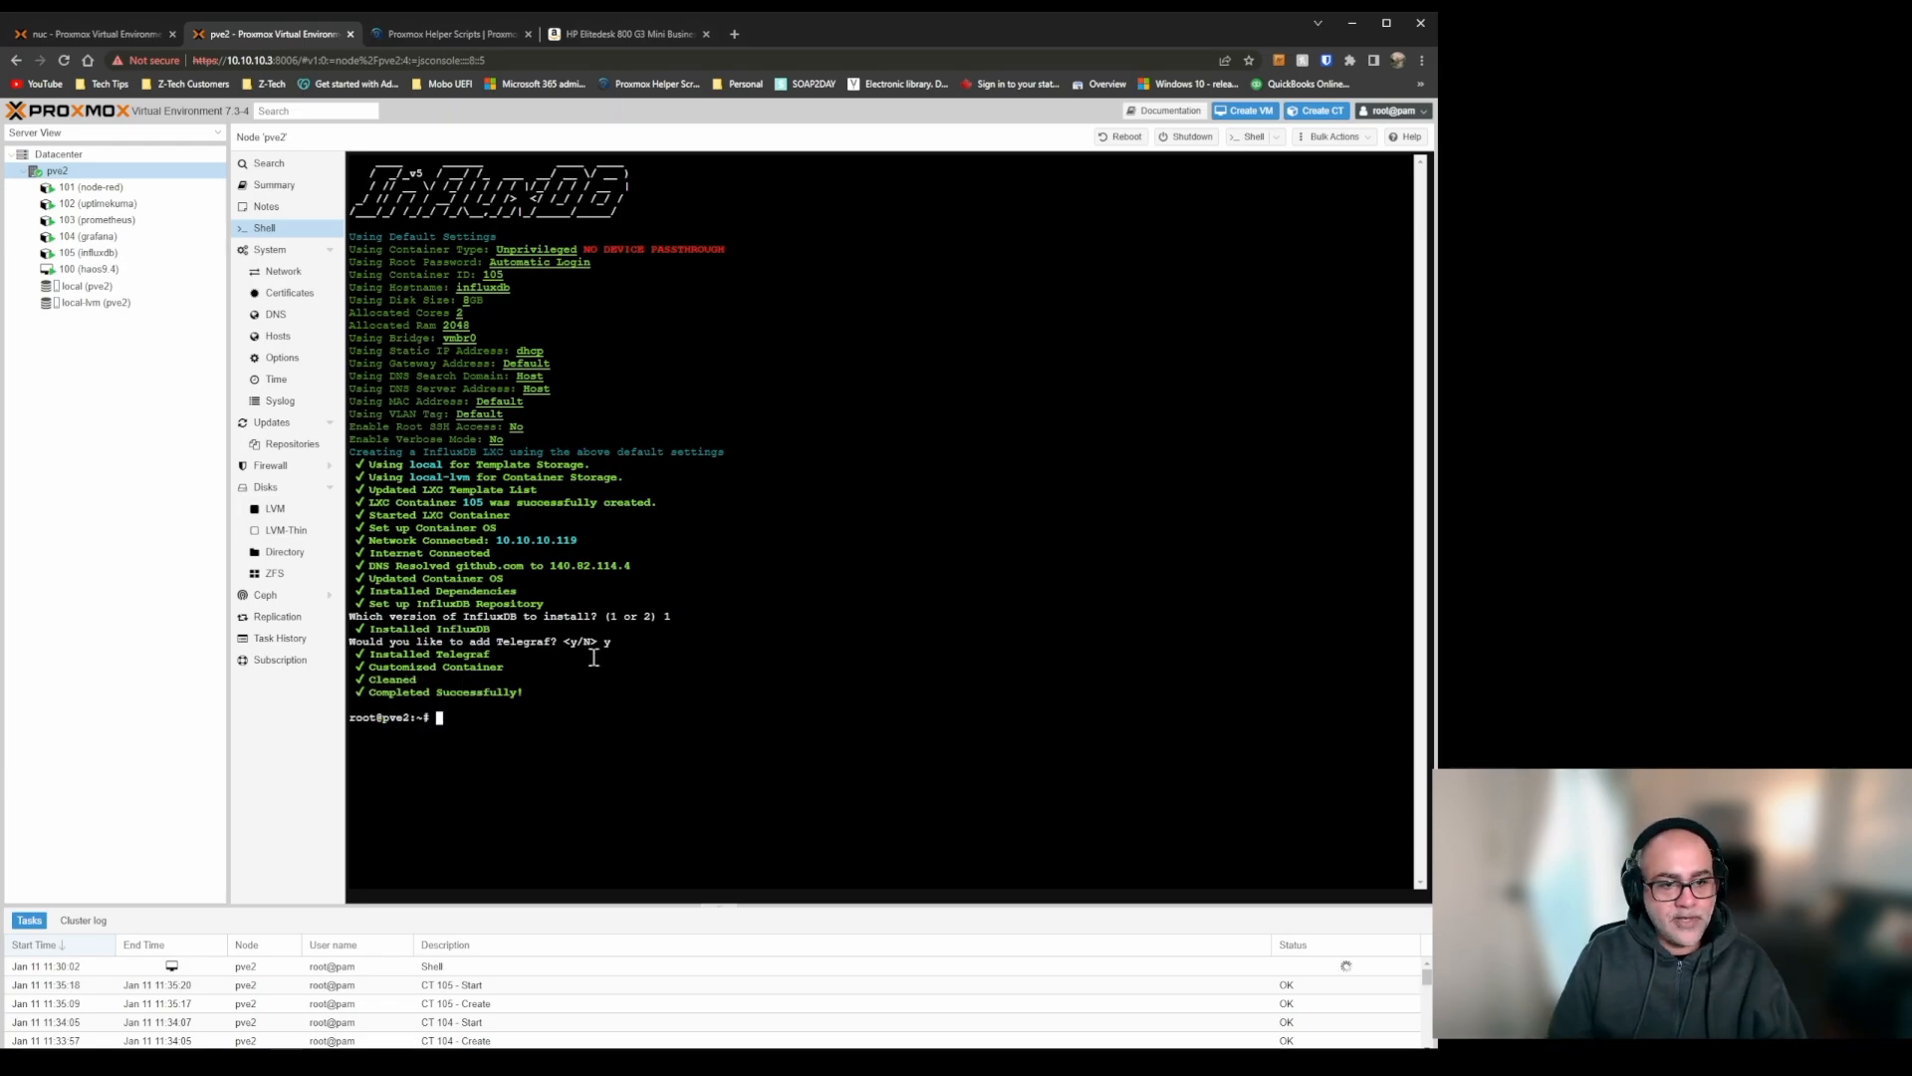
Run the copied Docker install command in the pve2 shell and check the script's default settings on Proxmox Helper Scripts.
key(ctrl+v)
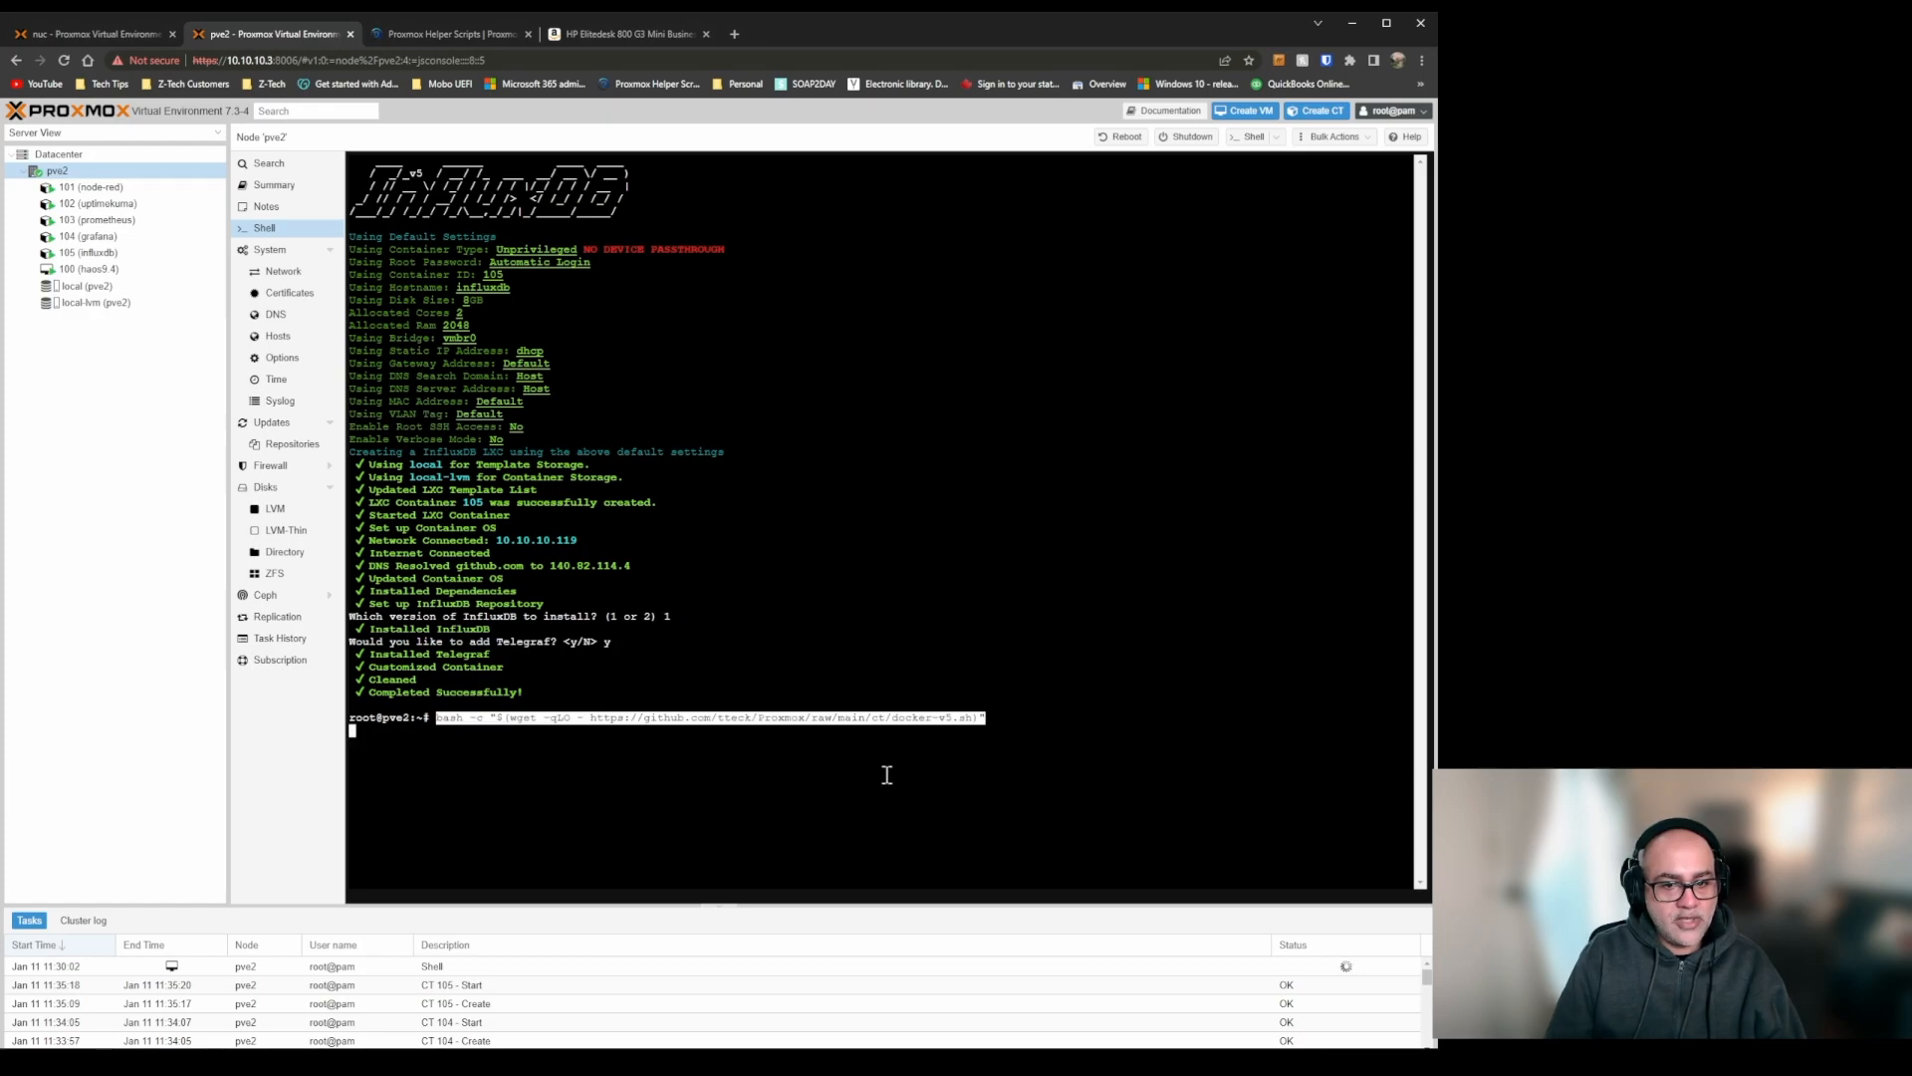
key(Return)
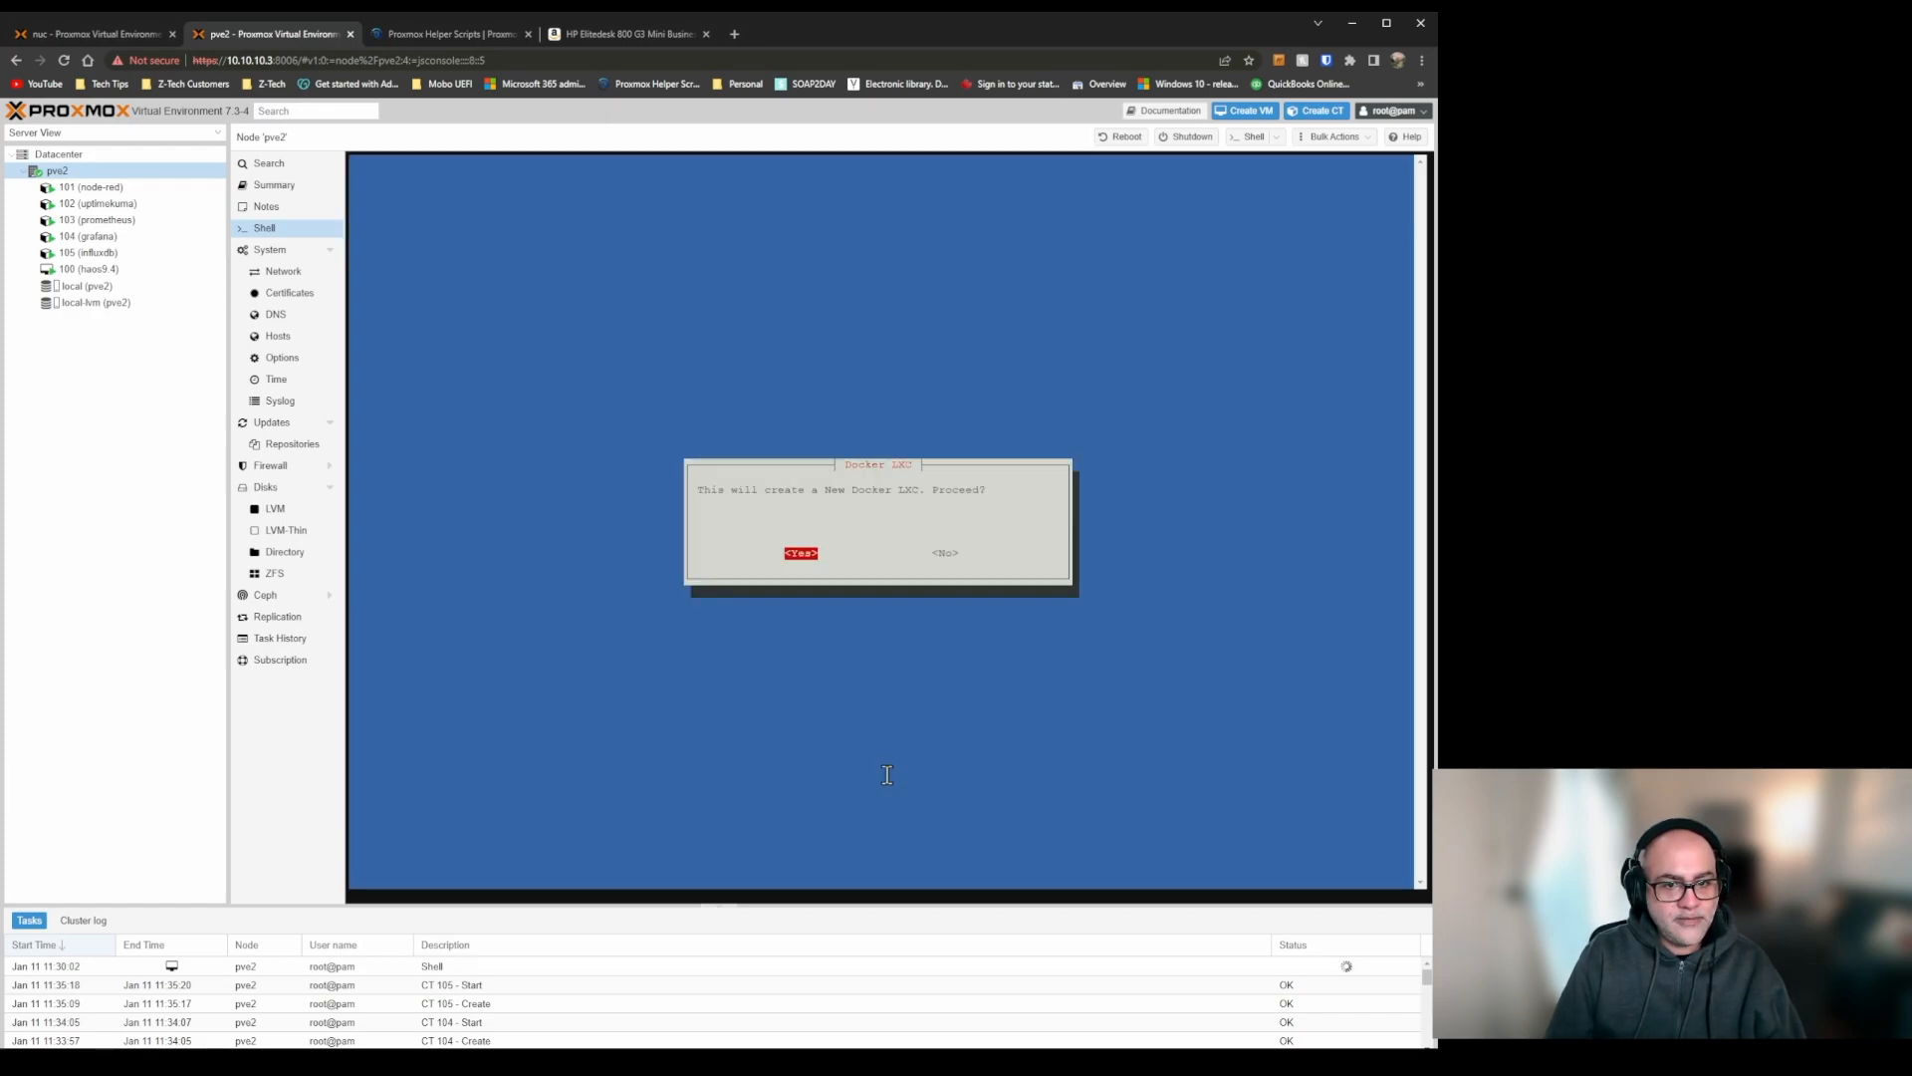
click(456, 33)
scroll(778, 513, down, 1)
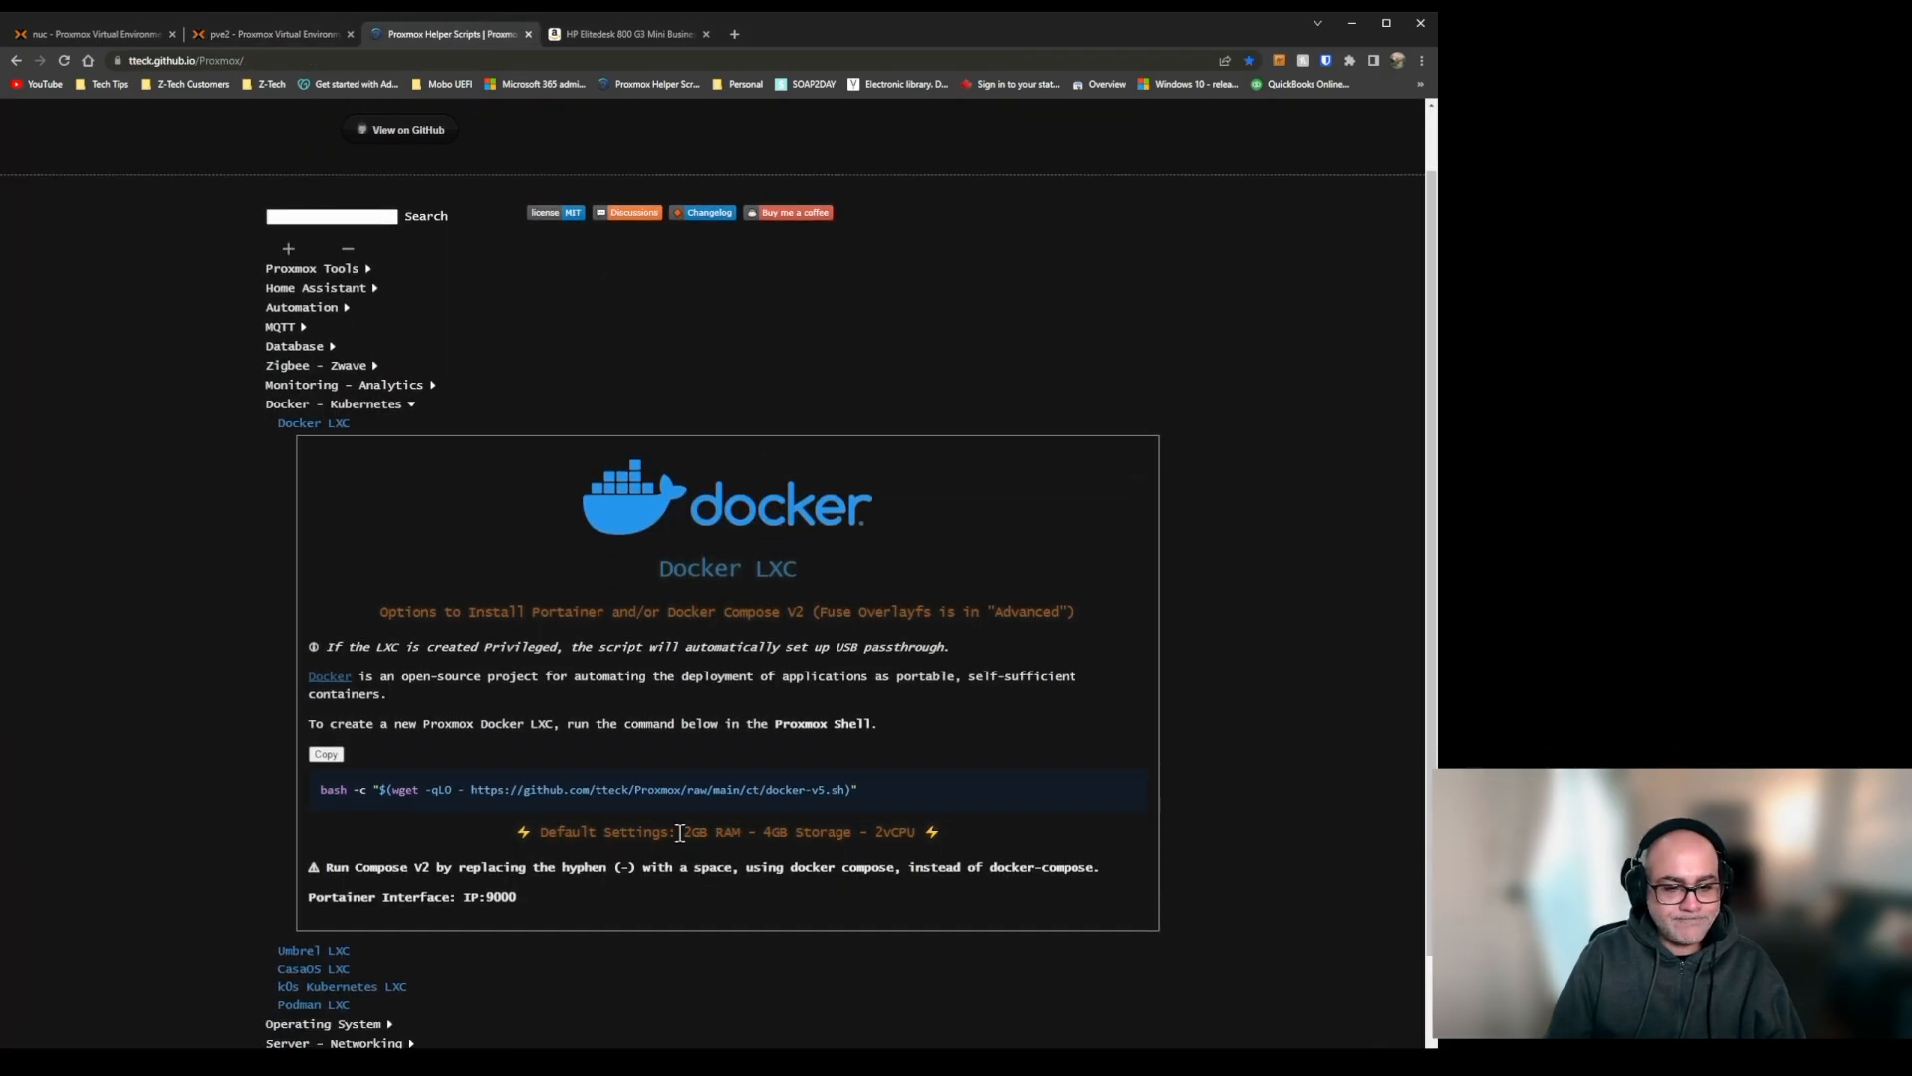
drag(684, 837, 826, 837)
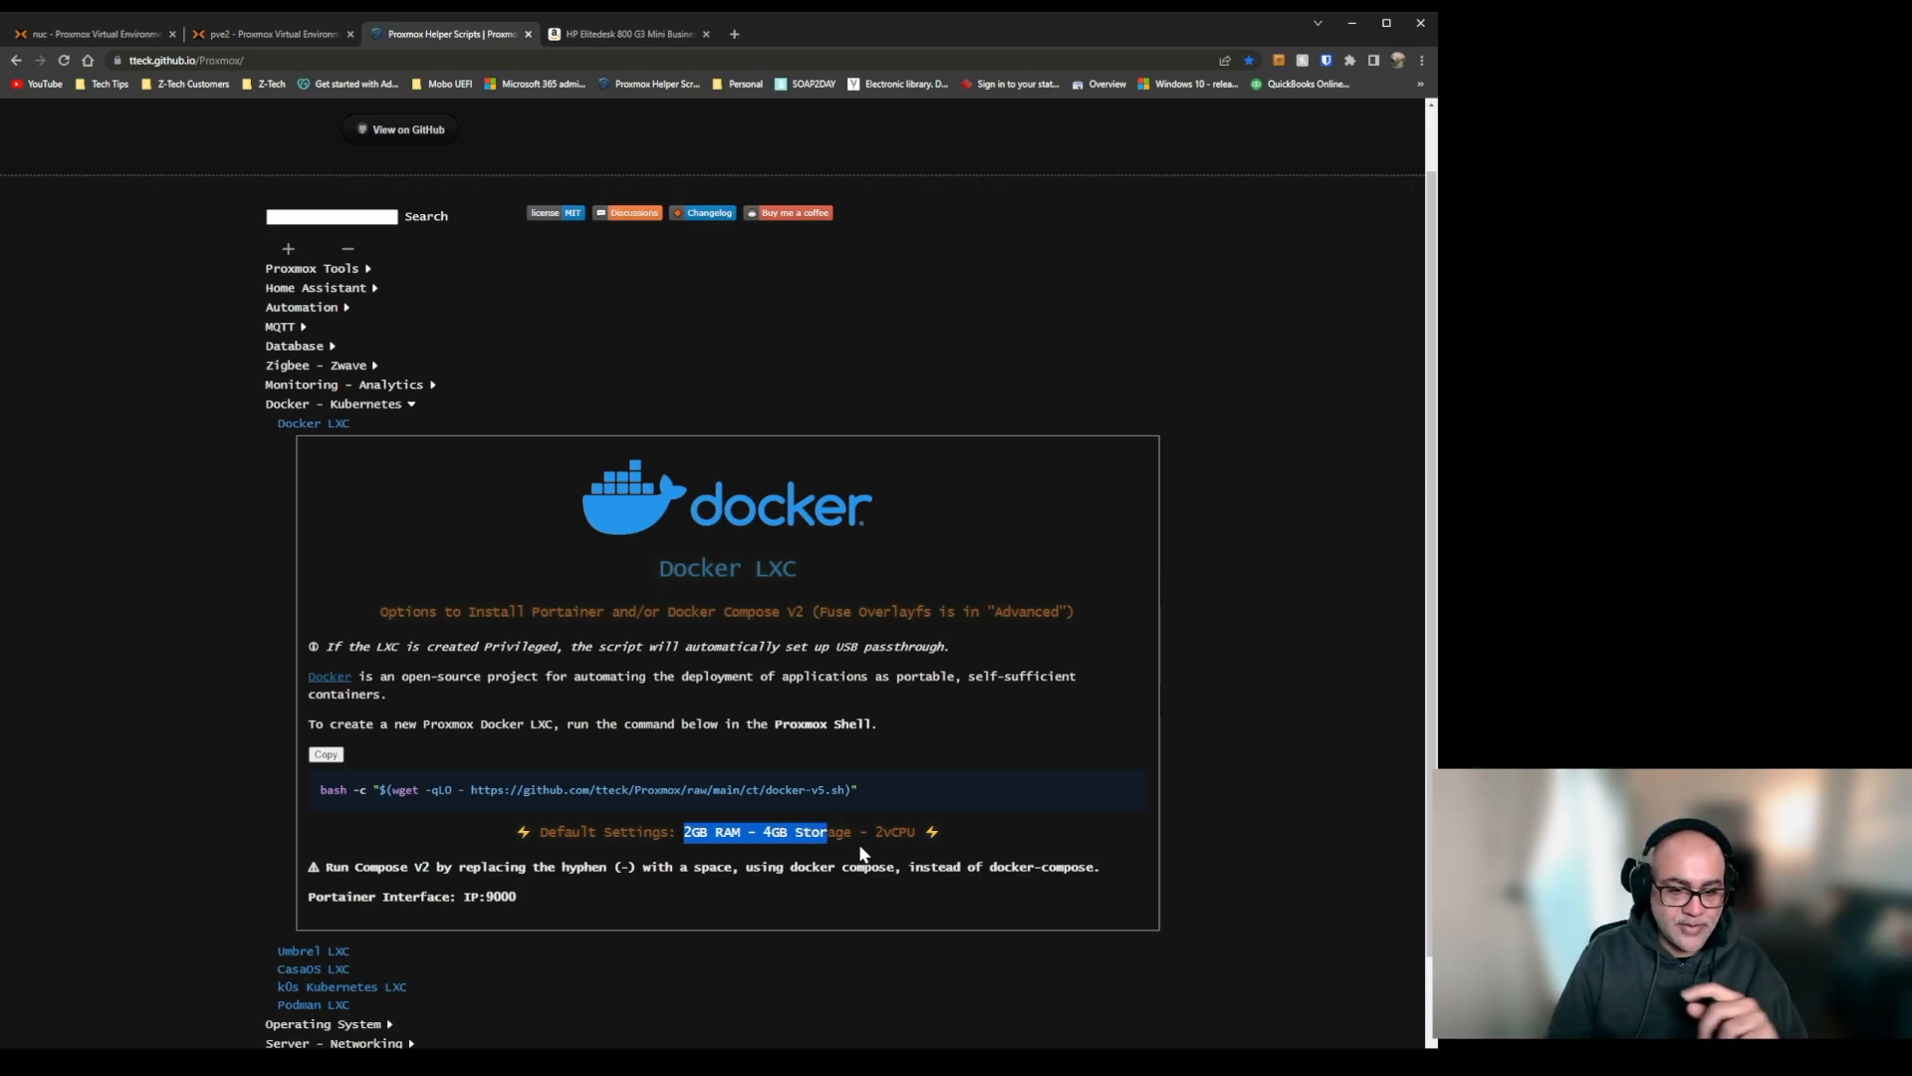
Back in the pve2 shell, proceed with the new Docker LXC using advanced settings and the Unprivileged container type.
click(271, 33)
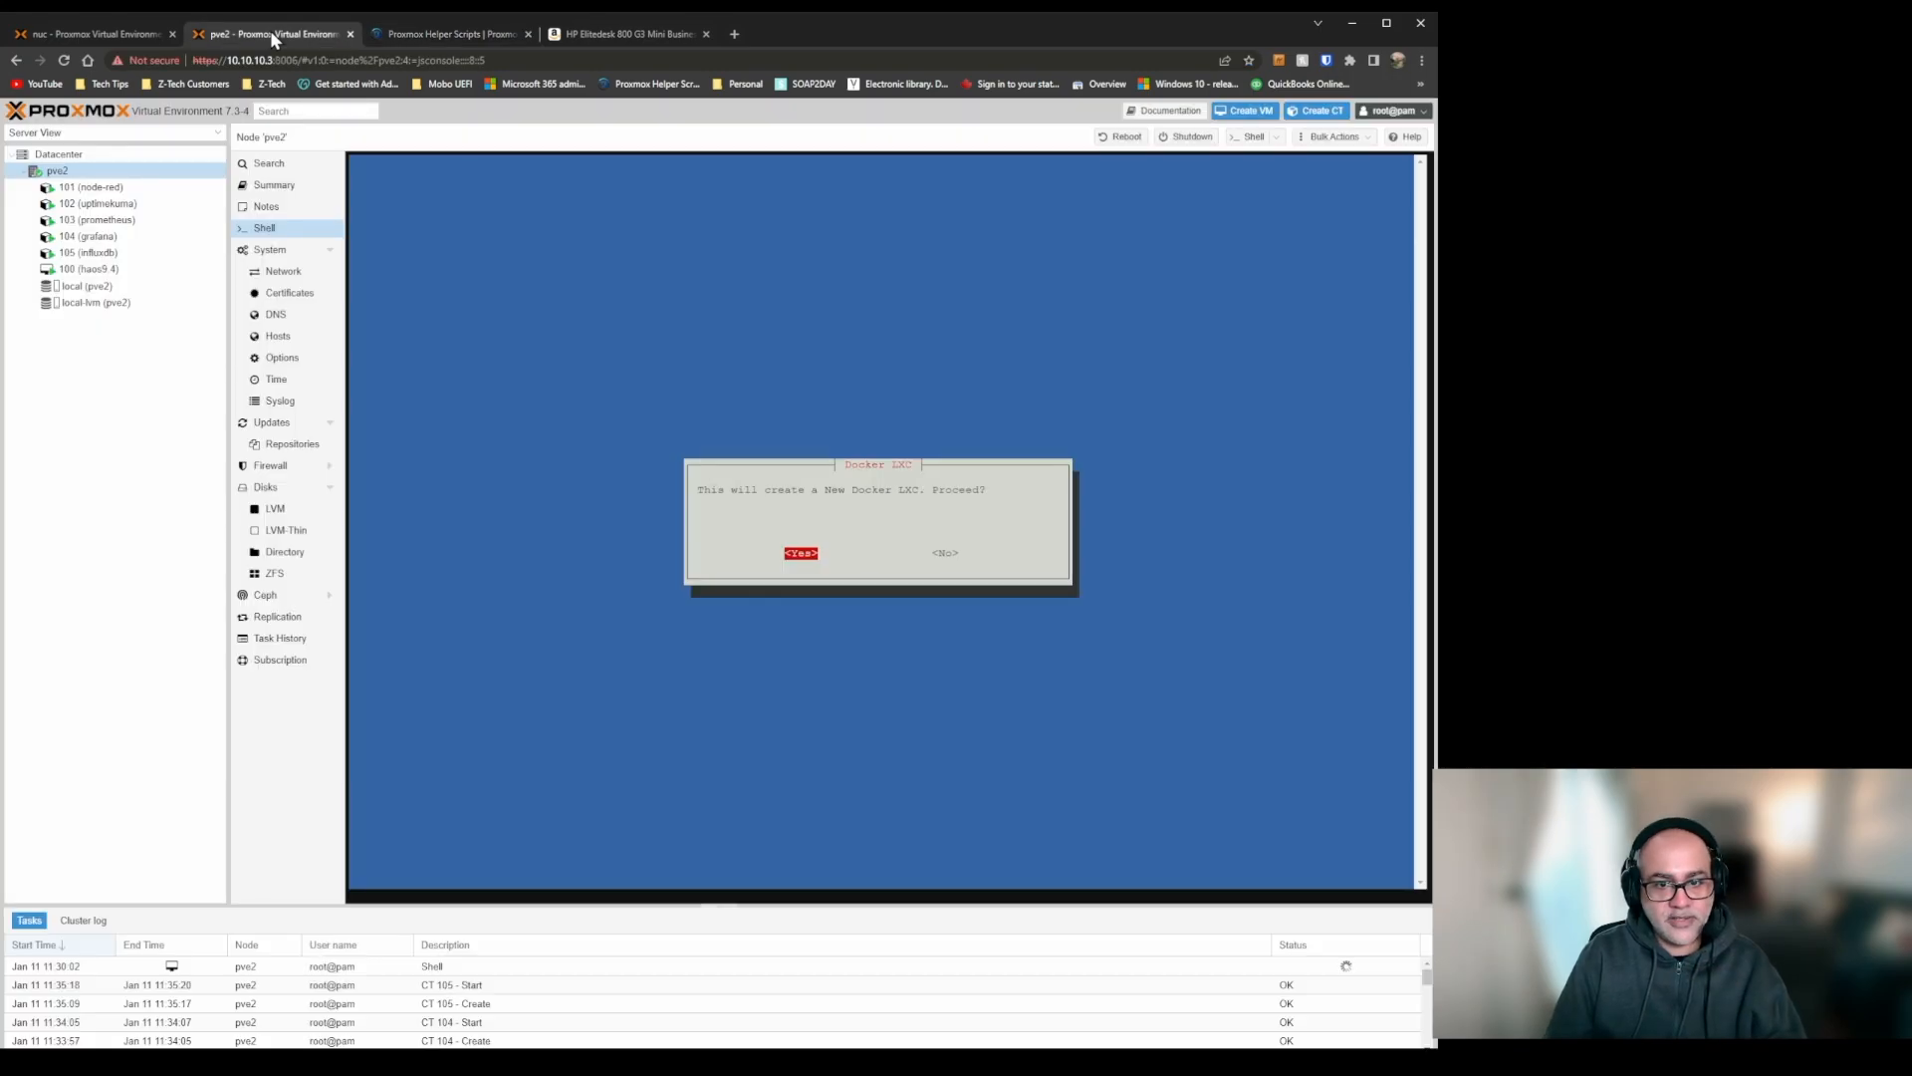
key(Return)
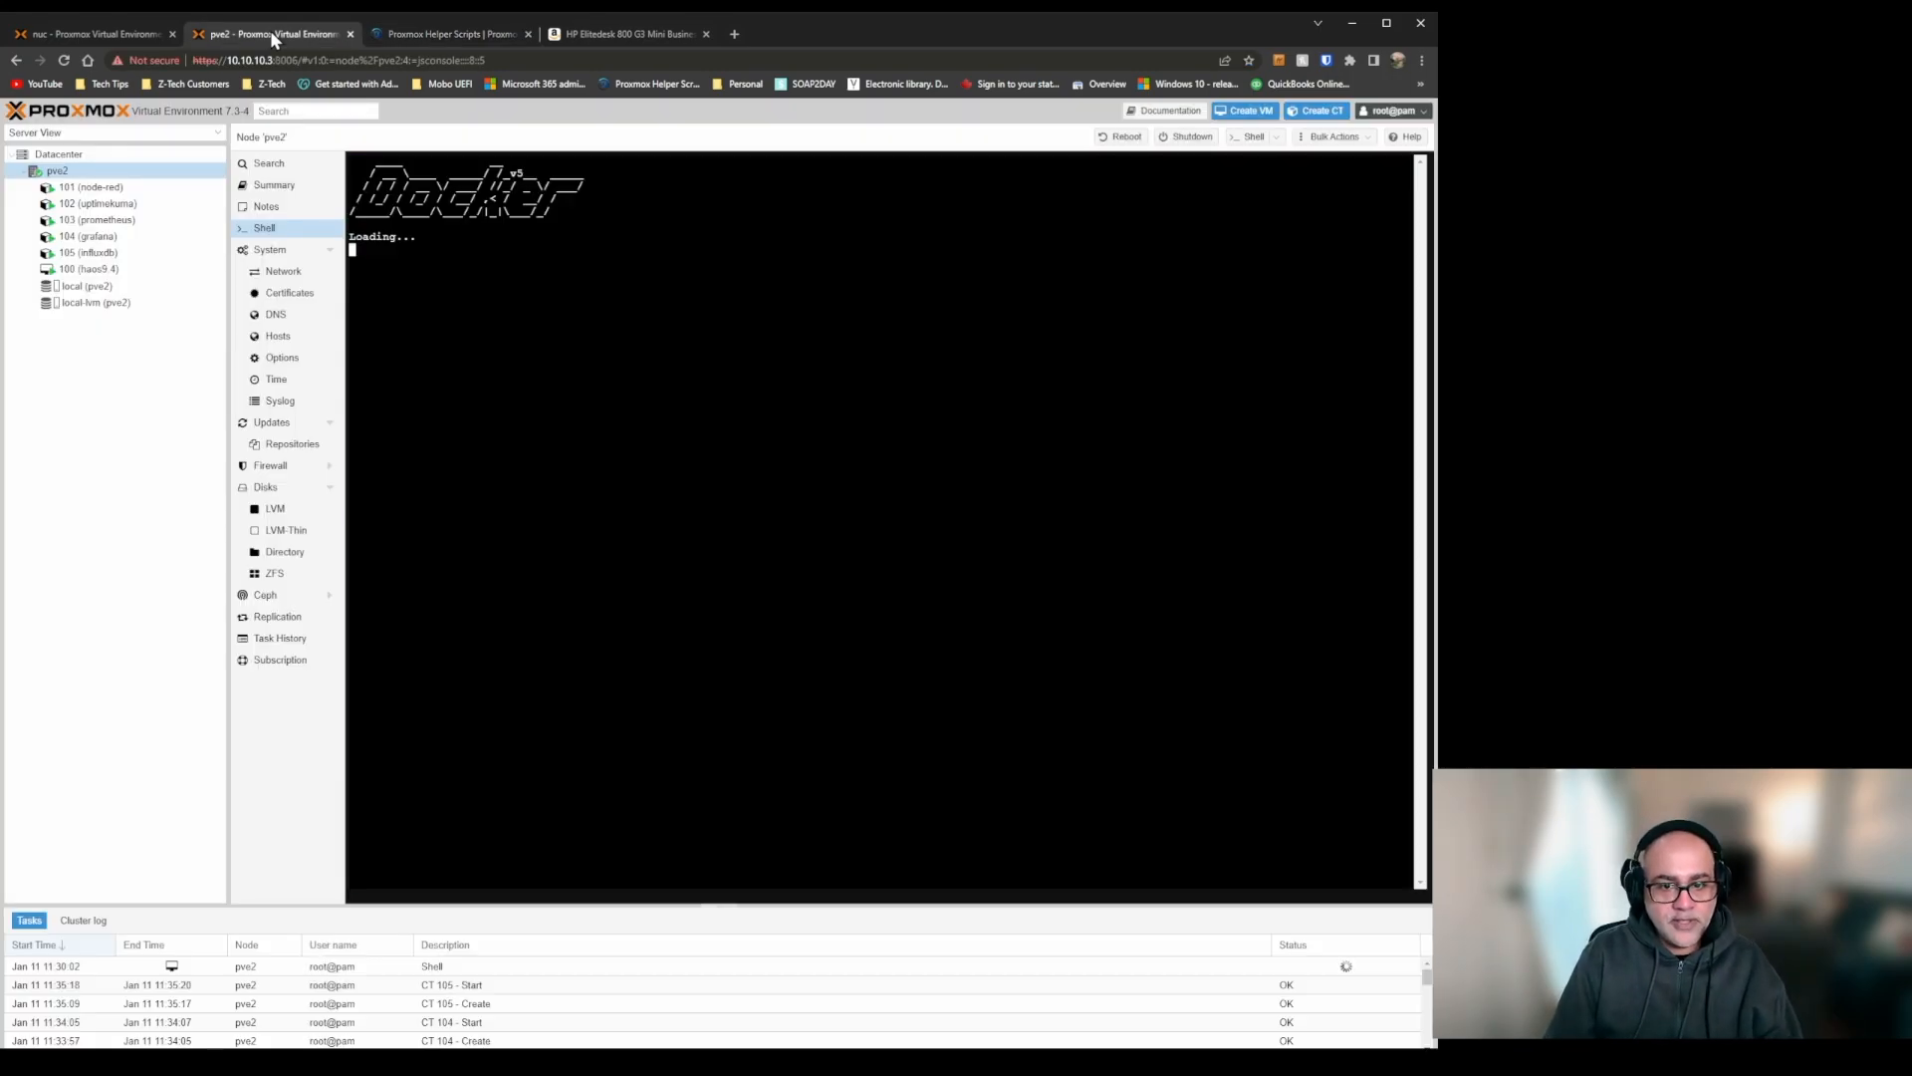
key(Tab)
key(Tab)
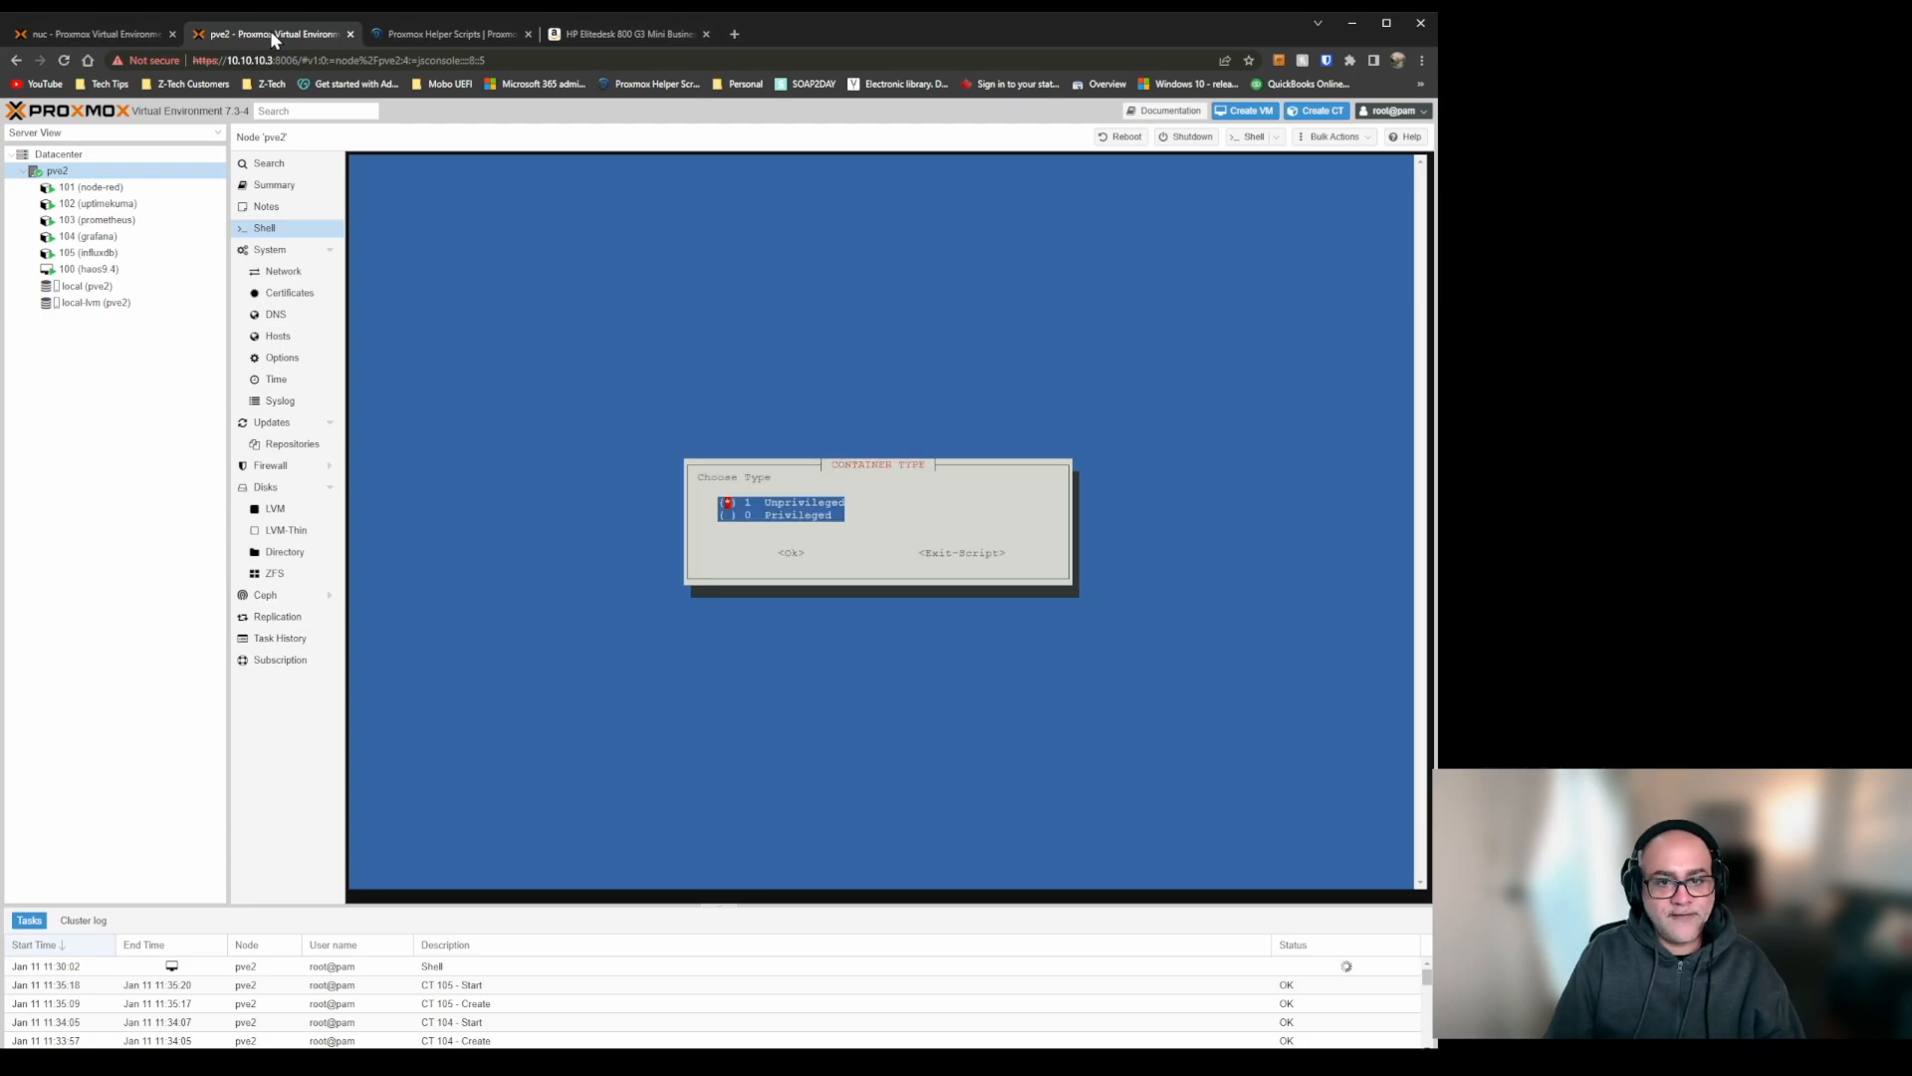
key(Tab)
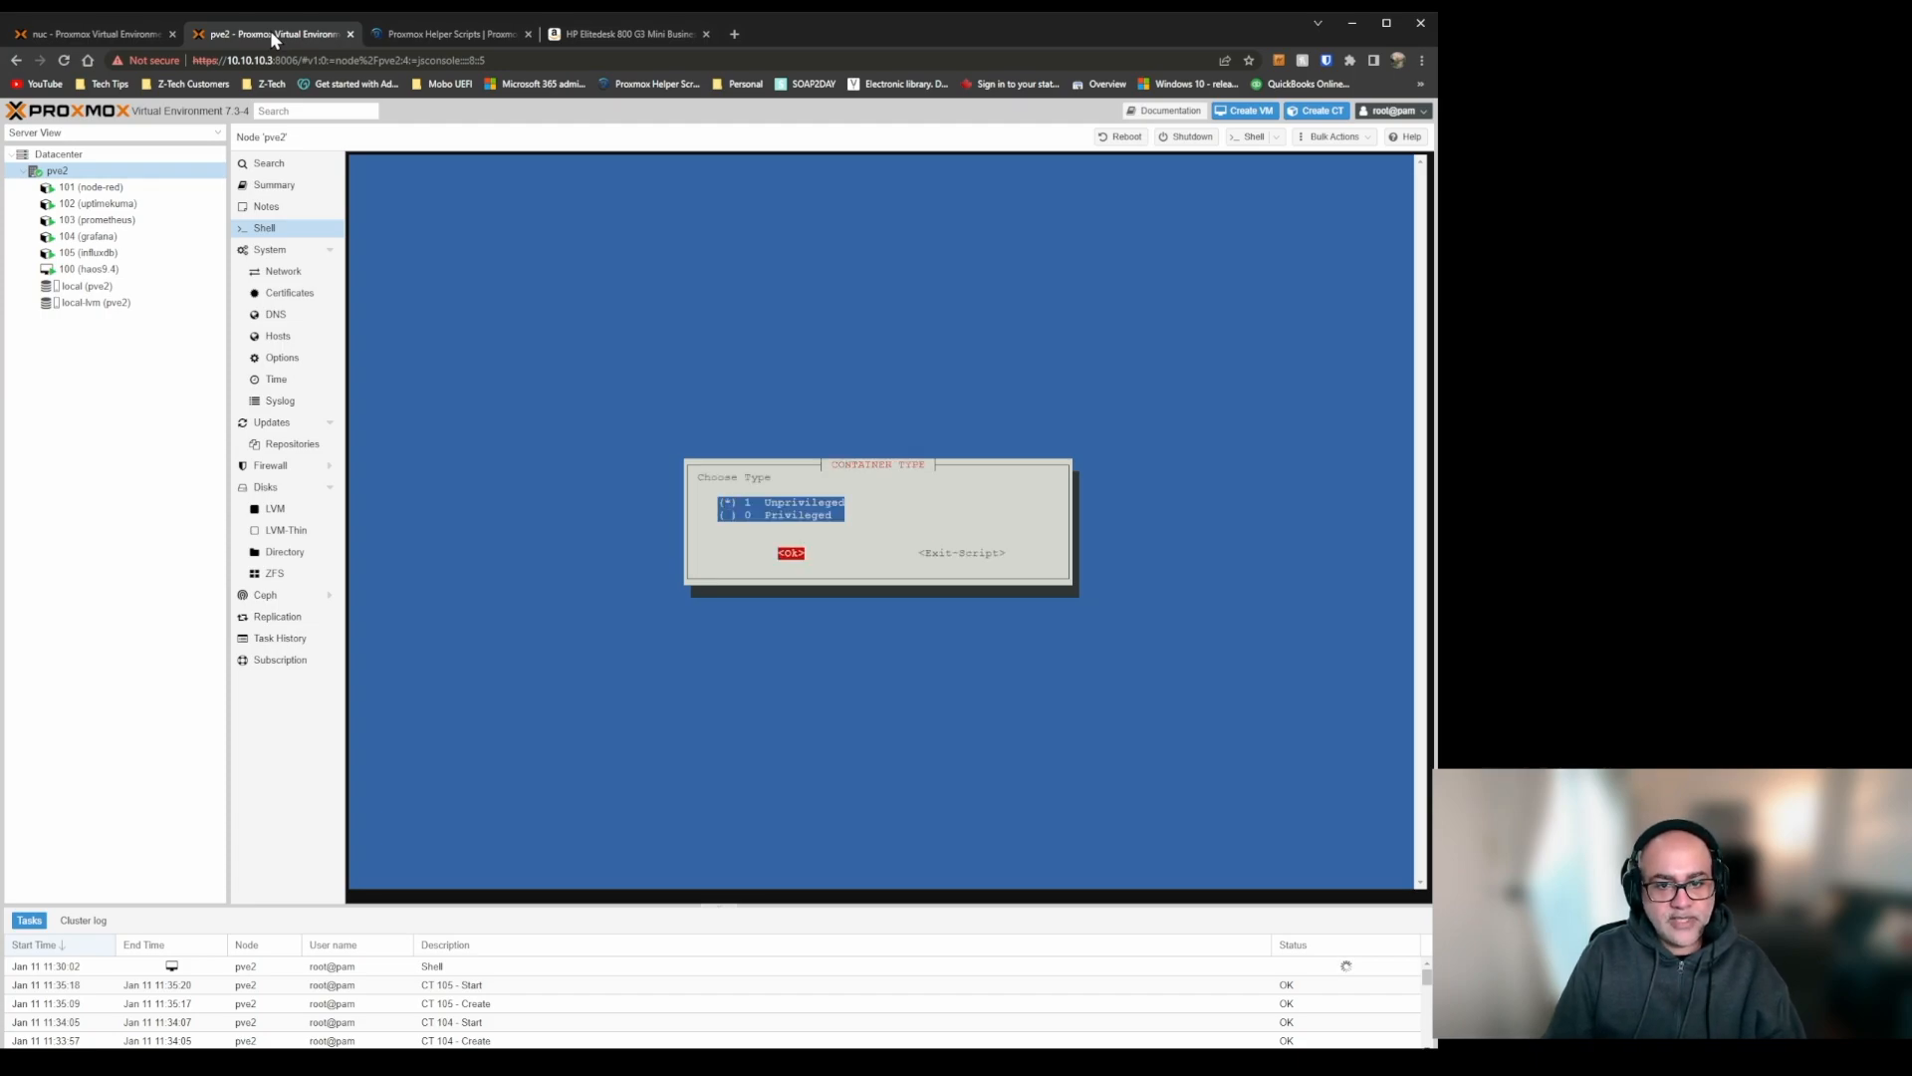
key(Return)
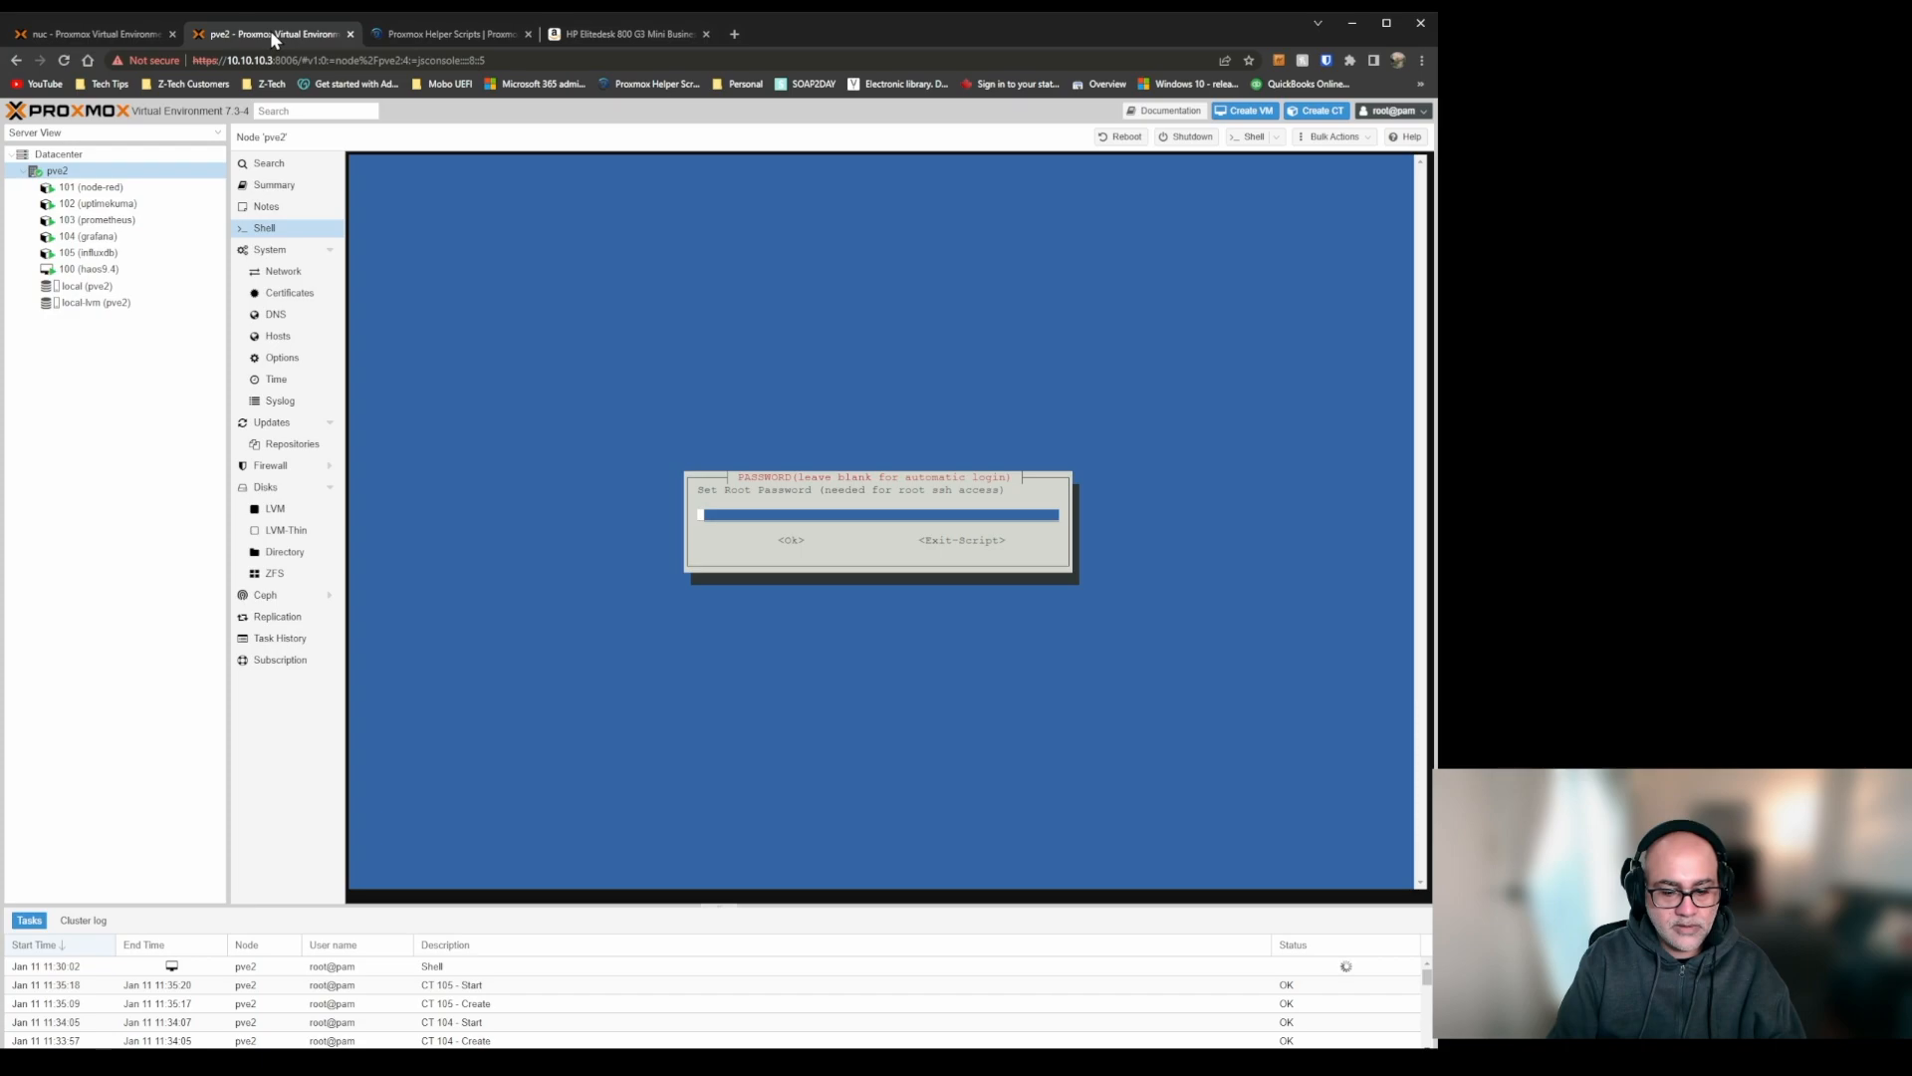
Enter the root password for the Docker container and accept it.
text(1234567890)
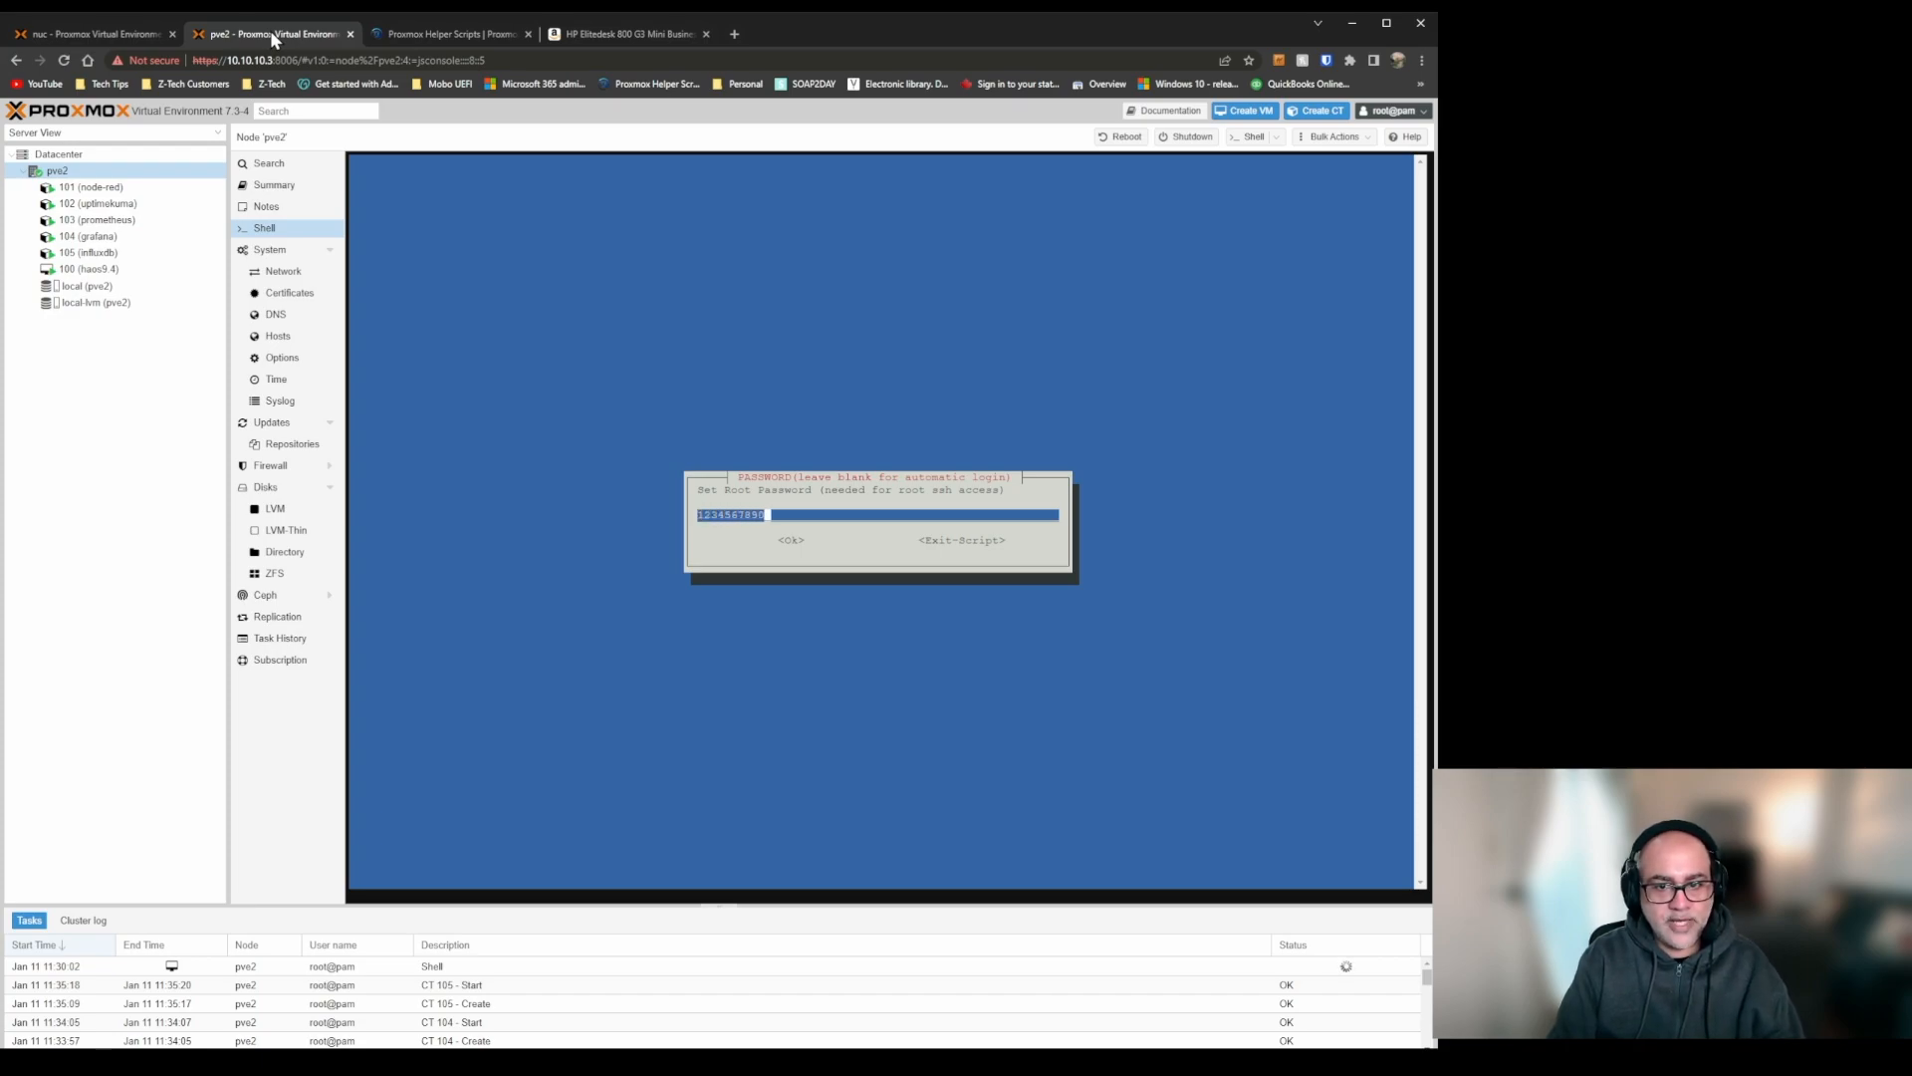
key(Tab)
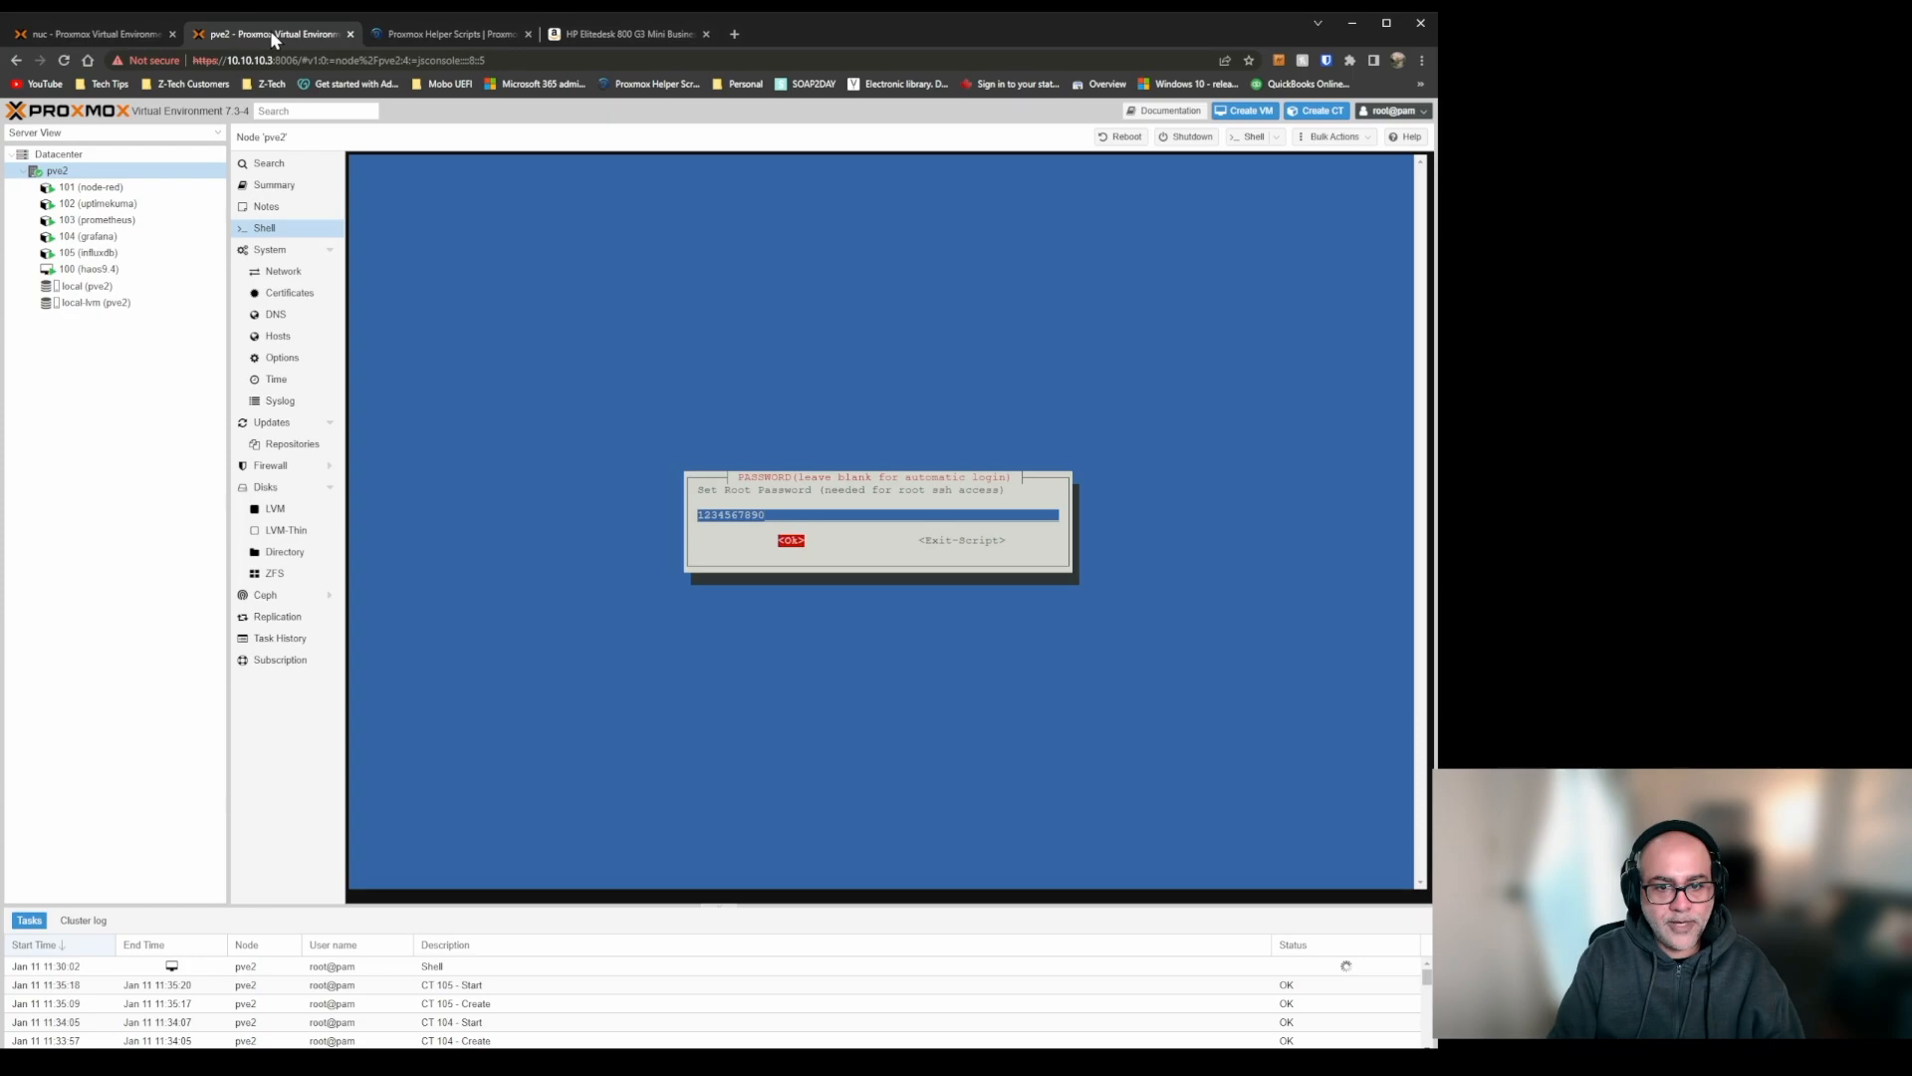
key(Return)
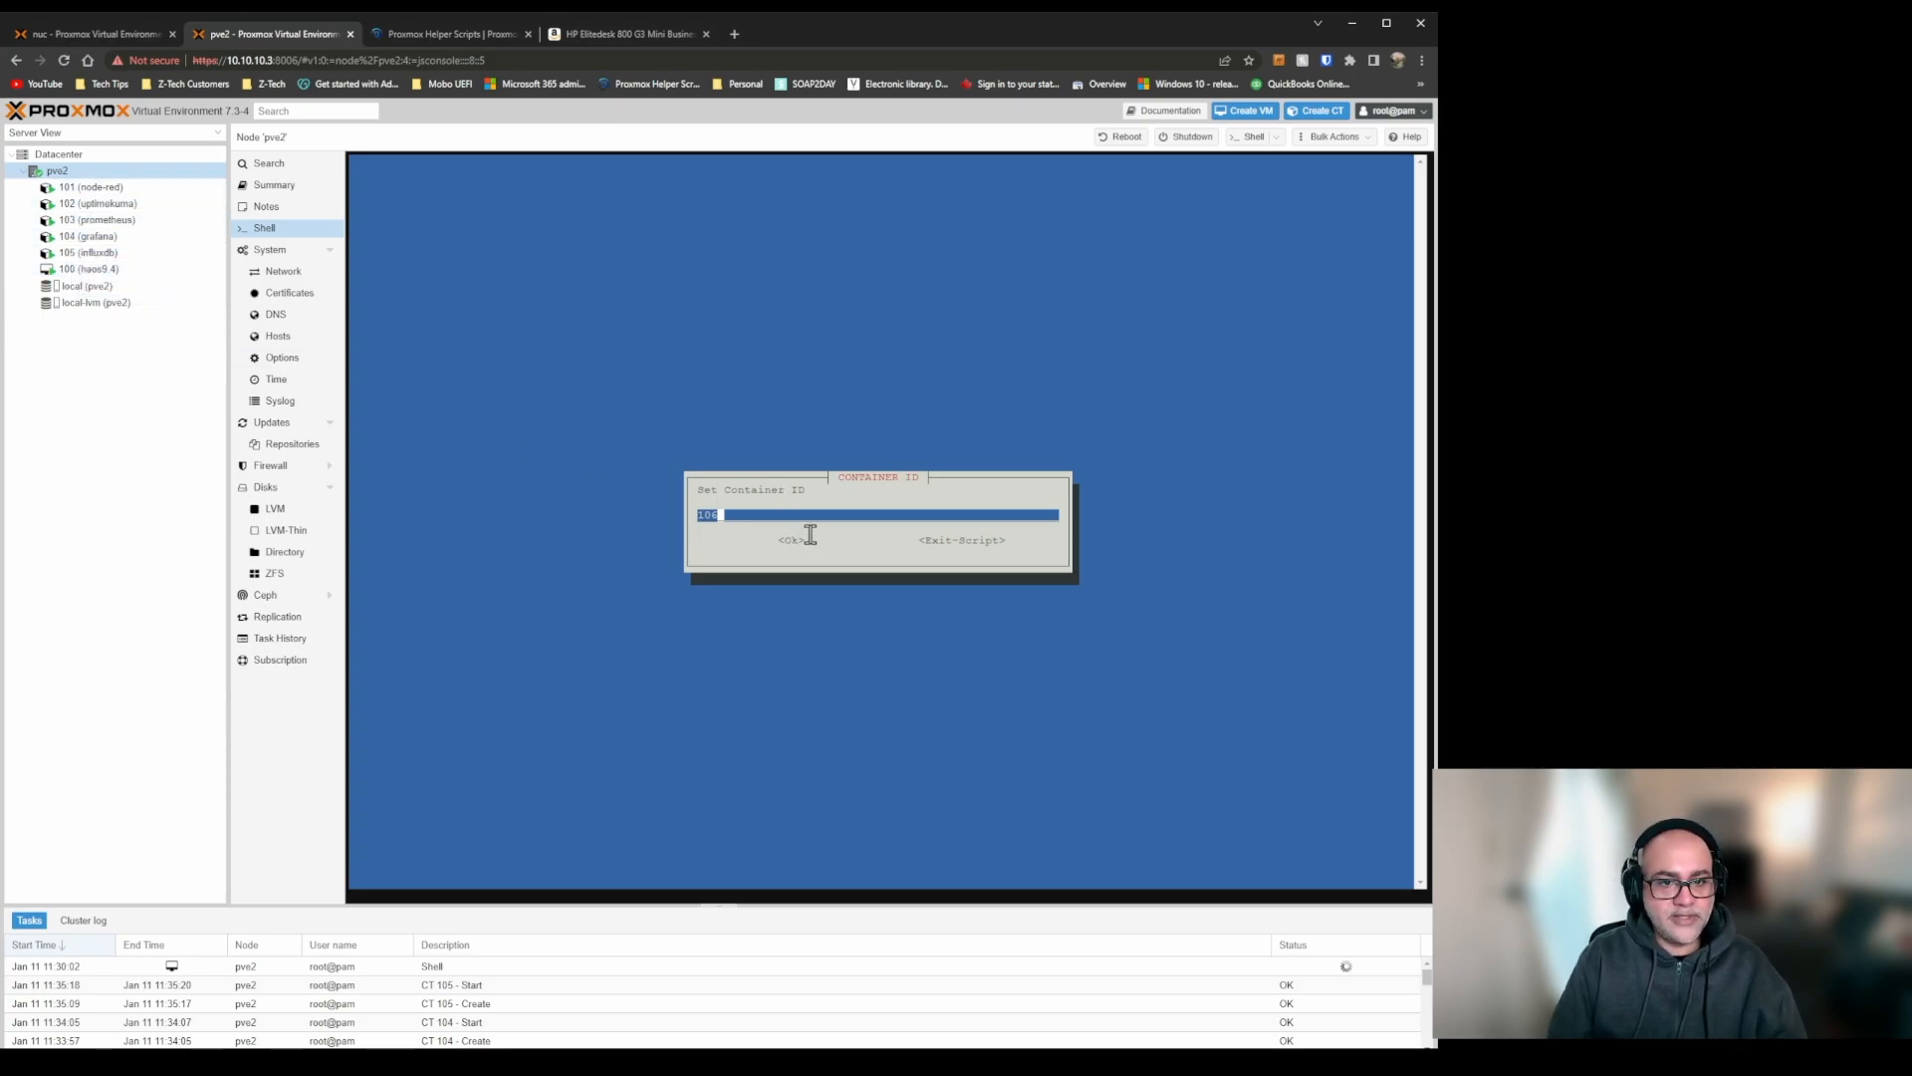
Keep container ID 106 and the hostname docker, and set the disk size to 32 GB.
key(Return)
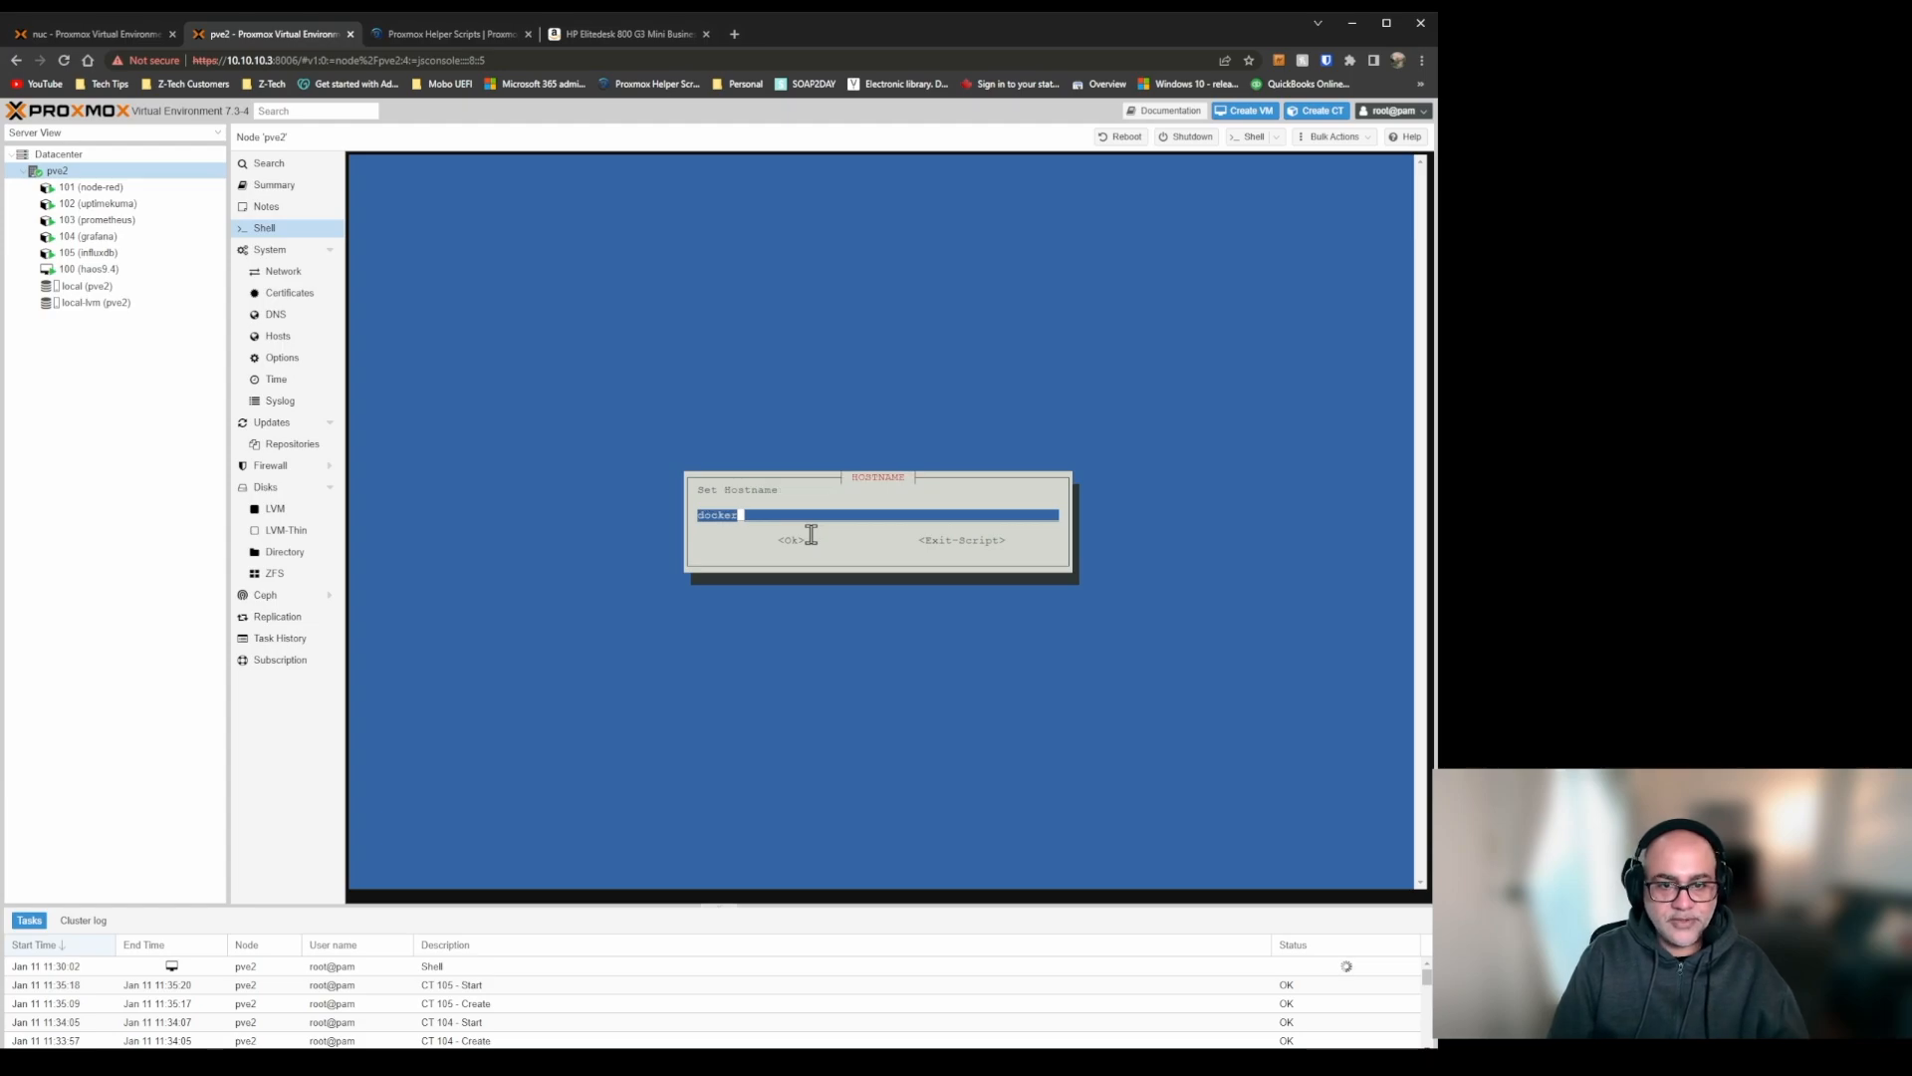
key(Return)
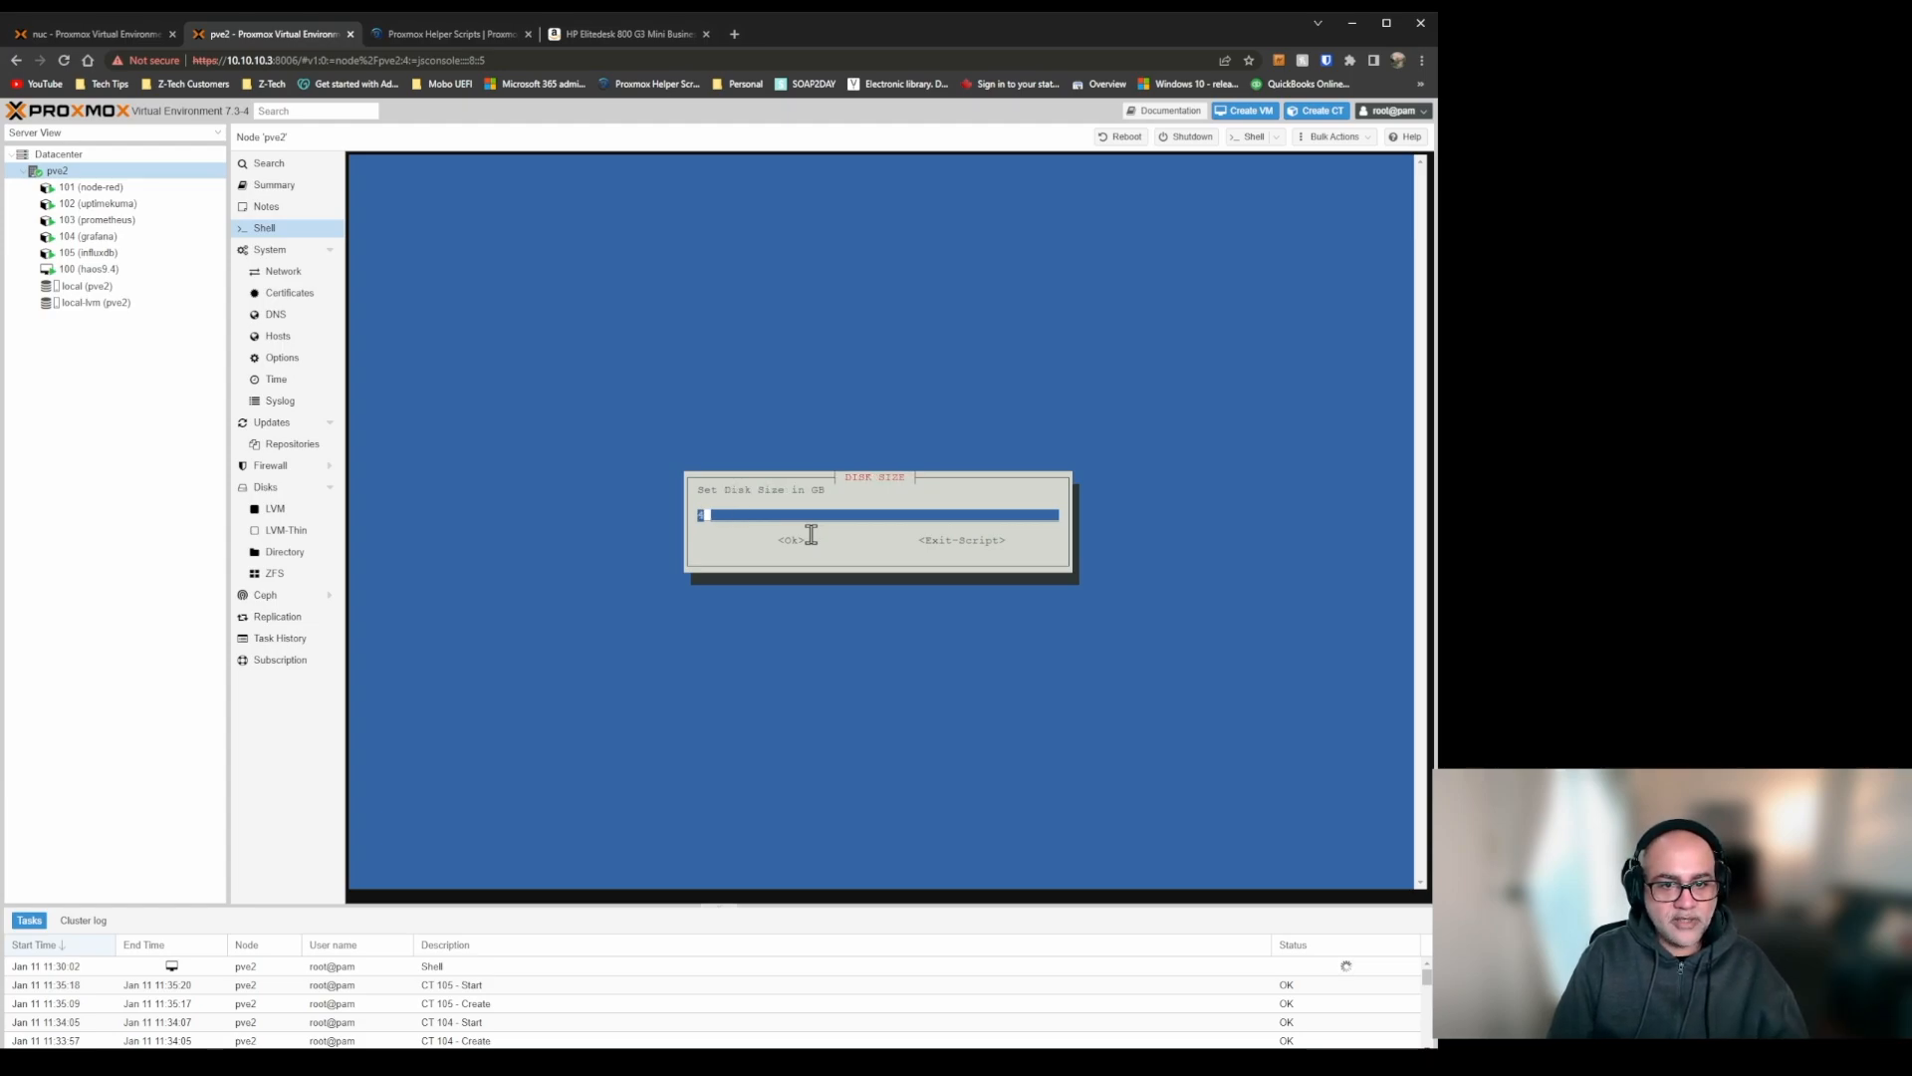
key(BackSpace)
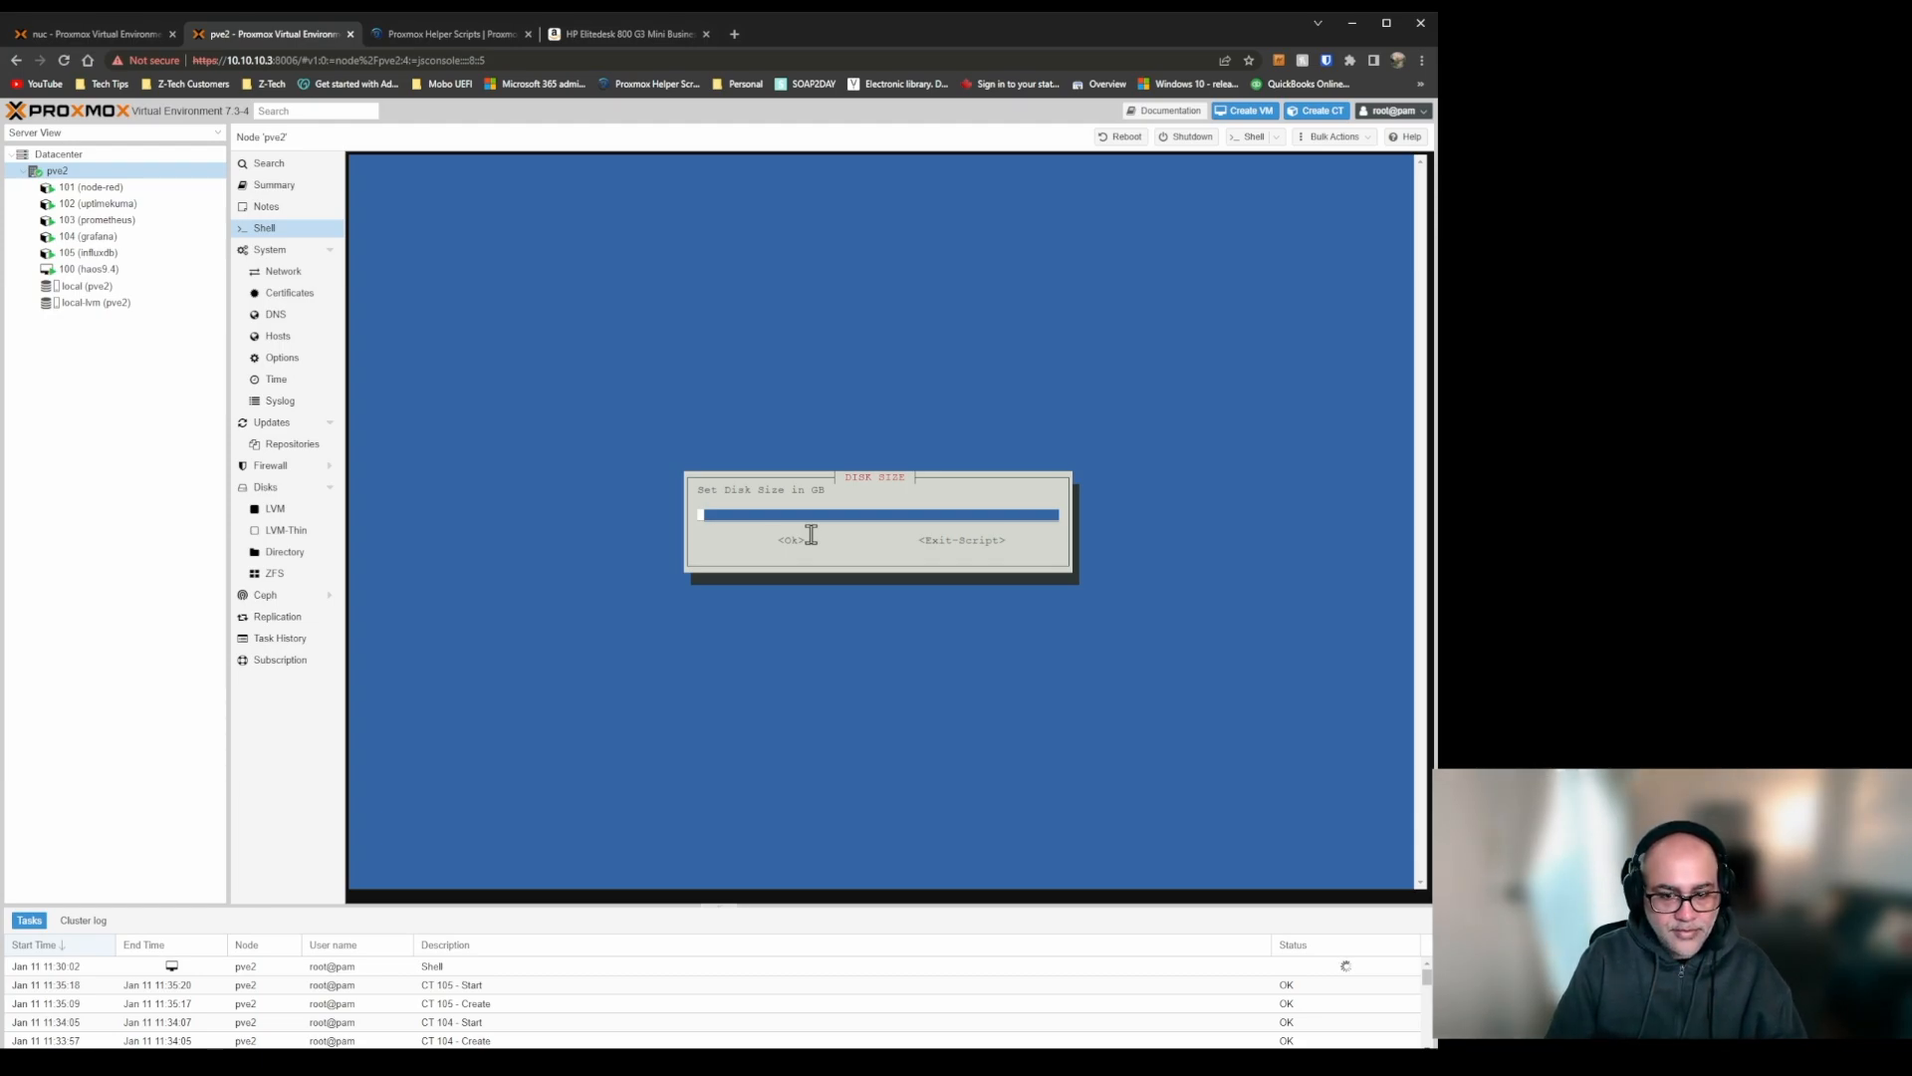
text(32)
key(Return)
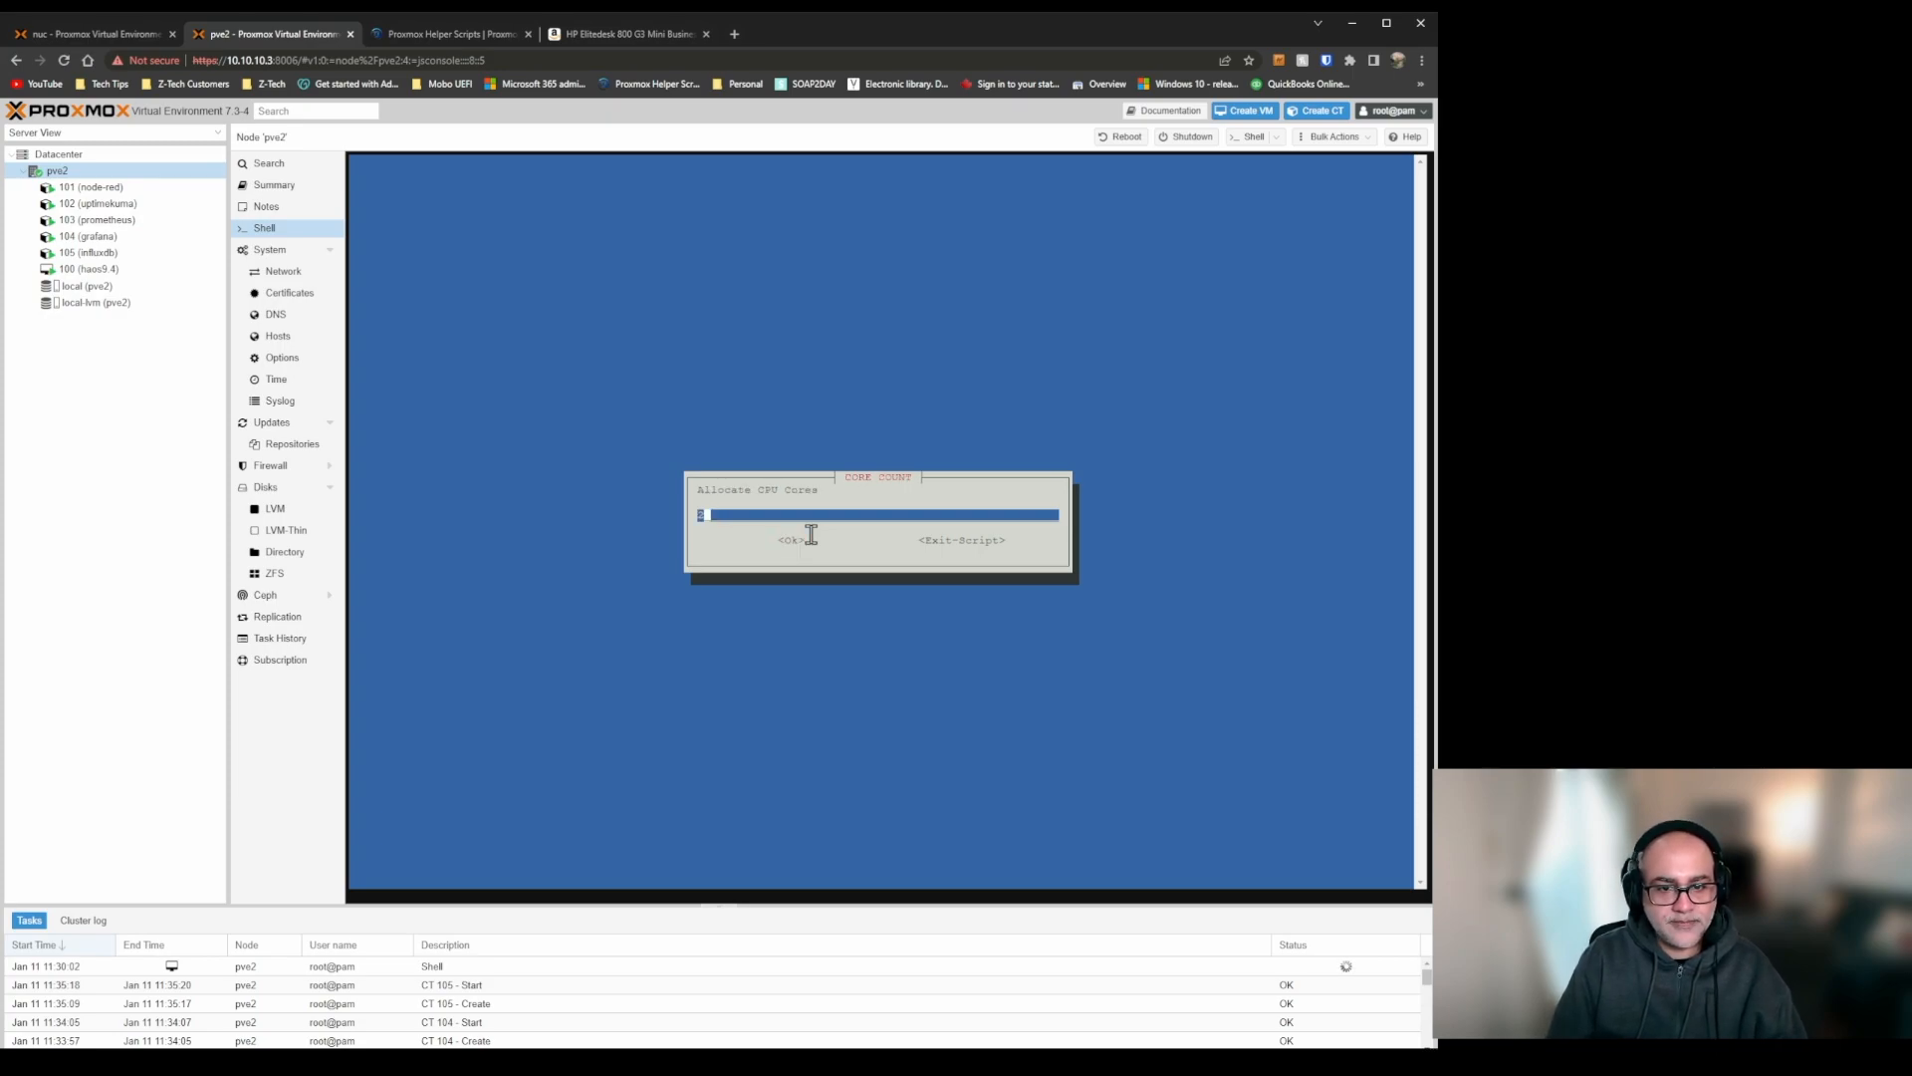
Allocate 4 CPU cores and 8192 MiB of RAM to the Docker container.
key(BackSpace)
text(4)
key(Tab)
key(Return)
key(BackSpace)
key(BackSpace)
key(BackSpace)
key(BackSpace)
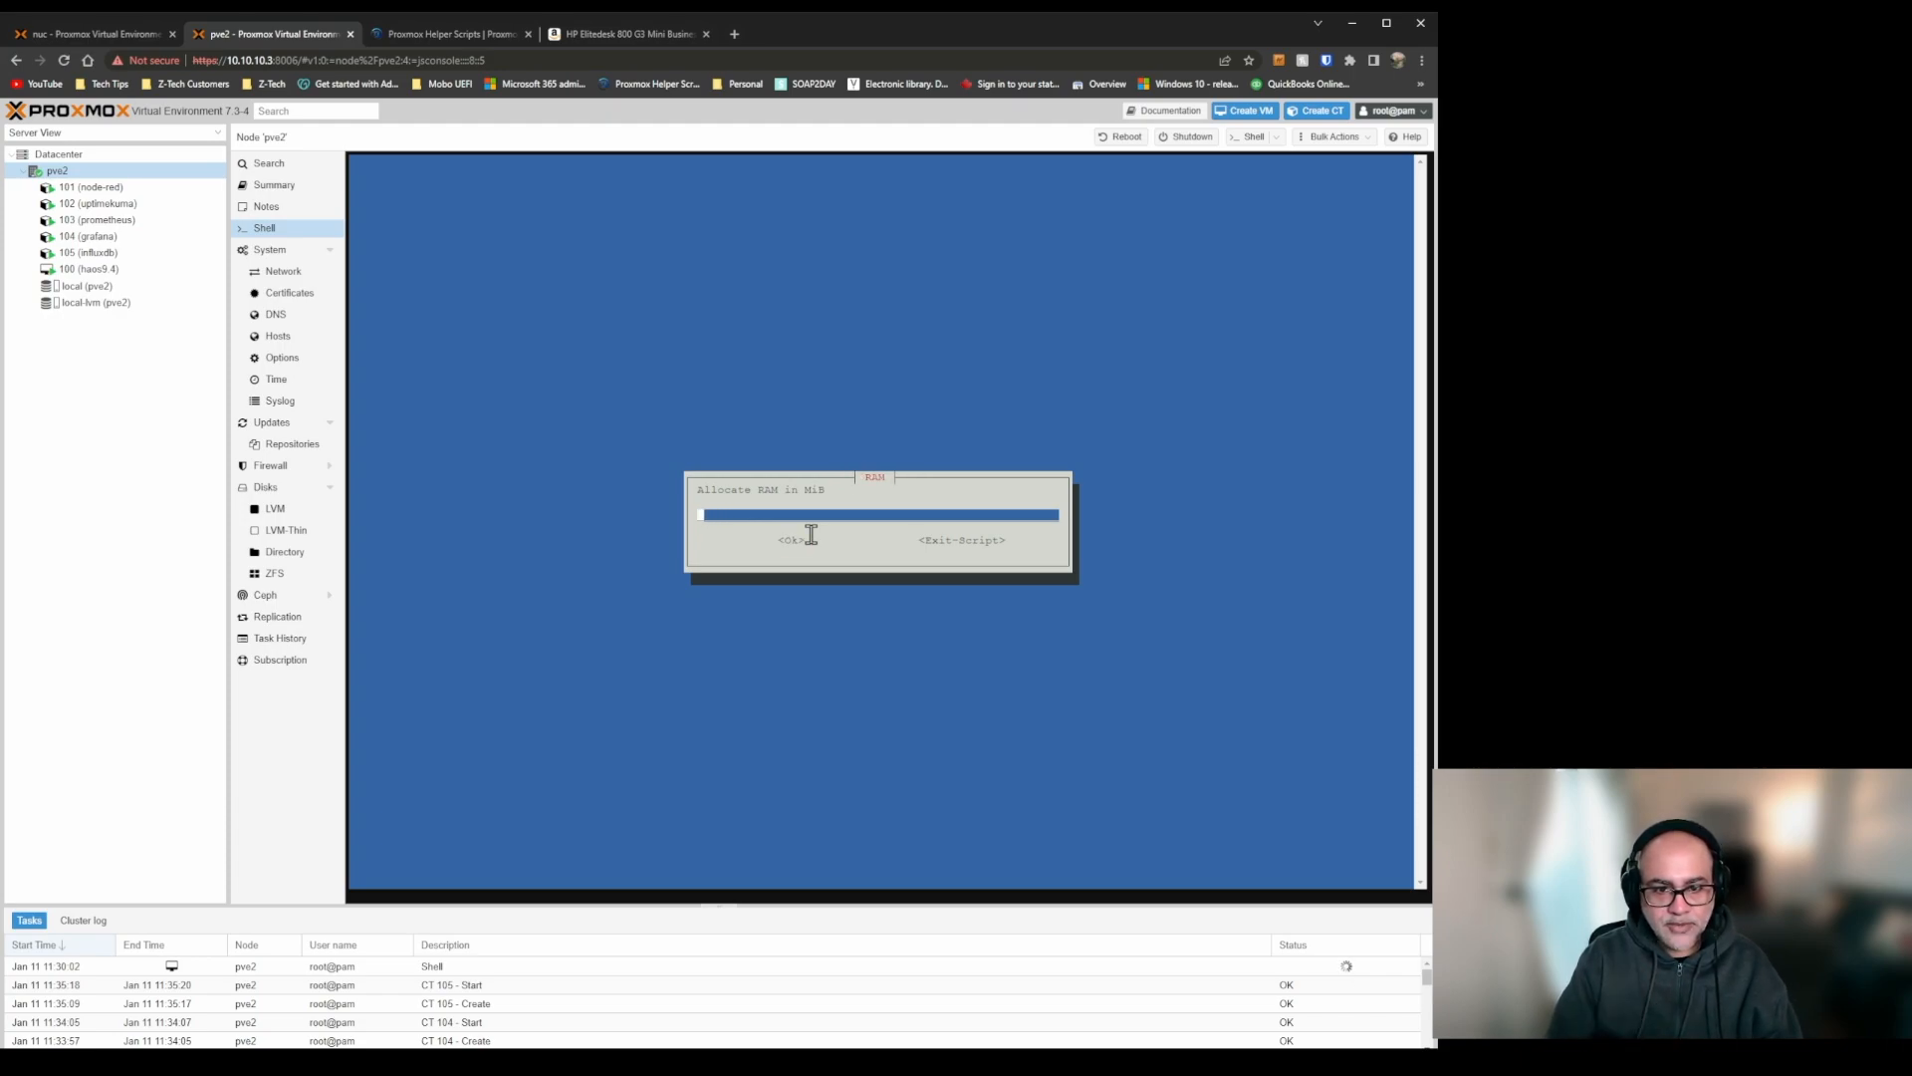
text(8192)
key(Tab)
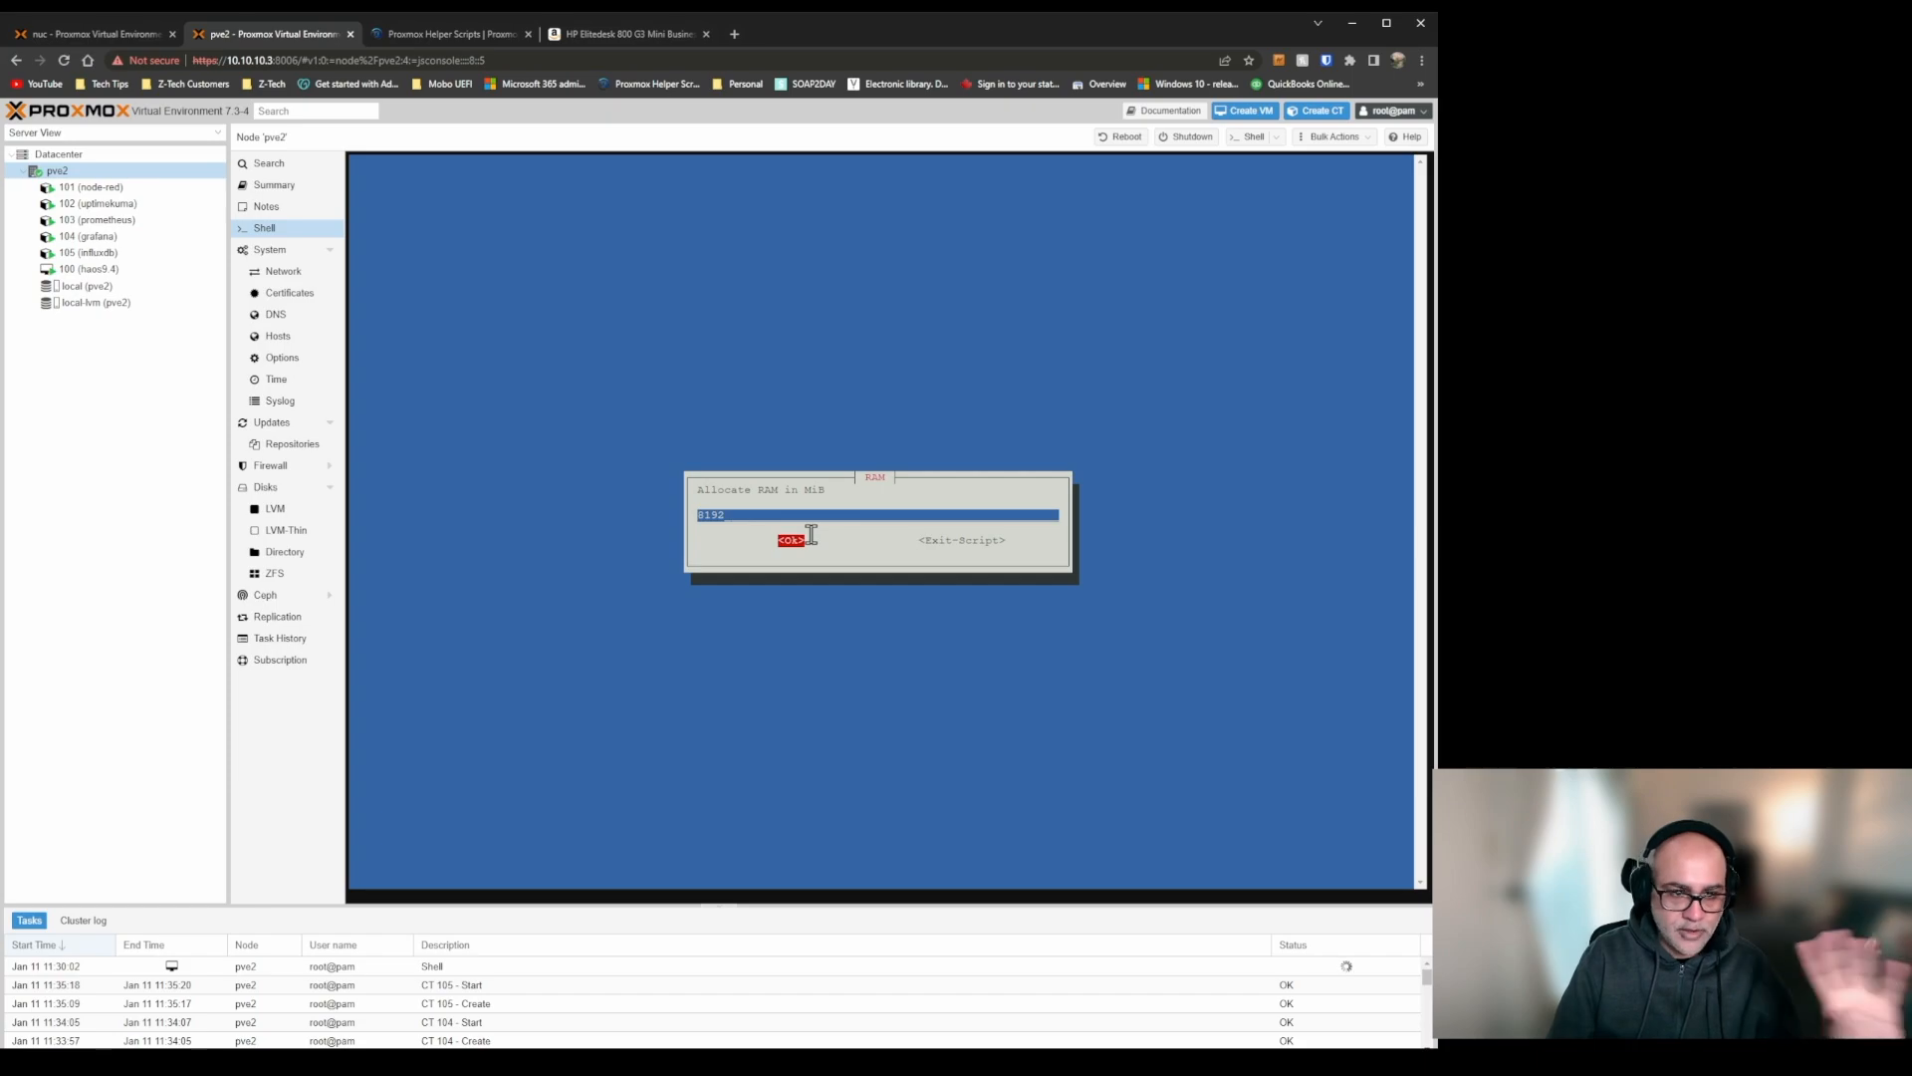
key(Return)
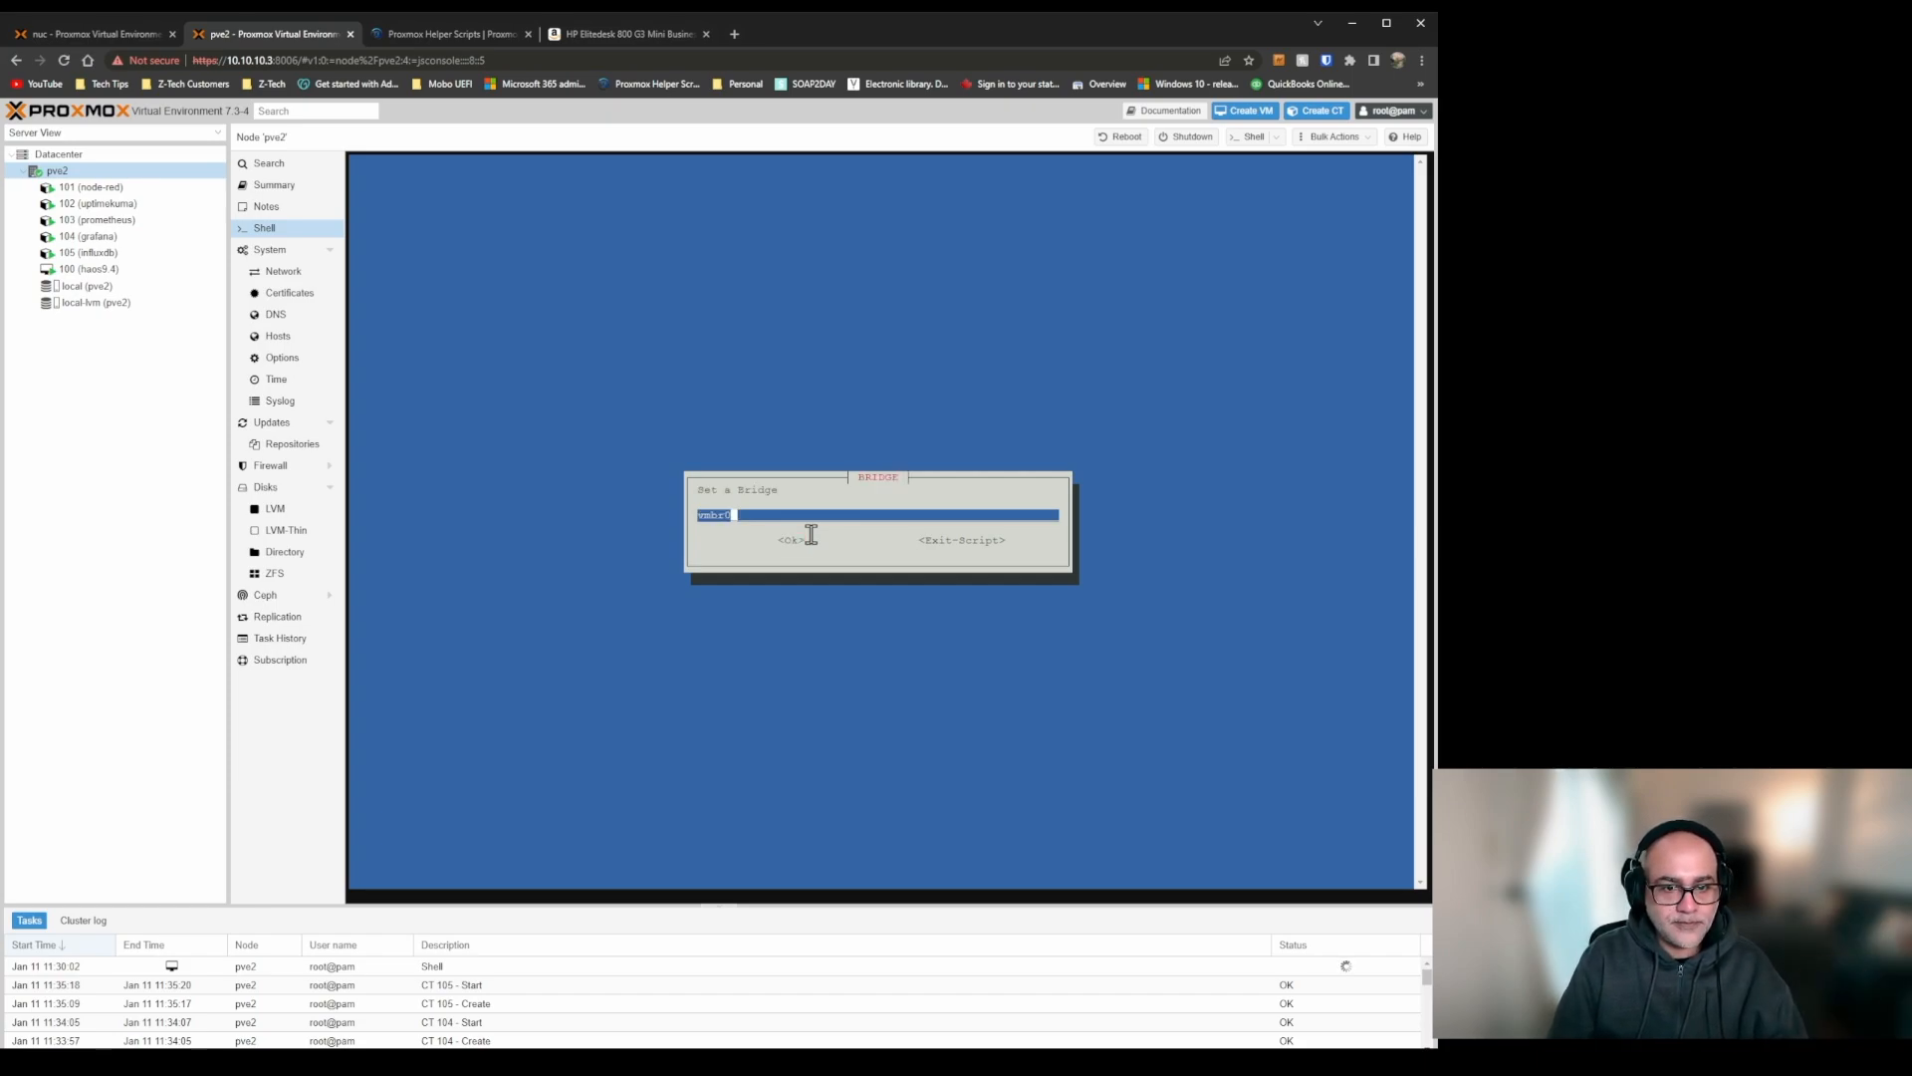
Keep the vmbr0 bridge and accept the default network settings through to the VLAN, which is left blank.
key(Return)
key(Tab)
key(Return)
key(Tab)
key(Return)
key(Tab)
key(Return)
key(Tab)
key(Return)
key(Tab)
key(Return)
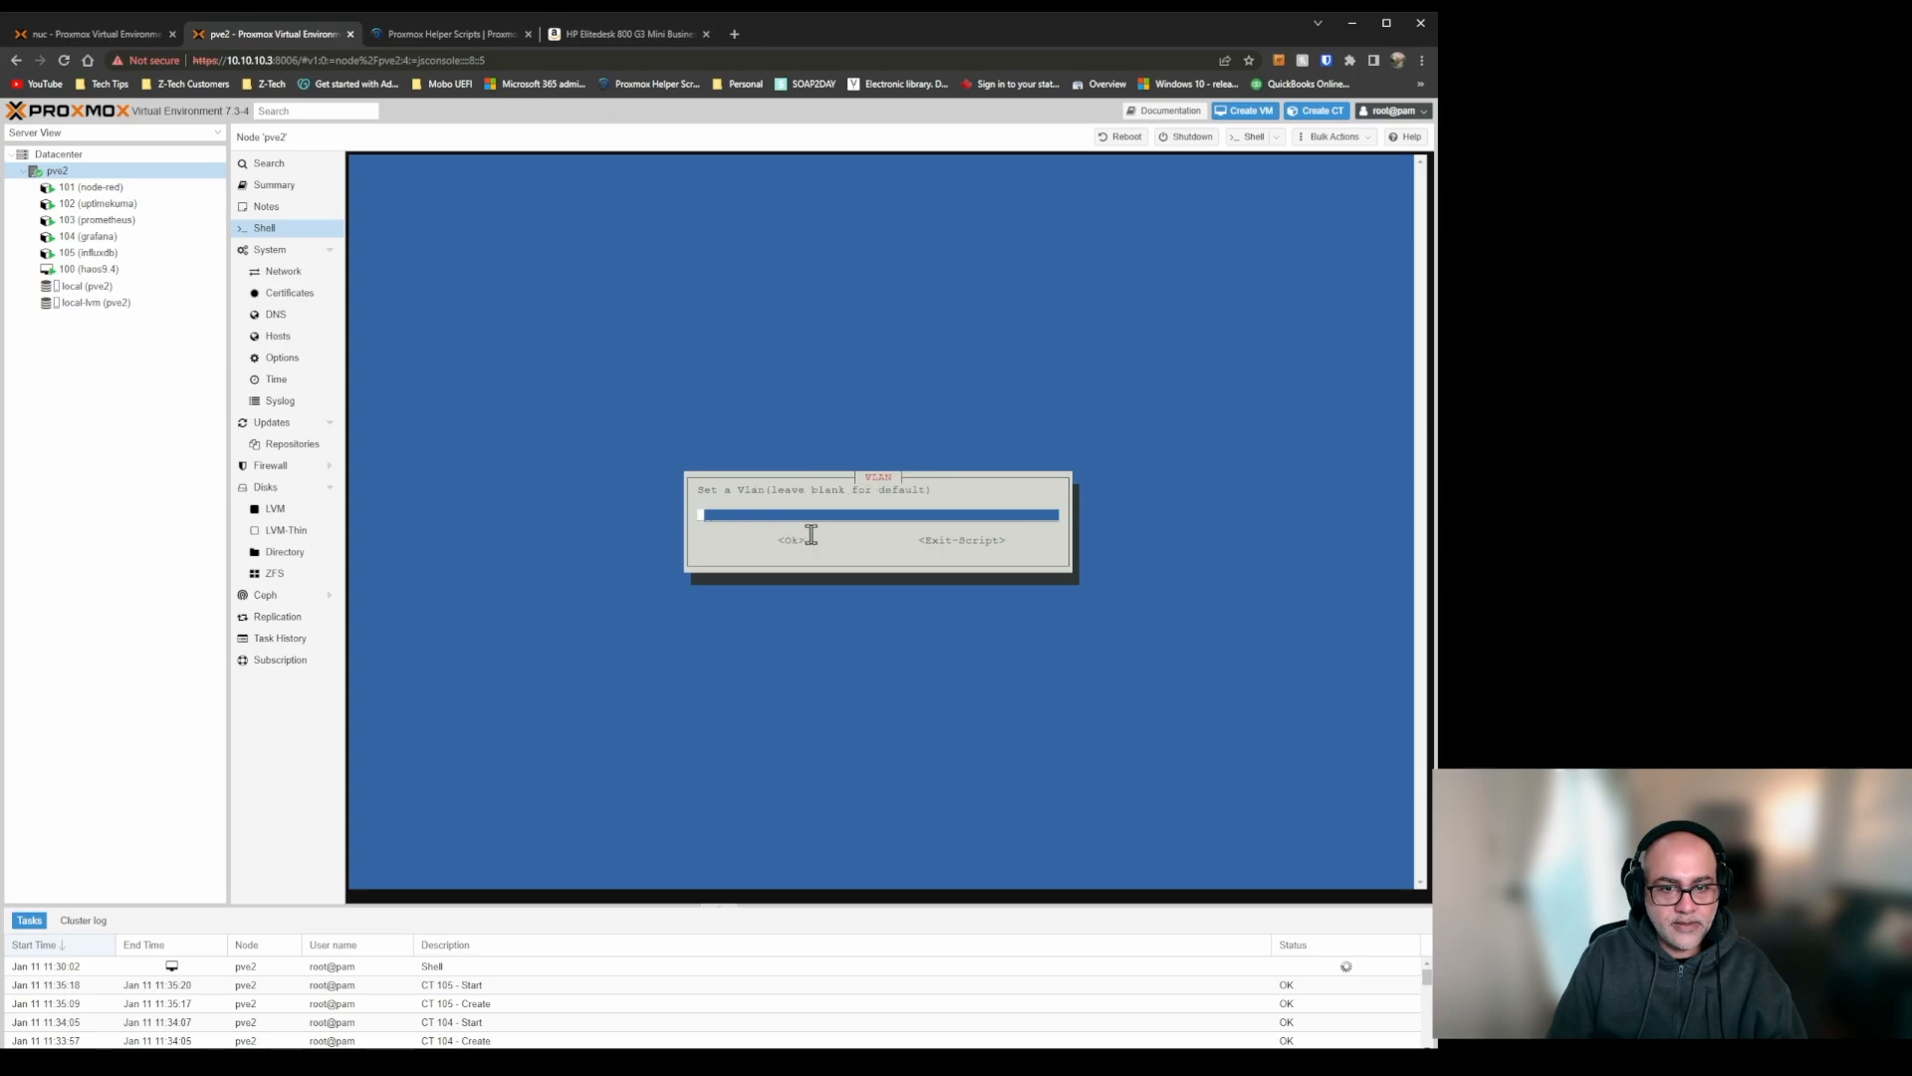
key(Tab)
key(Return)
Enable Fuse Overlayfs and verbose mode in the remaining advanced options and create the Docker LXC.
key(Tab)
key(Return)
key(Tab)
key(Return)
key(Tab)
key(Return)
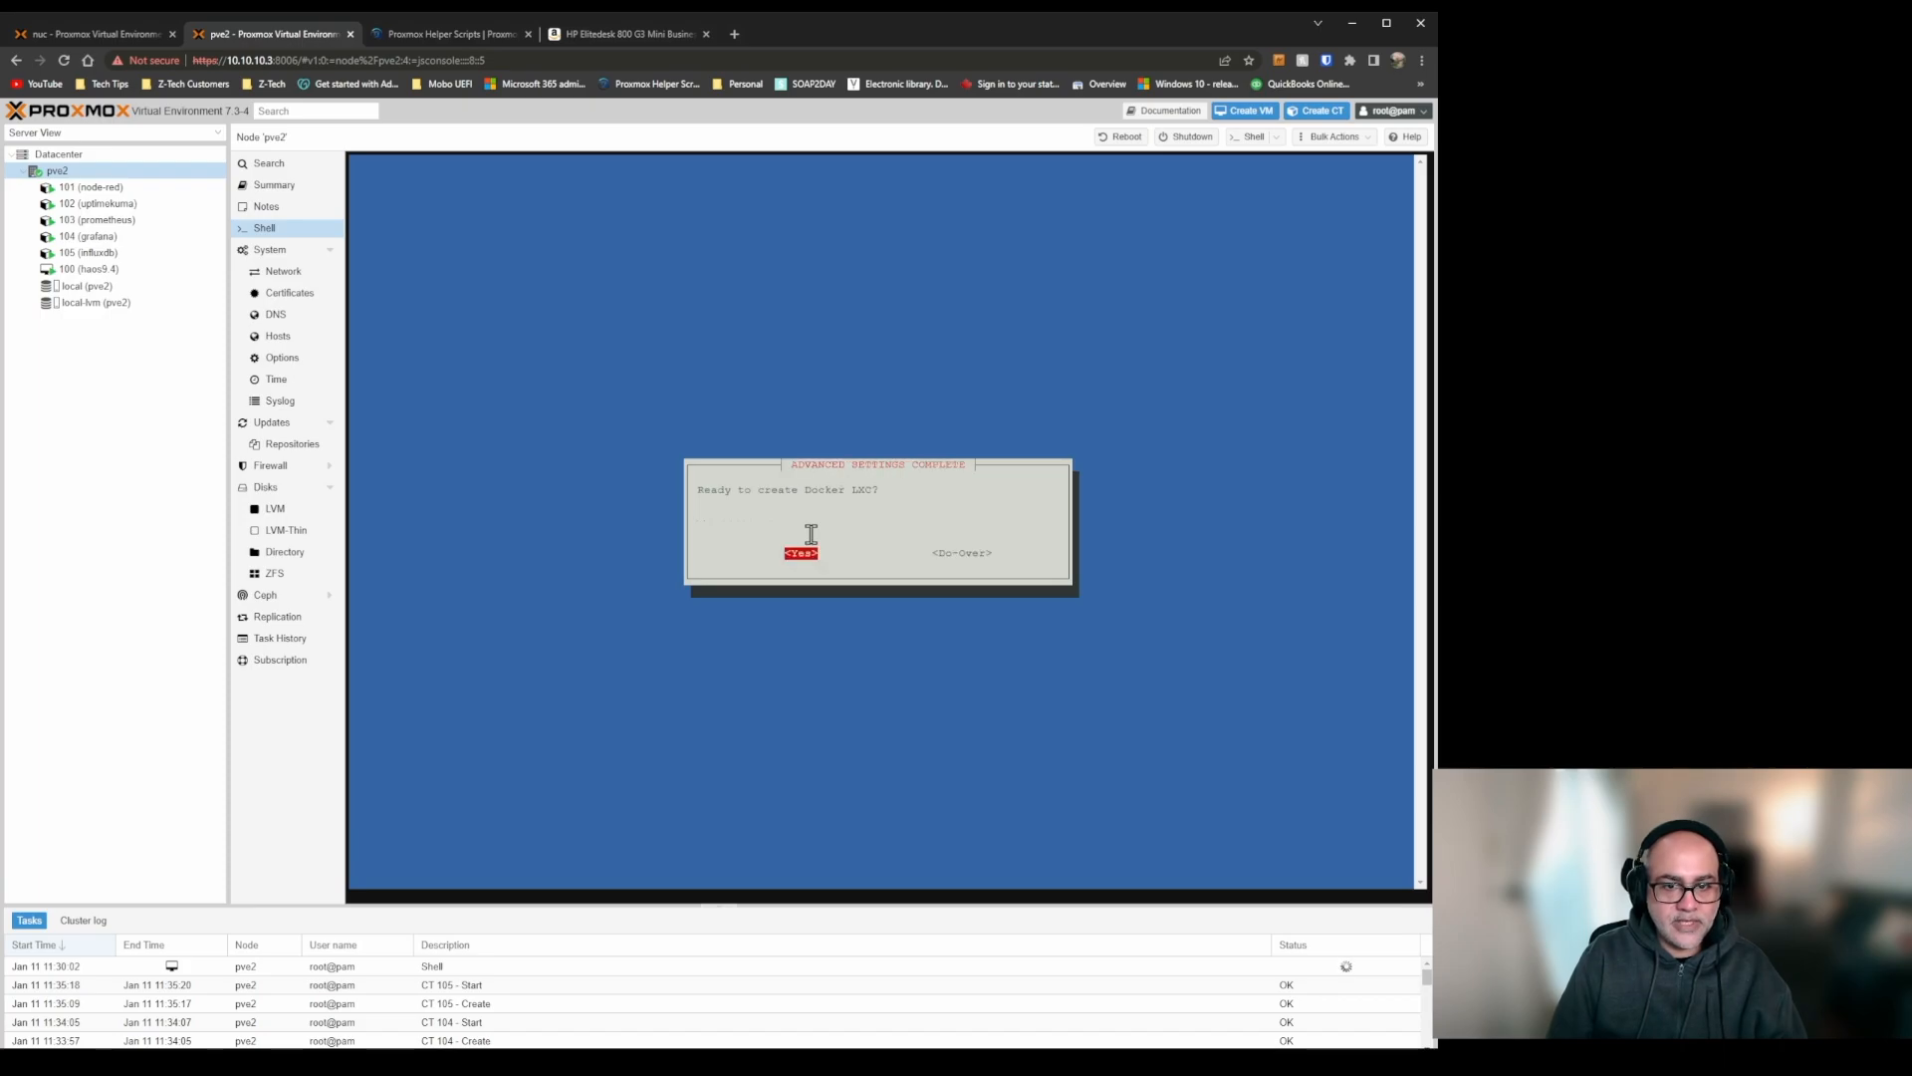
key(Return)
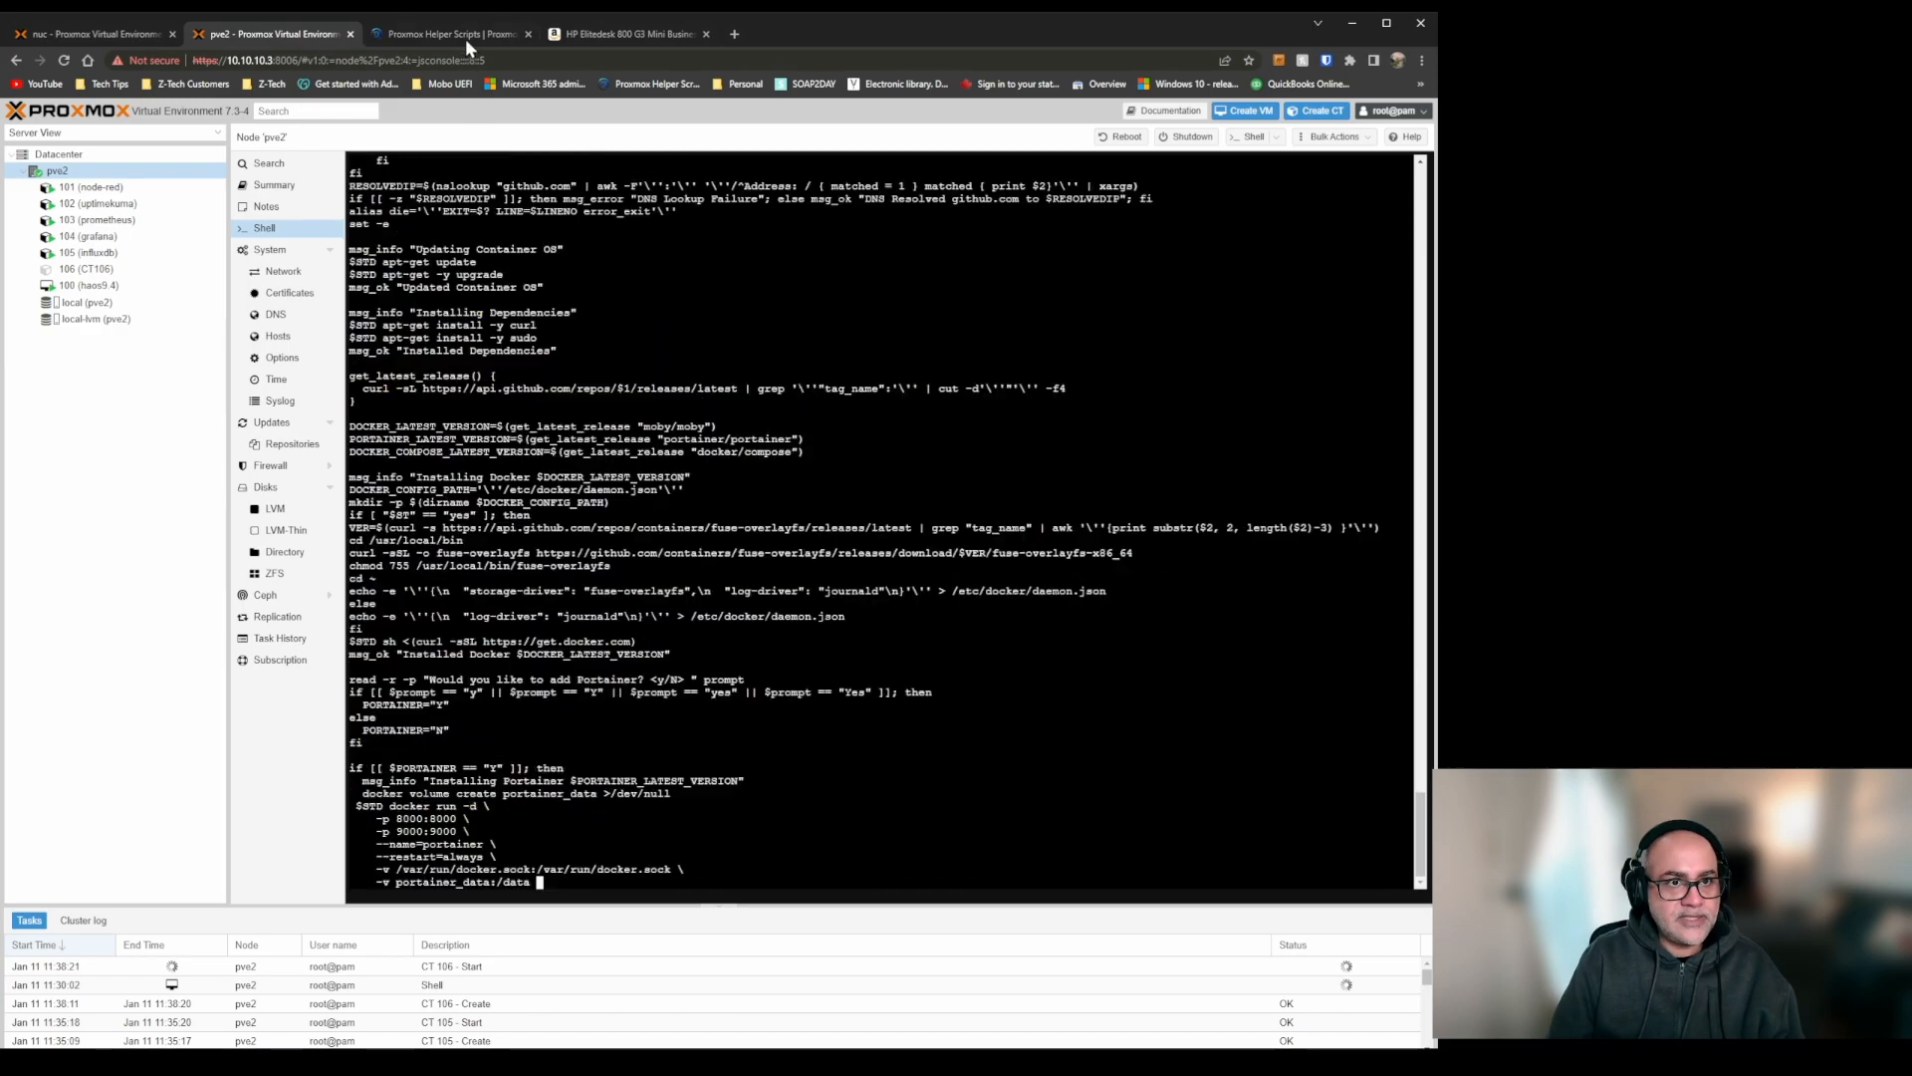
Return to Proxmox Helper Scripts, collapse the Docker LXC entry and copy the install command from the Podman LXC entry.
click(467, 34)
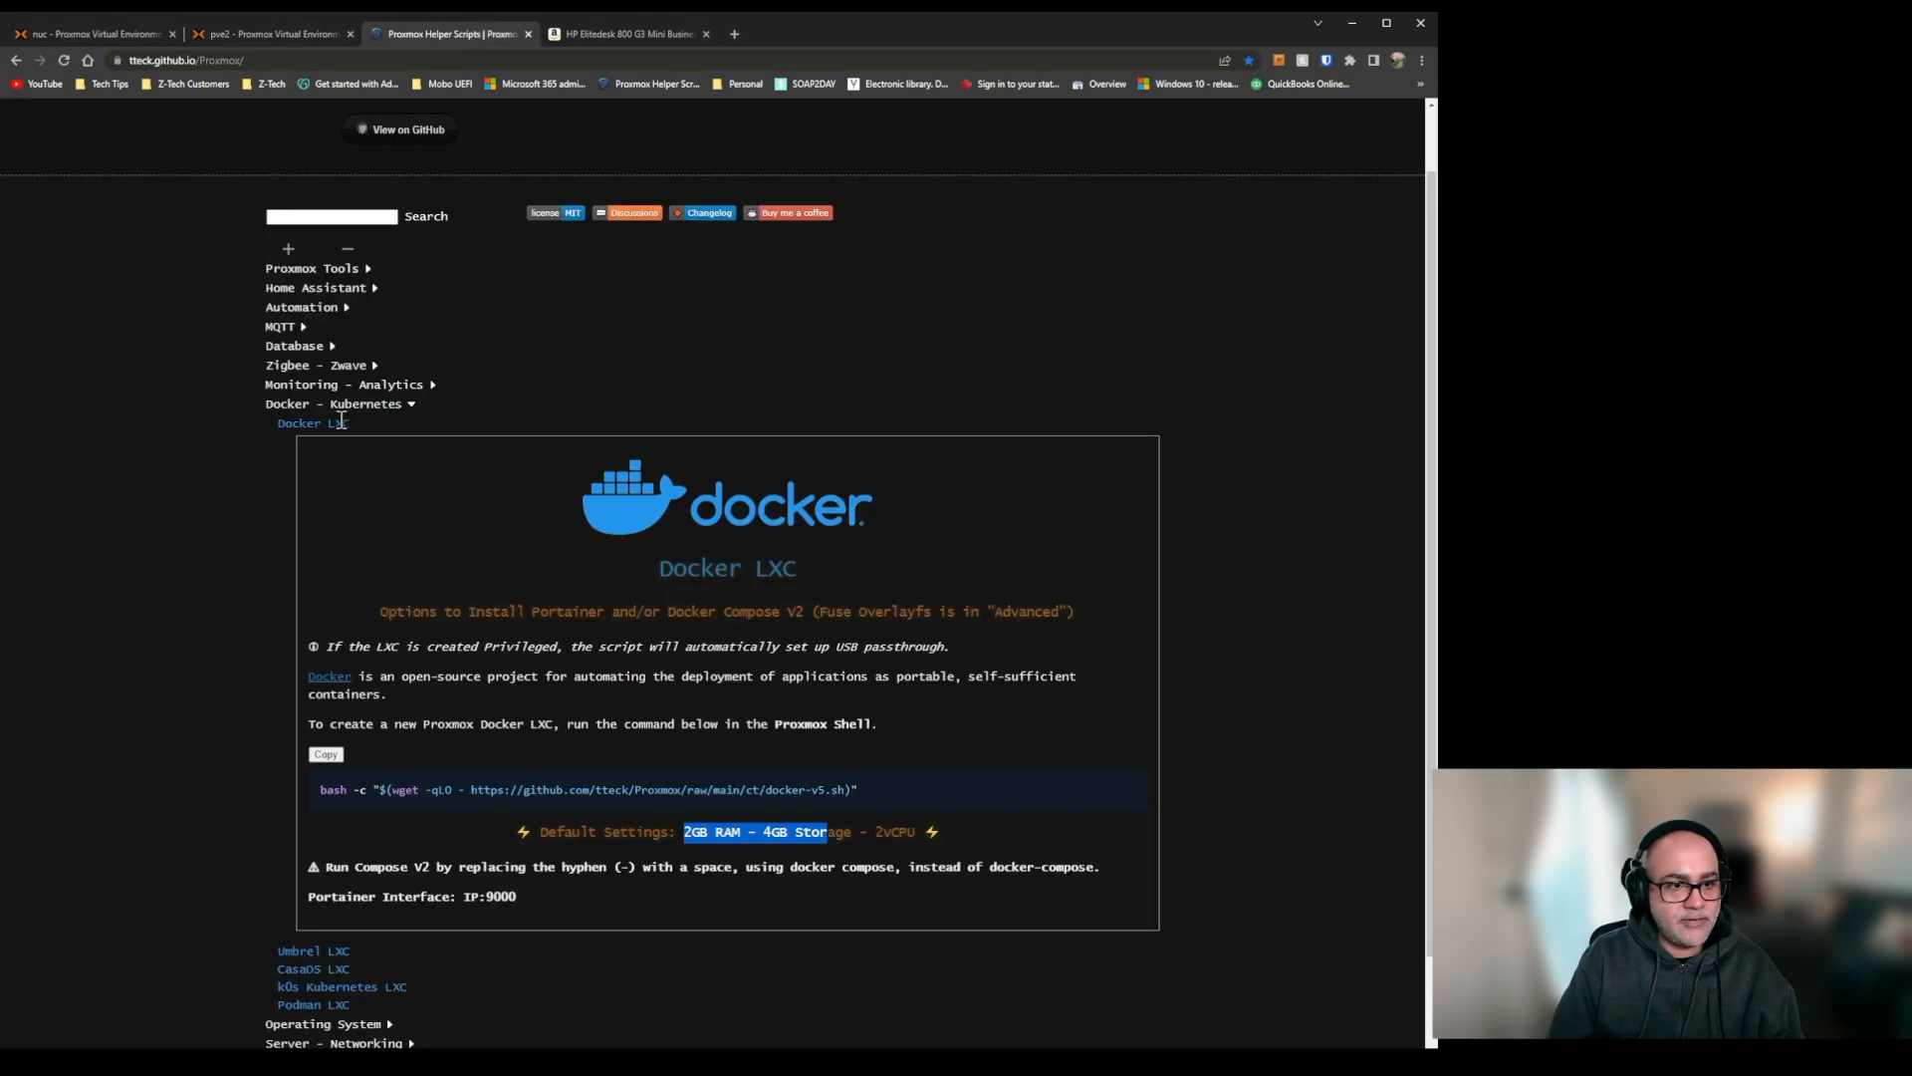
click(331, 424)
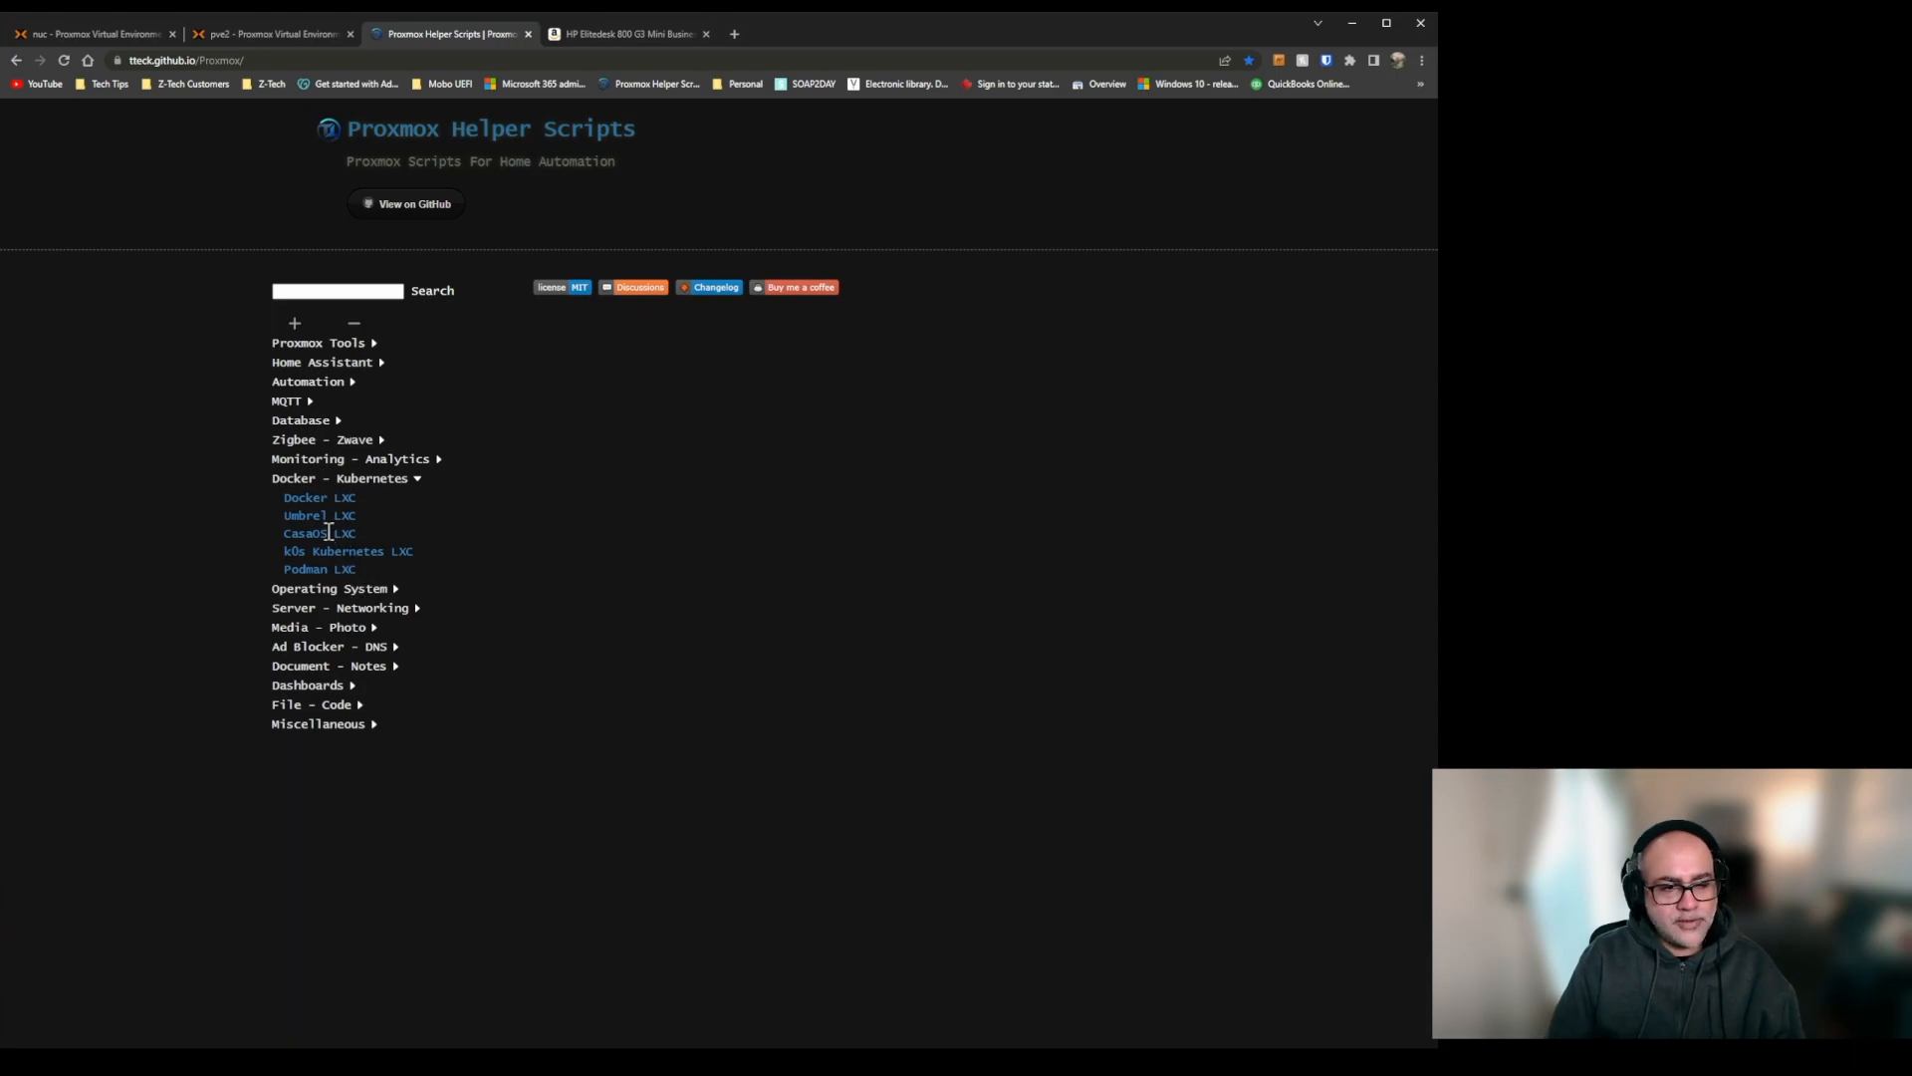
click(317, 569)
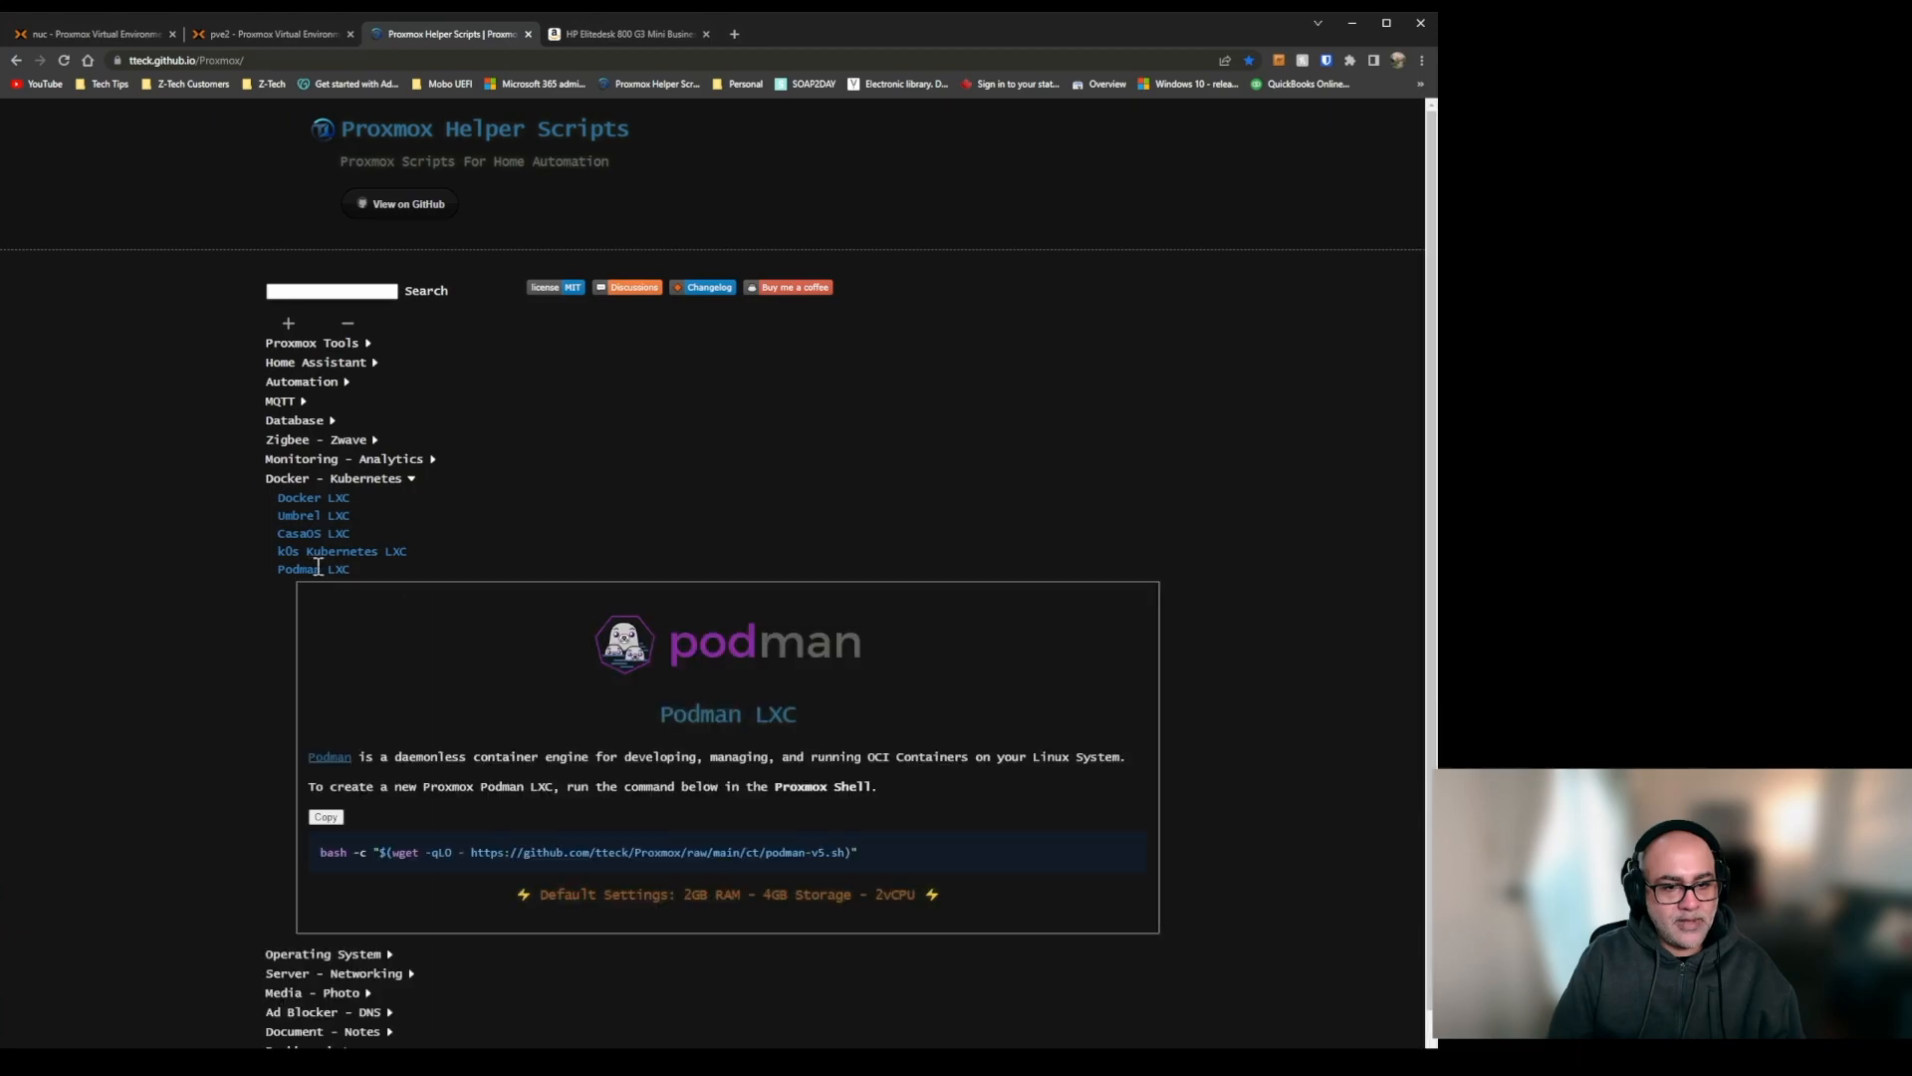
click(333, 823)
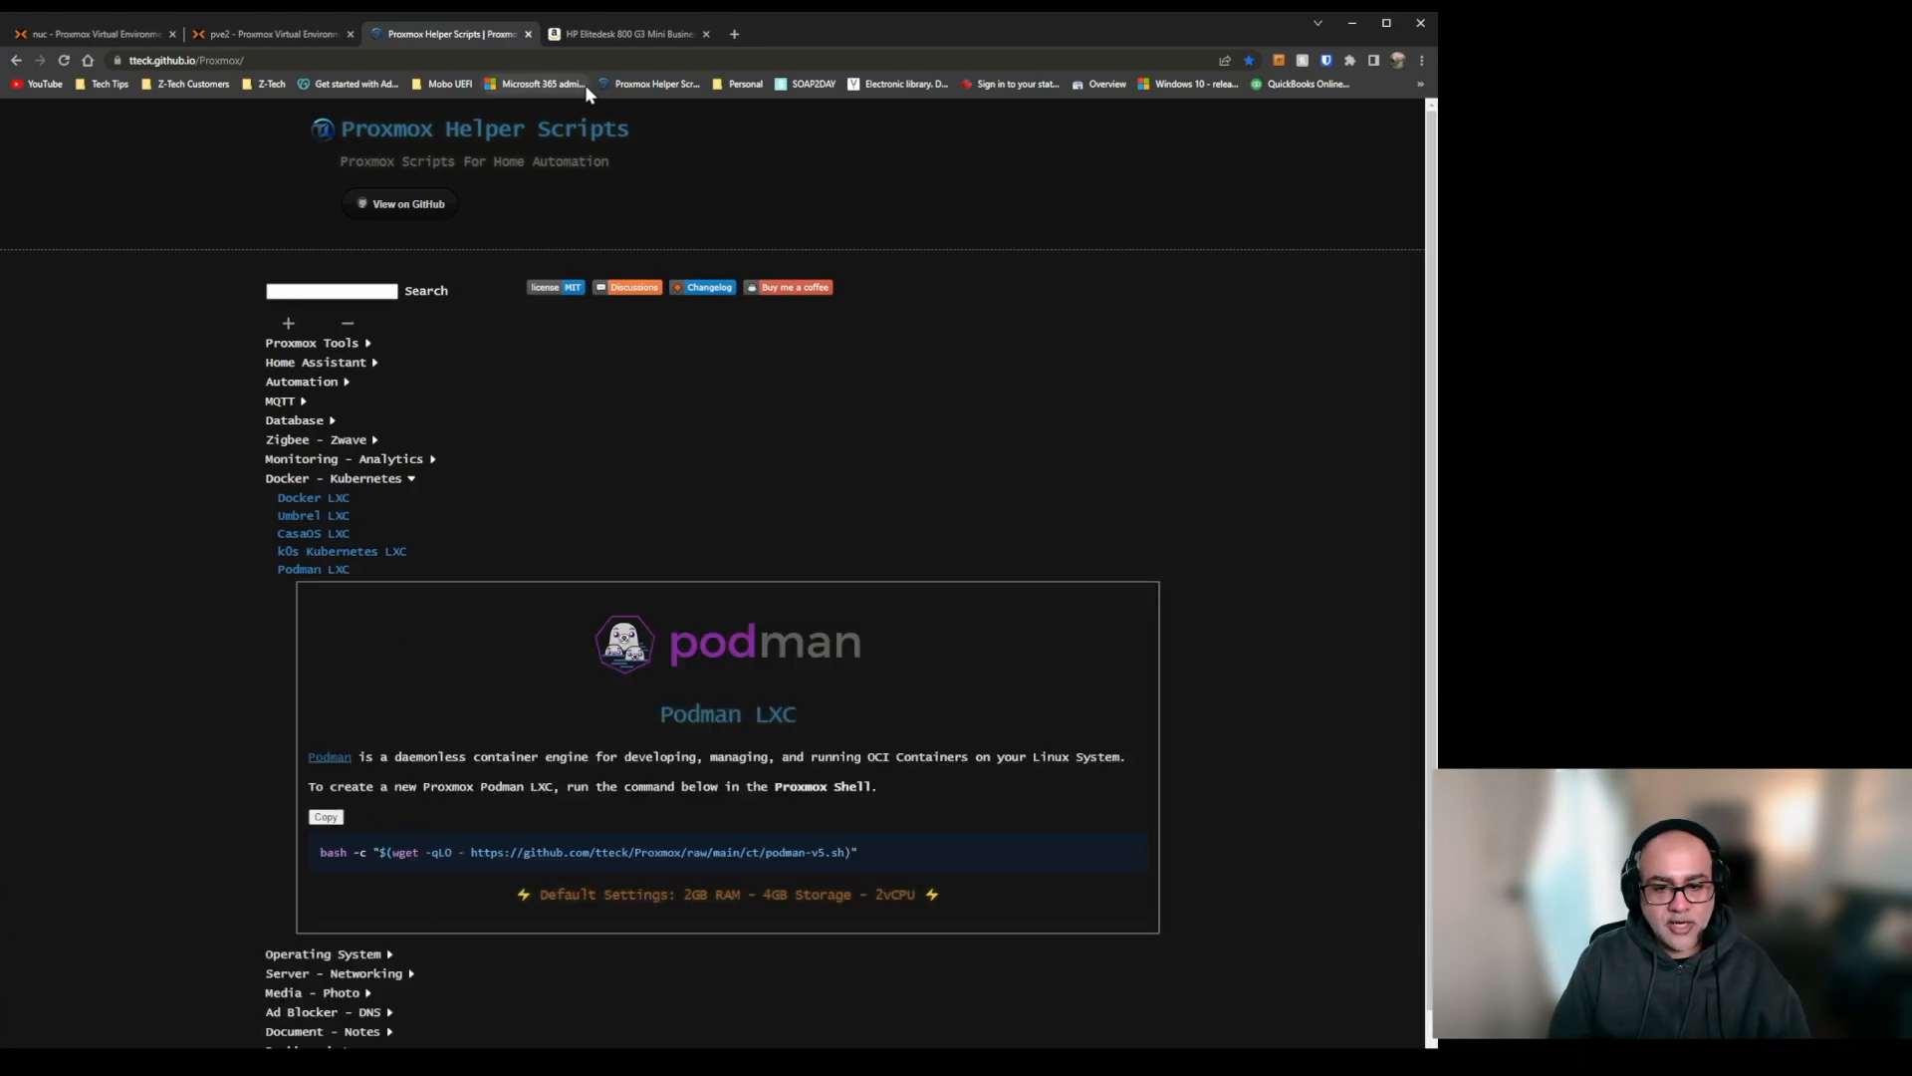
Return to the pve2 shell and answer y to add Portainer to the Docker container.
click(231, 33)
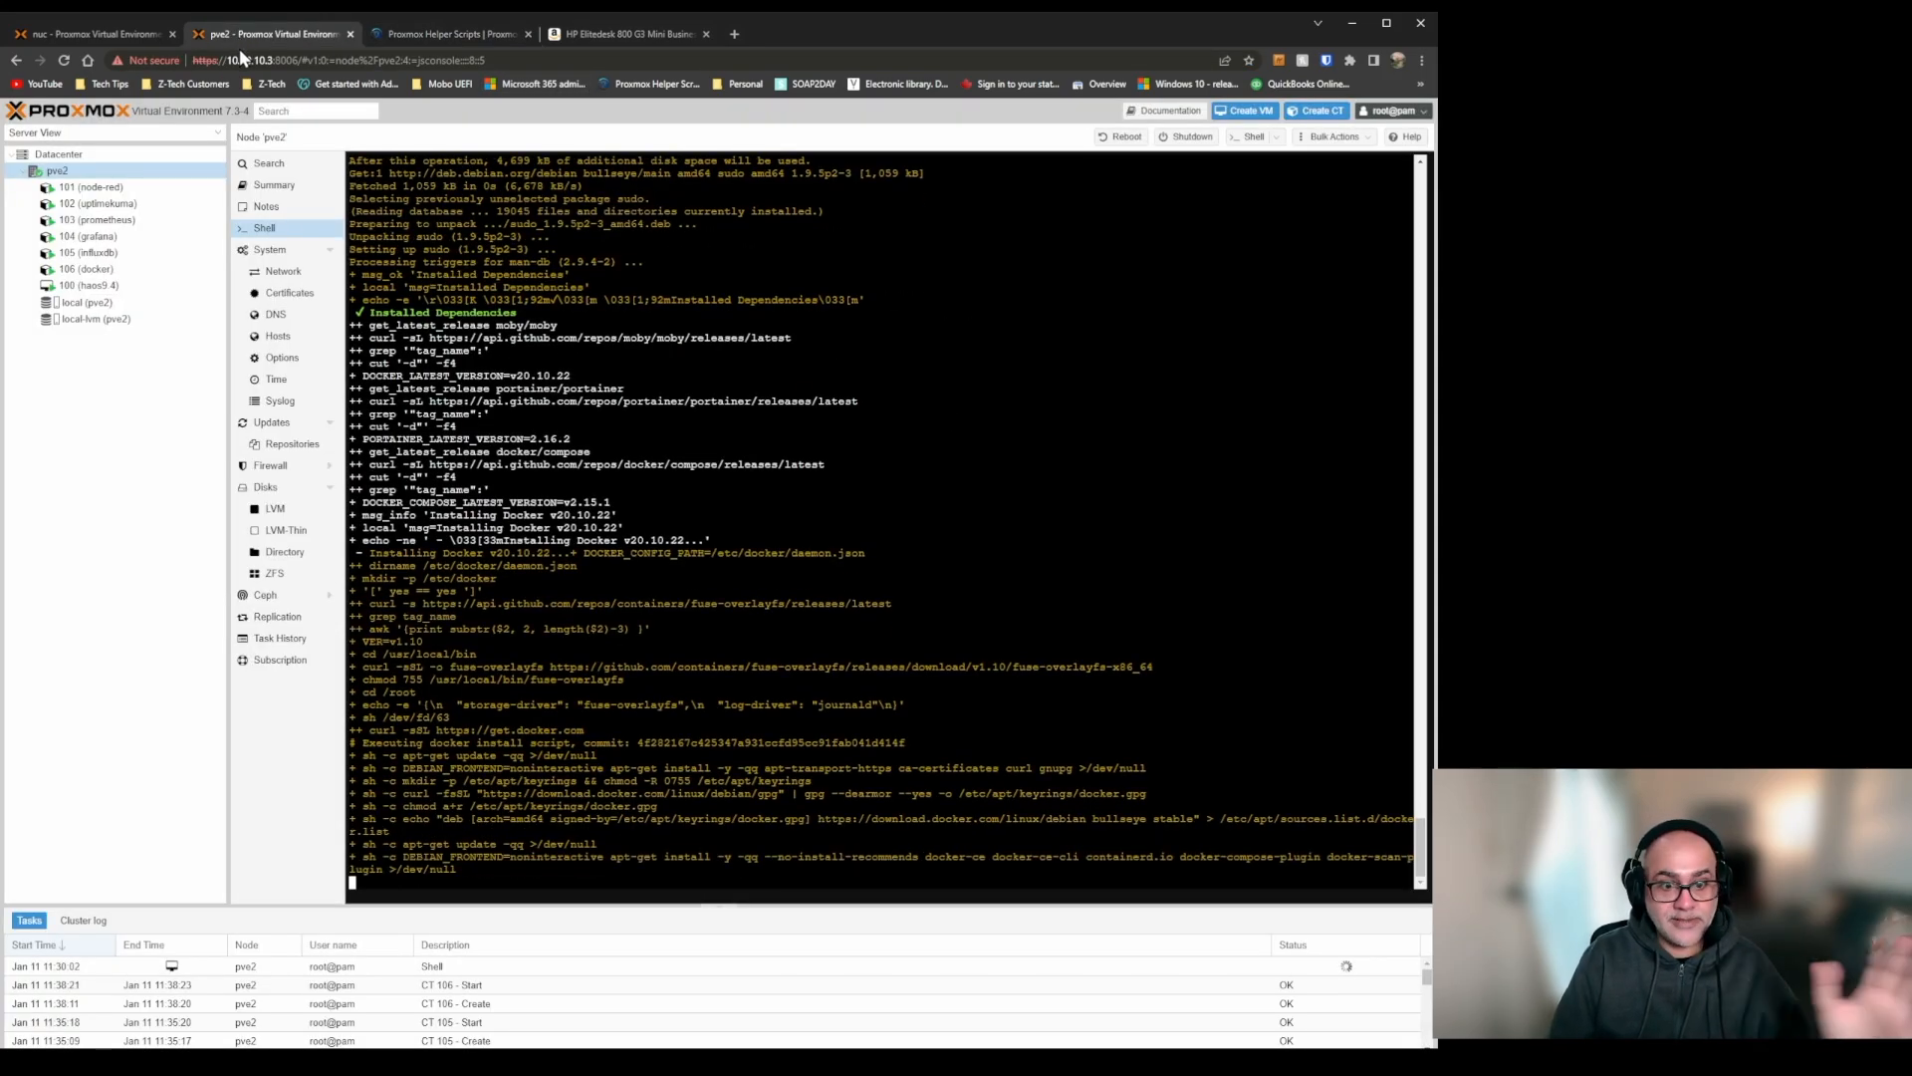
click(424, 35)
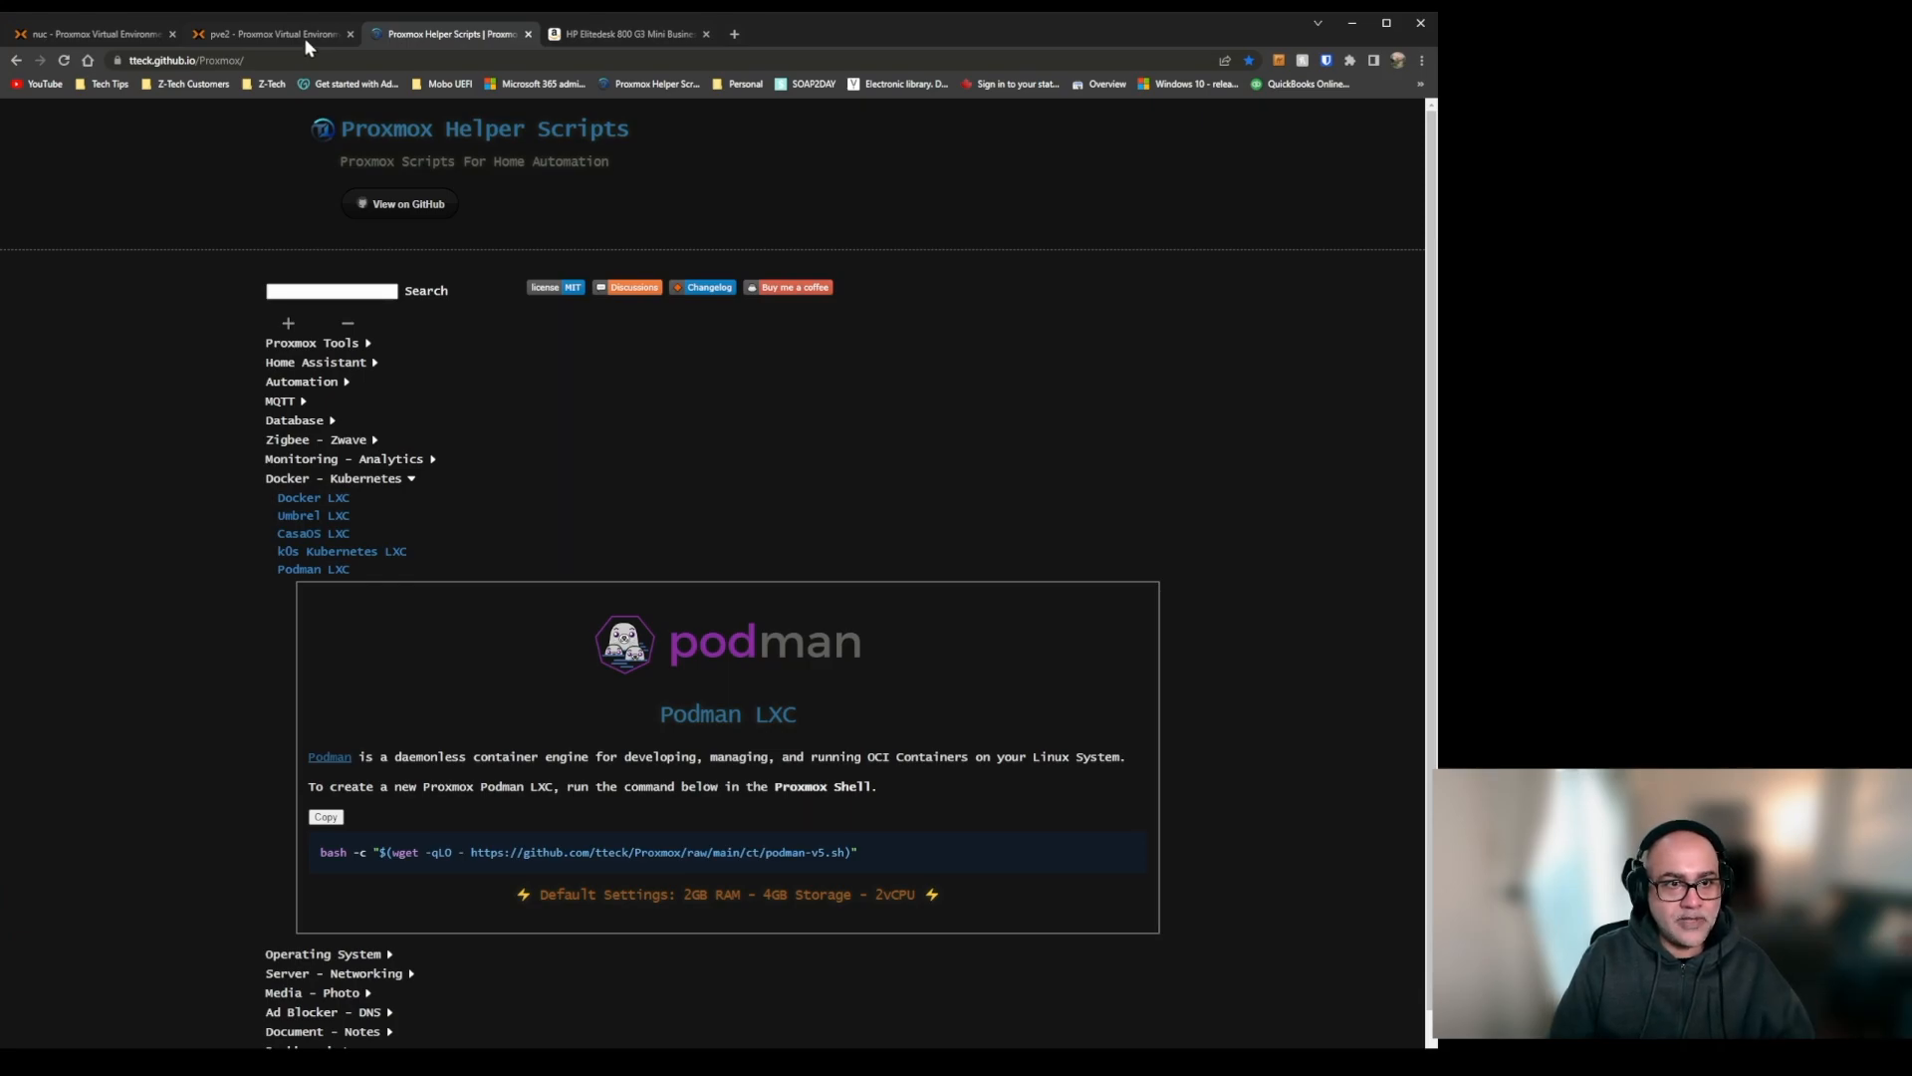
click(245, 32)
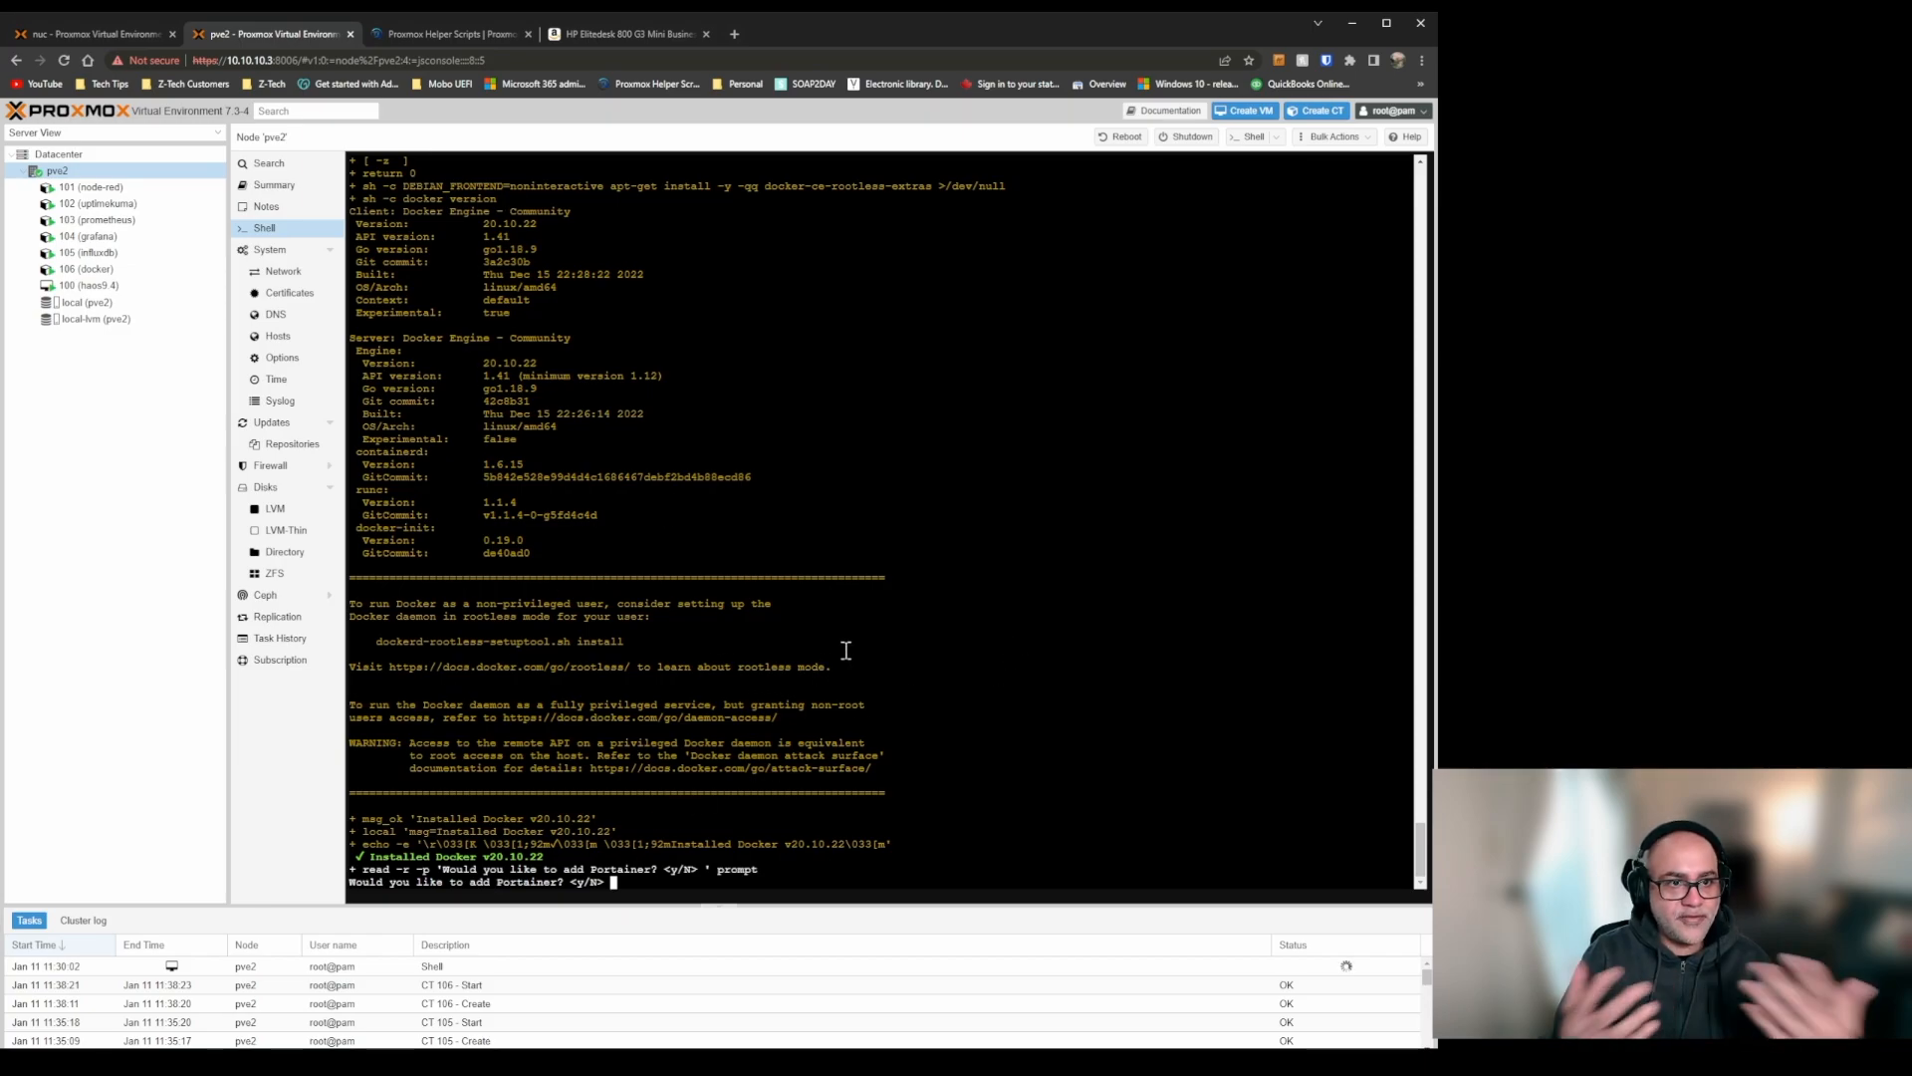
text(y)
key(Return)
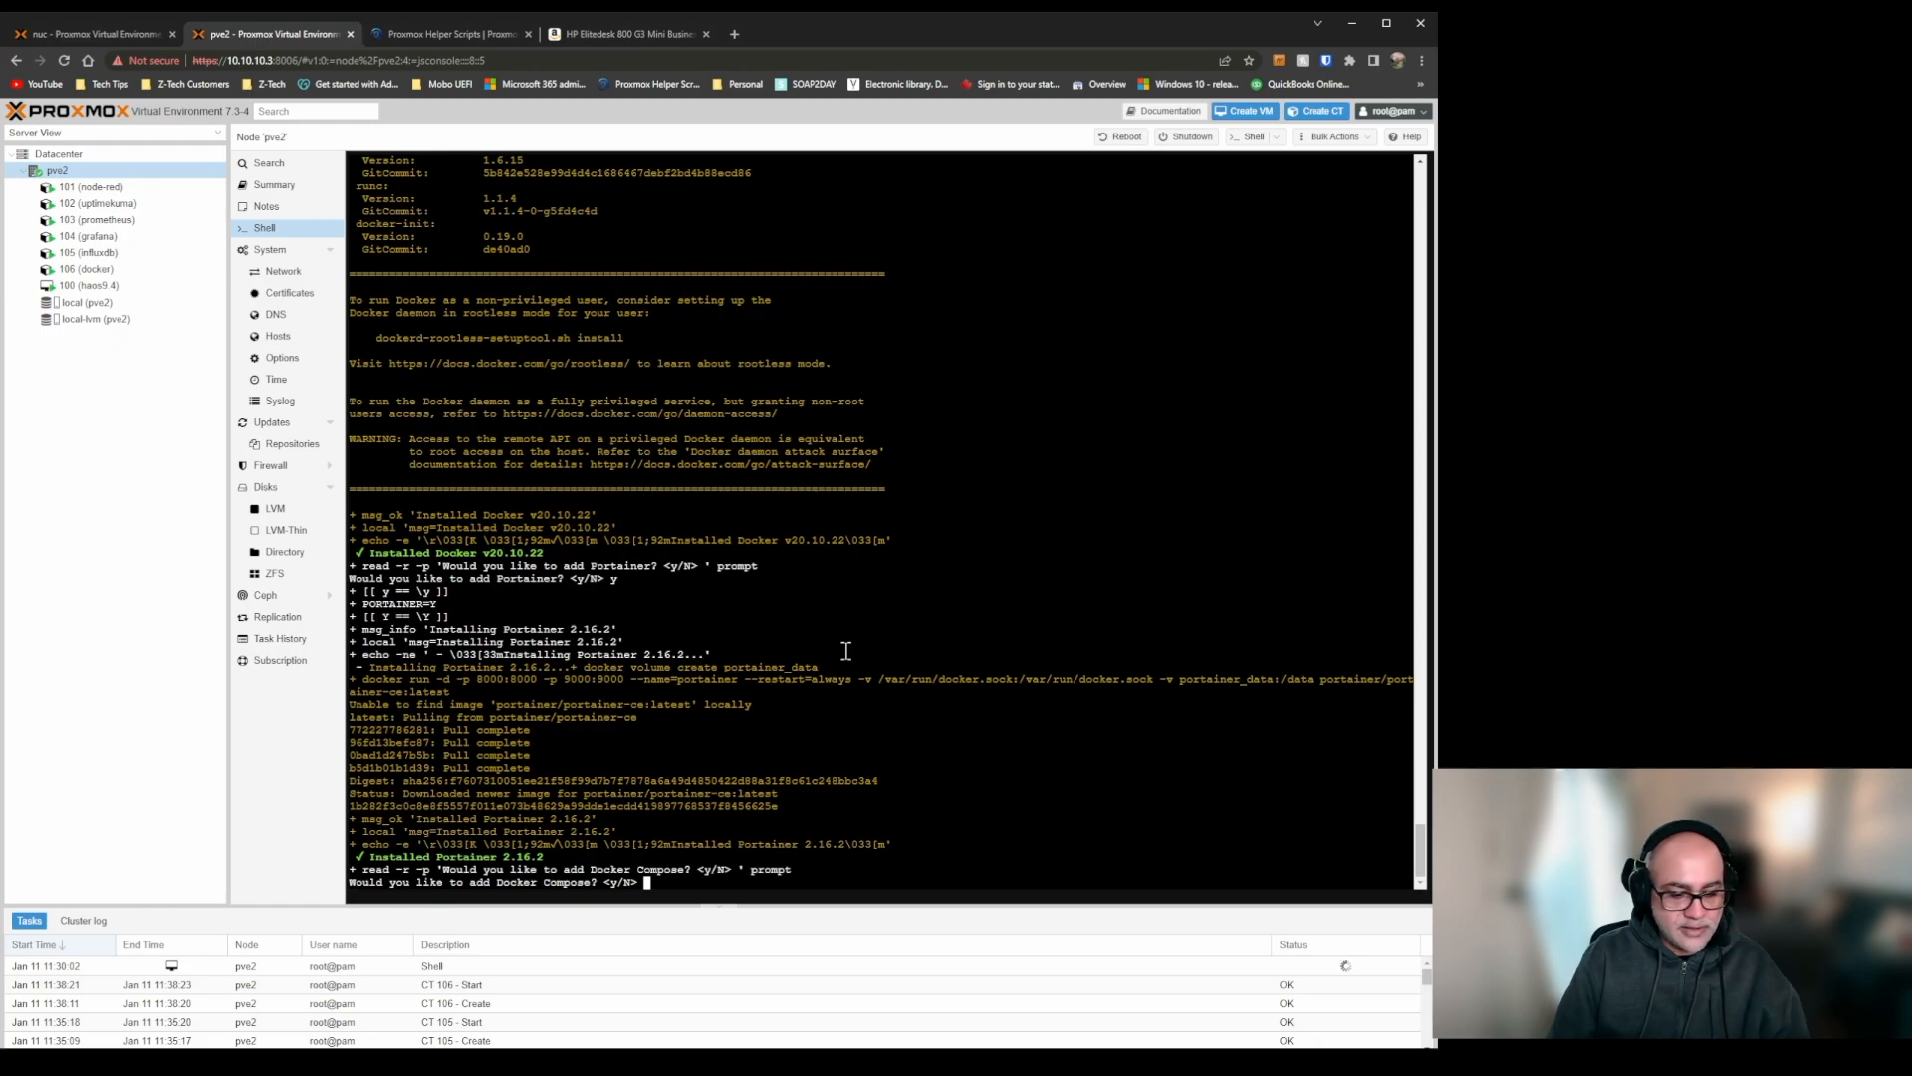
Answer y to add Docker Compose to the Docker container and clear the shell once the installation completes.
text(y)
key(Return)
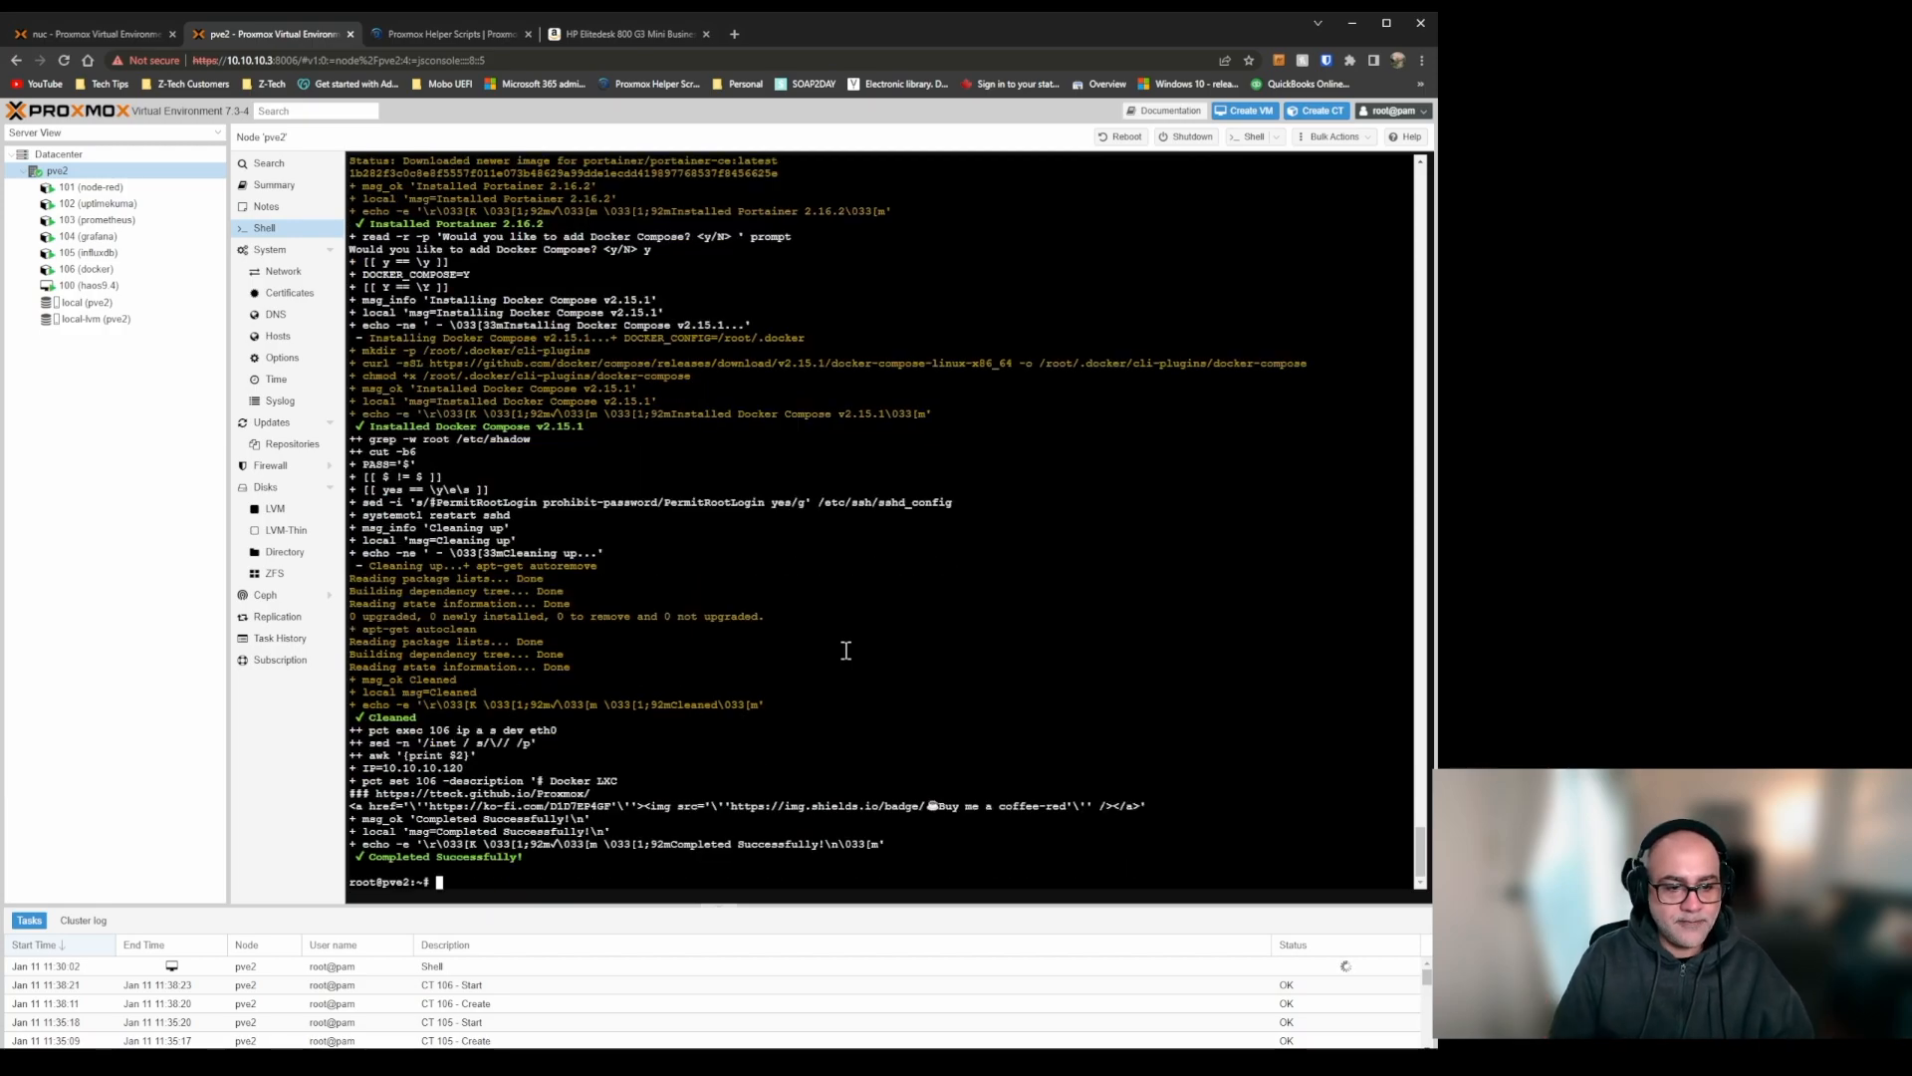
text(clear)
key(Return)
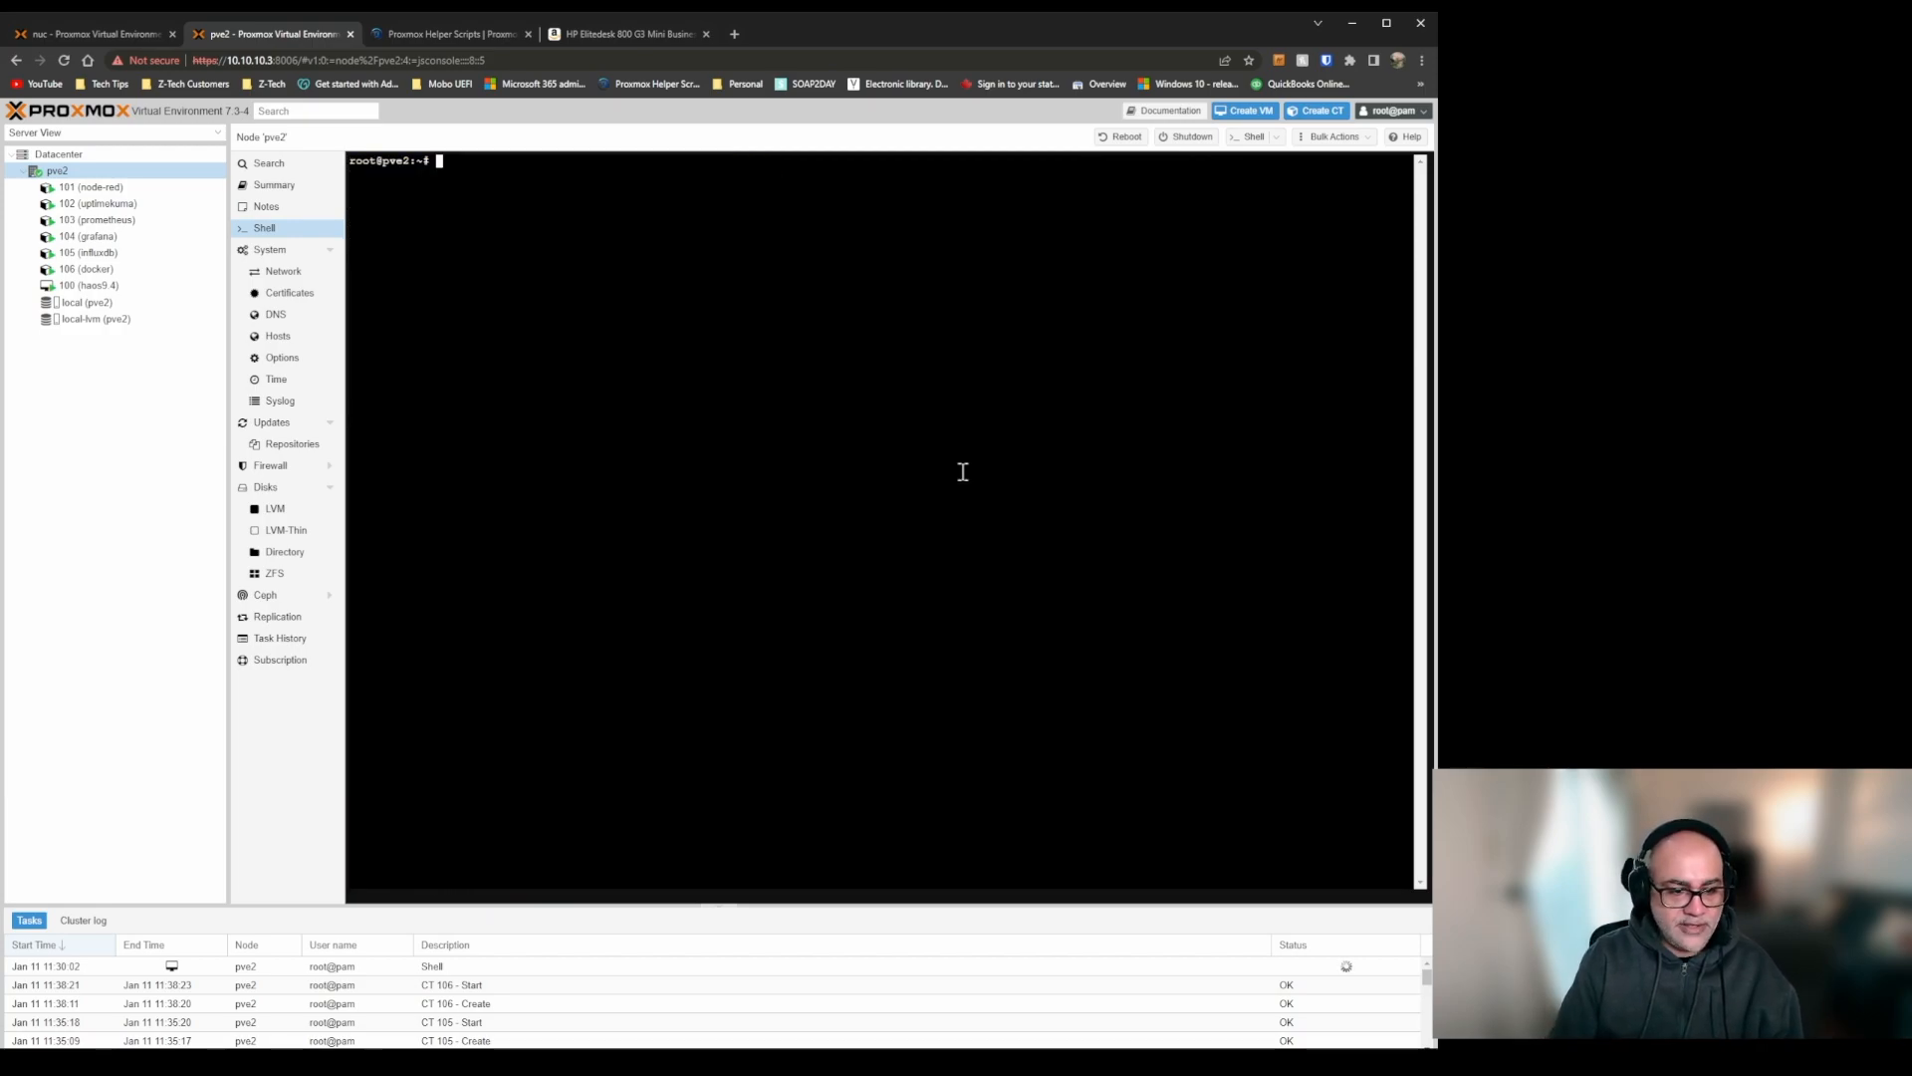
Run the copied Podman LXC script, confirm creating the container, and choose advanced settings with container type 1.
text(bash -c "$(wget -qLO - https://github.com/tteck/Proxmox/raw/main/ct/podman-v5.sh)")
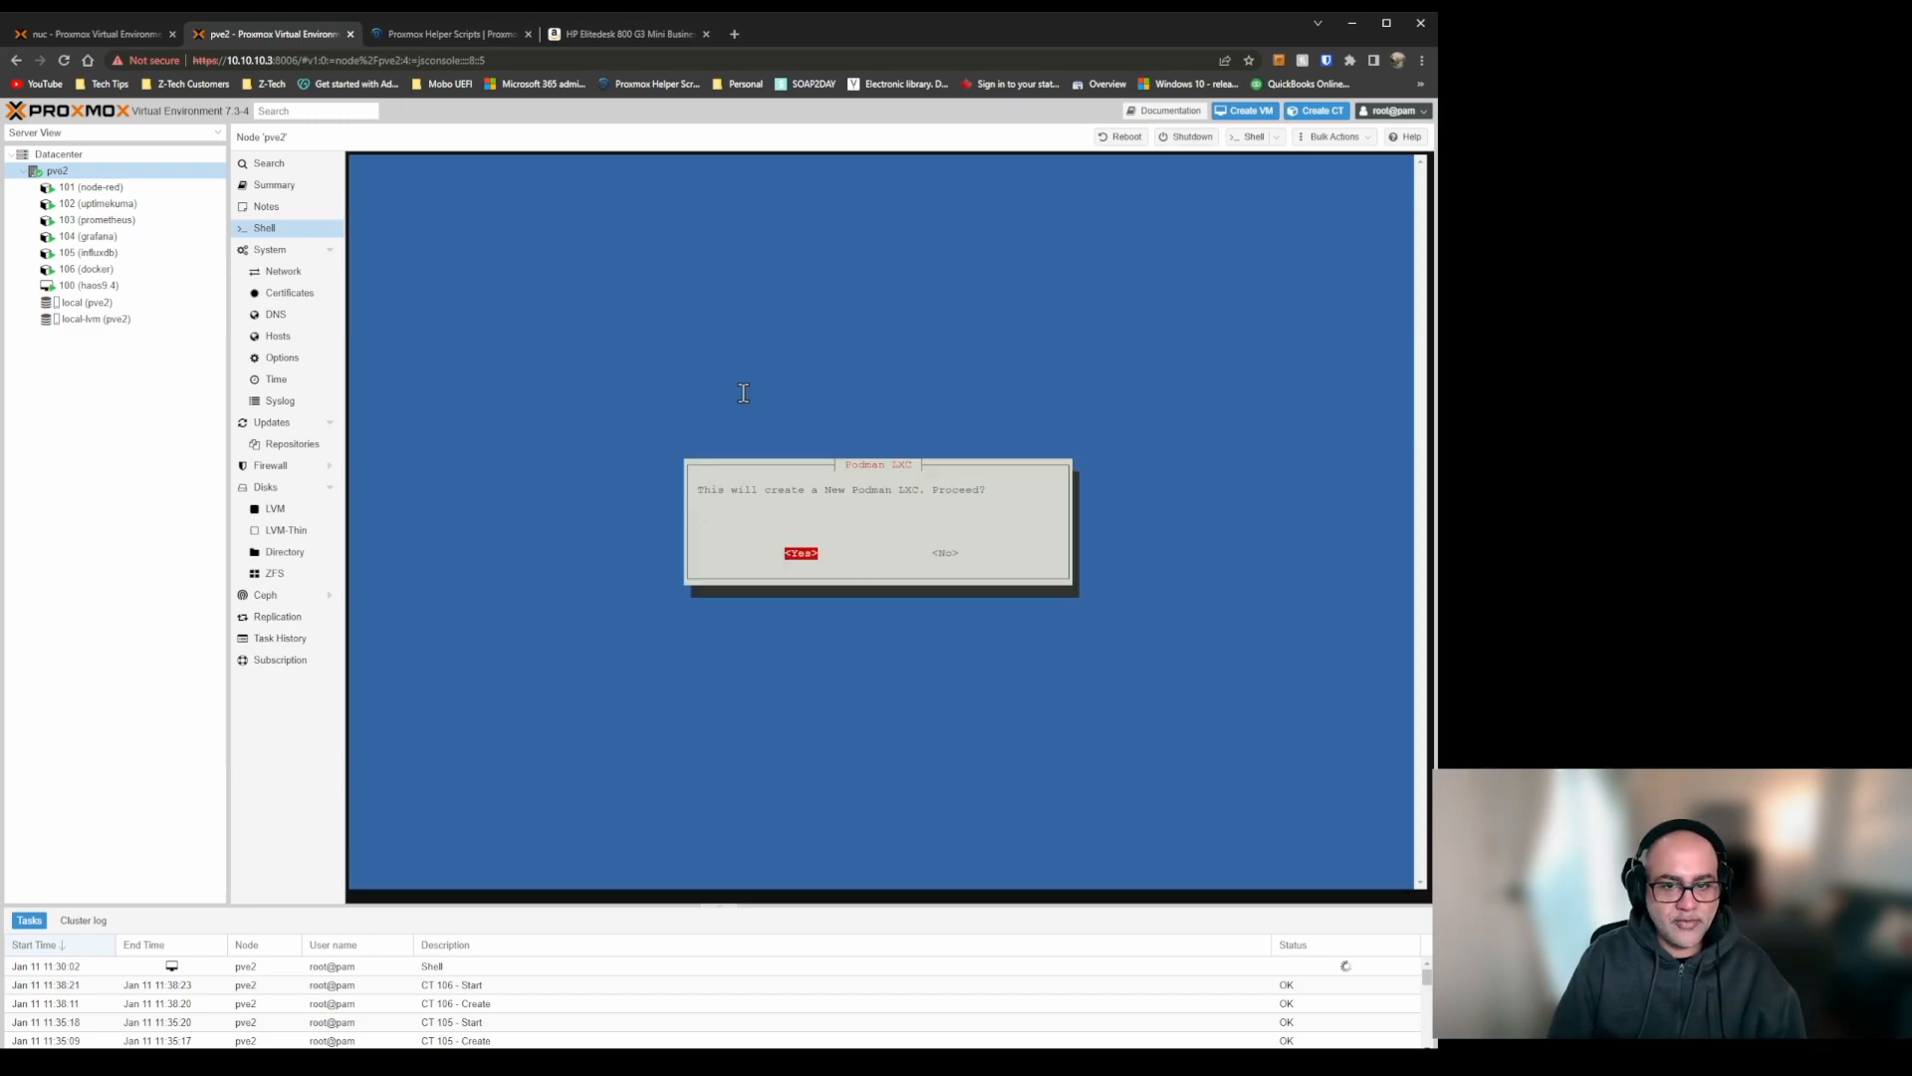
key(Return)
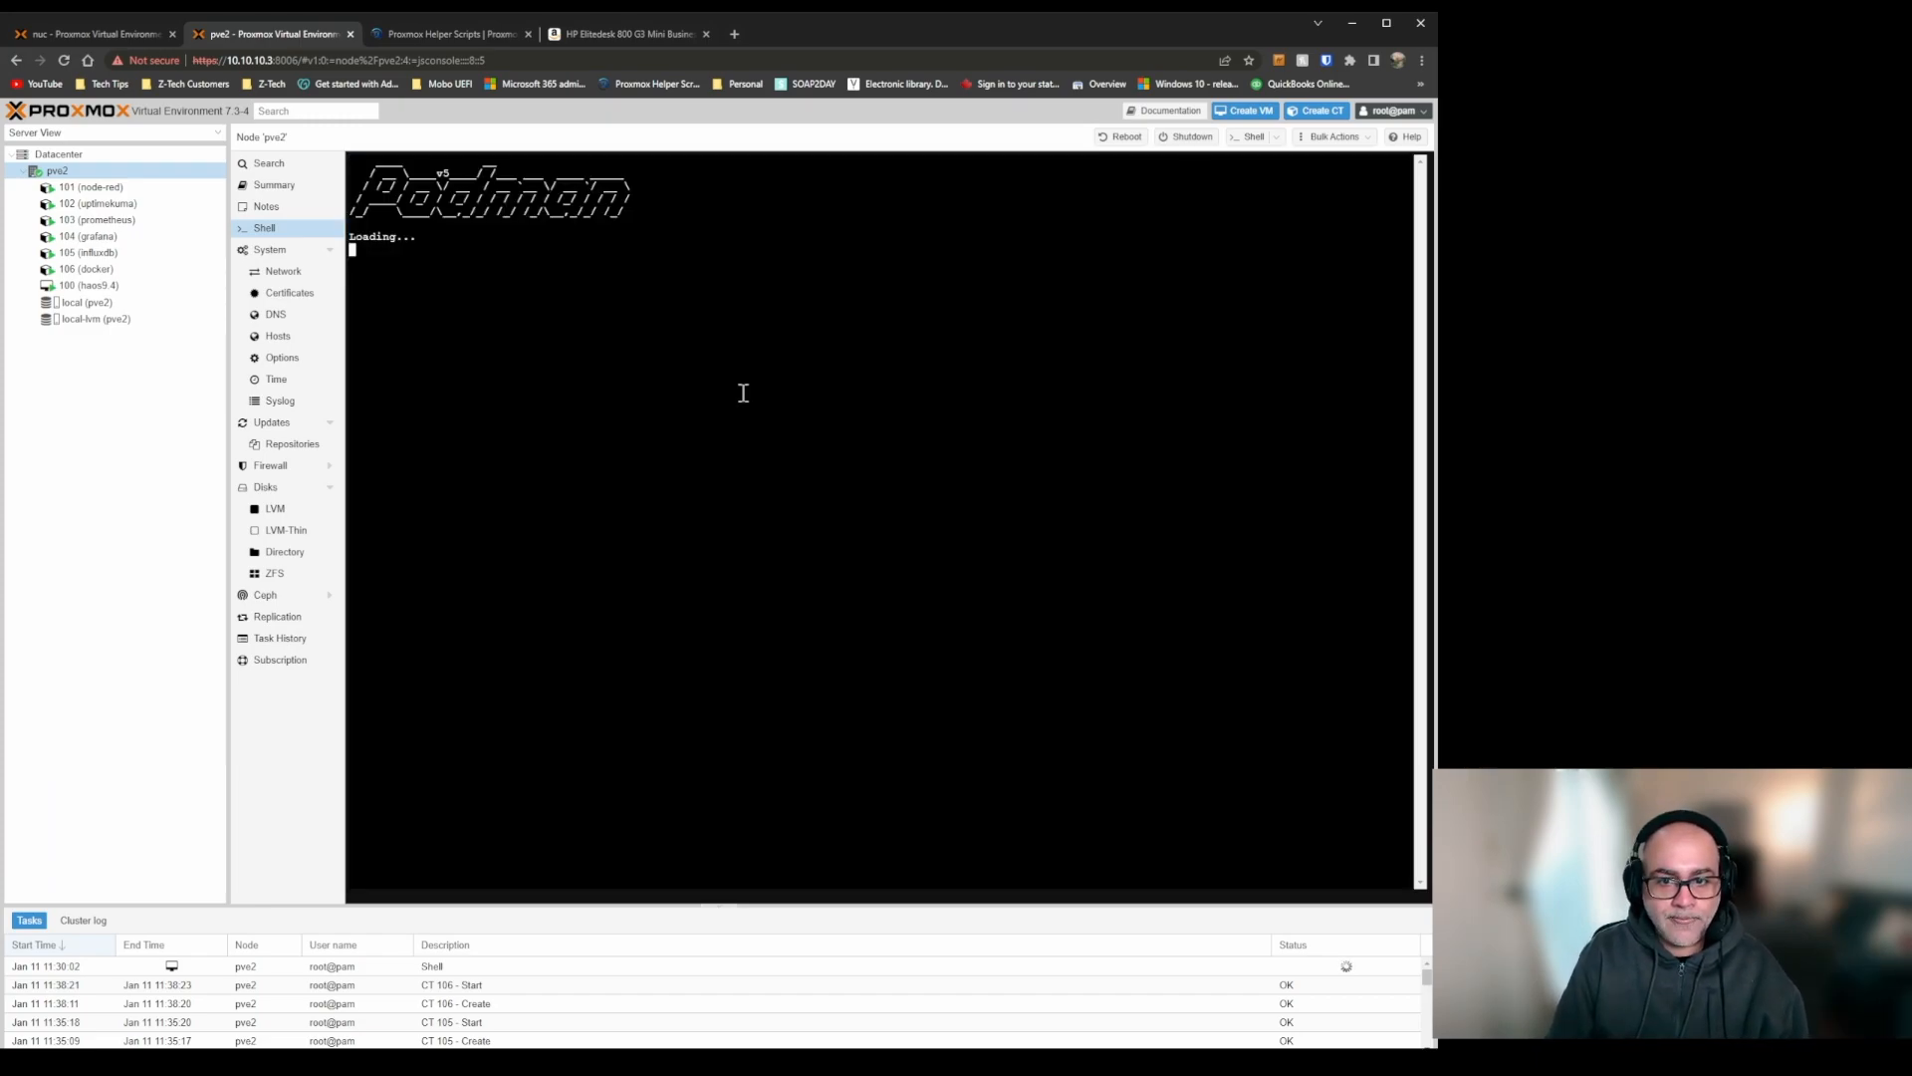
key(Tab)
key(Return)
key(Tab)
key(Return)
Enter the root password for the Podman container and accept the proposed container ID 107.
text(1234567890)
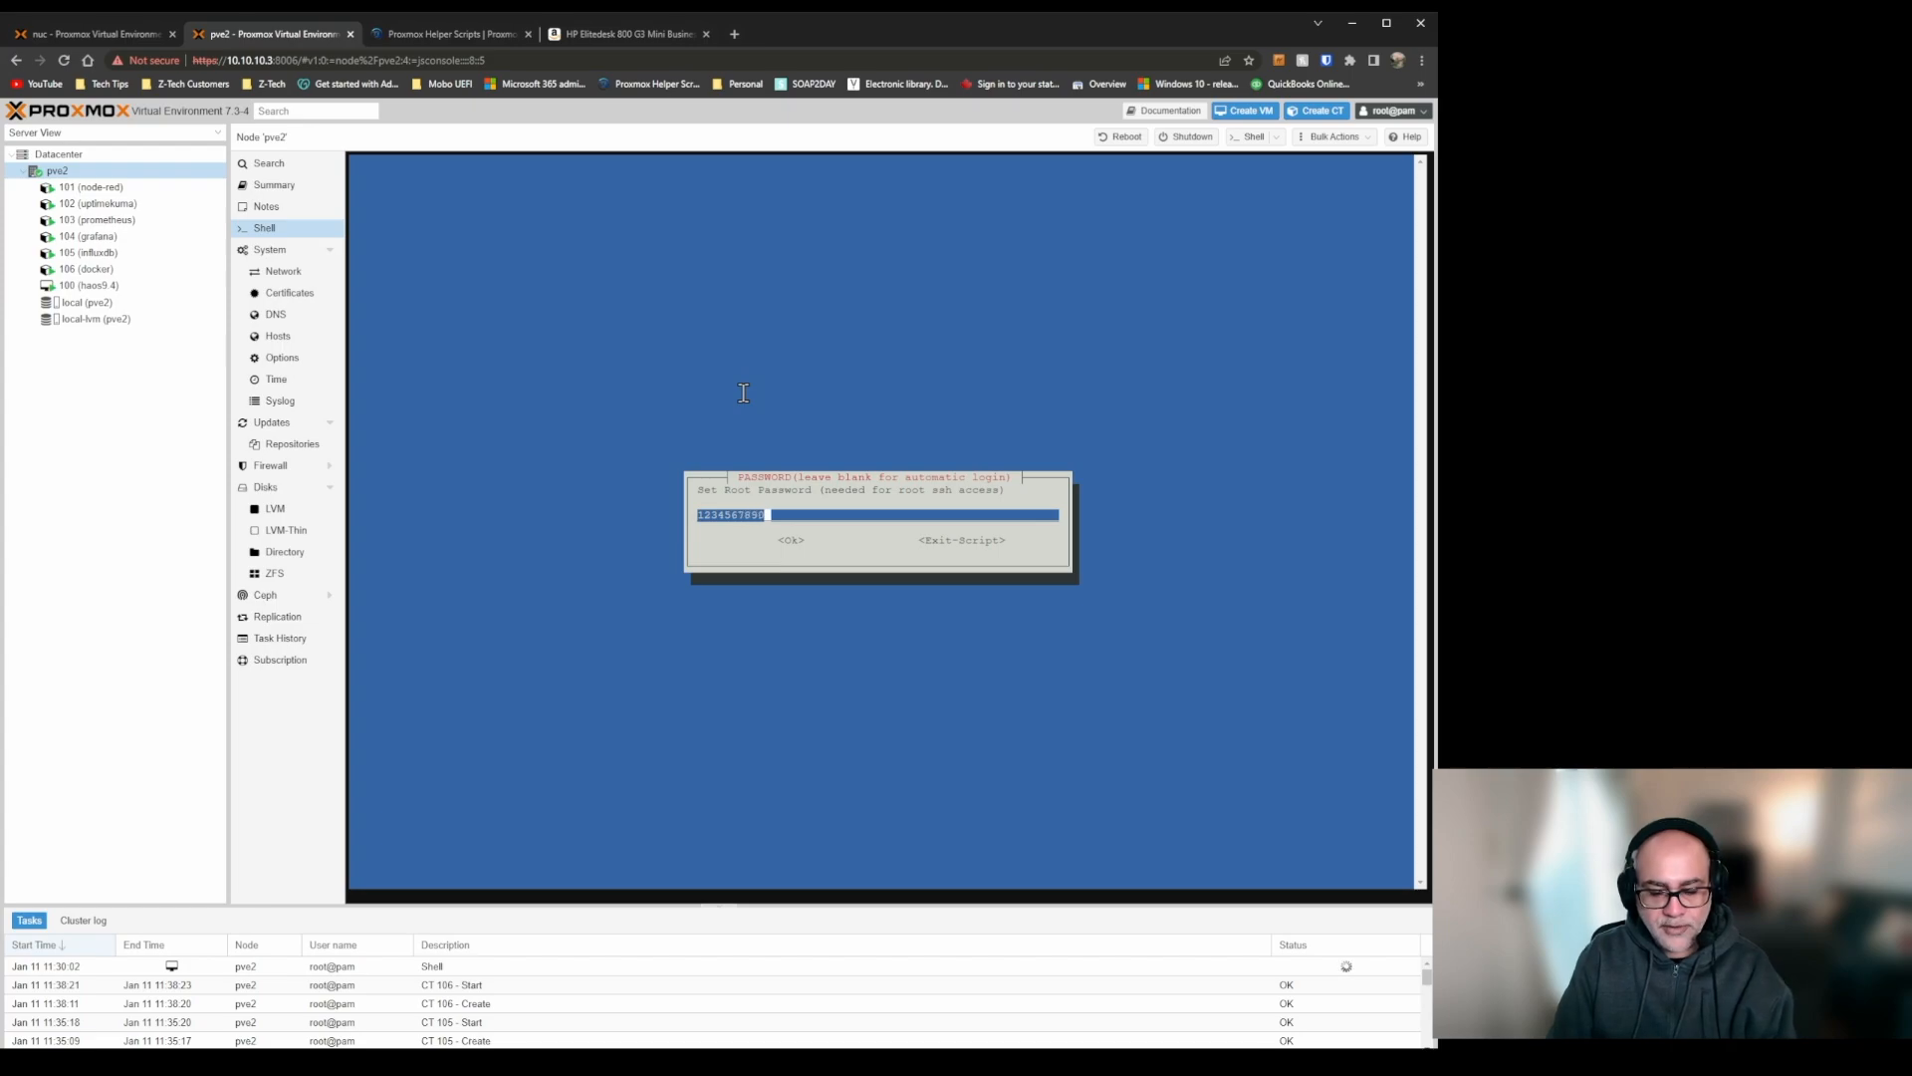
key(Tab)
key(Return)
key(Return)
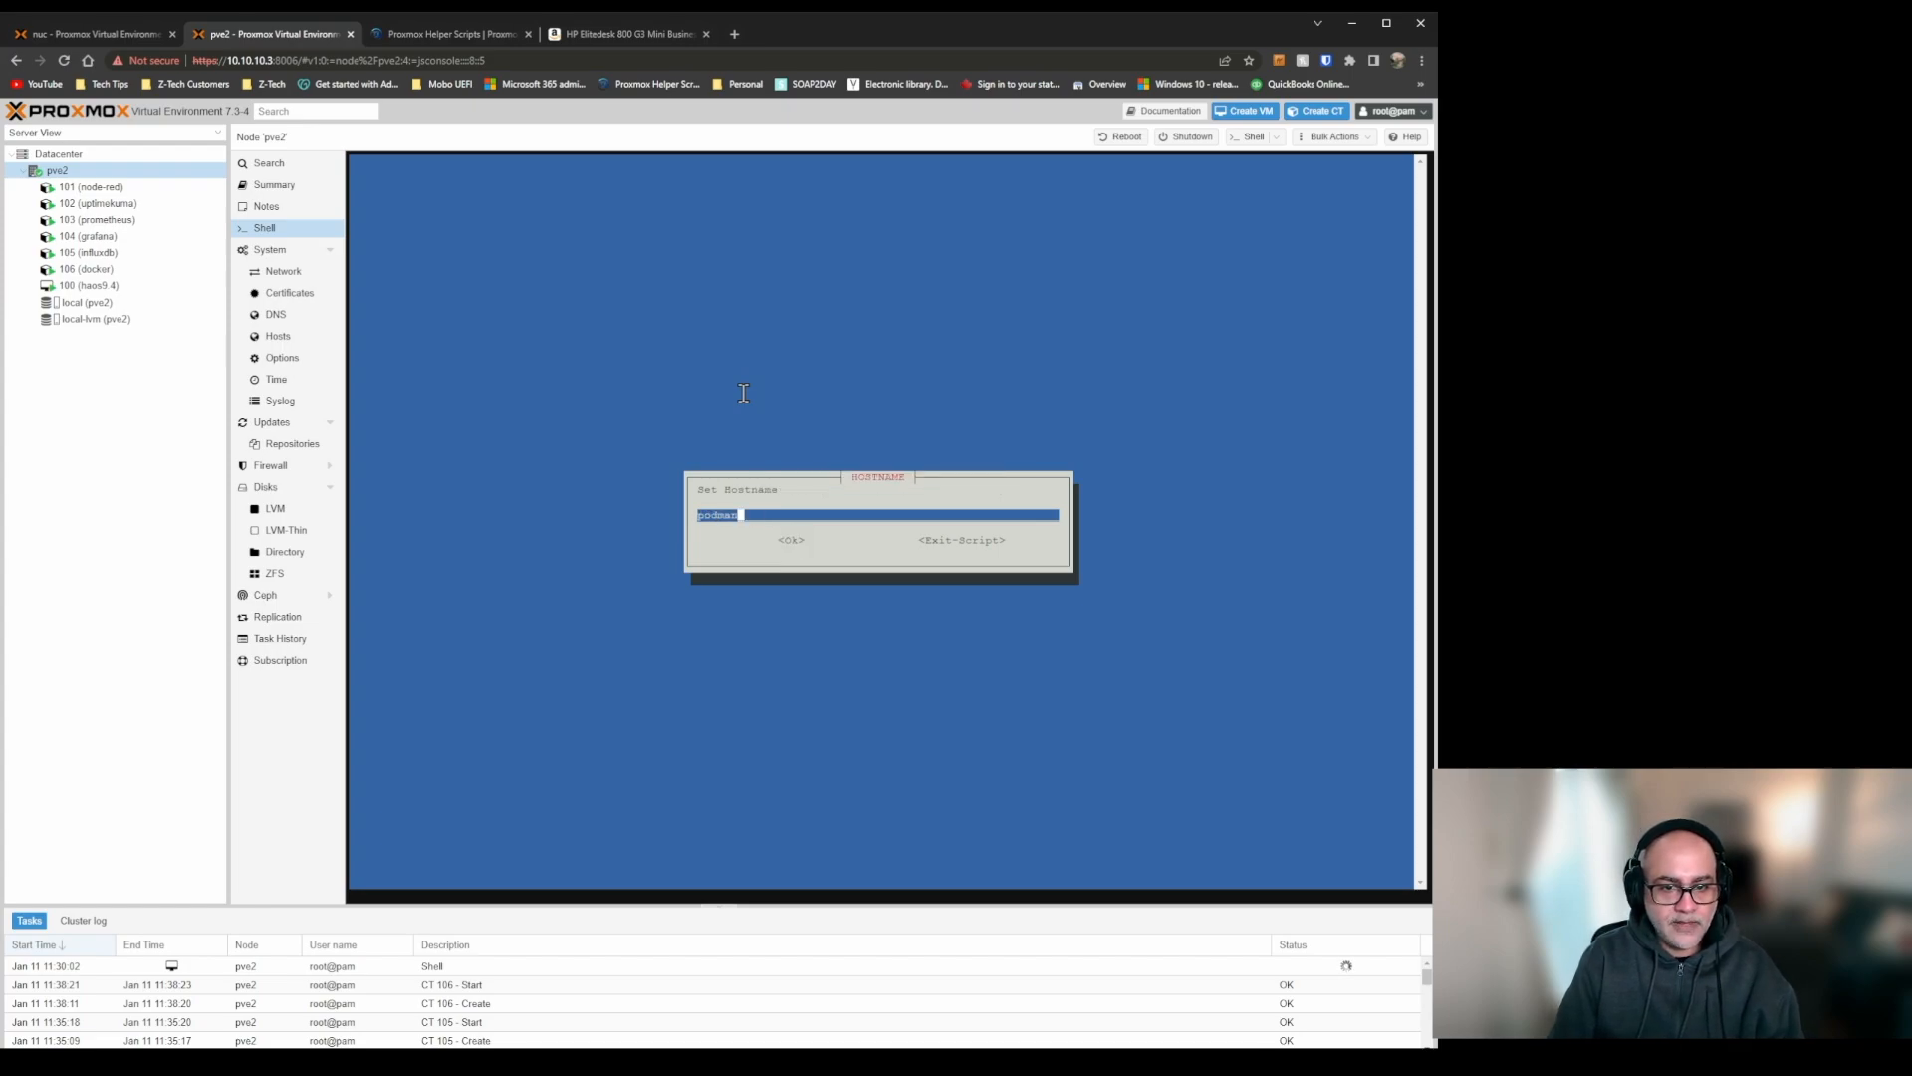
Keep the hostname podman and set the container's disk size to 32 GB.
key(Tab)
key(BackSpace)
text(32)
key(Tab)
Allocate 4 CPU cores and 8192 MiB of RAM to the Podman container.
key(Return)
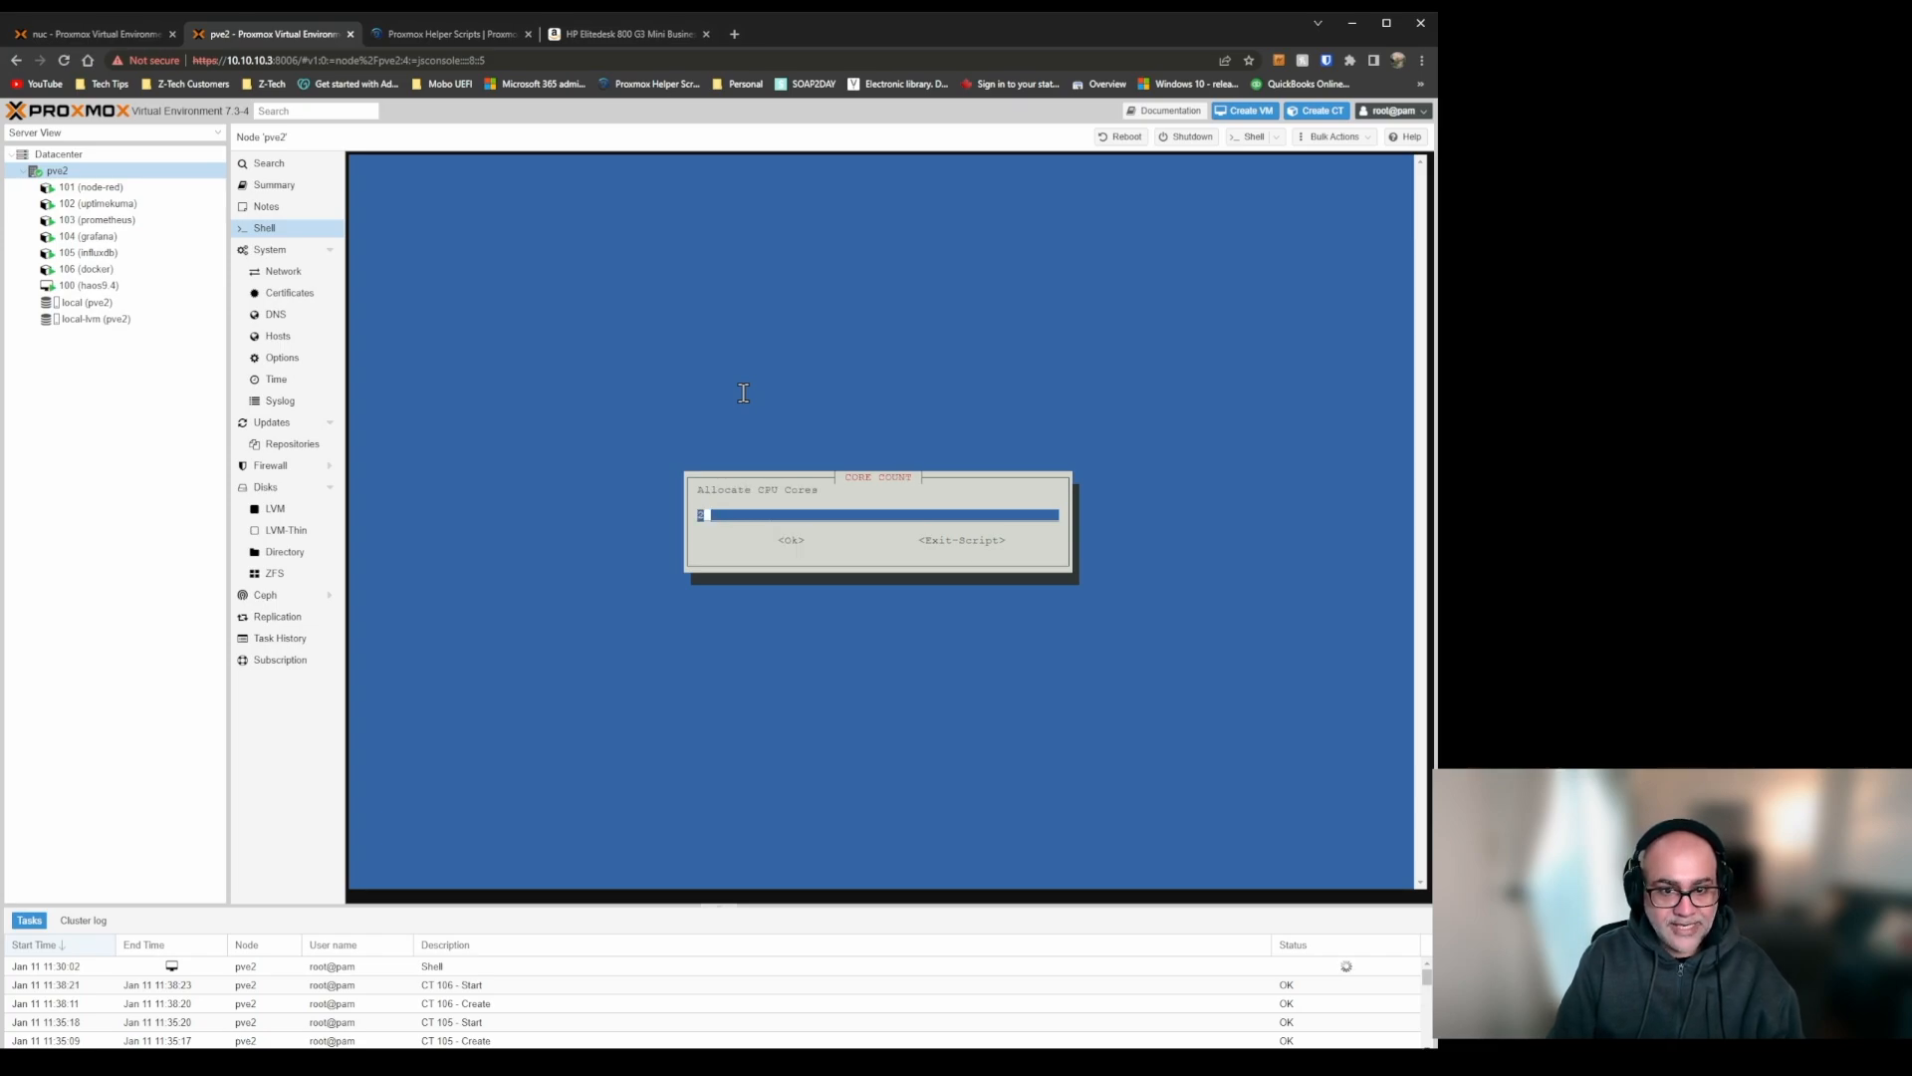
key(BackSpace)
text(4)
key(Tab)
key(Return)
key(BackSpace)
key(BackSpace)
key(BackSpace)
key(BackSpace)
text(4096)
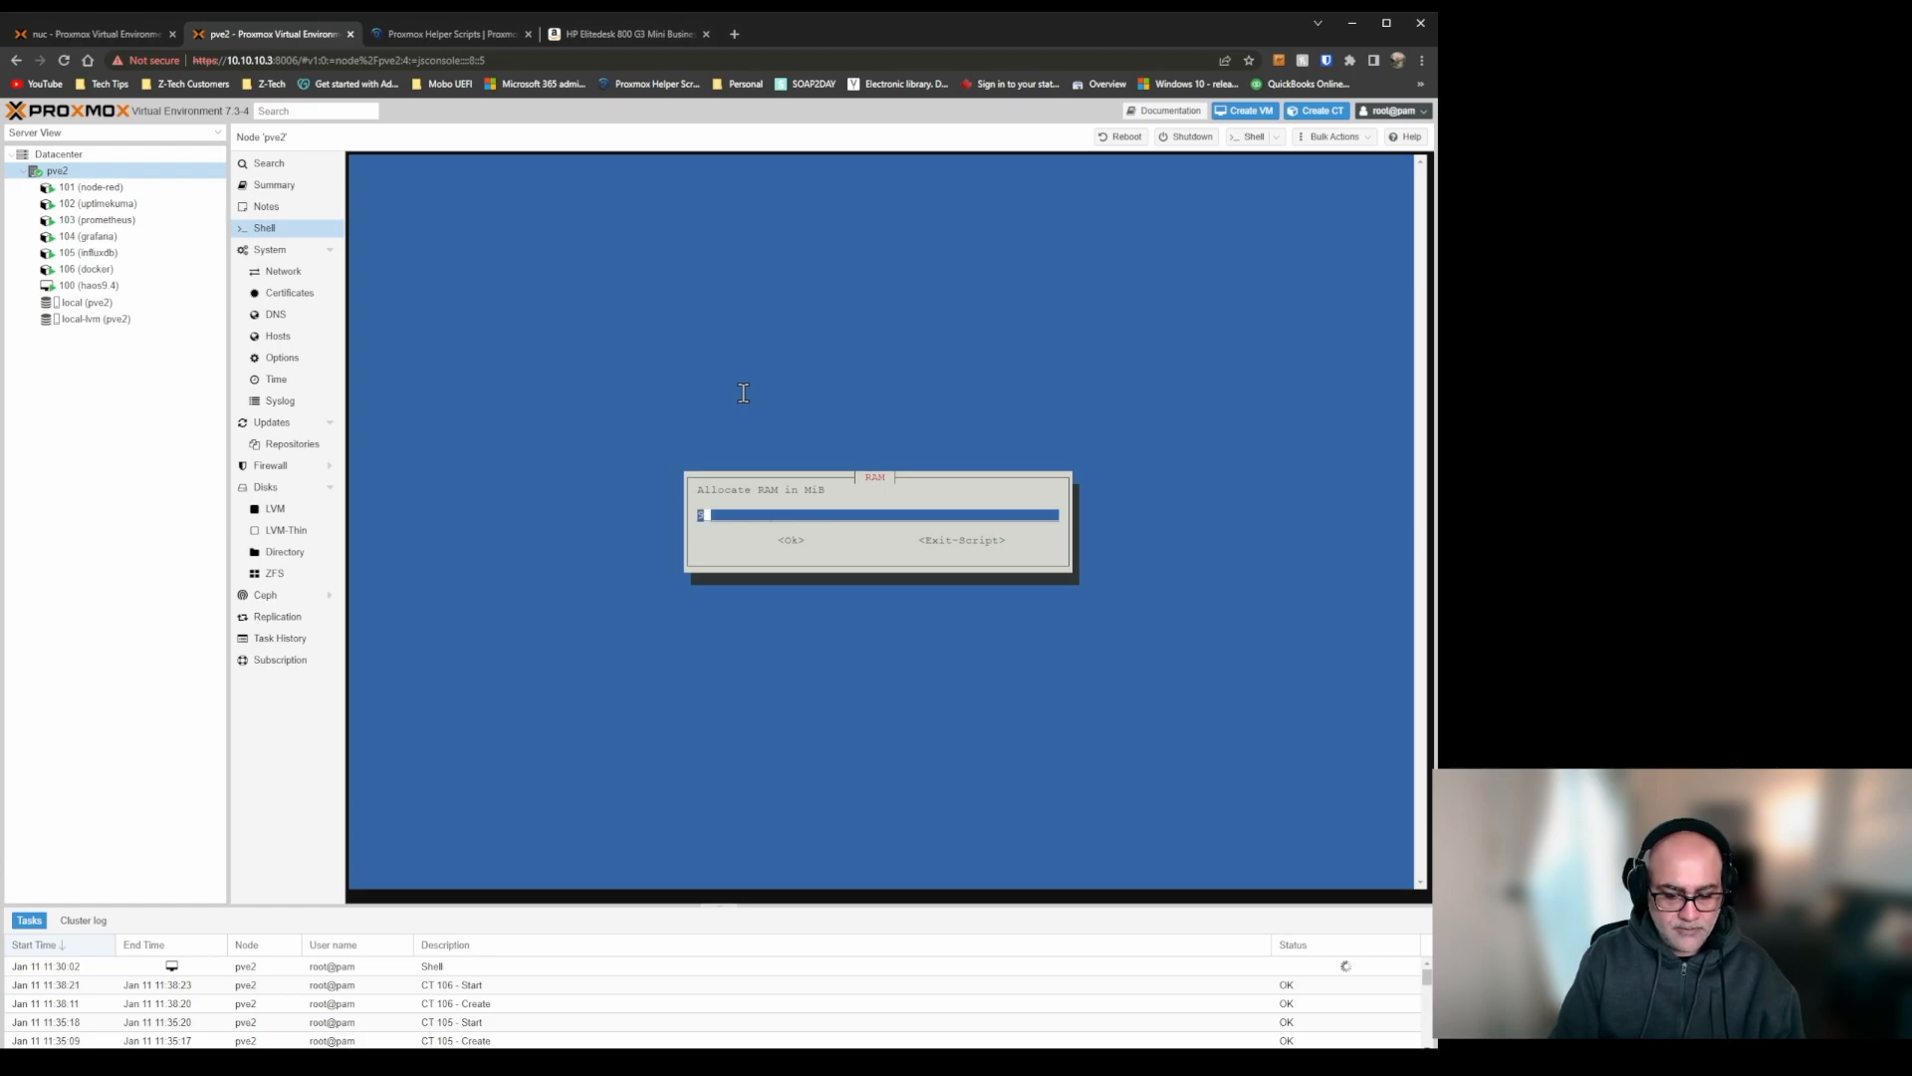
key(Tab)
key(Return)
Accept the vmbr0 bridge, the dhcp IP address and the default gateway, DNS, MAC address and VLAN settings.
key(Tab)
key(Return)
key(Tab)
key(Return)
key(Tab)
key(Return)
key(Tab)
key(Return)
key(Tab)
key(Return)
key(Tab)
key(Return)
key(Tab)
key(Return)
Enable root SSH access, decline verbose mode and create the Podman LXC with the advanced settings.
key(Tab)
key(Return)
key(Tab)
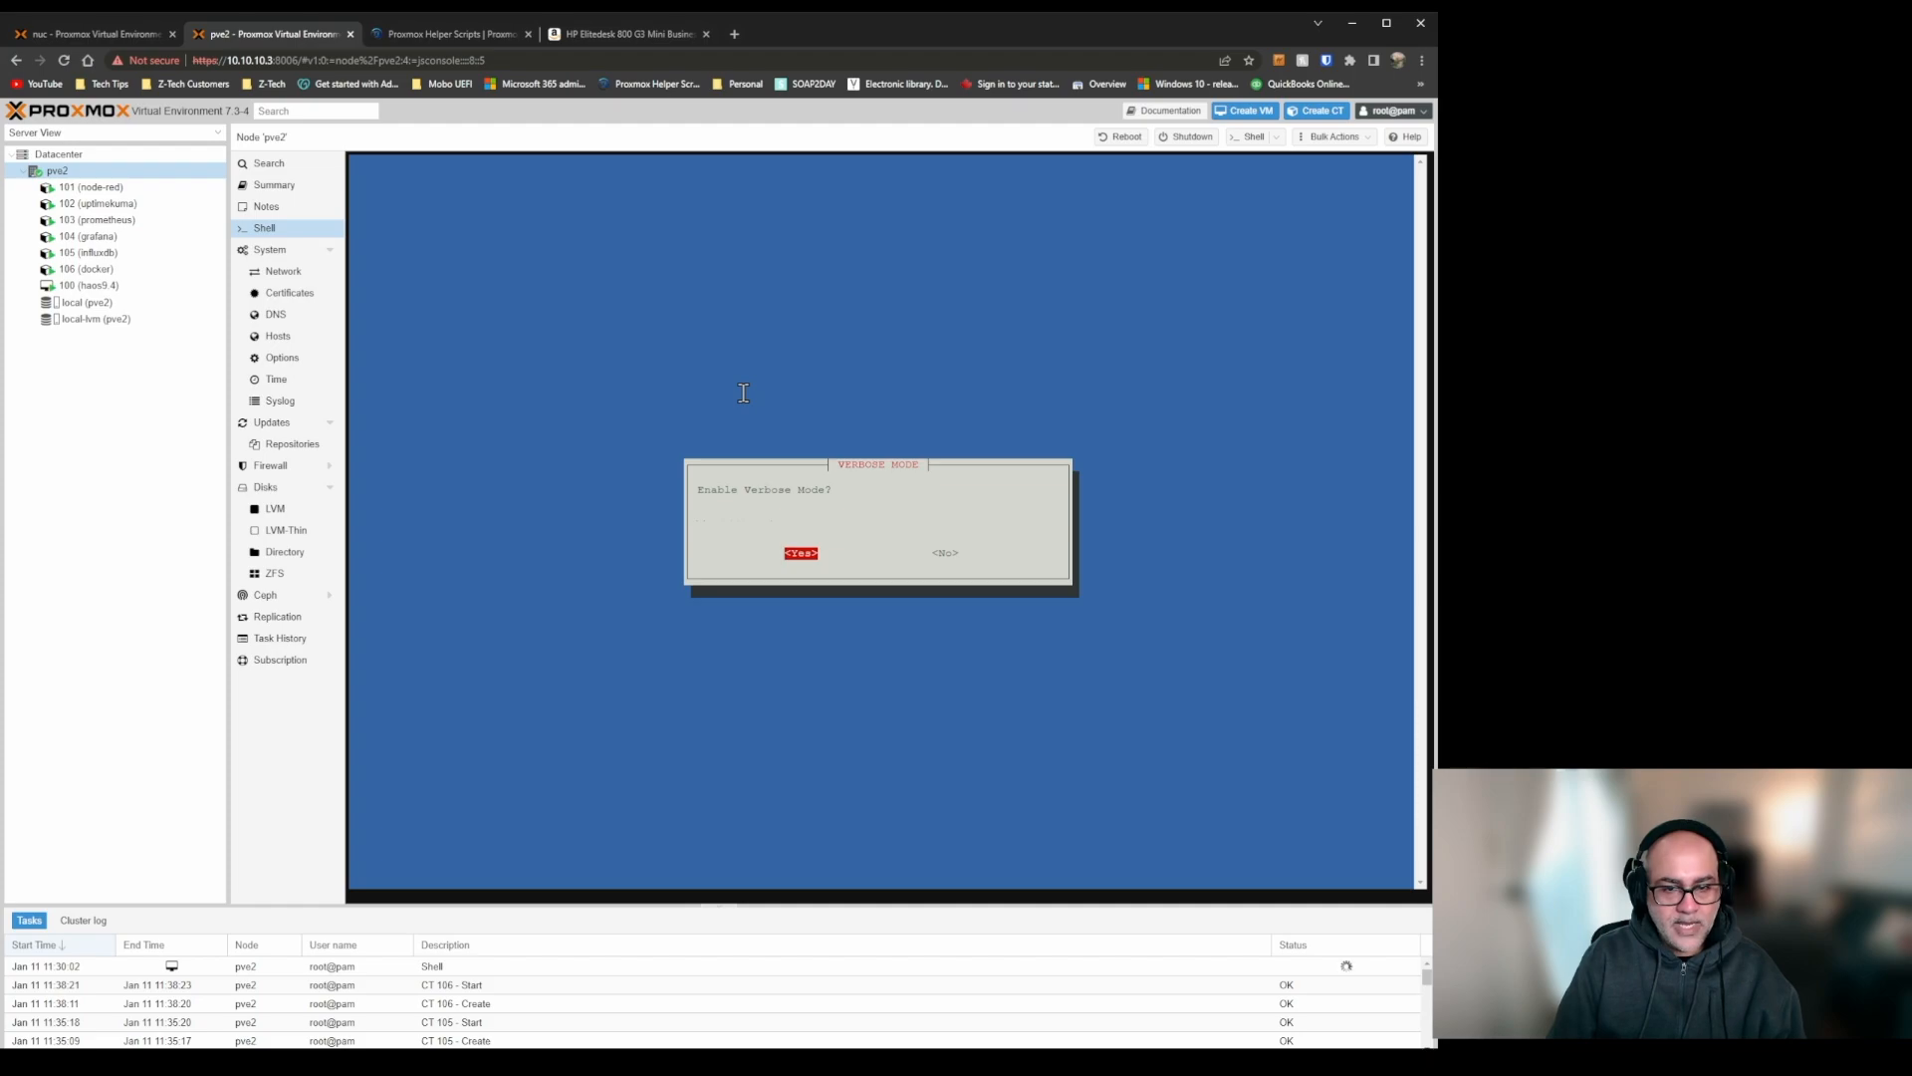
key(Tab)
key(Return)
key(Return)
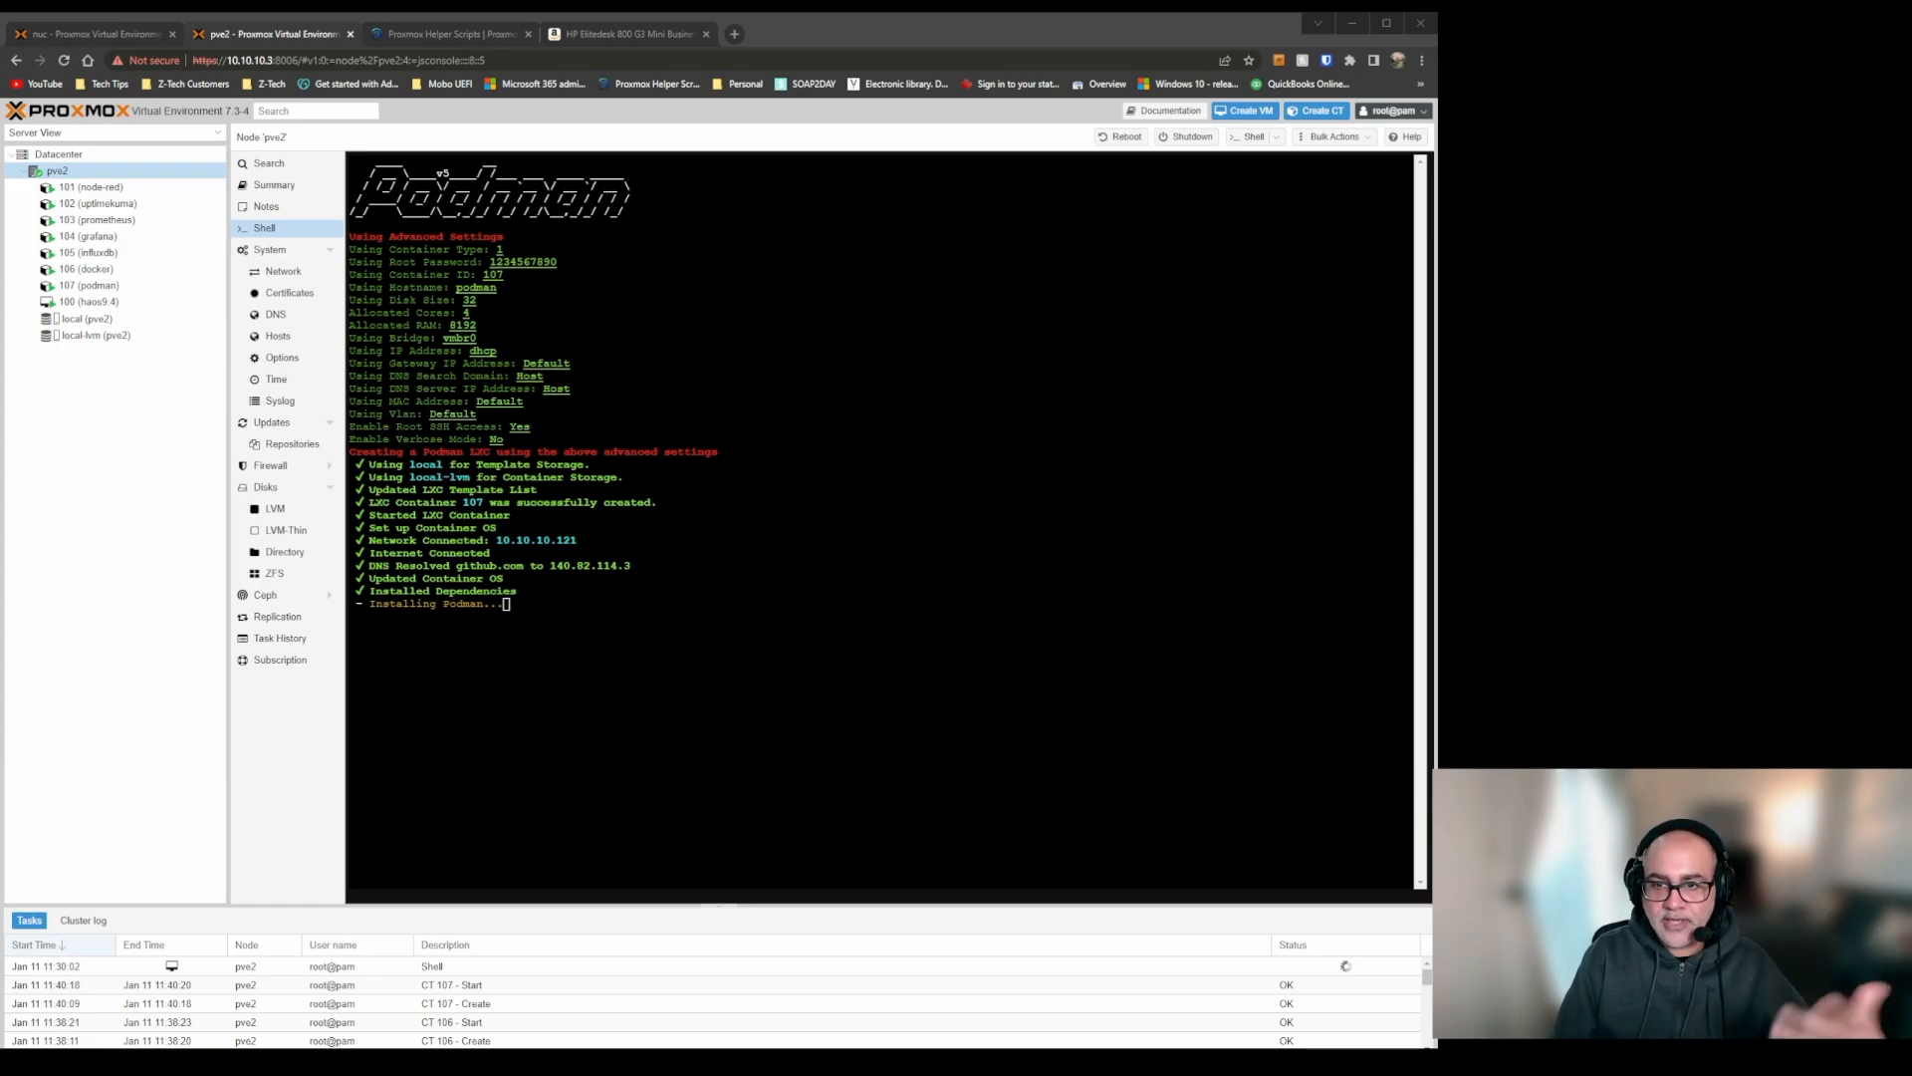
Return to Proxmox Helper Scripts, collapse the Podman LXC entry and copy the install command from the k0s Kubernetes LXC entry.
click(439, 34)
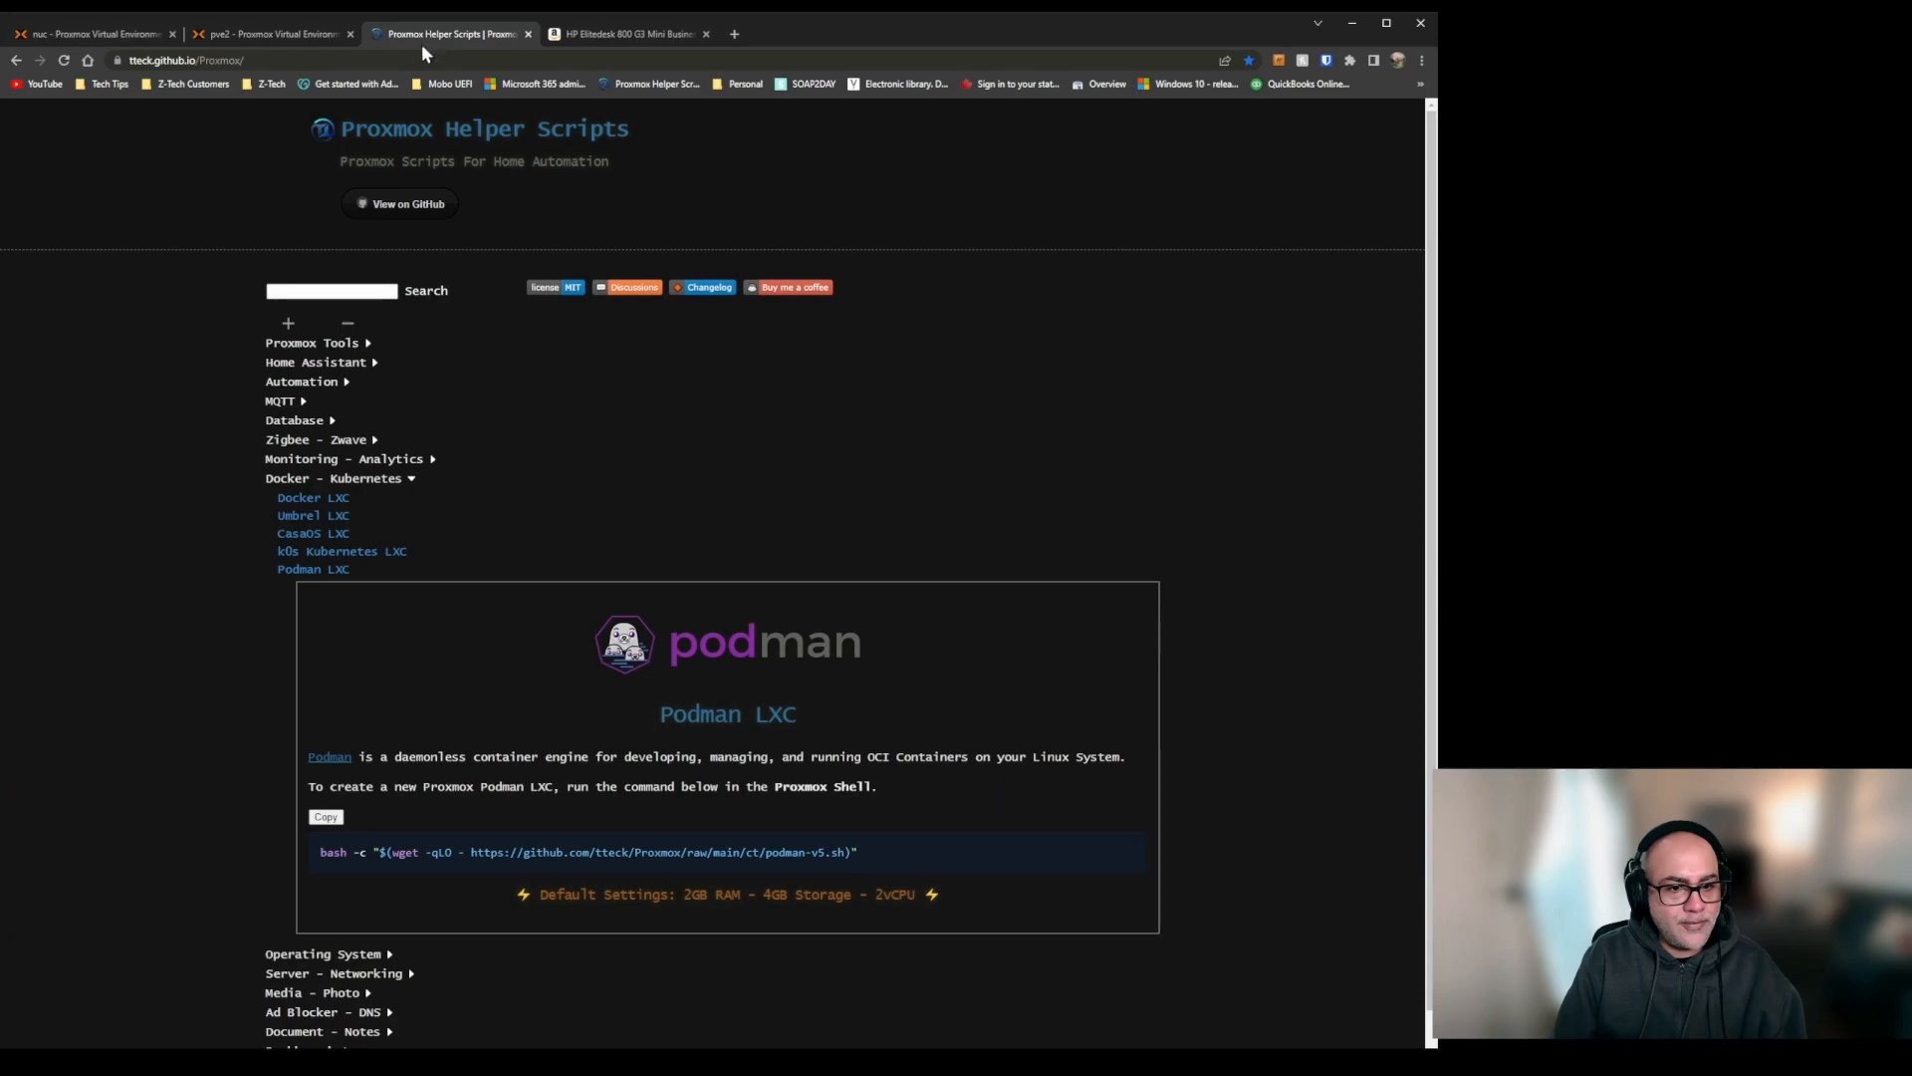
click(338, 565)
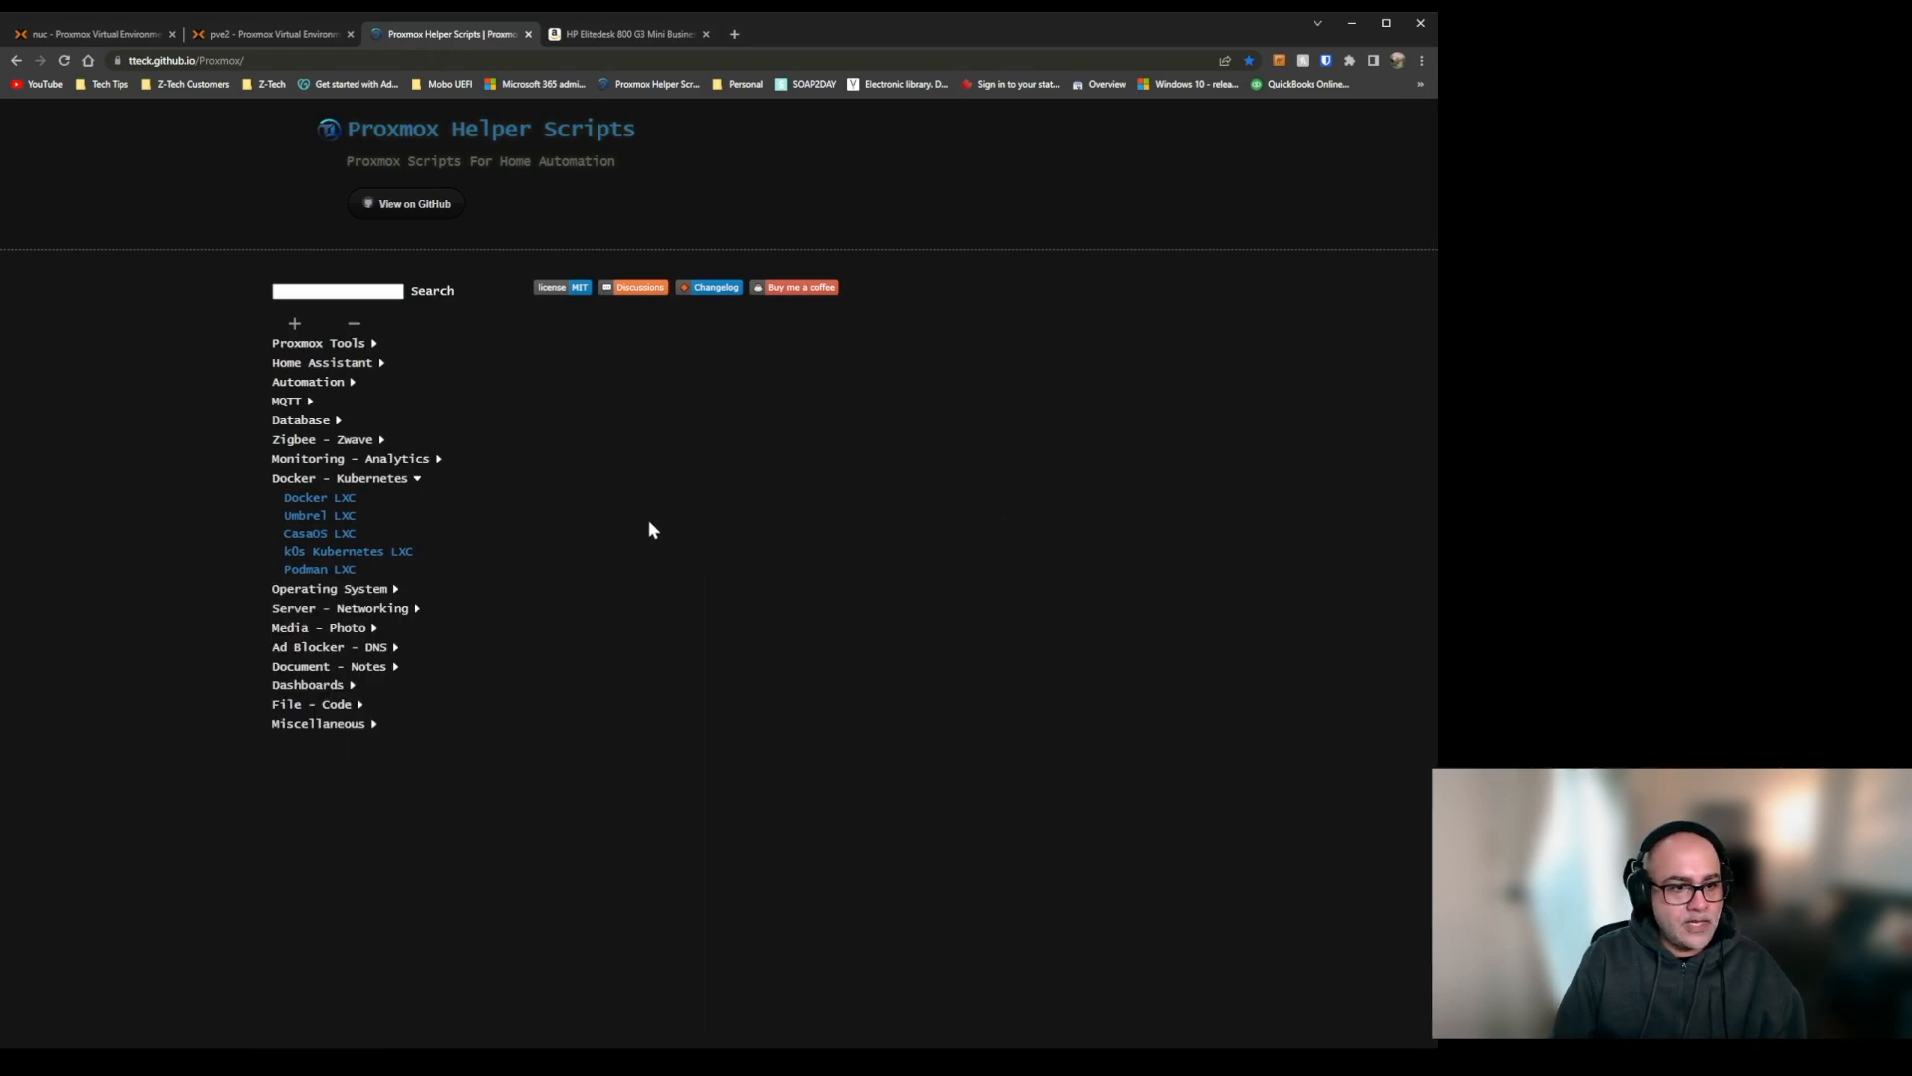
click(386, 553)
scroll(687, 579, down, 2)
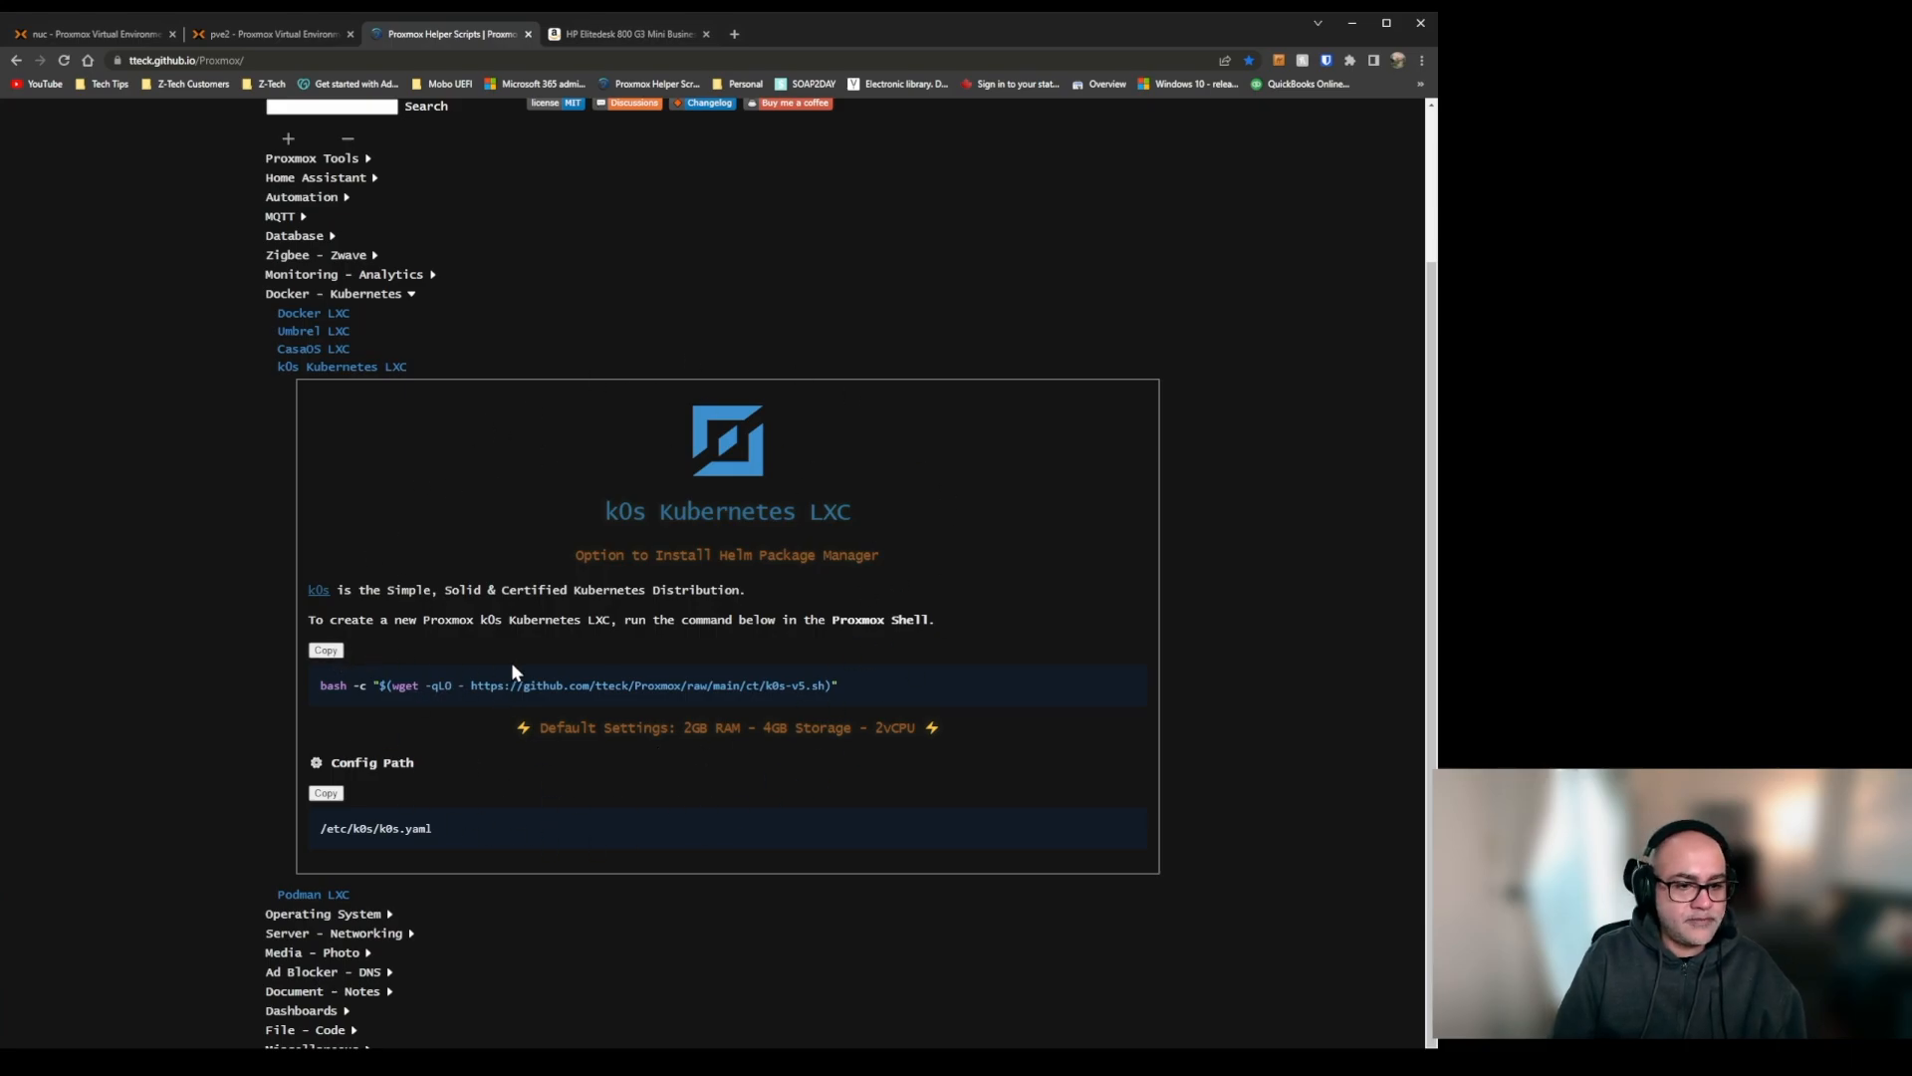
Run the copied k0s Kubernetes script in the pve2 shell and create the LXC with the default settings.
click(309, 30)
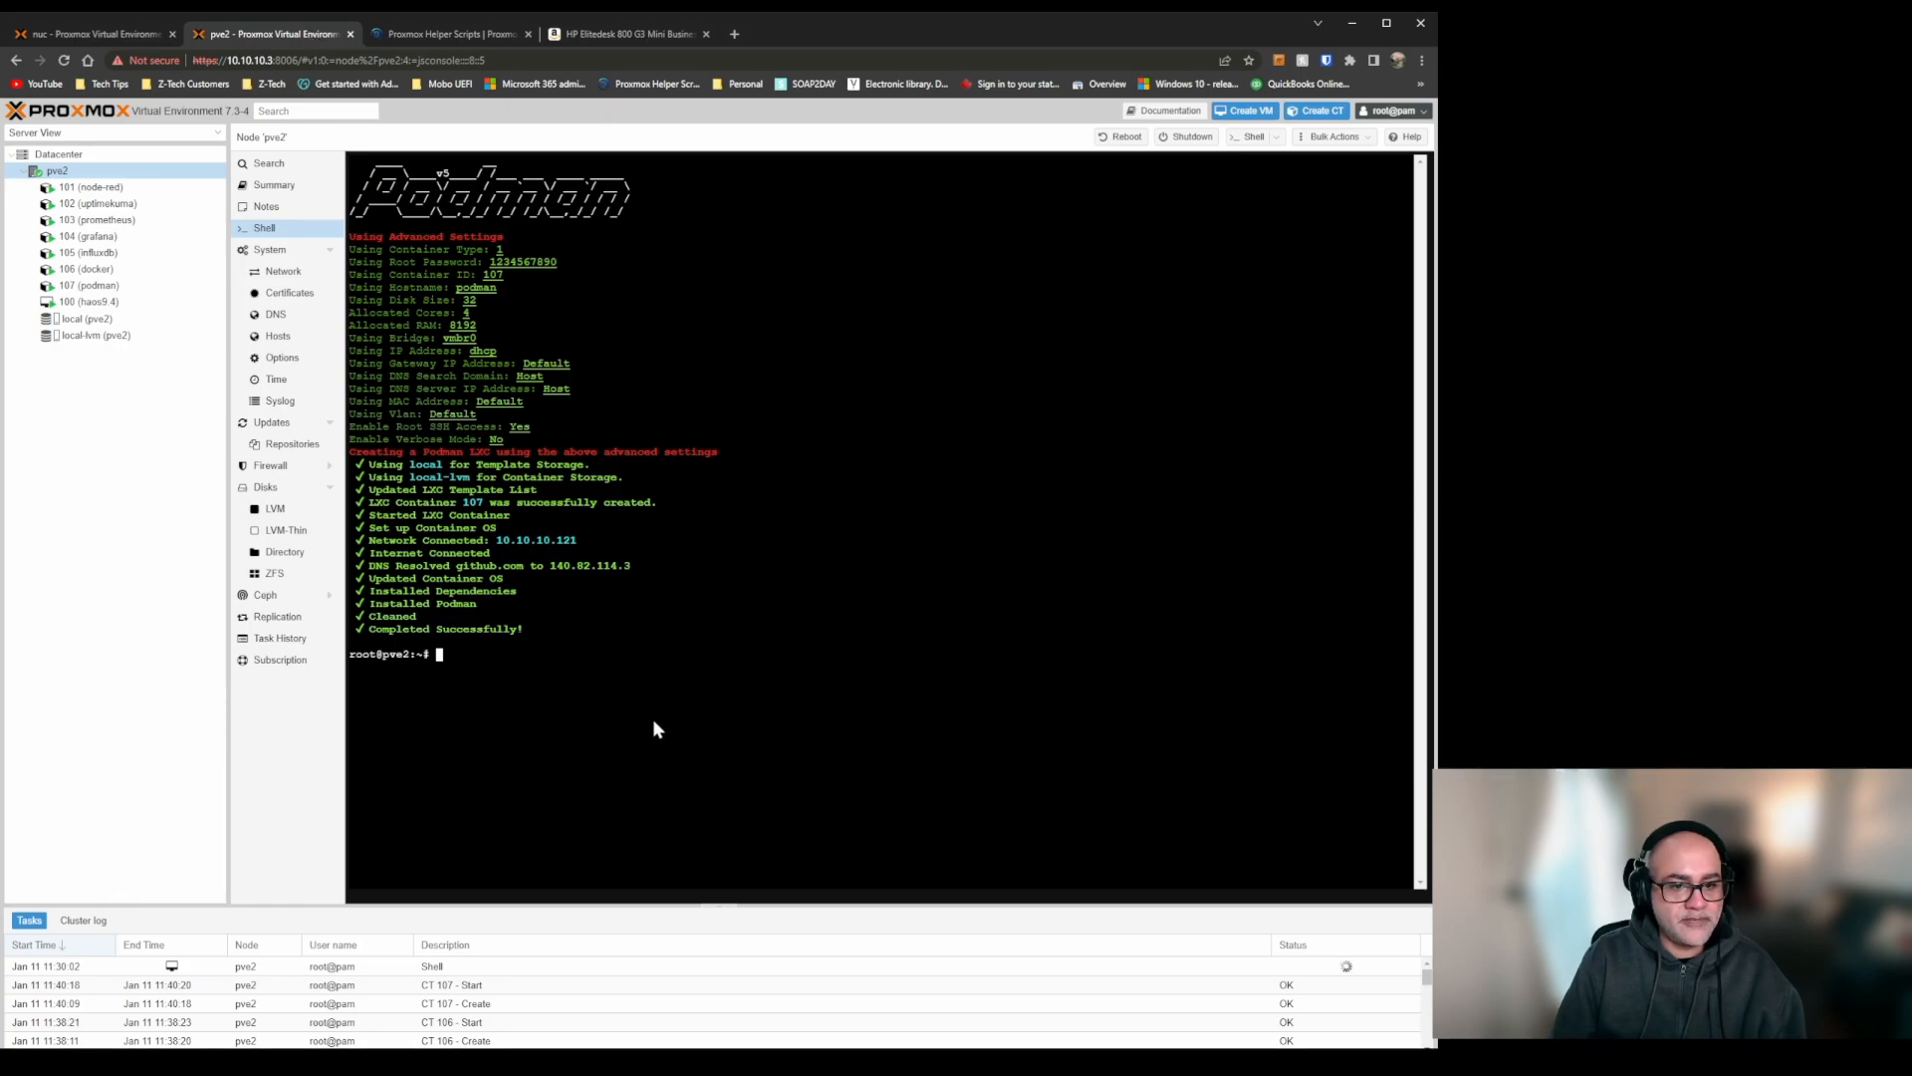
text(bash -c "$(wget -qLO - https://github.com/tteck/Proxmox/raw/main/ct/k0s-v5.sh)")
key(Return)
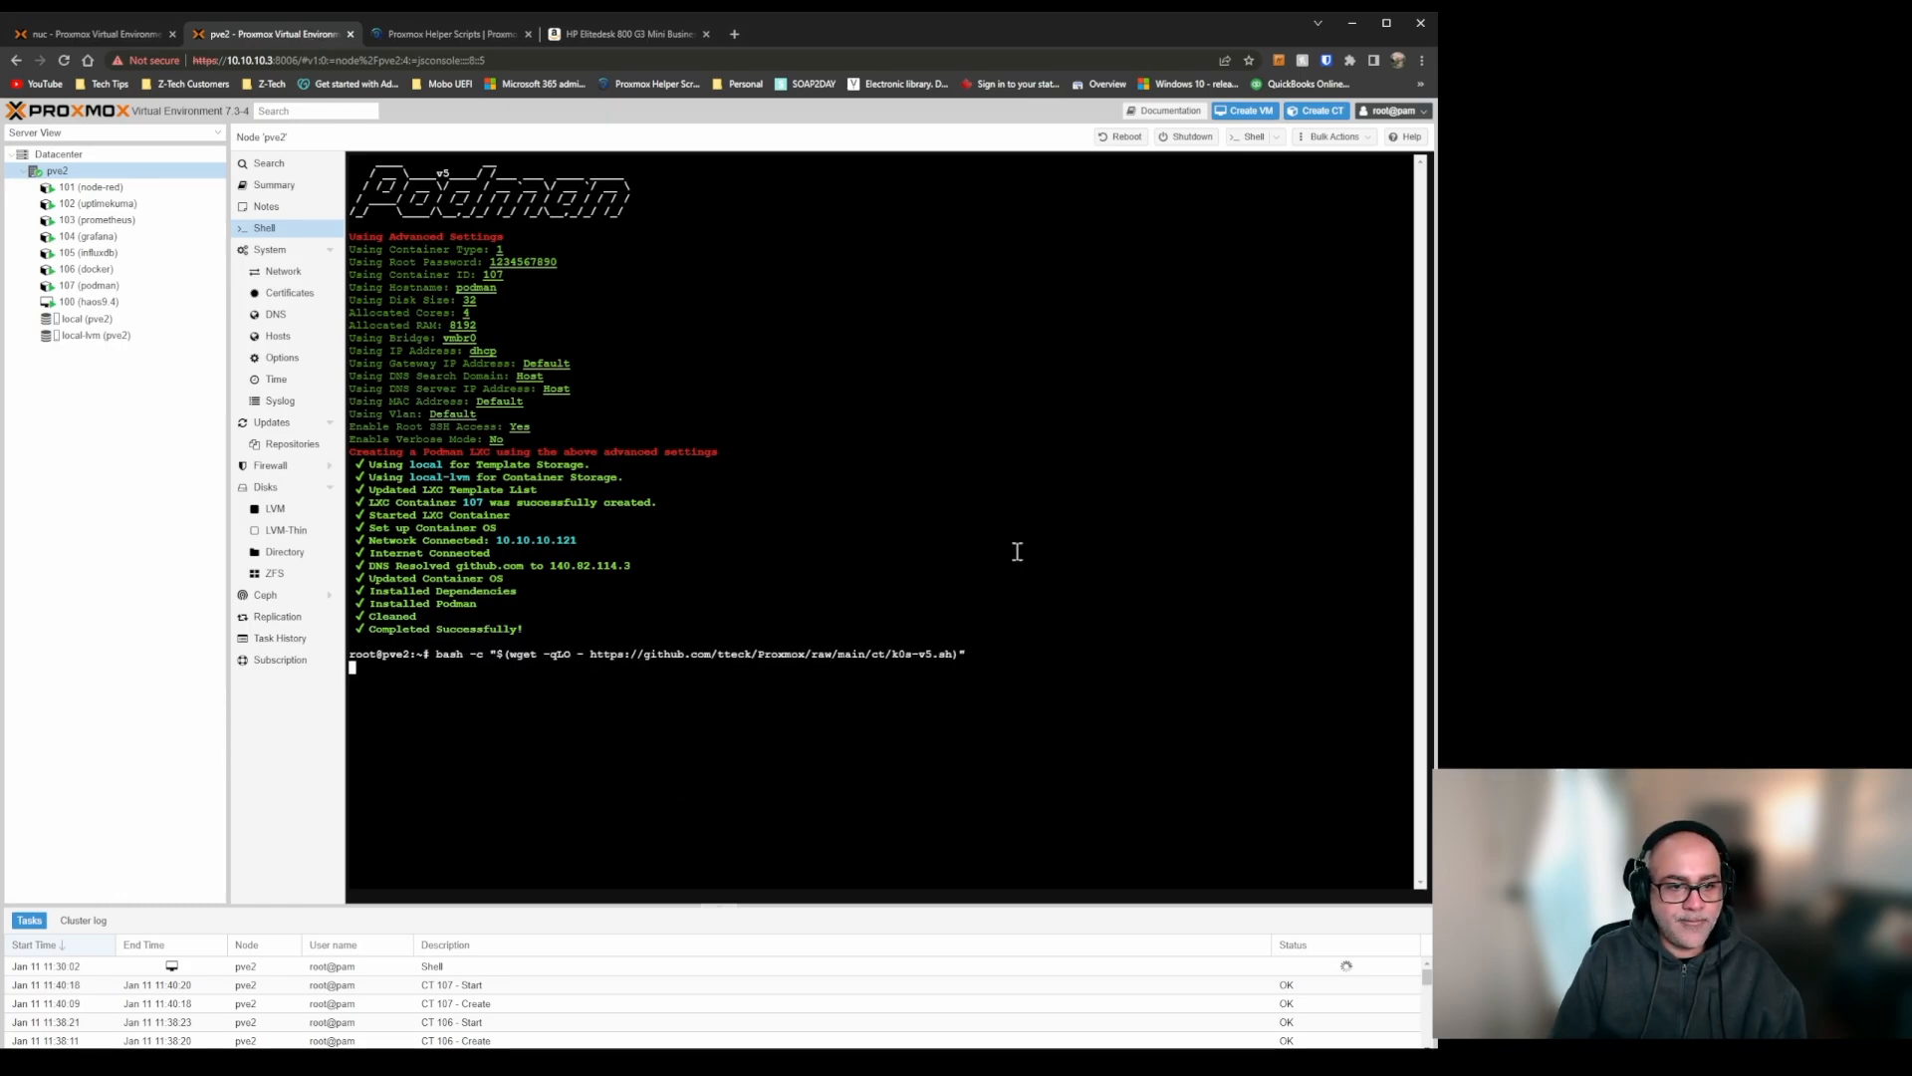
key(Return)
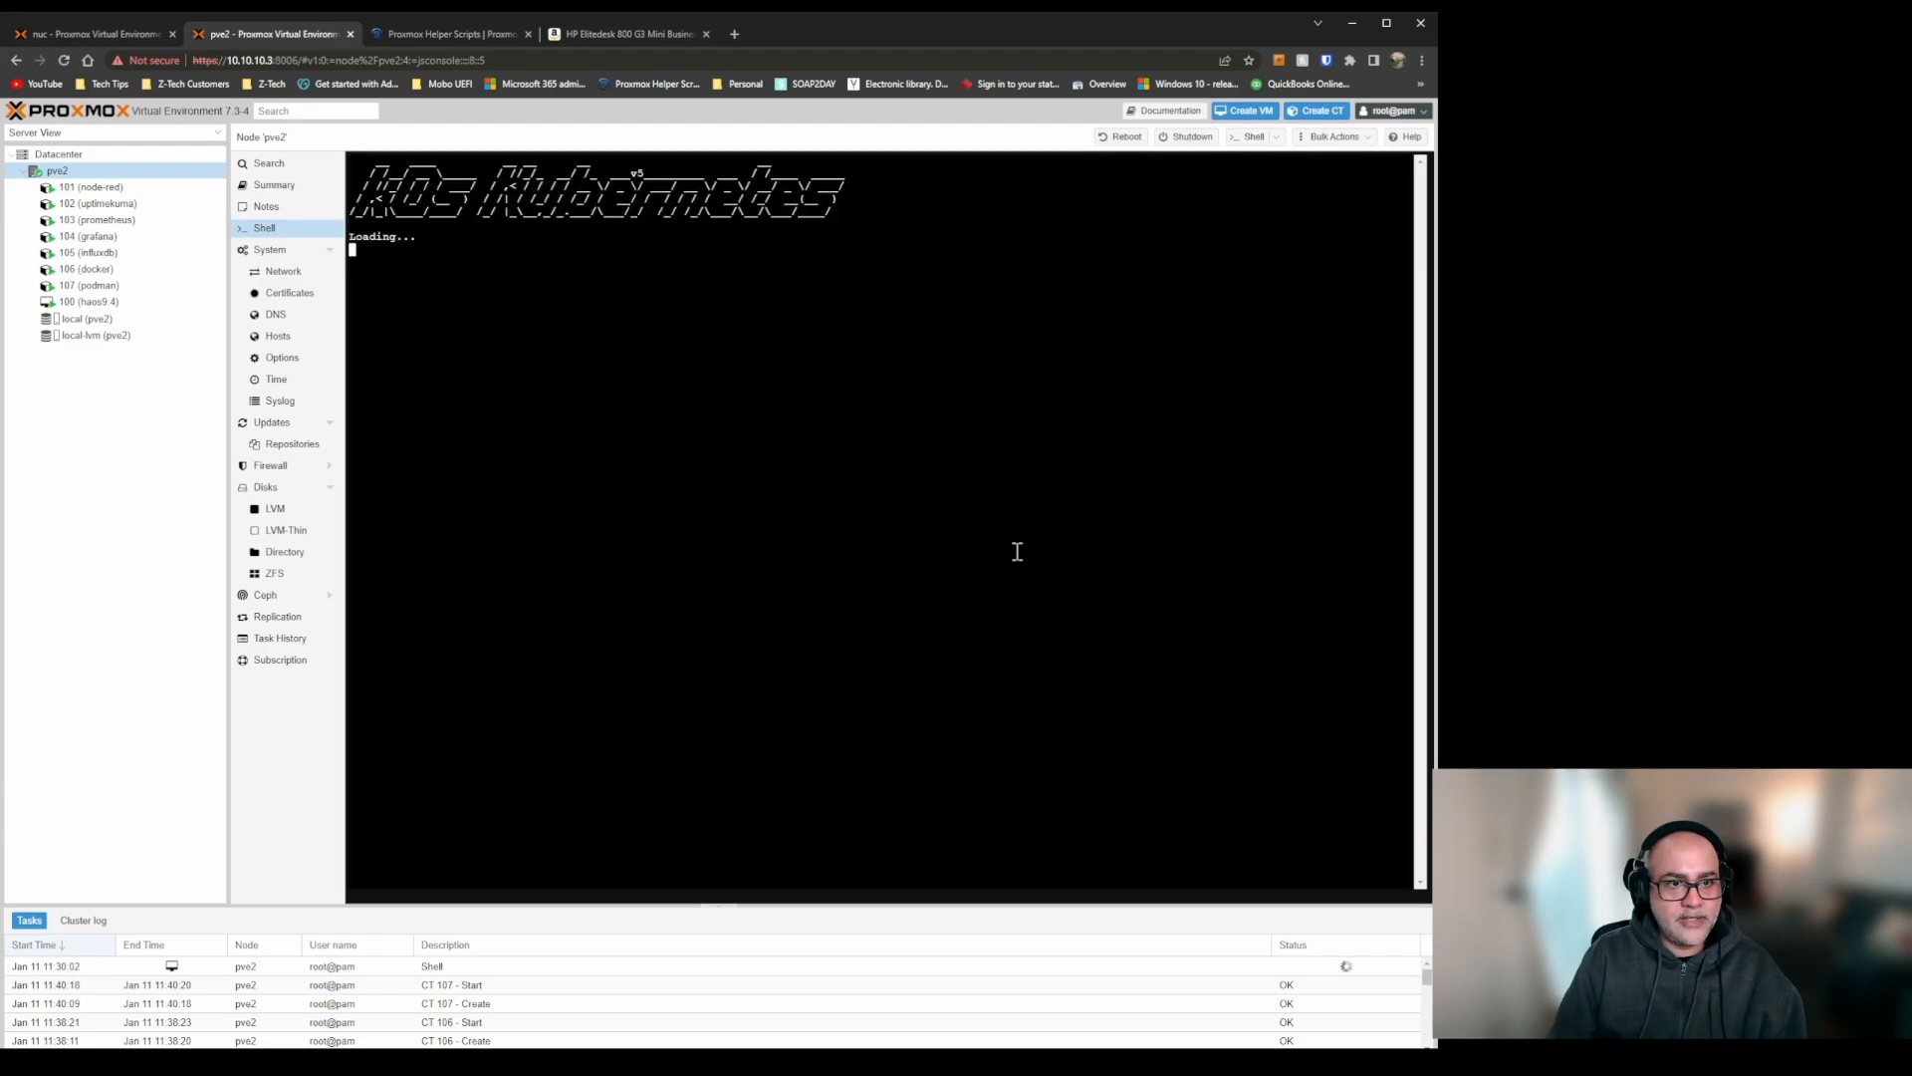
key(Return)
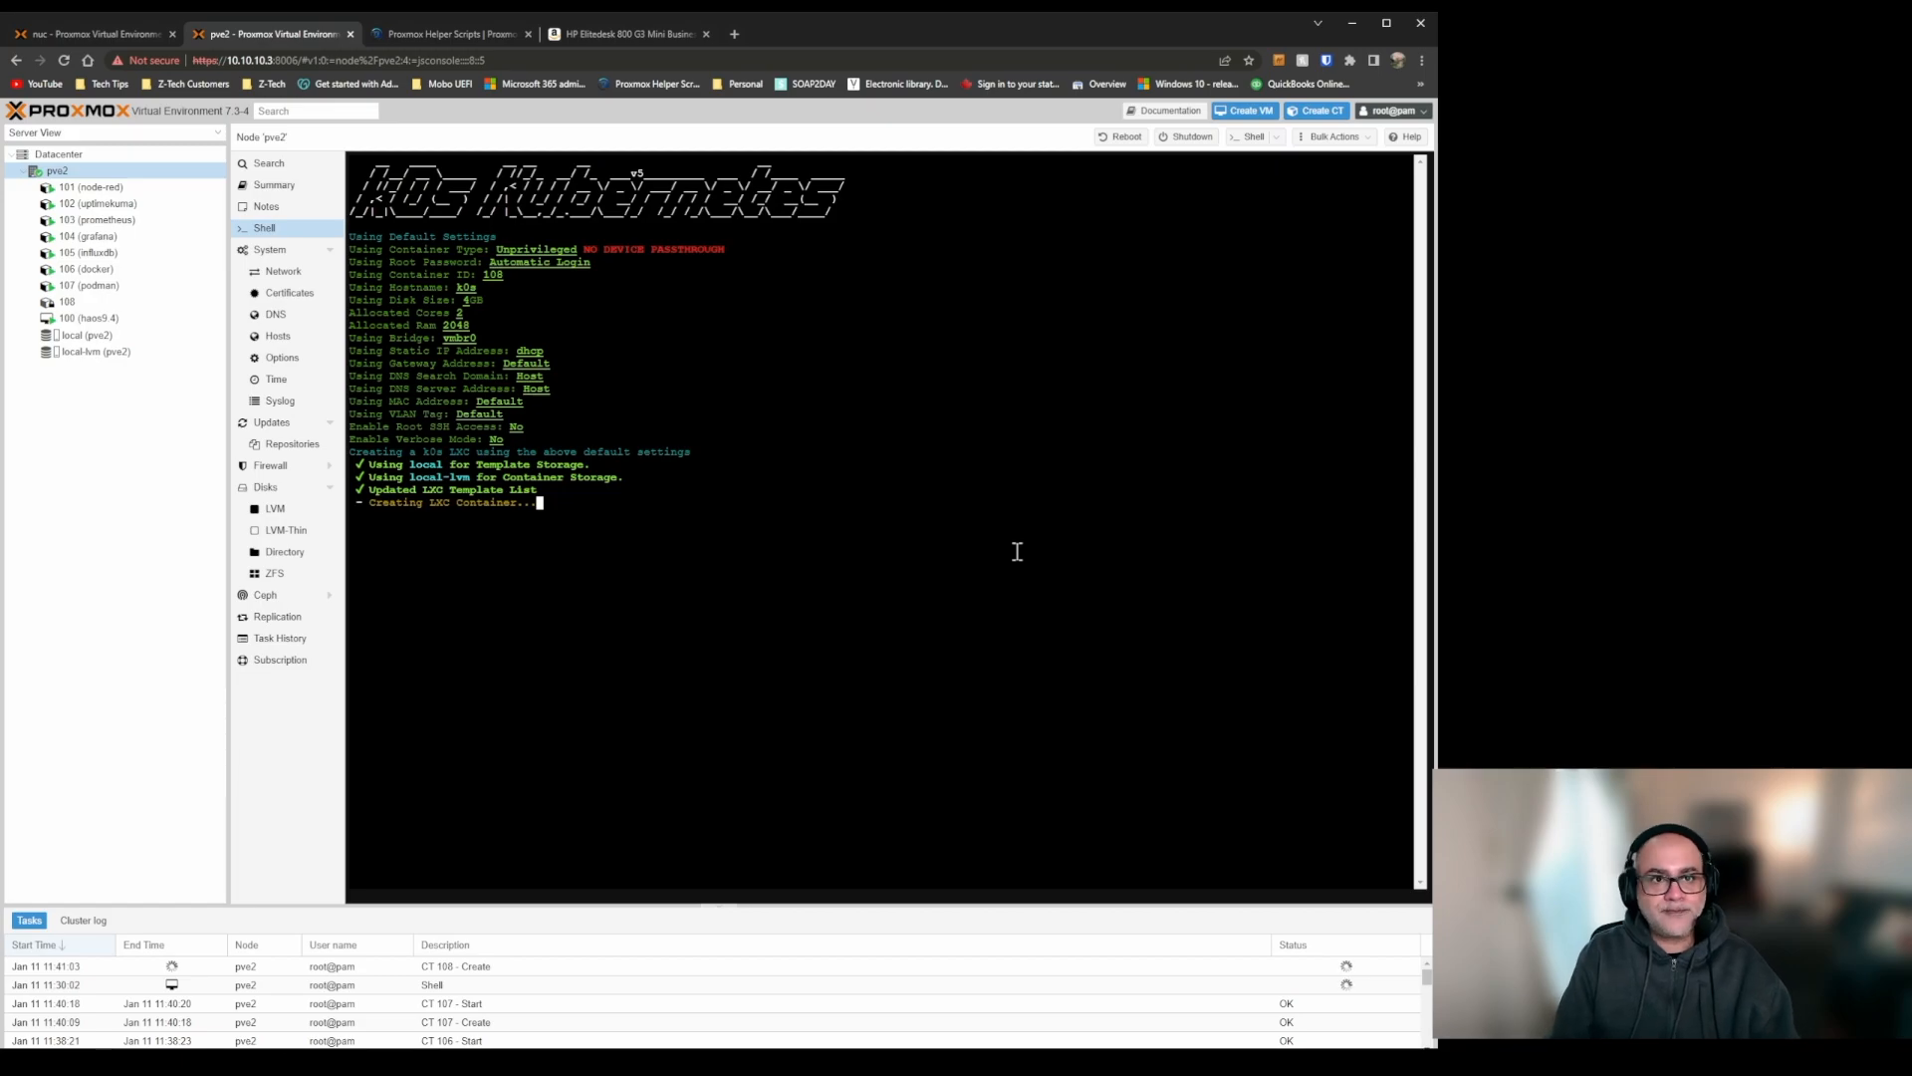
Return to Proxmox Helper Scripts, collapse the Docker - Kubernetes category and review the scripts listed under Operating System.
click(468, 38)
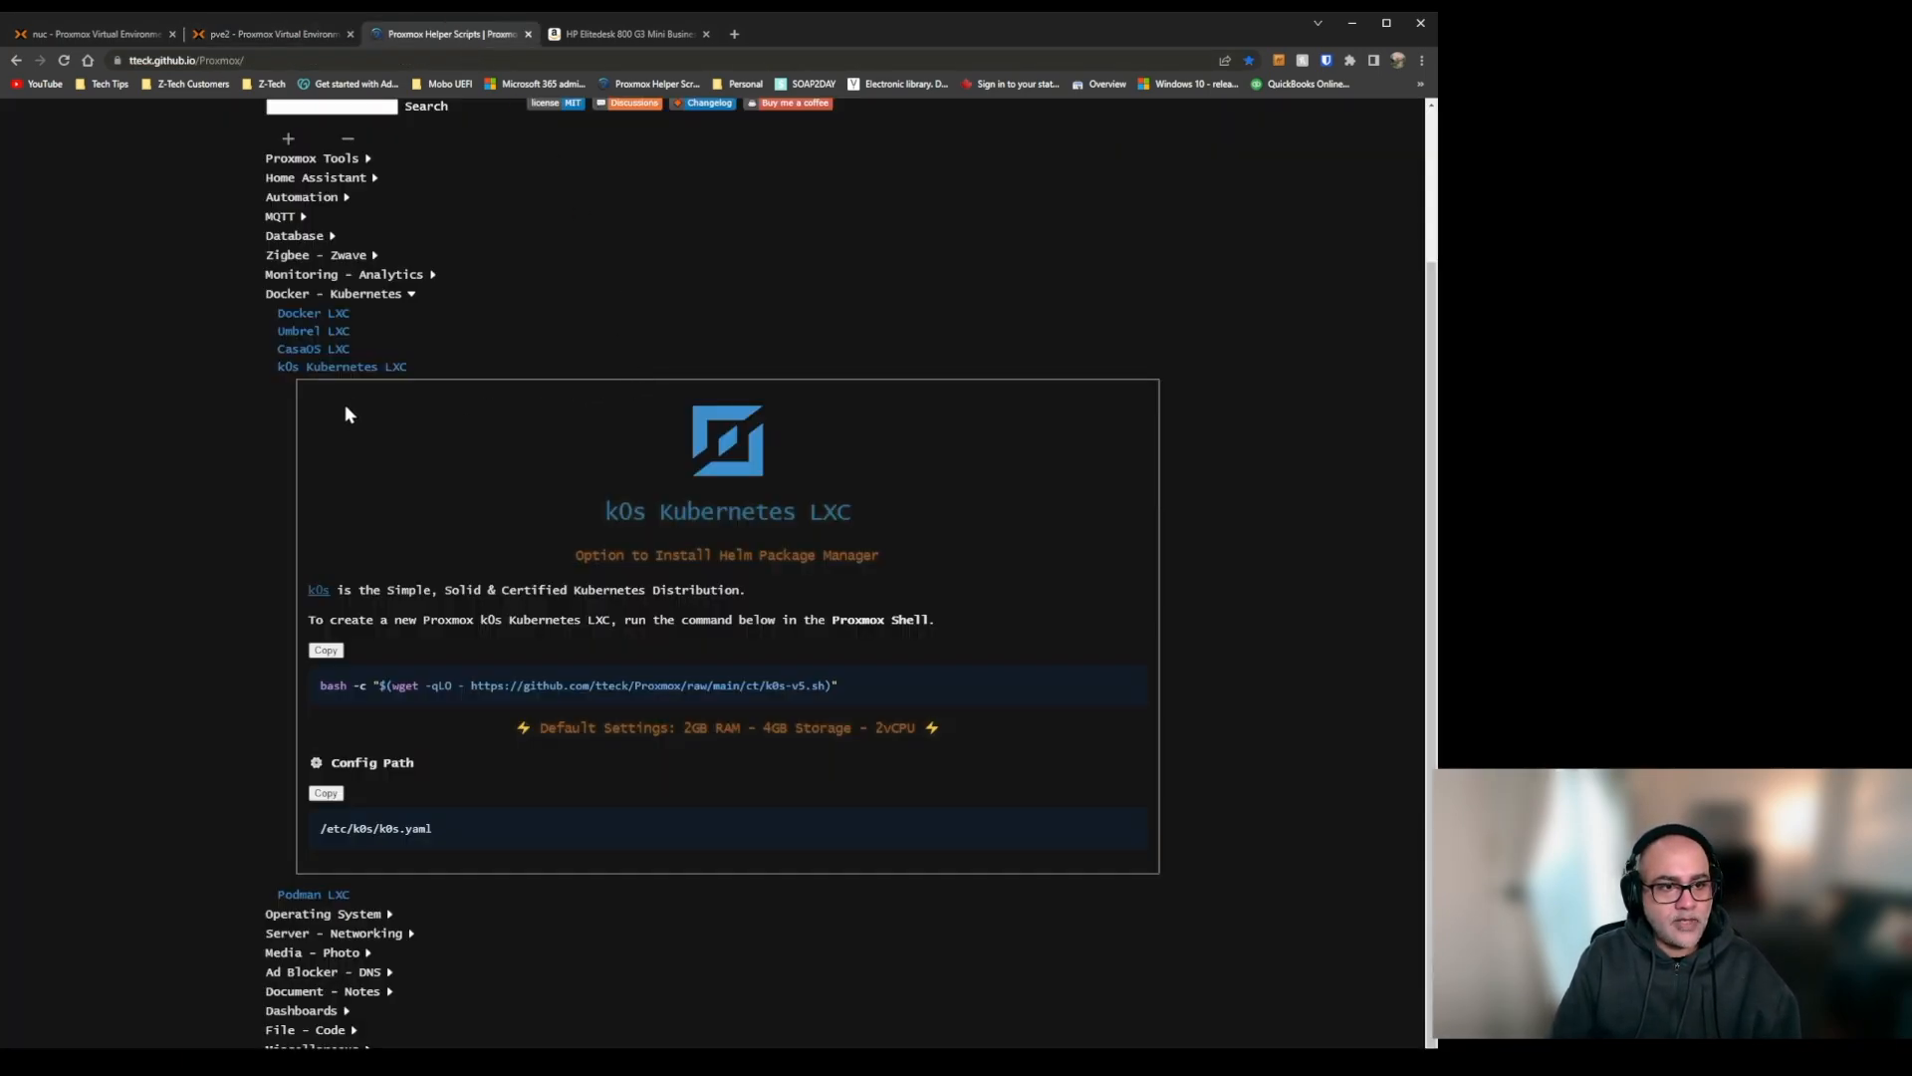
click(370, 368)
click(384, 480)
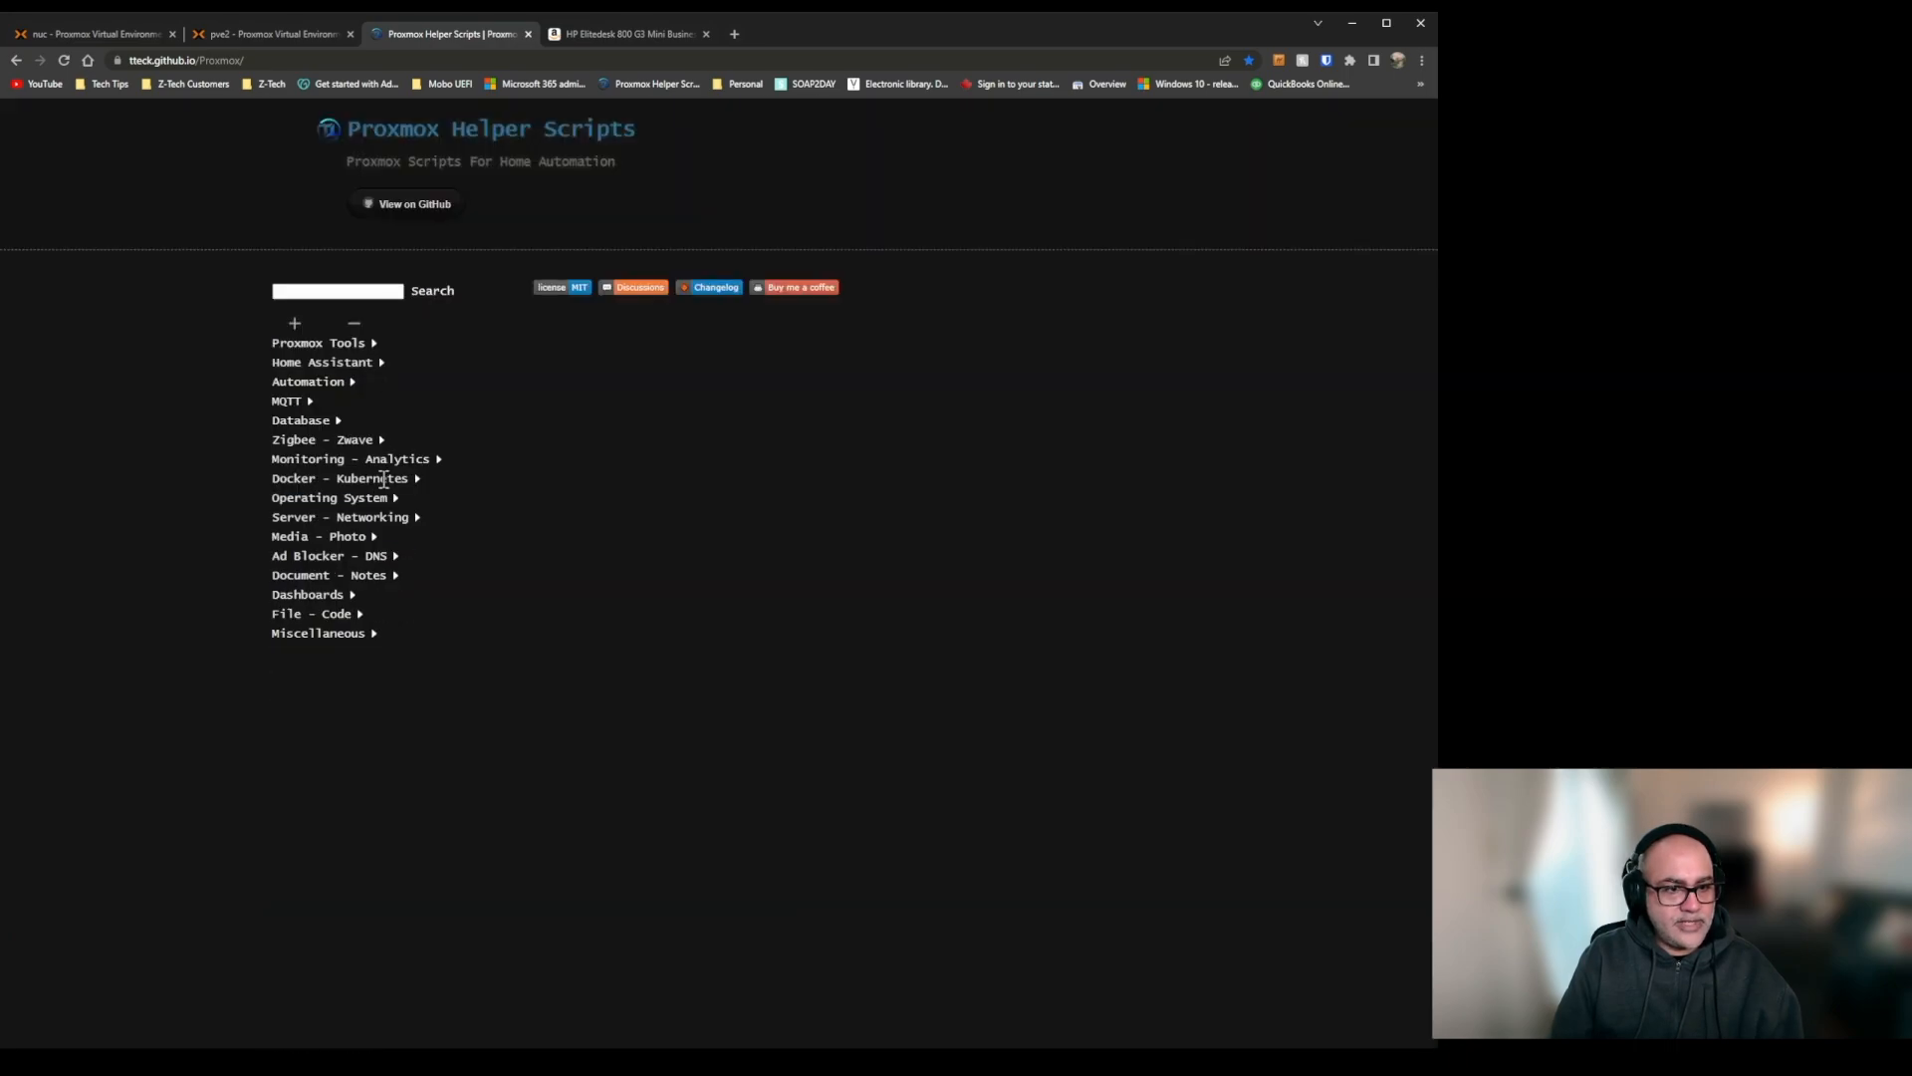
click(360, 499)
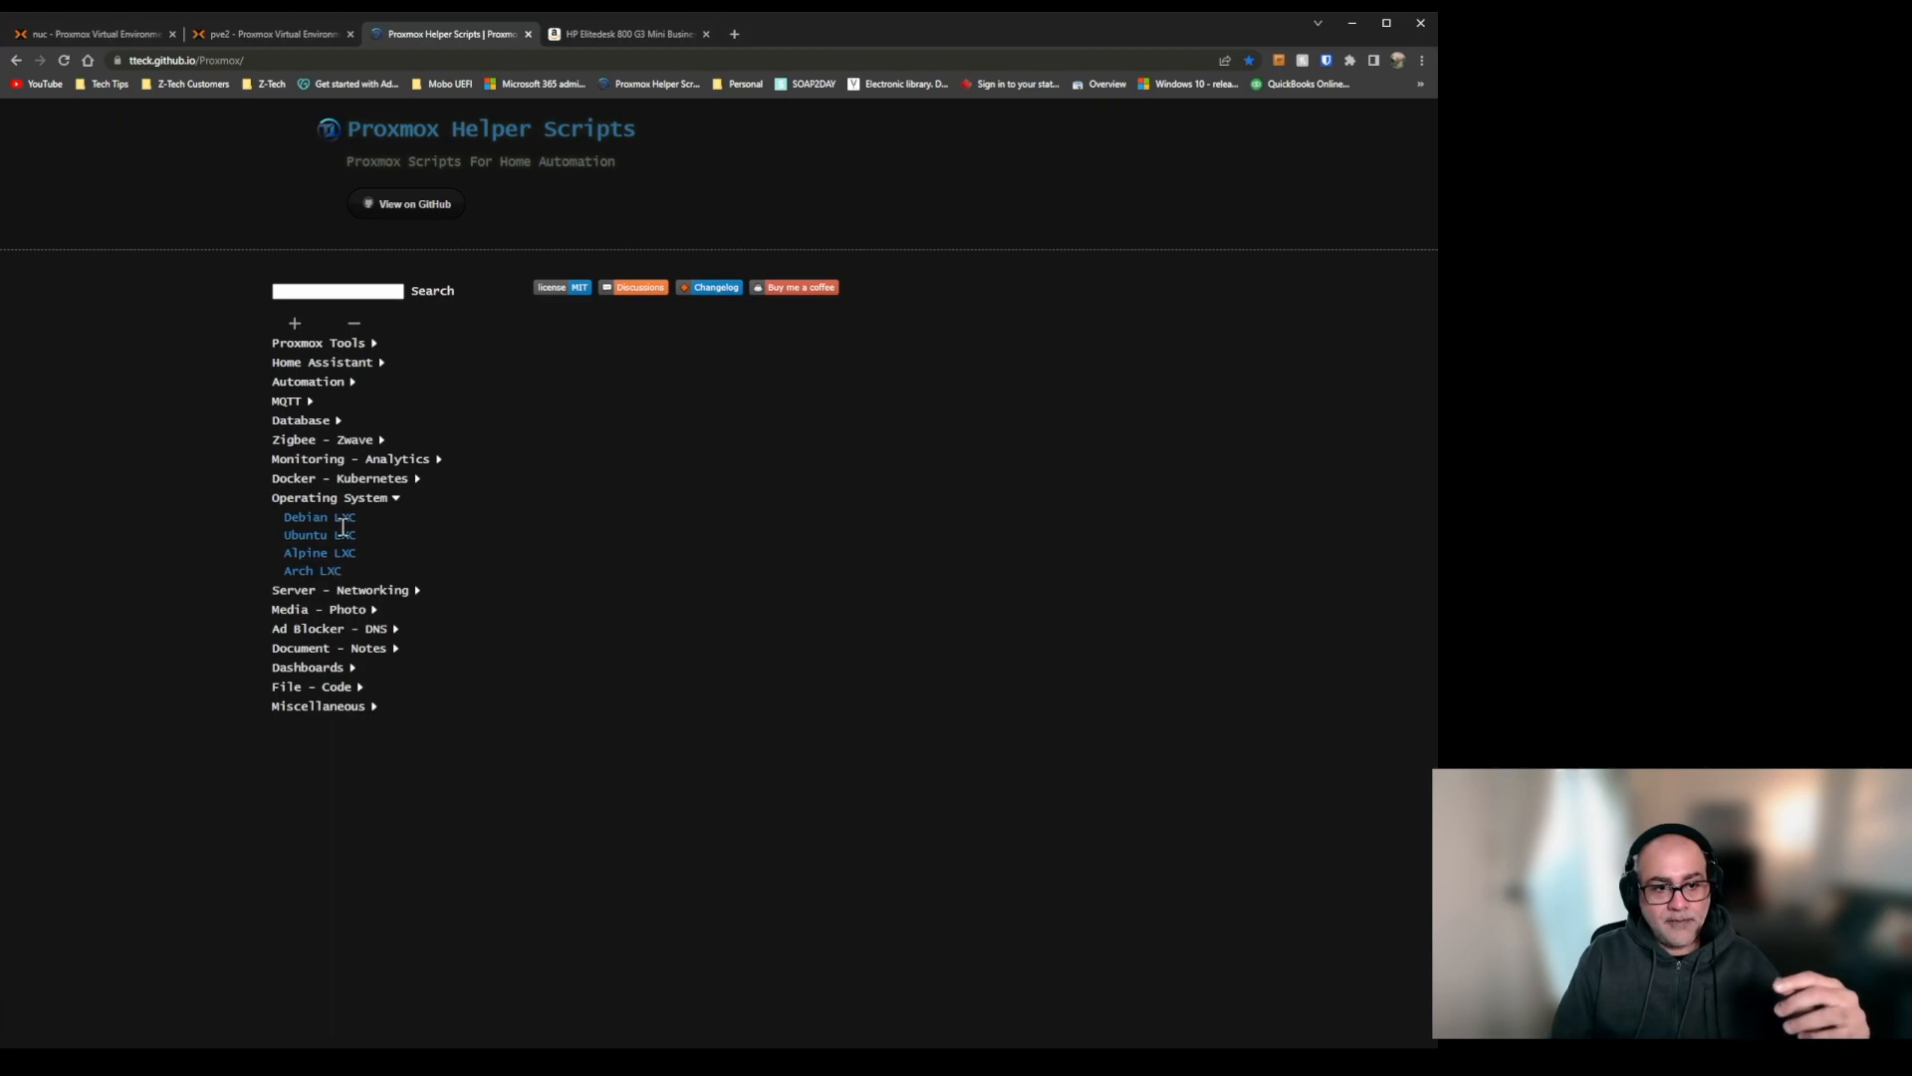
click(358, 499)
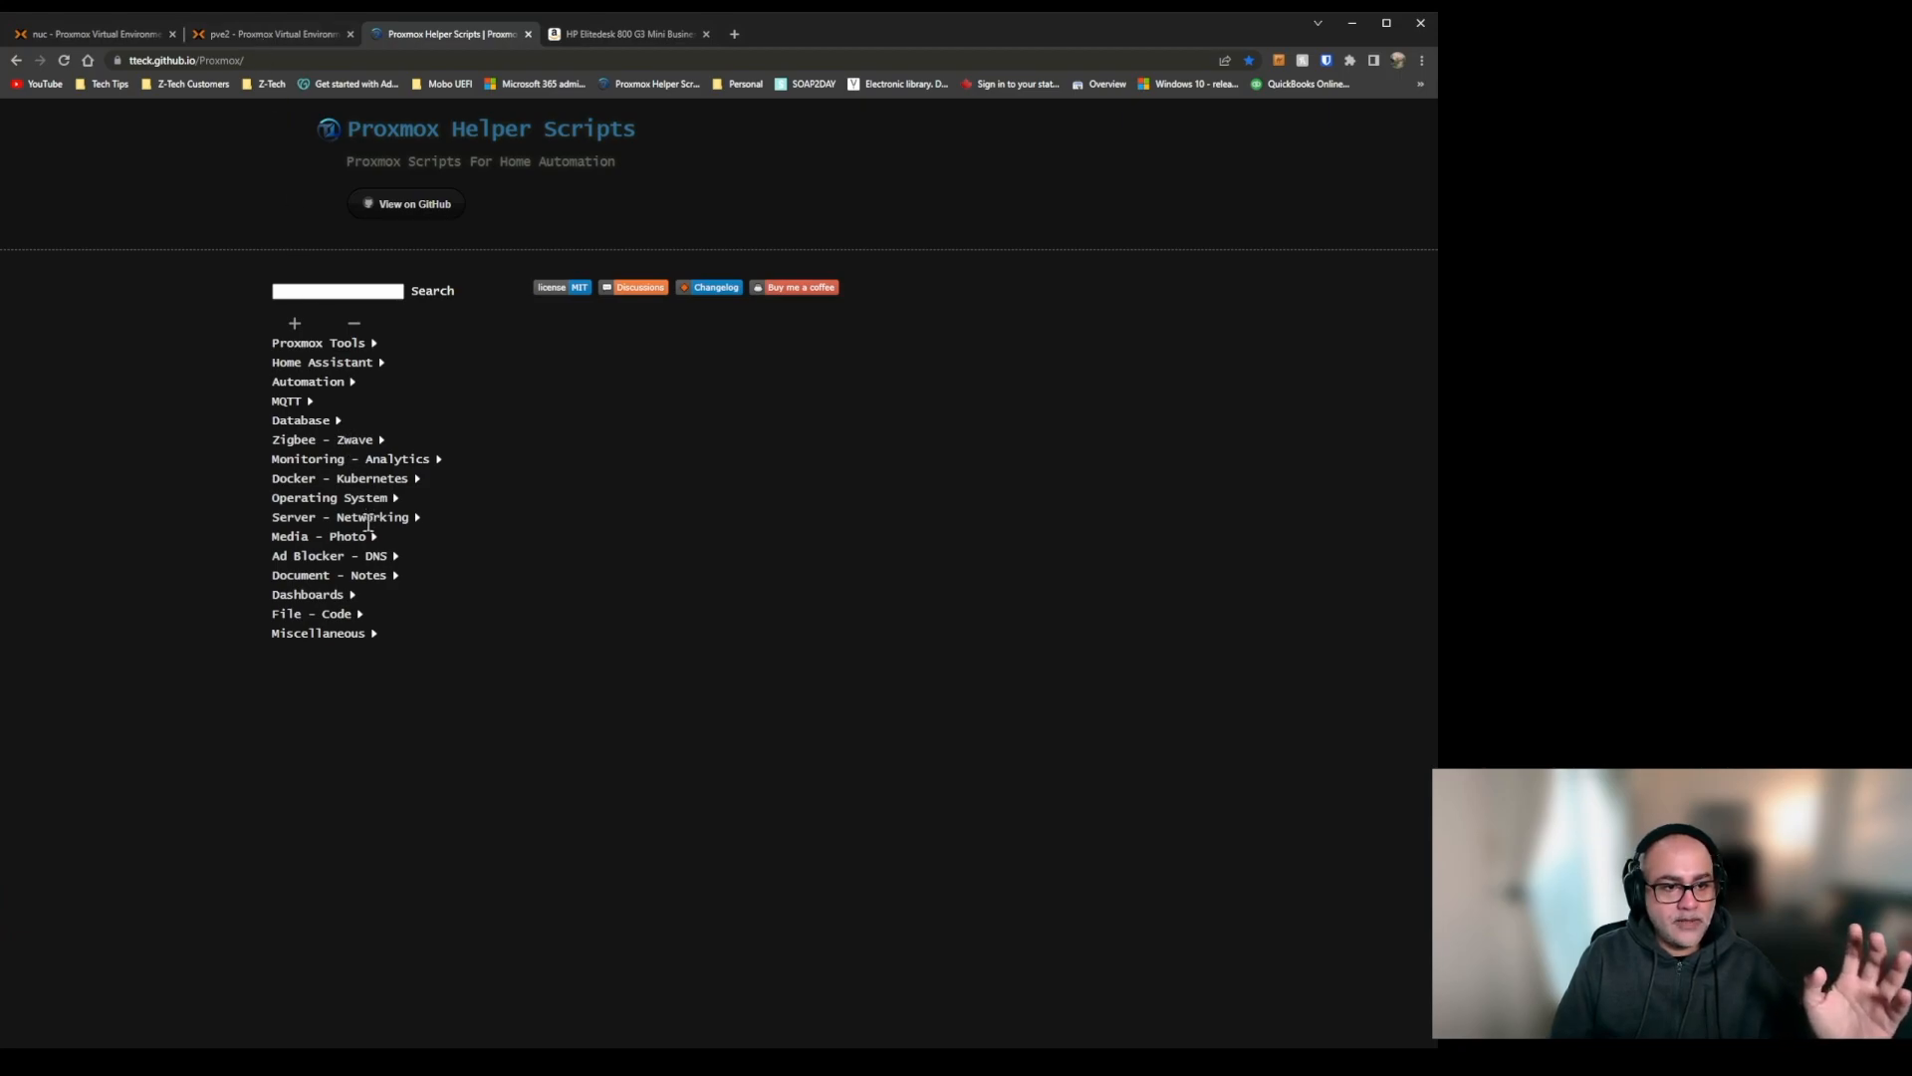
Expand the Server - Networking category and copy the install command from the Nginx Proxy Manager LXC entry.
click(369, 518)
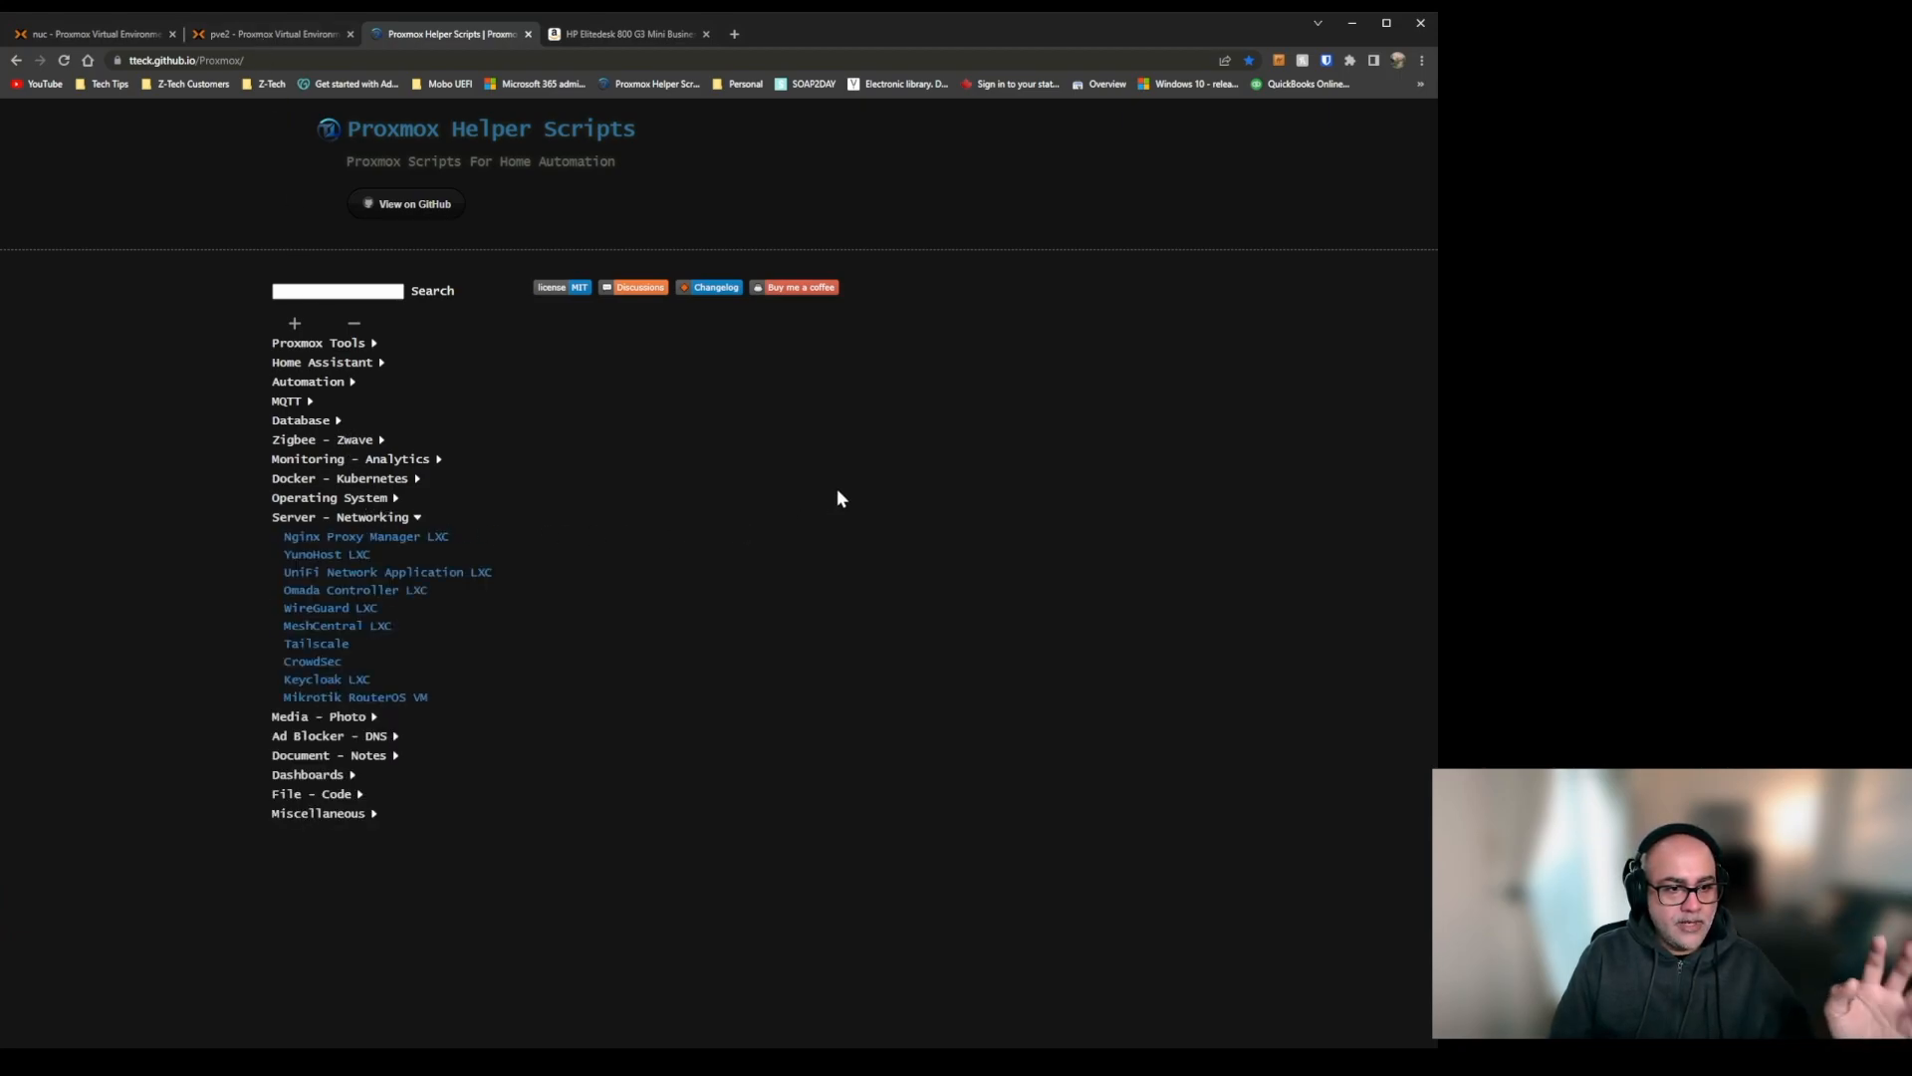
click(432, 536)
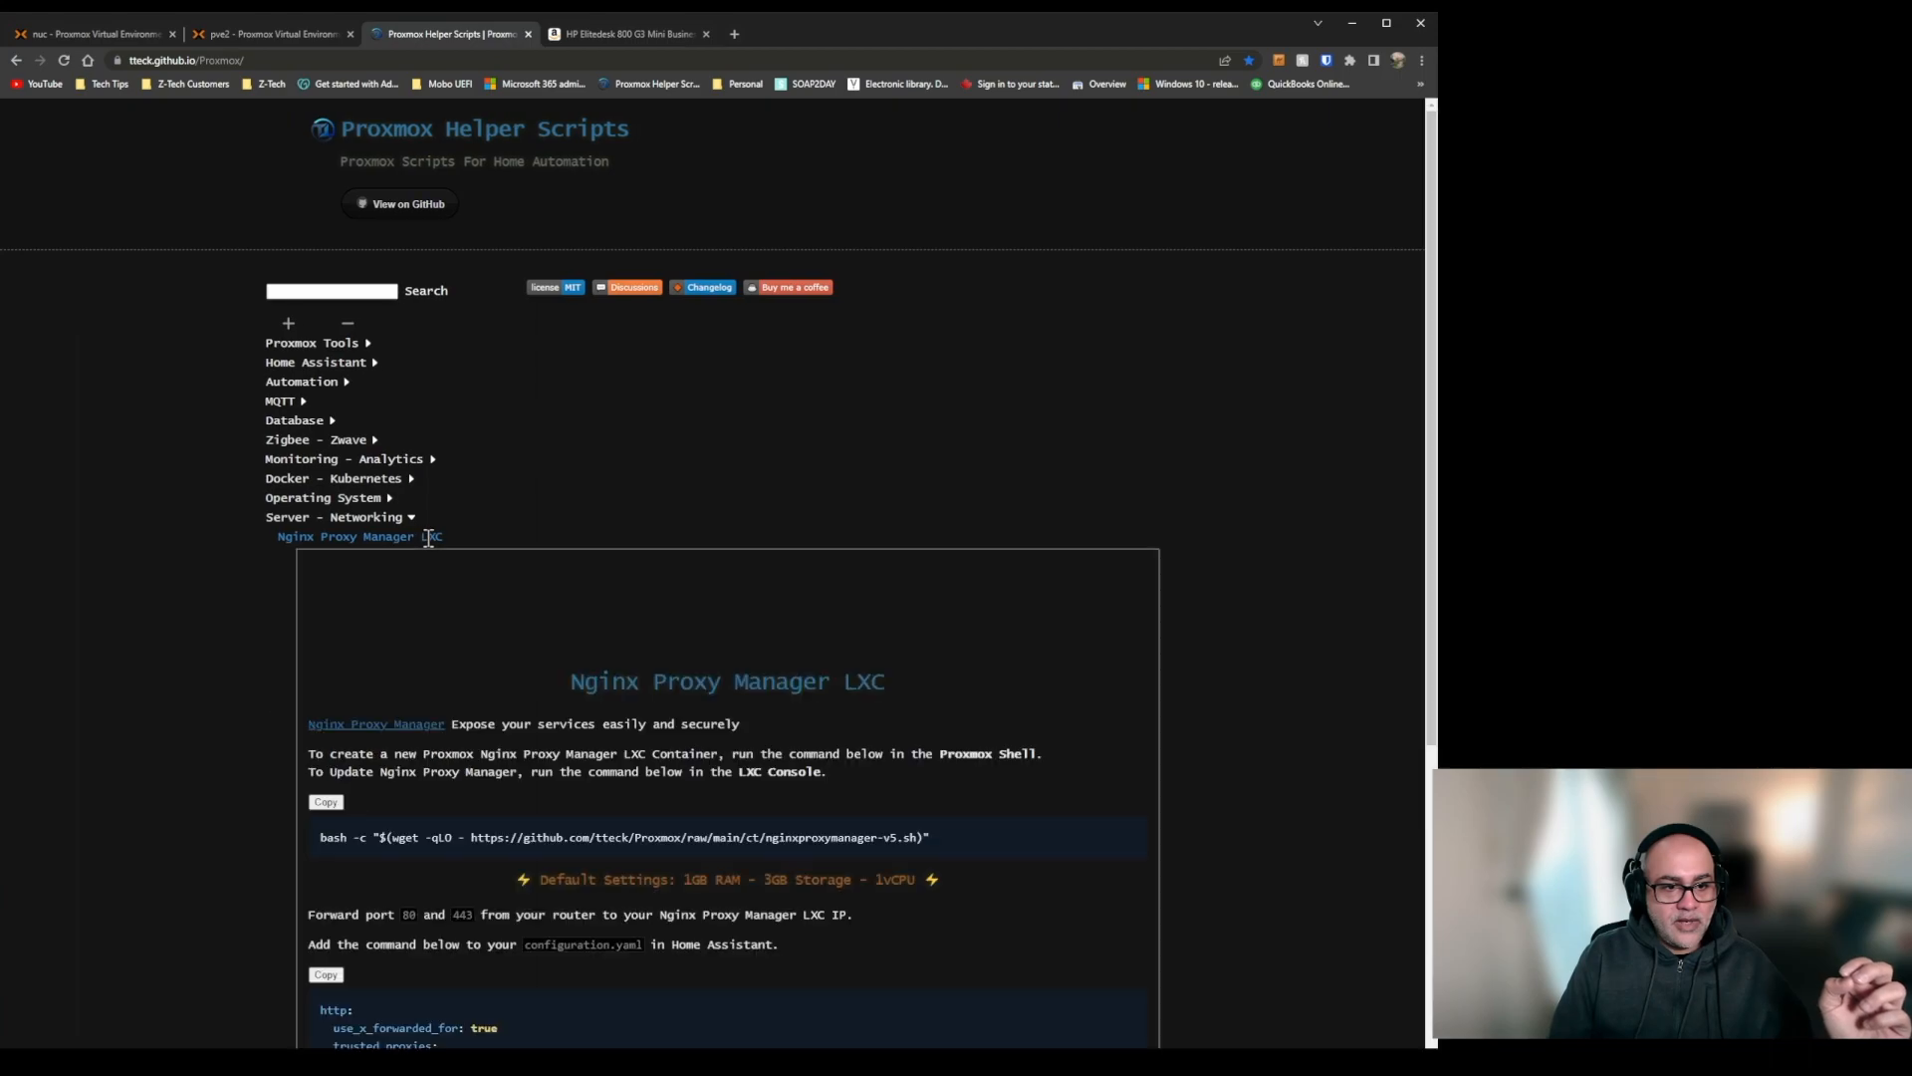
scroll(911, 583, down, 3)
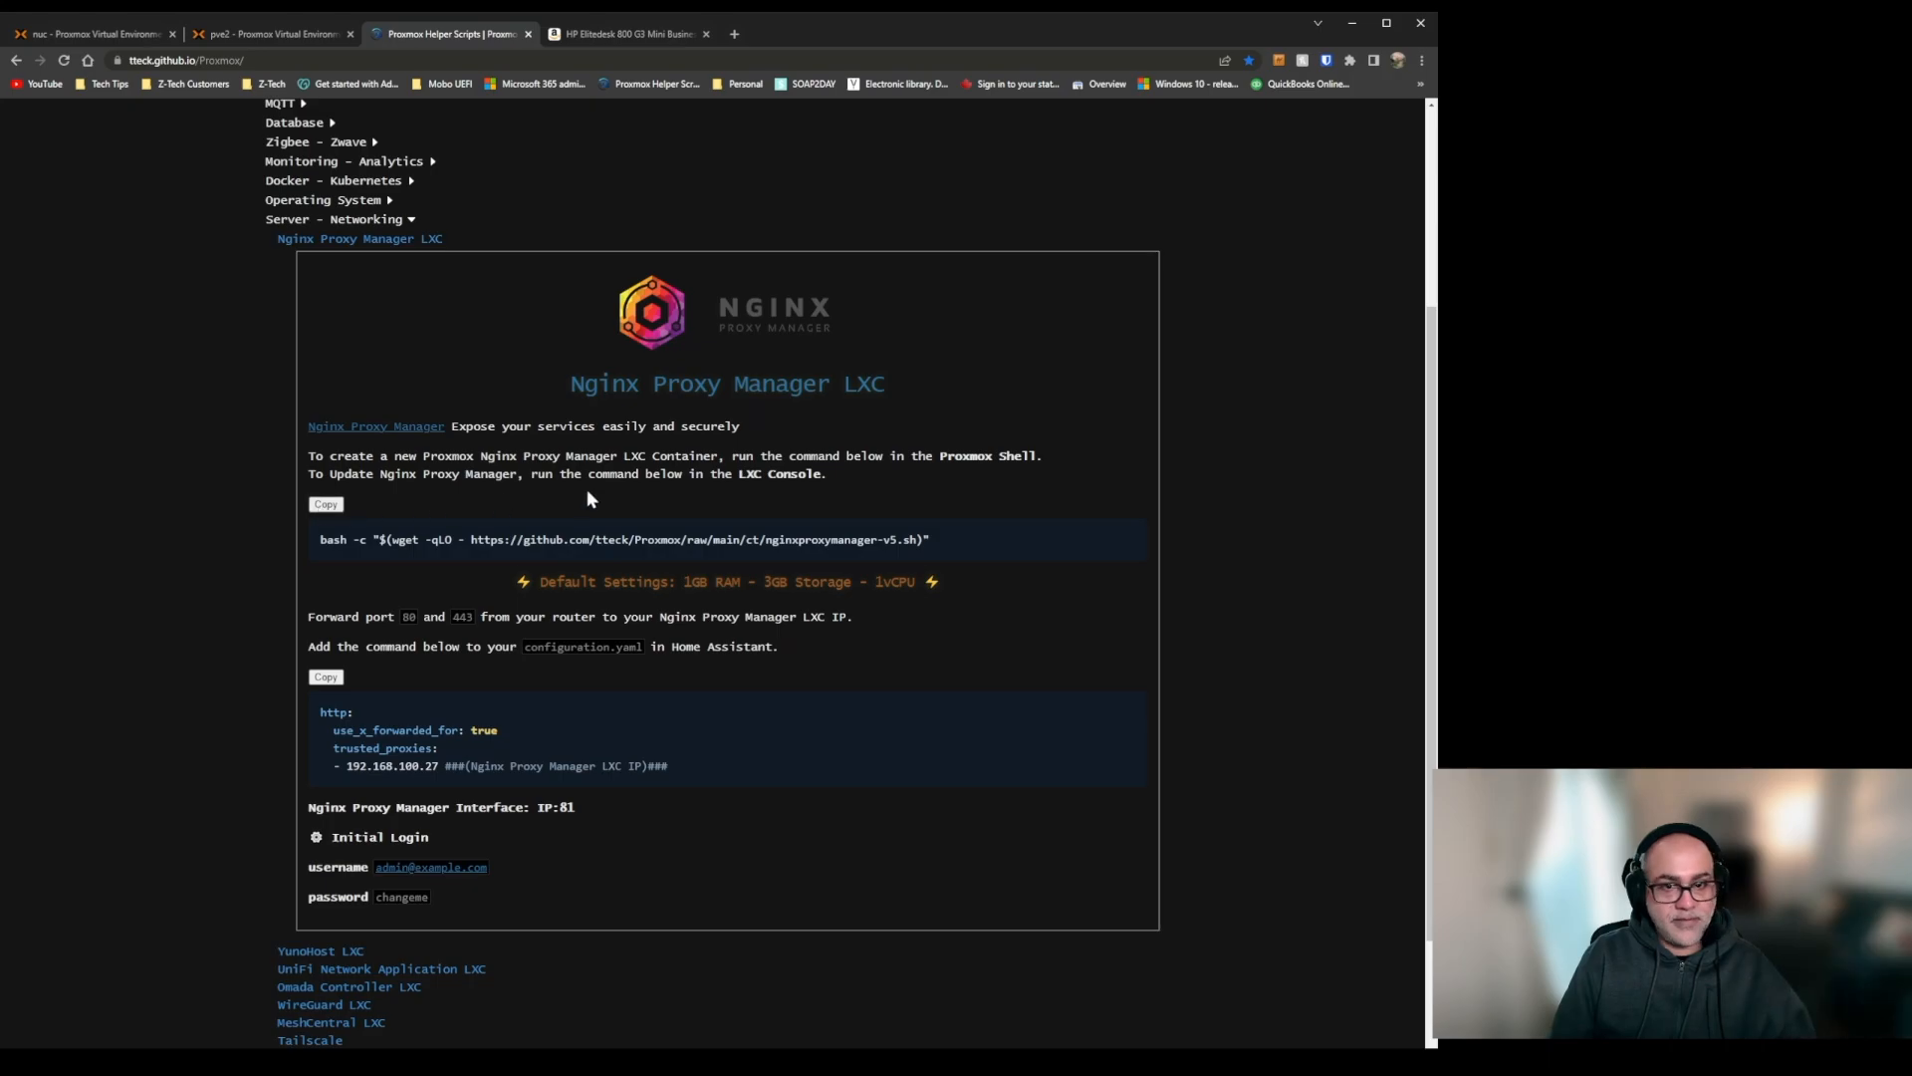
Return to the pve2 shell and answer y to add Helm Package Manager to the k0s container.
click(287, 34)
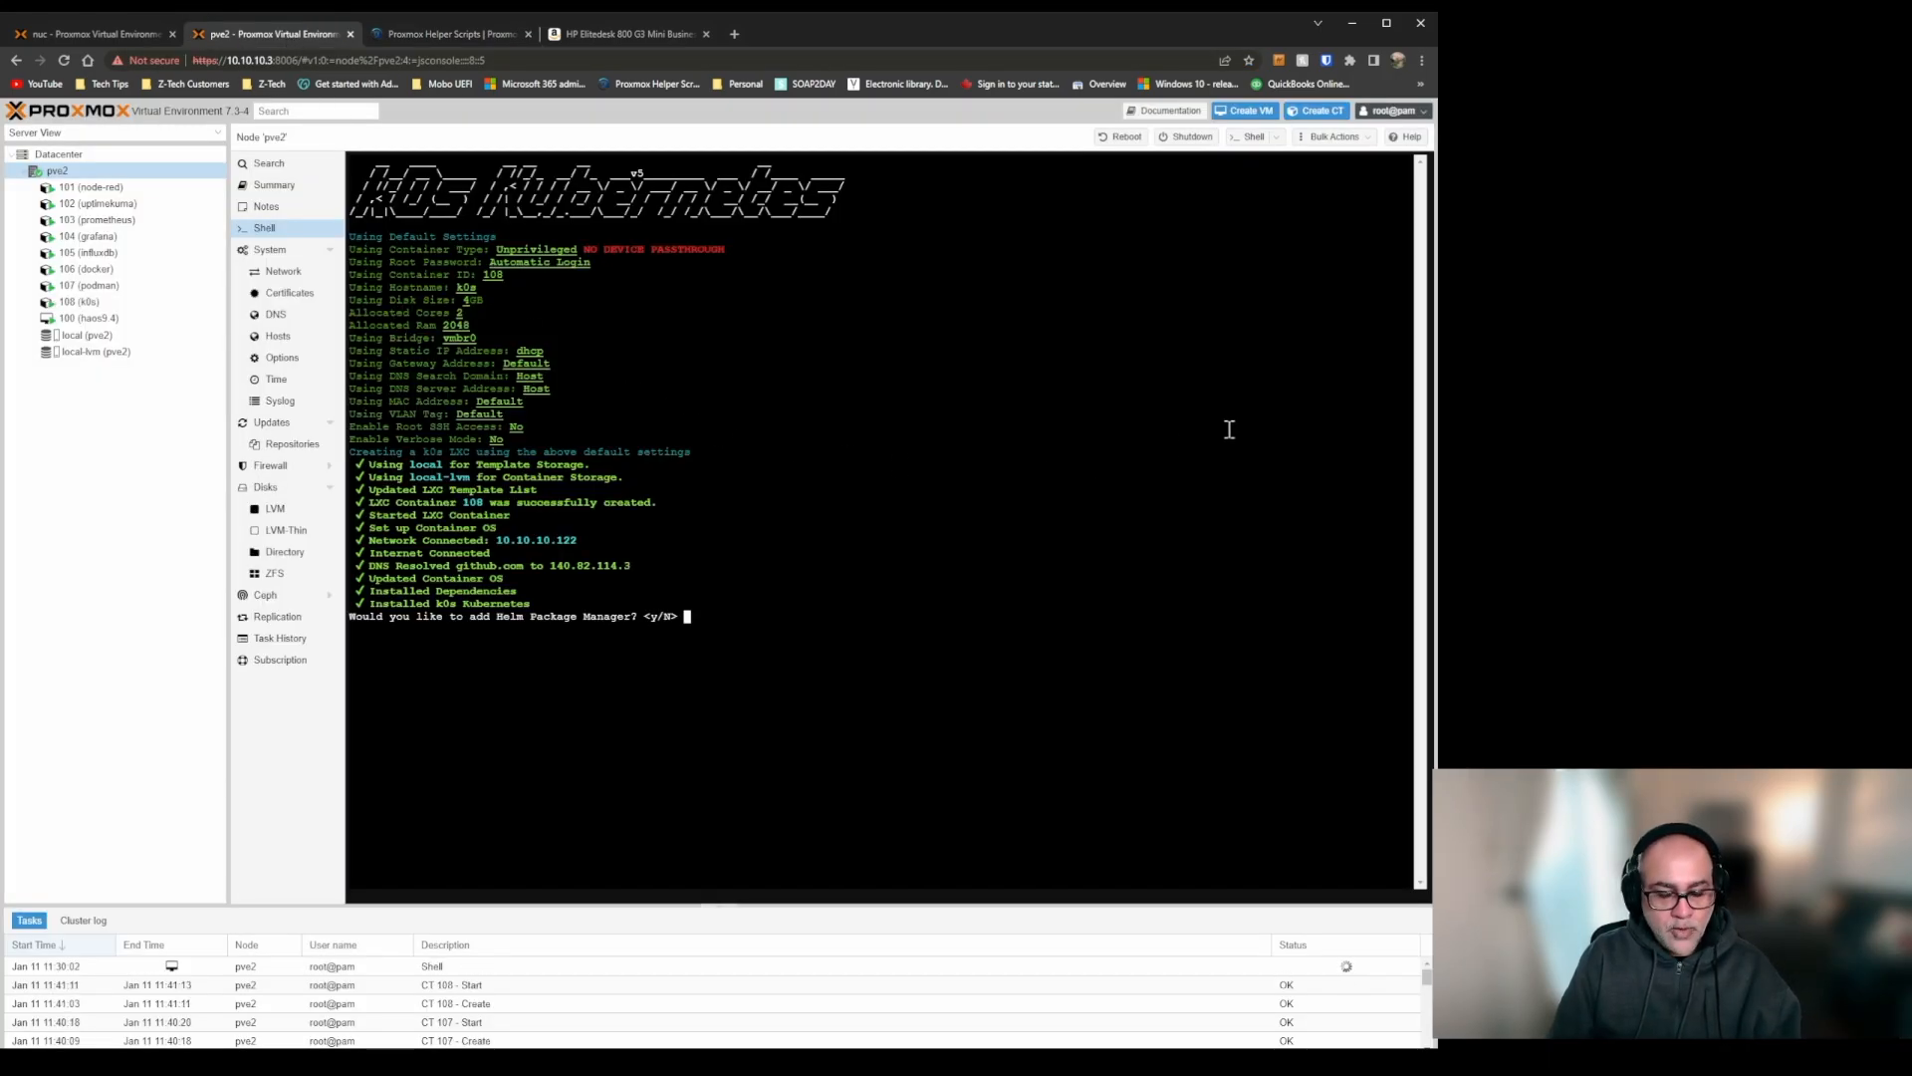
text(y)
key(Return)
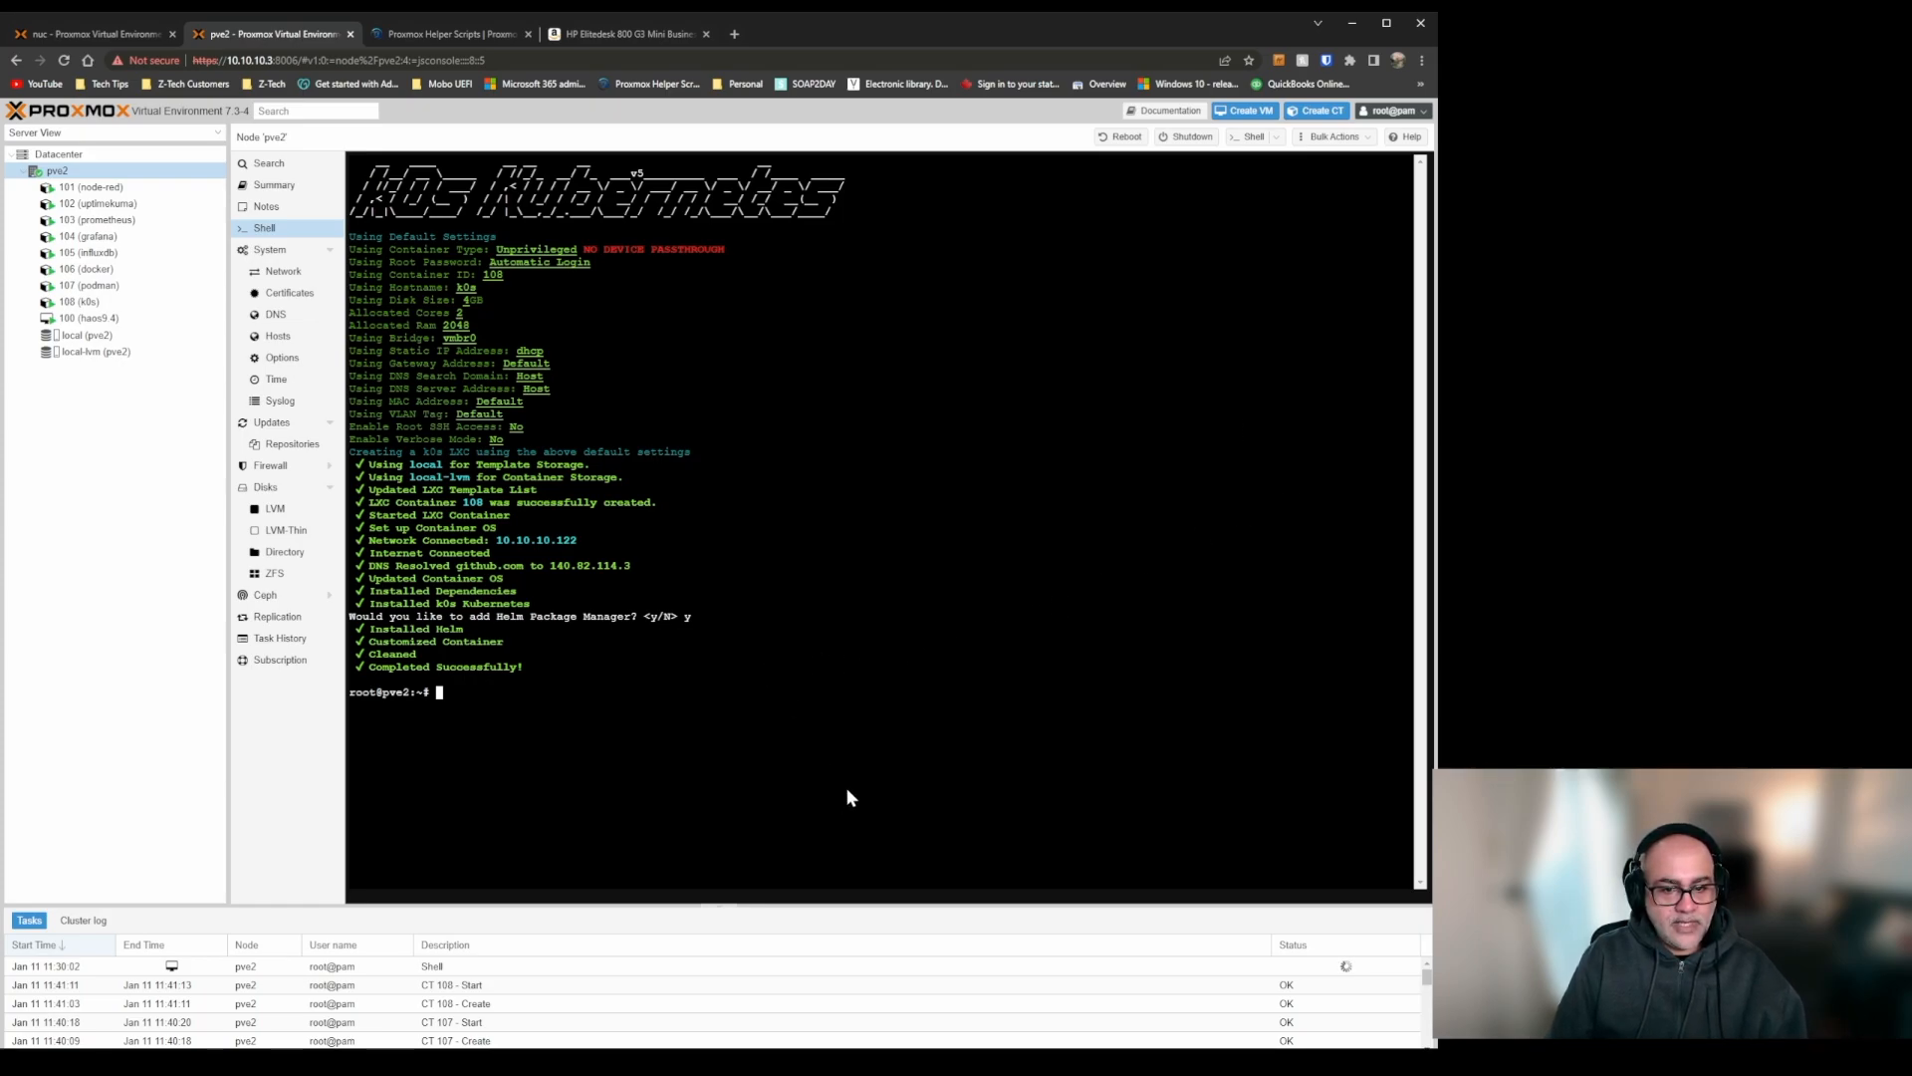
Run the copied Nginx Proxy Manager script and create the LXC with the default settings.
text(bash -c "$(wget -qLO - https://github.com/tteck/Proxmox/raw/main/ct/nginxproxymanager-v5.sh)")
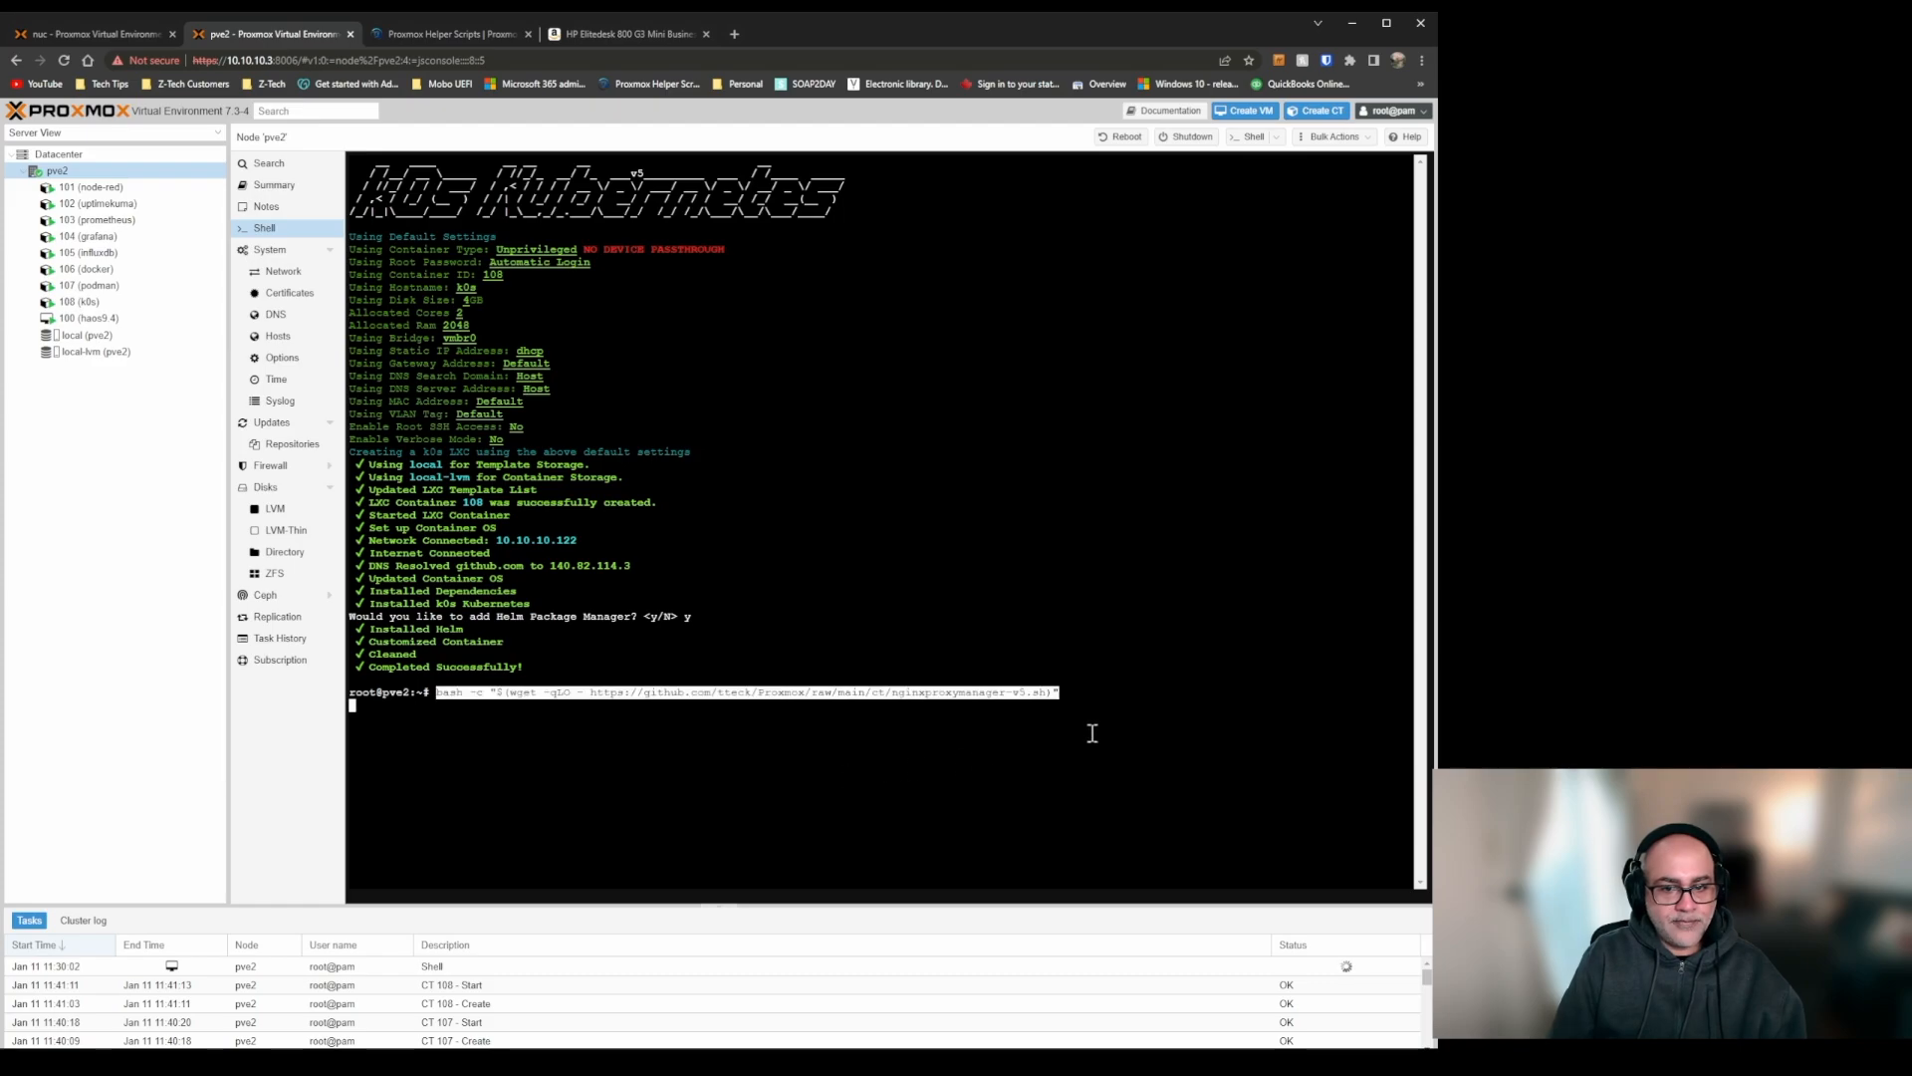
key(Return)
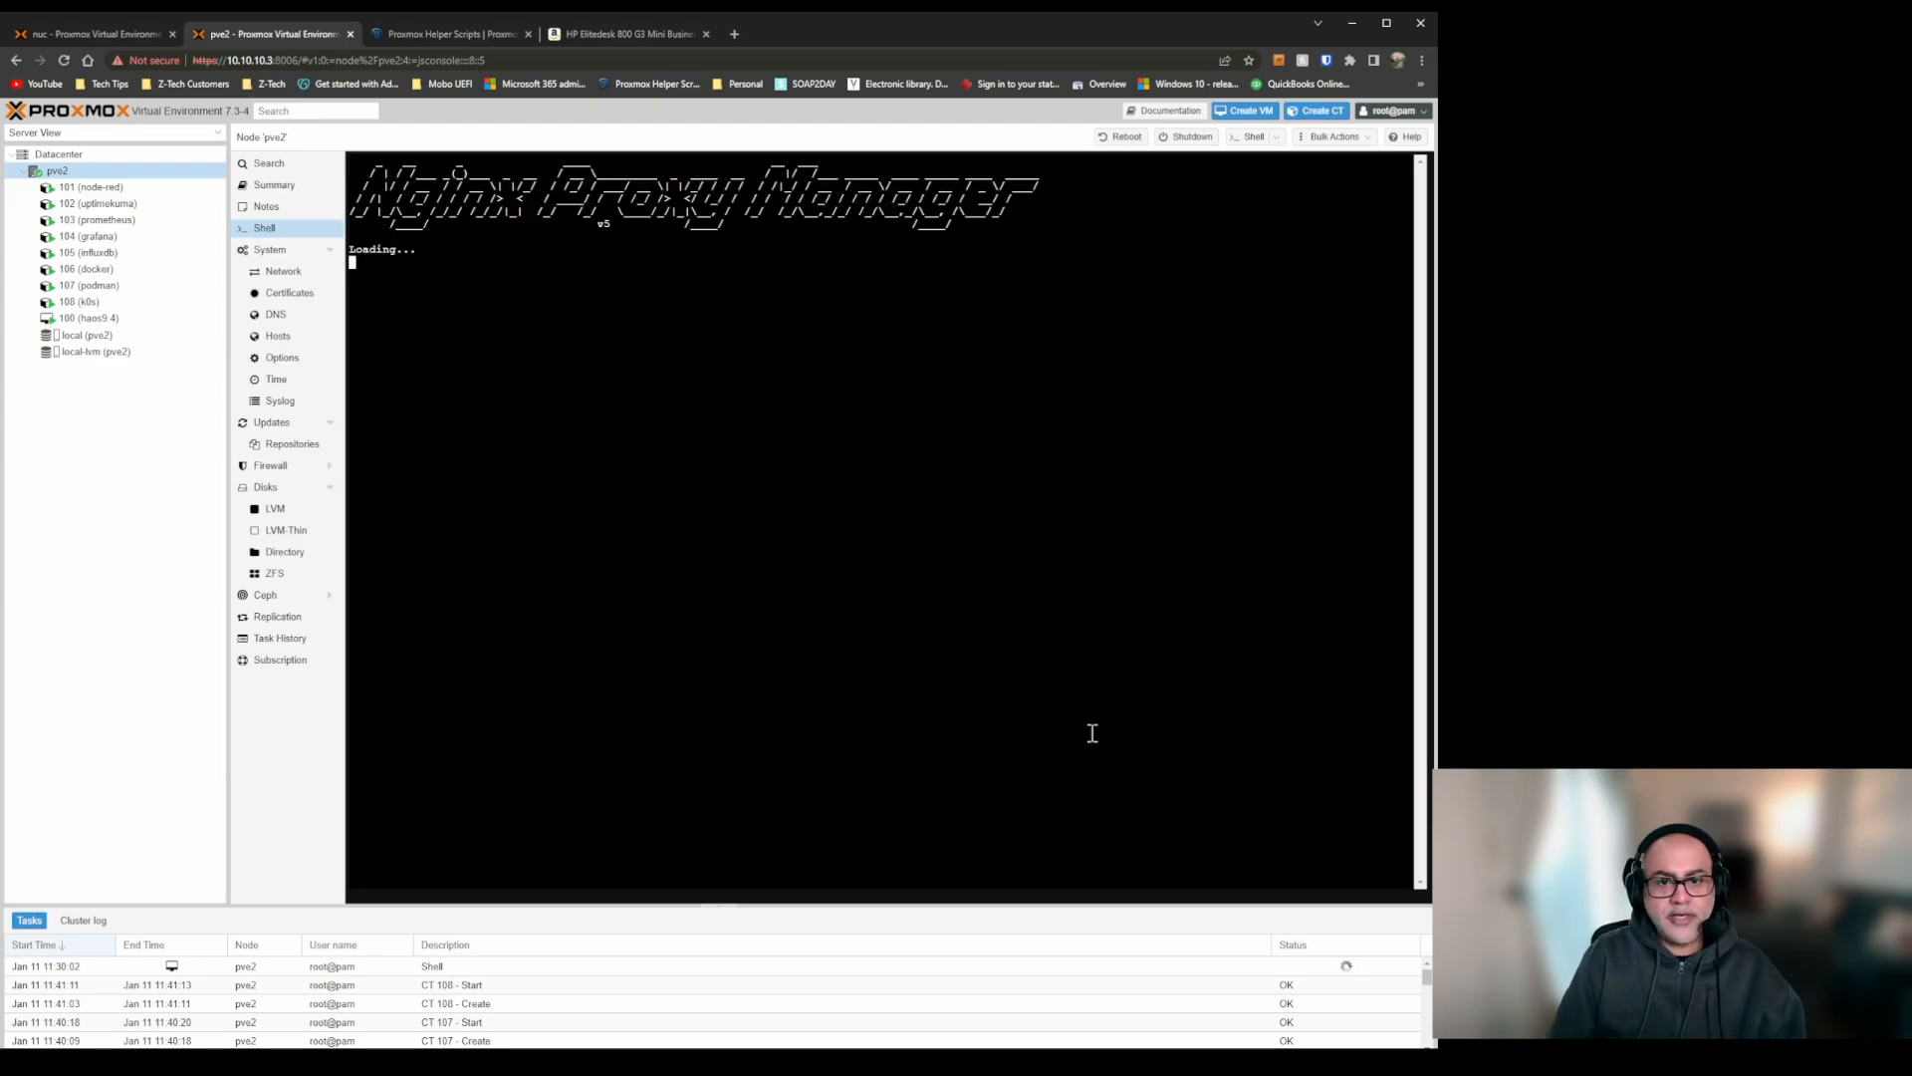
key(Return)
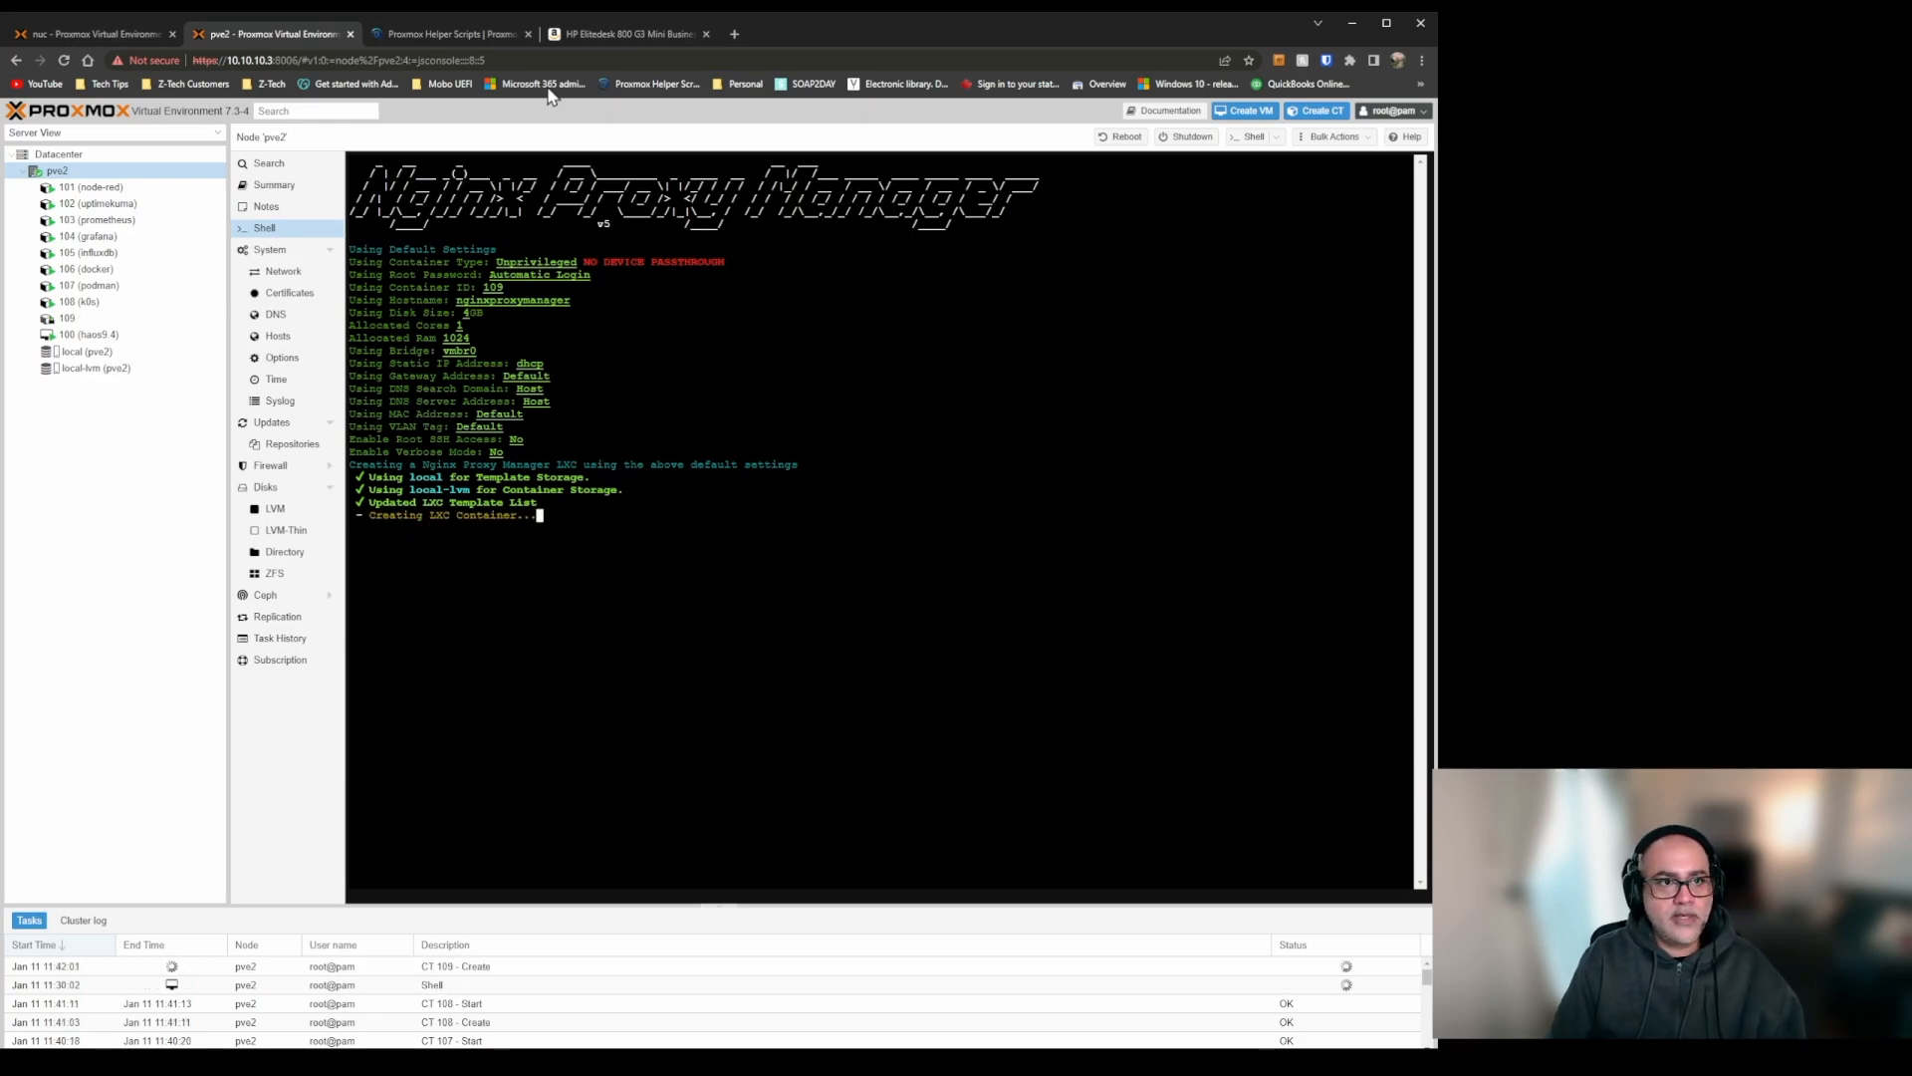
Return to Proxmox Helper Scripts, collapse the Nginx Proxy Manager entry and copy the install command from the WireGuard LXC entry.
click(493, 38)
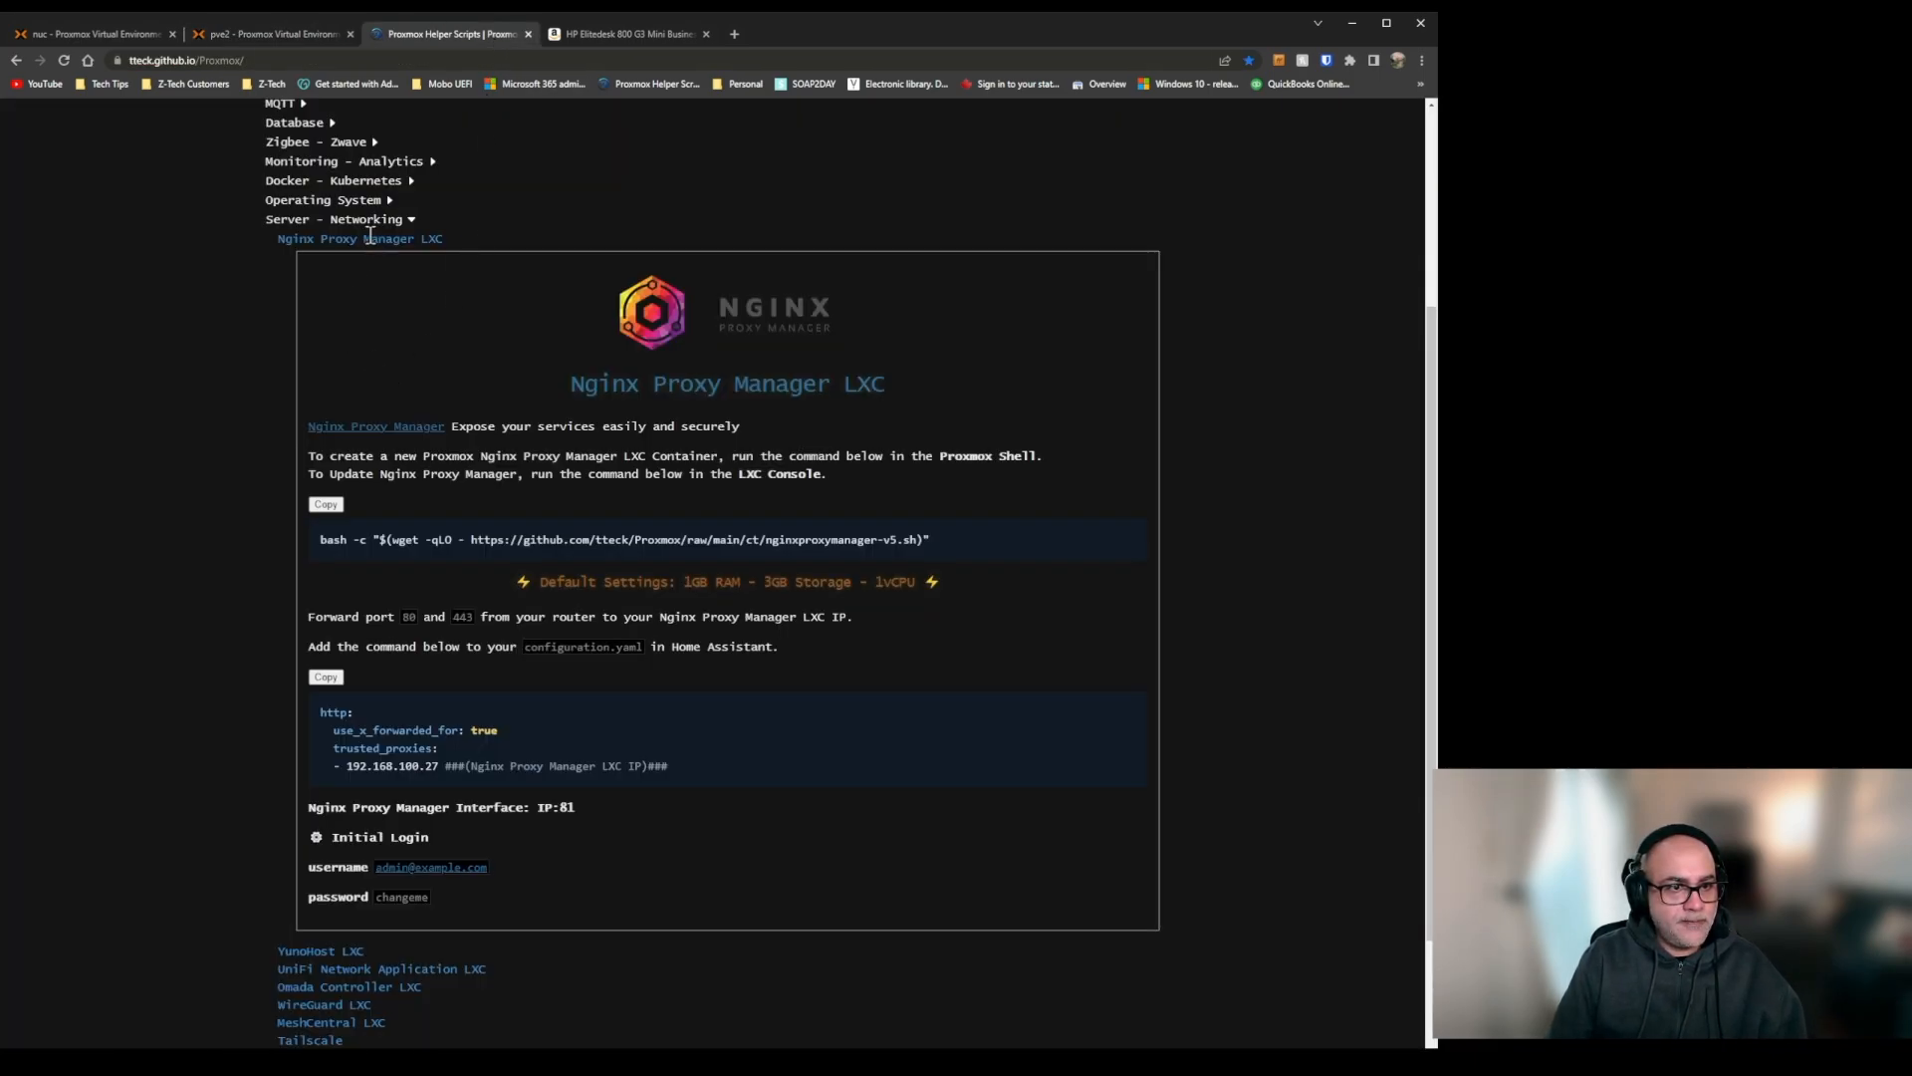
click(367, 239)
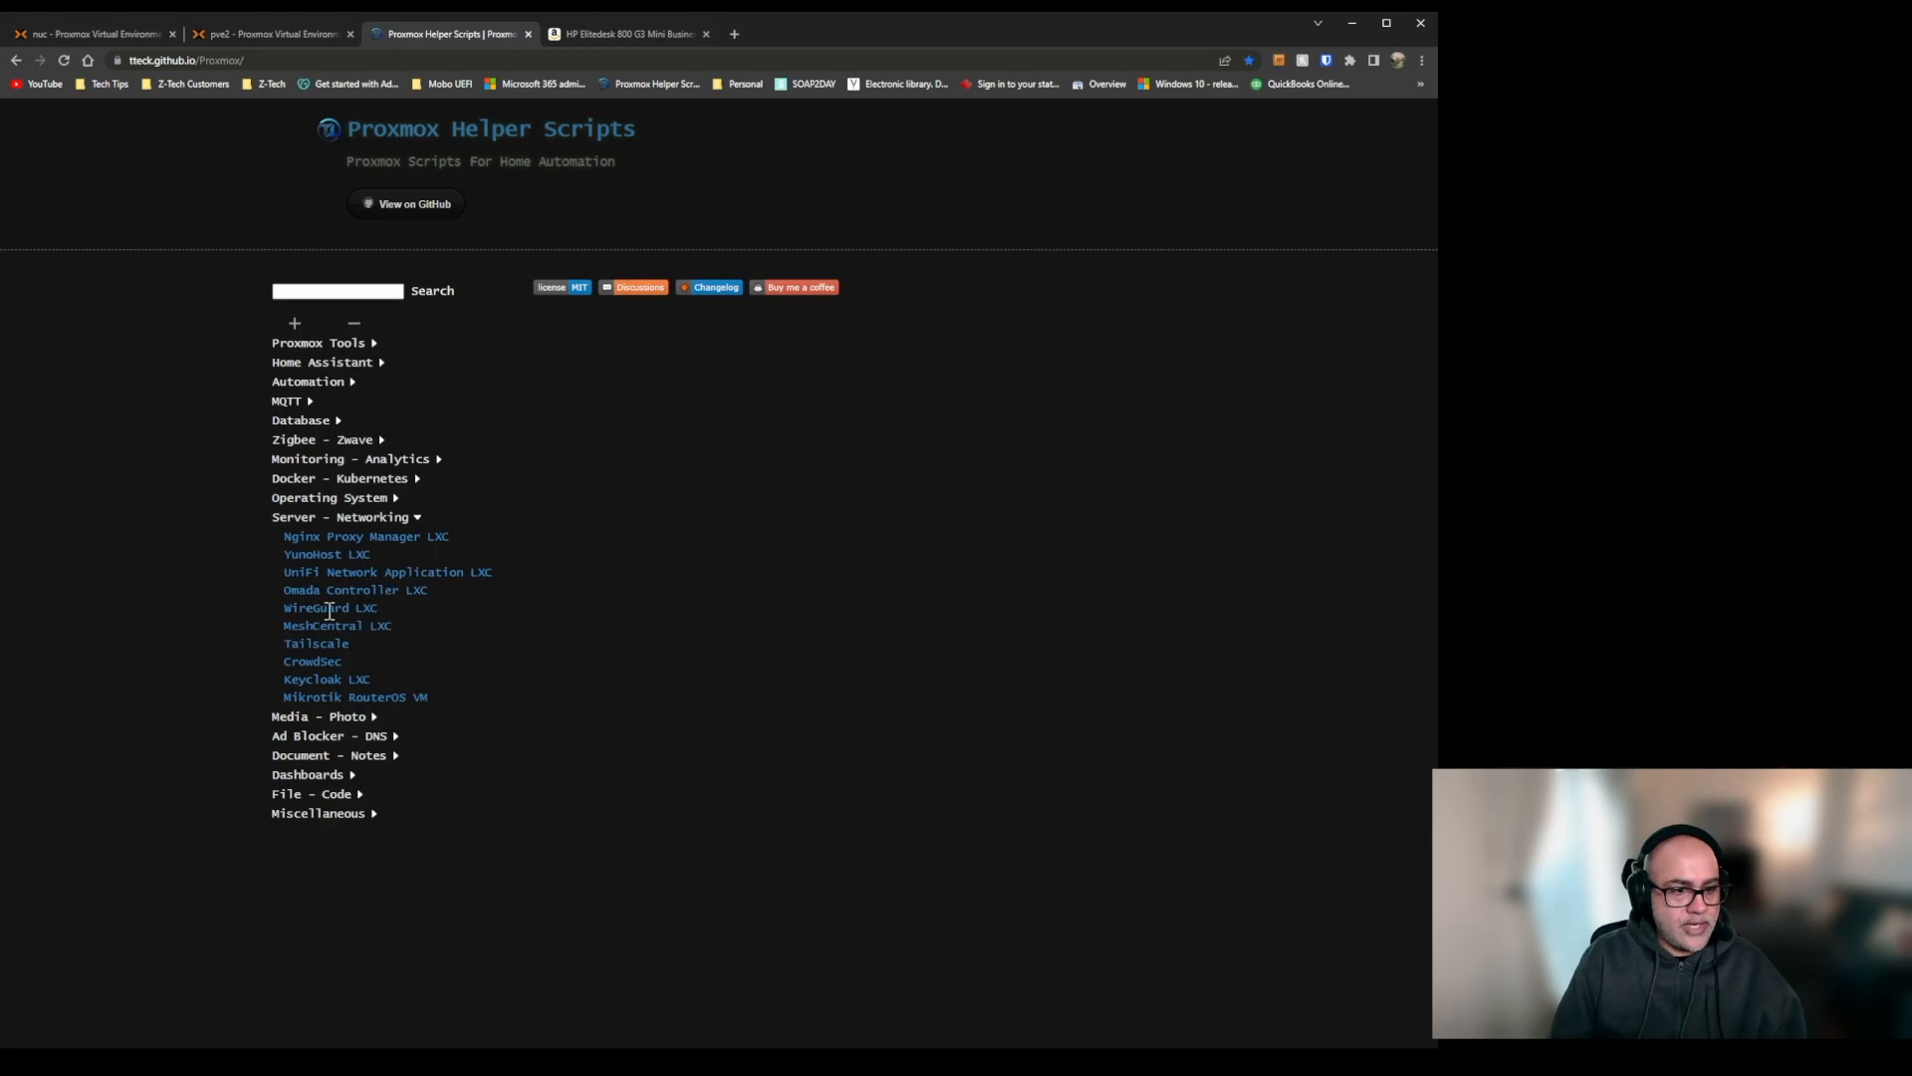
click(324, 608)
scroll(543, 610, down, 2)
click(327, 622)
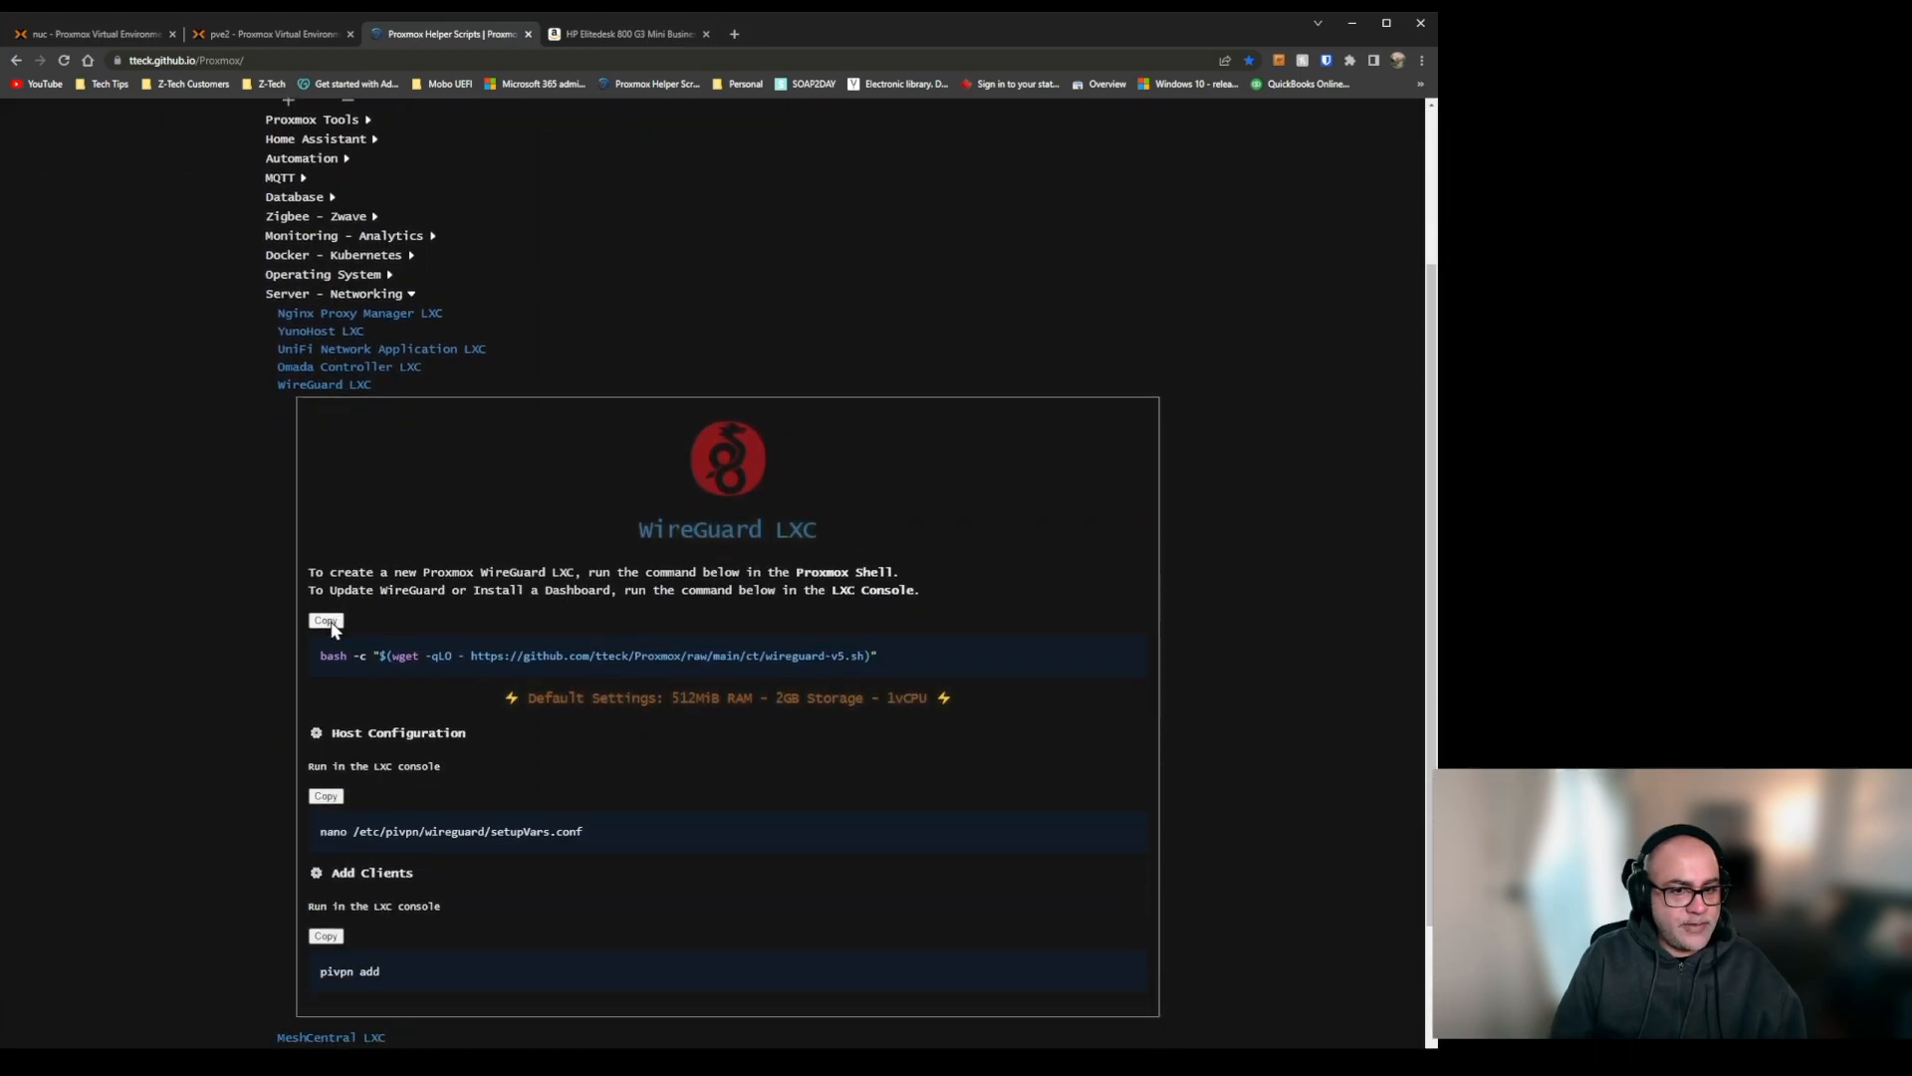
Check the Nginx Proxy Manager installation's progress in the pve2 shell, and collapse the WireGuard LXC entry back in Proxmox Helper Scripts.
click(245, 32)
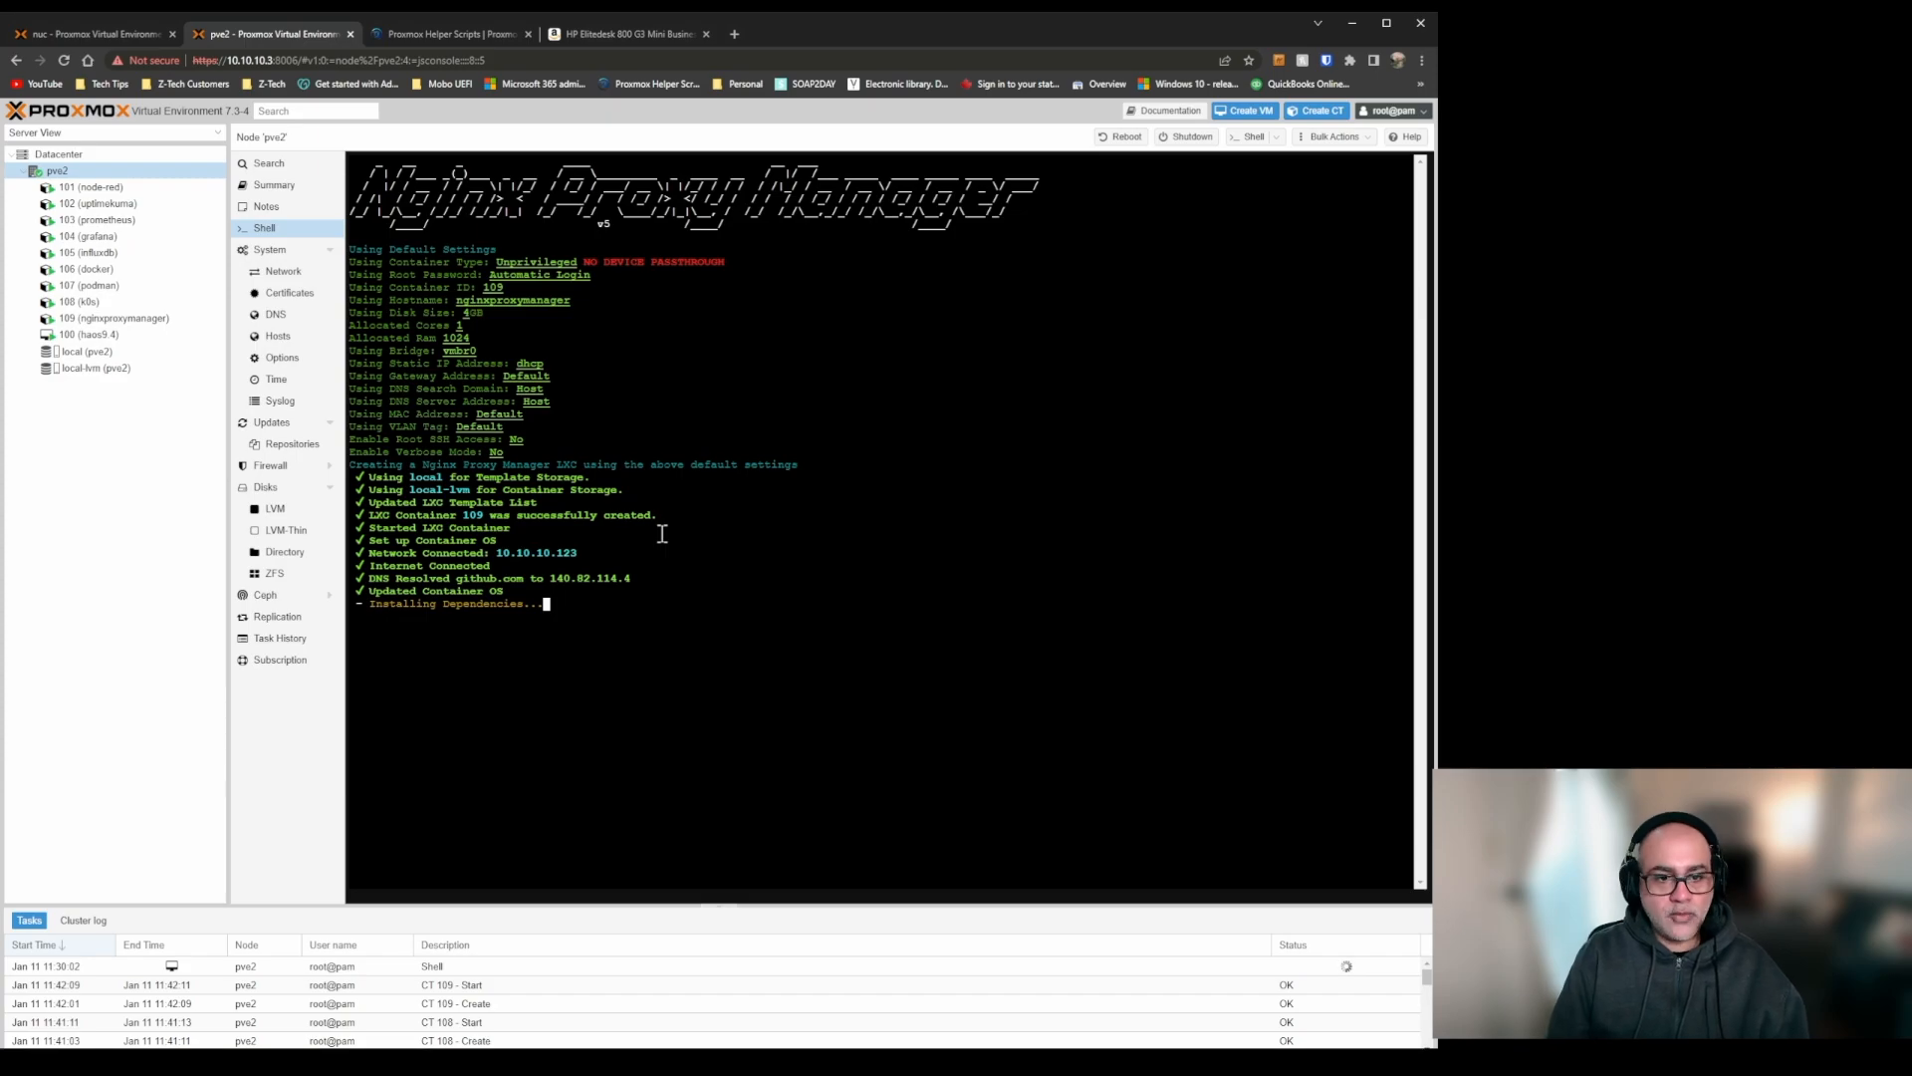
click(472, 37)
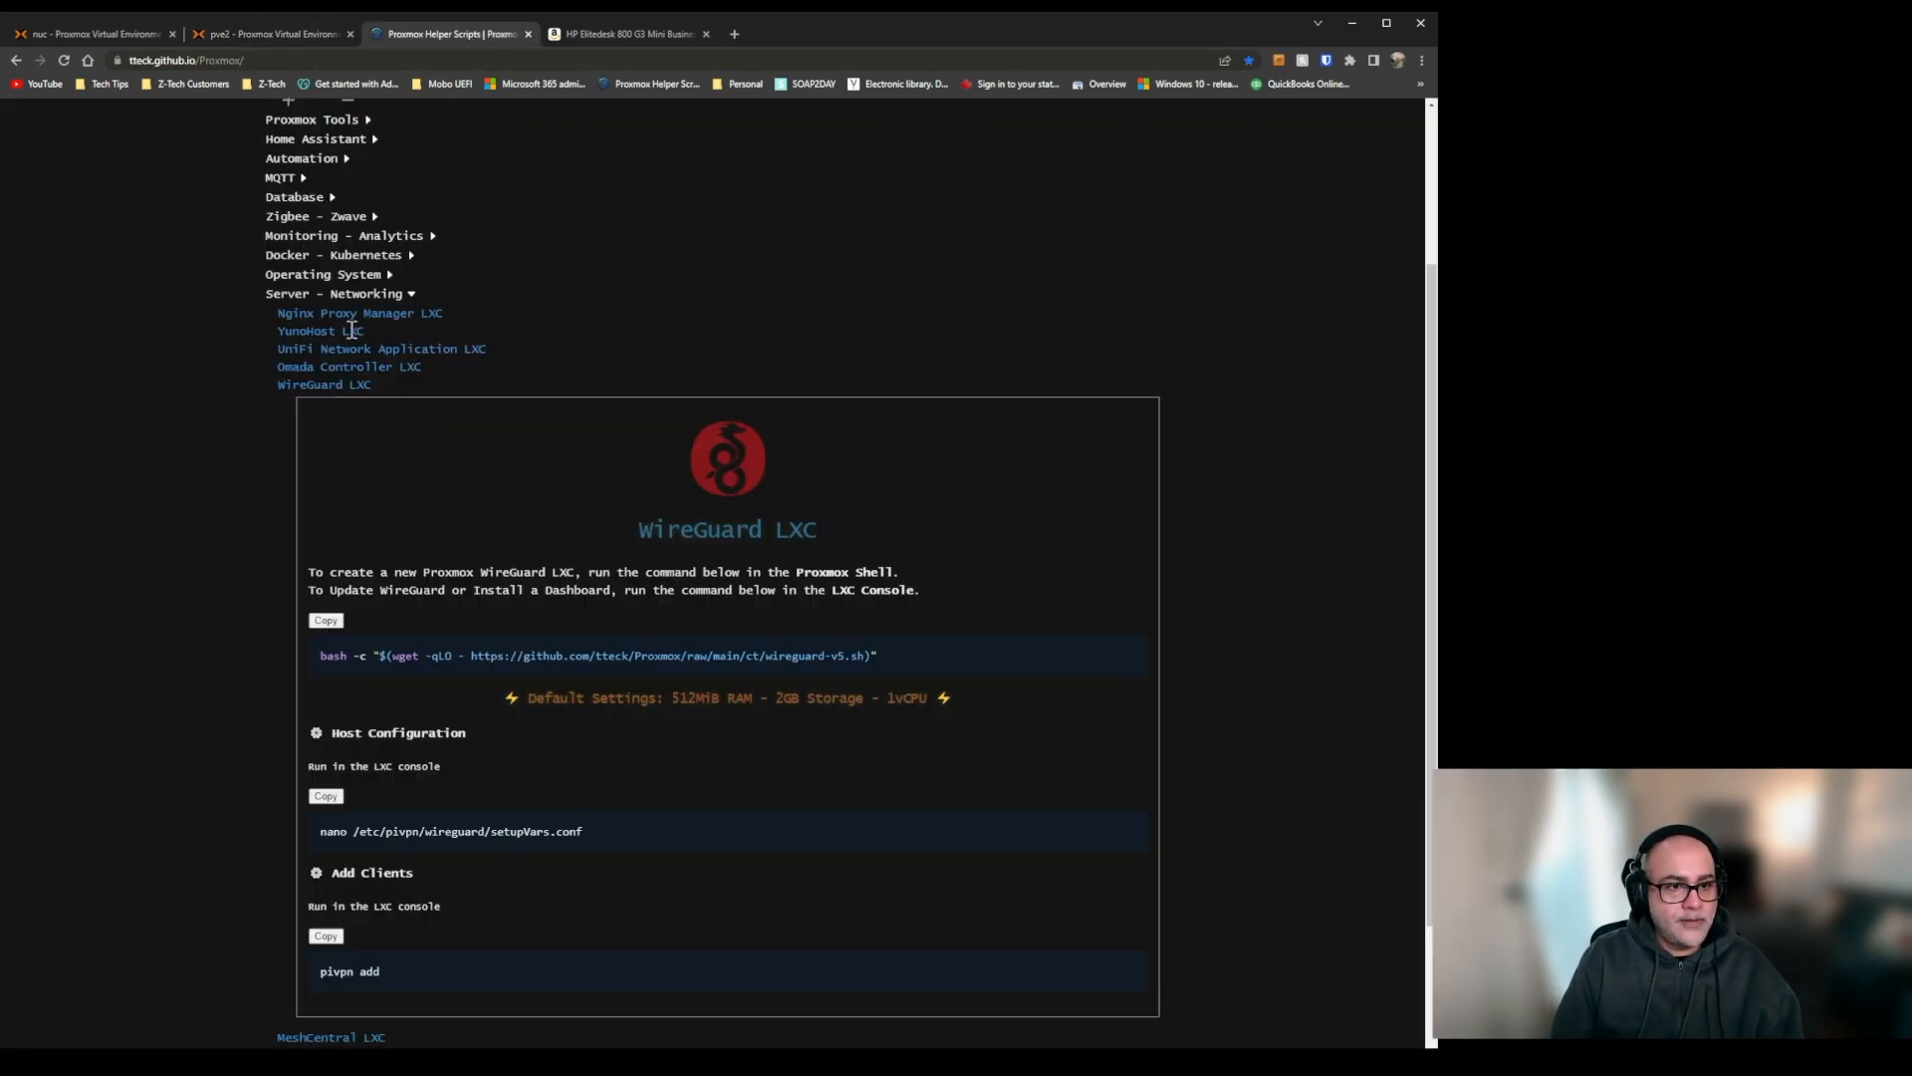
click(339, 386)
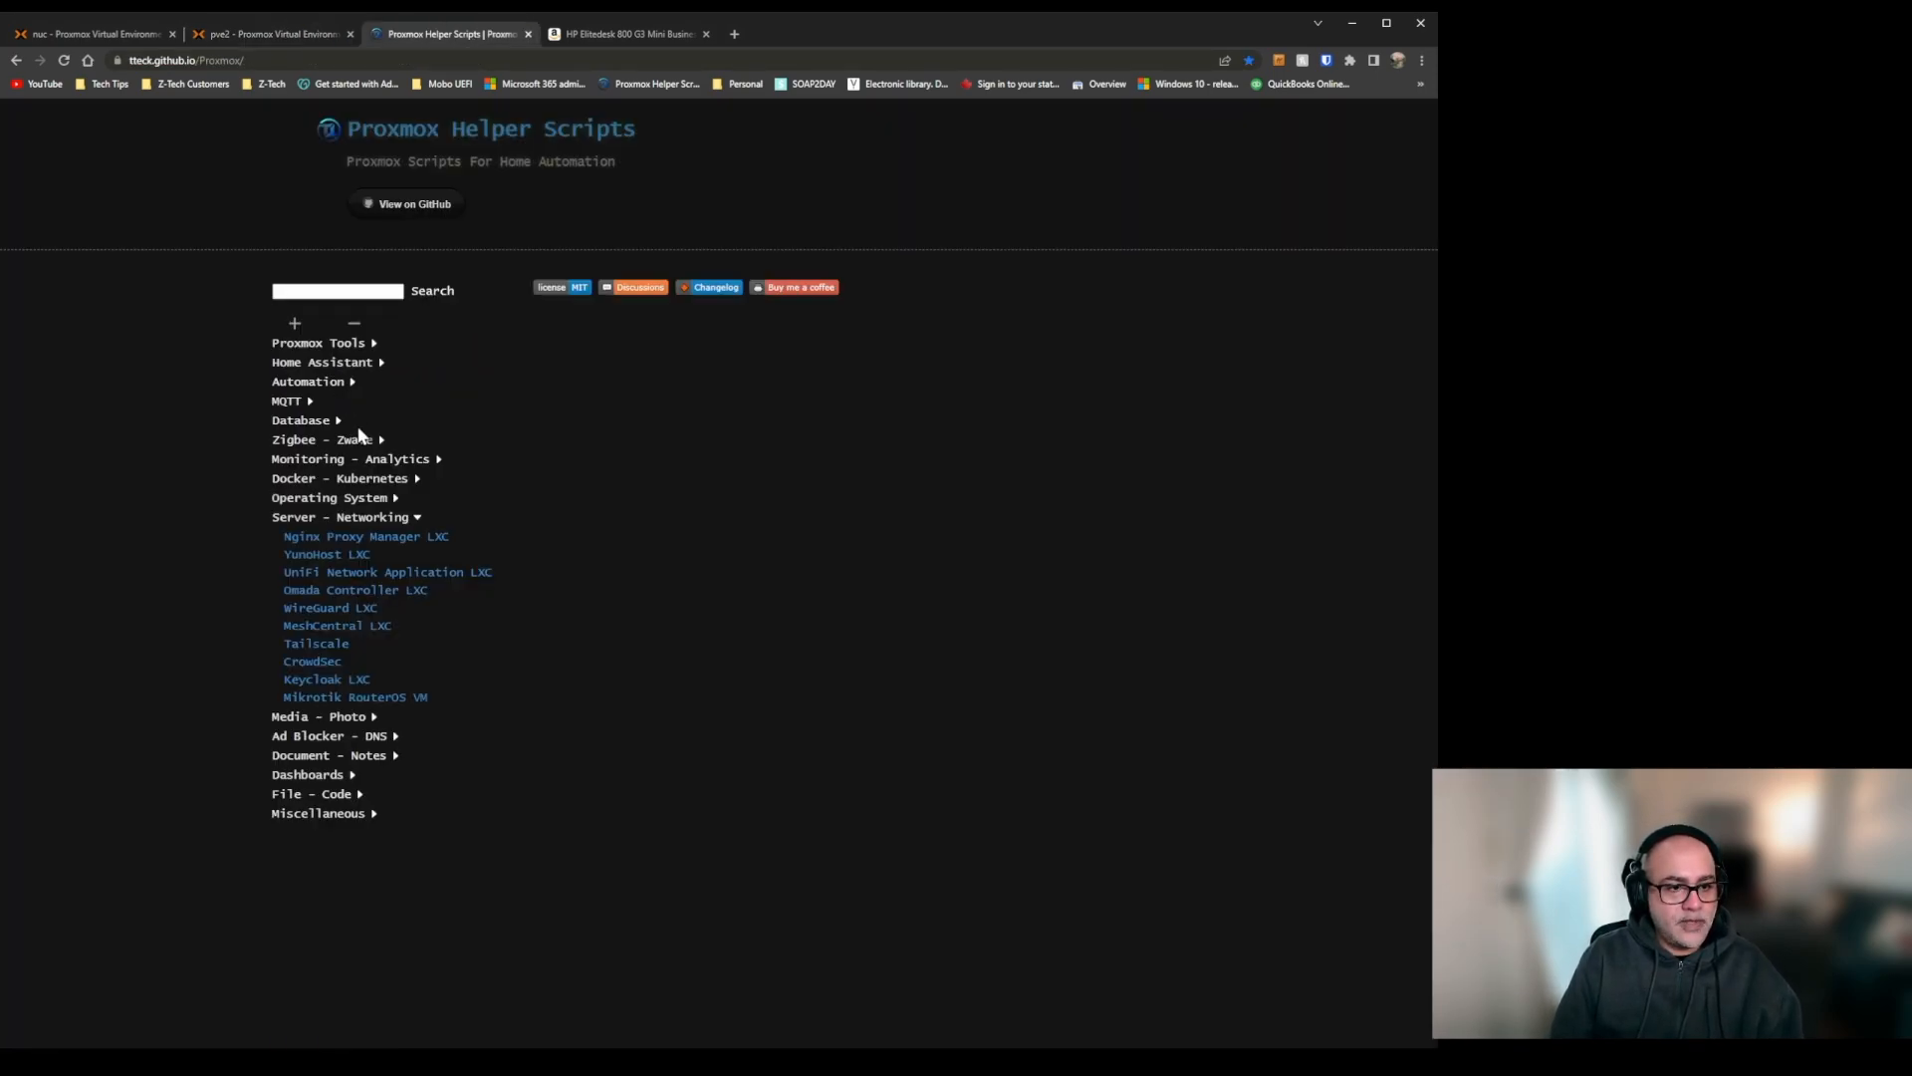
Look over the Tailscale entry, reopen the WireGuard LXC entry for its install command, and check the pve2 shell.
click(335, 645)
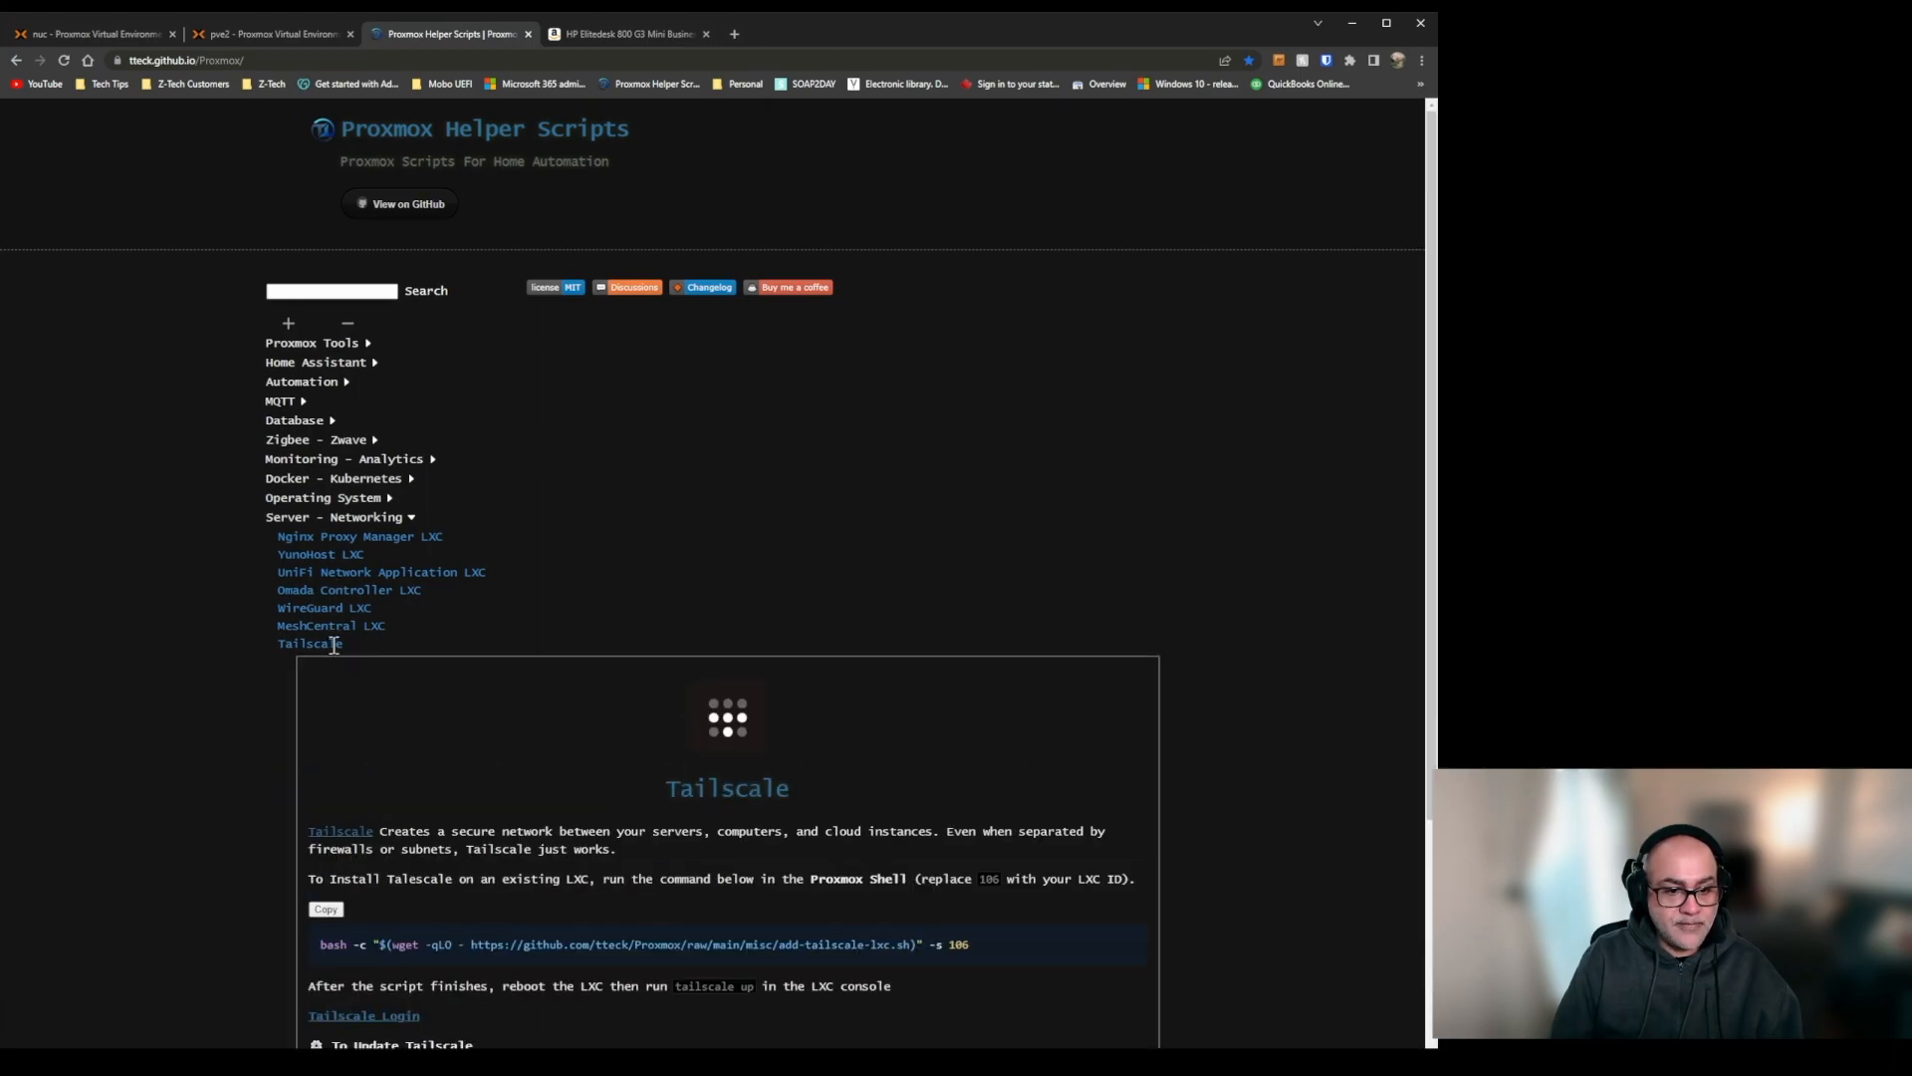
click(335, 645)
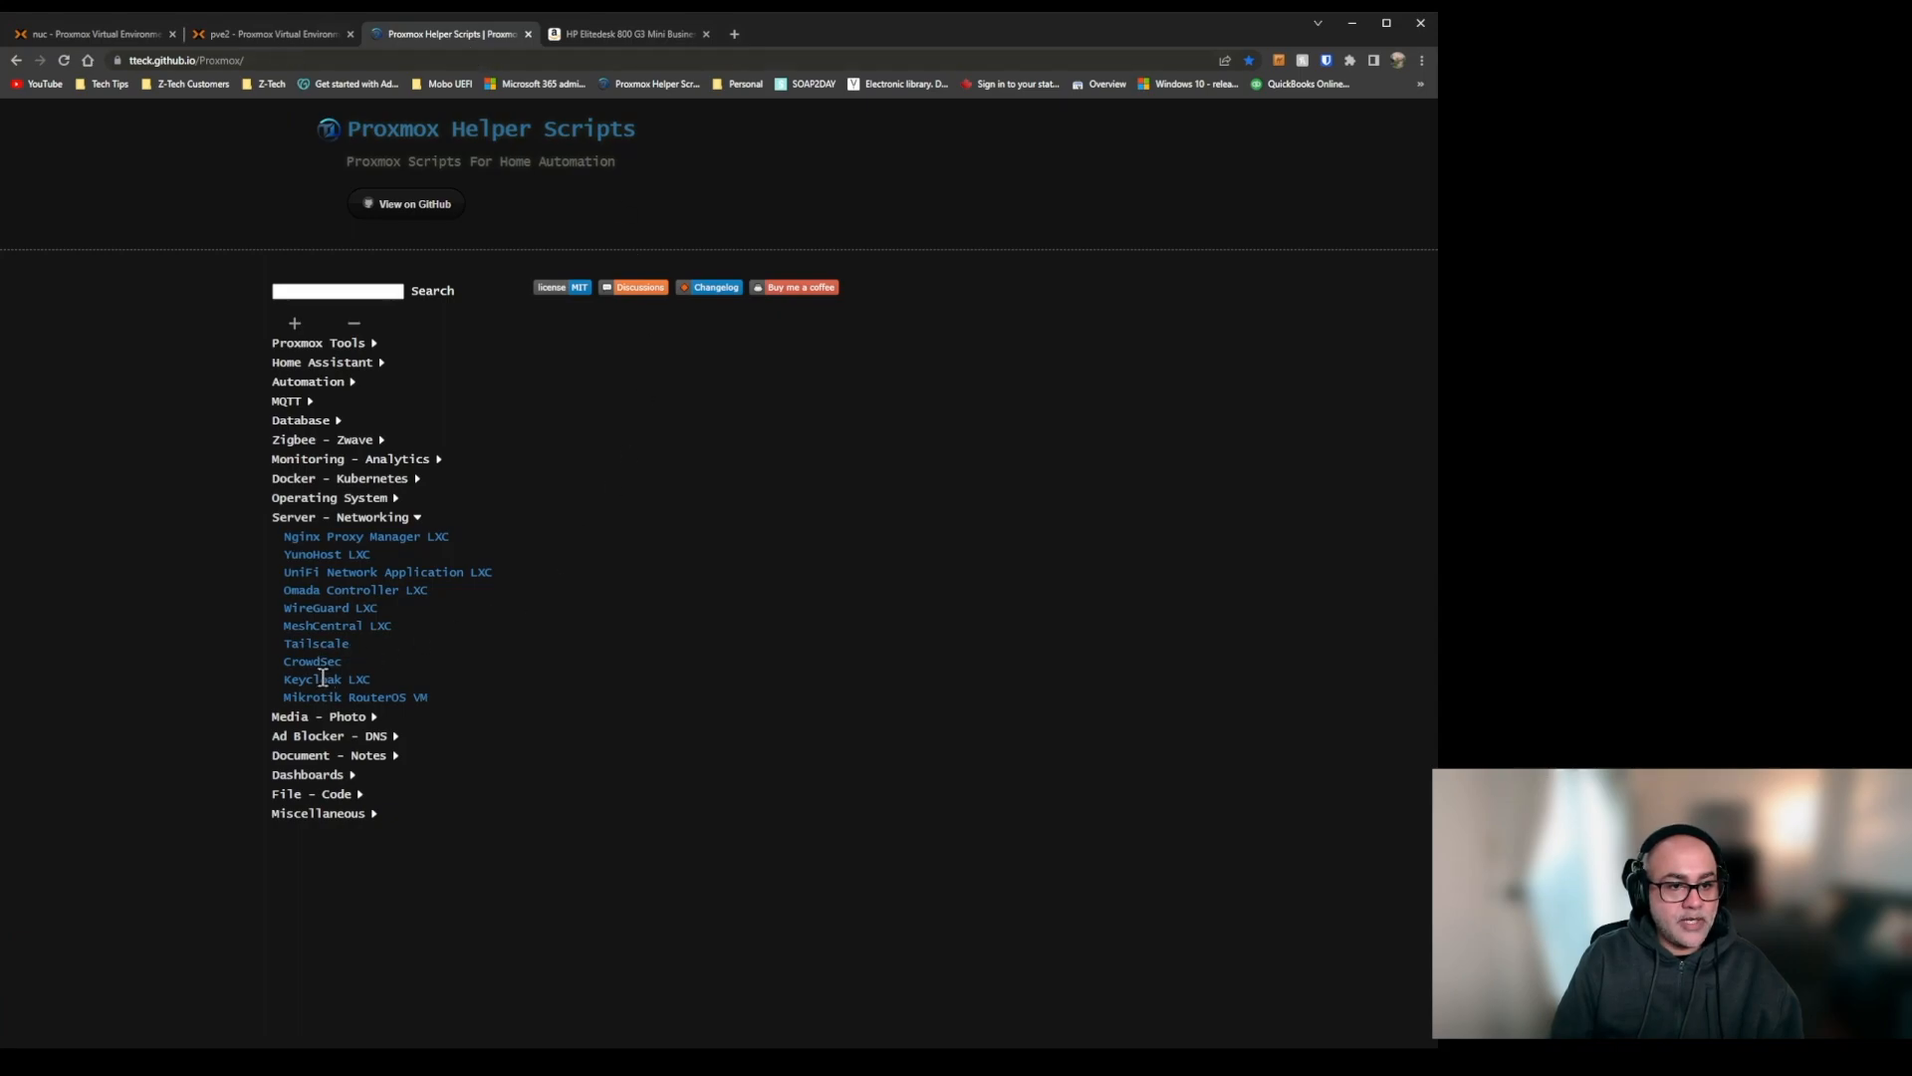
click(358, 609)
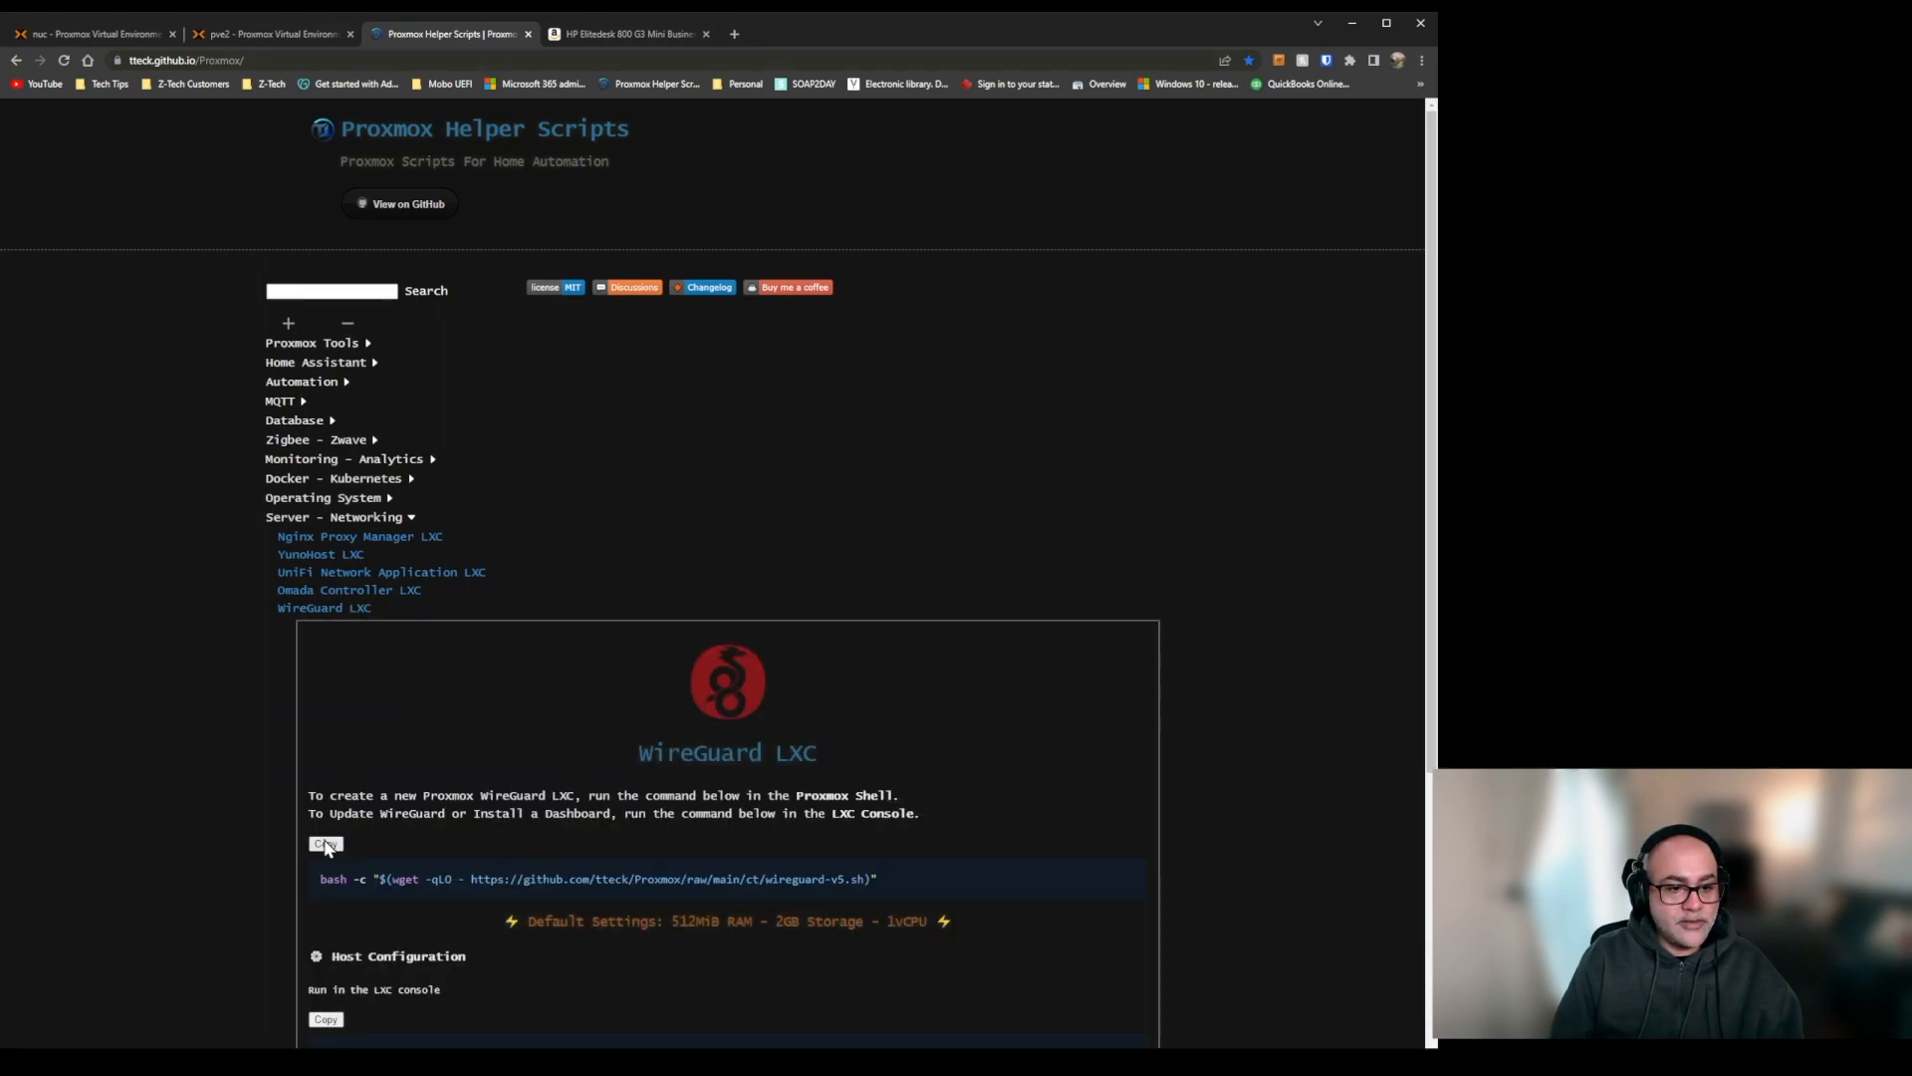
click(263, 39)
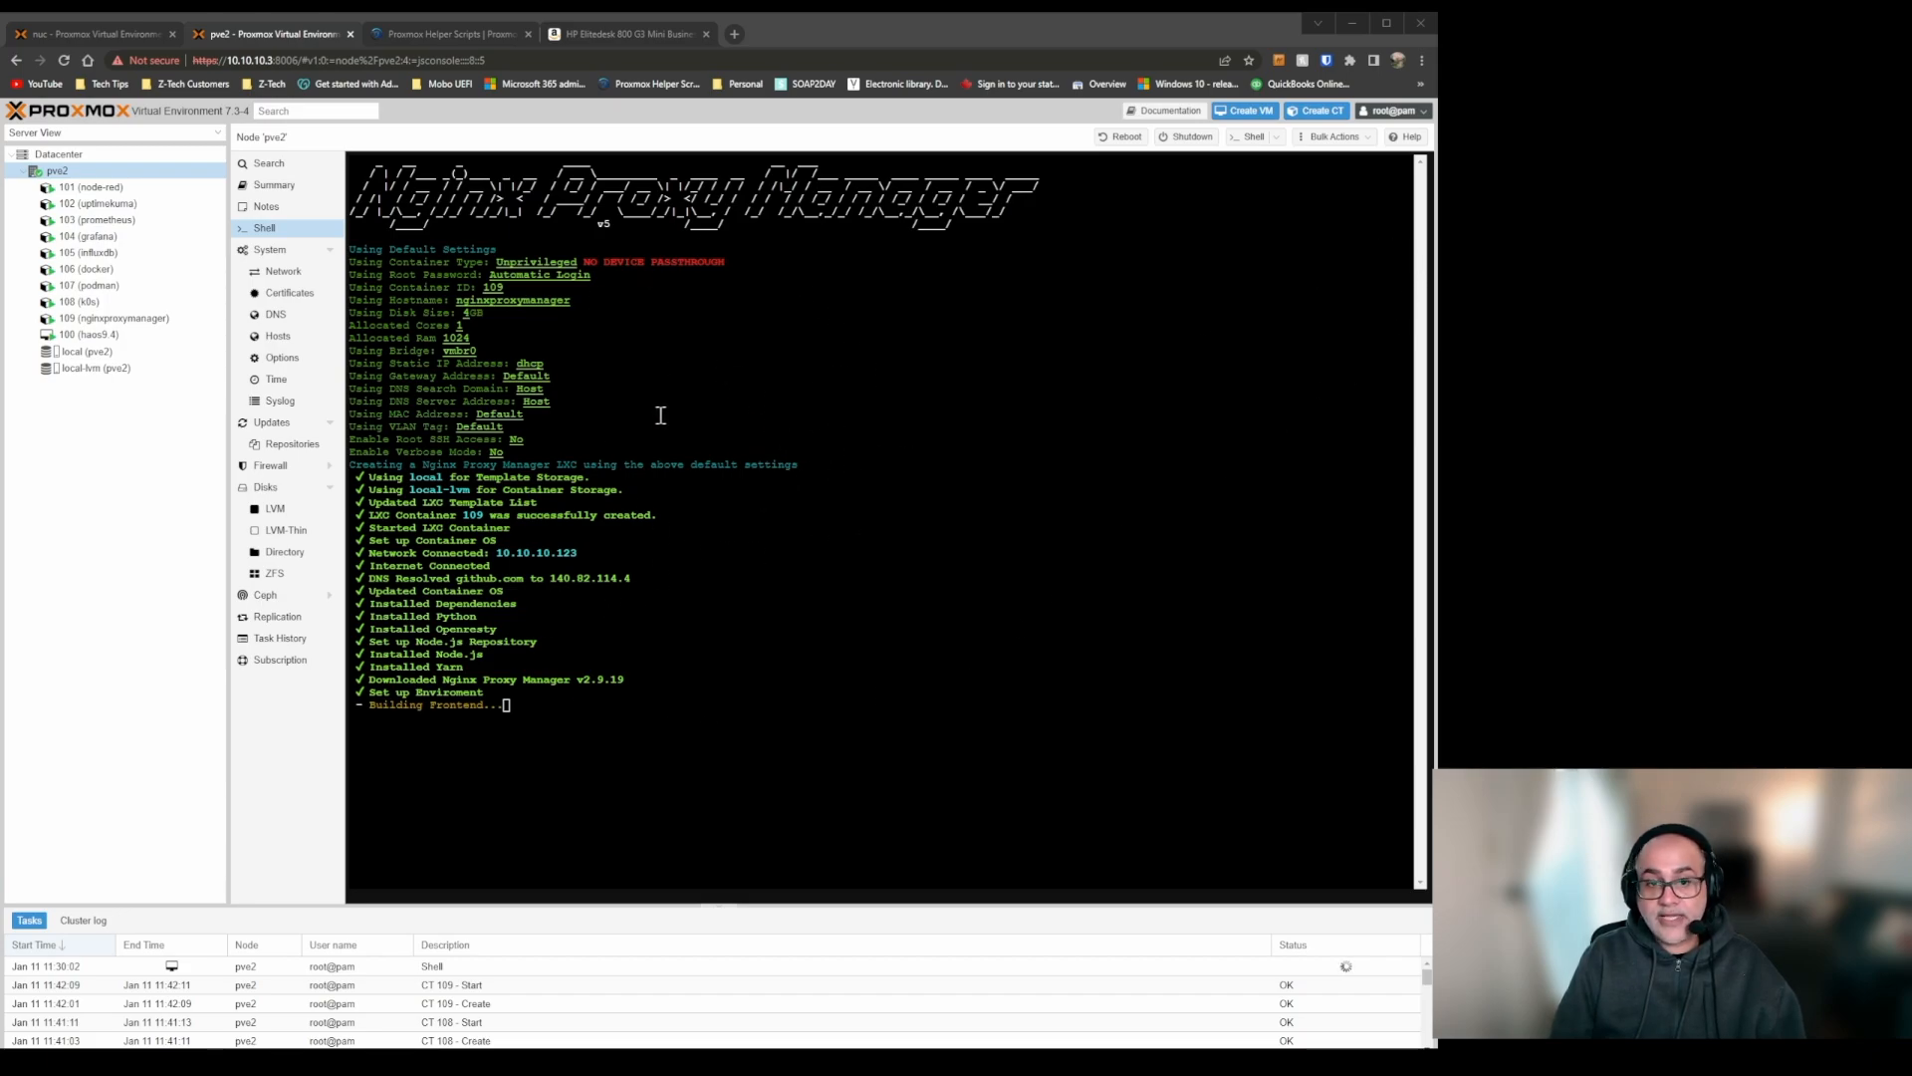
Read the WireGuard LXC entry's host configuration and client instructions, and check the Nginx Proxy Manager installation in the pve2 shell.
click(440, 34)
scroll(705, 582, down, 3)
scroll(563, 716, down, 1)
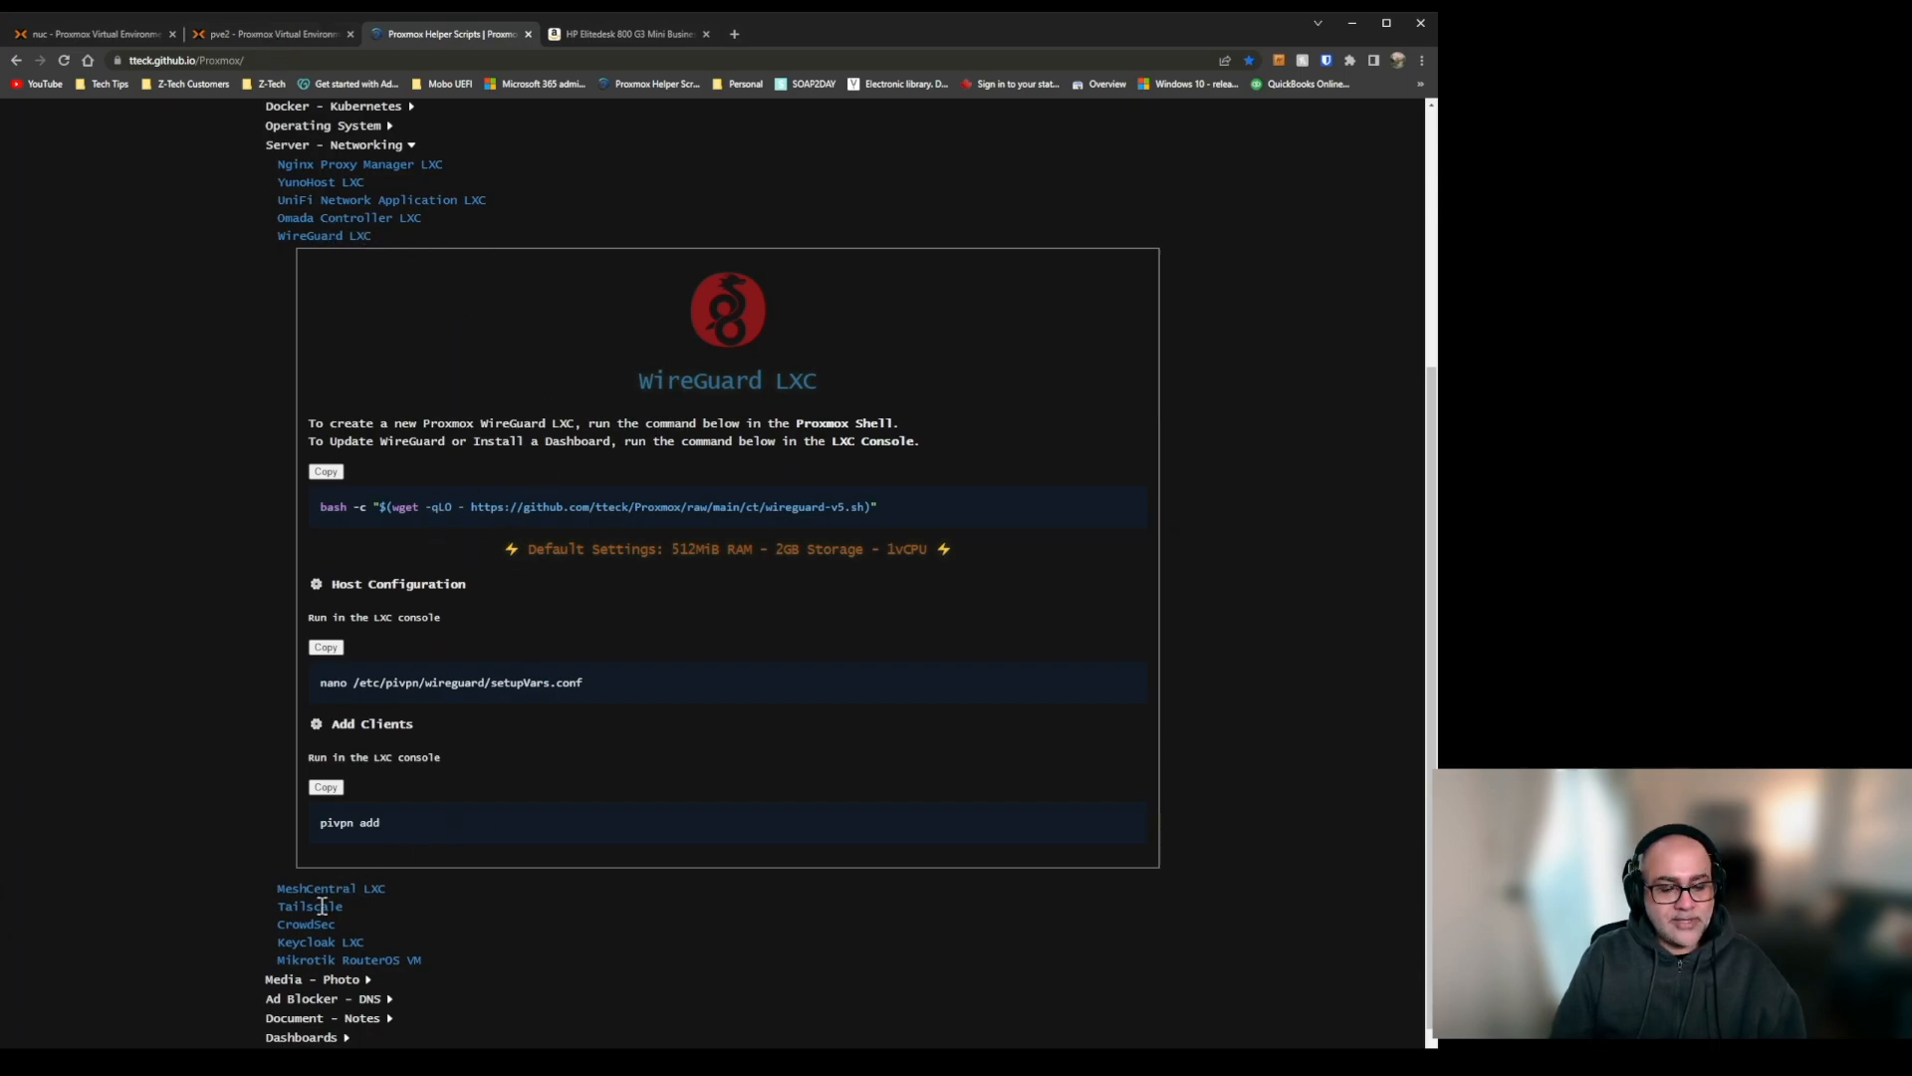
click(267, 36)
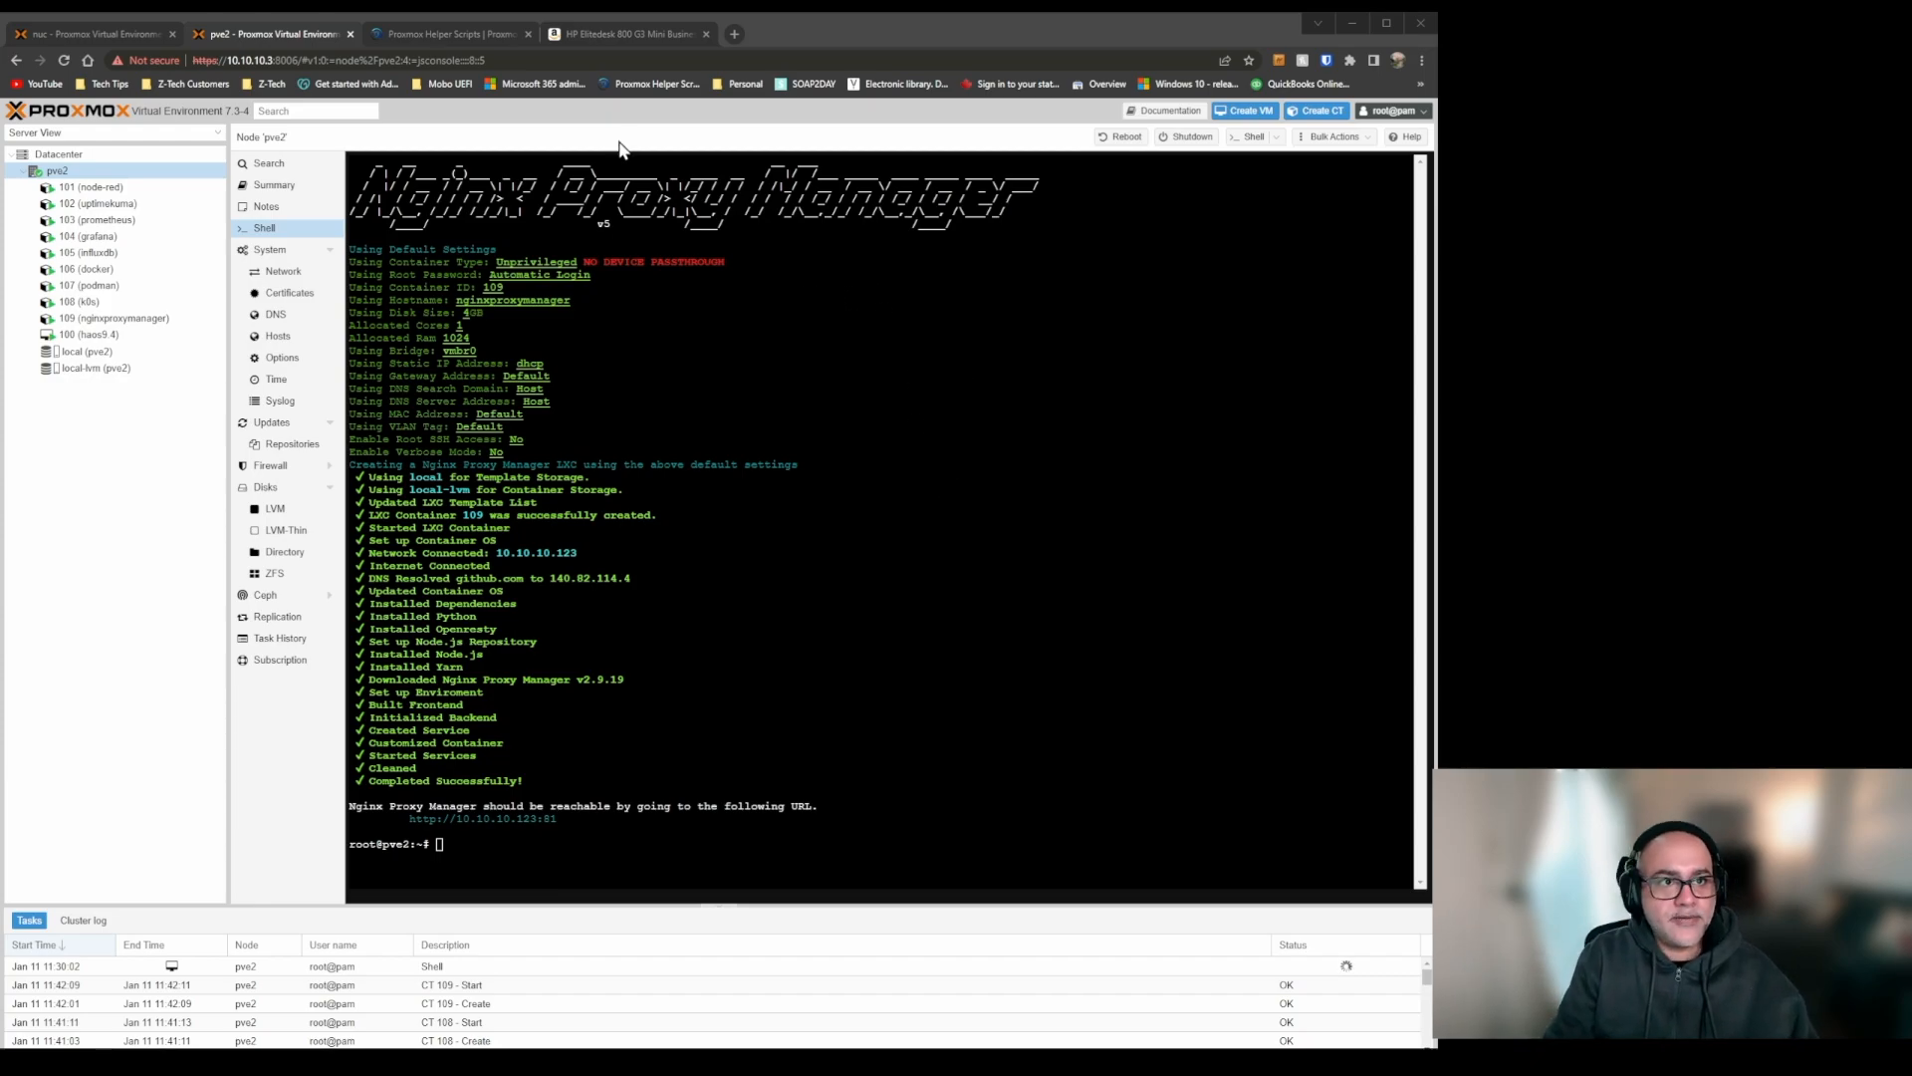
Copy the WireGuard LXC install command from Proxmox Helper Scripts and run it in the pve2 shell with the default settings.
click(460, 30)
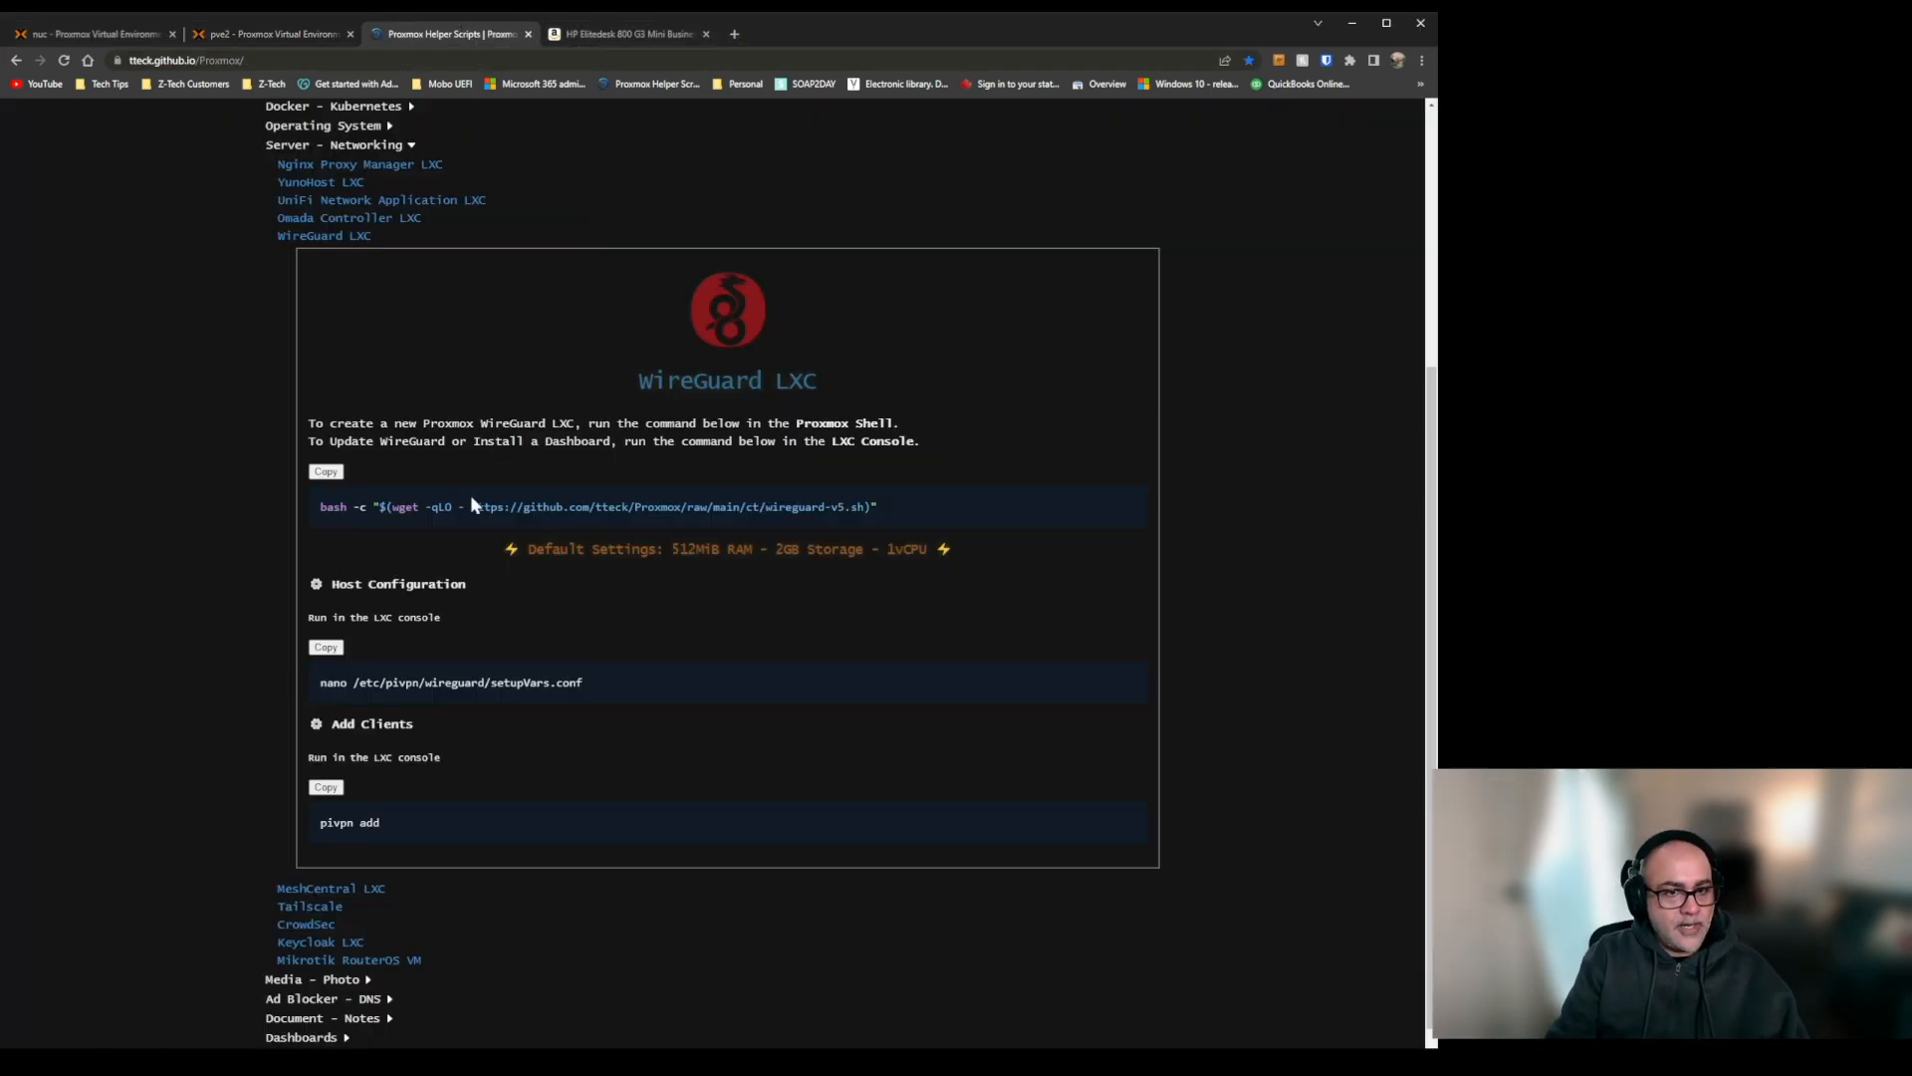
click(328, 472)
click(263, 34)
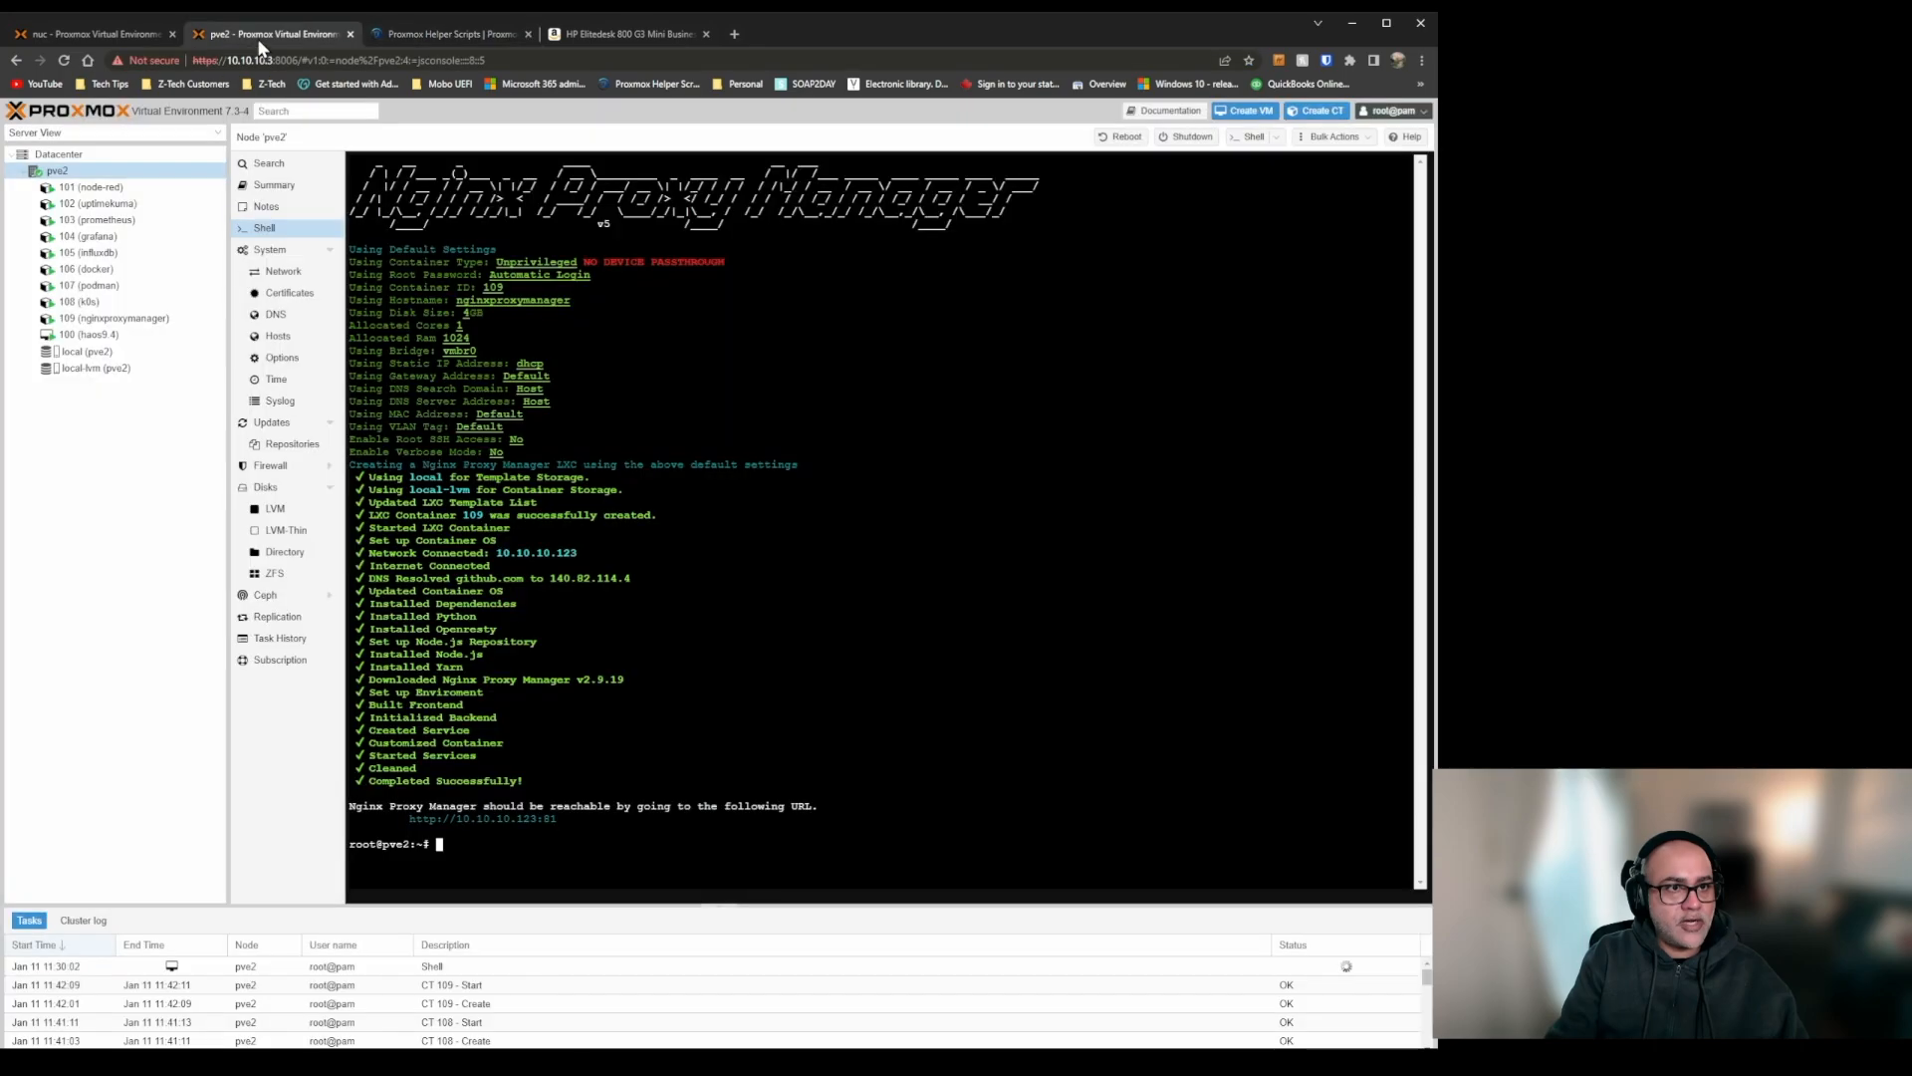
key(ctrl+v)
key(Return)
key(Return)
key(Return)
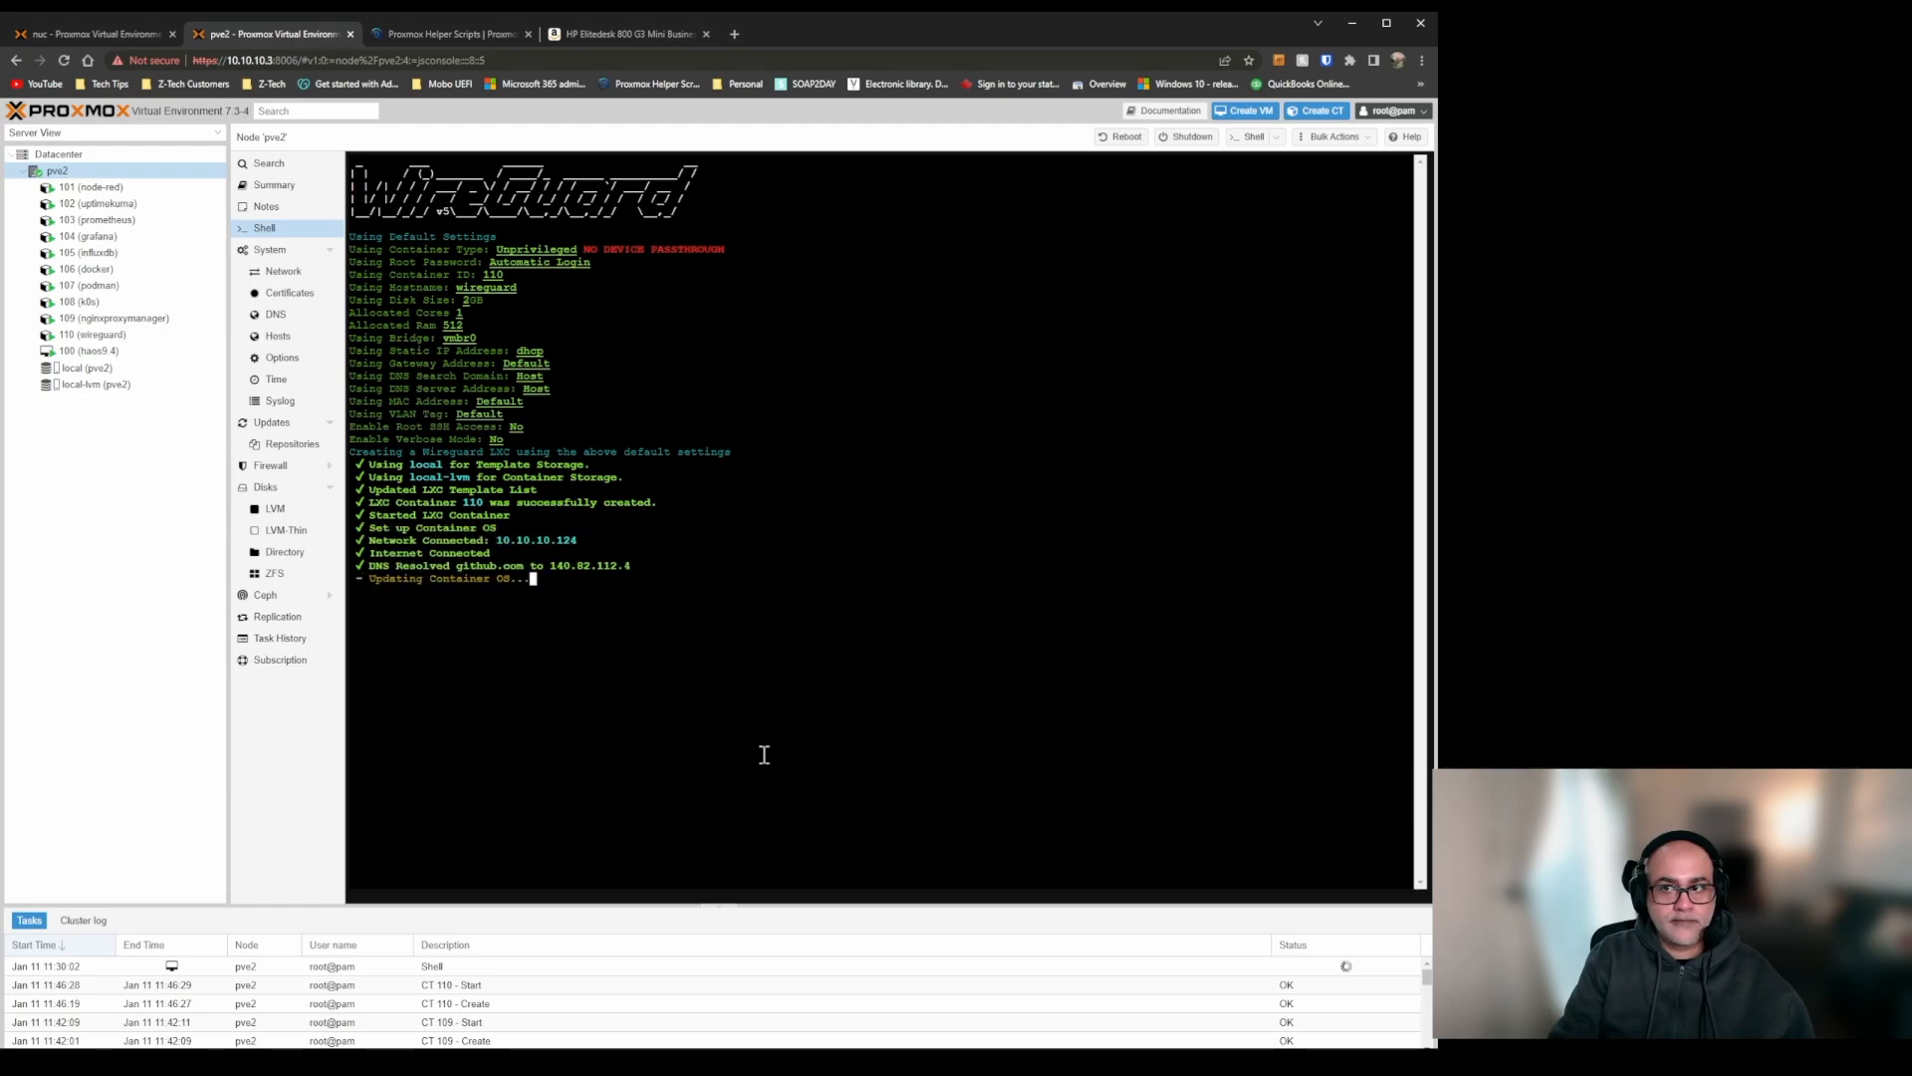
Collapse the WireGuard LXC entry in Proxmox Helper Scripts and try running the Tailscale entry's install command for LXC 106 in the pve2 shell.
click(487, 38)
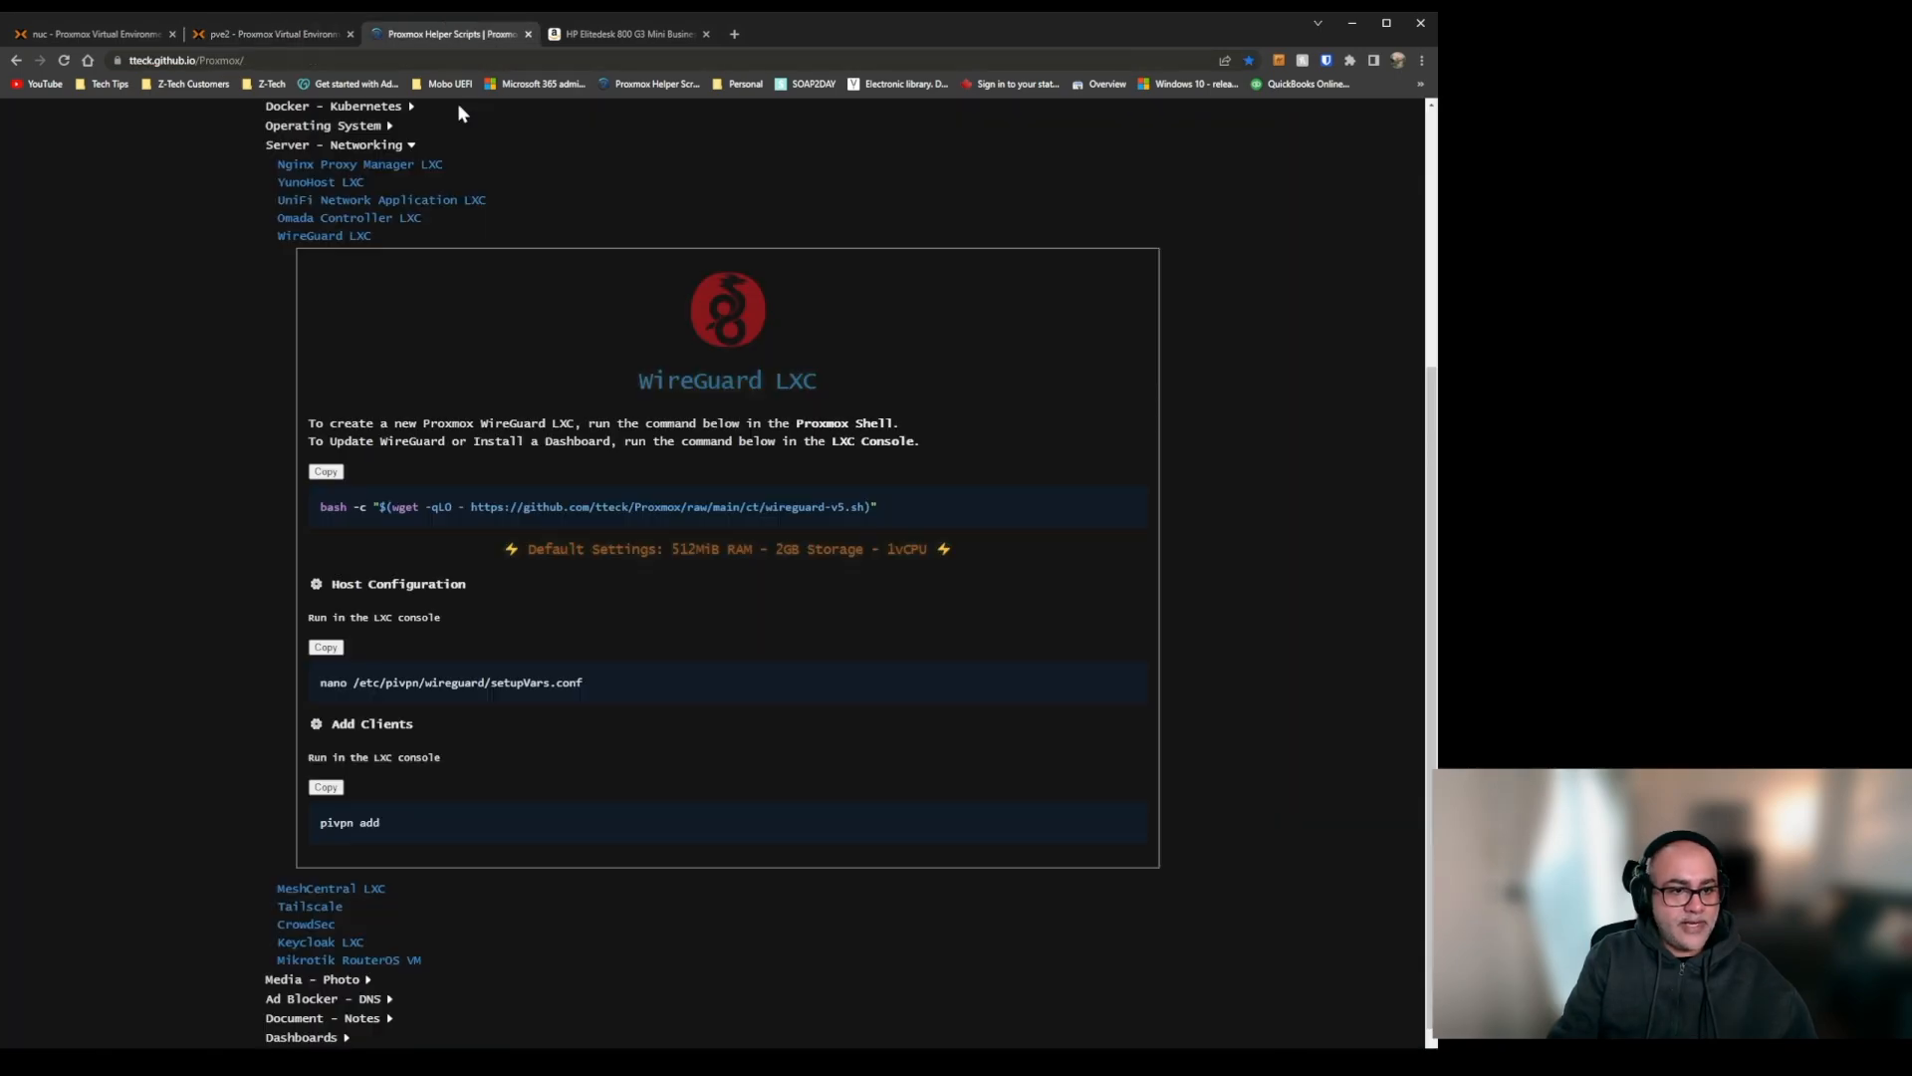
click(333, 238)
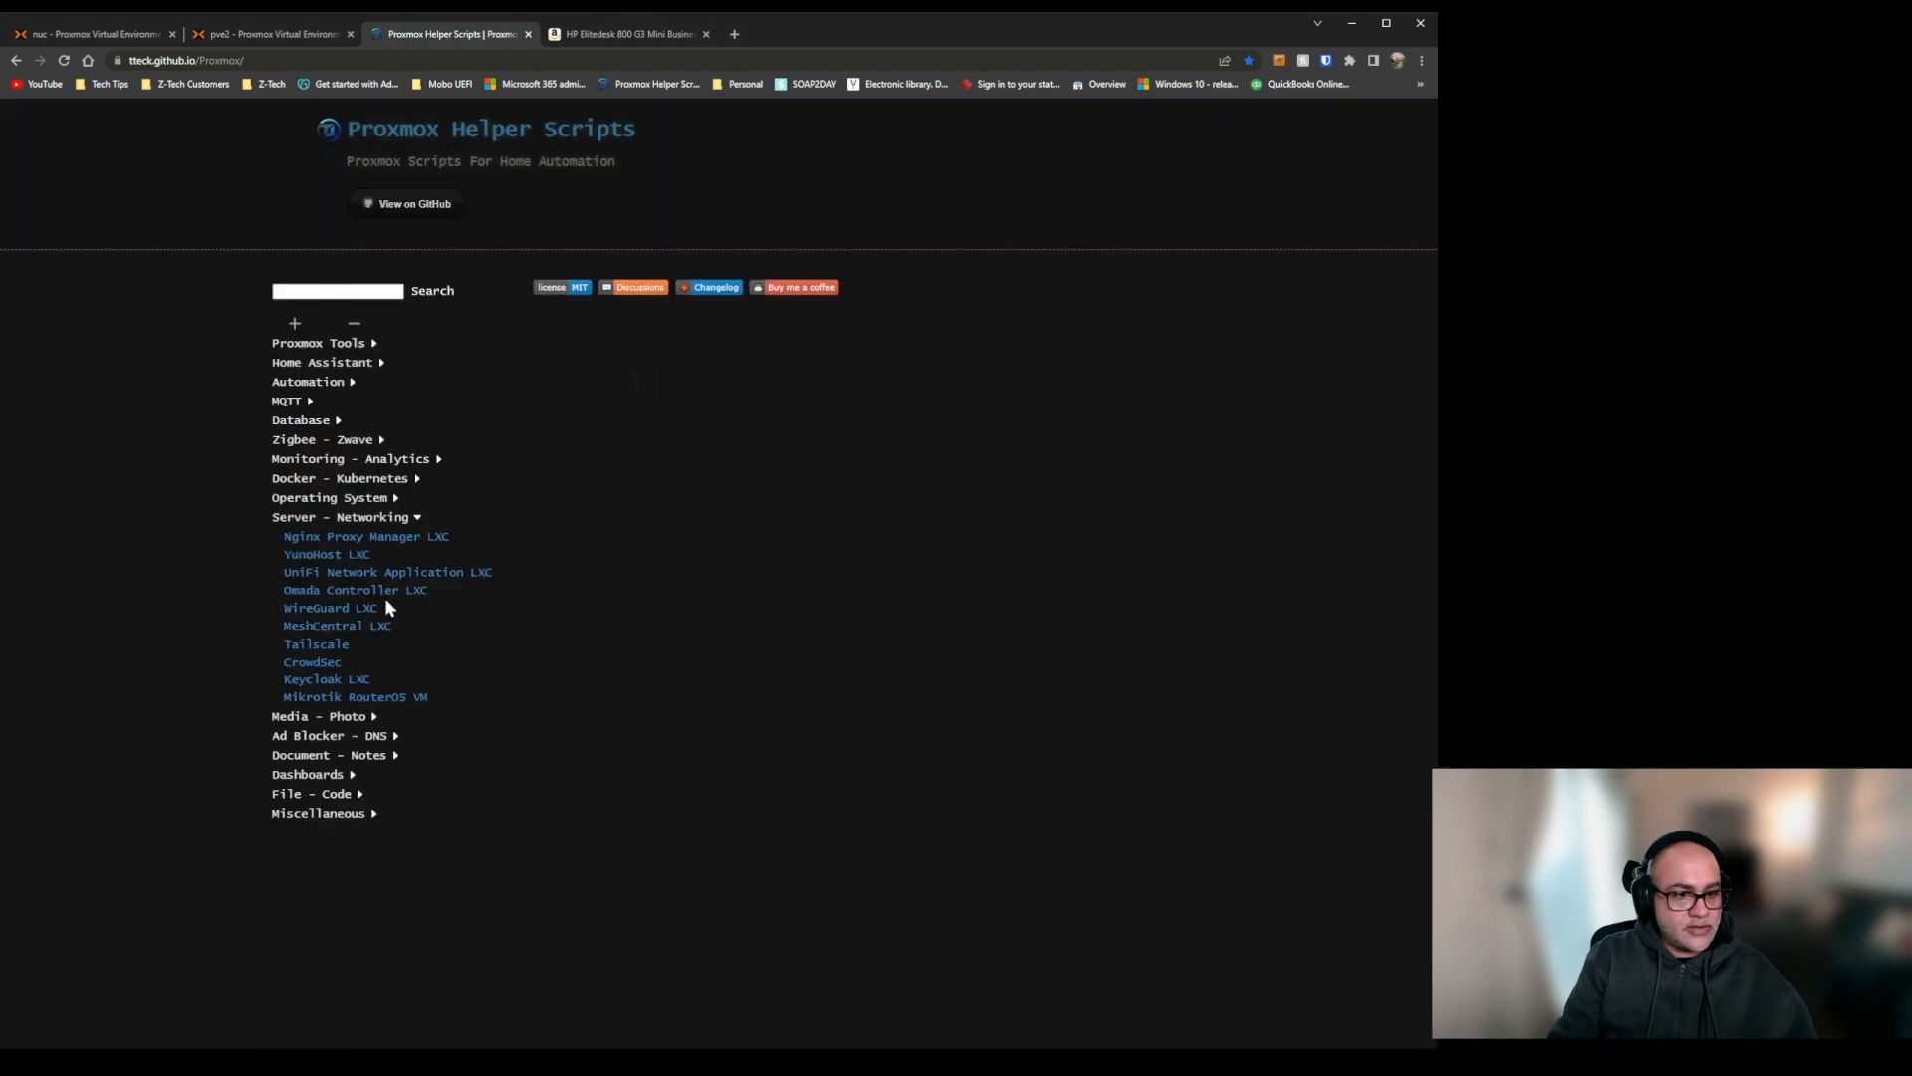
click(332, 644)
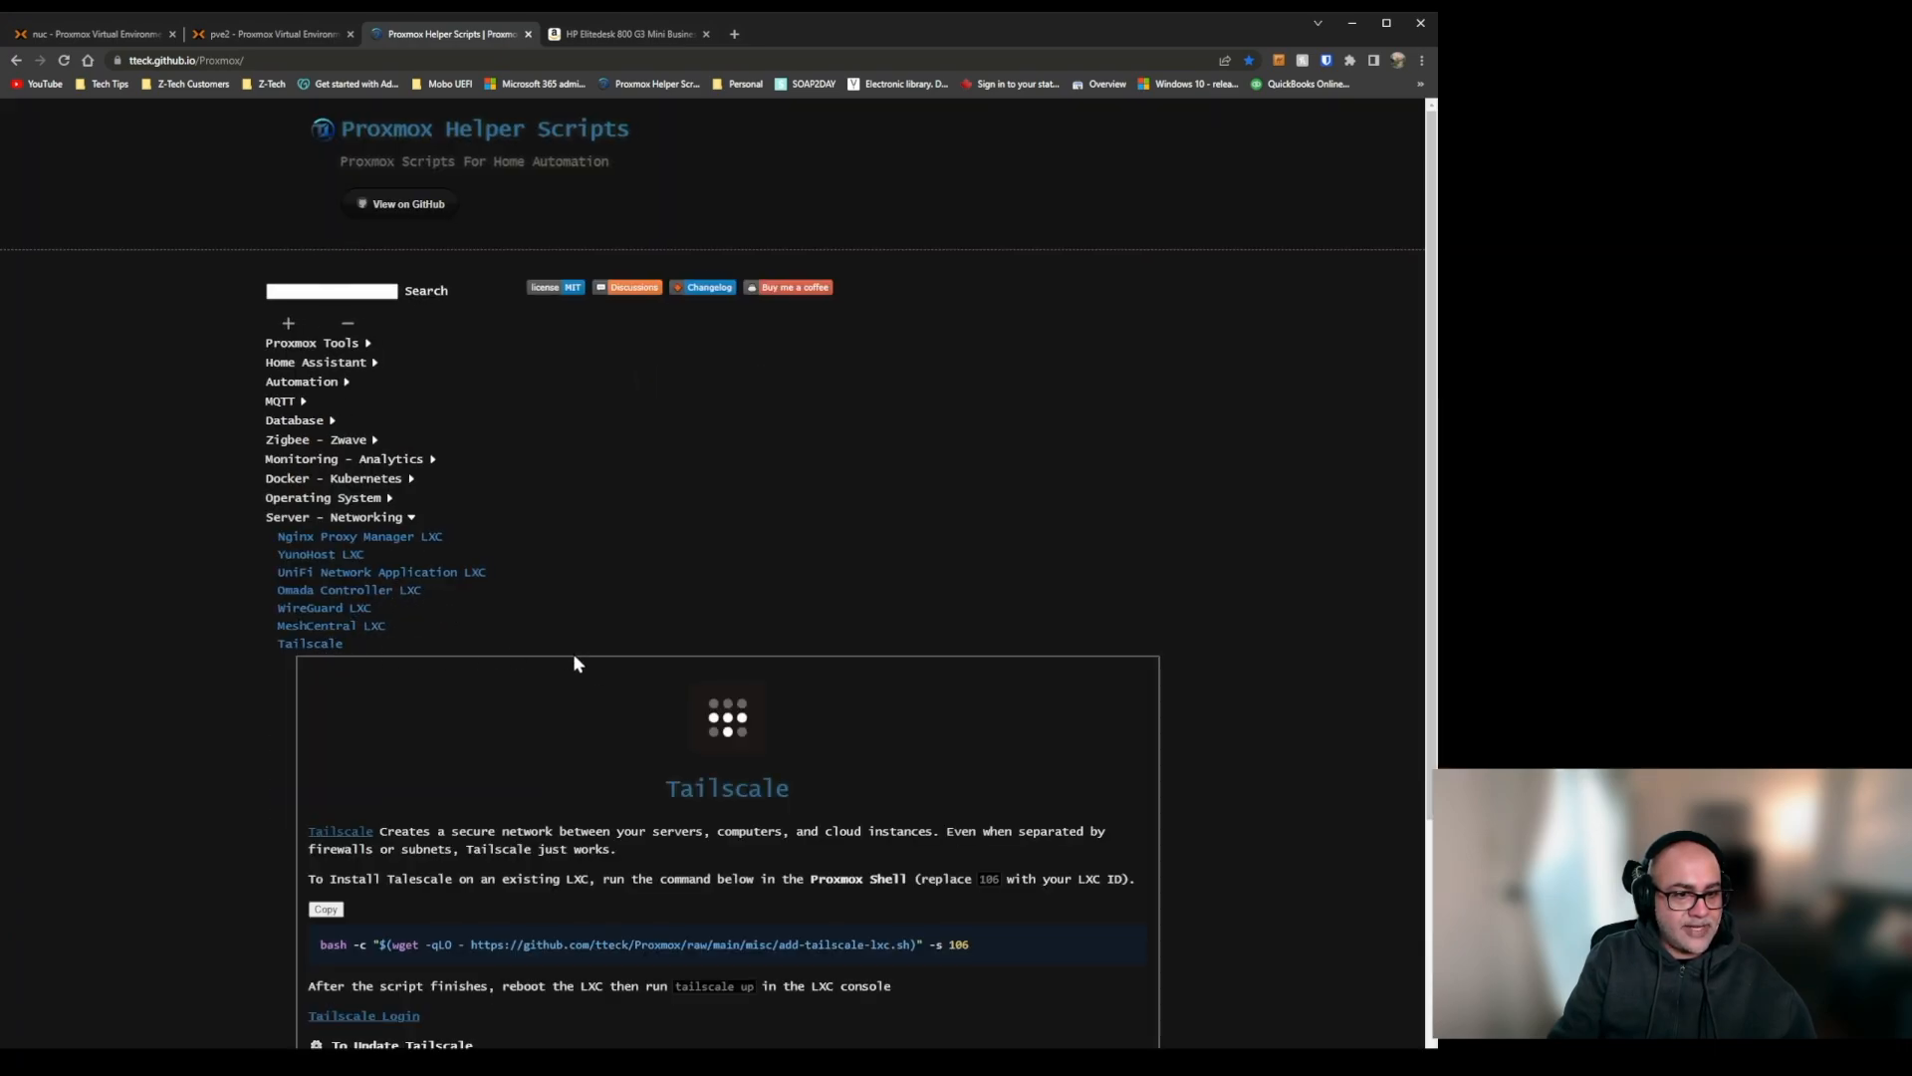
scroll(625, 732, down, 2)
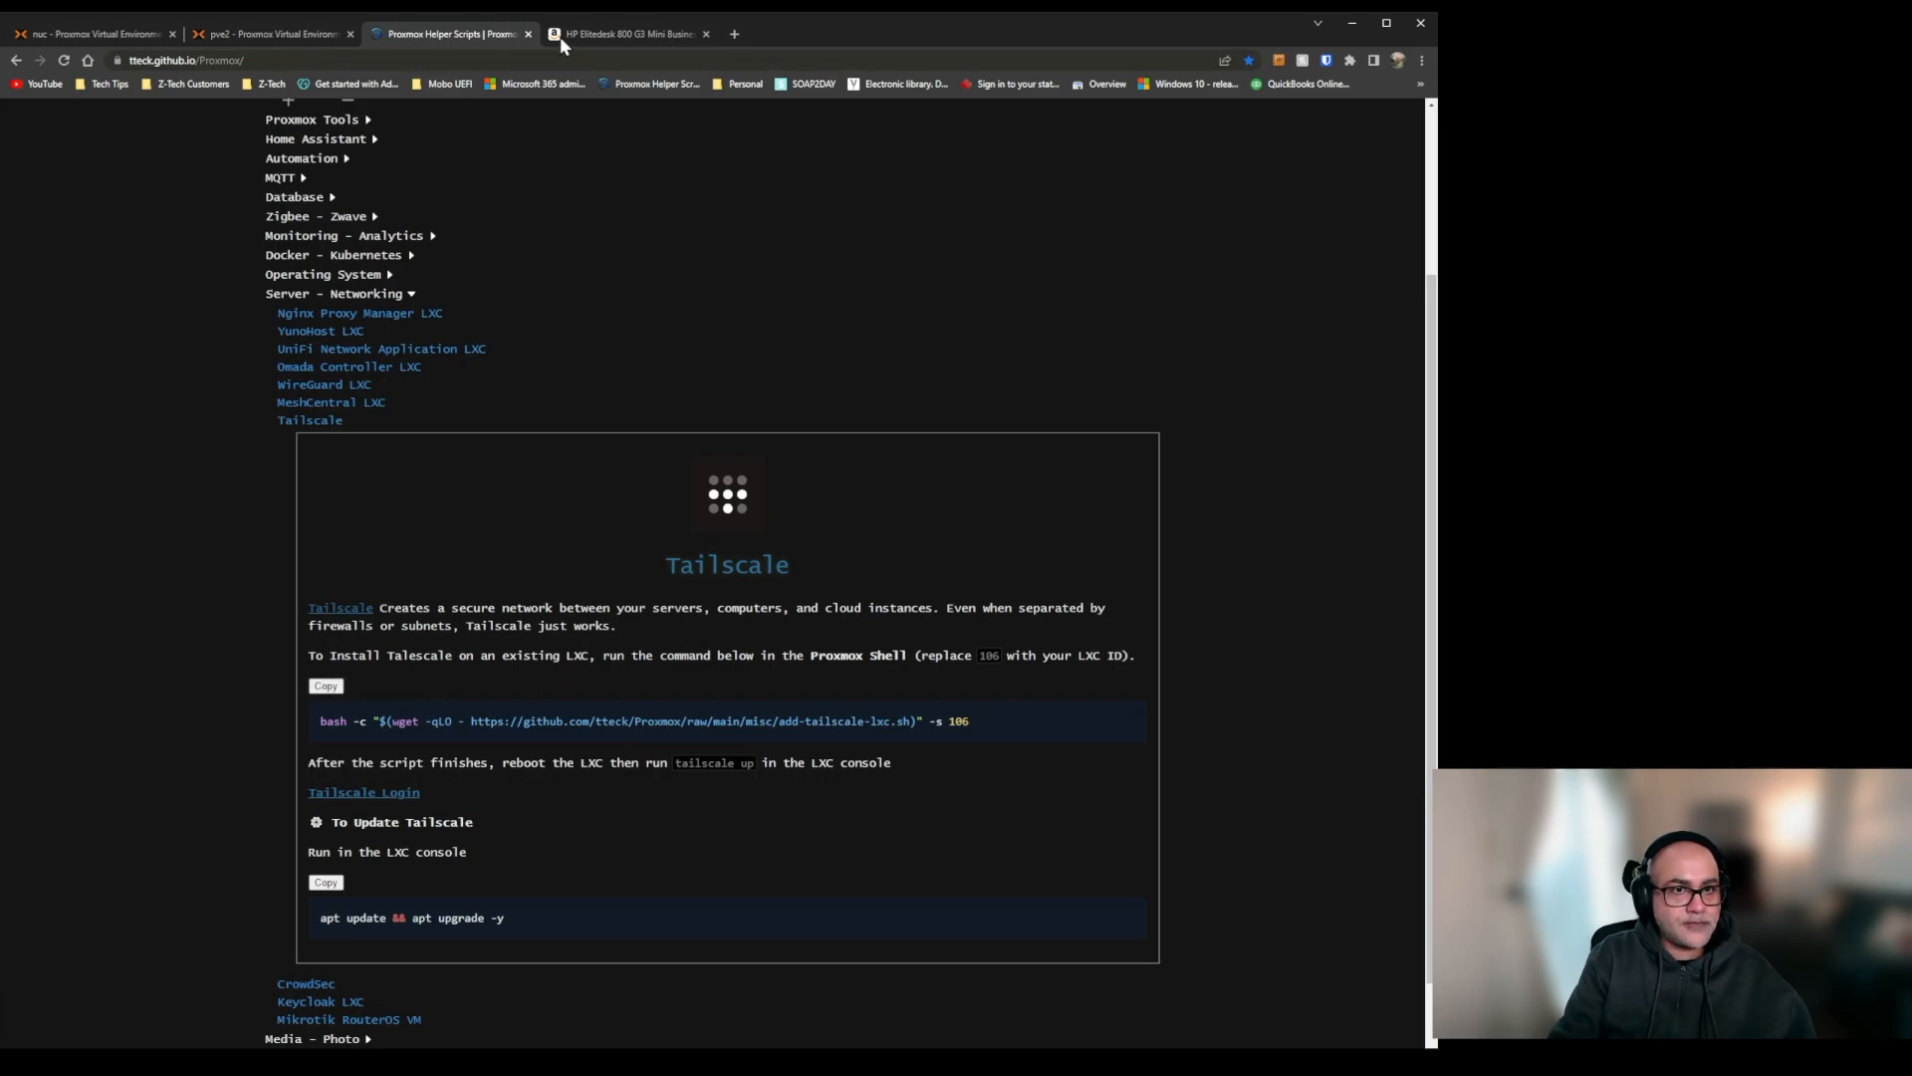
click(311, 33)
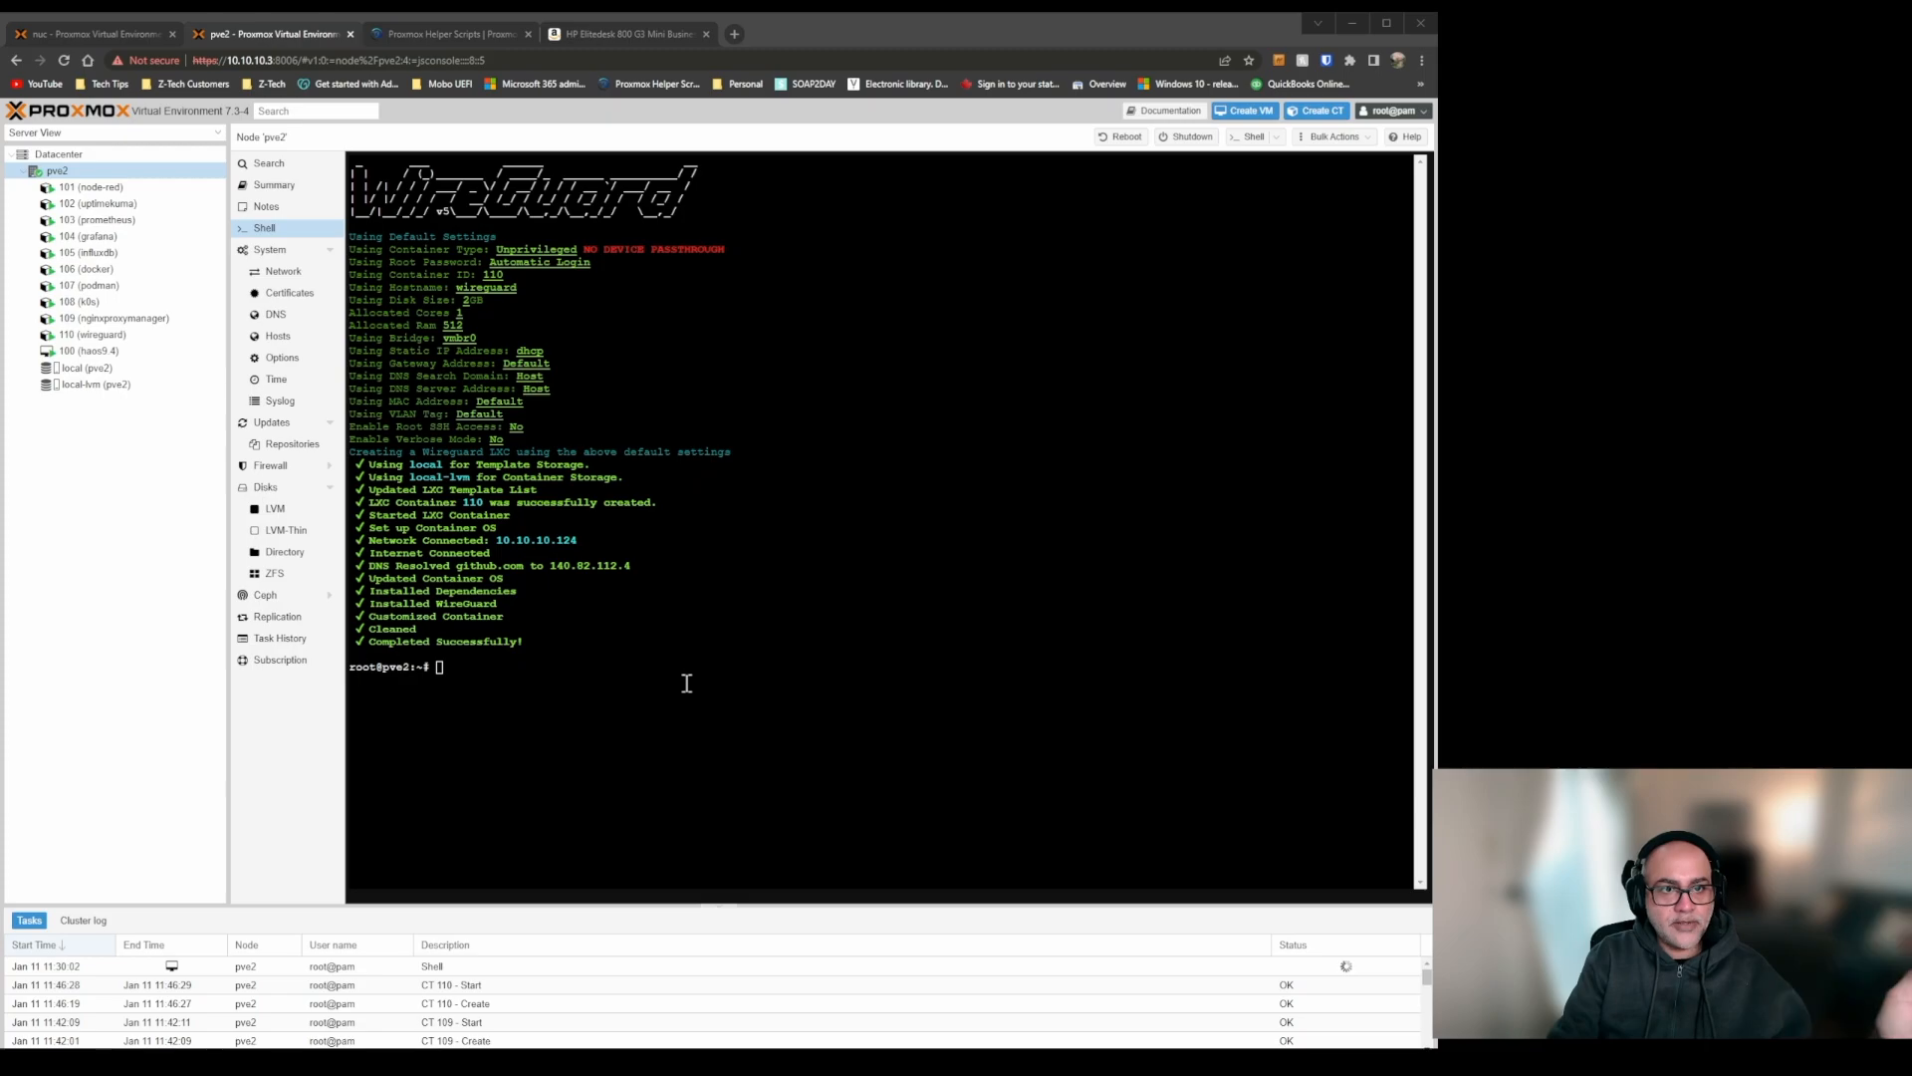
text(bash -c "$(wget -qLO - https://github.com/tteck/Proxmox/raw/main/misc/add-tailscale-lxc.sh)" -s 106)
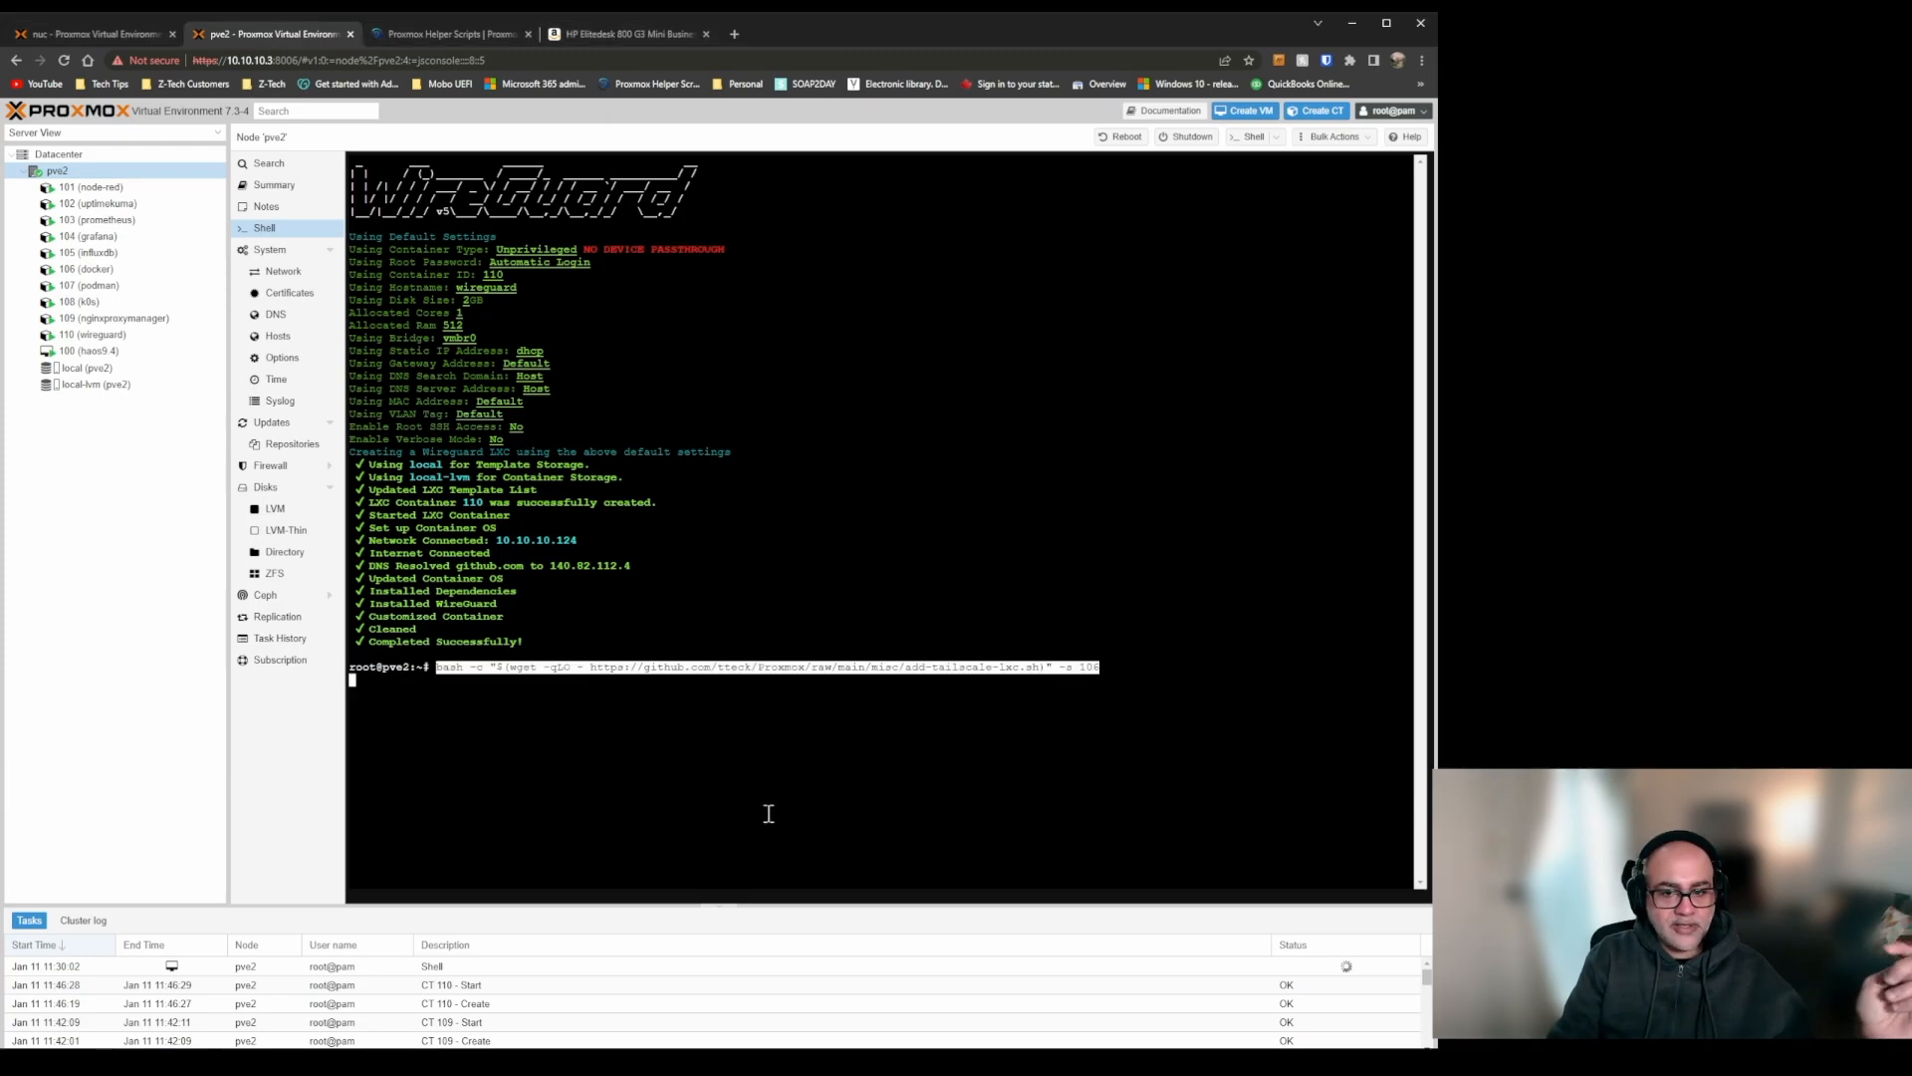
key(Return)
Read the Tailscale entry's note about installing on an existing LXC, and look over the container list on pve2.
key(ctrl+Tab)
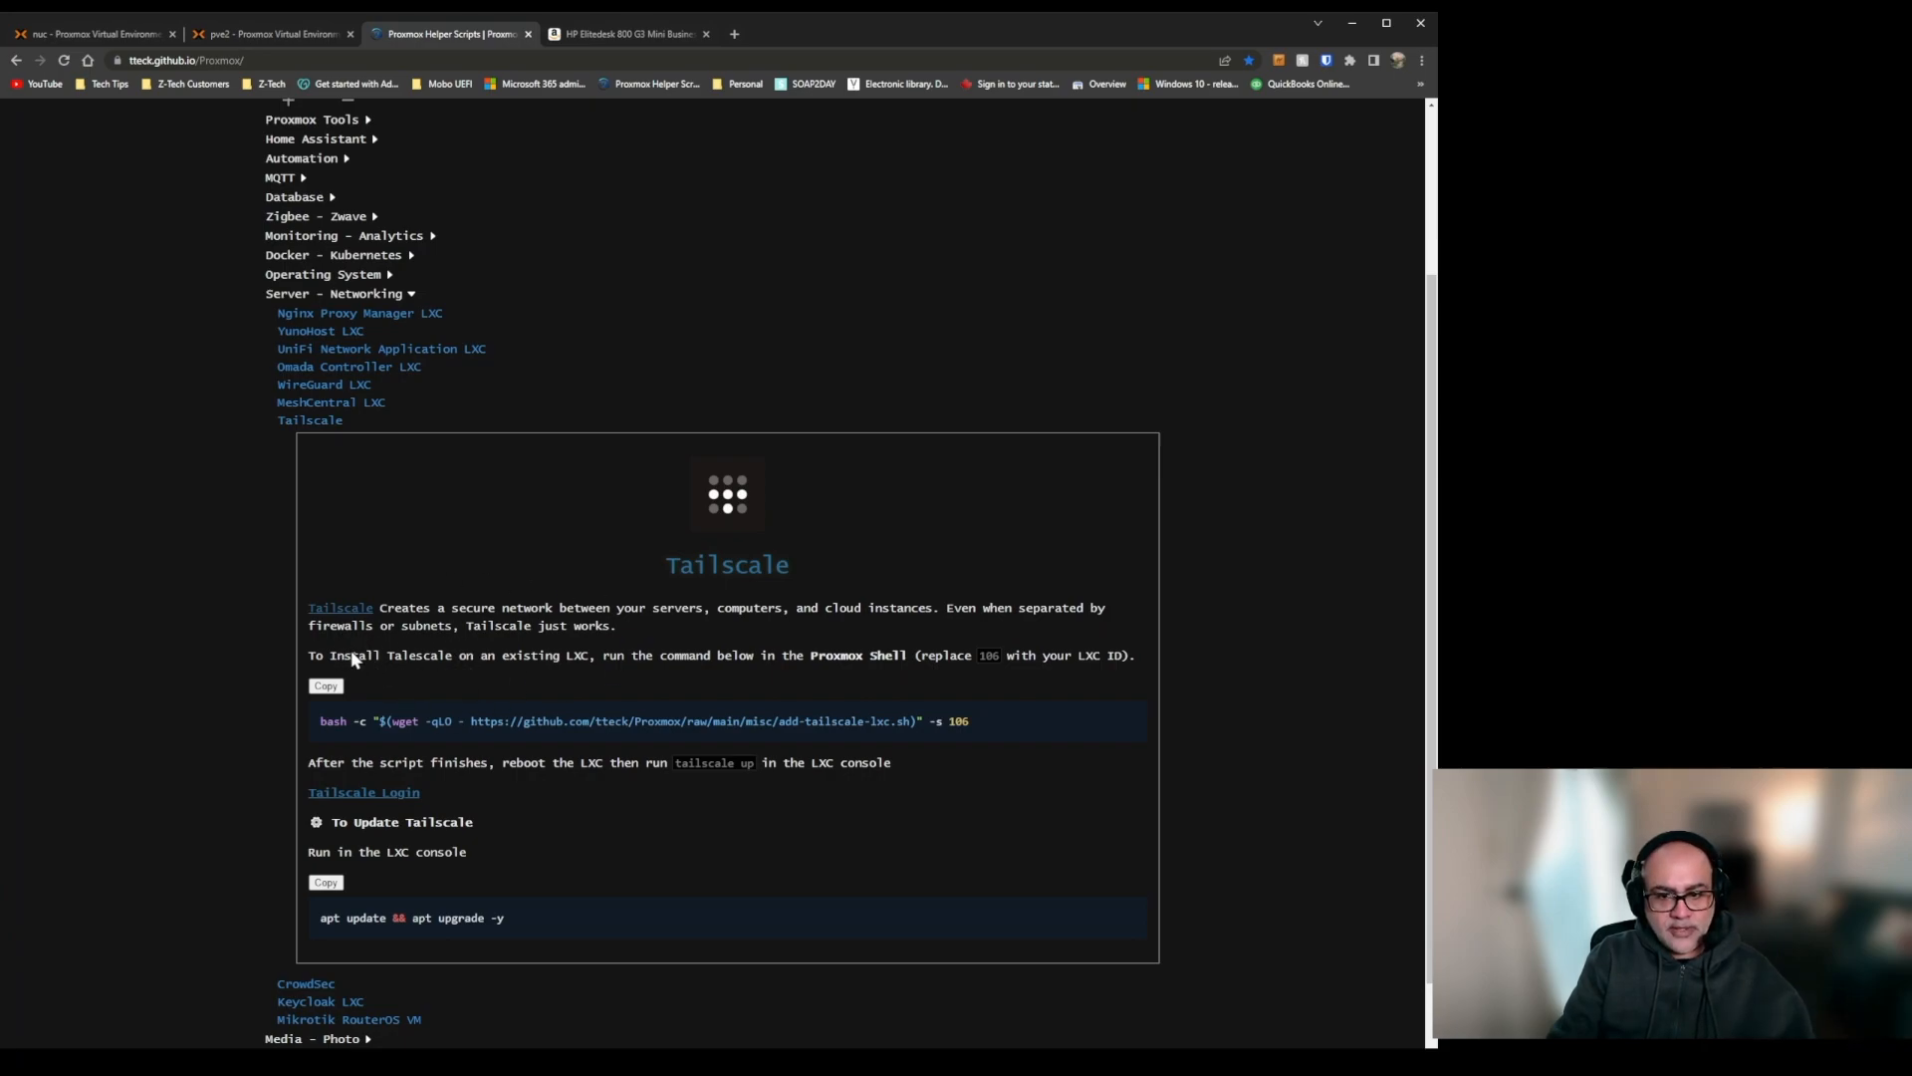
drag(344, 656, 908, 657)
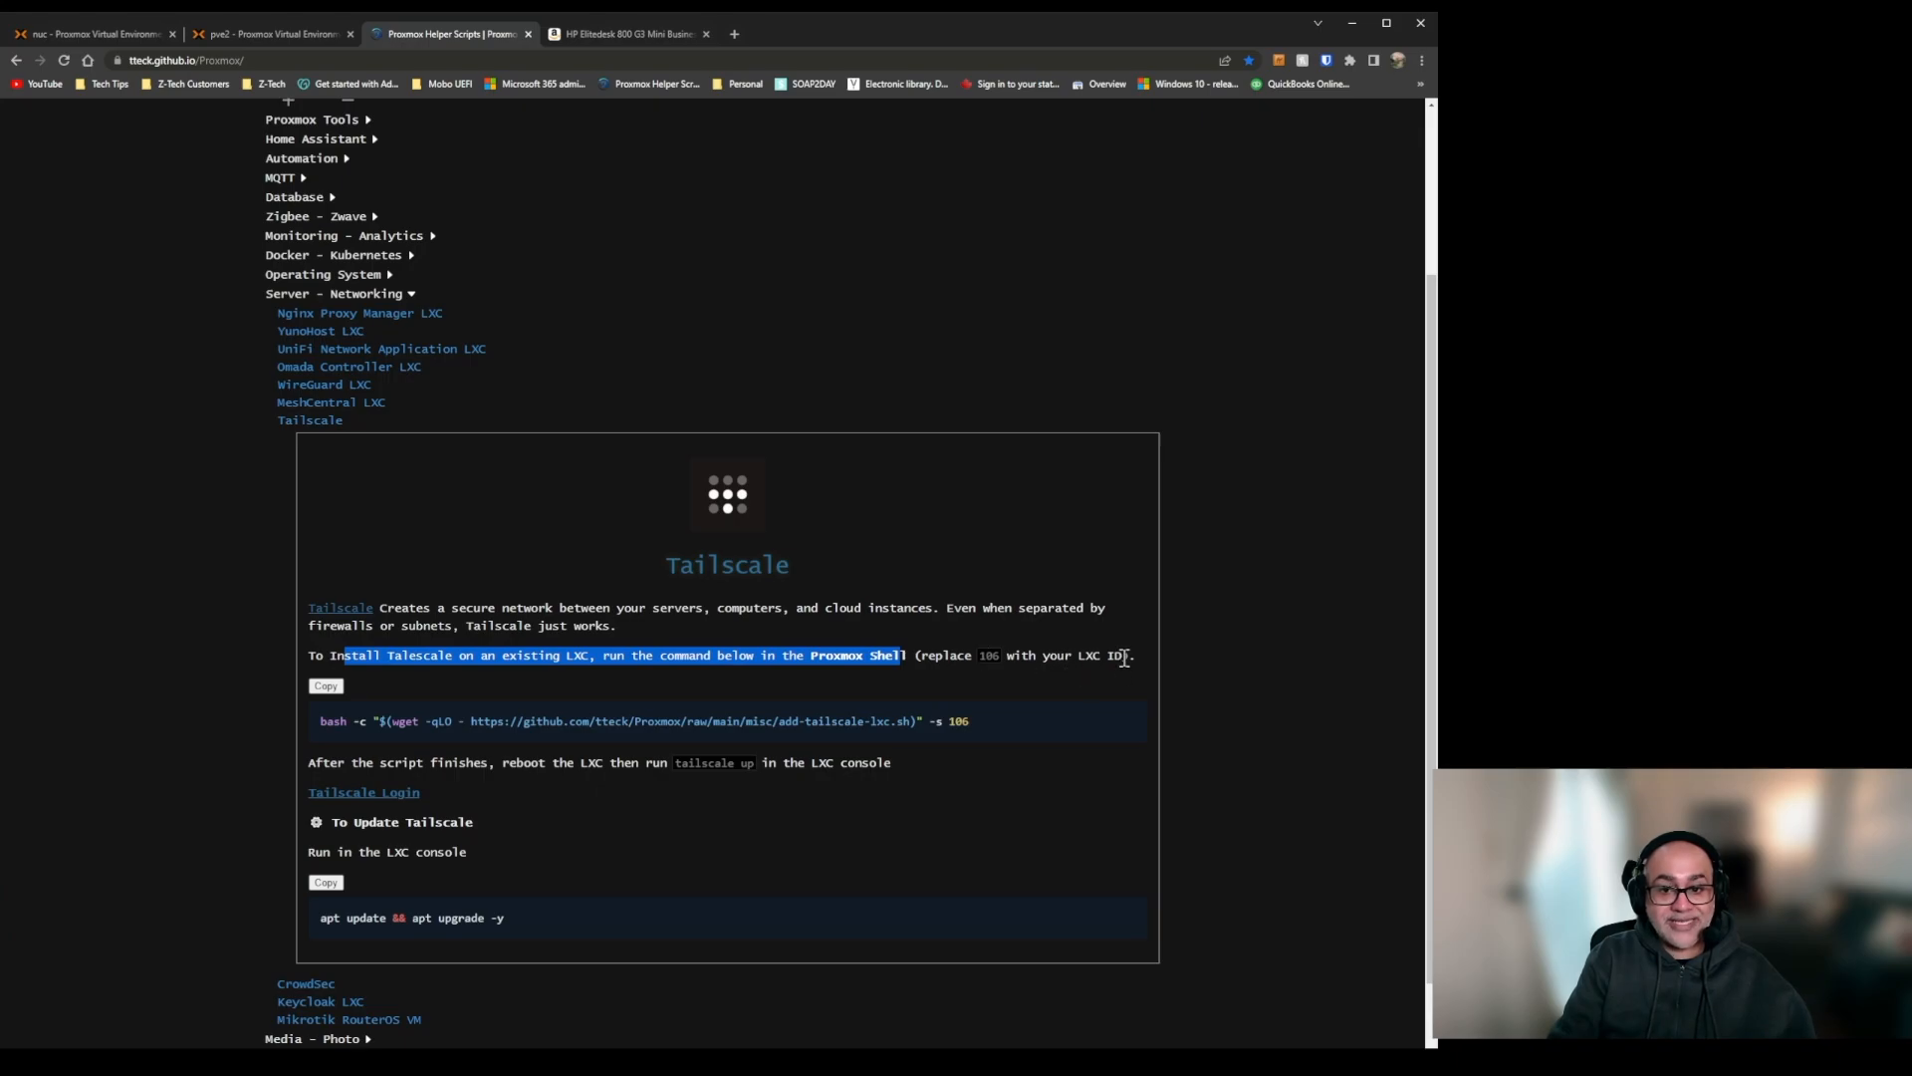
click(288, 33)
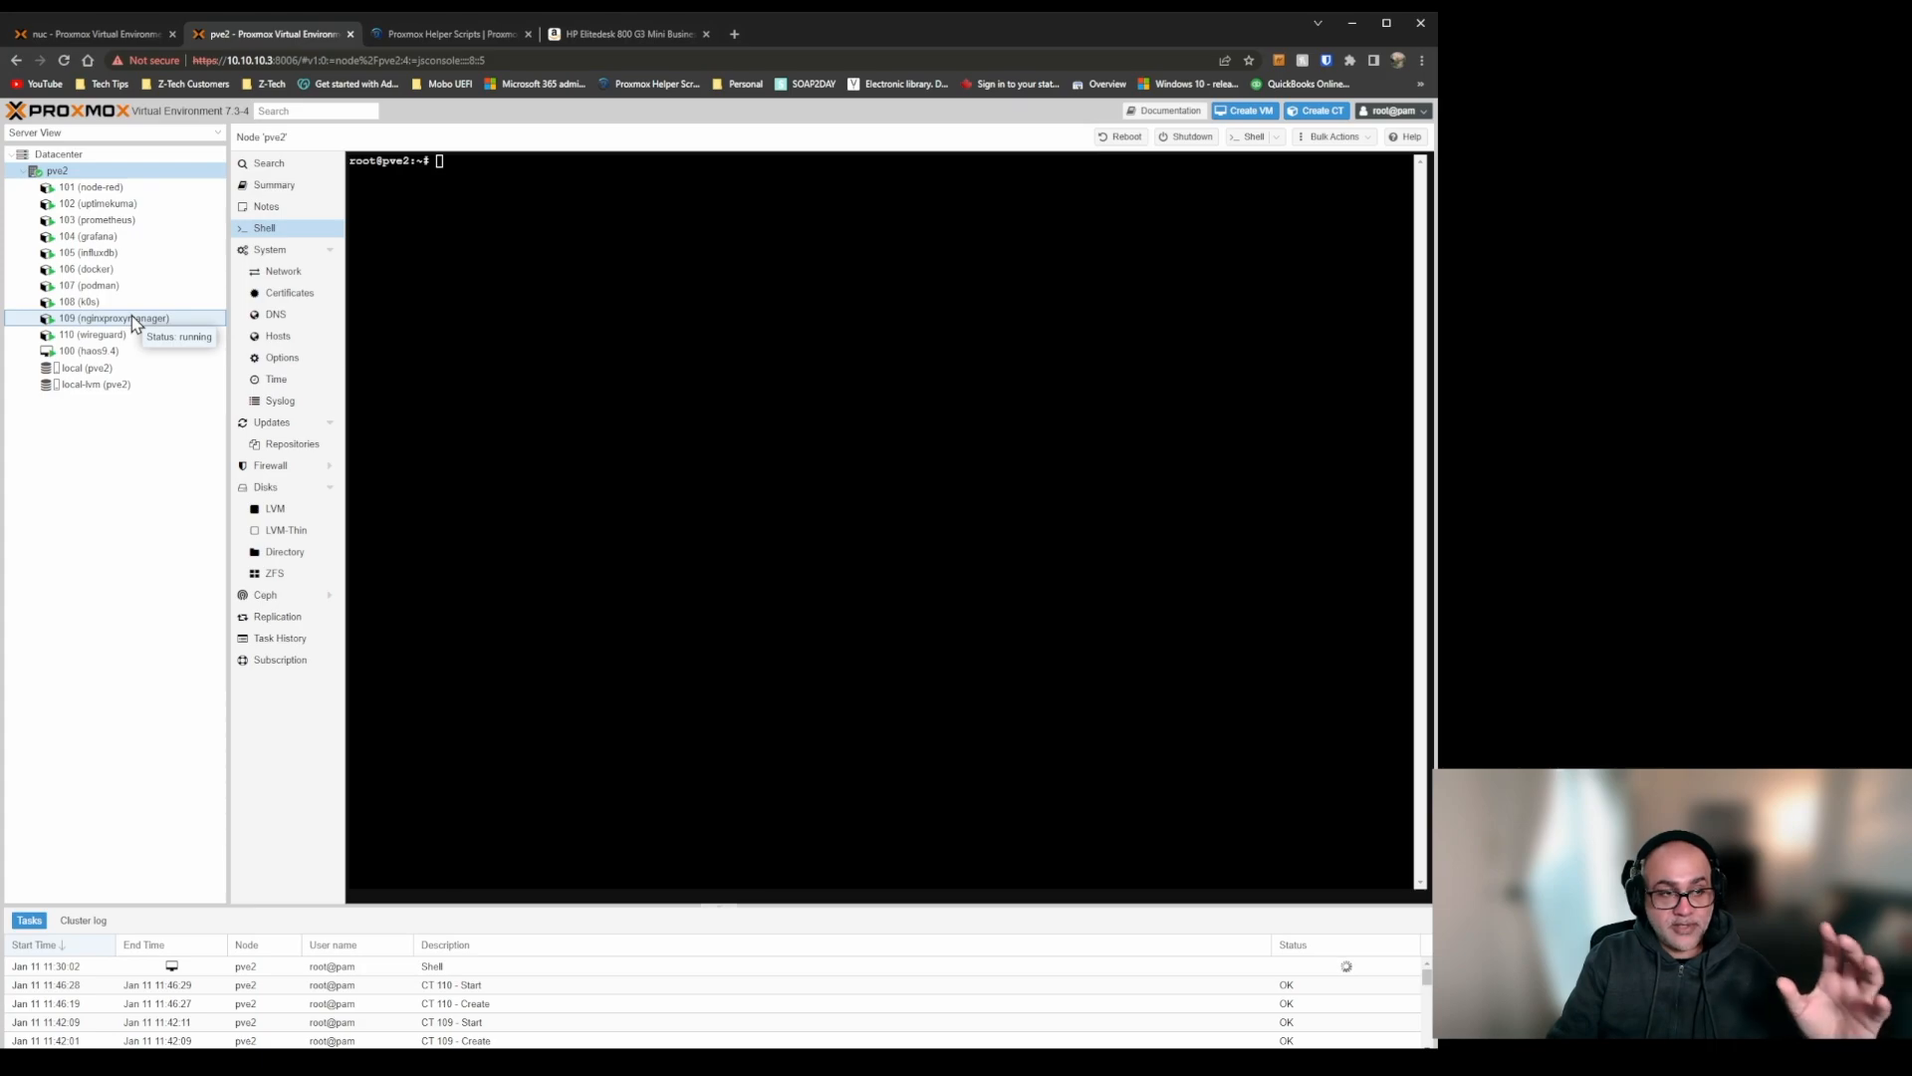
Return to Proxmox Helper Scripts, collapse the Tailscale entry and the Server - Networking category, and expand Media - Photo.
click(445, 36)
click(300, 423)
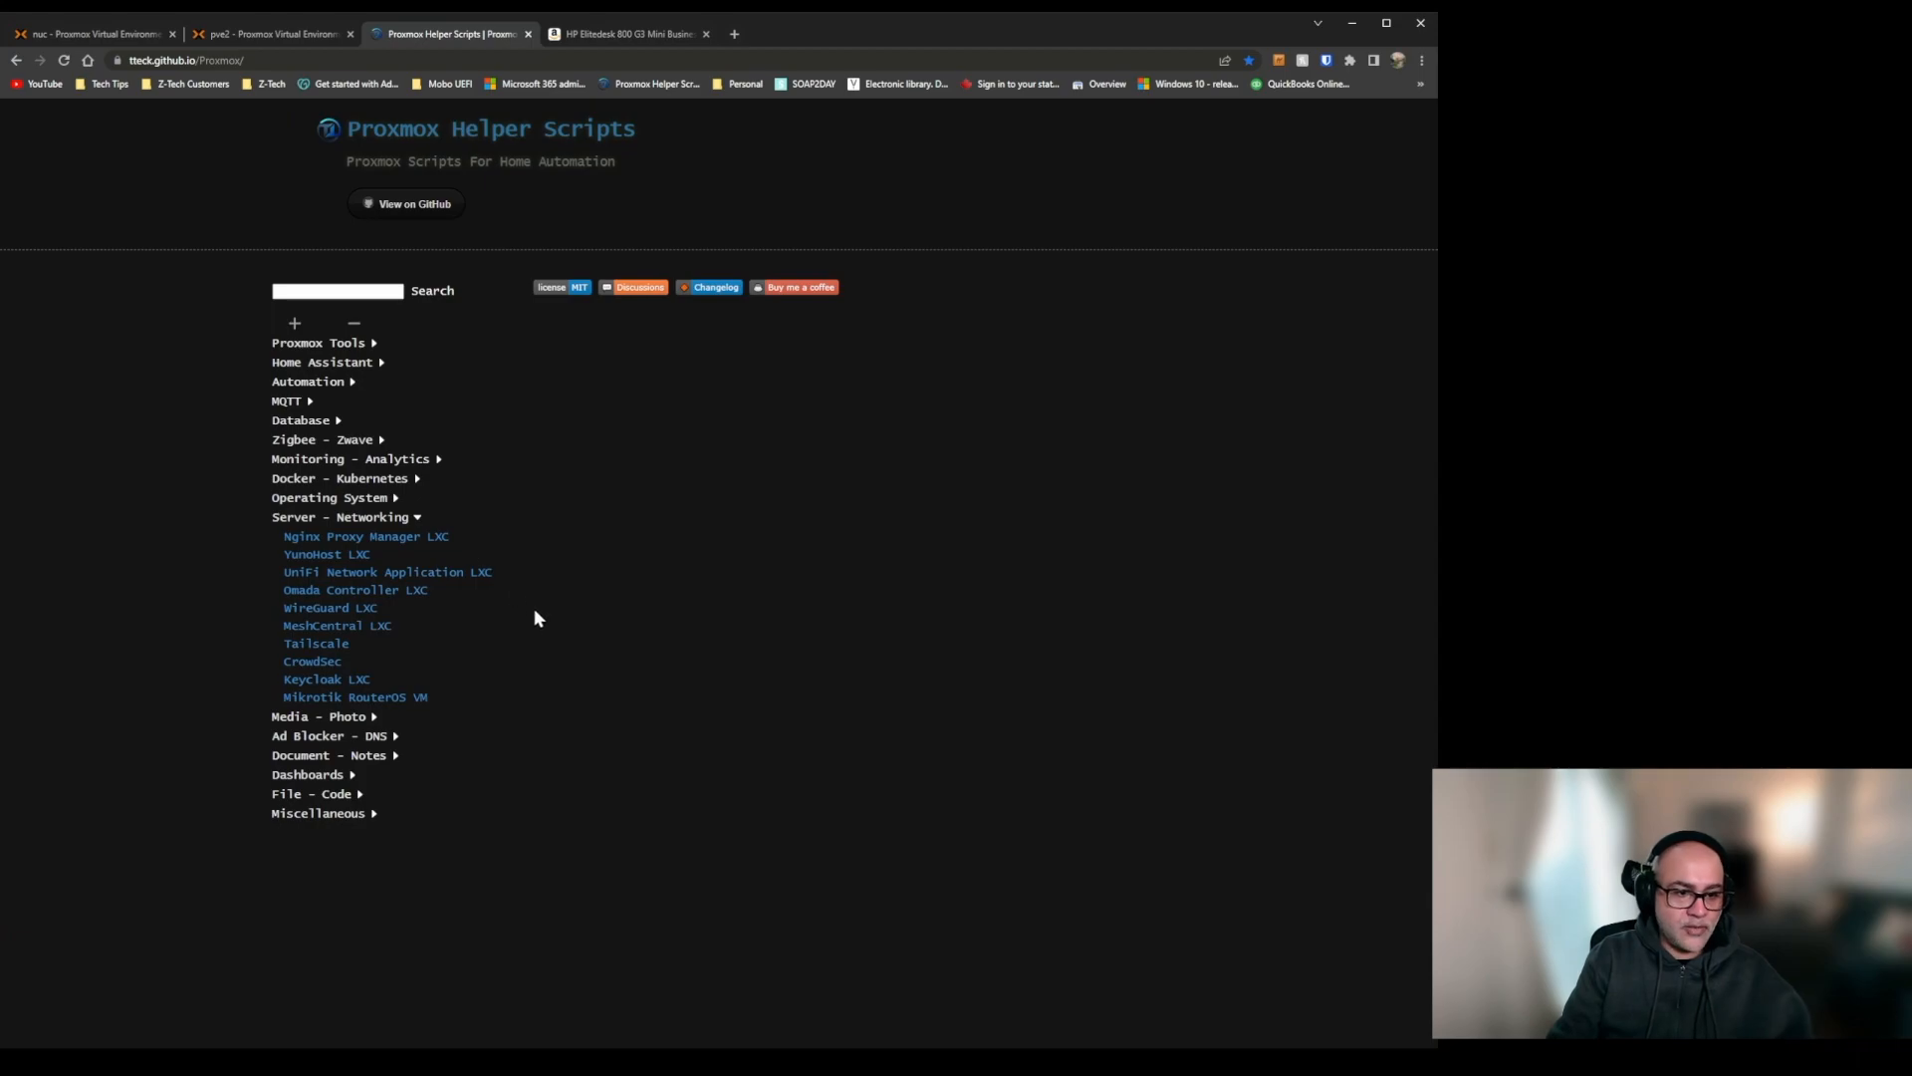
click(360, 520)
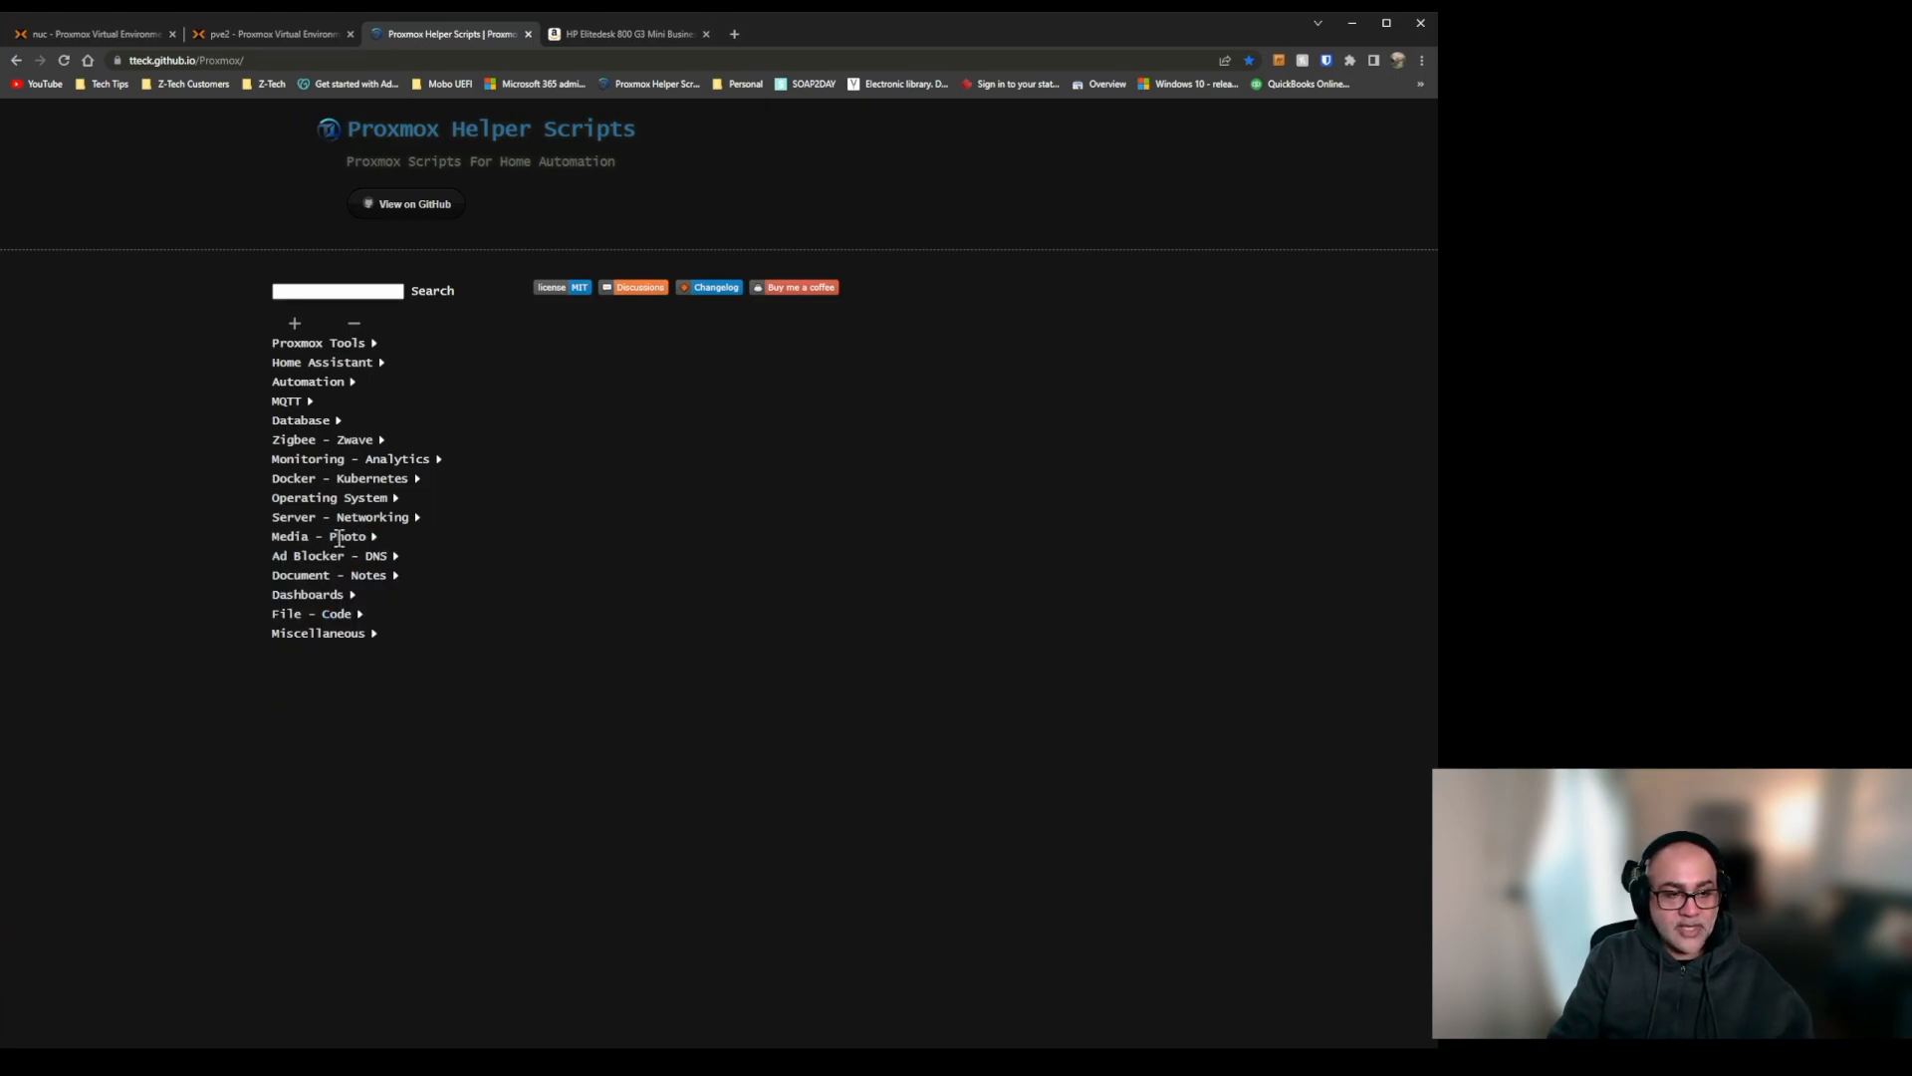
click(338, 538)
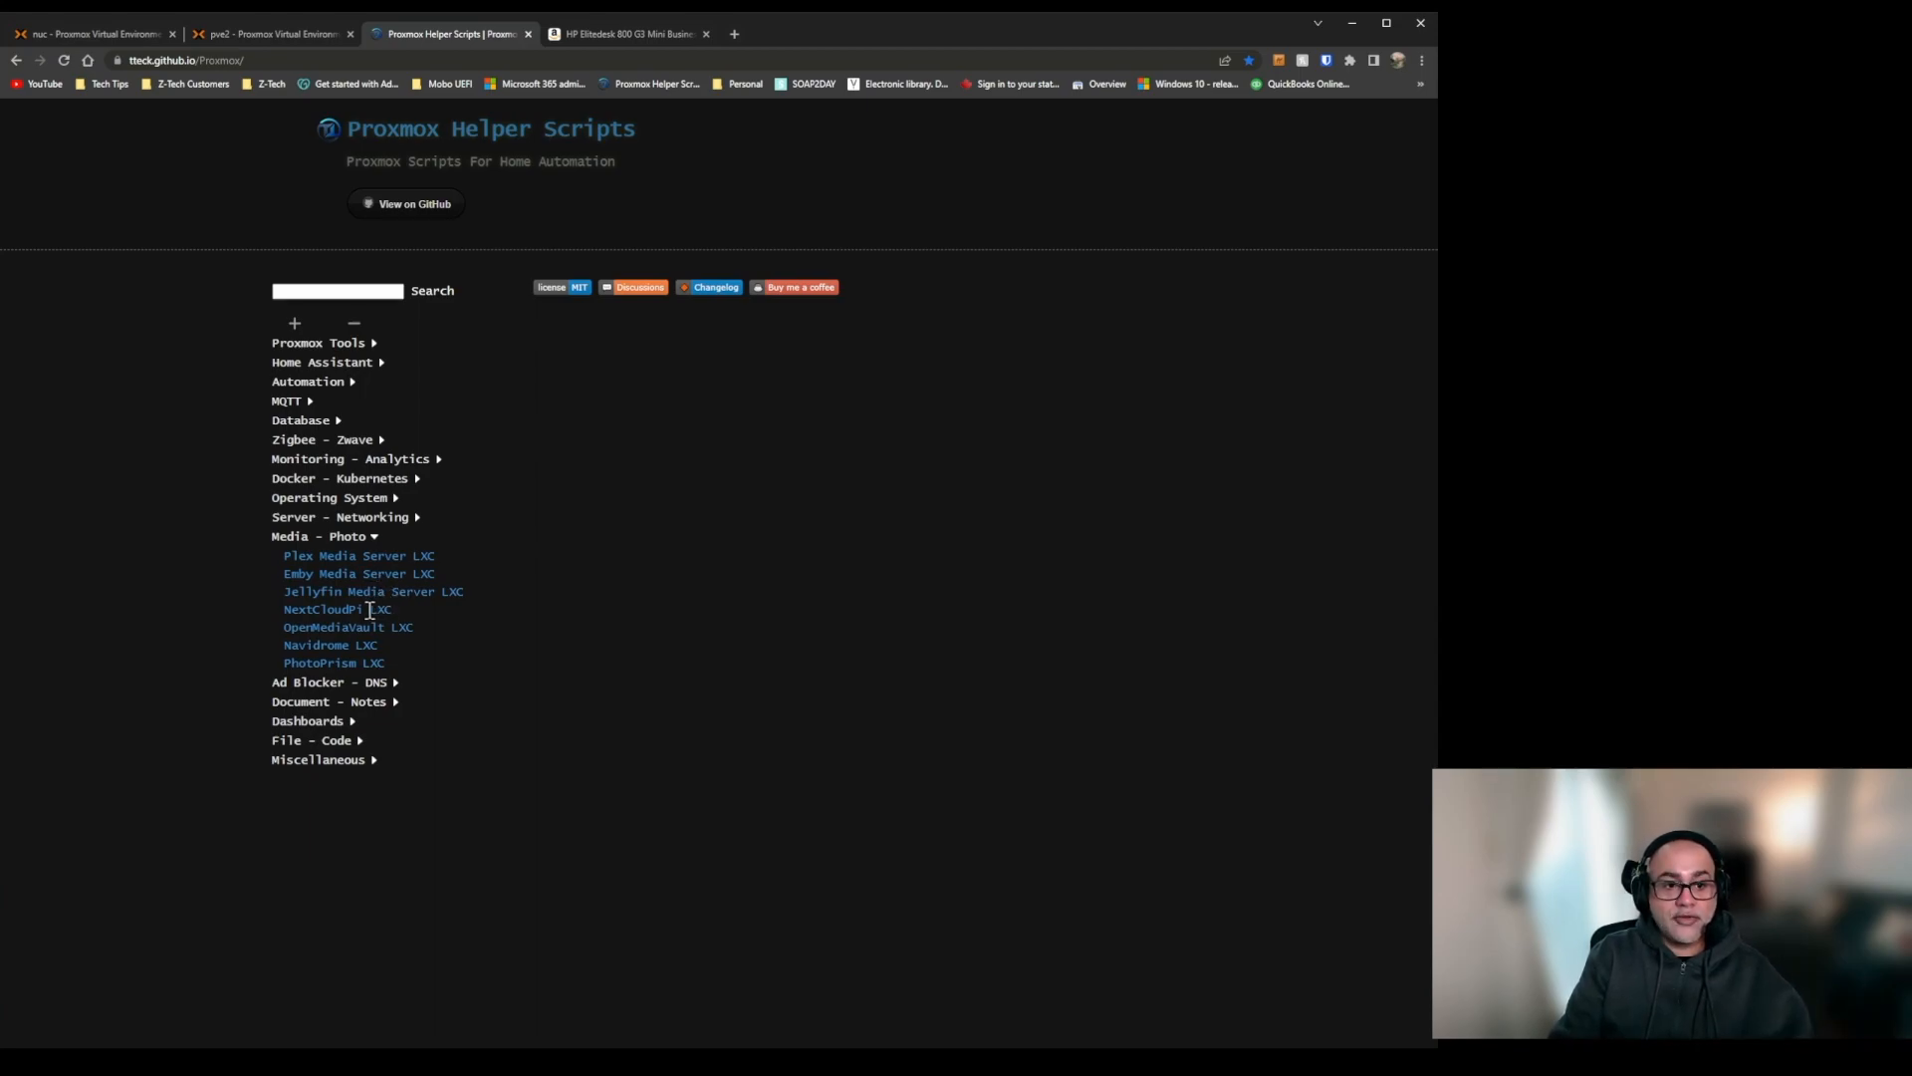
Look over the NextCloudPi LXC entry, collapse it, and copy the install command from the PhotoPrism LXC entry.
click(372, 608)
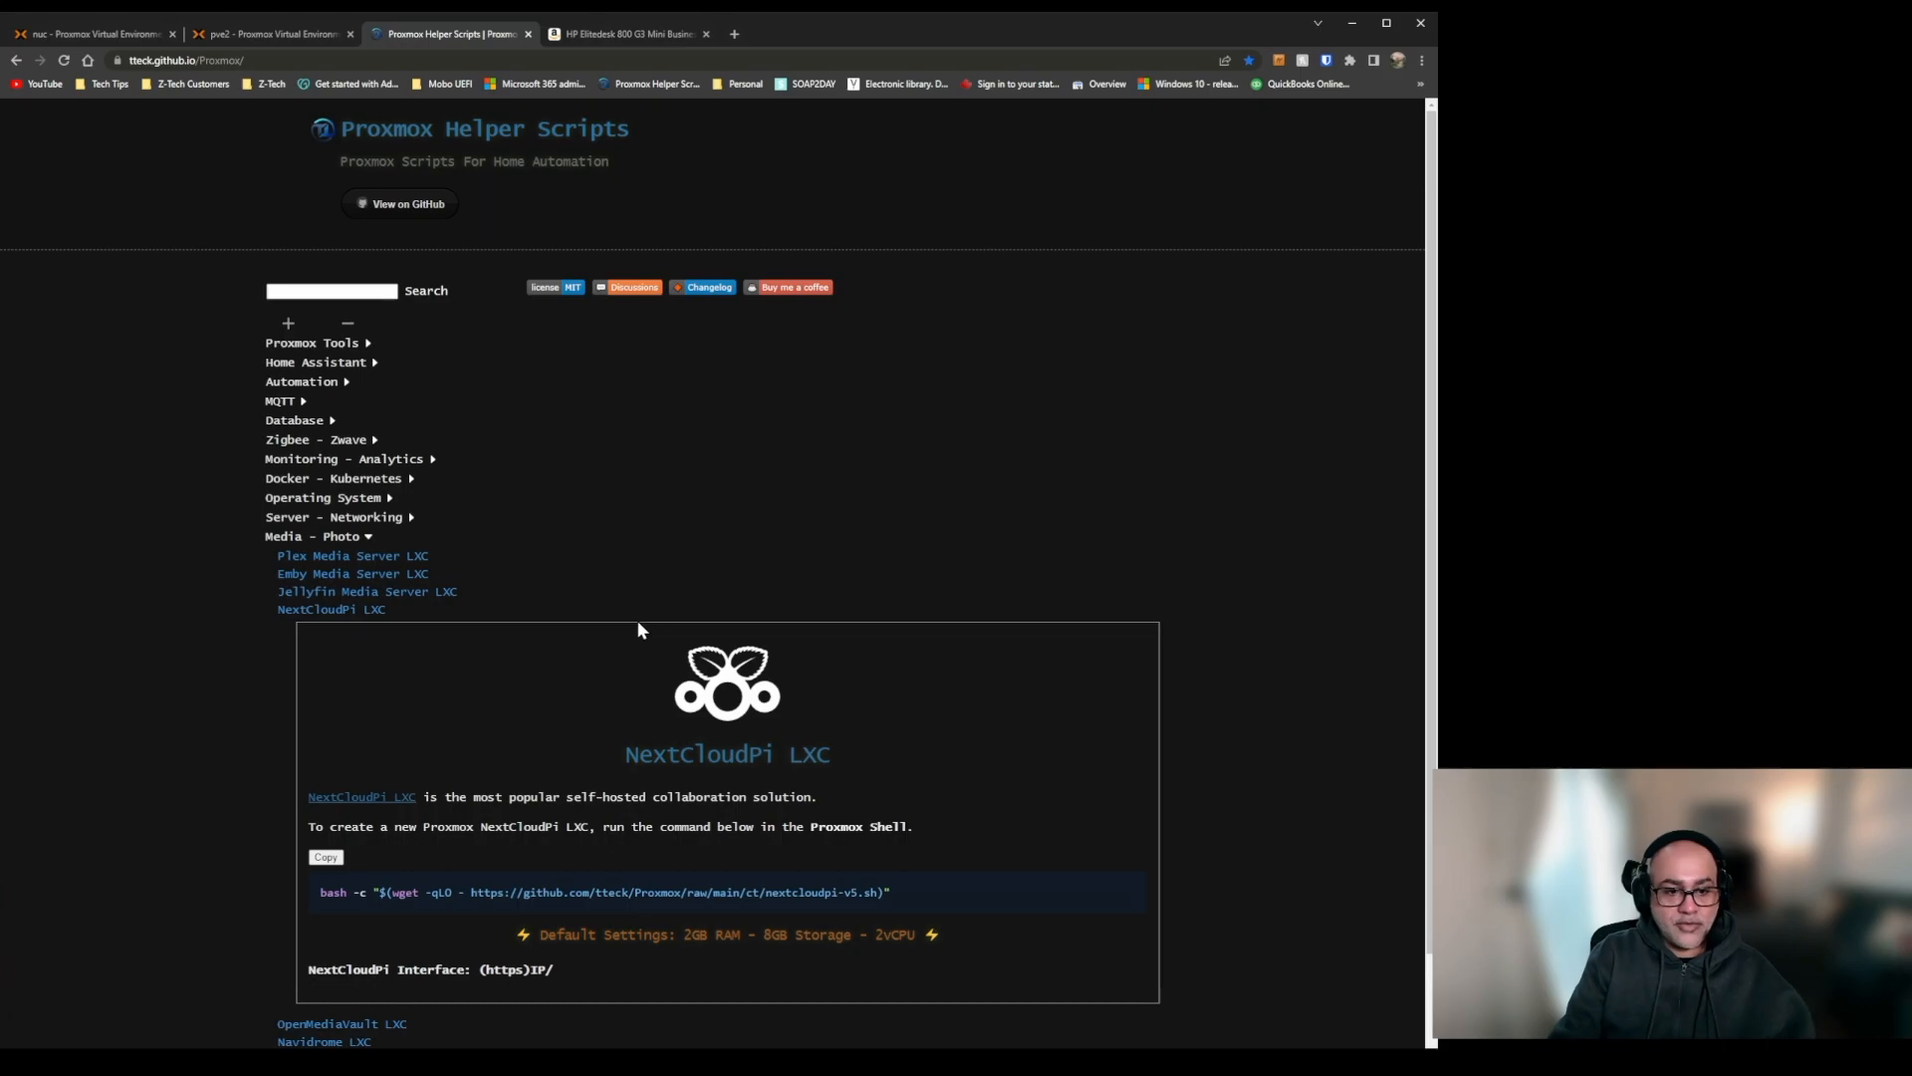
click(328, 608)
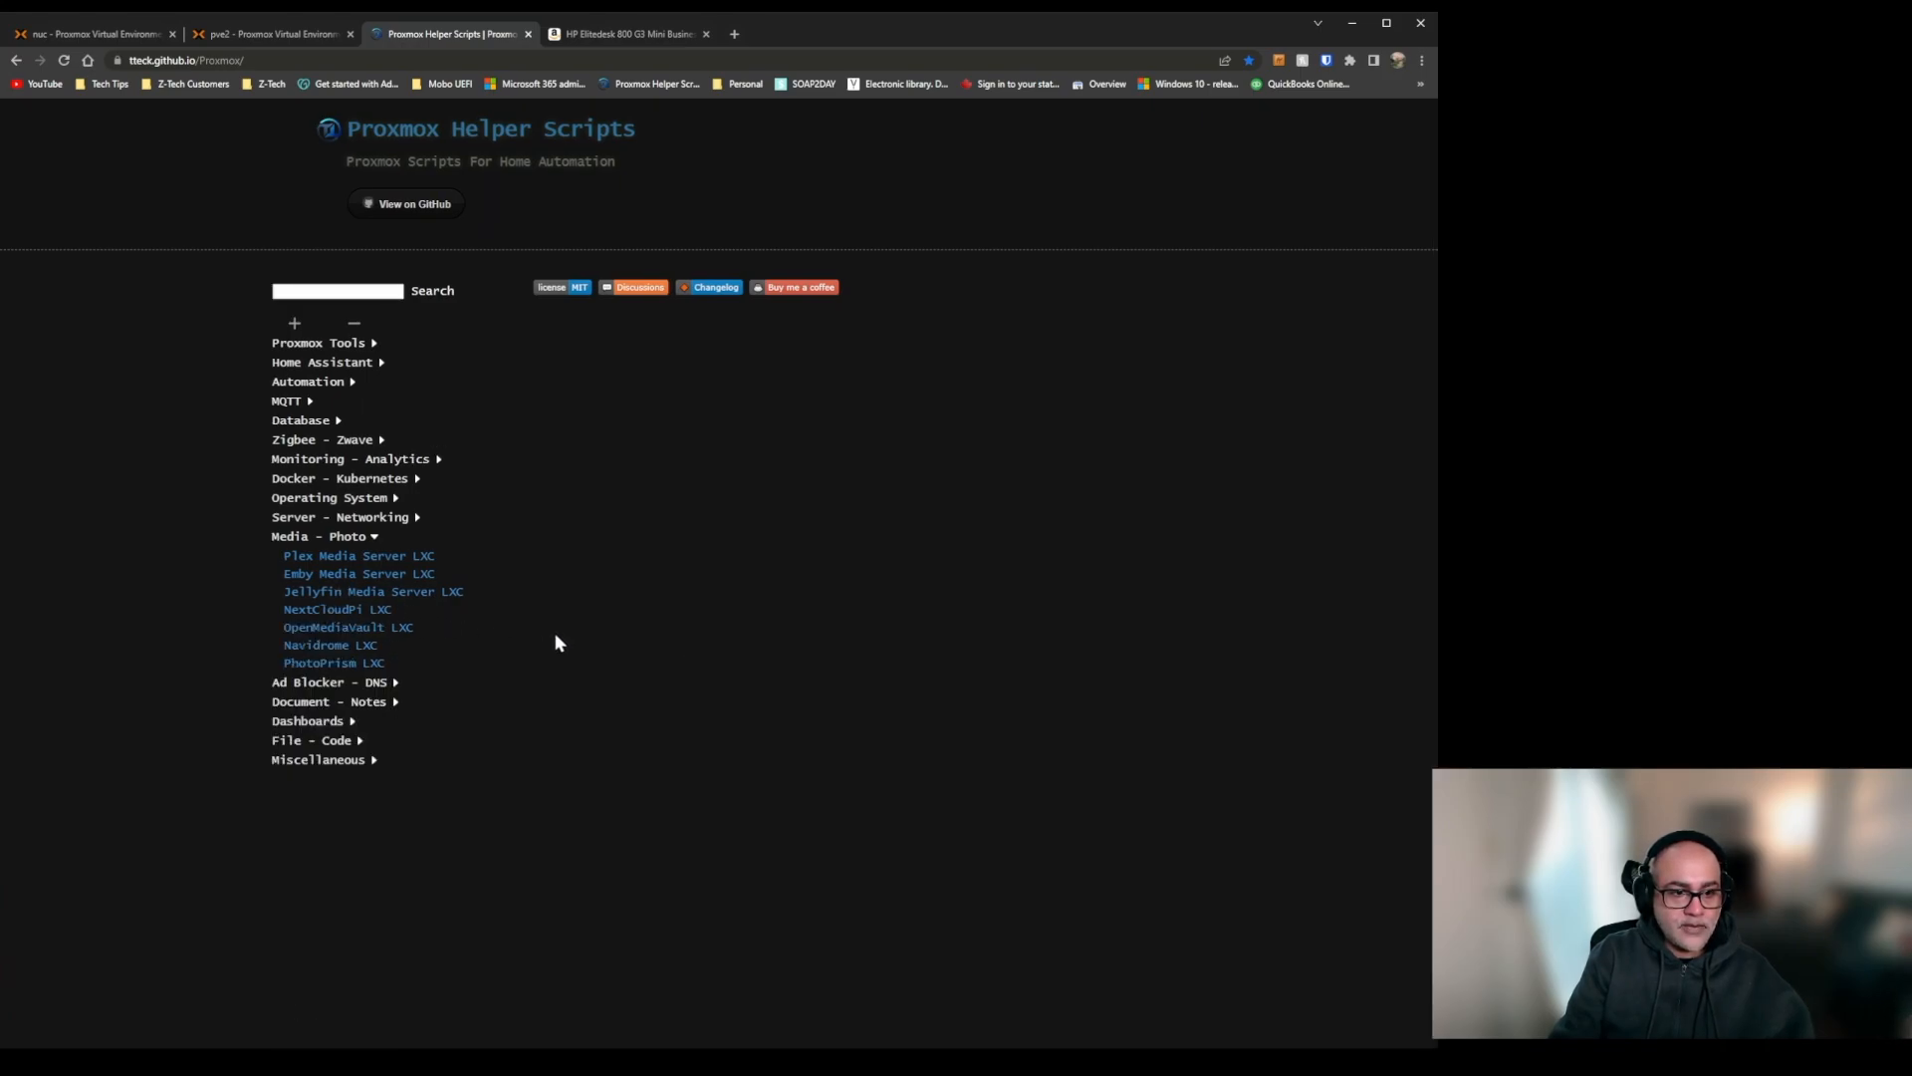
click(354, 662)
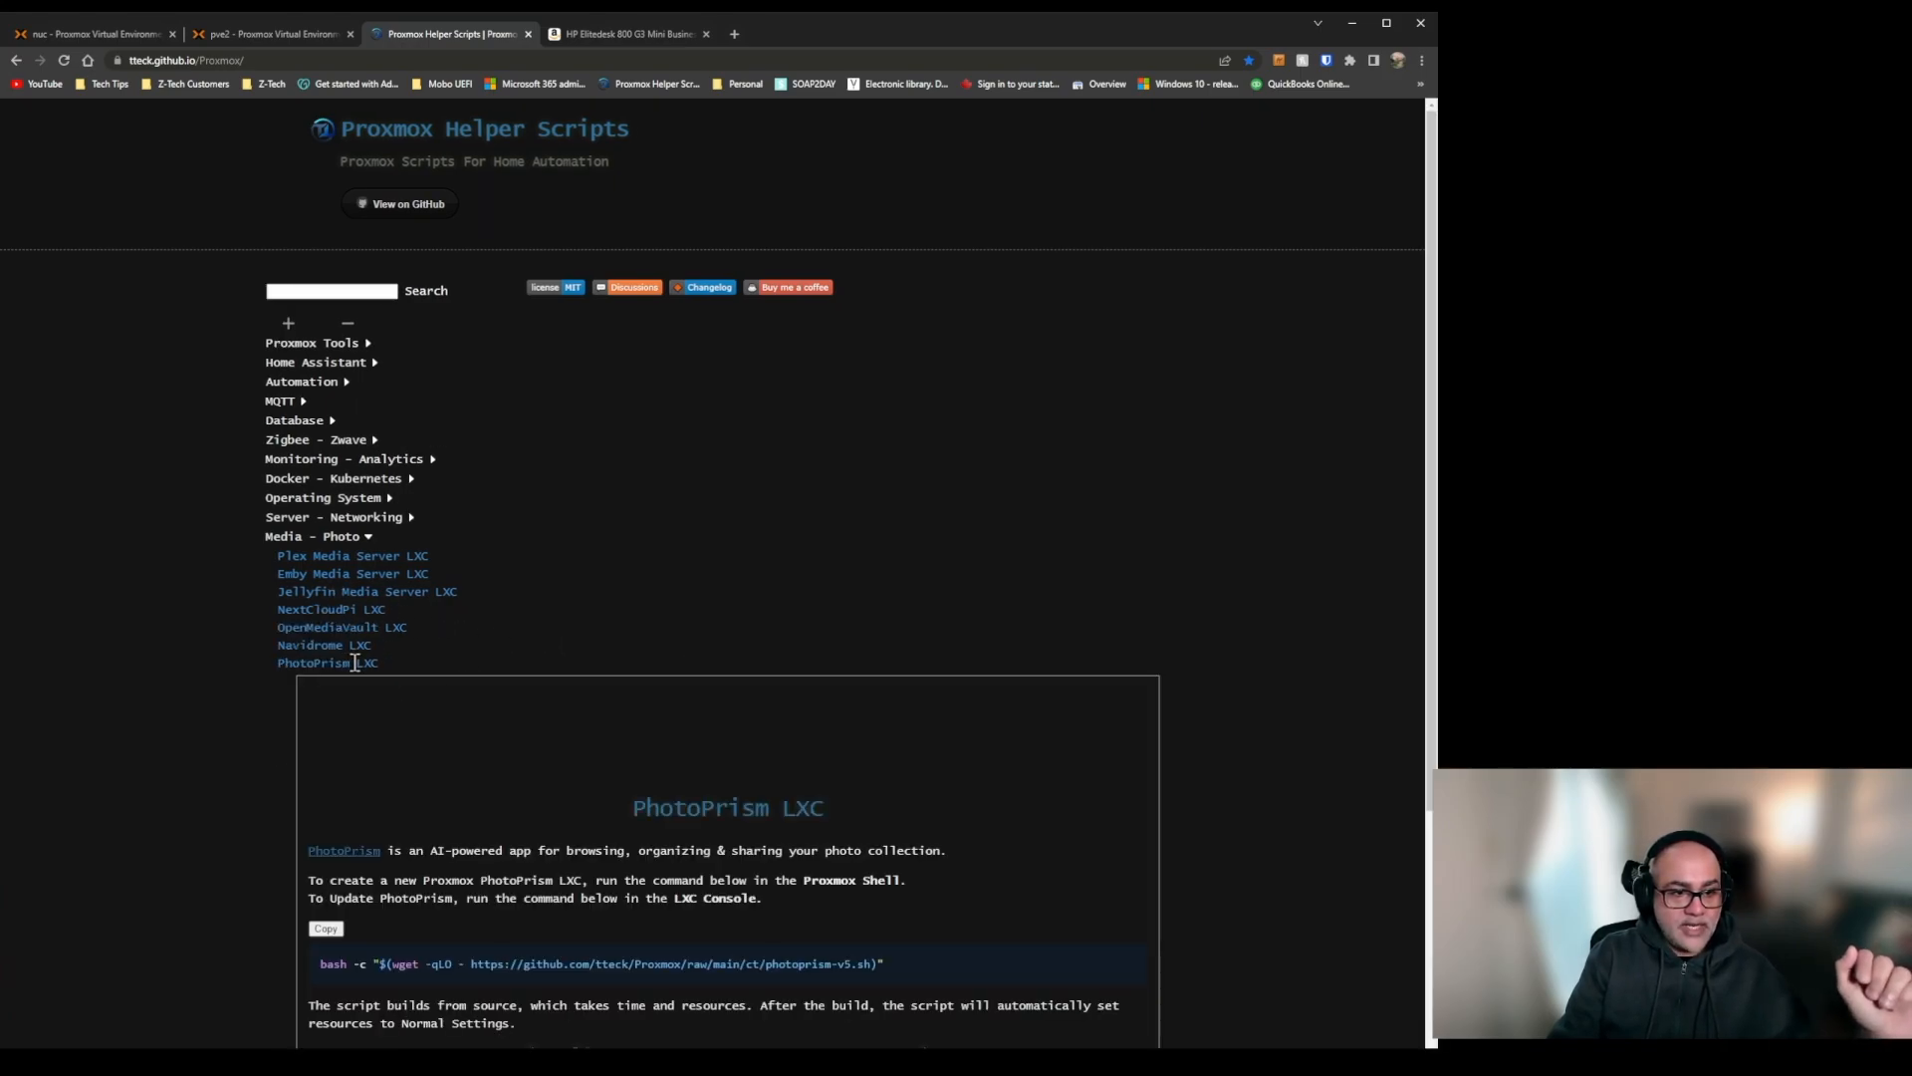
scroll(738, 665, down, 3)
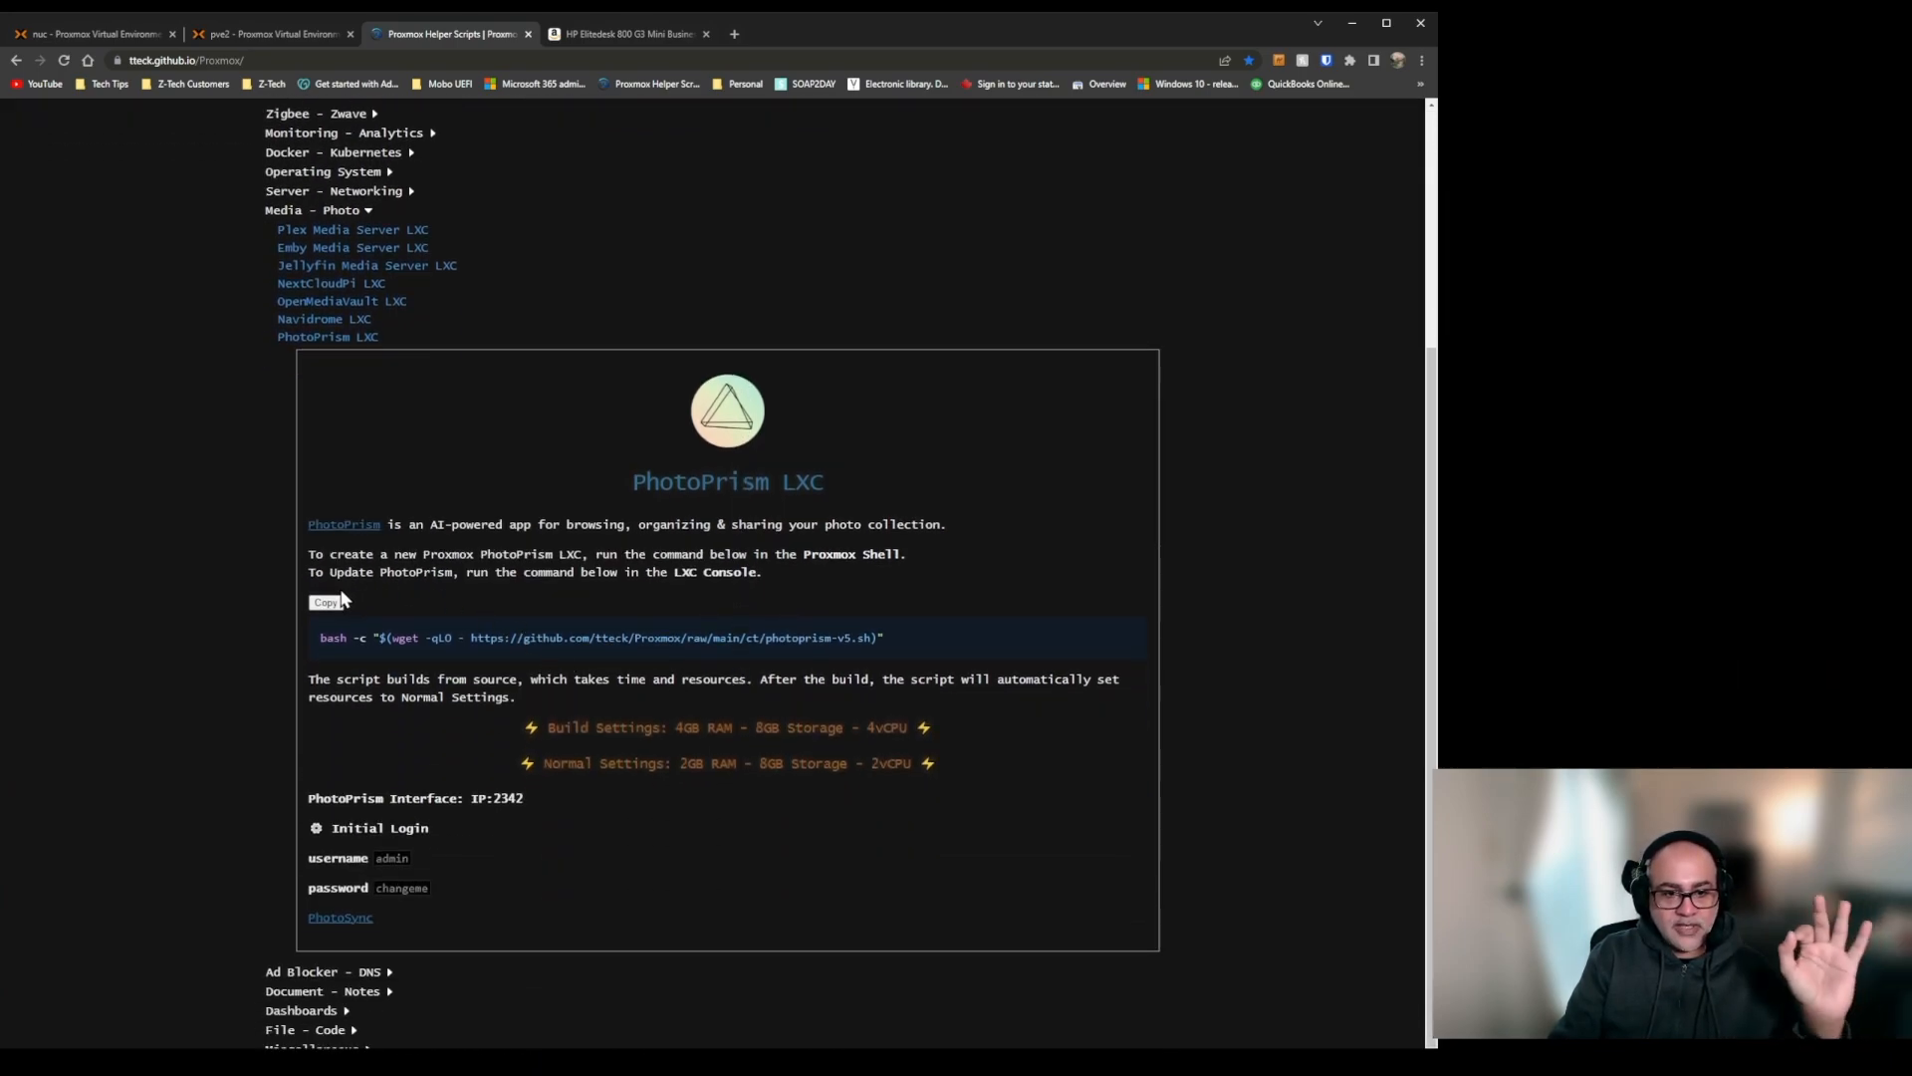
click(327, 604)
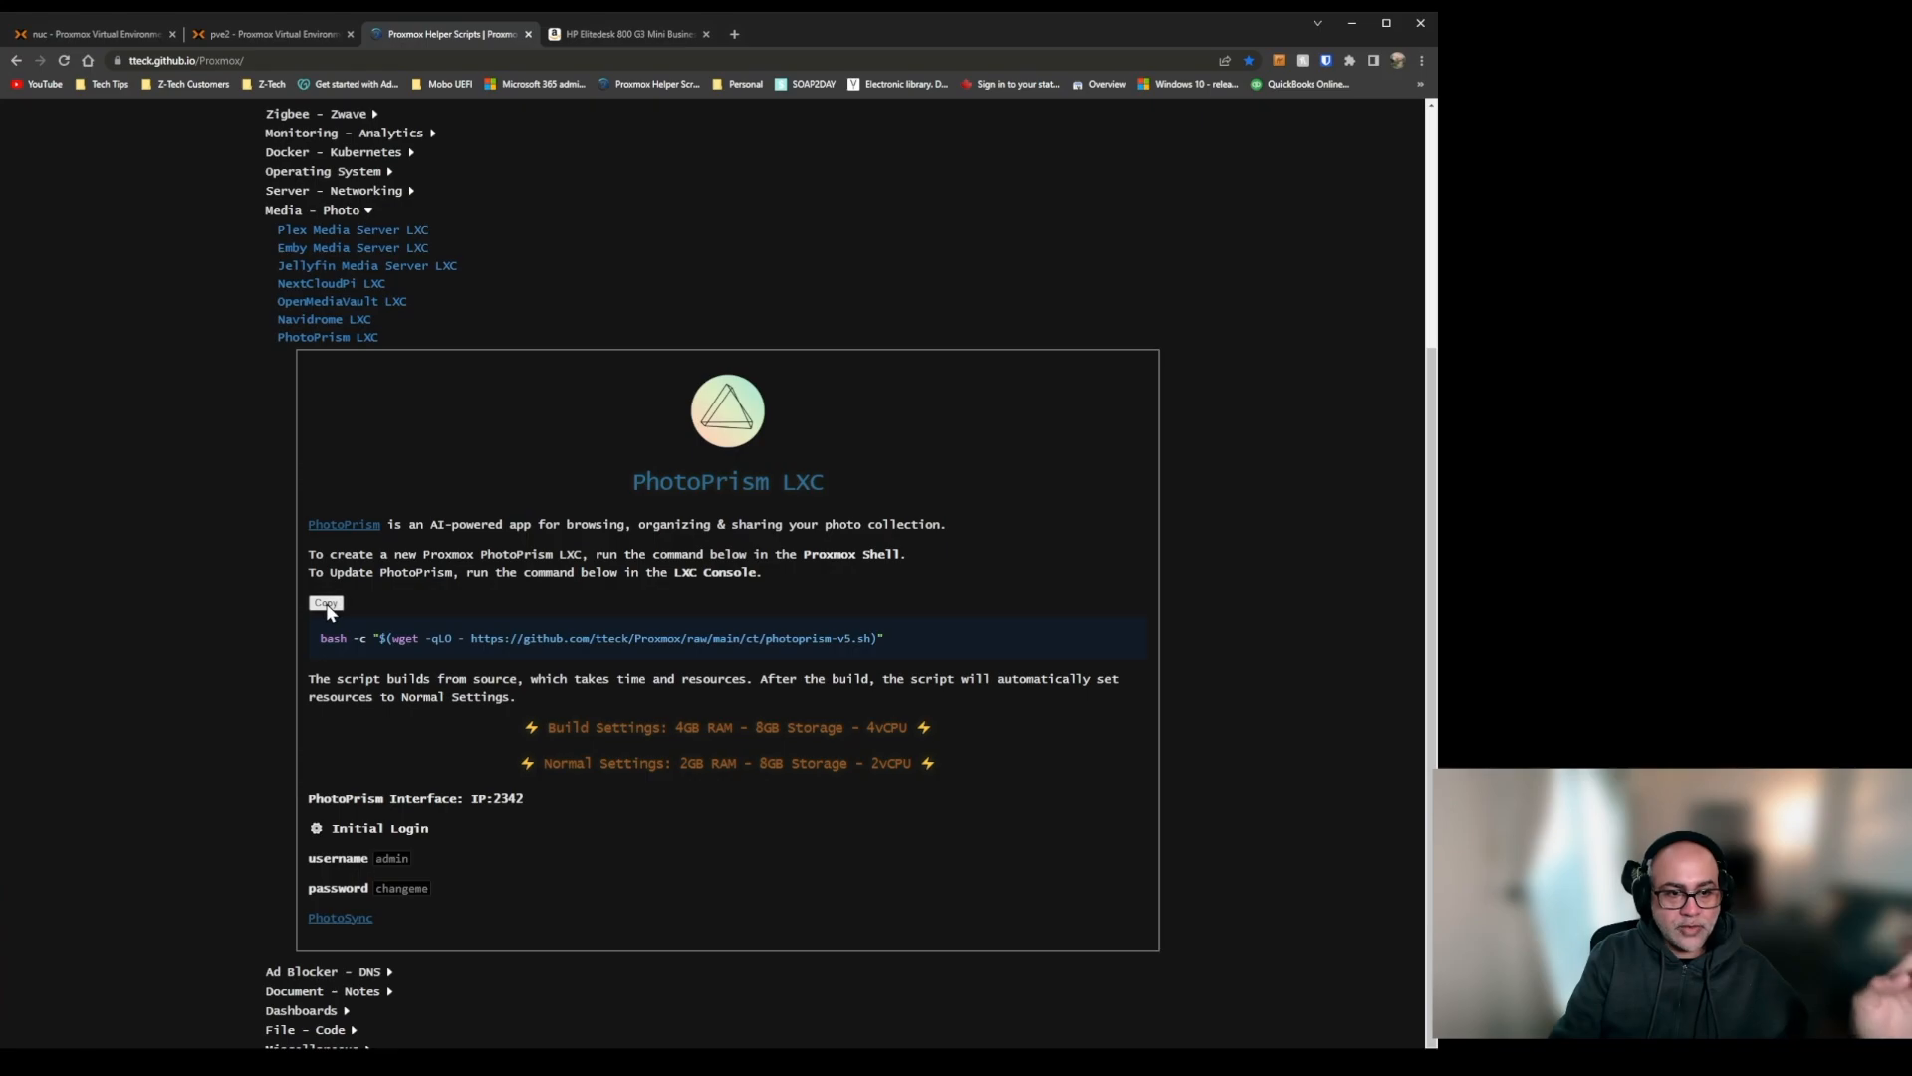
Run the copied PhotoPrism script in the pve2 shell and proceed with the advanced settings for the new LXC.
click(245, 40)
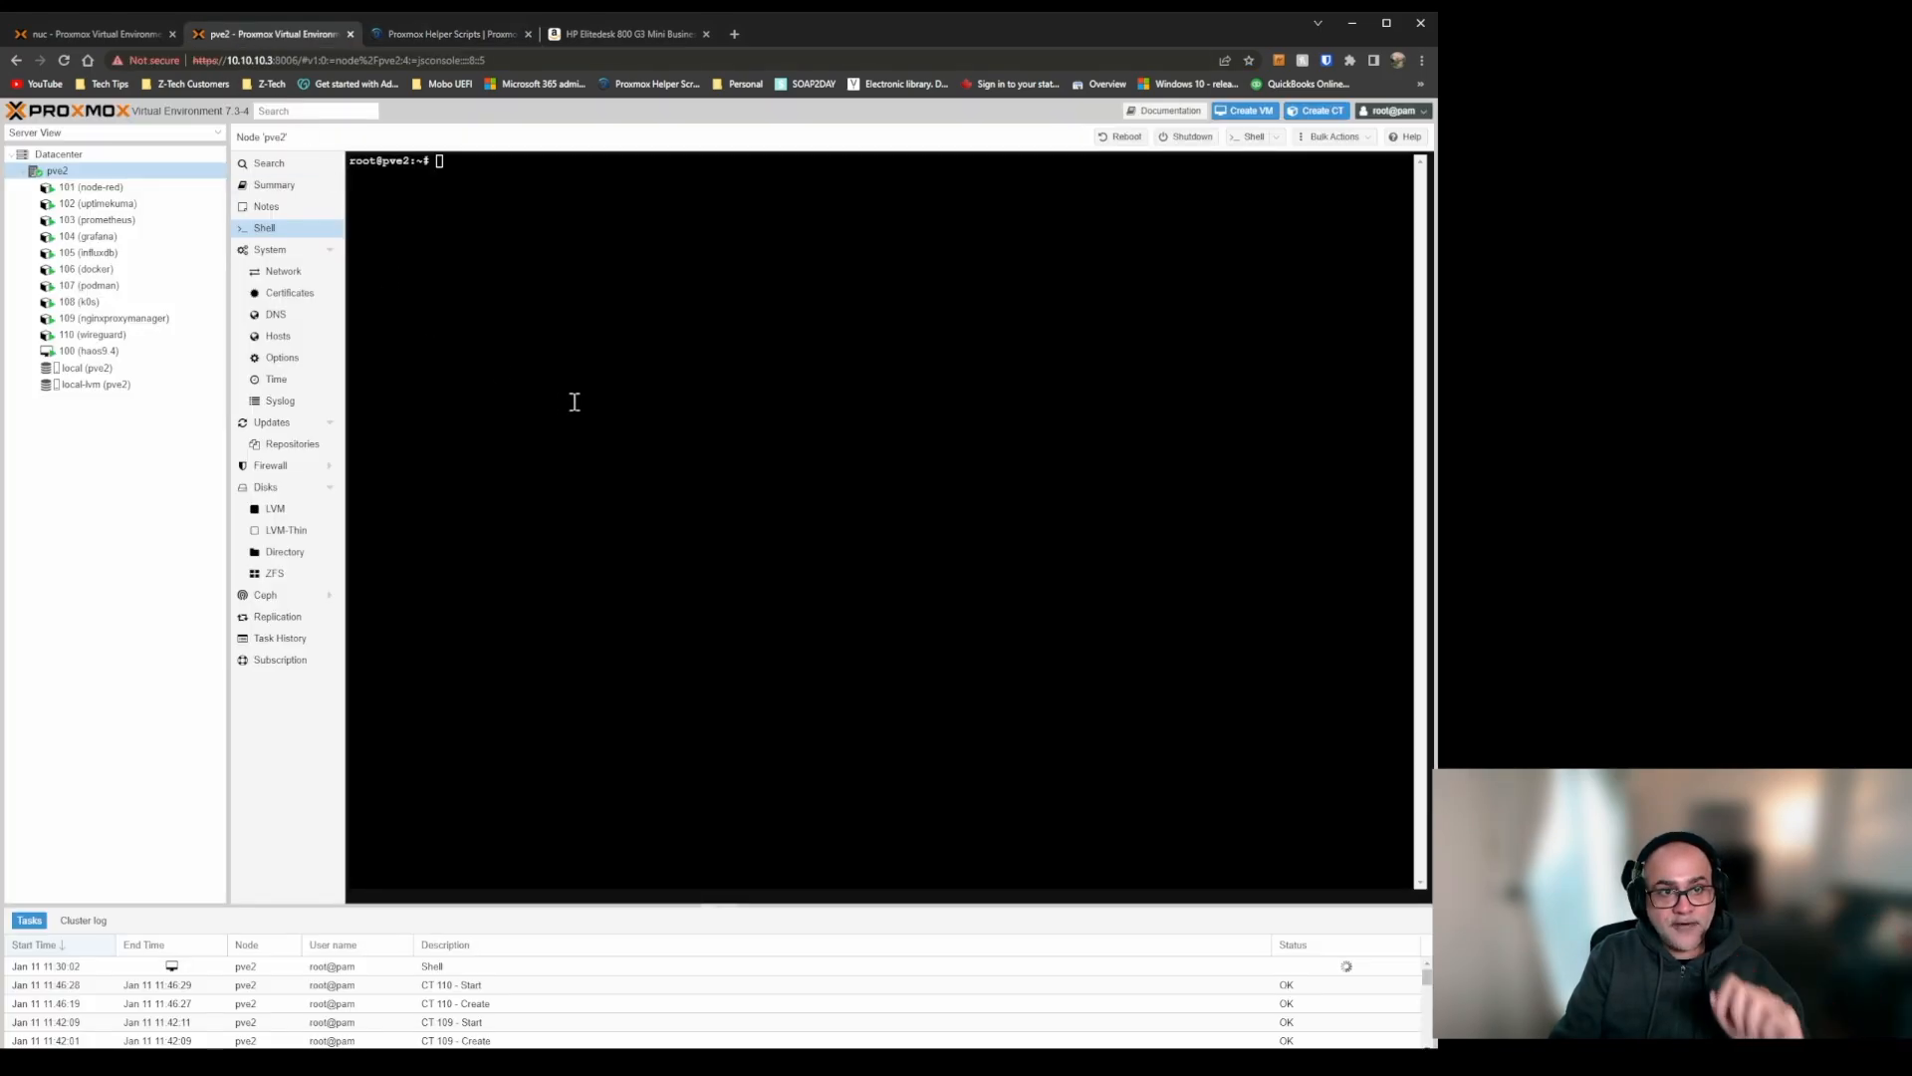
key(ctrl+v)
key(Return)
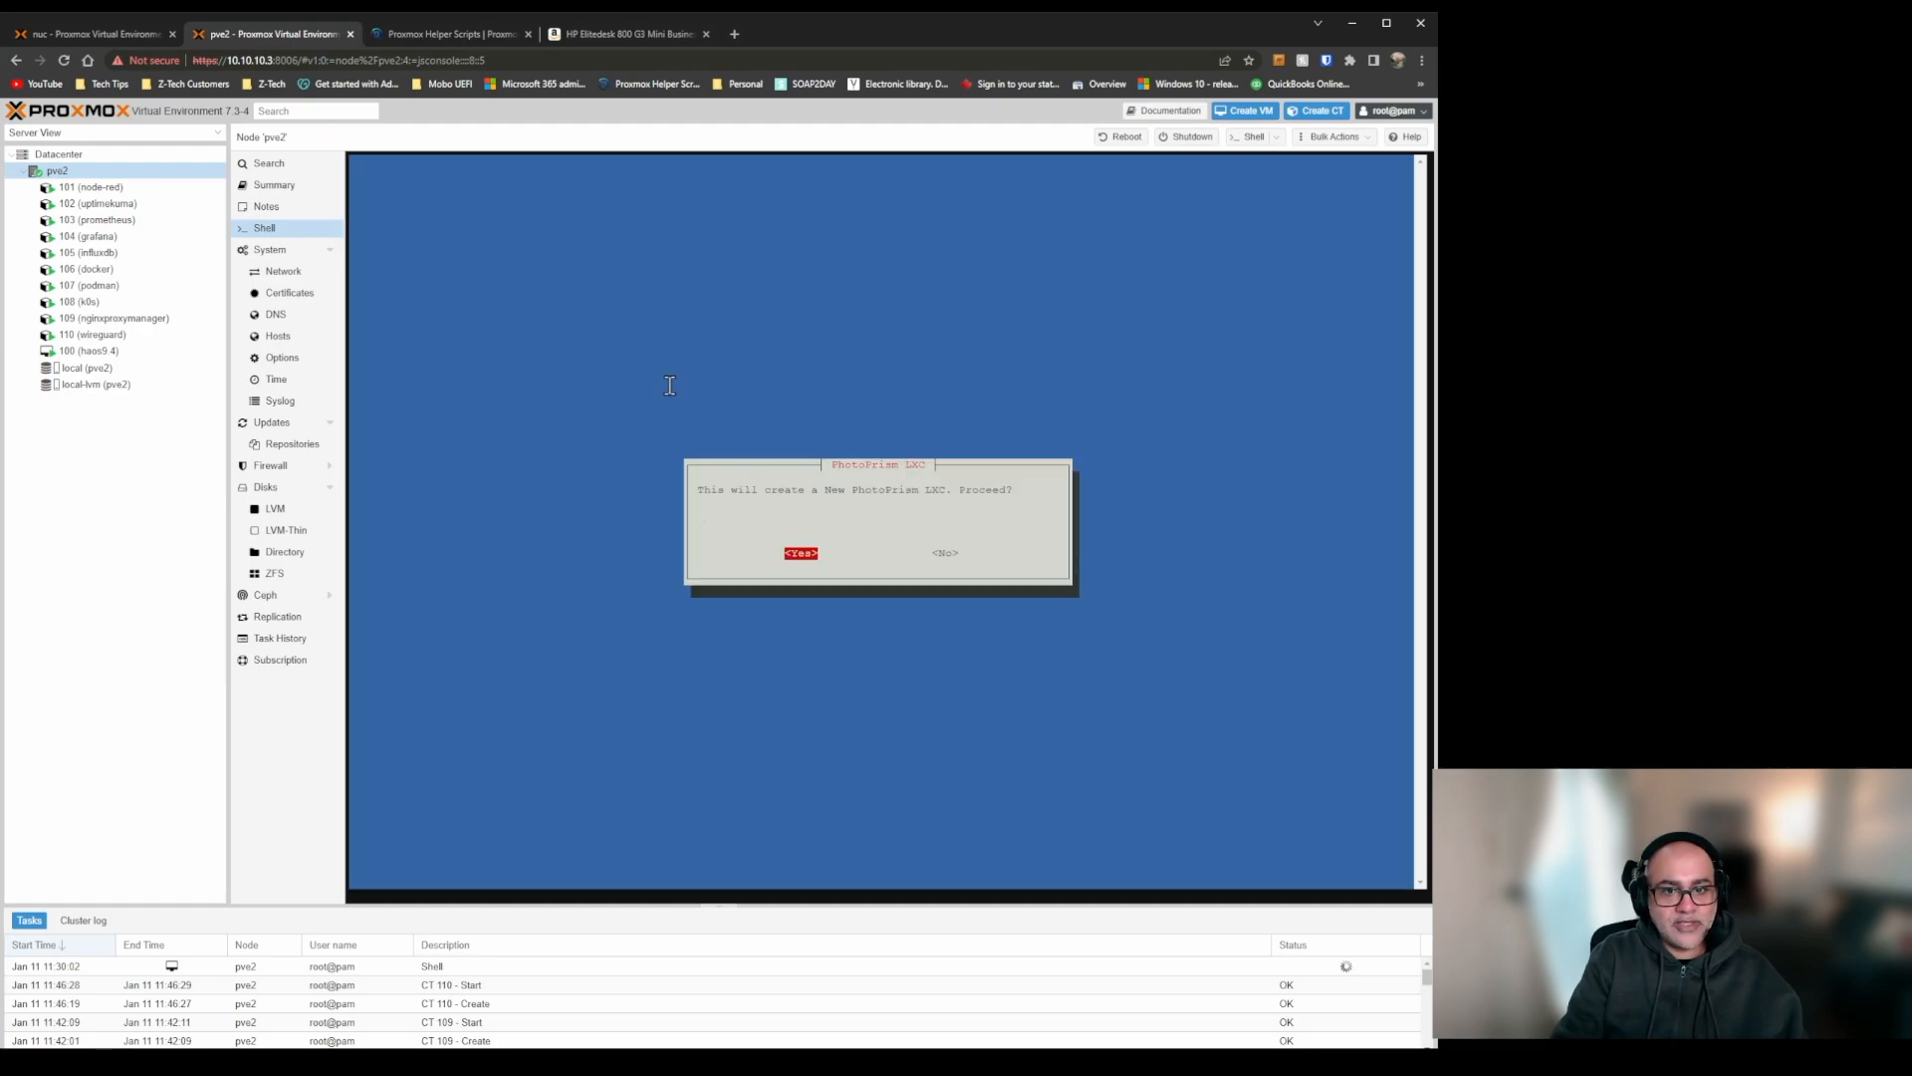
key(Return)
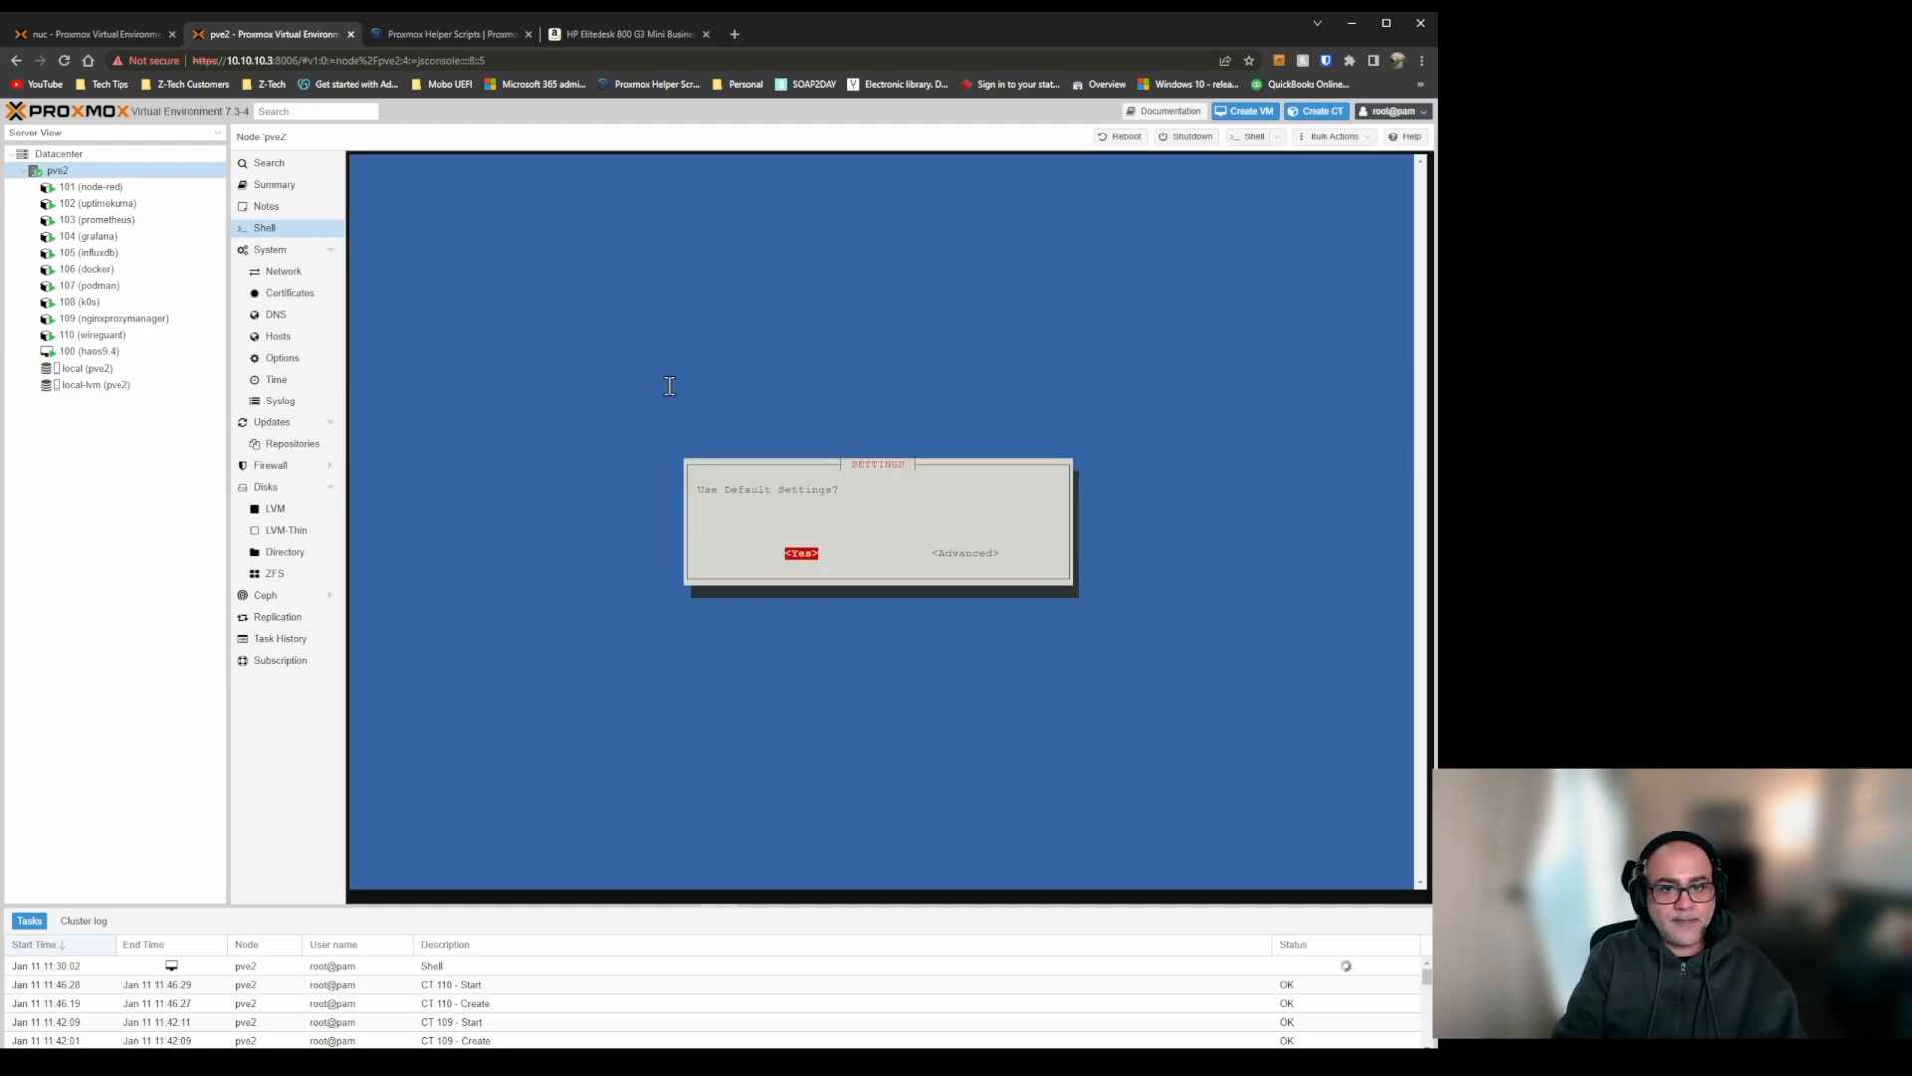
key(Return)
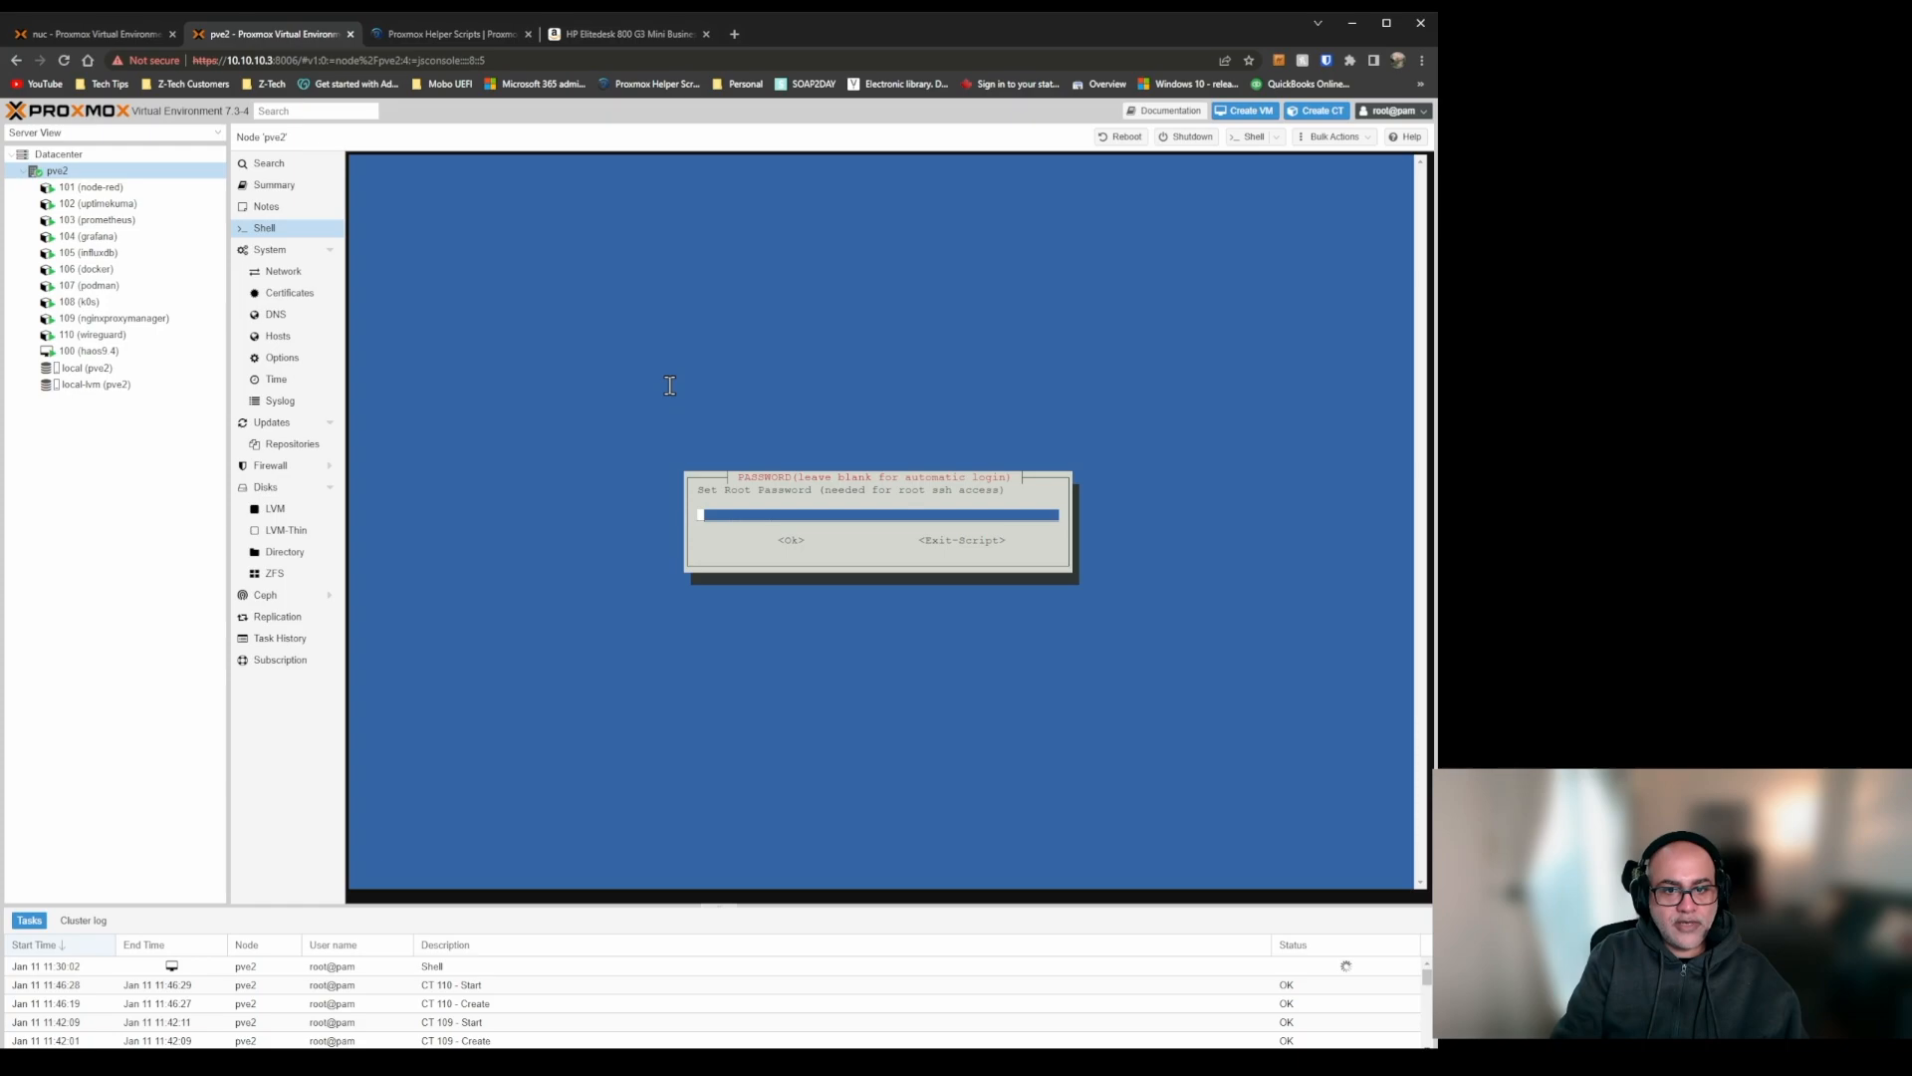
Enter the root password for the PhotoPrism container and accept the offered values up to the disk size setting.
text(1234567)
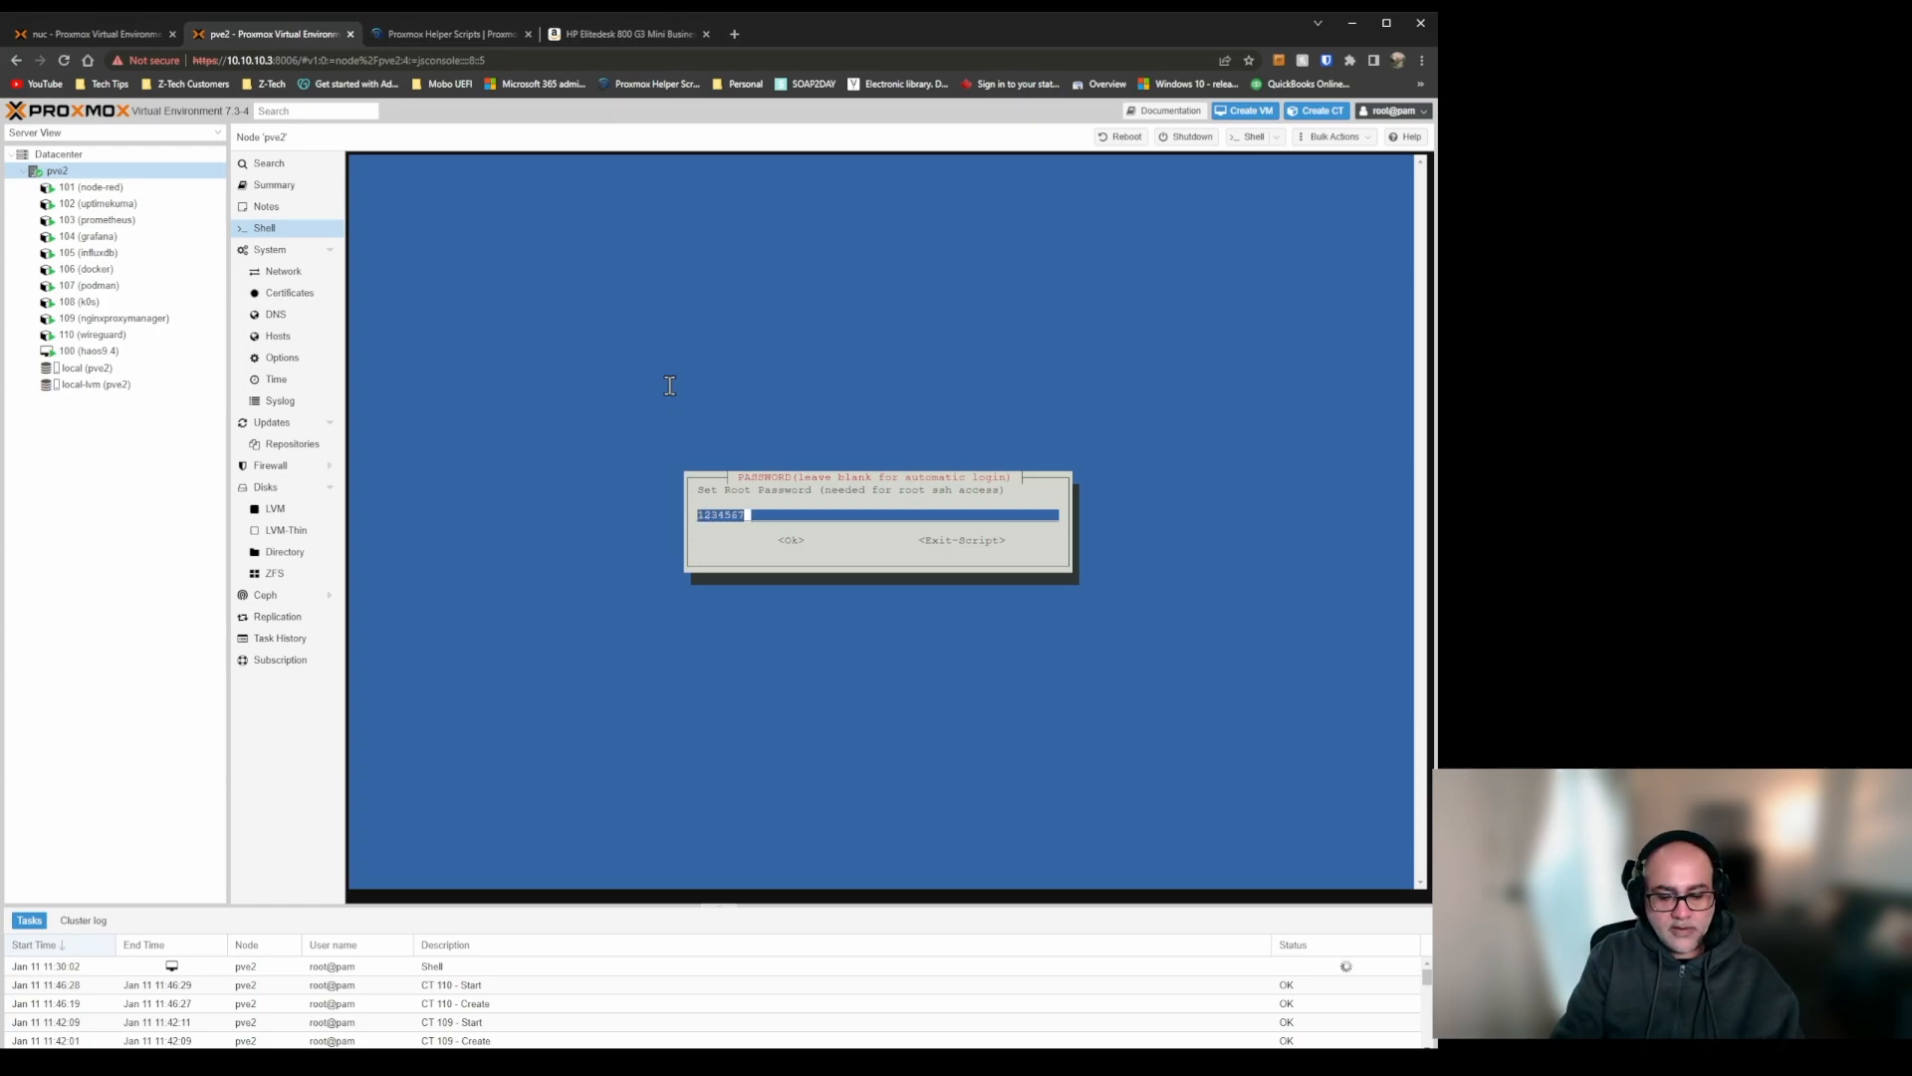
text(890)
key(Return)
key(Return)
key(Return)
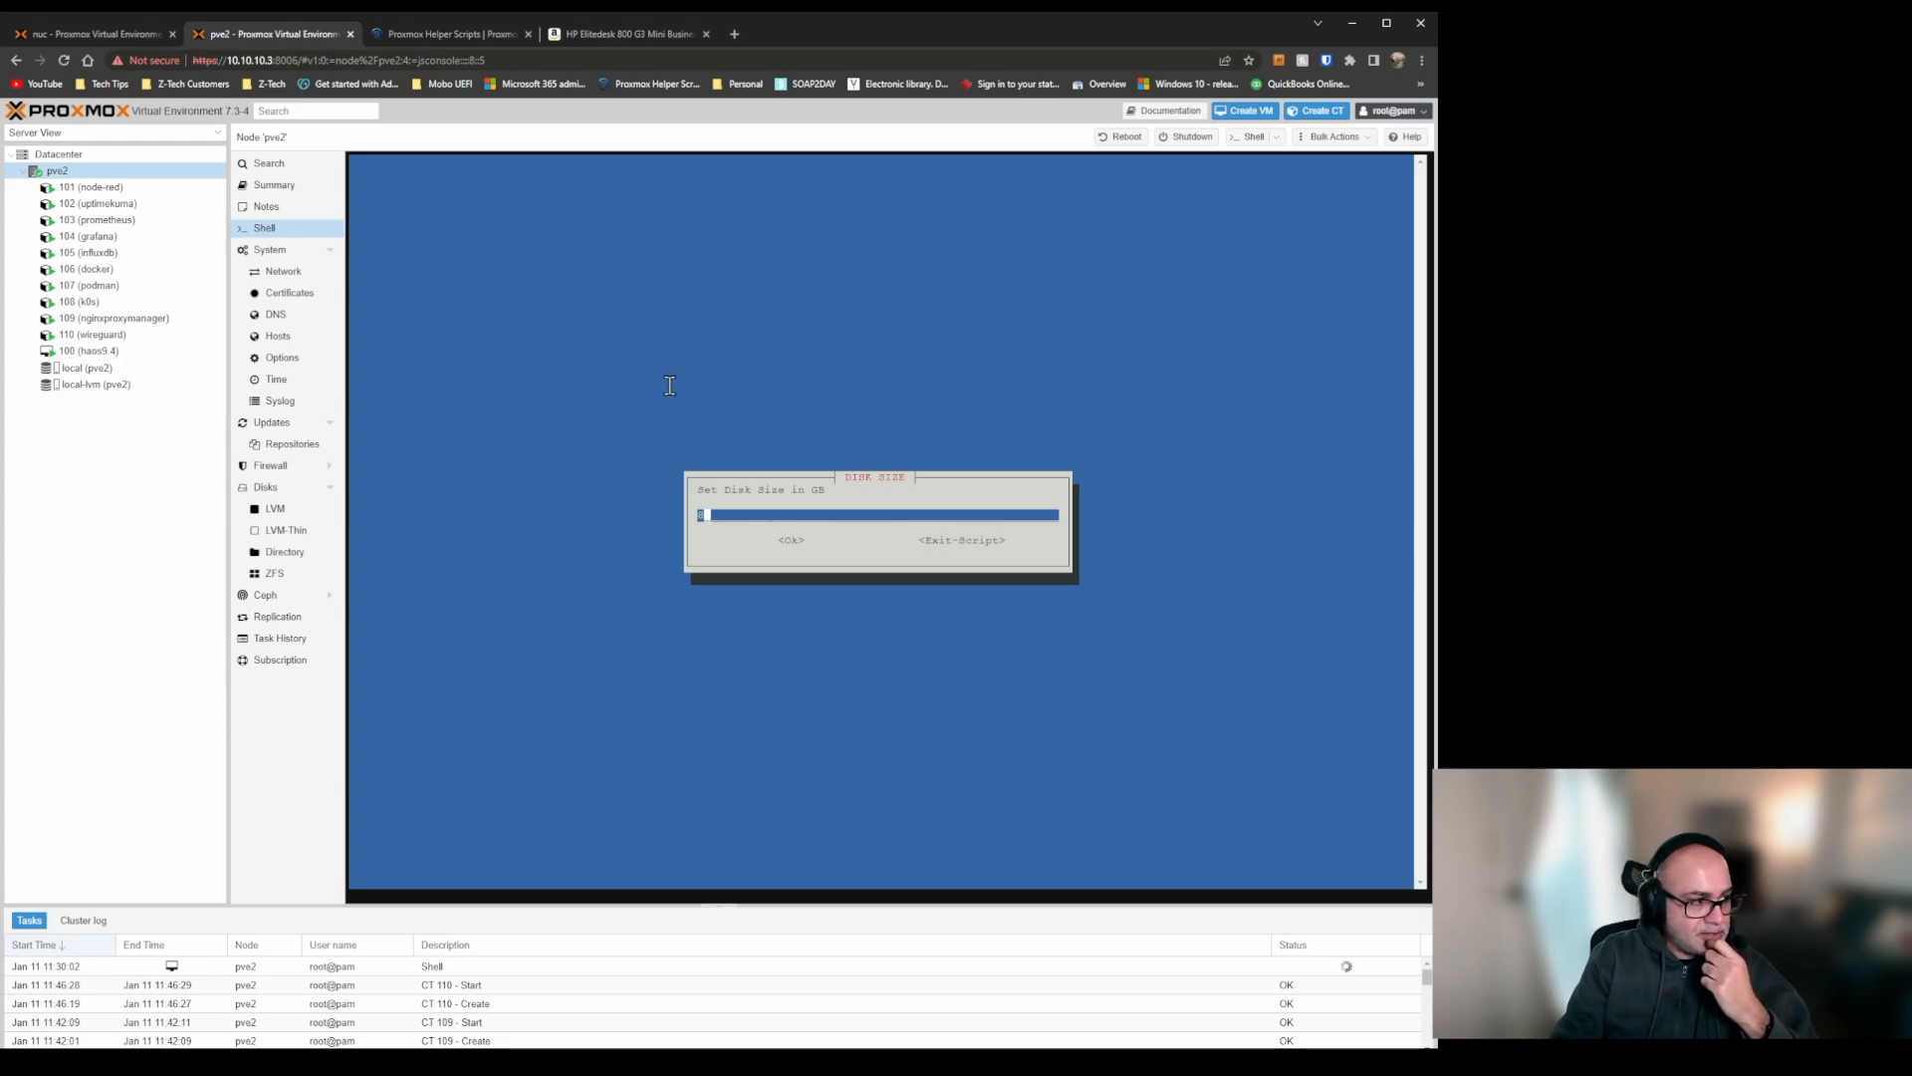
Set the PhotoPrism container's disk size to 4 GB.
key(BackSpace)
text(4)
key(Tab)
key(Return)
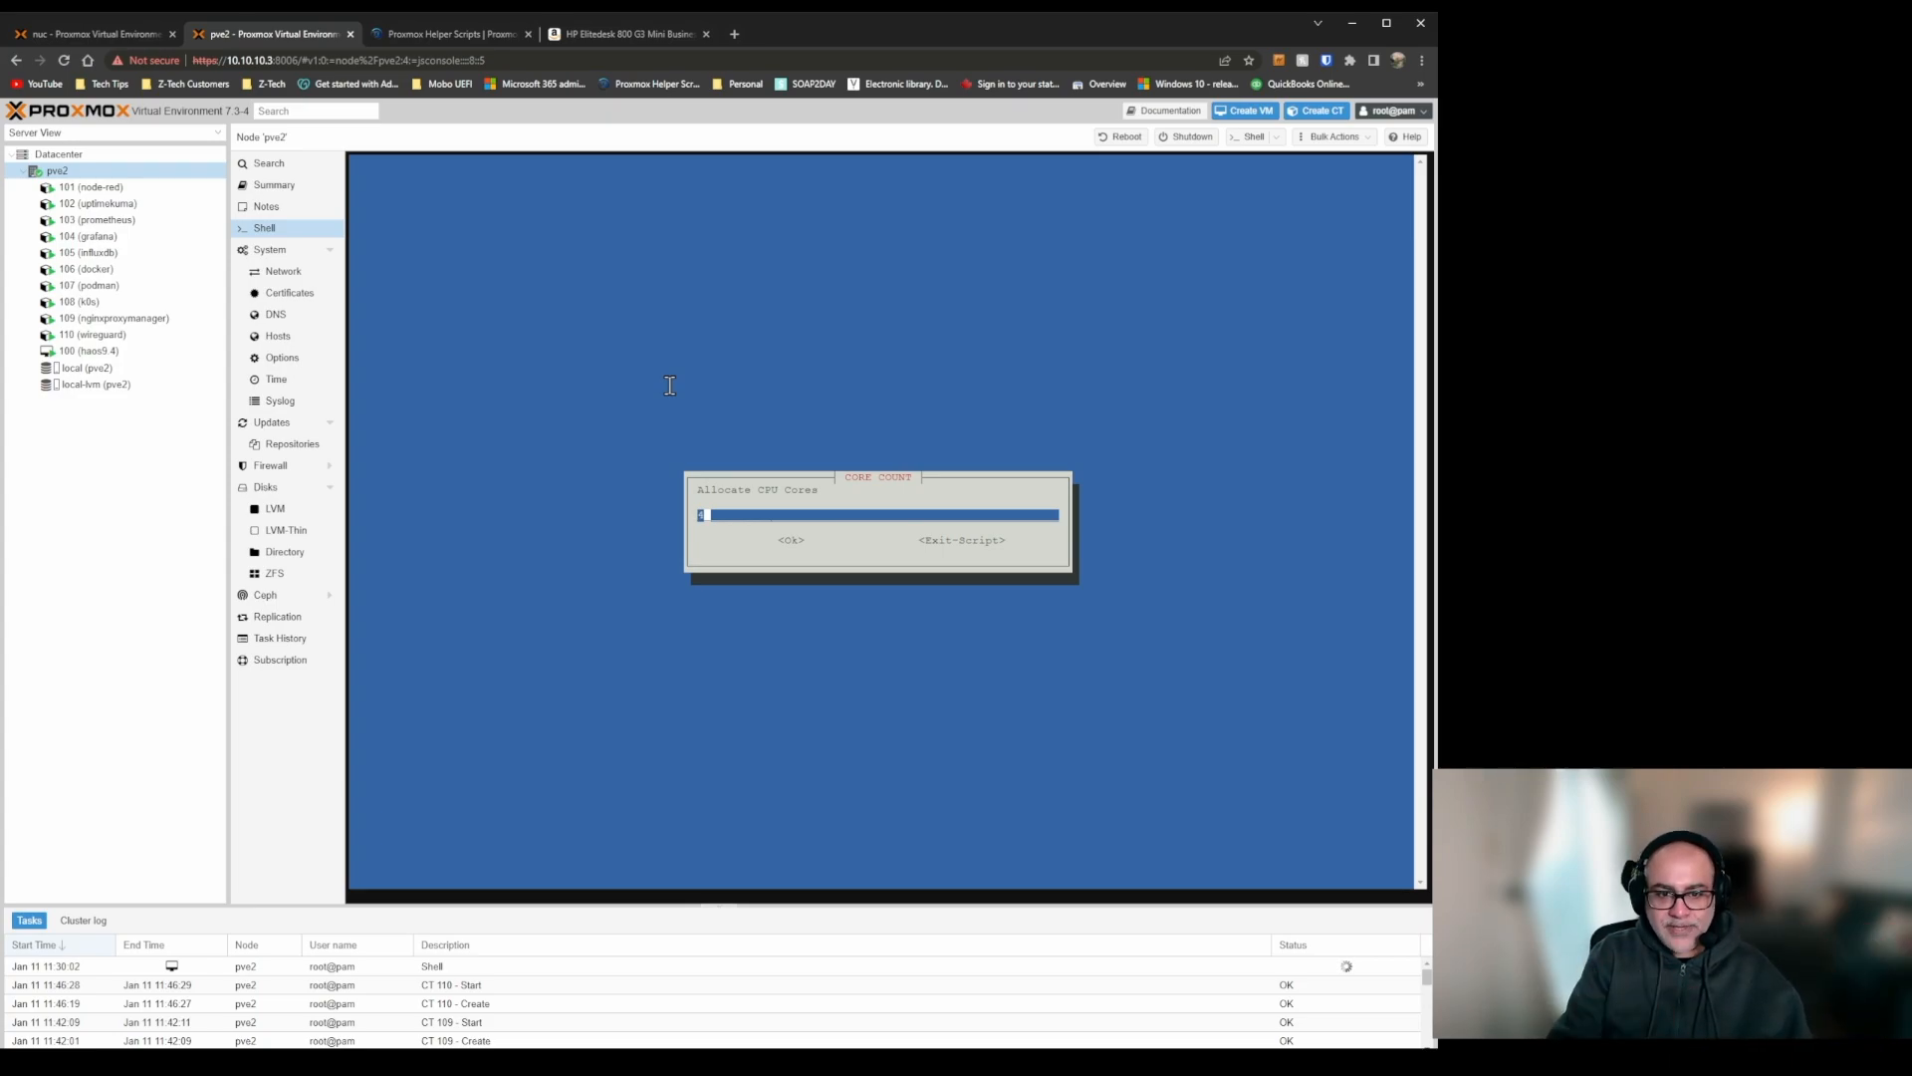
Accept 4 CPU cores and 4096 MiB of RAM for the PhotoPrism container.
key(Tab)
key(Return)
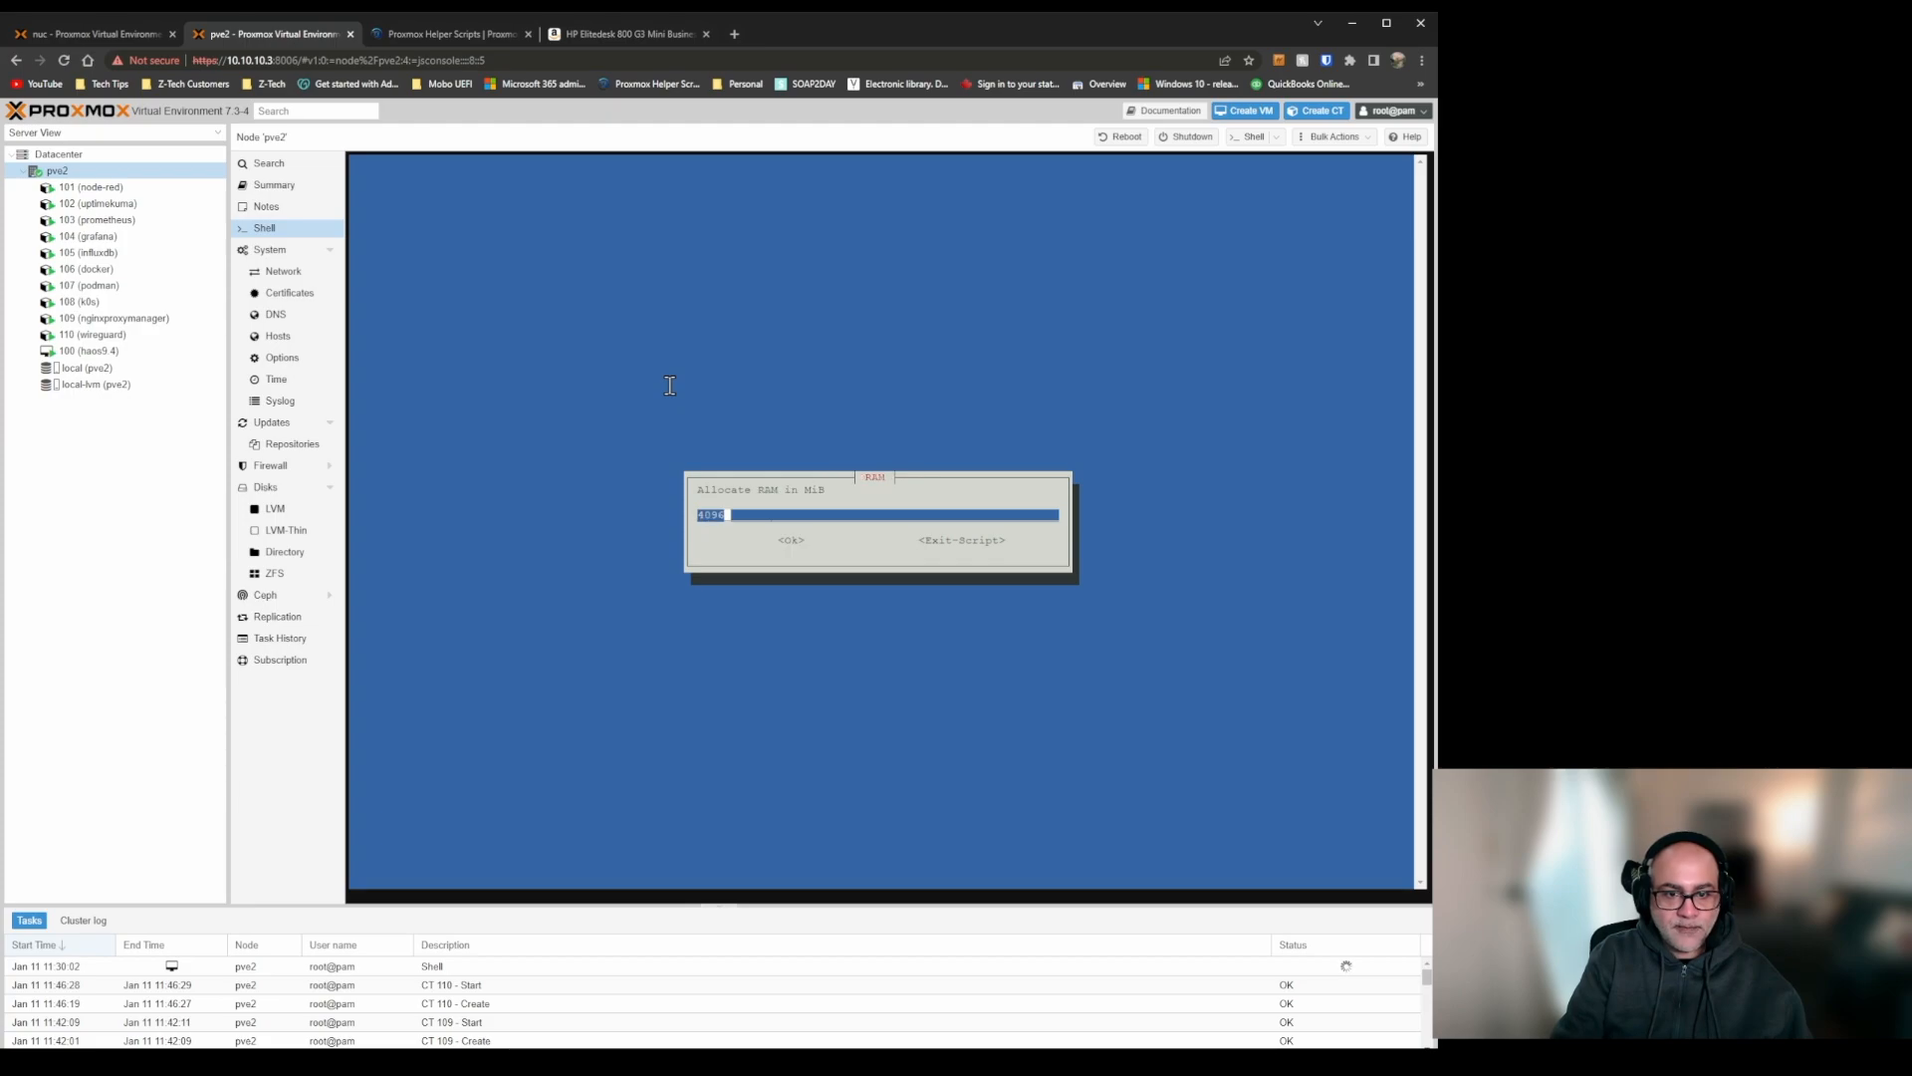
key(Tab)
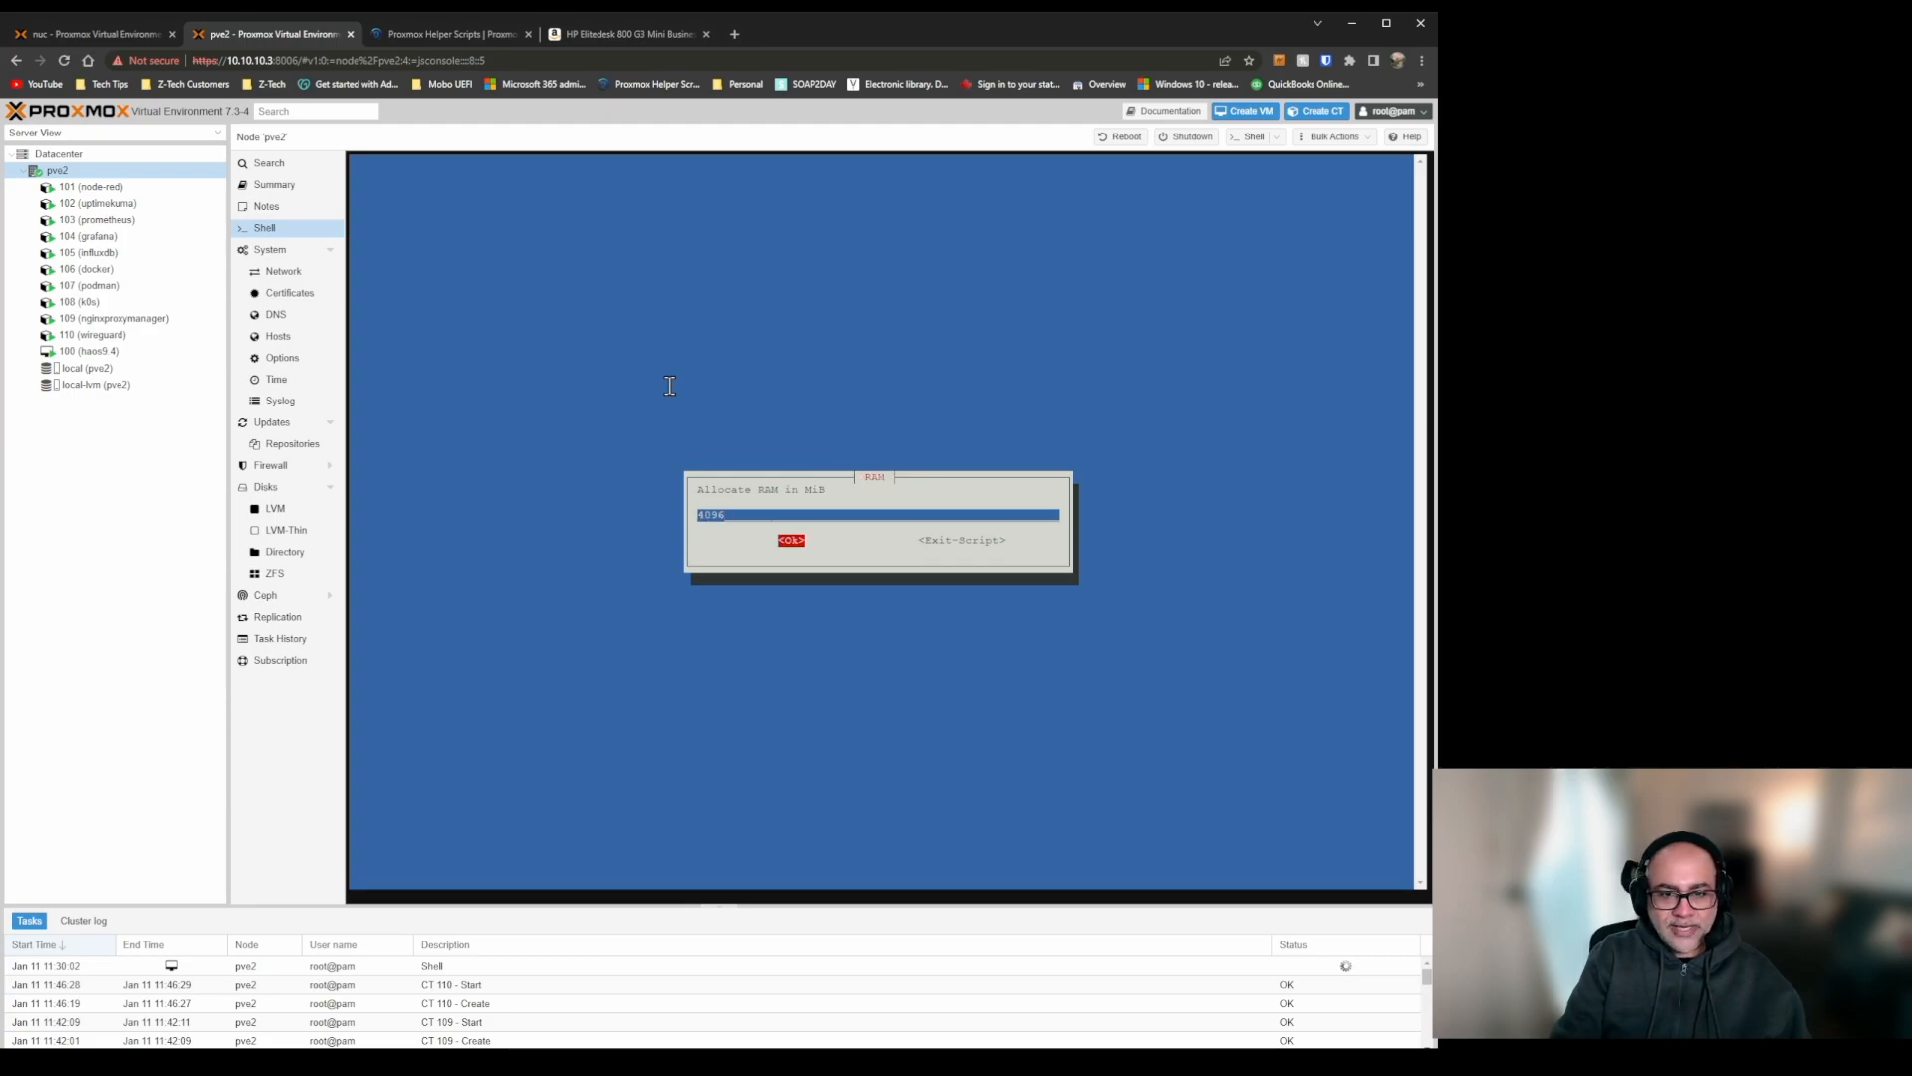
key(Return)
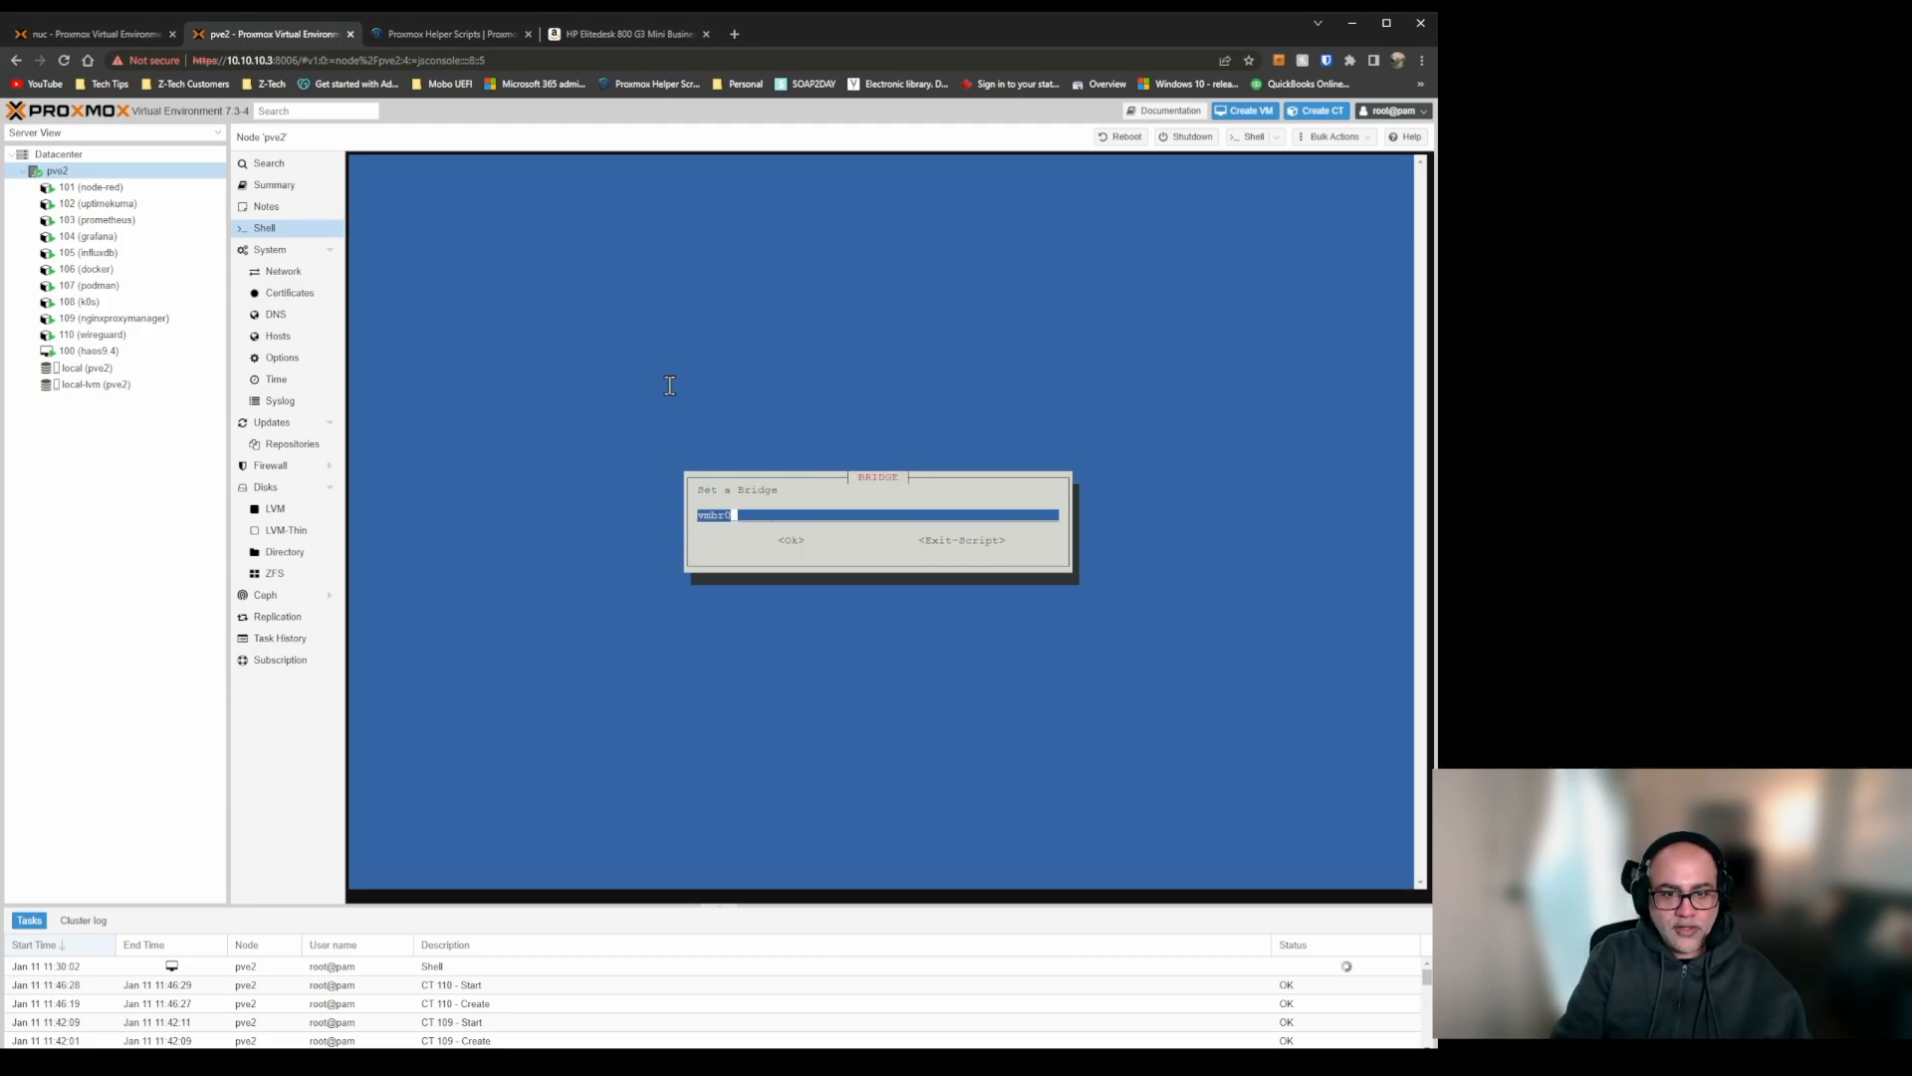
Keep bridge vmbr0, DHCP addressing and the default gateway, DNS, MAC and VLAN settings for the PhotoPrism container.
key(Return)
key(Tab)
key(Return)
key(Tab)
key(Return)
key(Tab)
key(Return)
key(Return)
key(Tab)
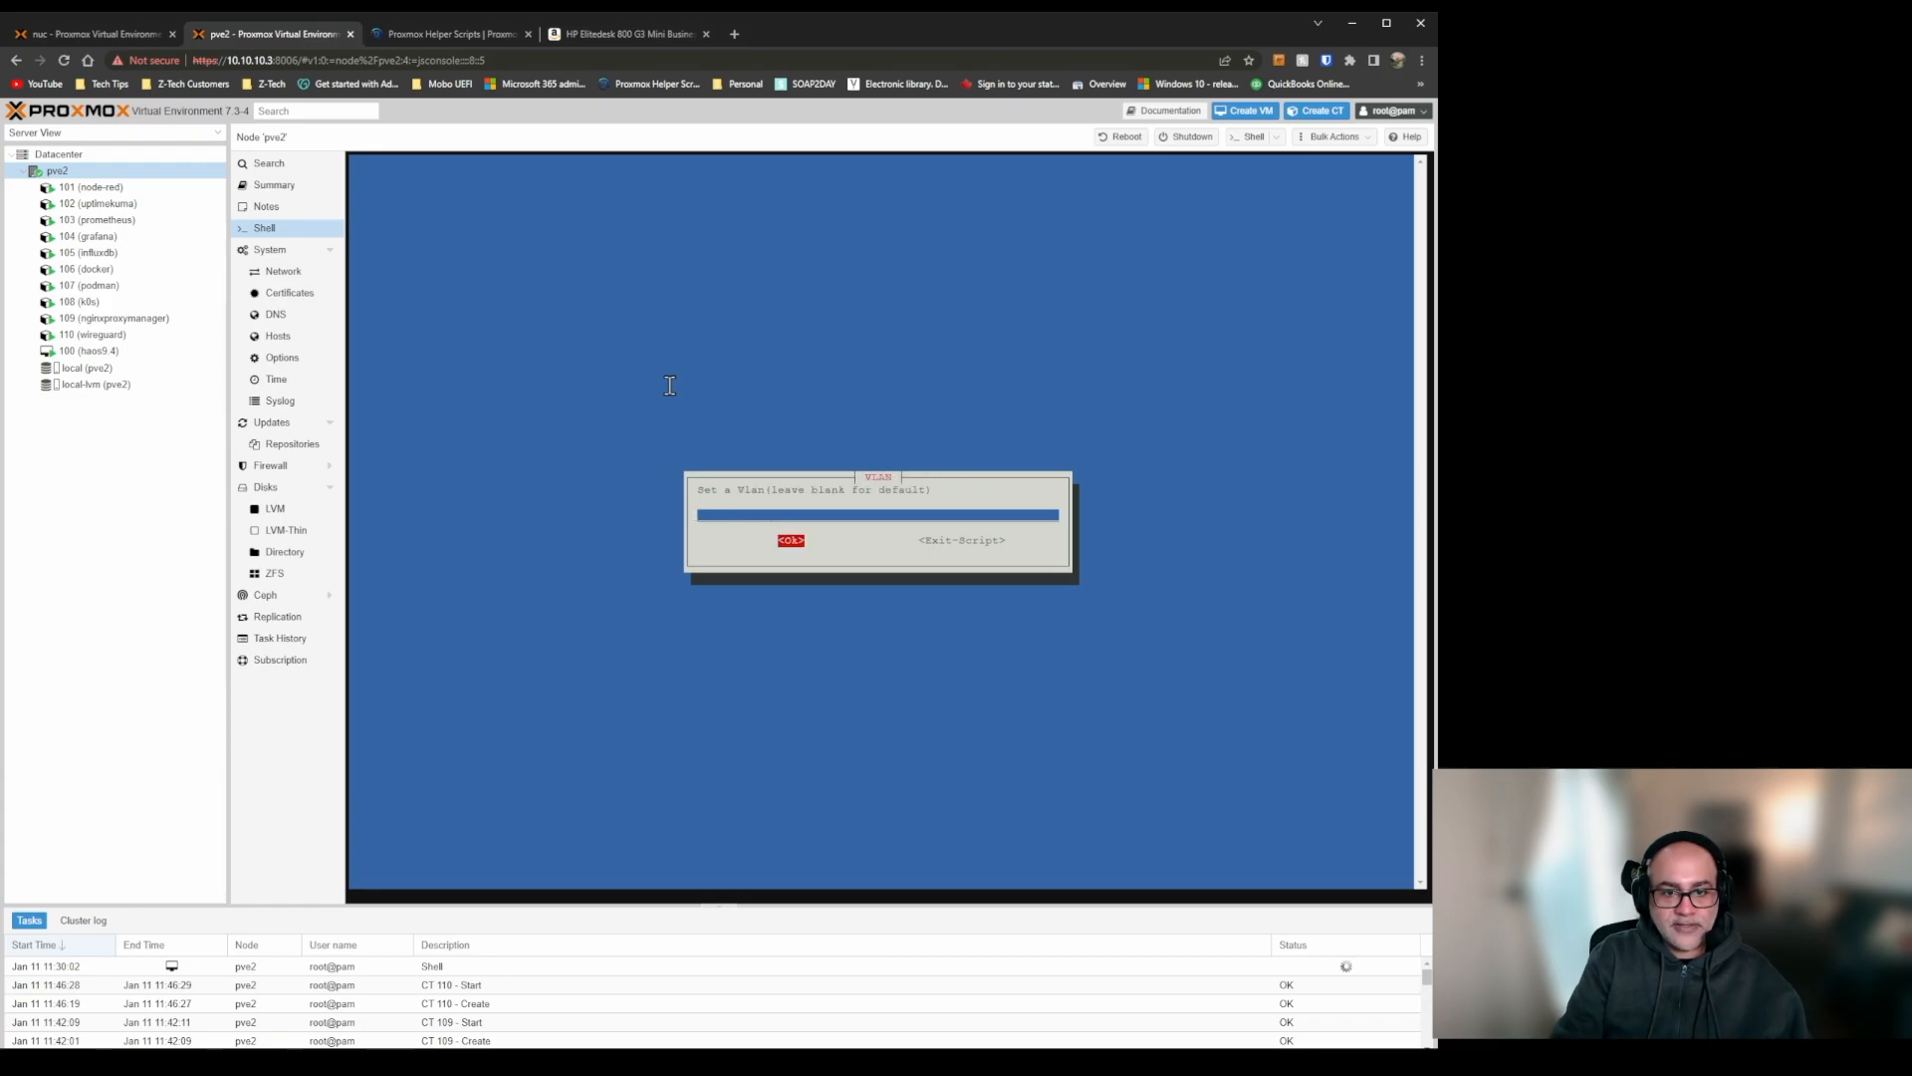
Enable root SSH access, leave verbose mode off, and create the PhotoPrism LXC with the advanced settings.
key(Return)
key(Tab)
key(Return)
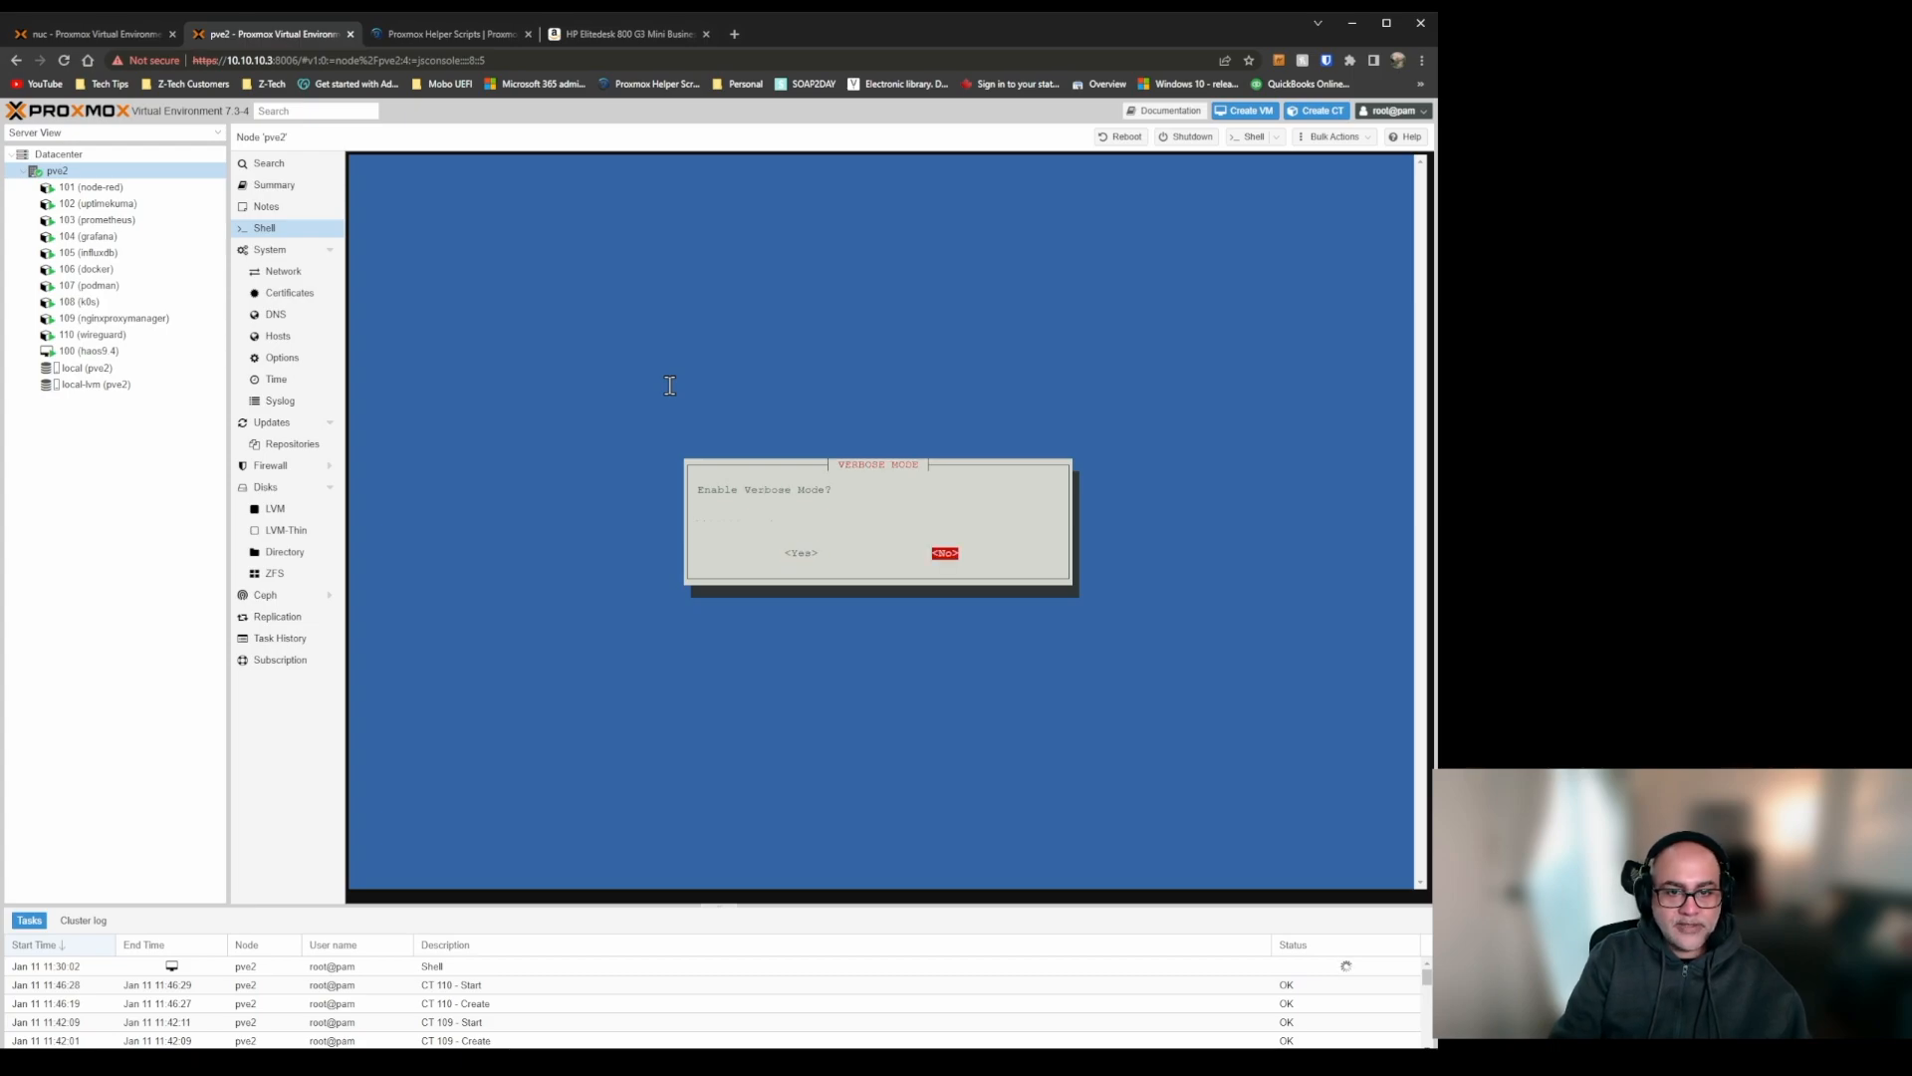
key(Return)
key(Return)
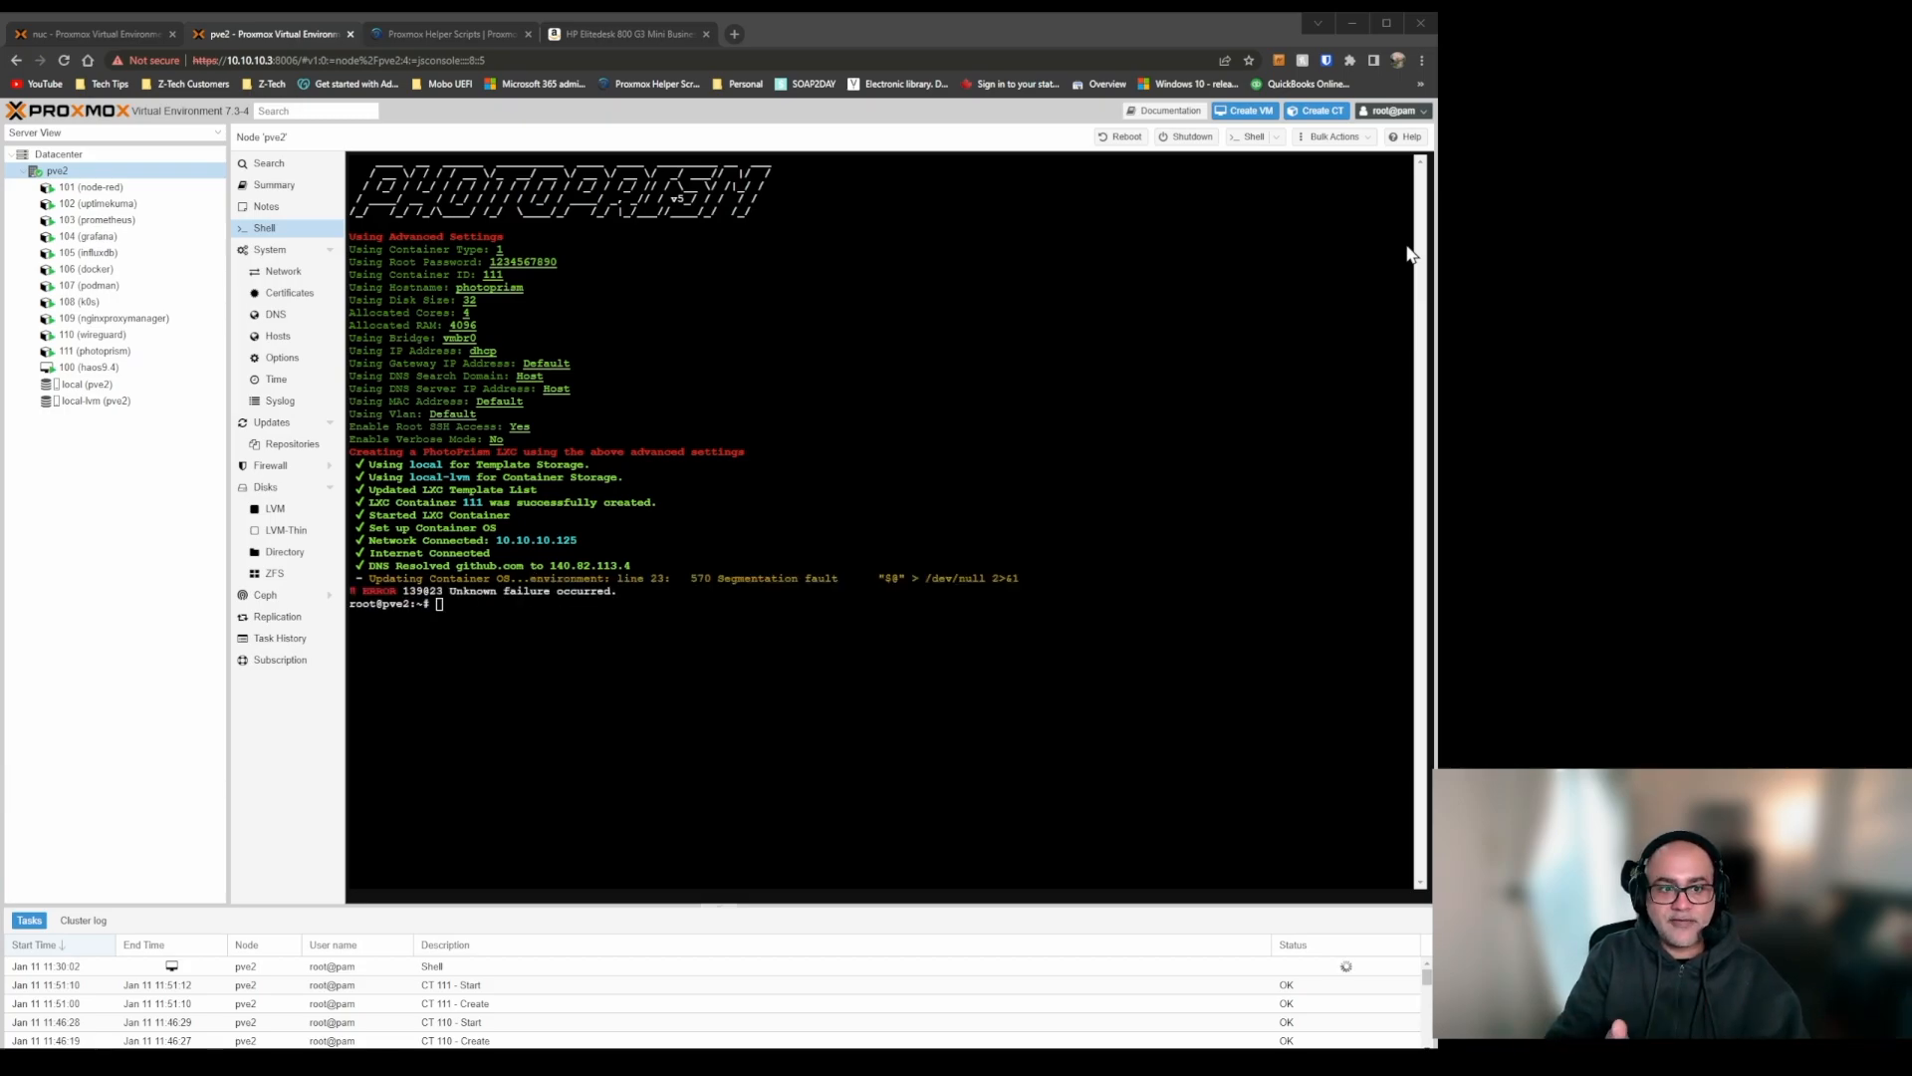
Run the copied PhotoPrism script again in the pve2 shell and create the LXC with the default settings.
click(782, 635)
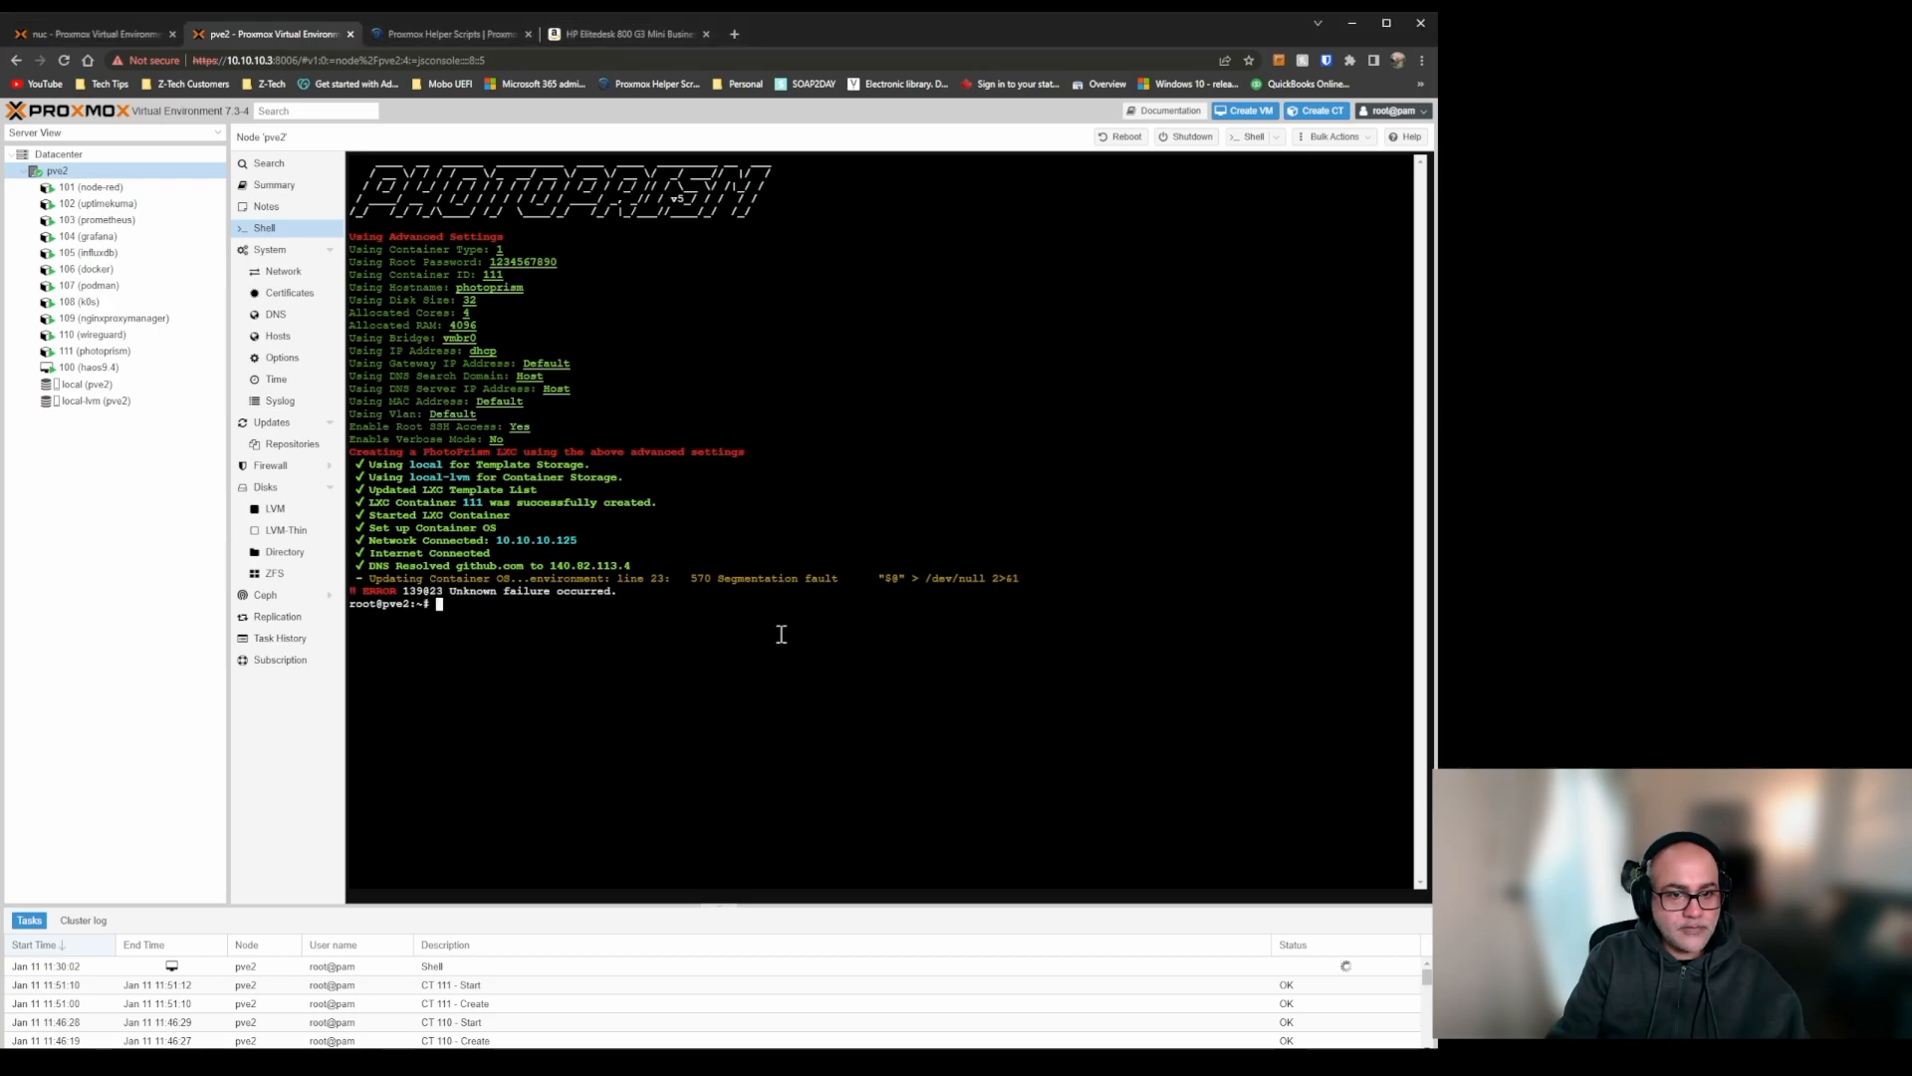
text(bash -c "$(wget -qLO - https://github.com/tteck/Proxmox/raw/main/ct/photoprism-v5.sh)")
key(Return)
key(Return)
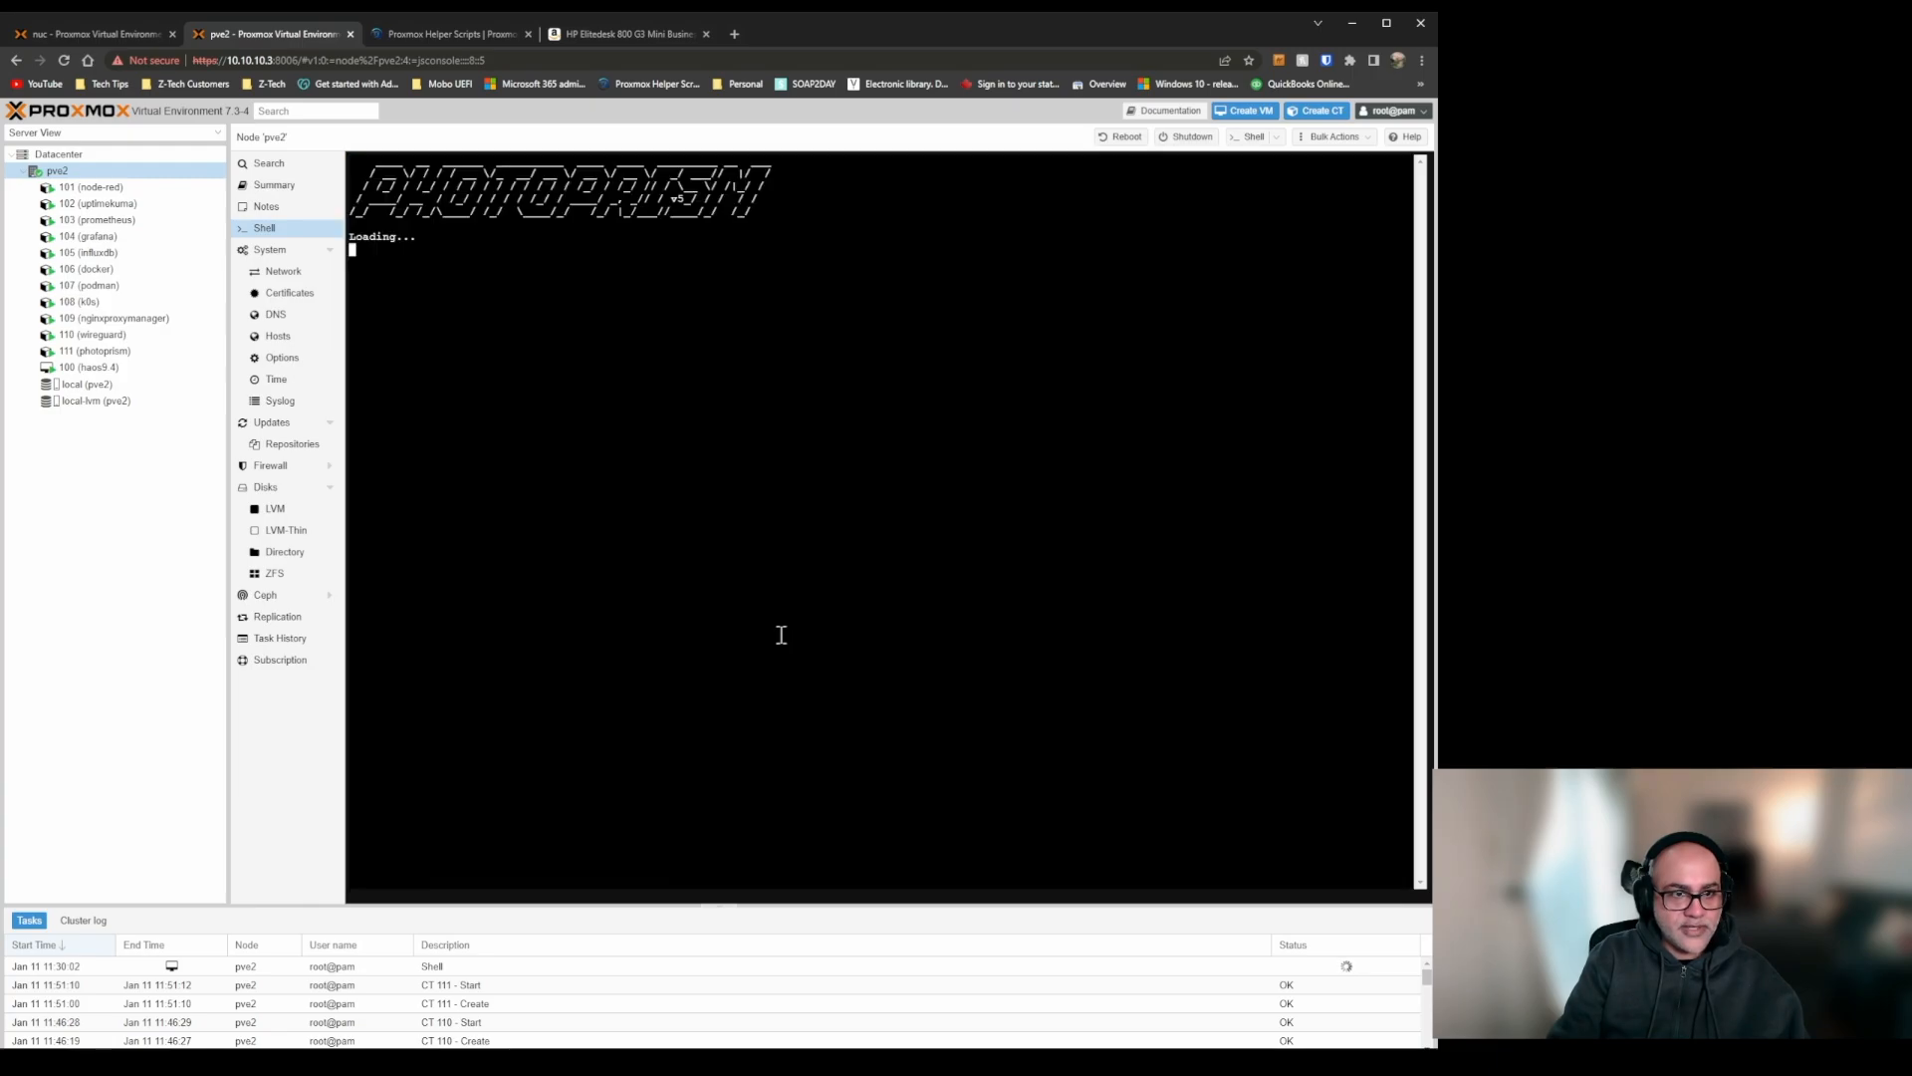
key(Return)
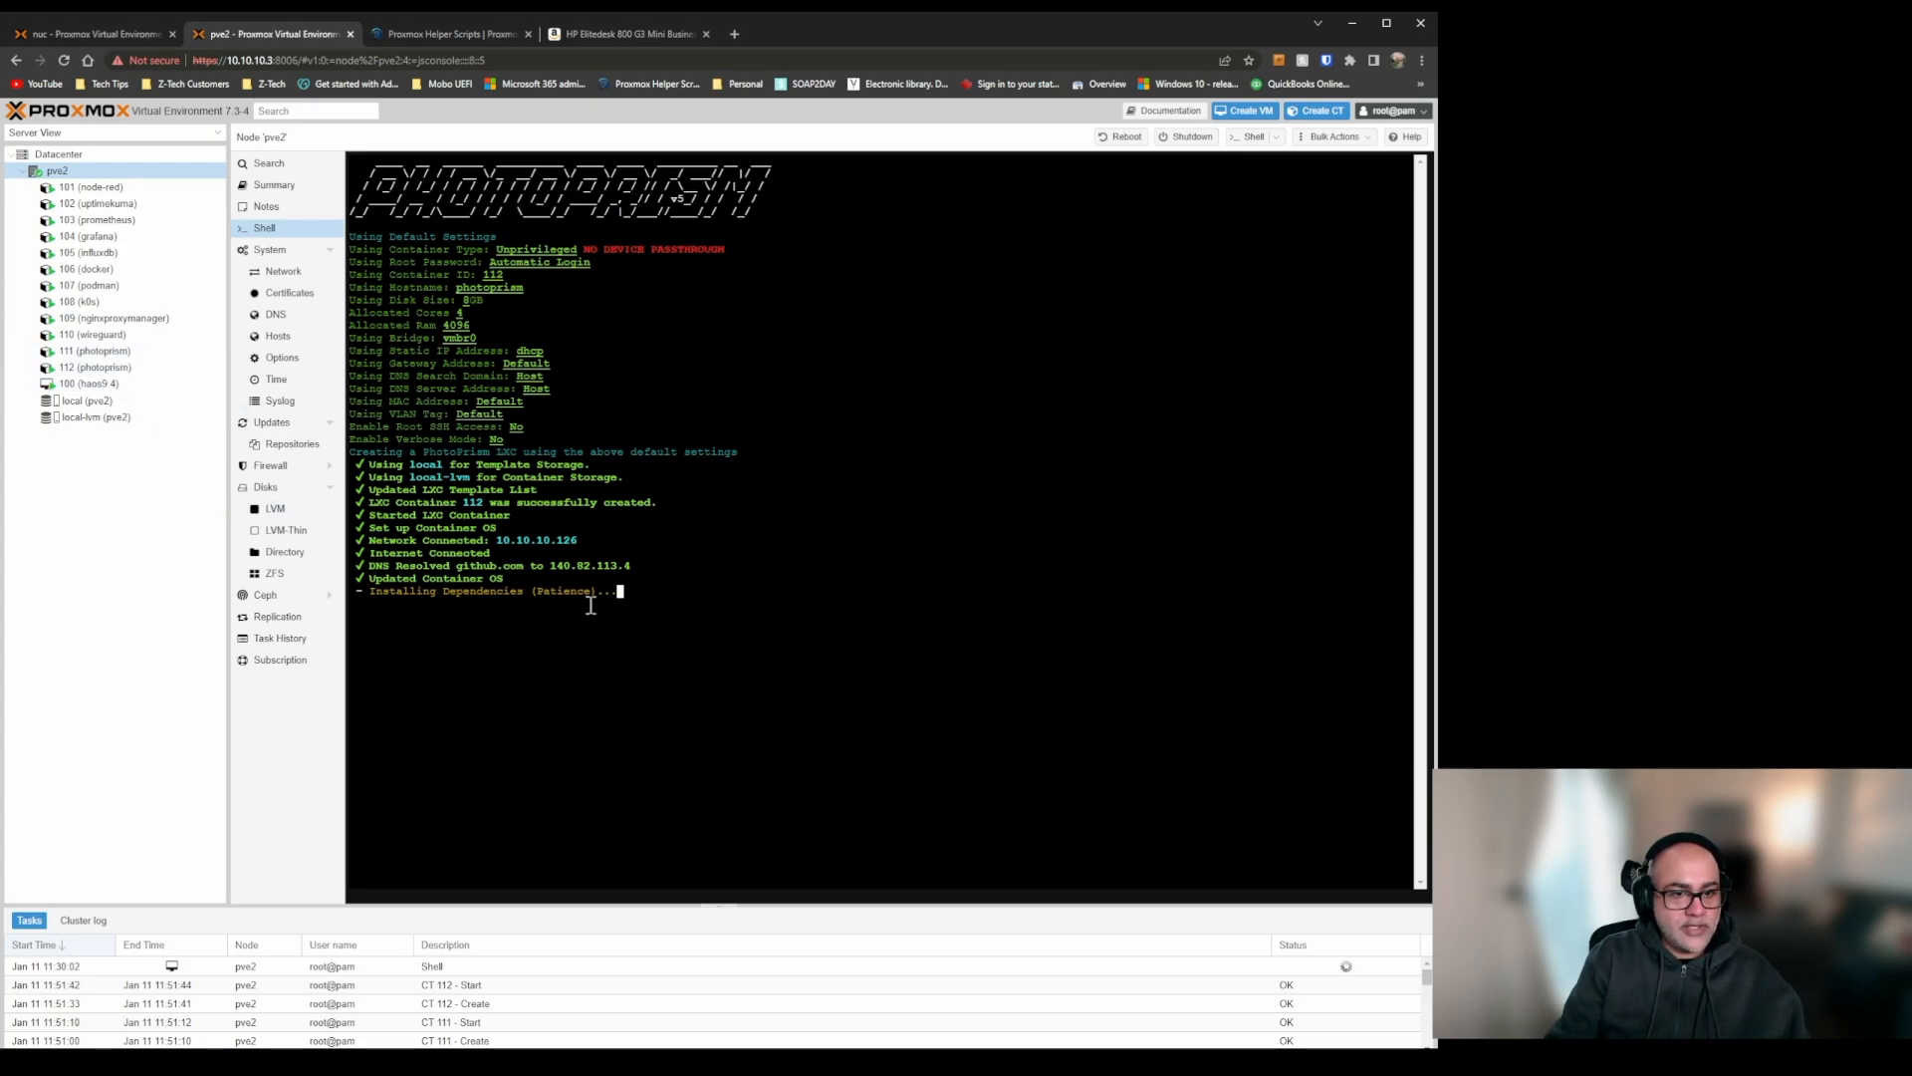
Shut down the photoprism container with ID 111.
click(116, 351)
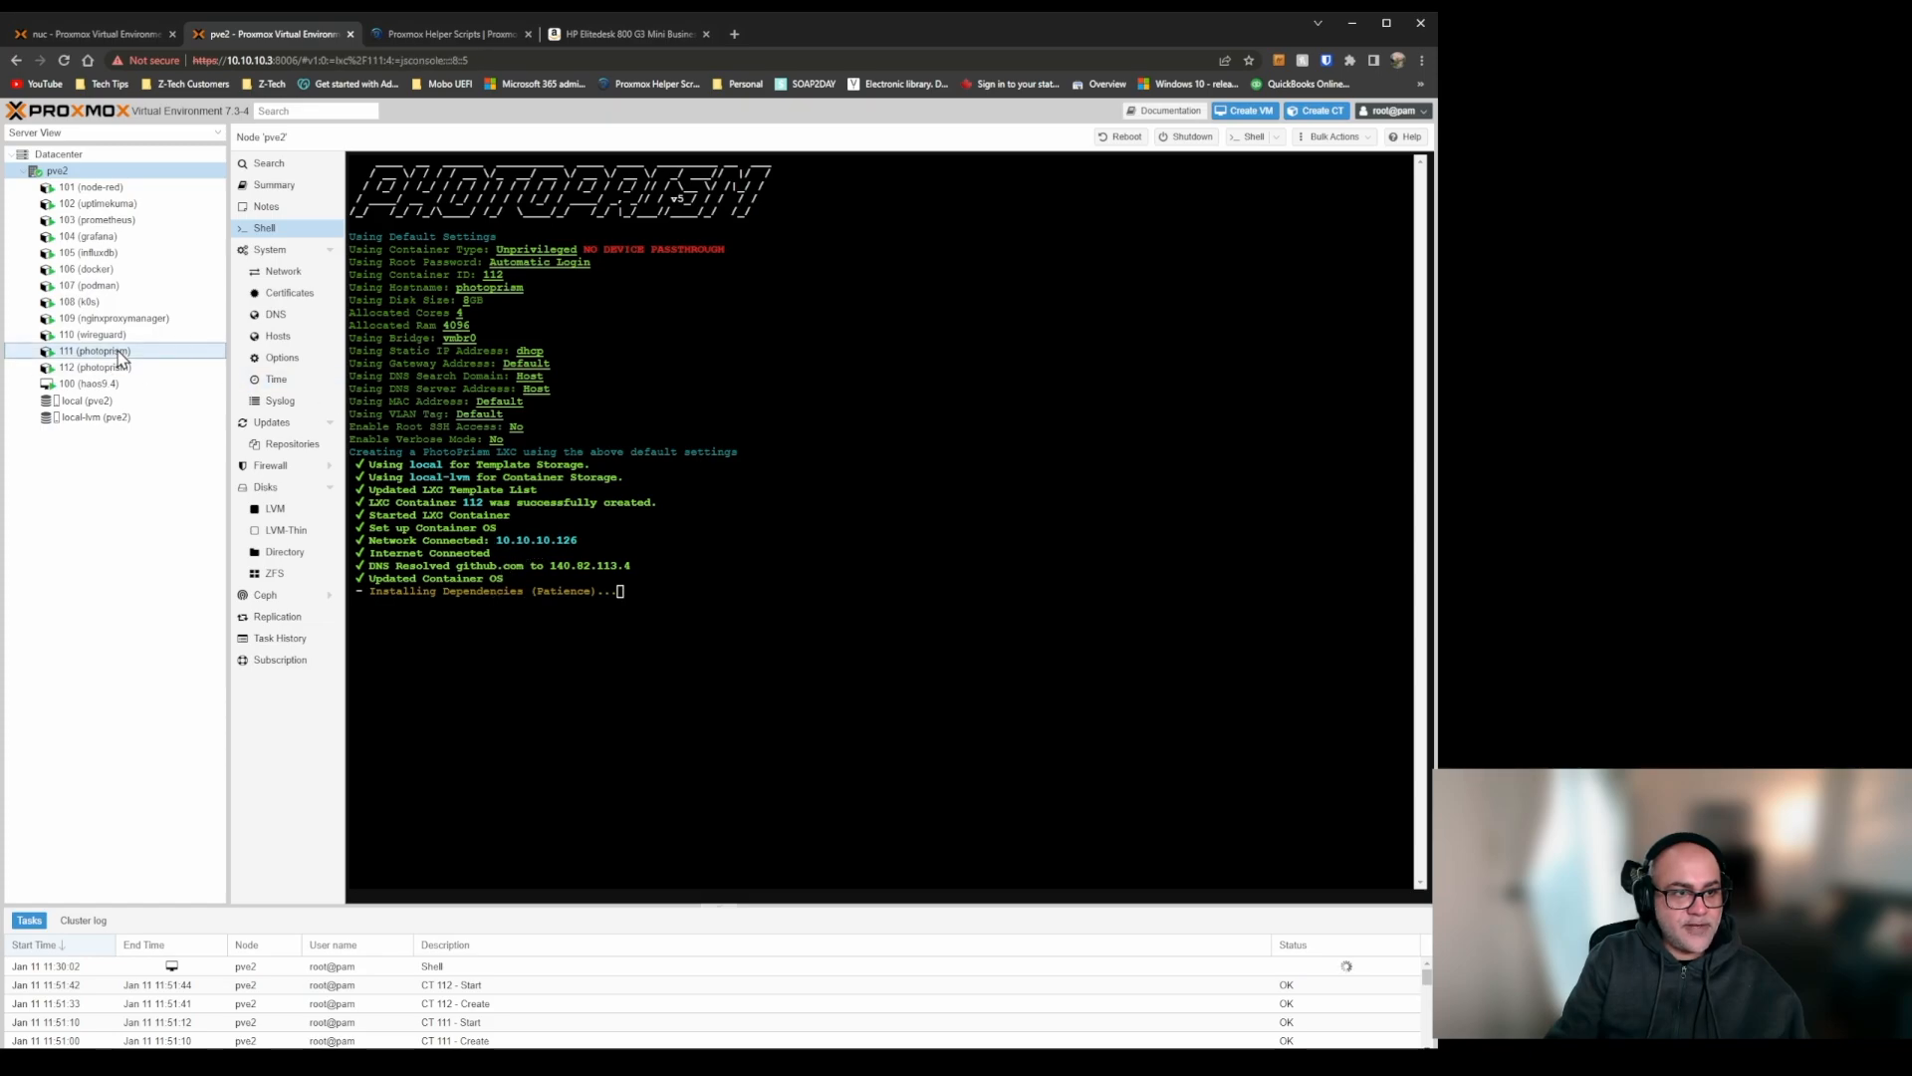
click(1195, 139)
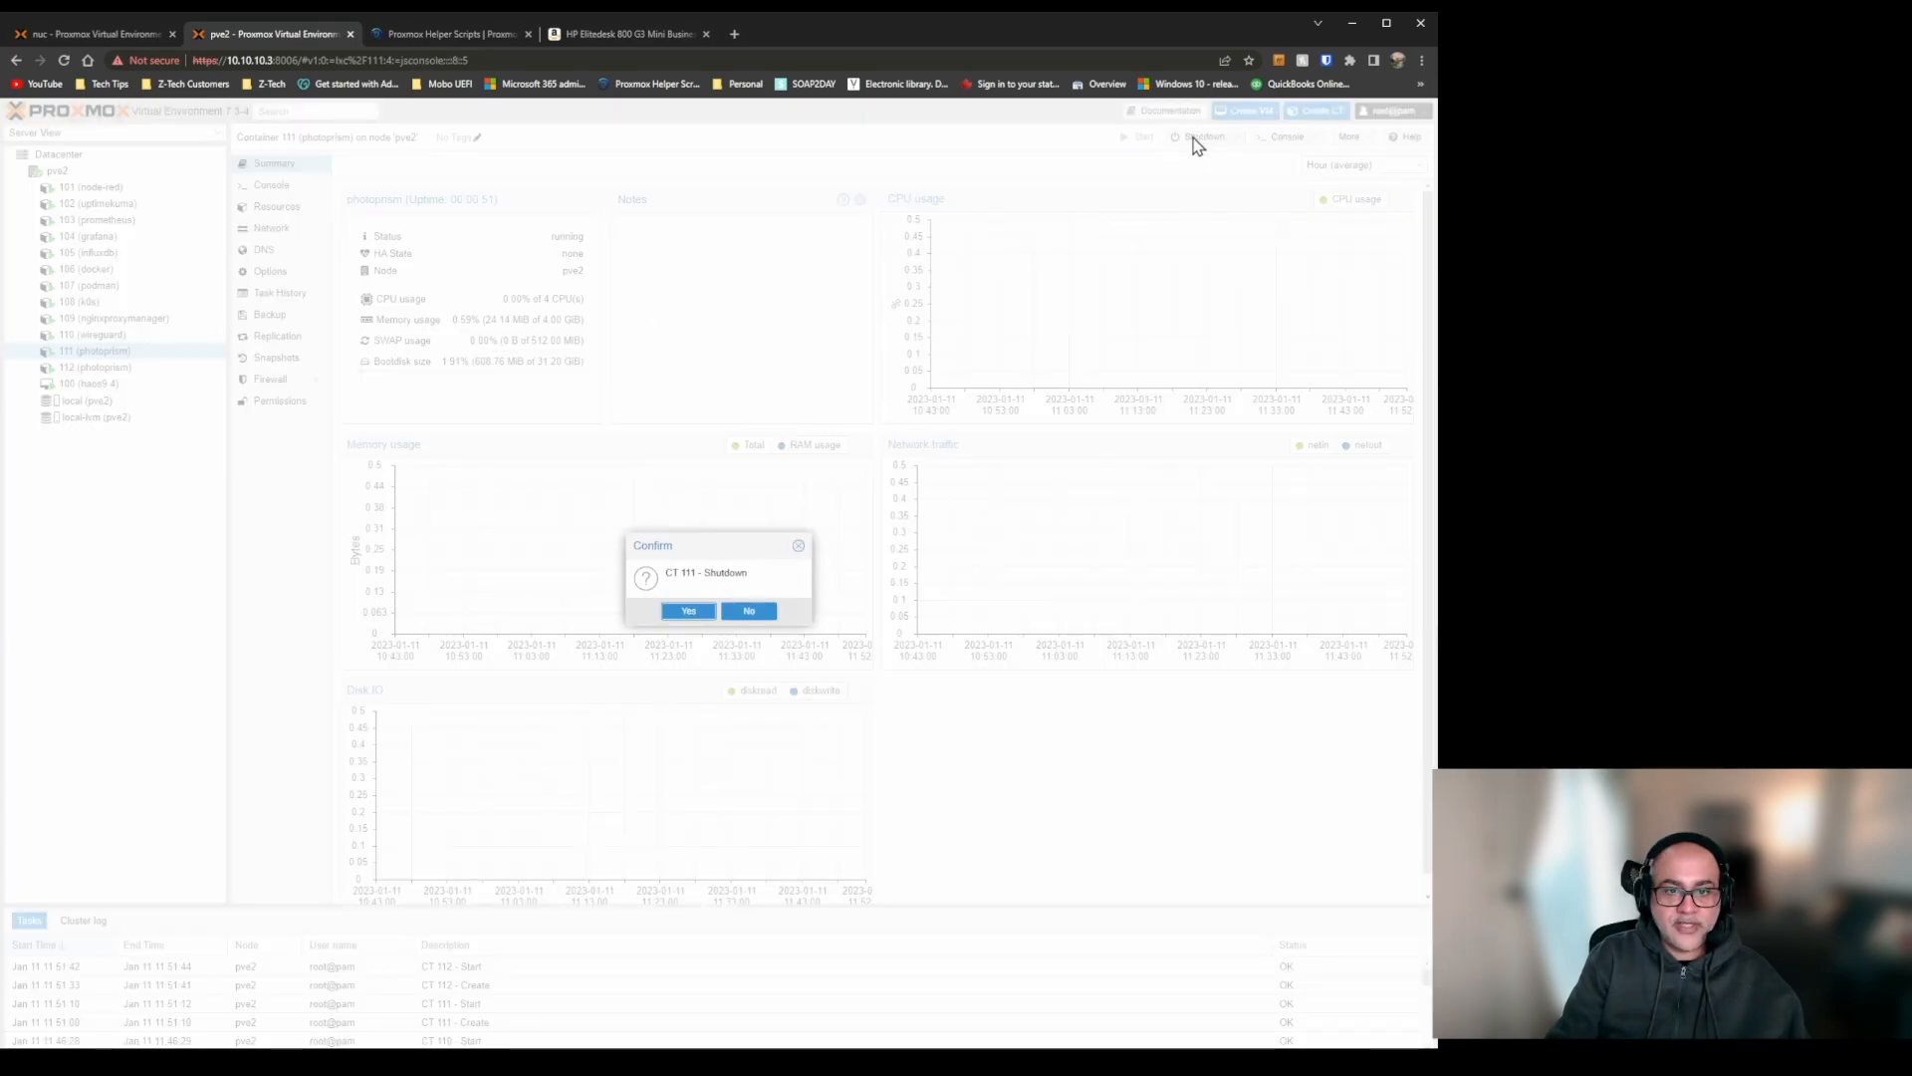
click(689, 611)
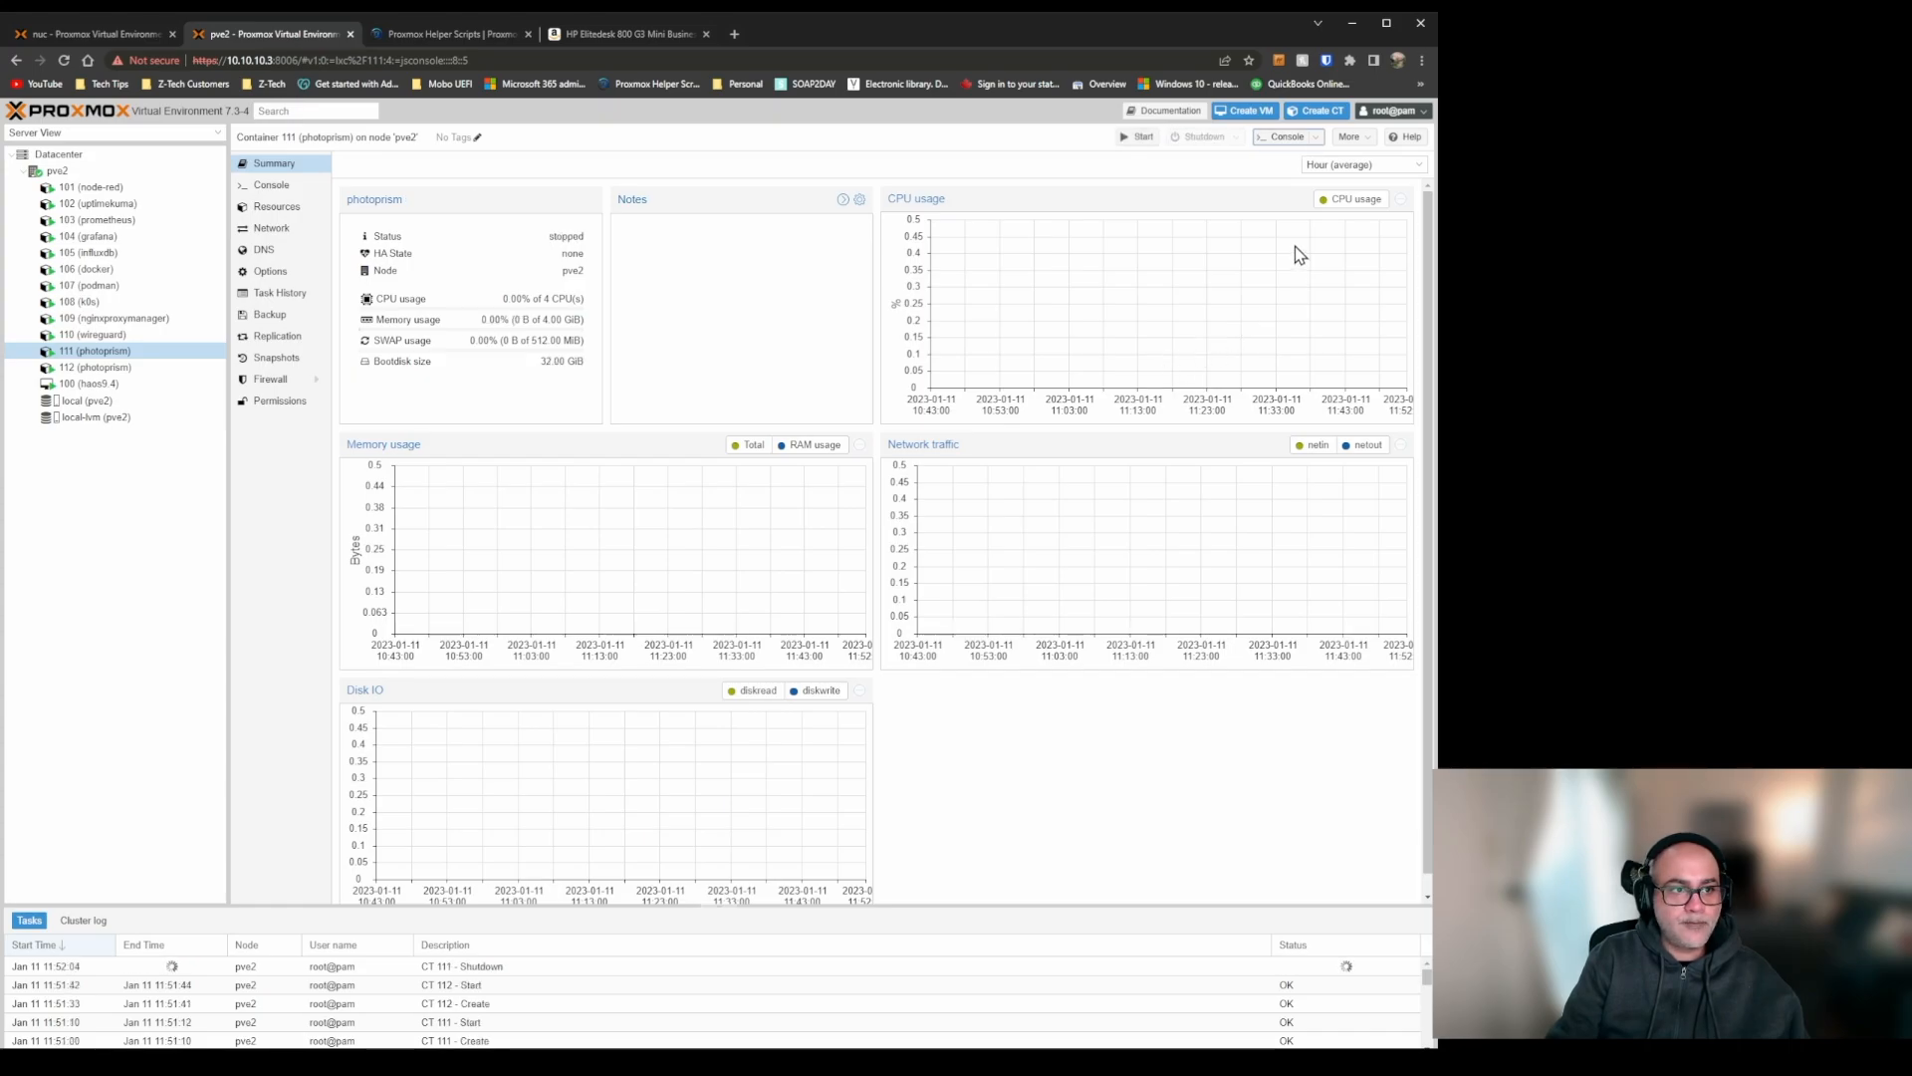
Destroy container 111, confirming with its ID and purging it from job configurations.
click(1362, 138)
click(1374, 217)
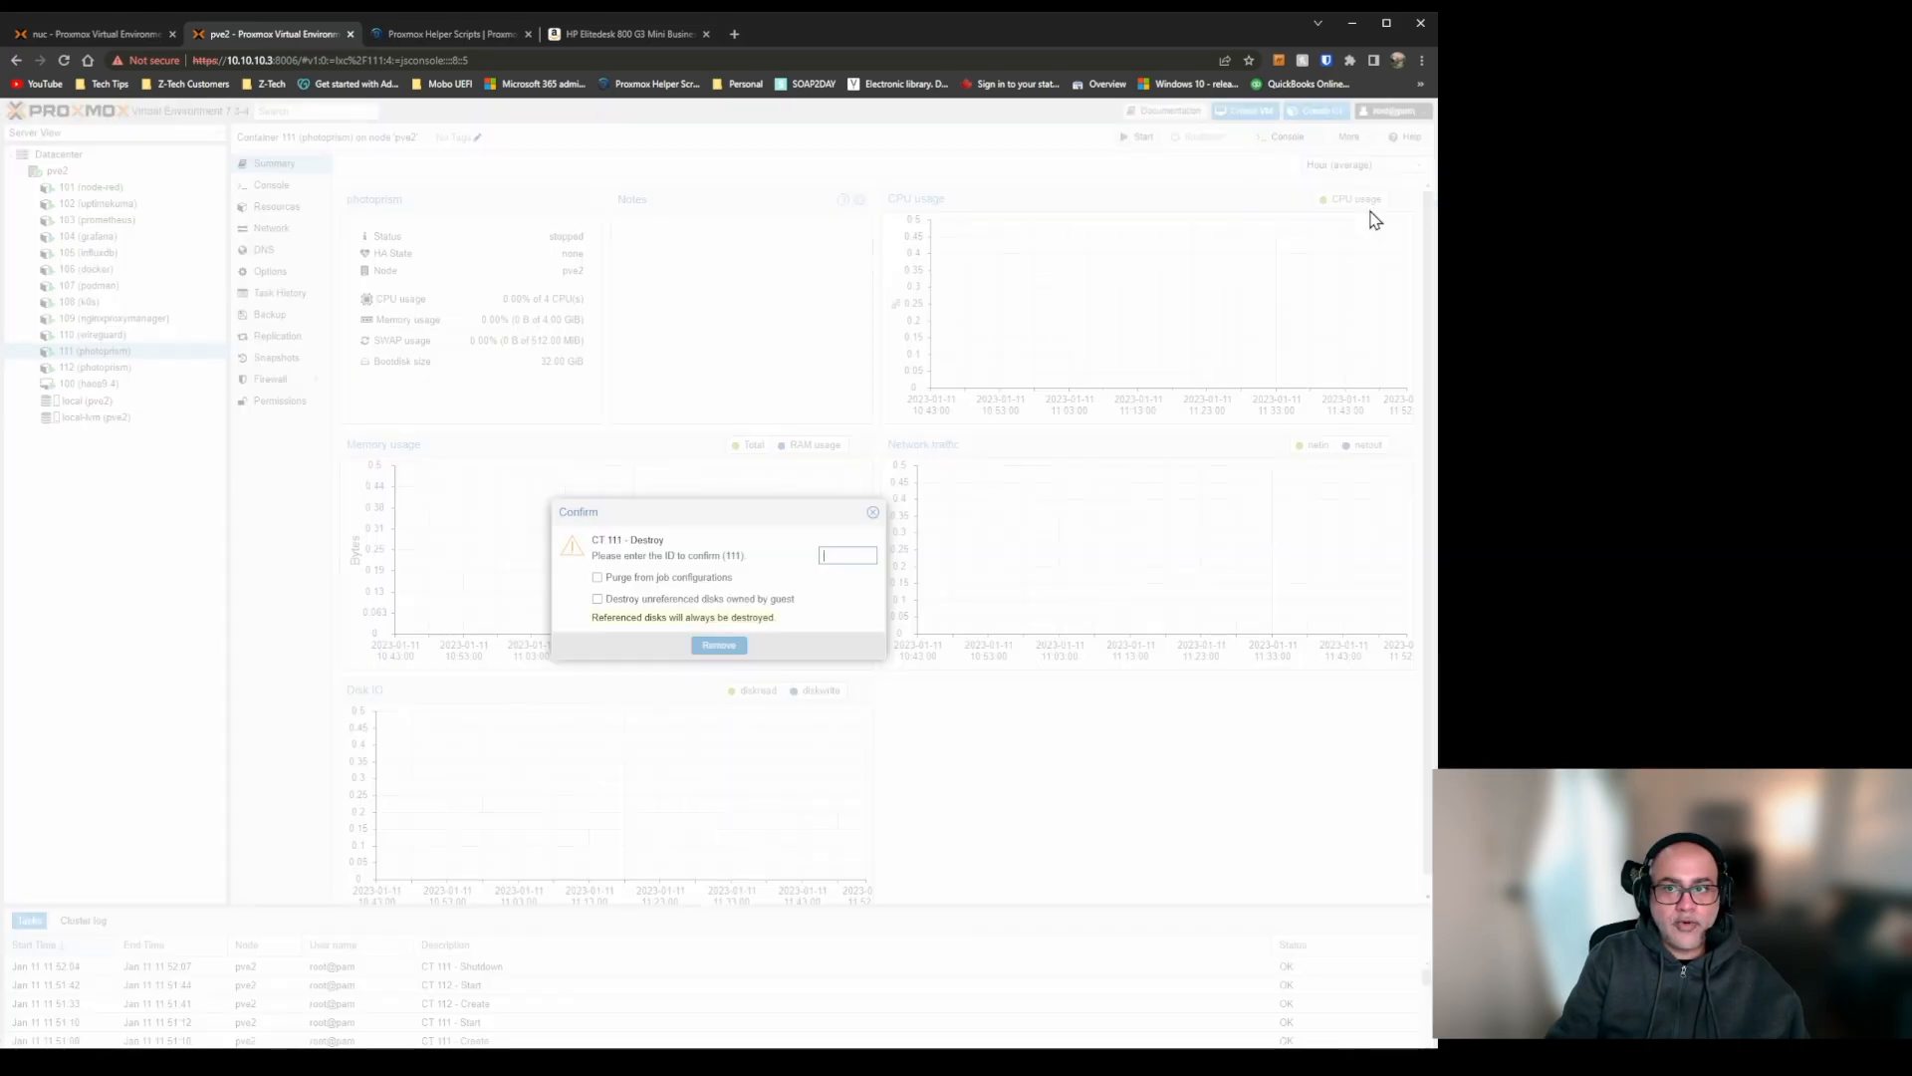
click(673, 581)
click(721, 647)
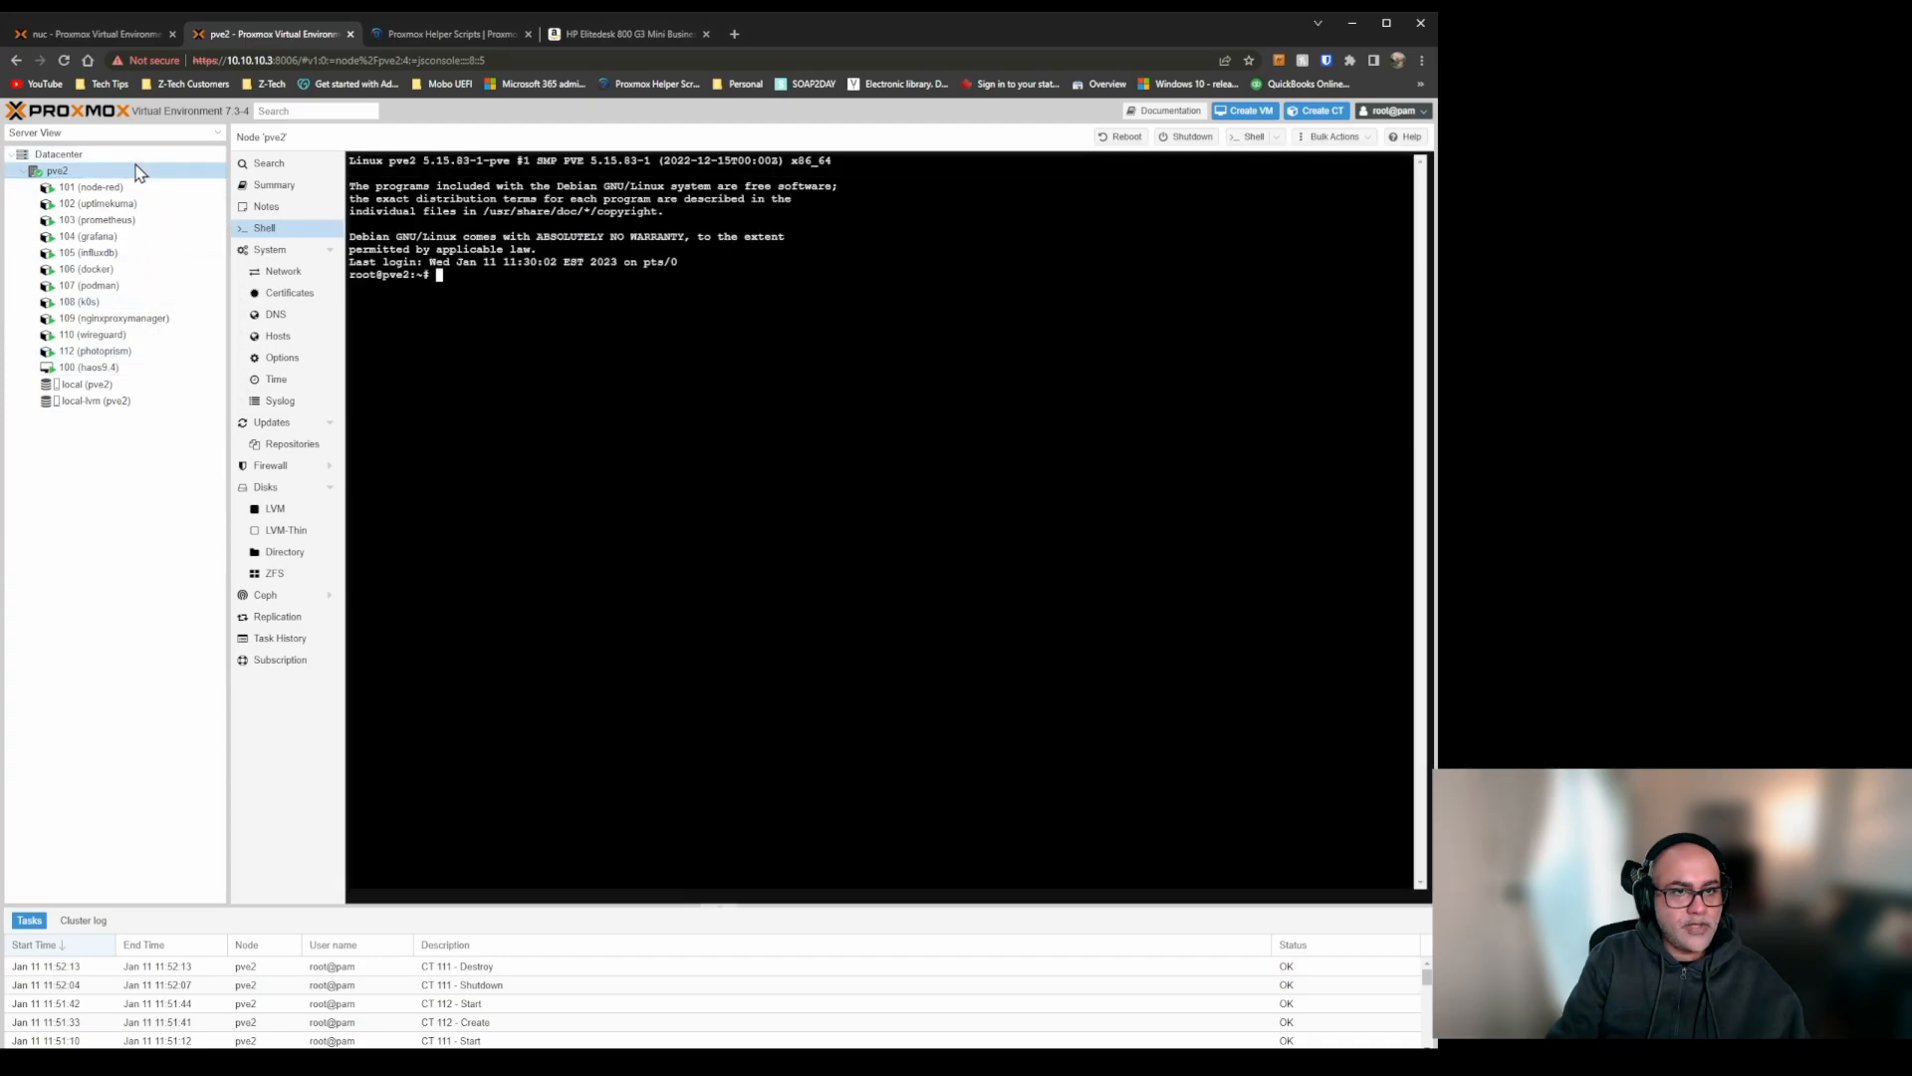
Reopen the pve2 shell and copy the install command from the Navidrome LXC entry of Proxmox Helper Scripts.
click(434, 32)
click(329, 338)
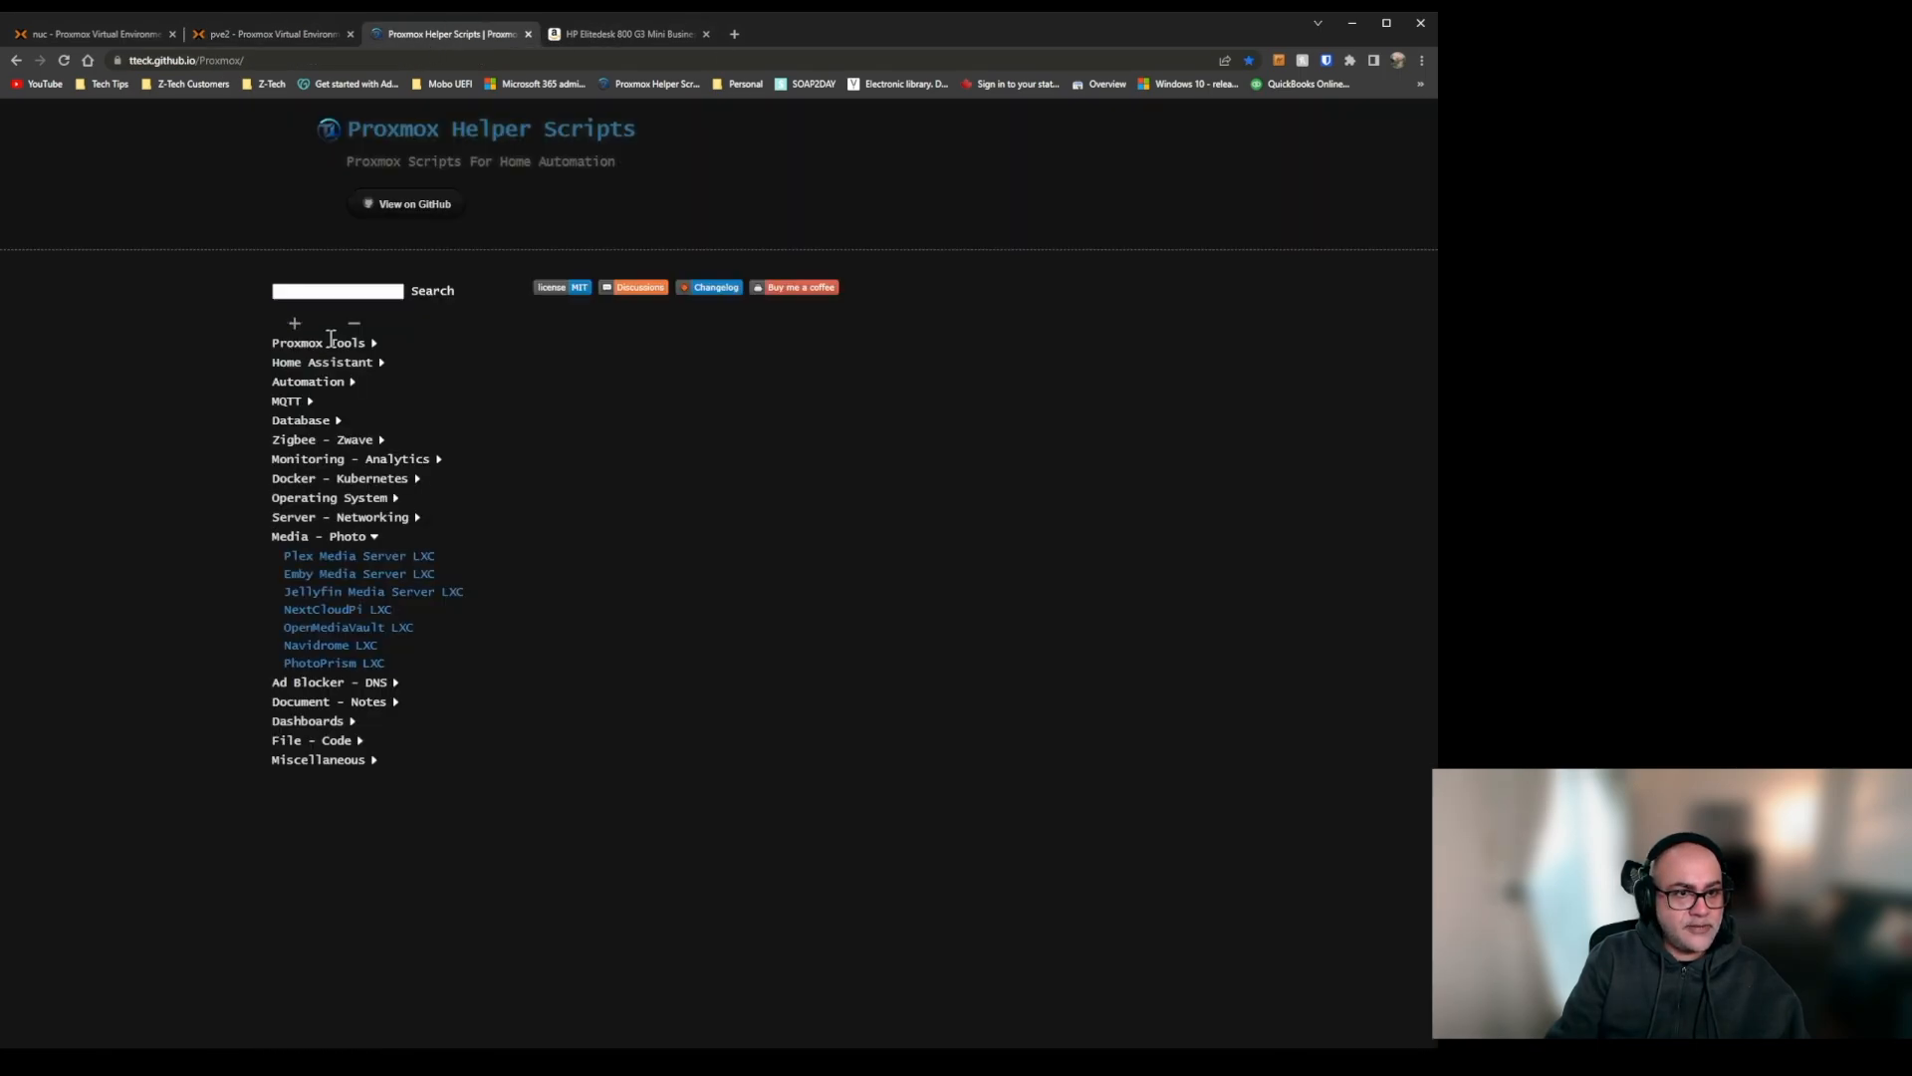
click(348, 645)
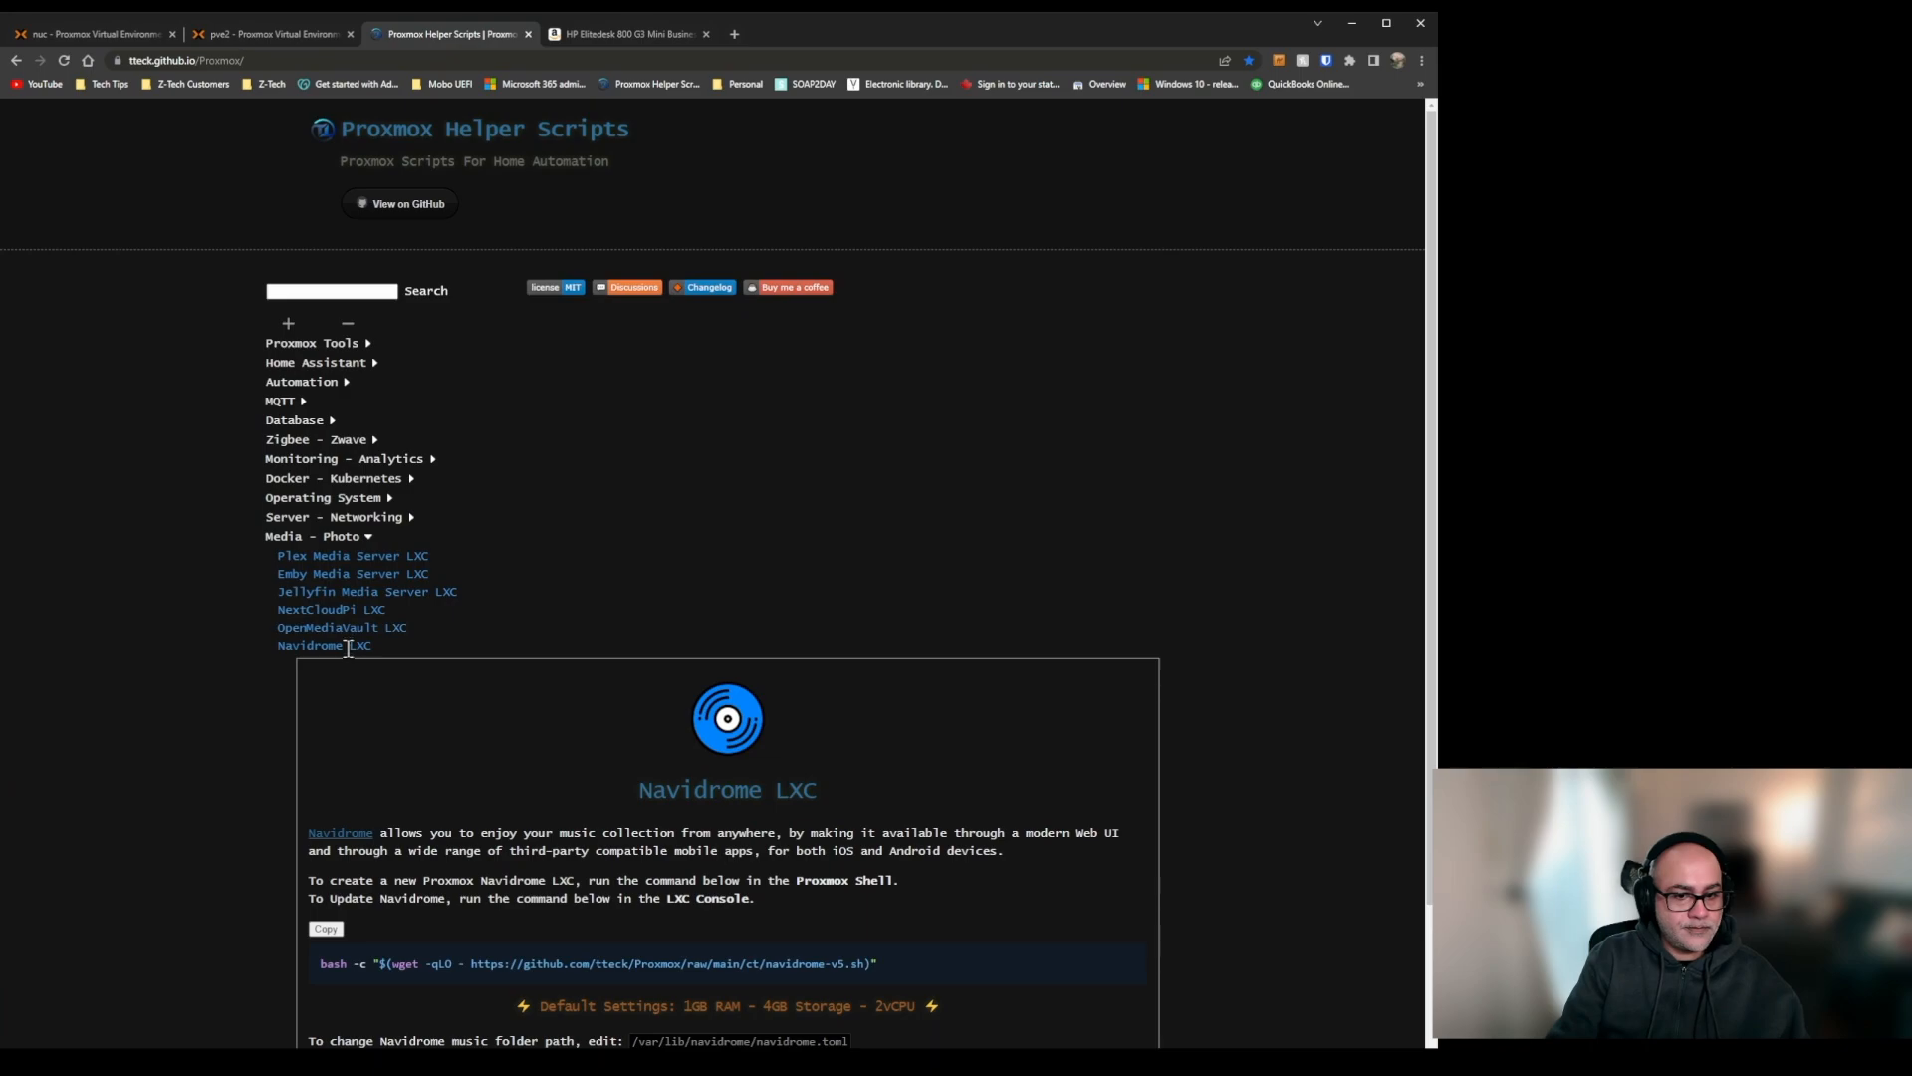
scroll(664, 647, down, 2)
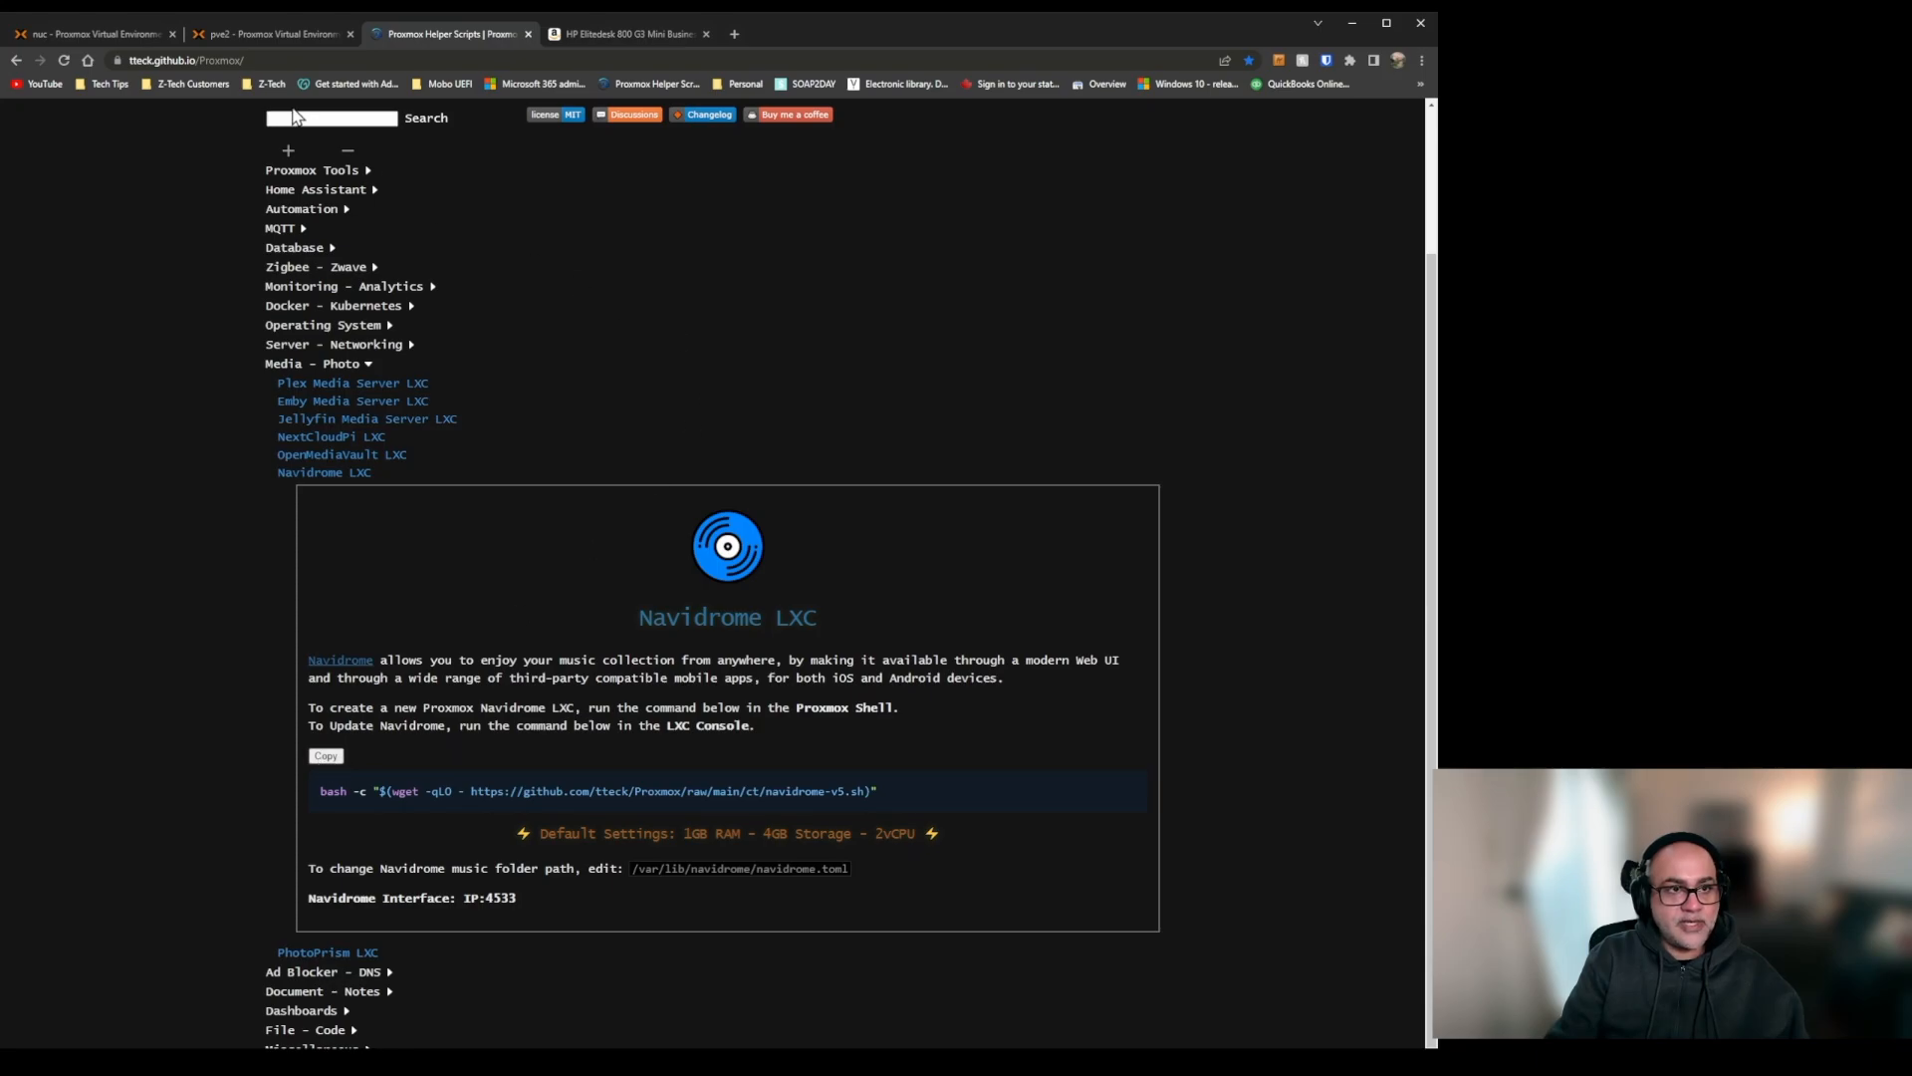
Run the copied Navidrome script in the pve2 shell and agree to create a new Navidrome LXC.
click(245, 34)
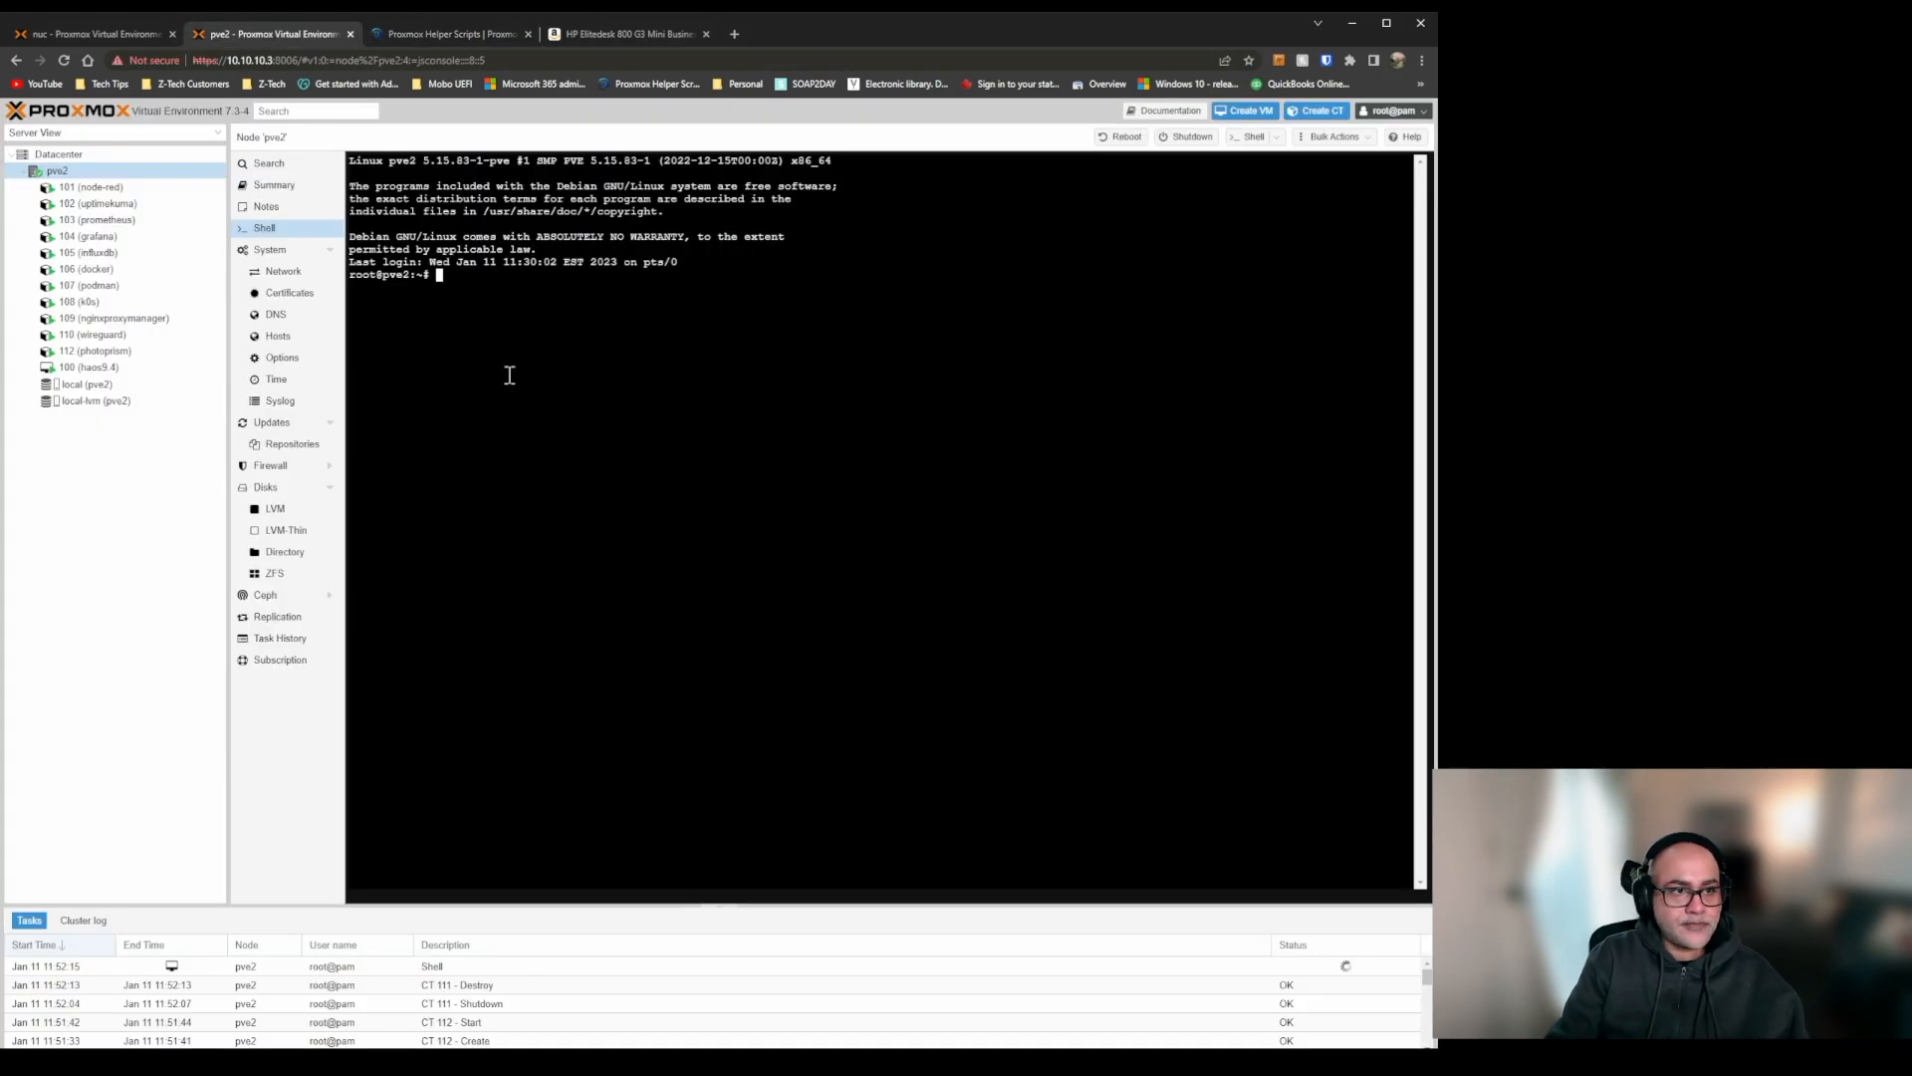
text(bash -c "$(wget -qLO - https://github.com/tteck/Proxmox/raw/main/ct/navidrome-v5.sh)")
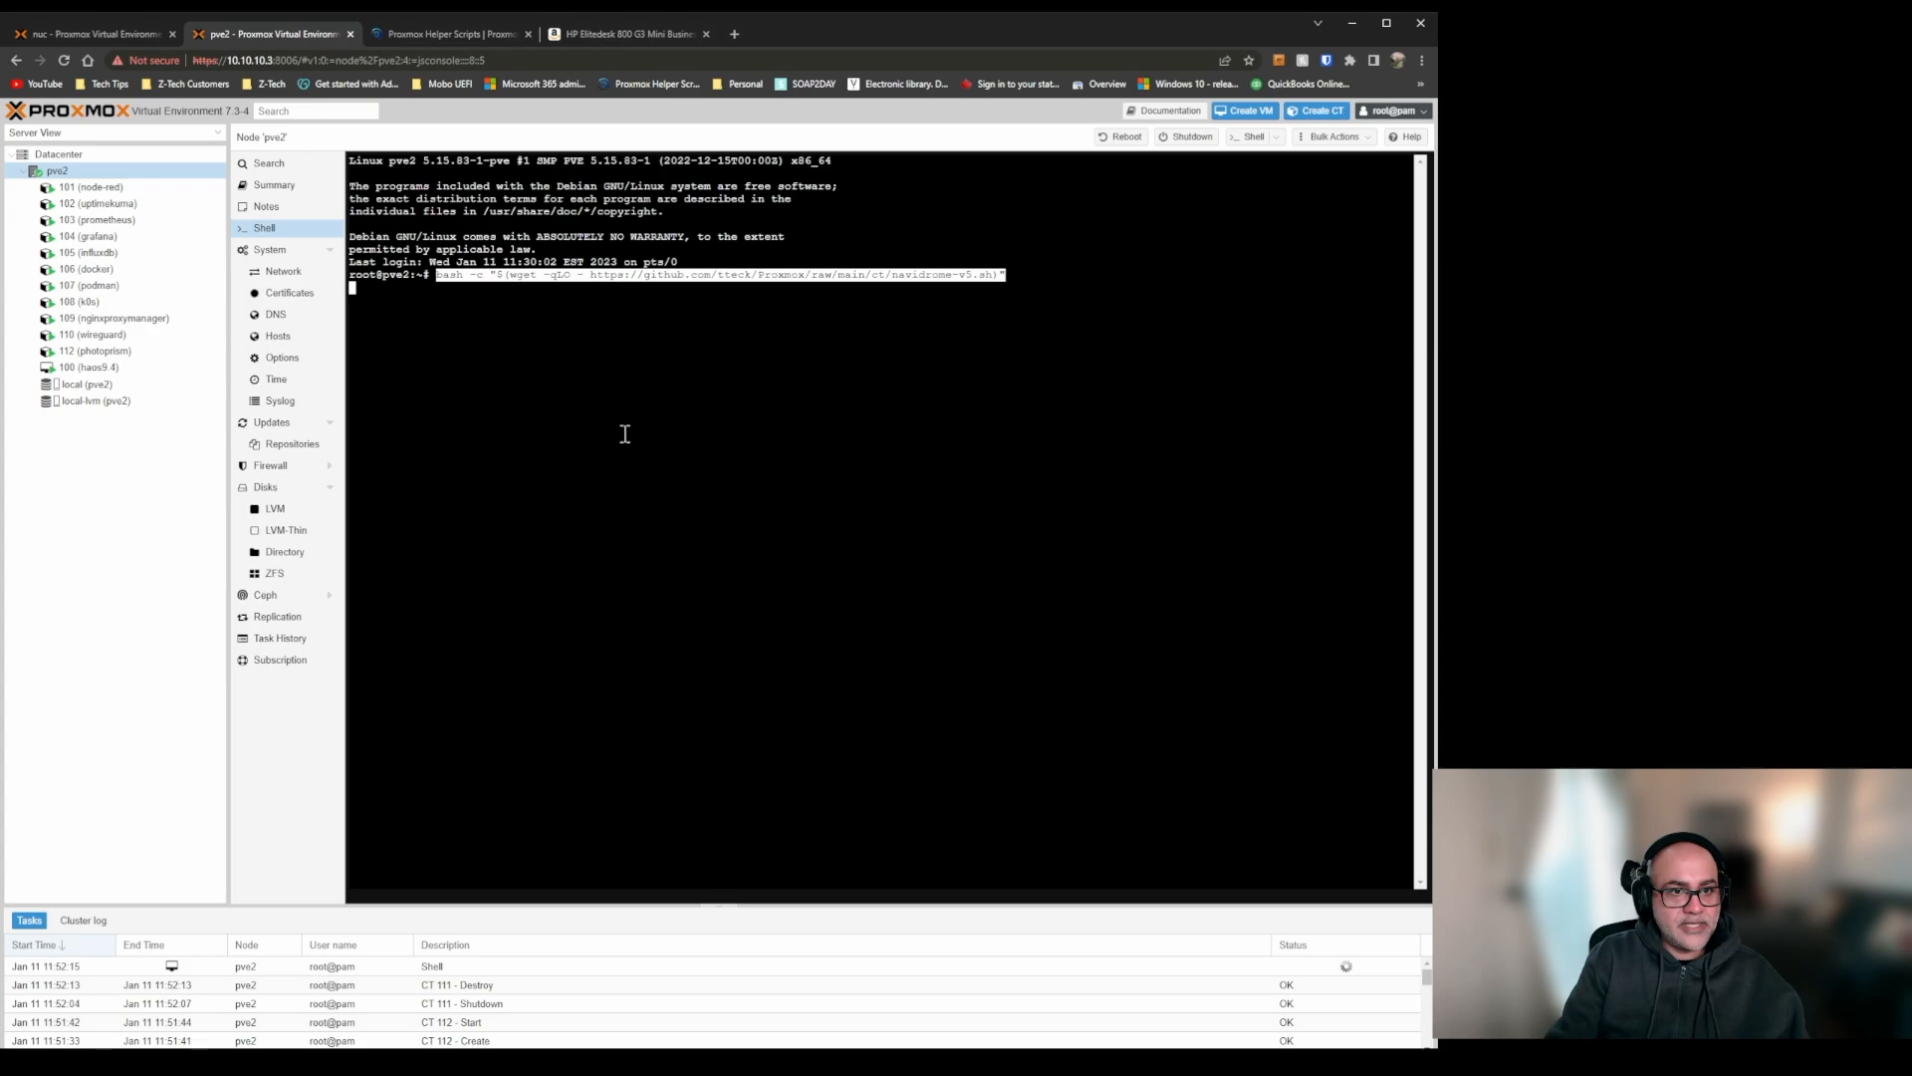
key(Return)
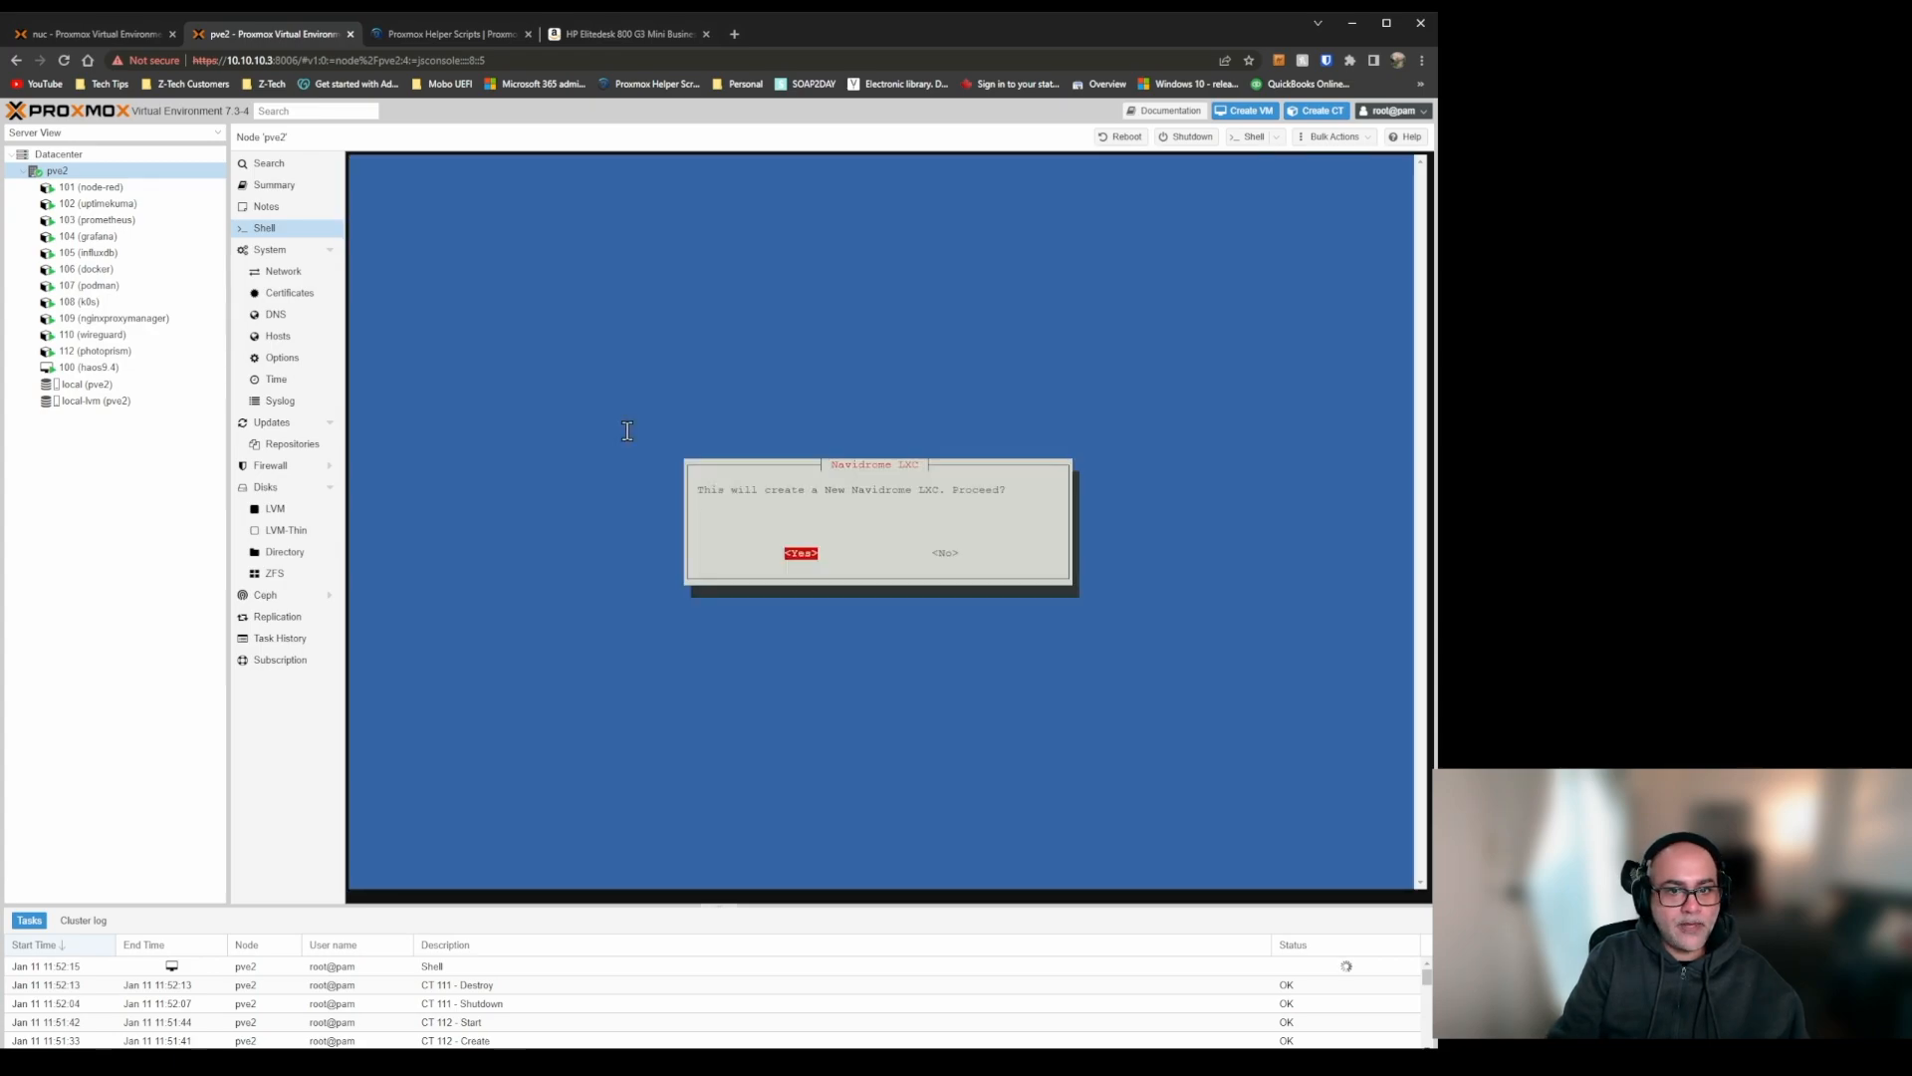
key(Return)
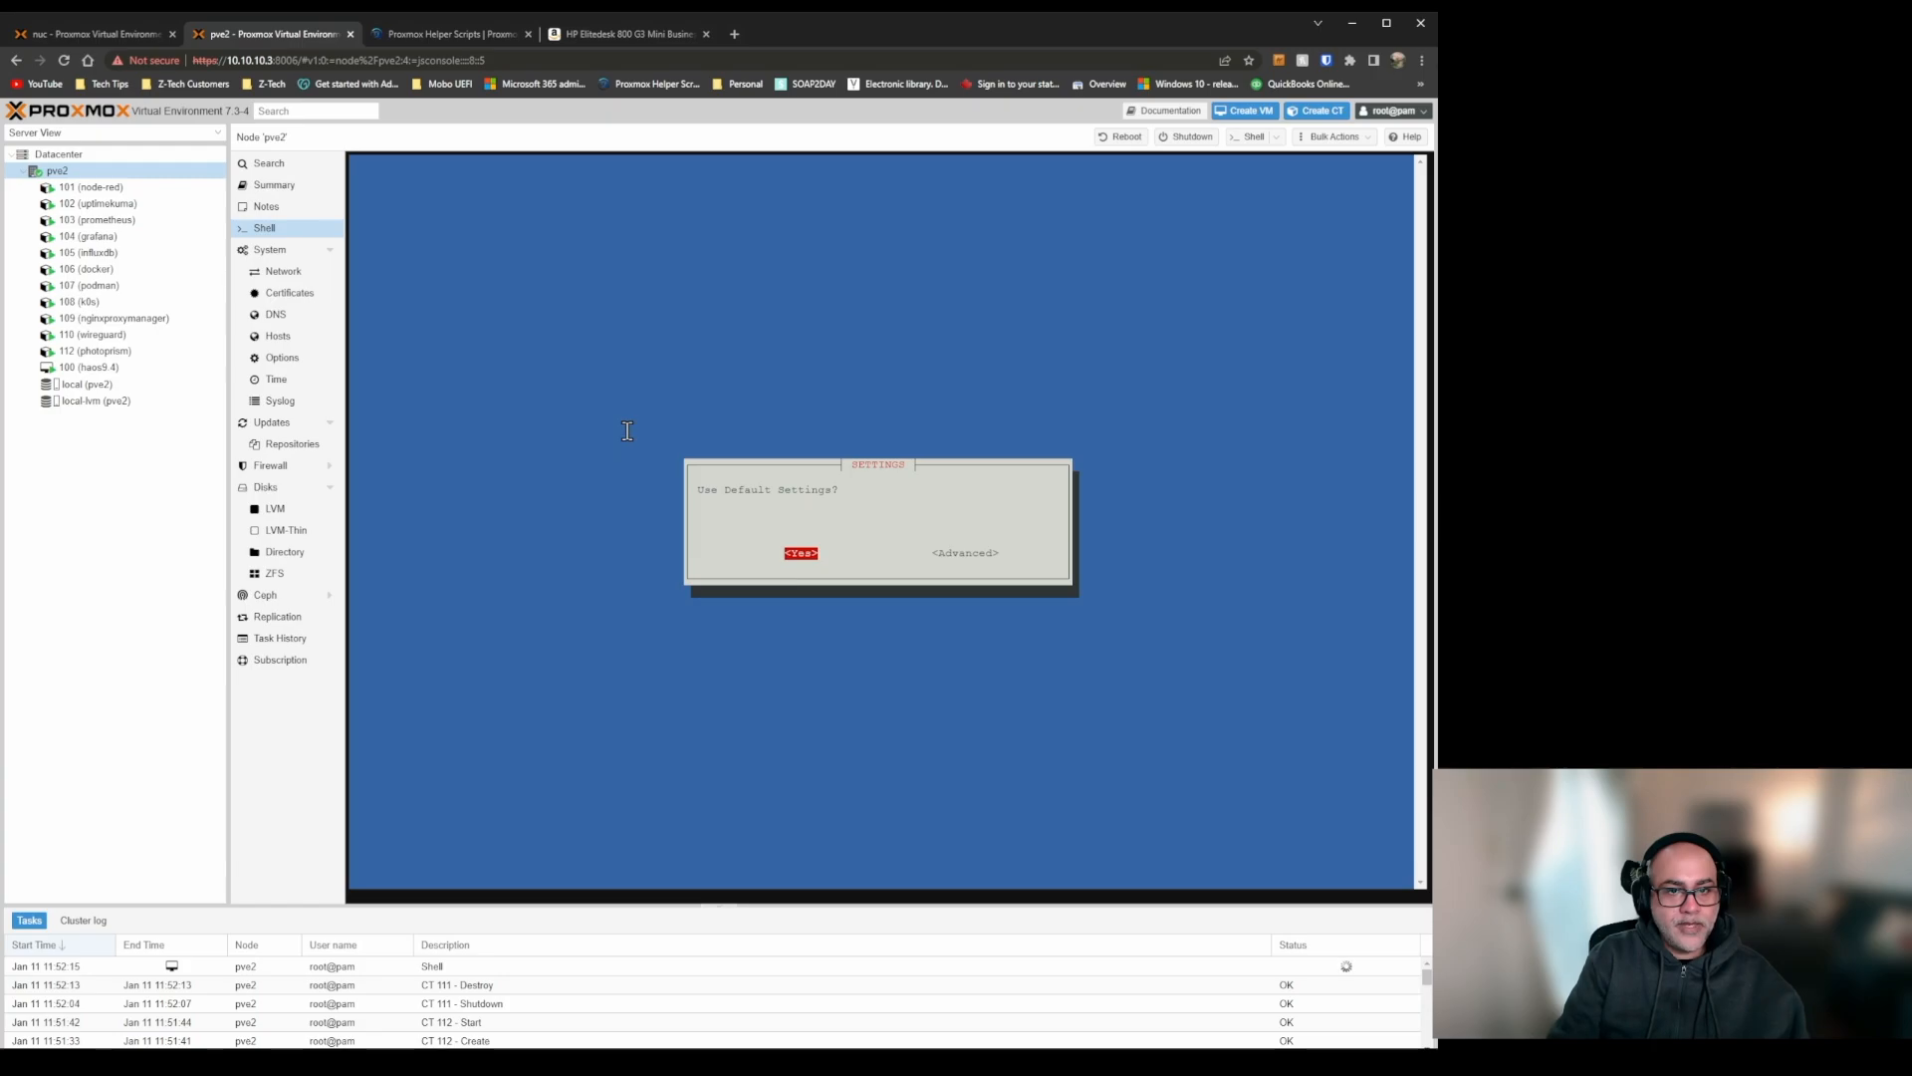
Check the Navidrome entry's default settings on the scripts page, and choose advanced settings with an unprivileged container.
click(448, 34)
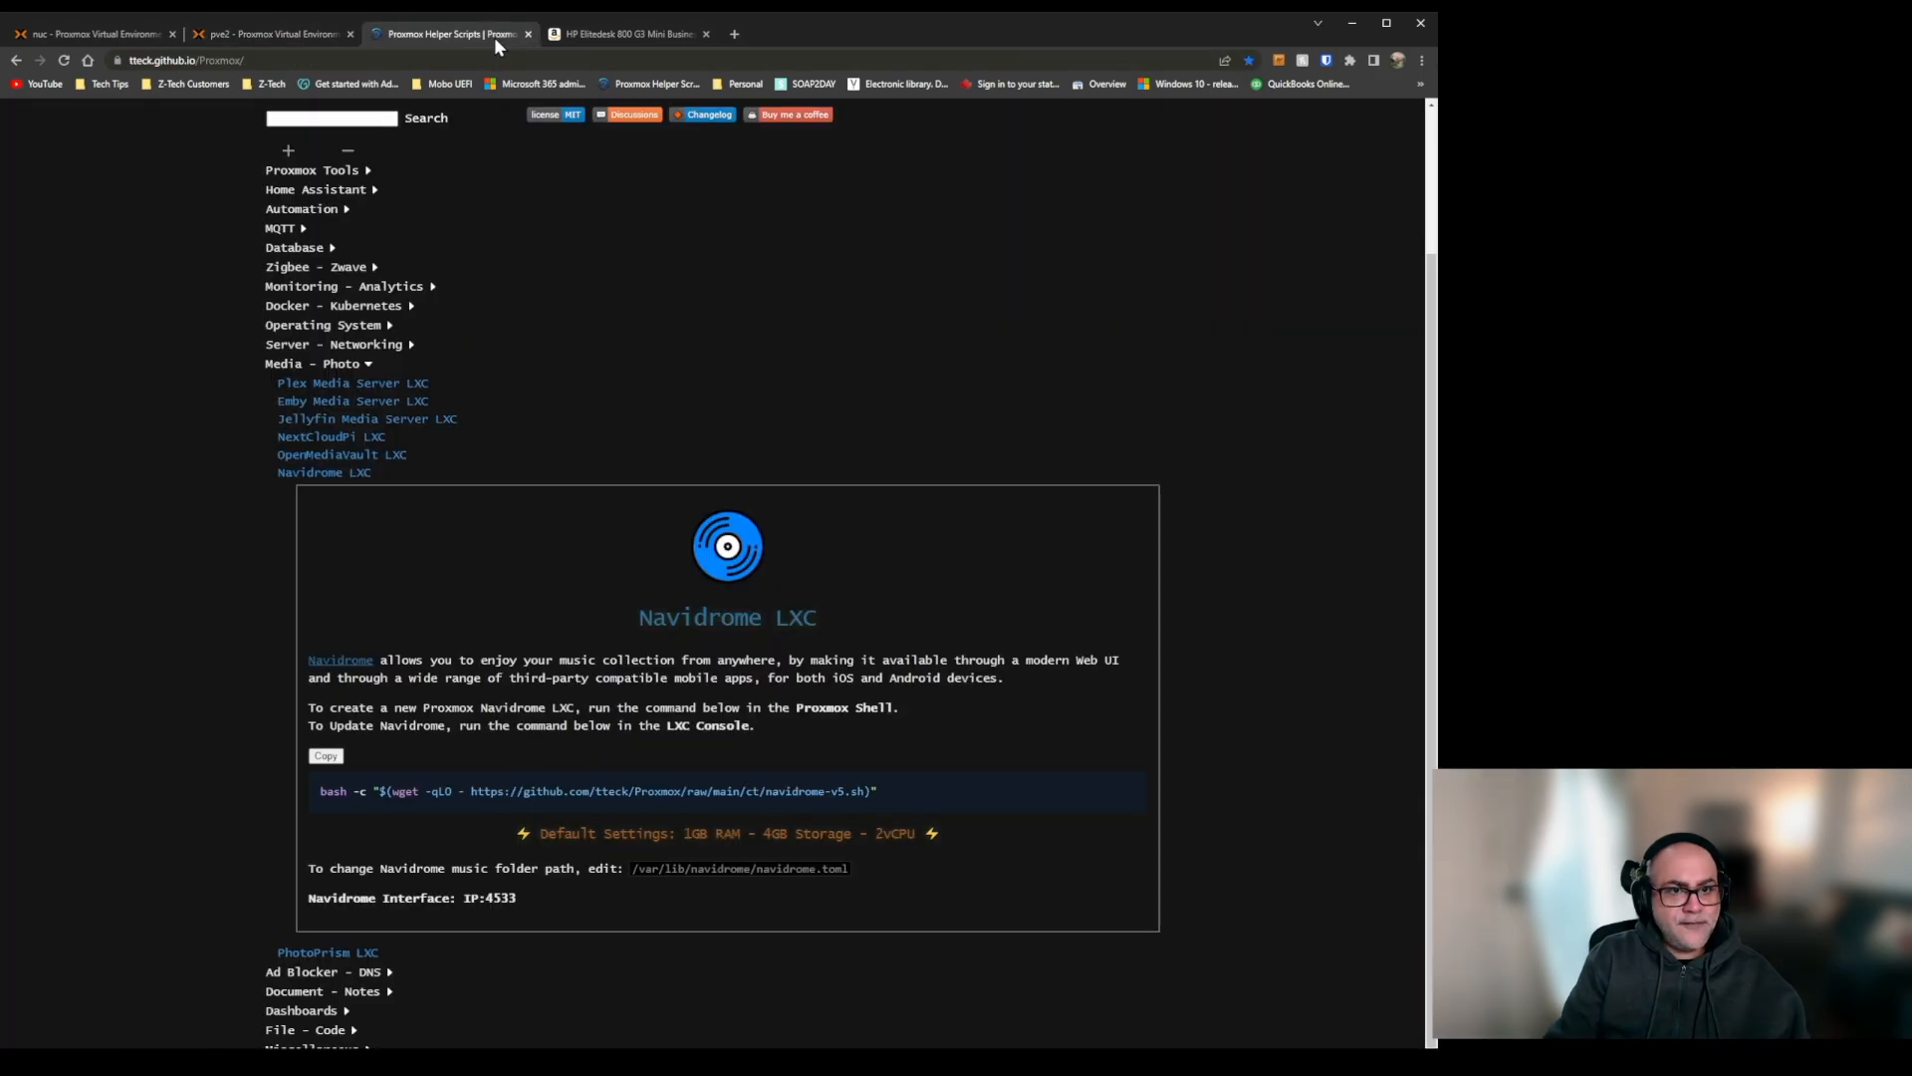
click(260, 40)
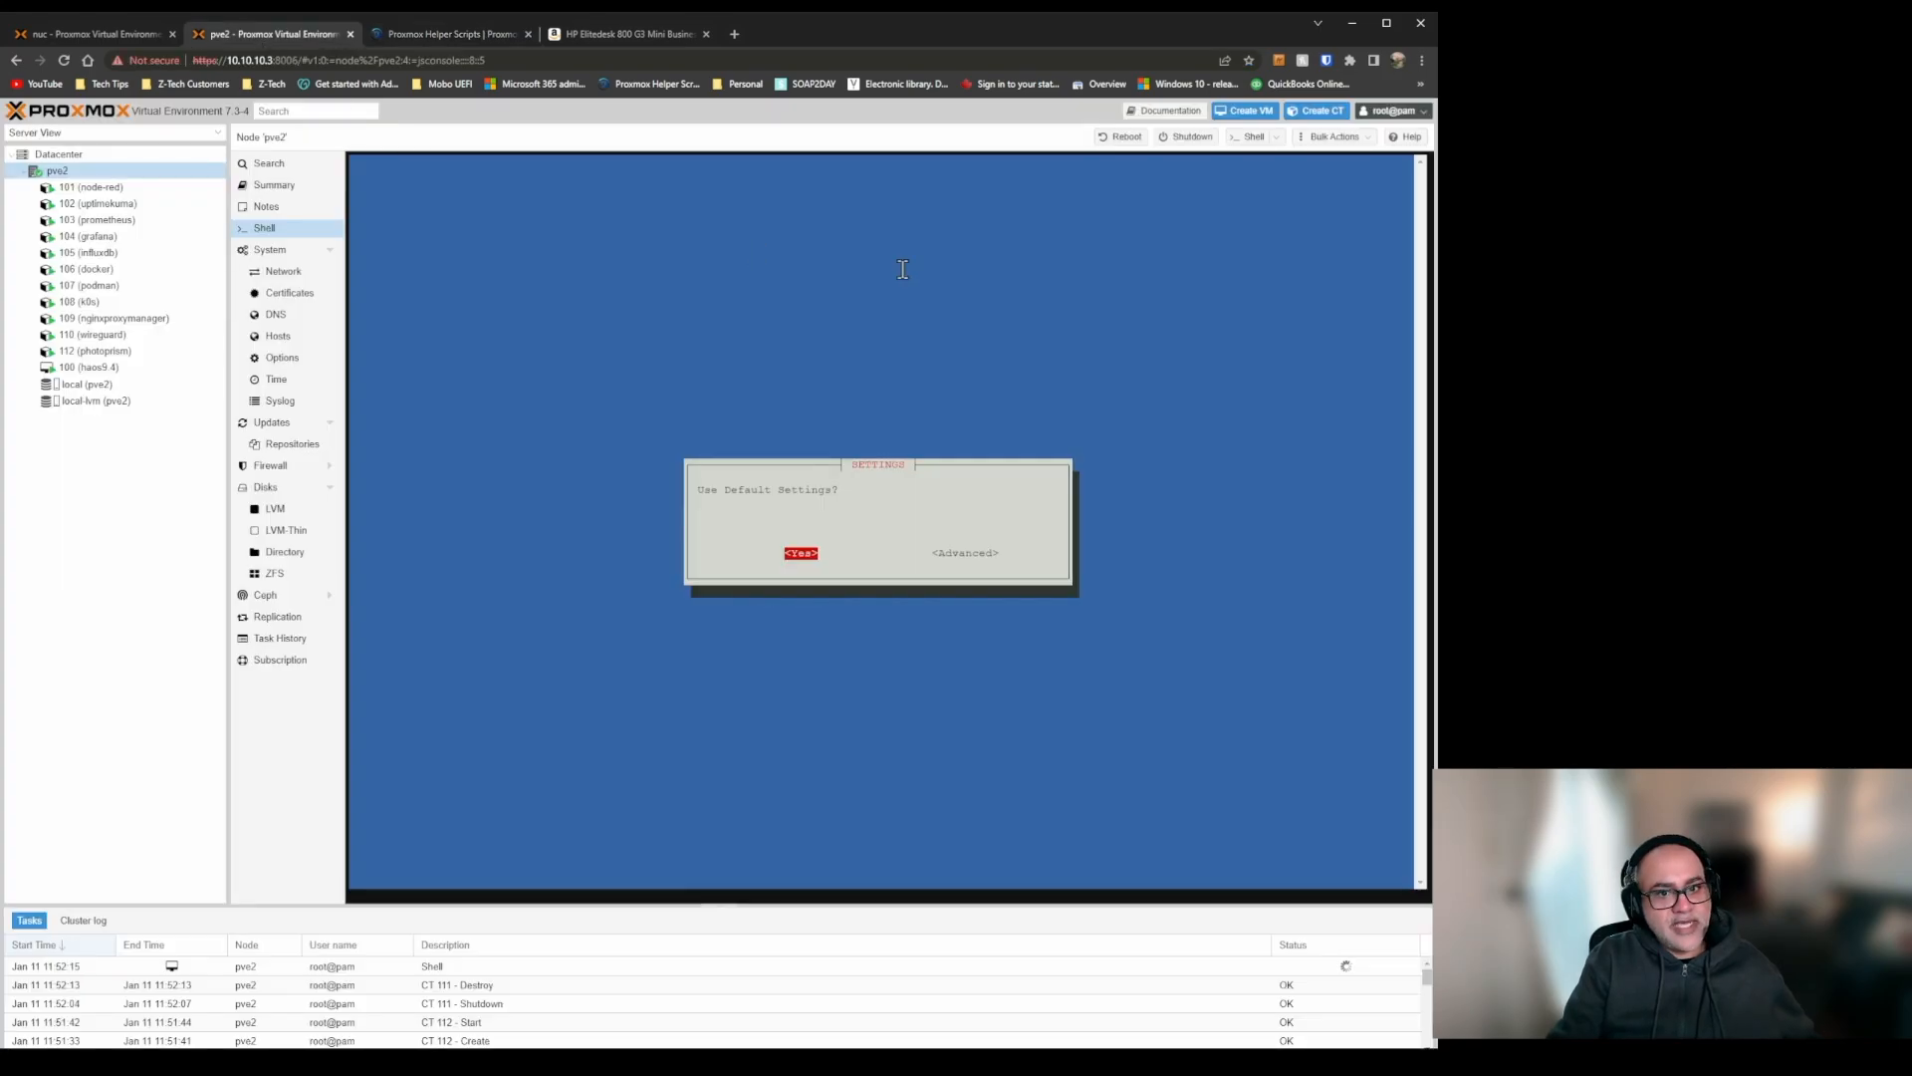
key(Tab)
key(Return)
key(Tab)
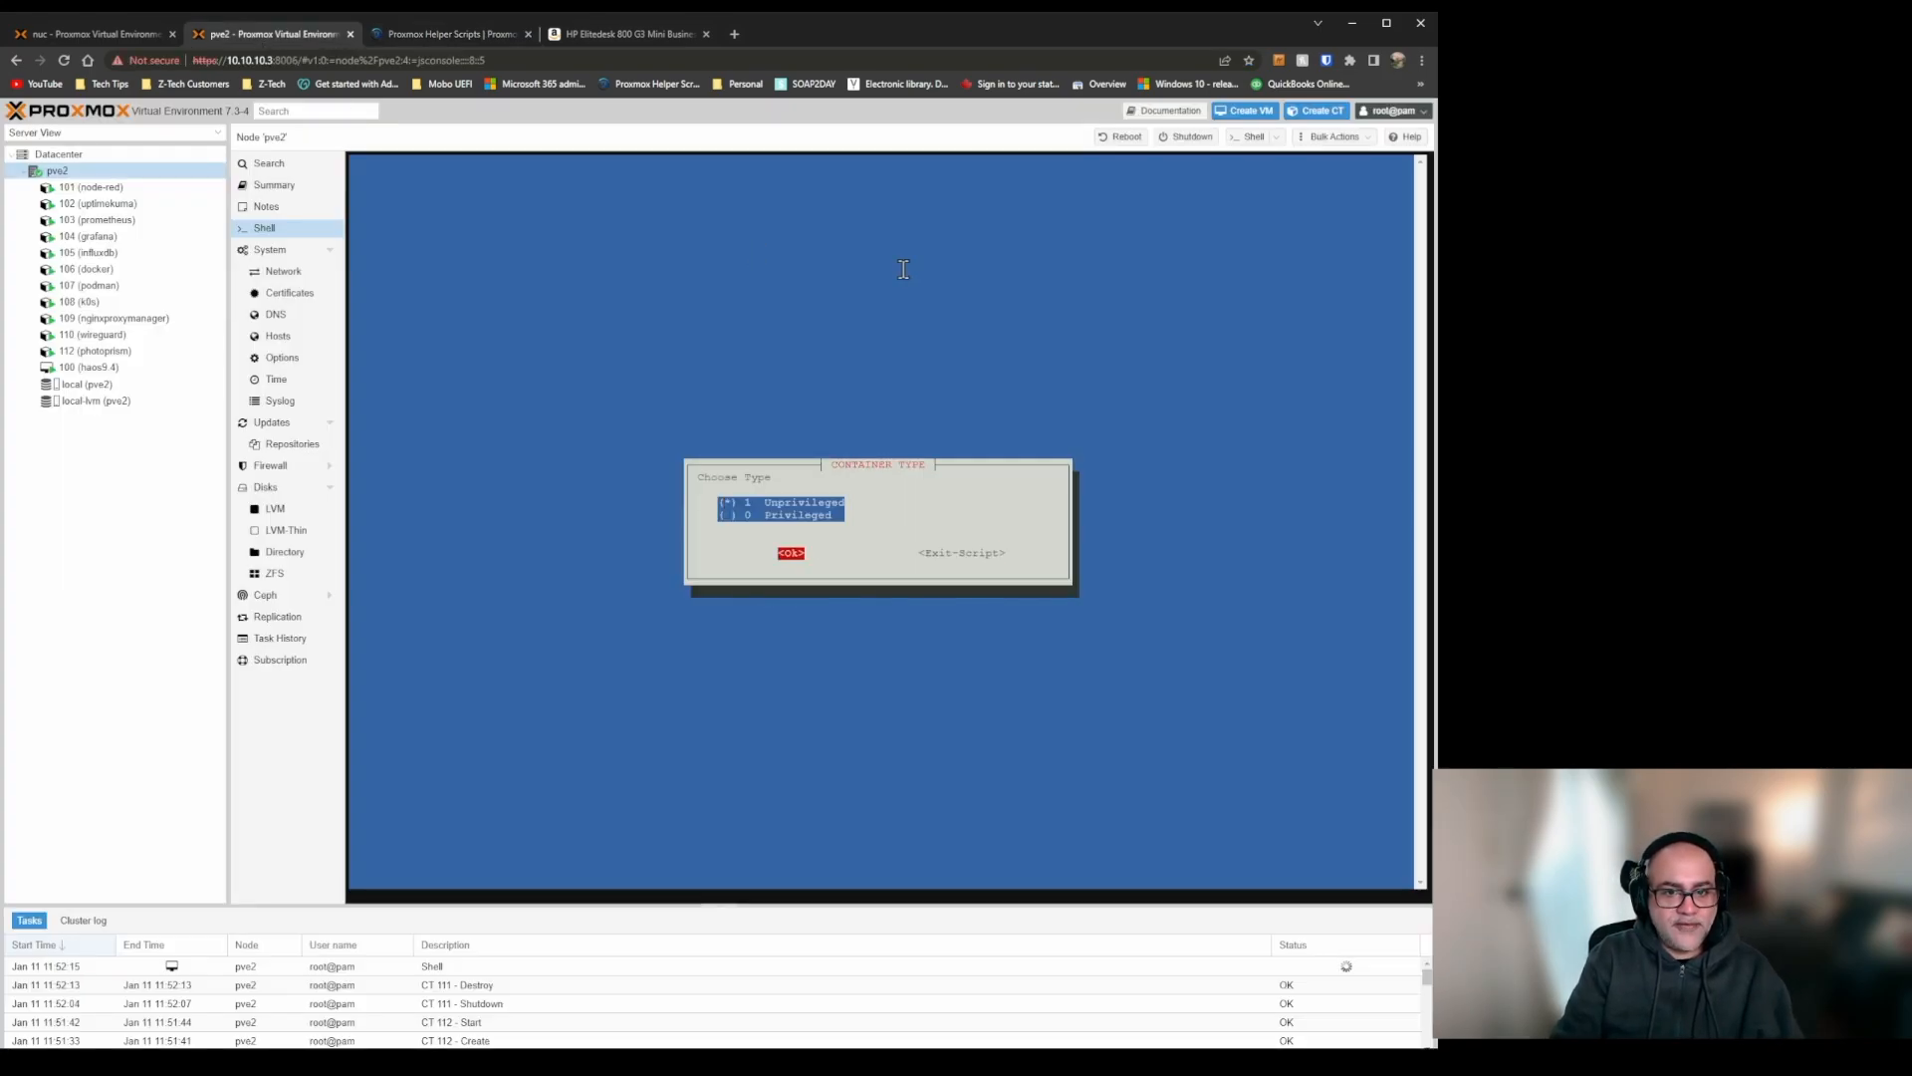
key(Return)
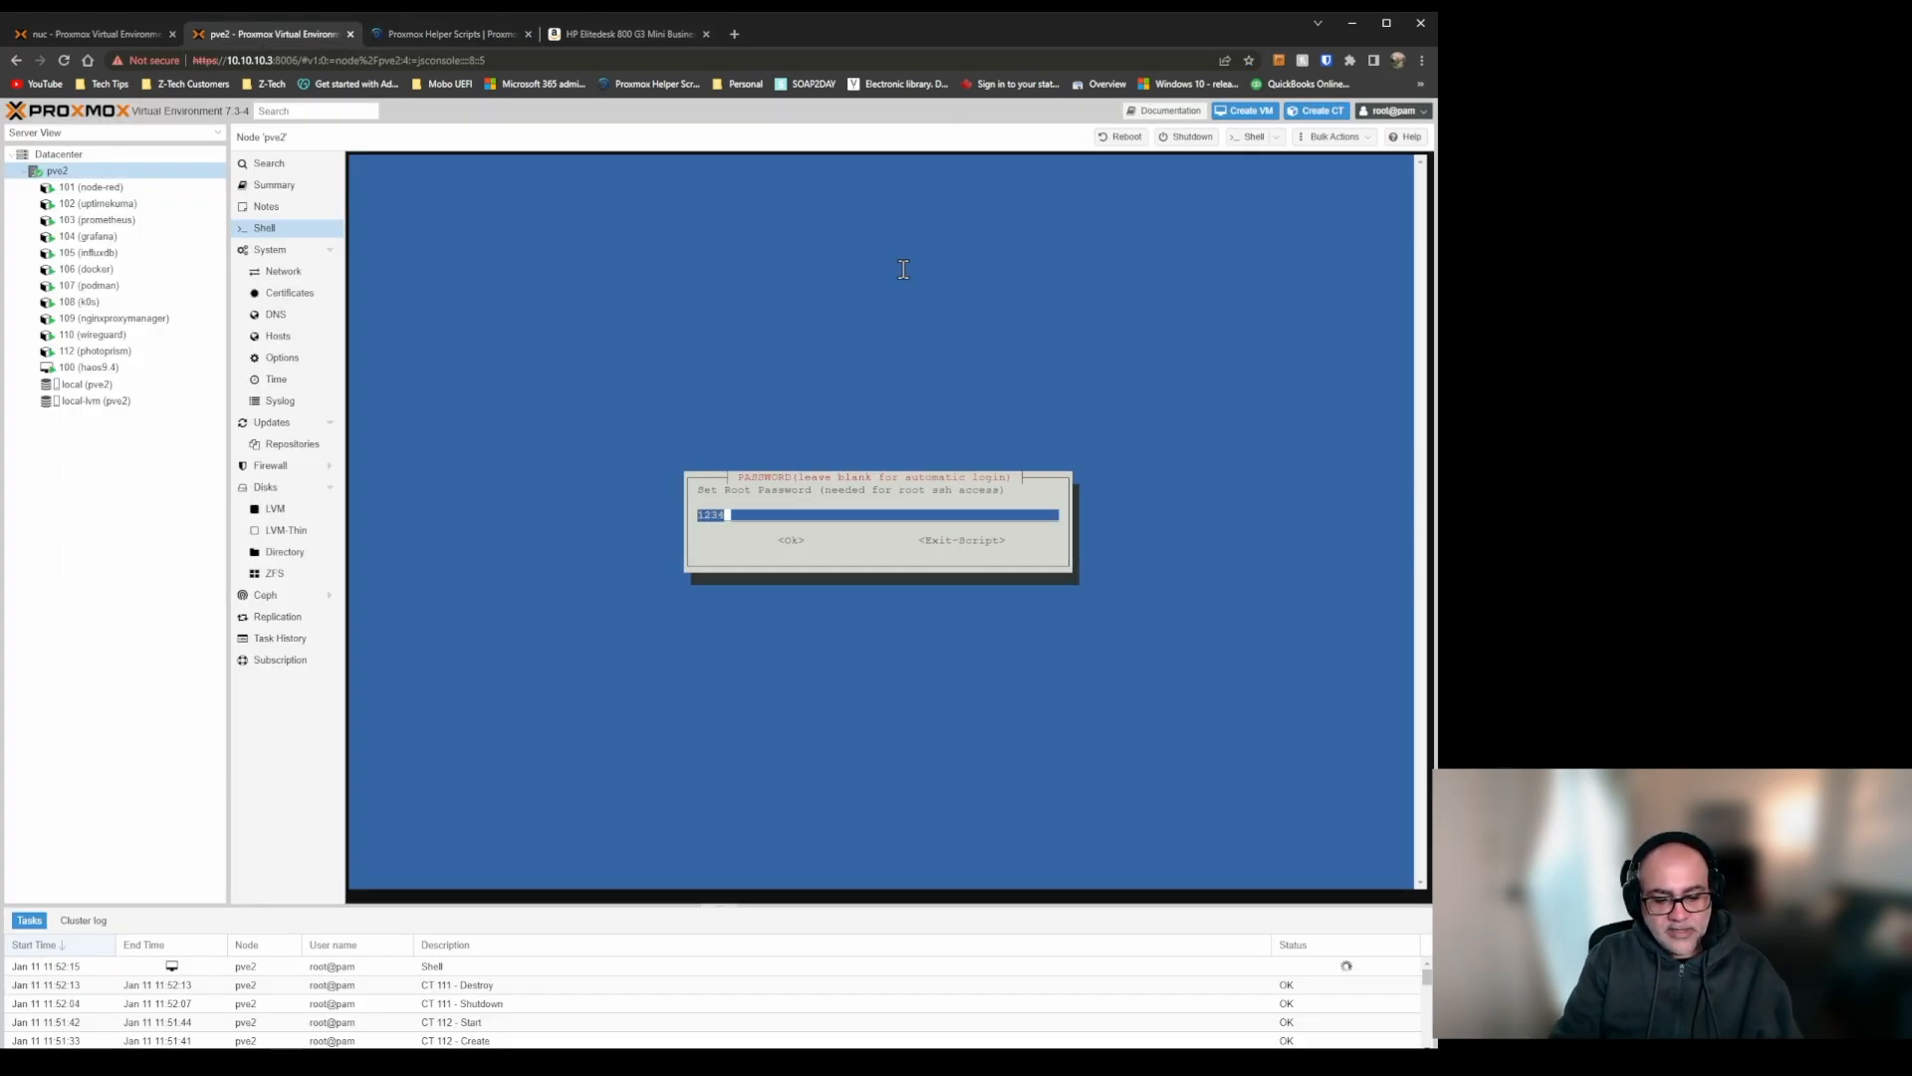
Enter the root password for the Navidrome container and keep container ID 111 and hostname navidrome.
text(1234567890)
key(Tab)
key(Return)
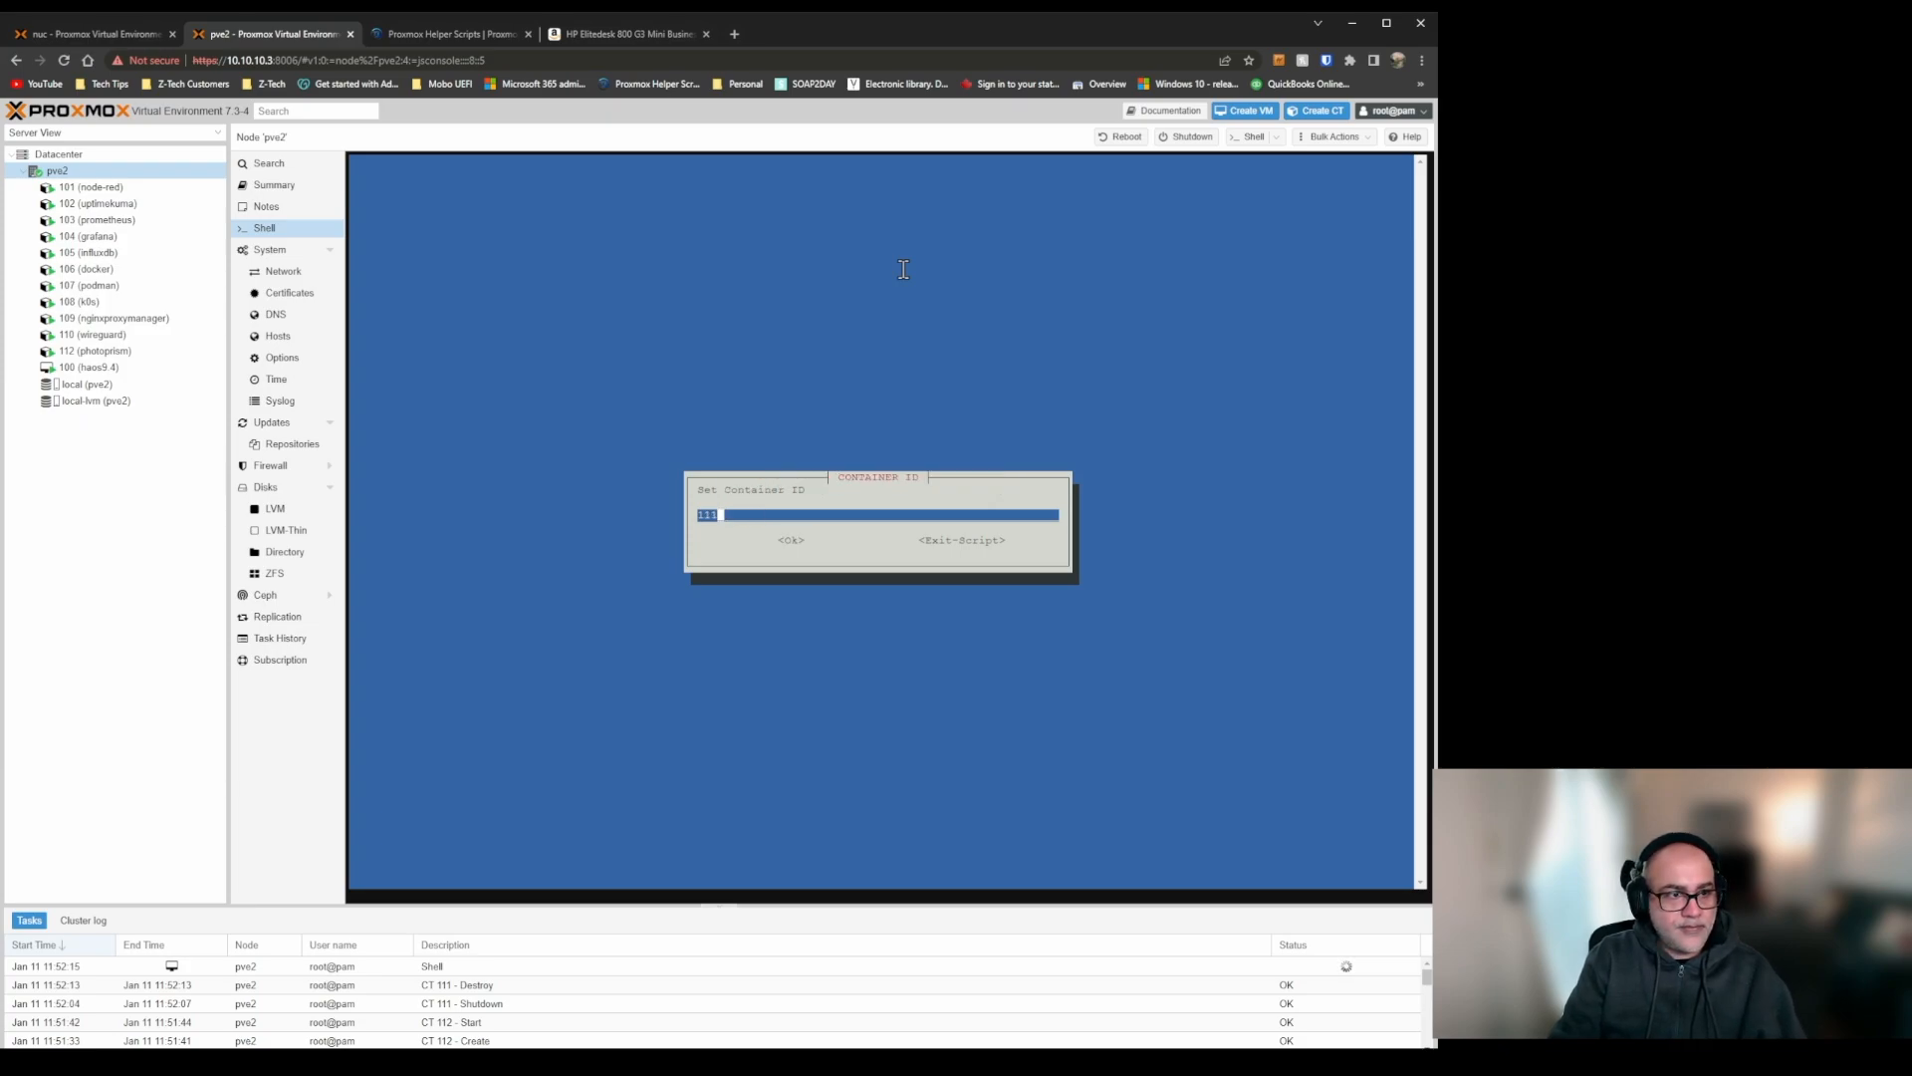
key(Tab)
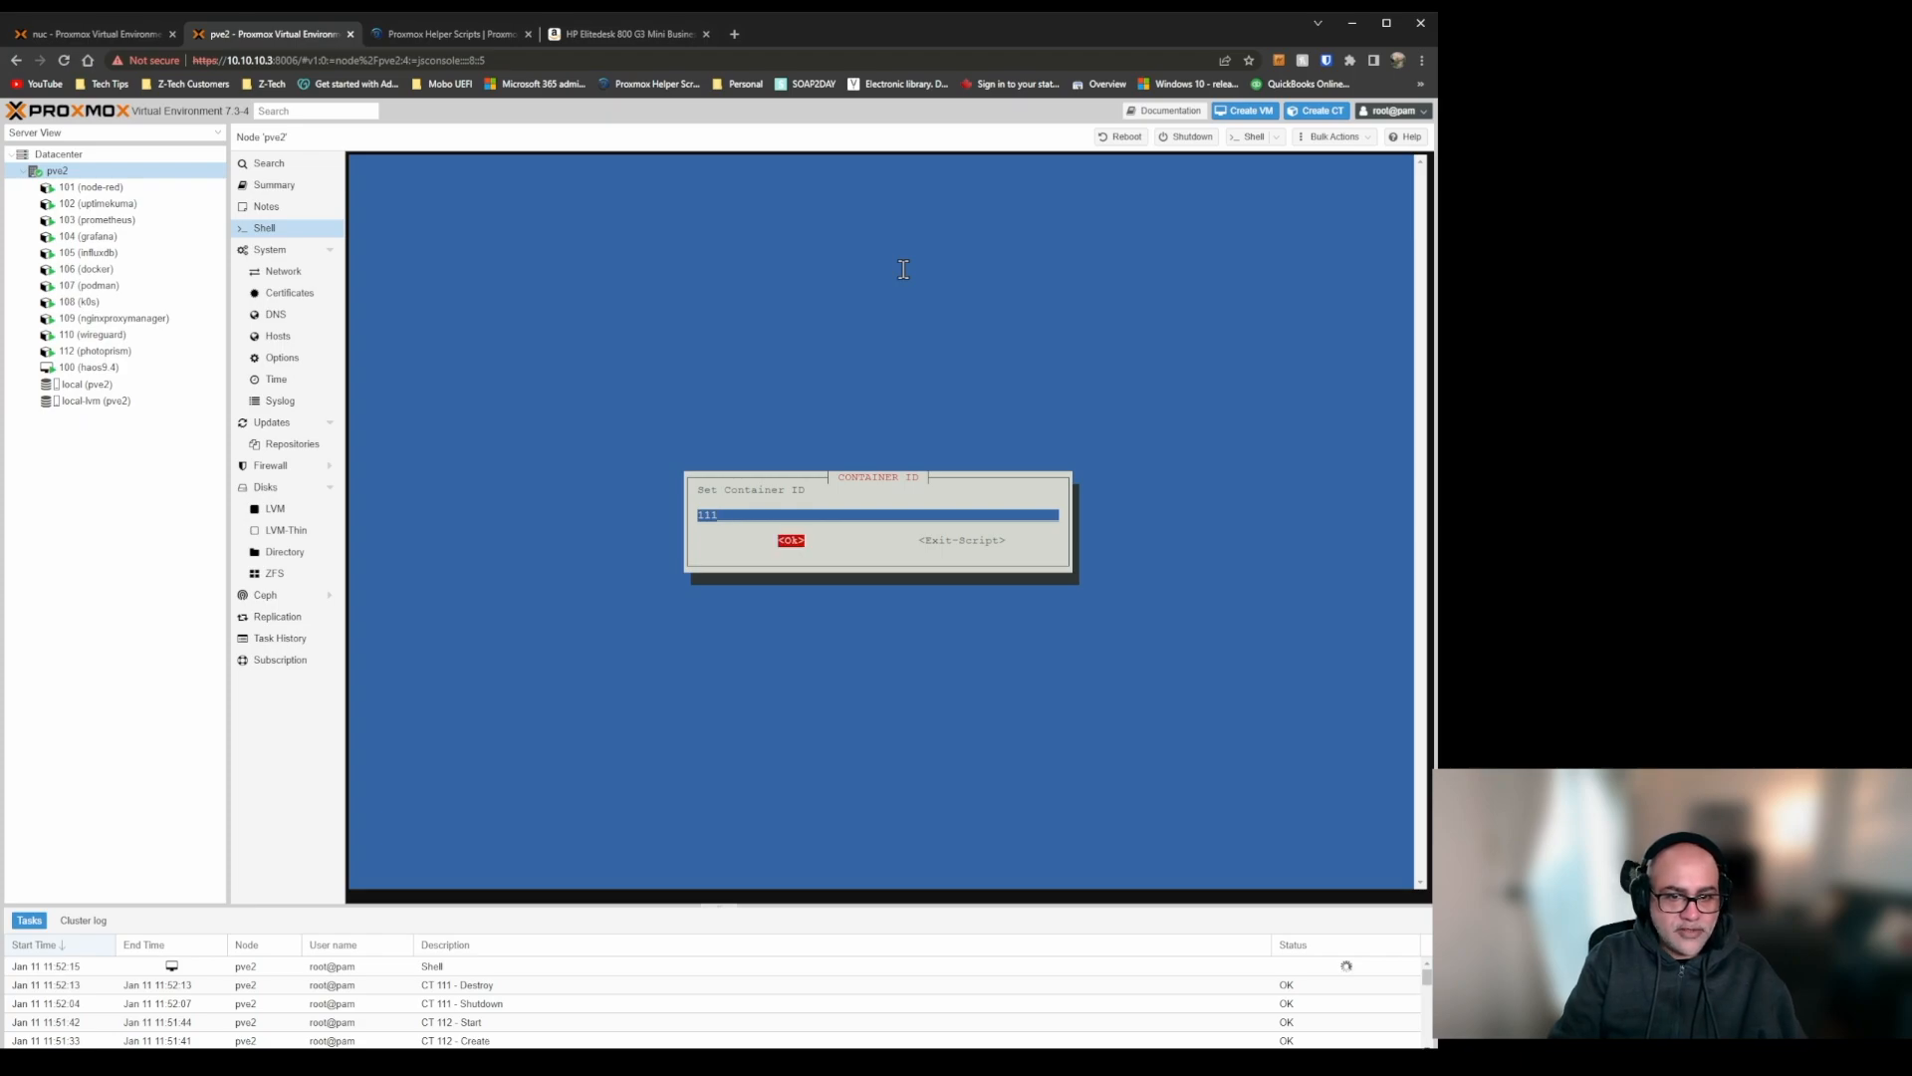
key(Return)
key(Tab)
key(Return)
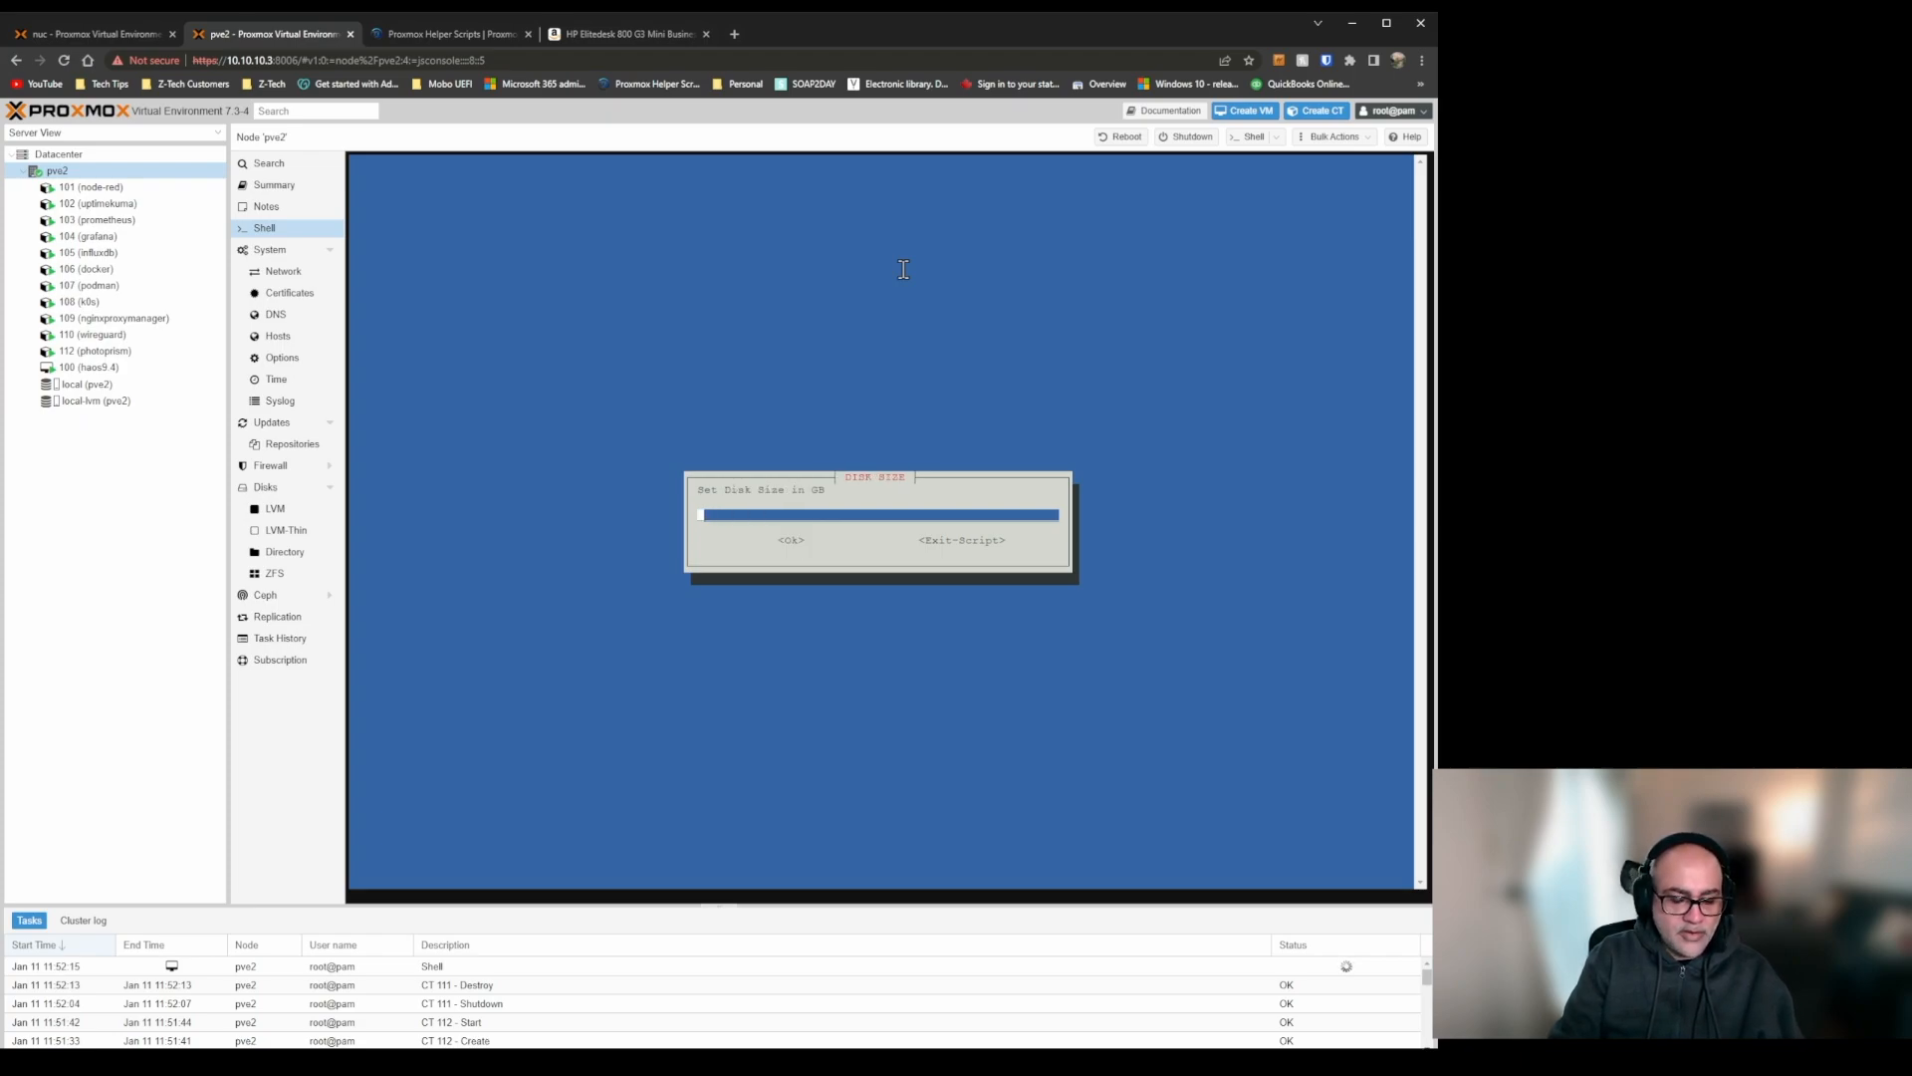
Allocate a 16 GB disk, 2 CPU cores and 1024 MiB of RAM to the Navidrome container.
key(Tab)
key(Return)
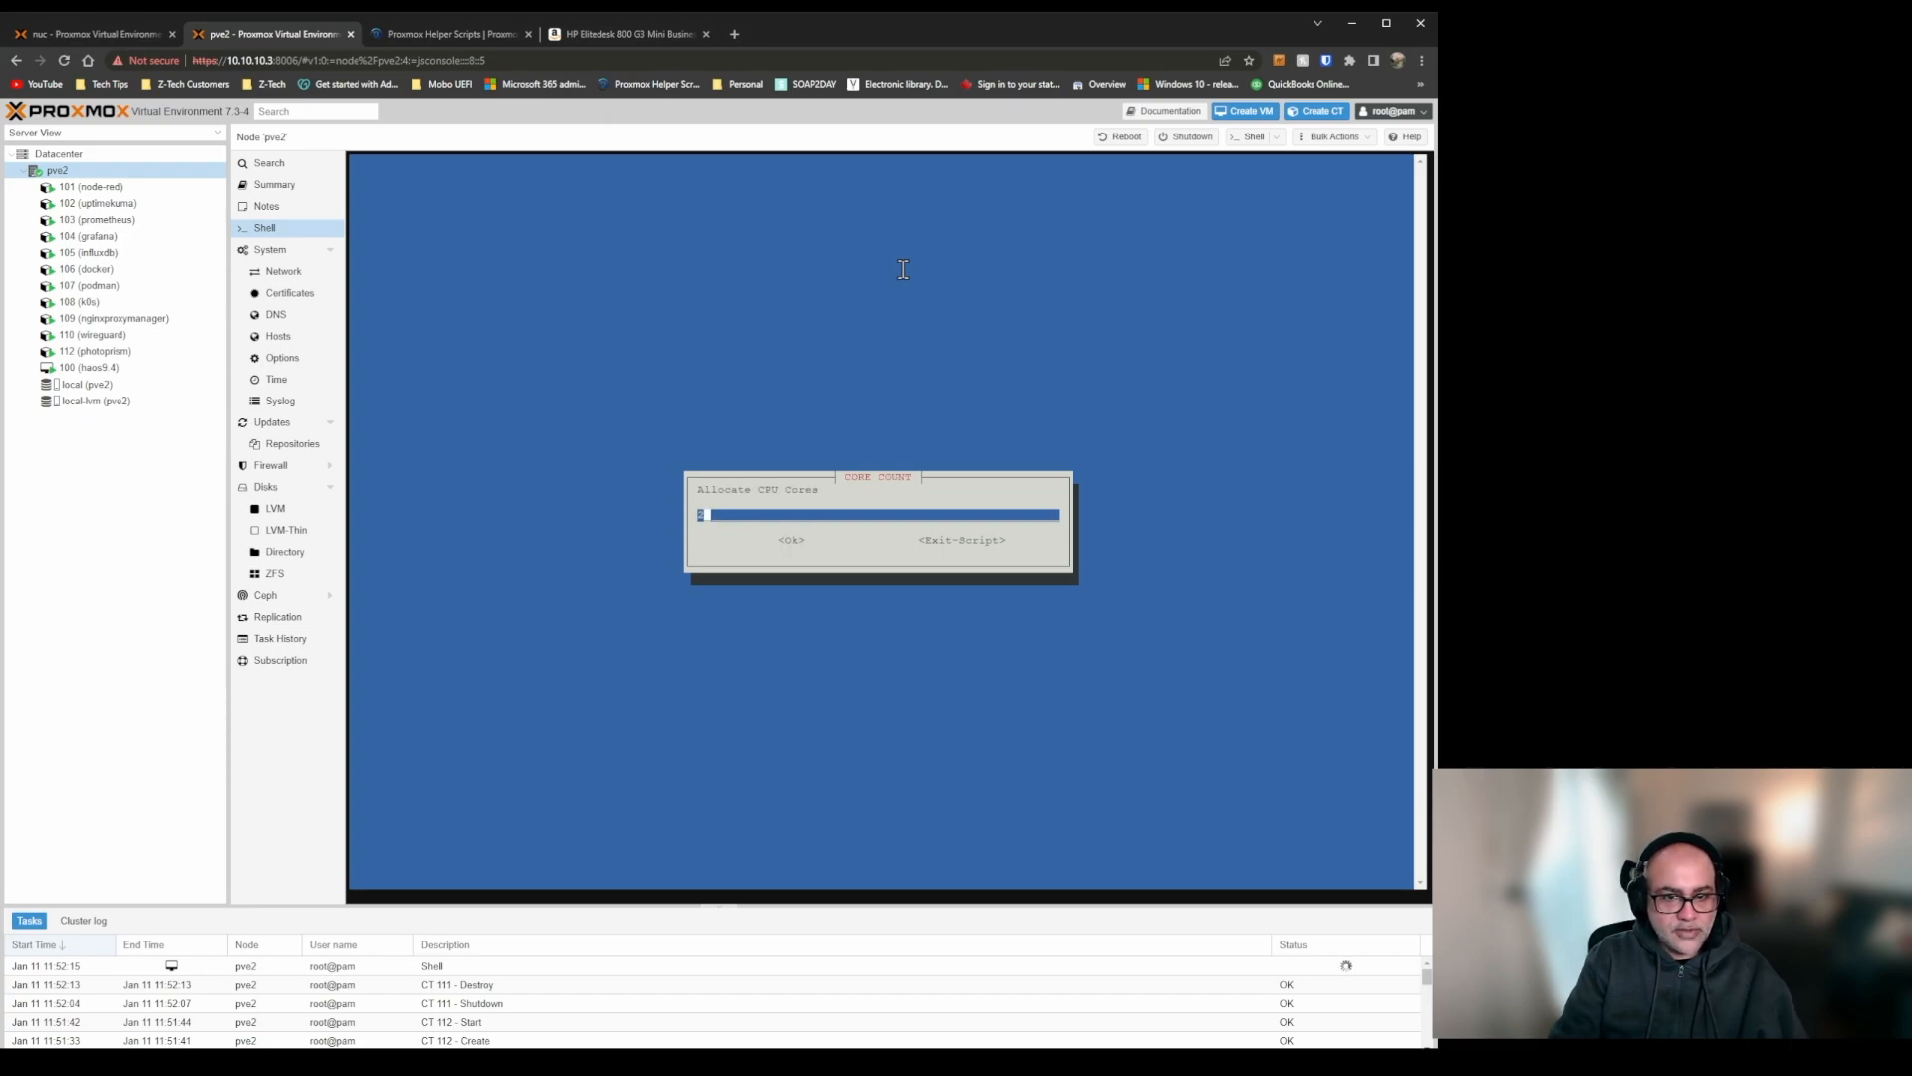
key(Tab)
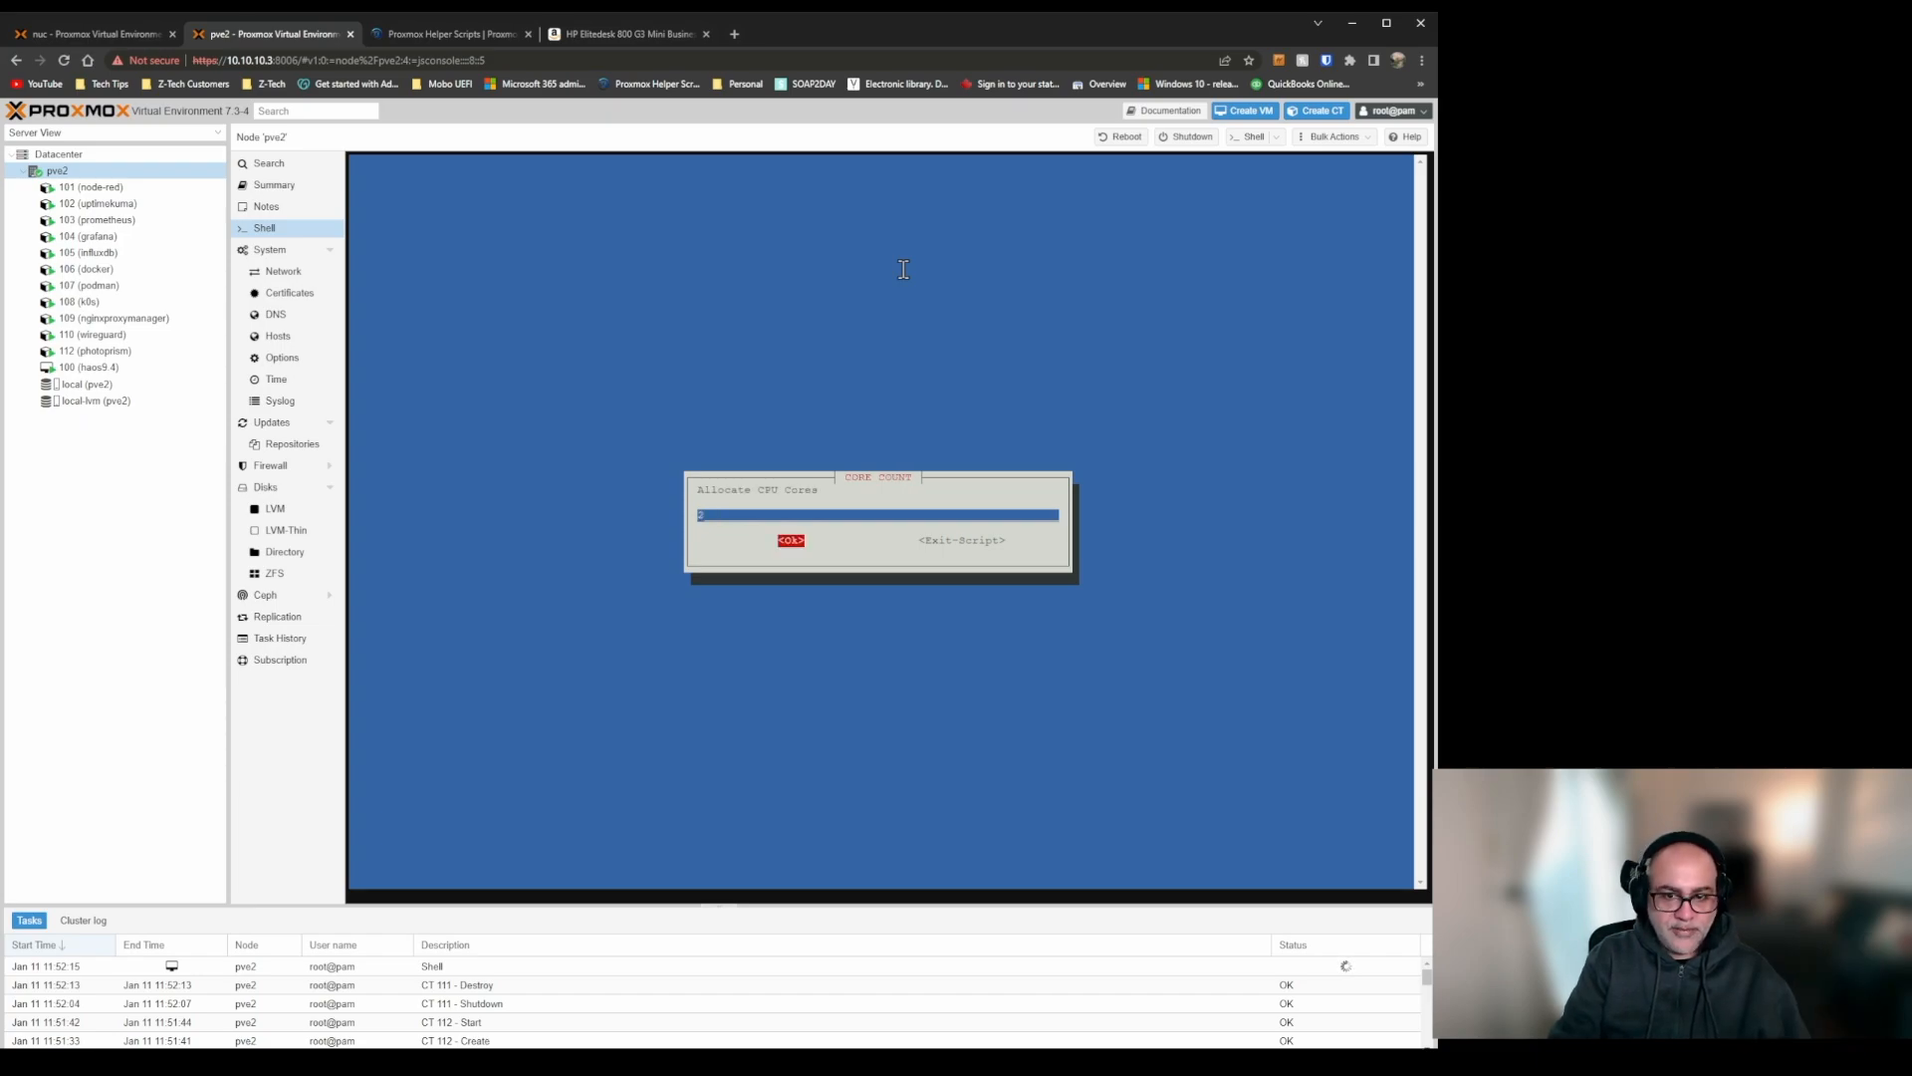
key(Return)
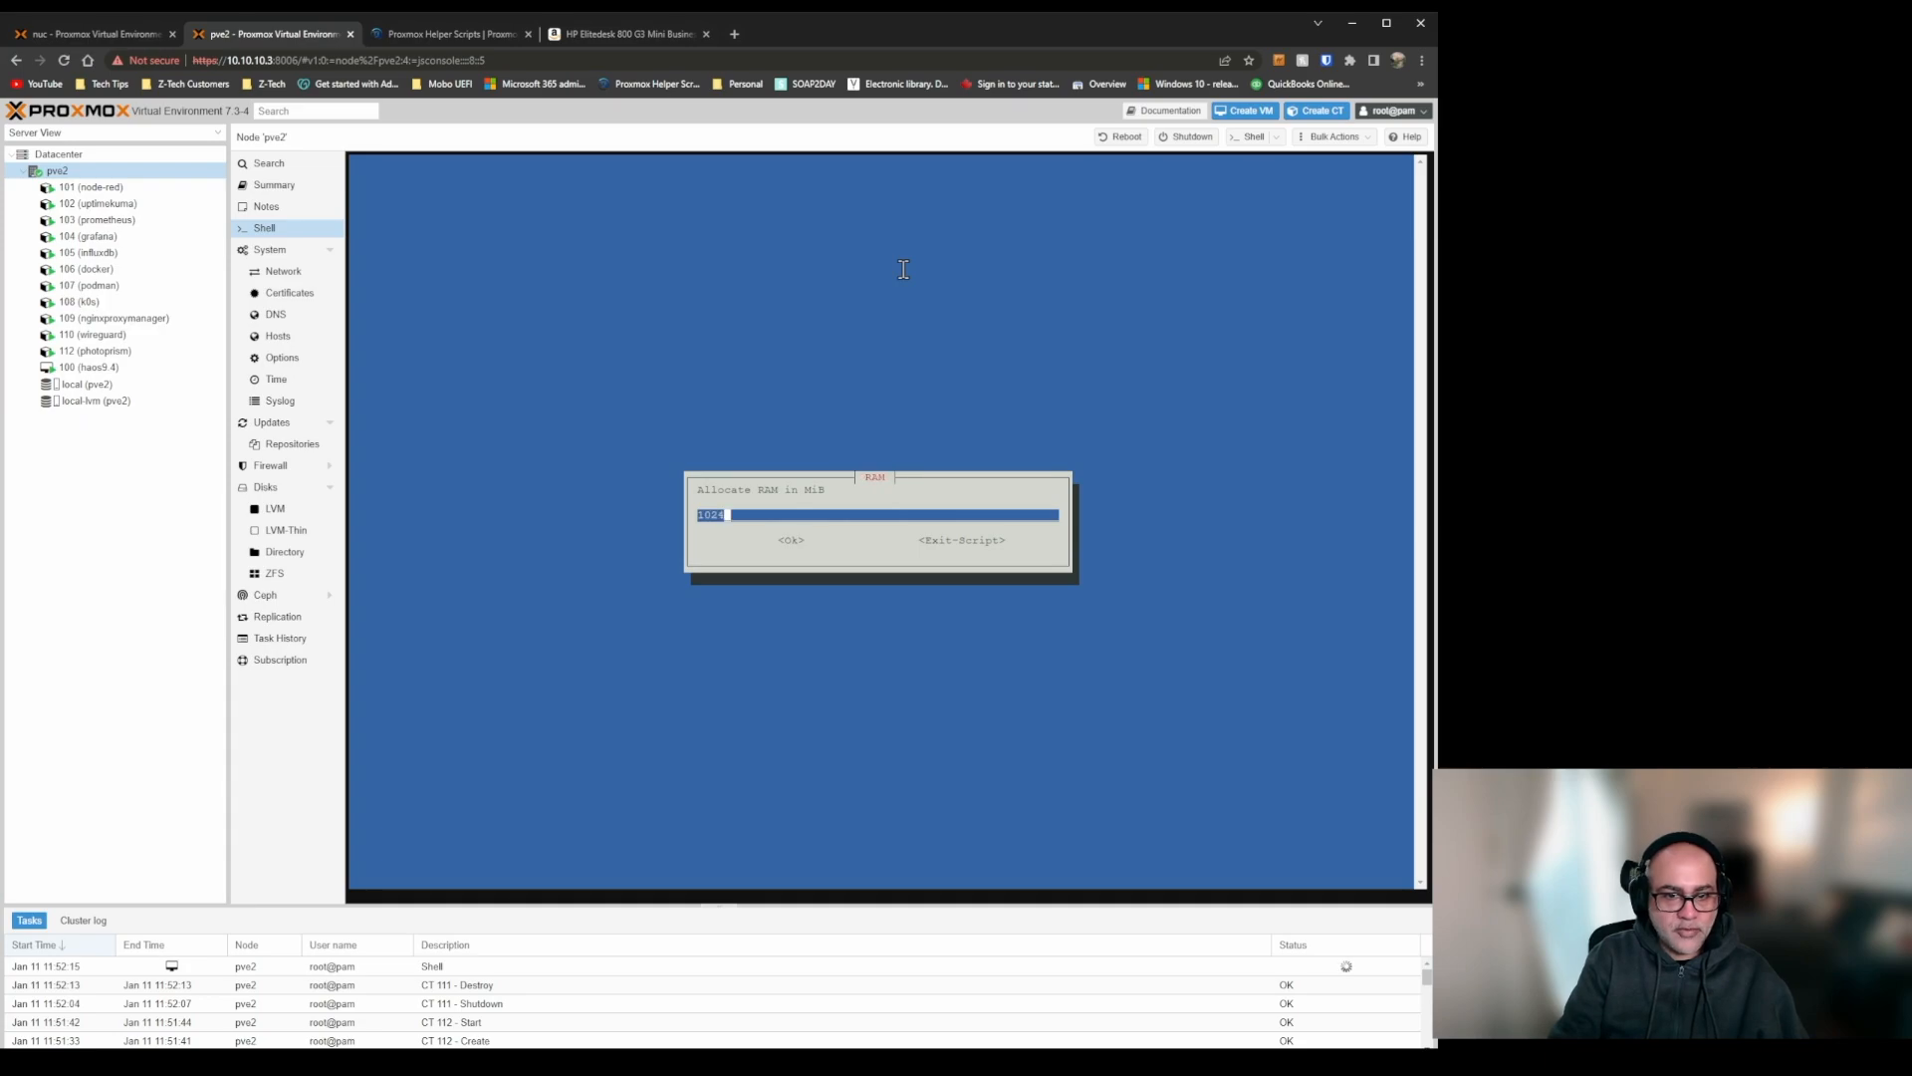
key(Tab)
key(Return)
Keep bridge vmbr0, DHCP addressing and the default gateway, DNS and MAC settings for the Navidrome container.
key(Tab)
key(Return)
key(Tab)
key(Return)
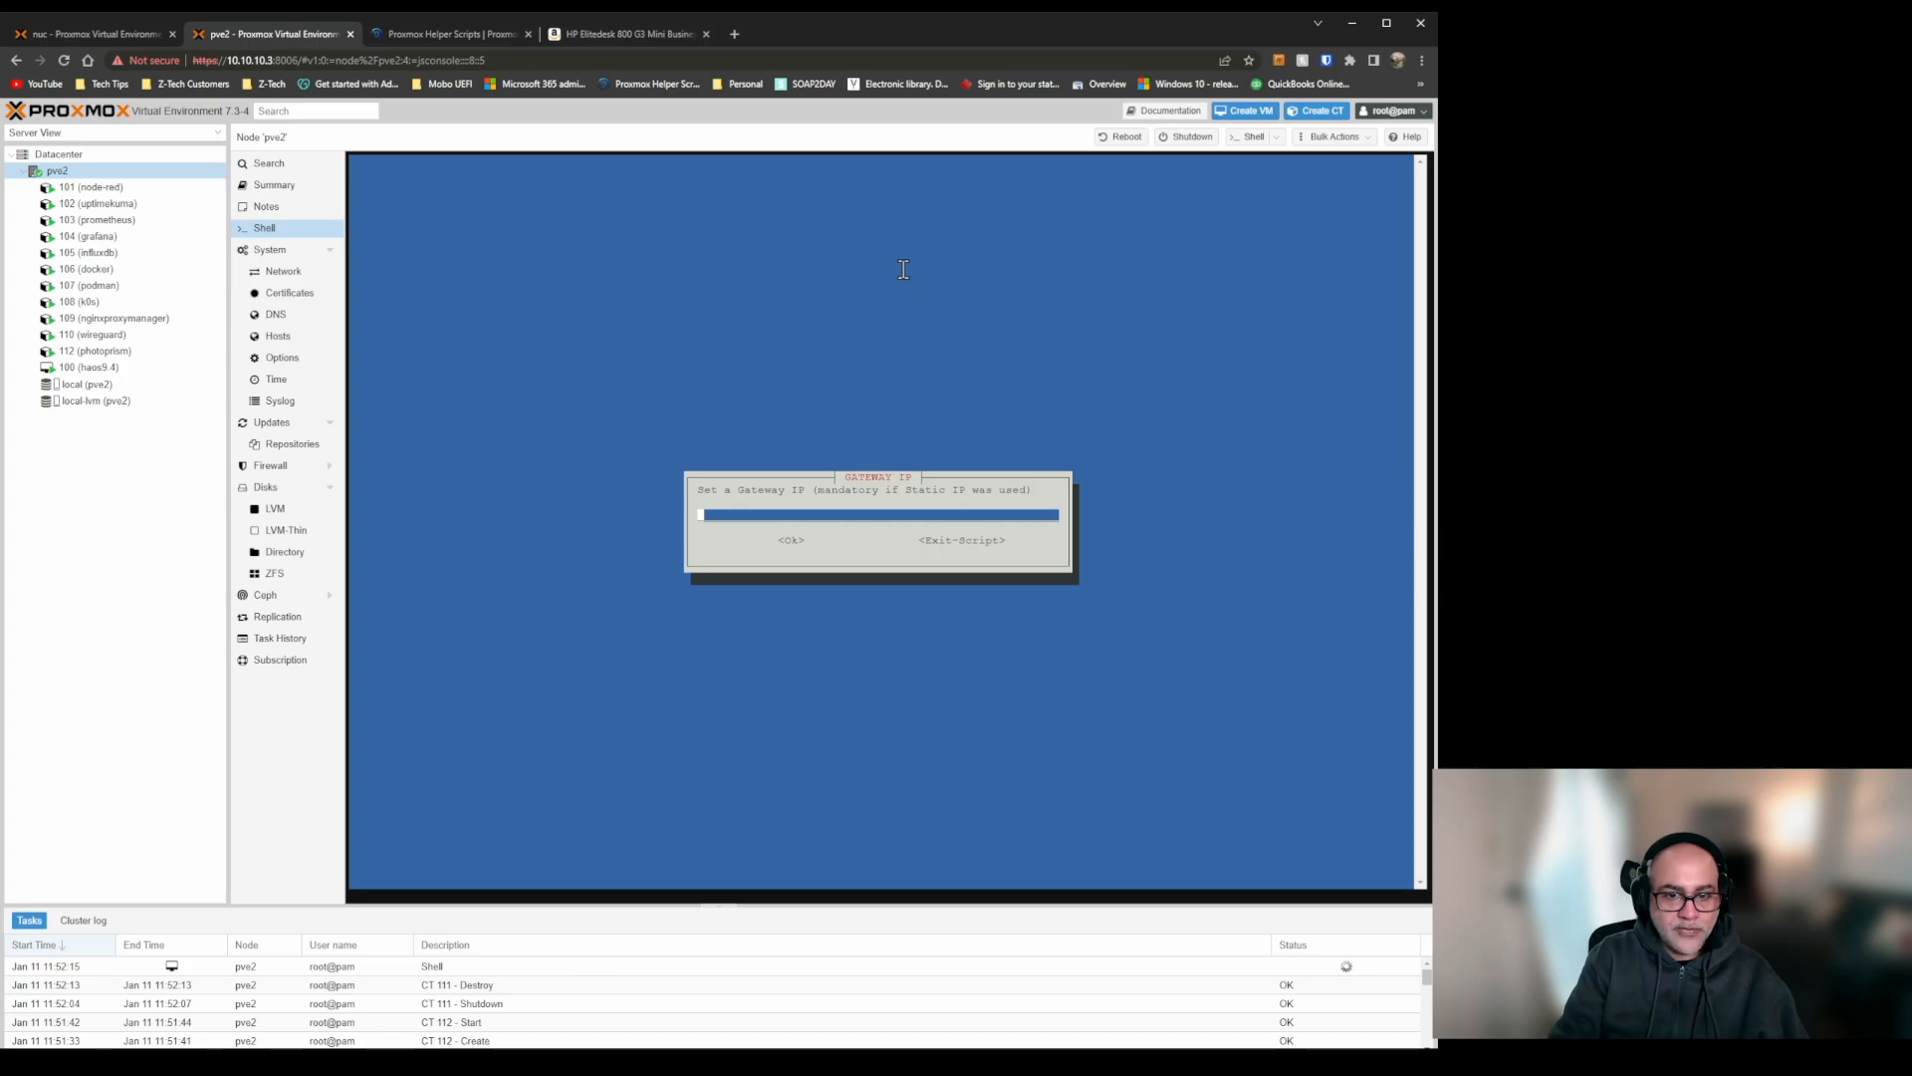
key(Tab)
key(Return)
key(Tab)
key(Return)
key(Tab)
key(Return)
key(Tab)
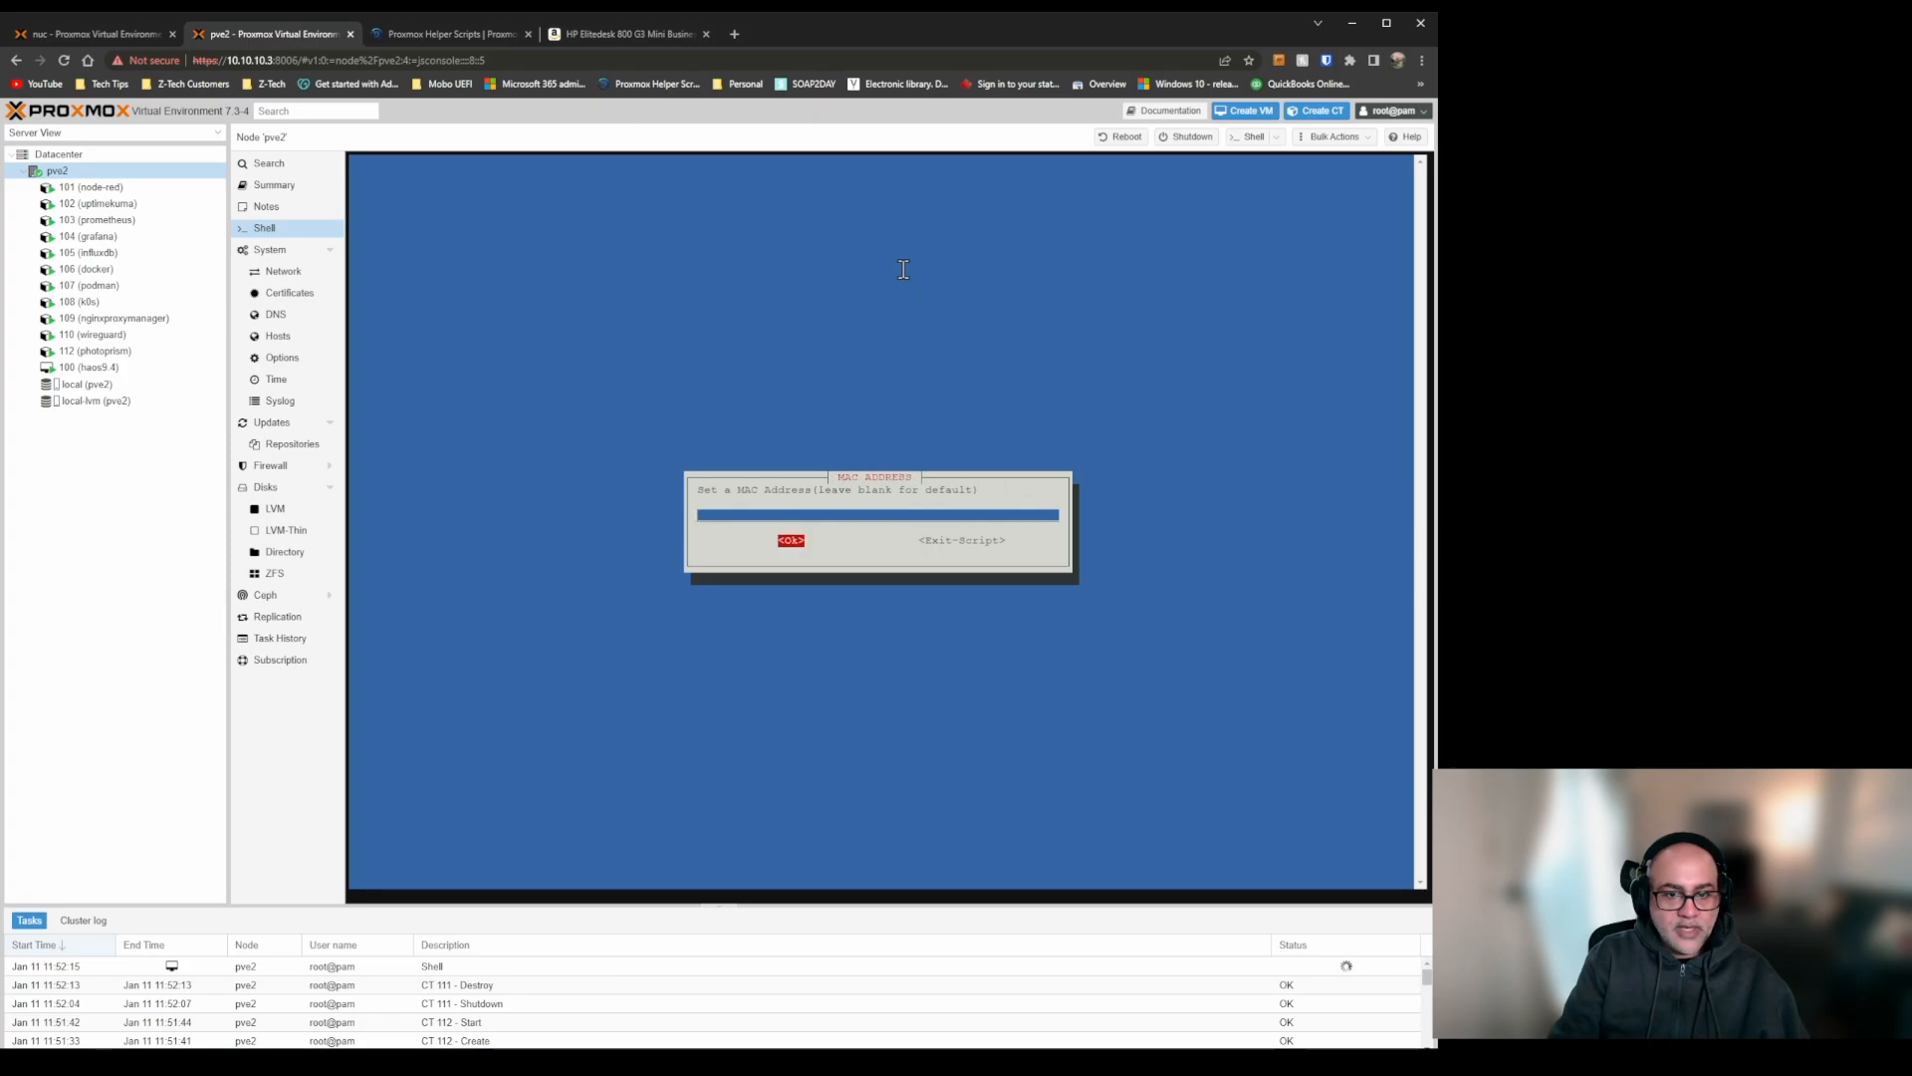
key(Return)
Enable root SSH access, leave verbose mode off, and create the Navidrome LXC with the advanced settings.
key(Tab)
key(Return)
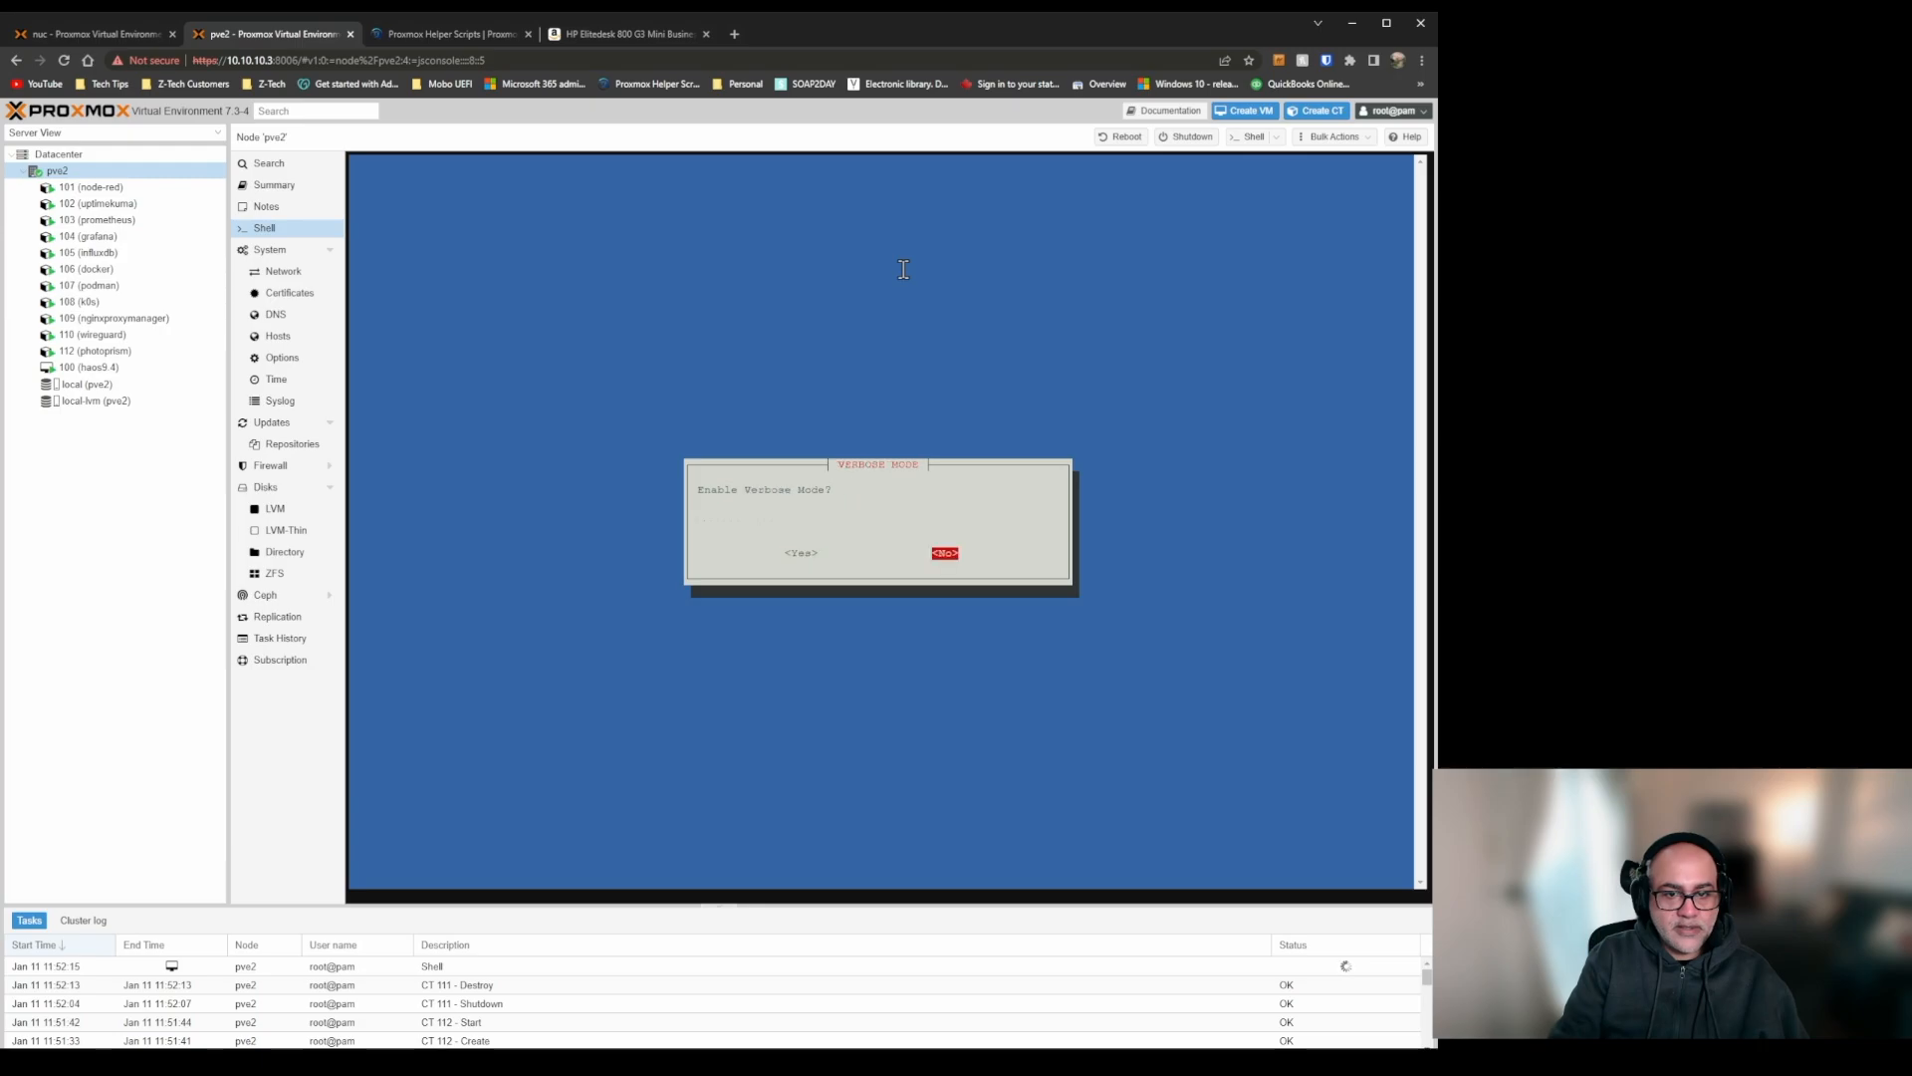
key(Return)
key(Return)
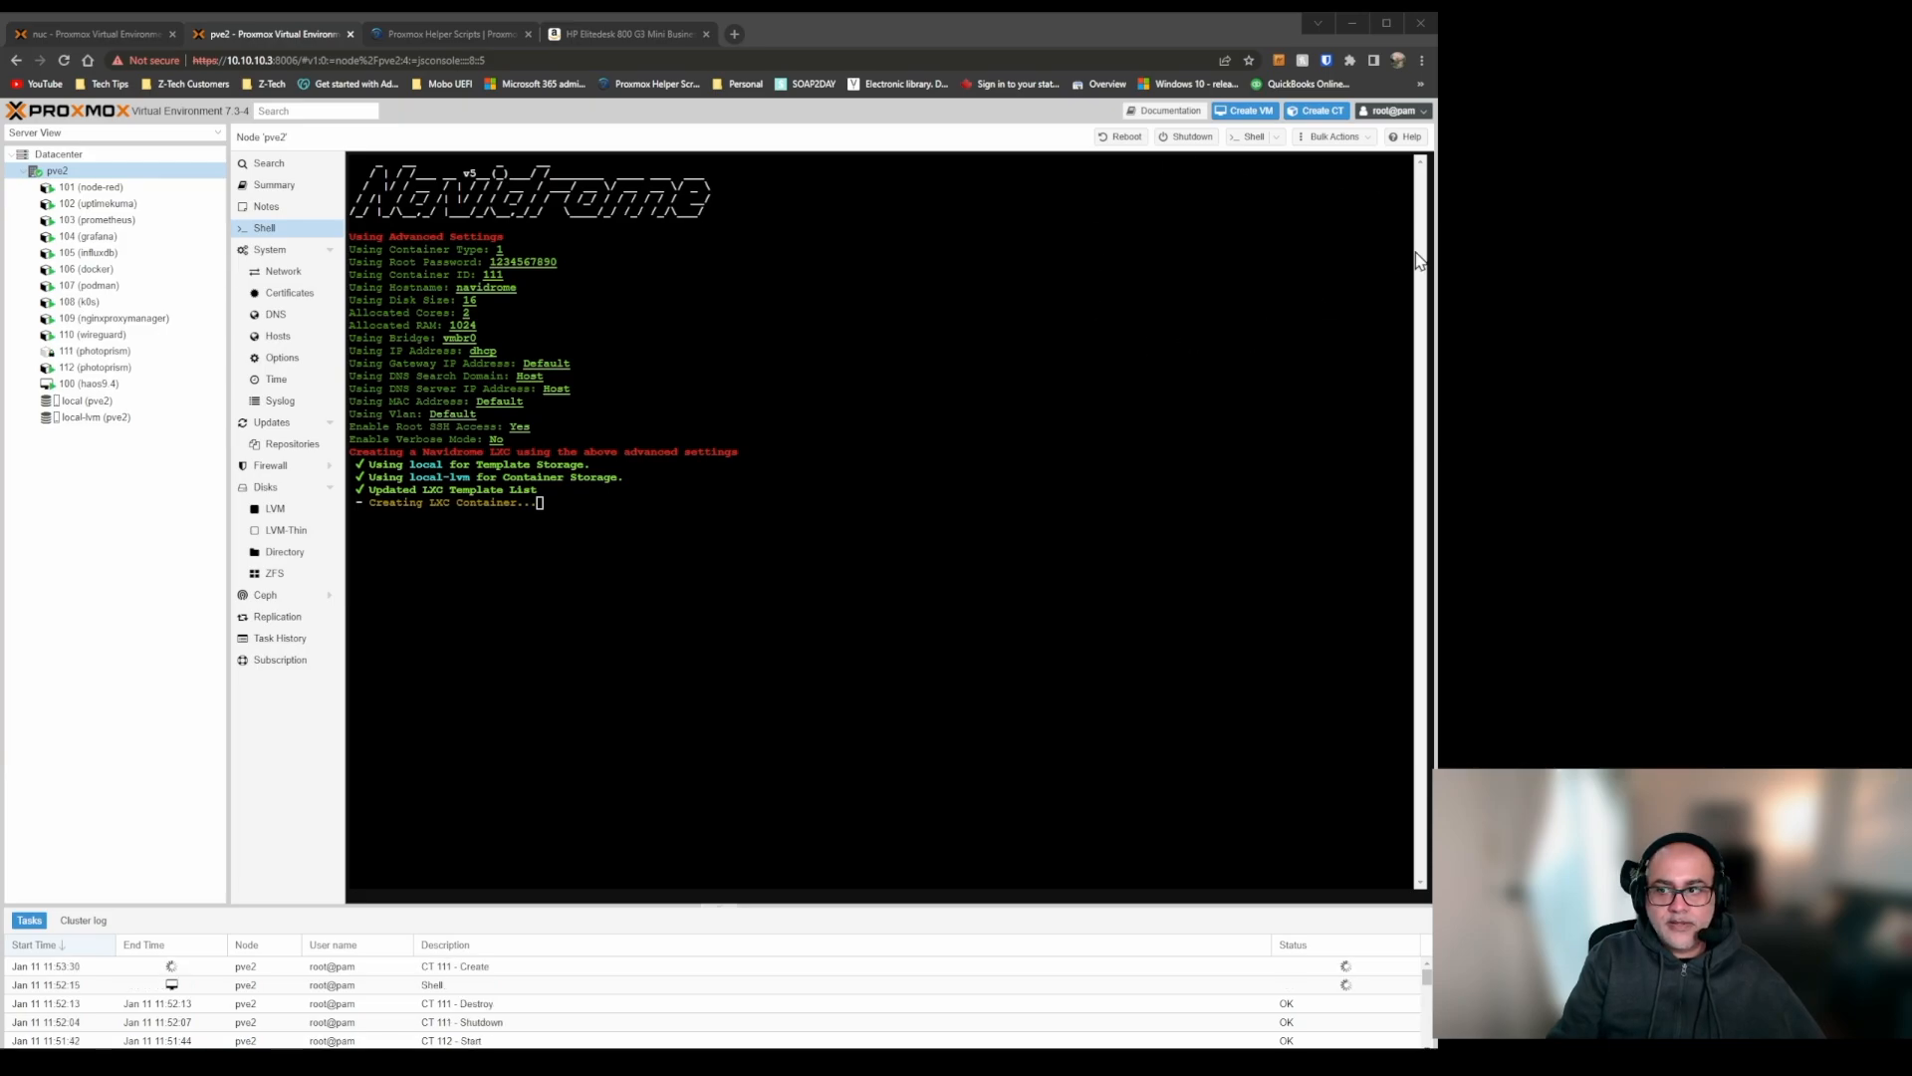
On the Proxmox Helper Scripts page, collapse the Navidrome and Media - Photo entries and copy the Pi-hole LXC command from Ad Blocker - DNS.
click(440, 34)
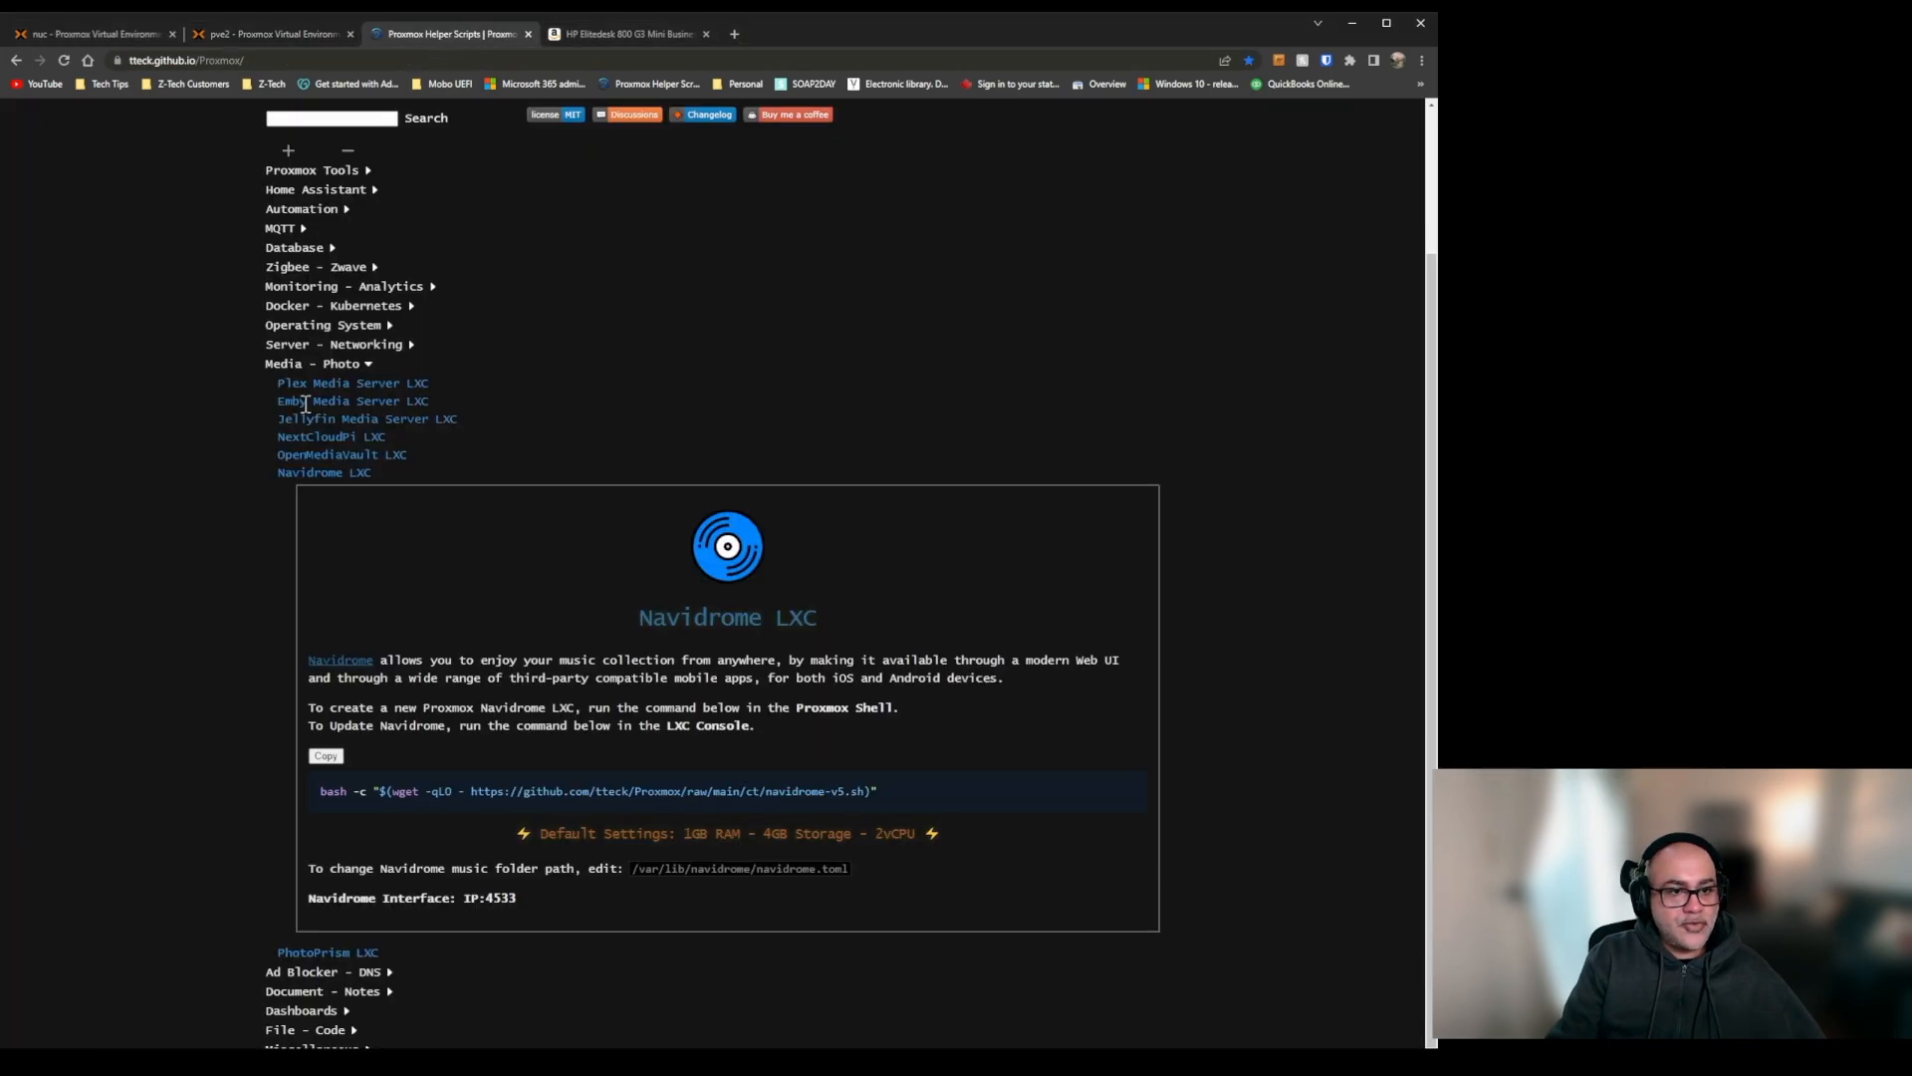
click(310, 471)
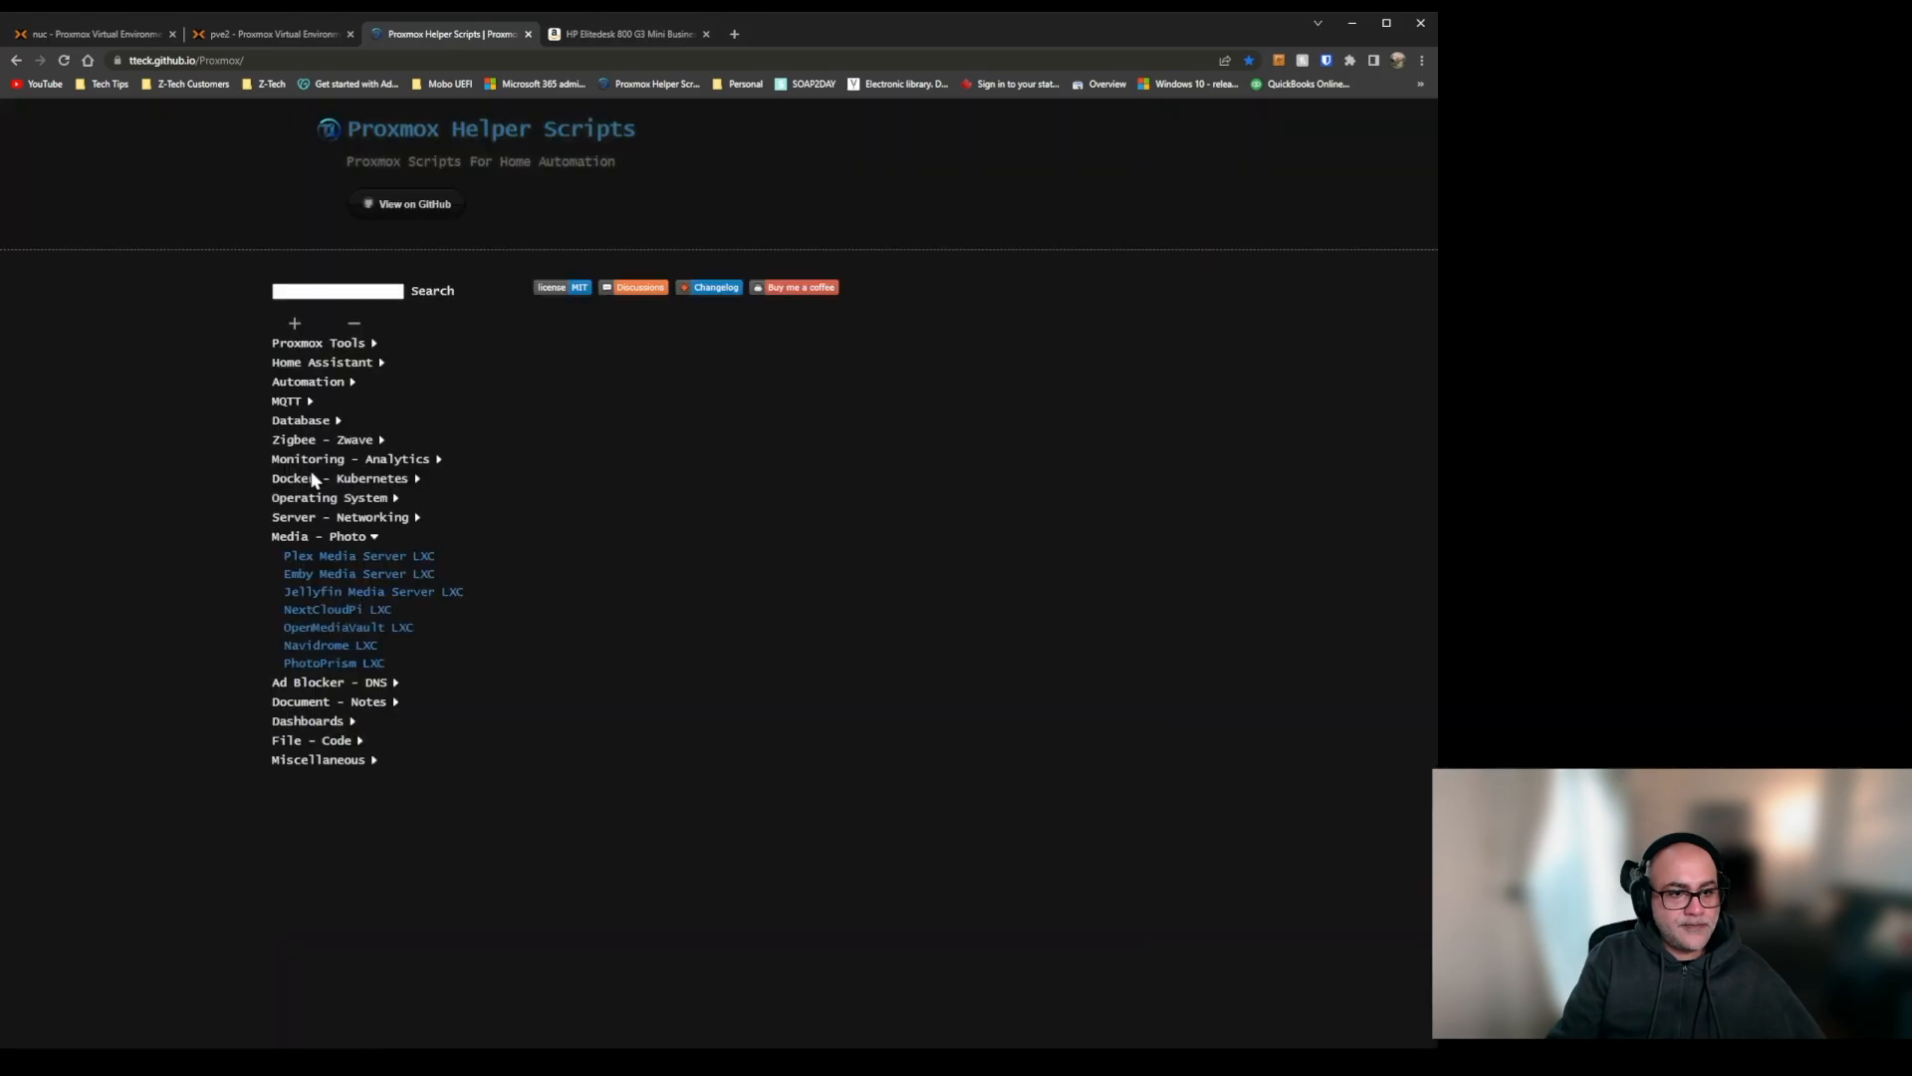
click(374, 682)
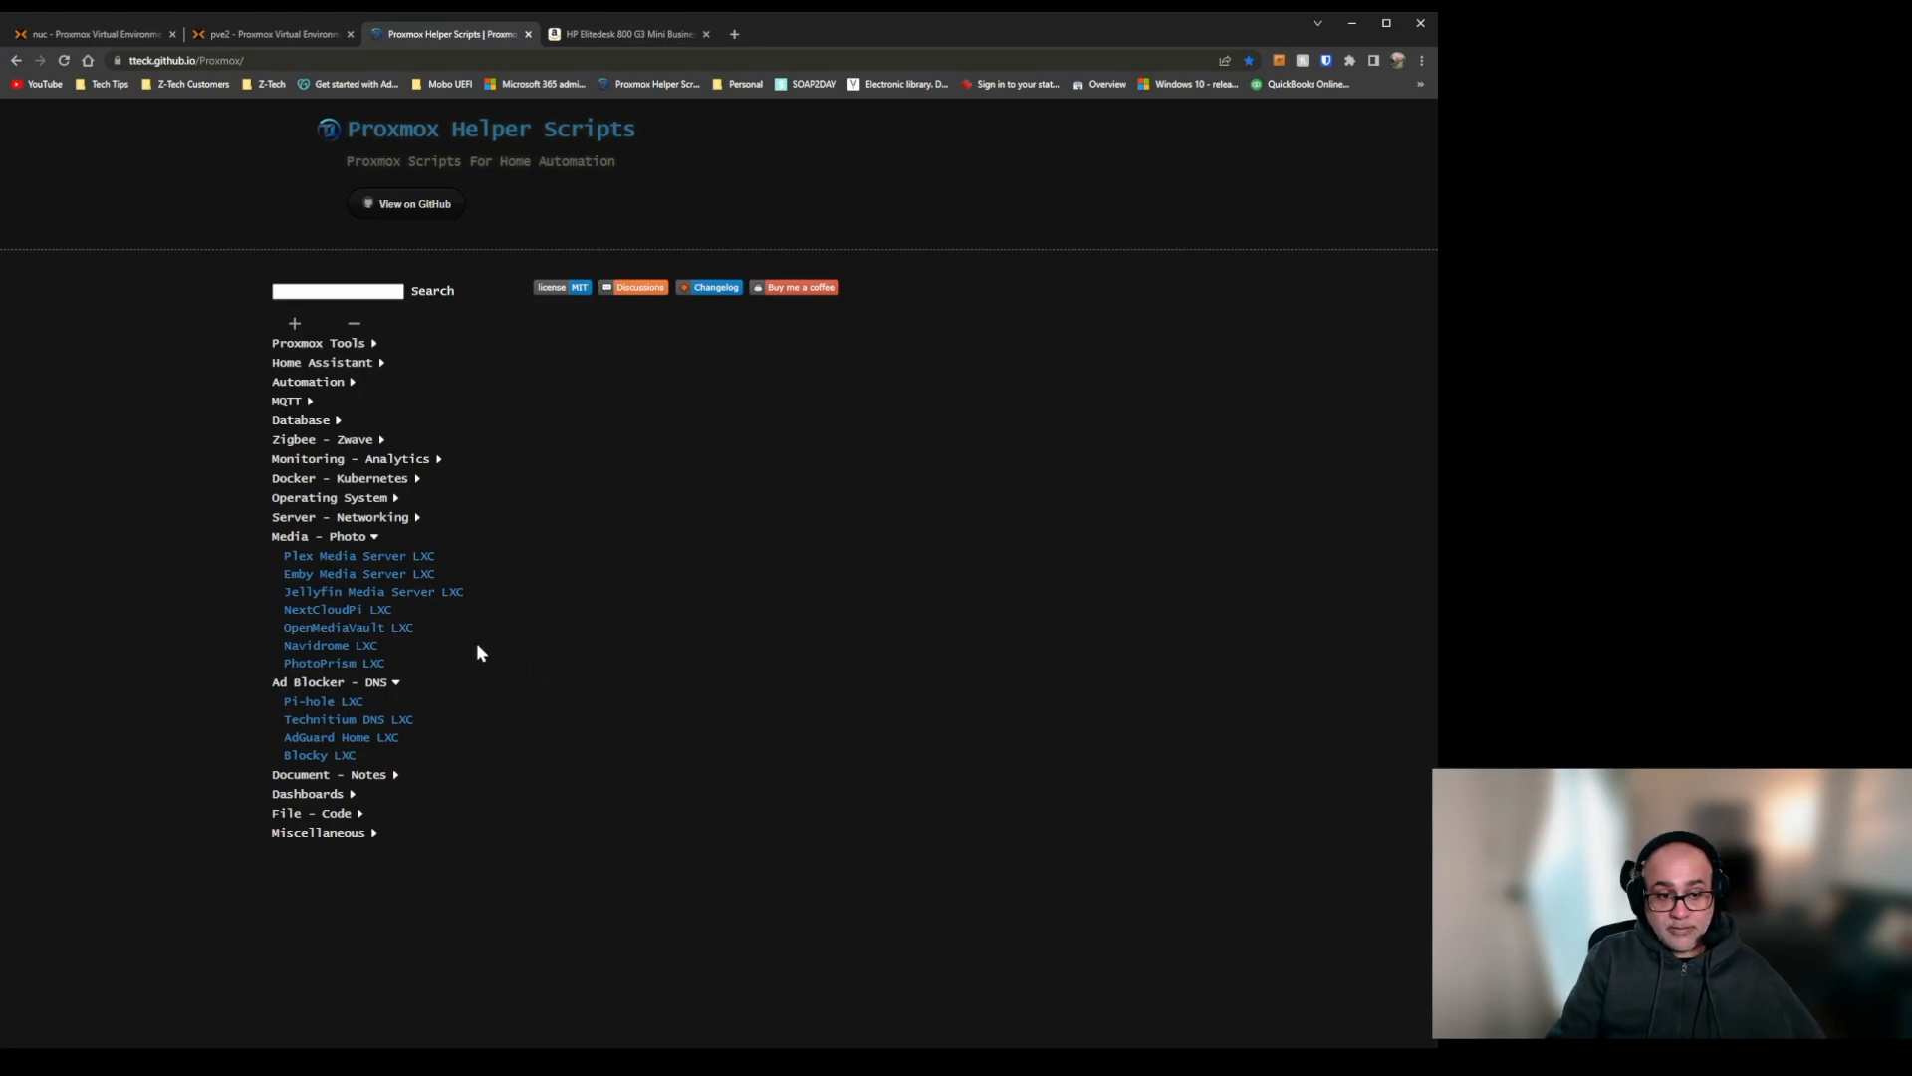
click(322, 538)
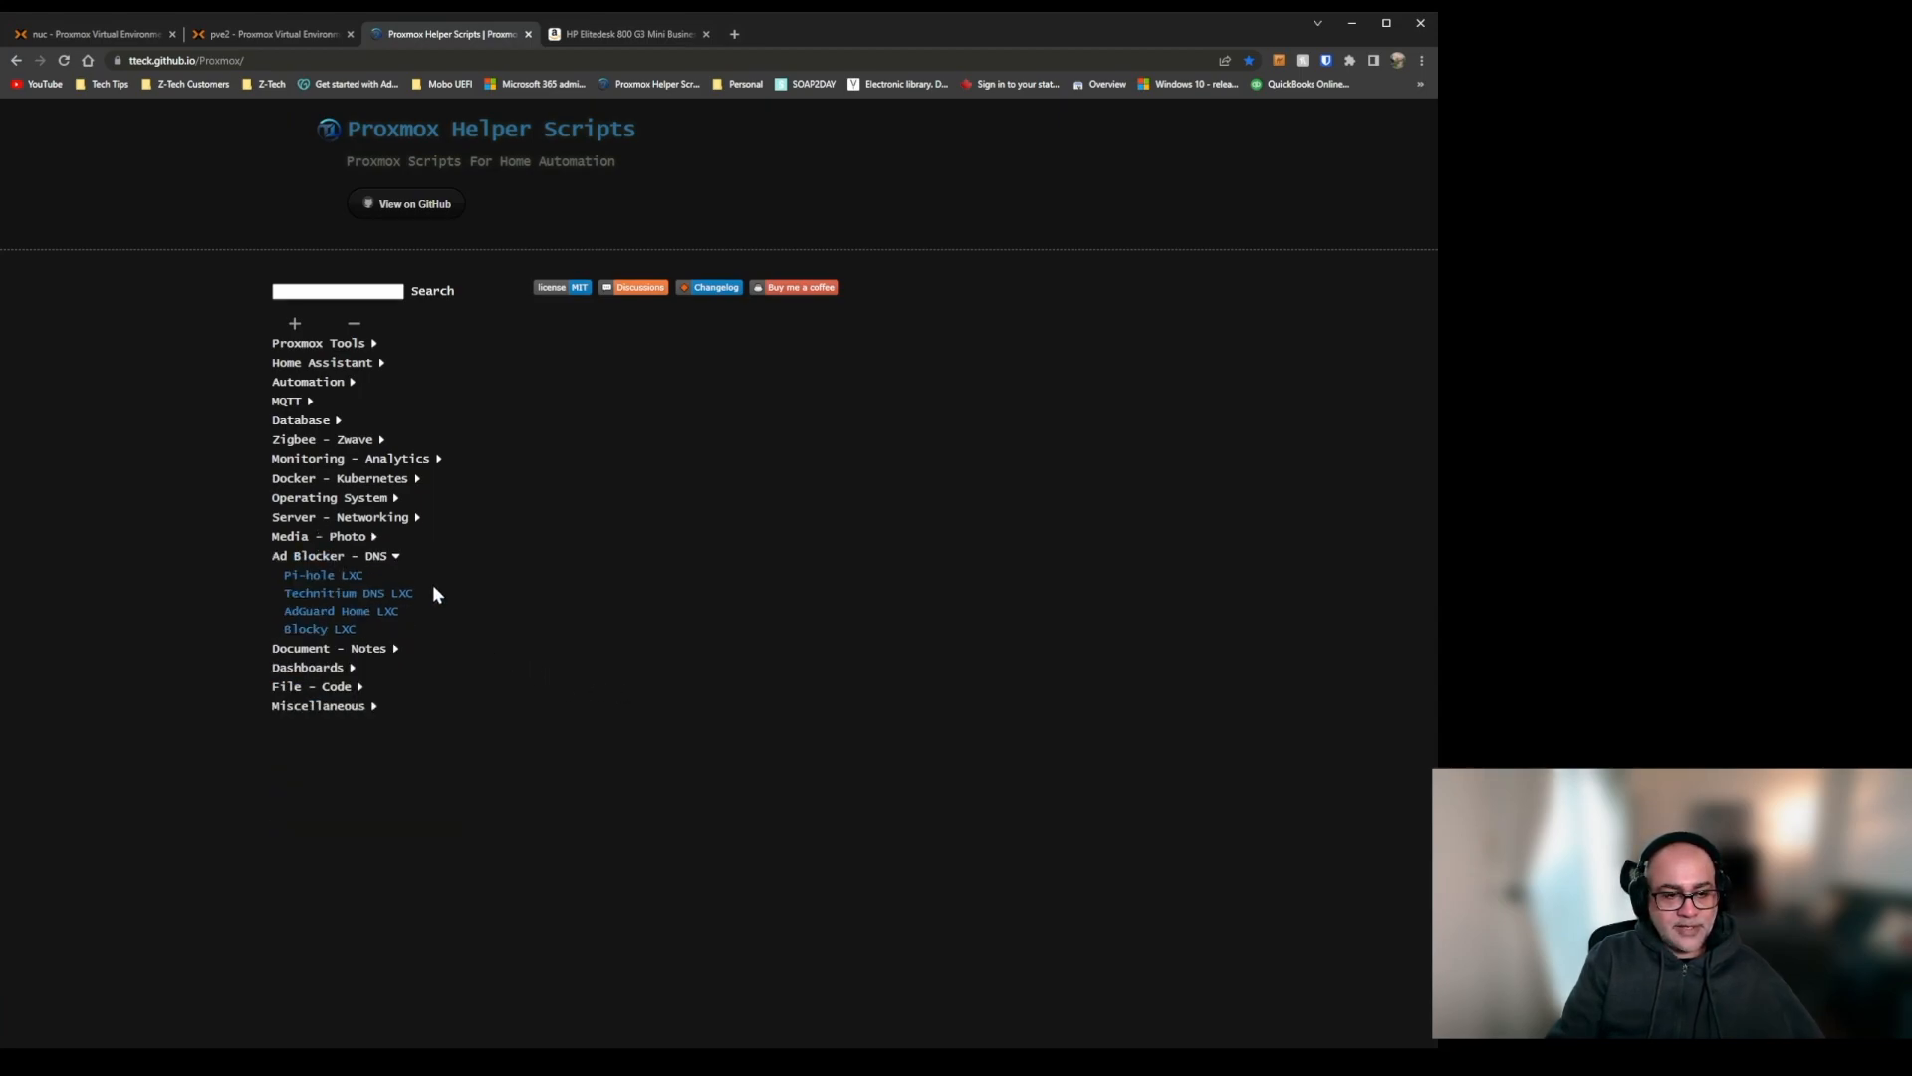
click(356, 576)
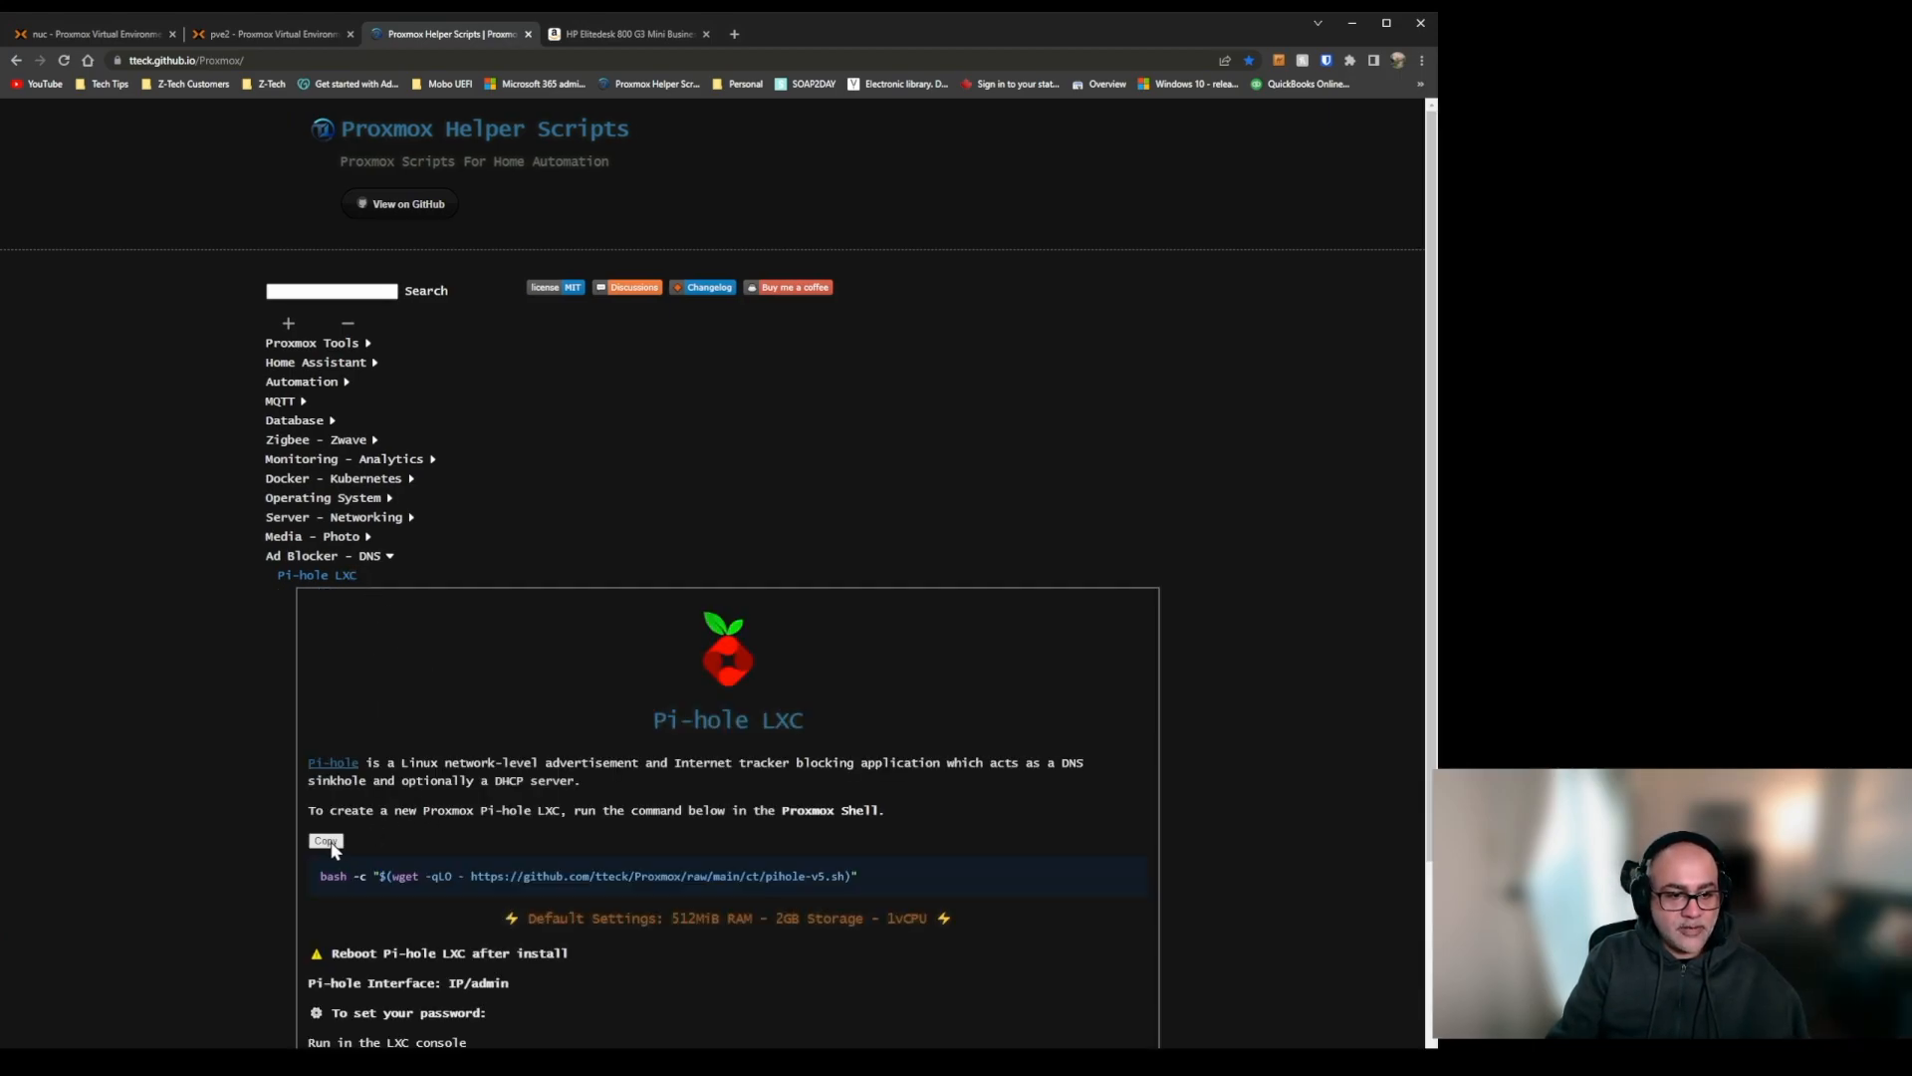
click(327, 841)
Try to rerun the Navidrome LXC creation script in the pve2 shell.
click(269, 37)
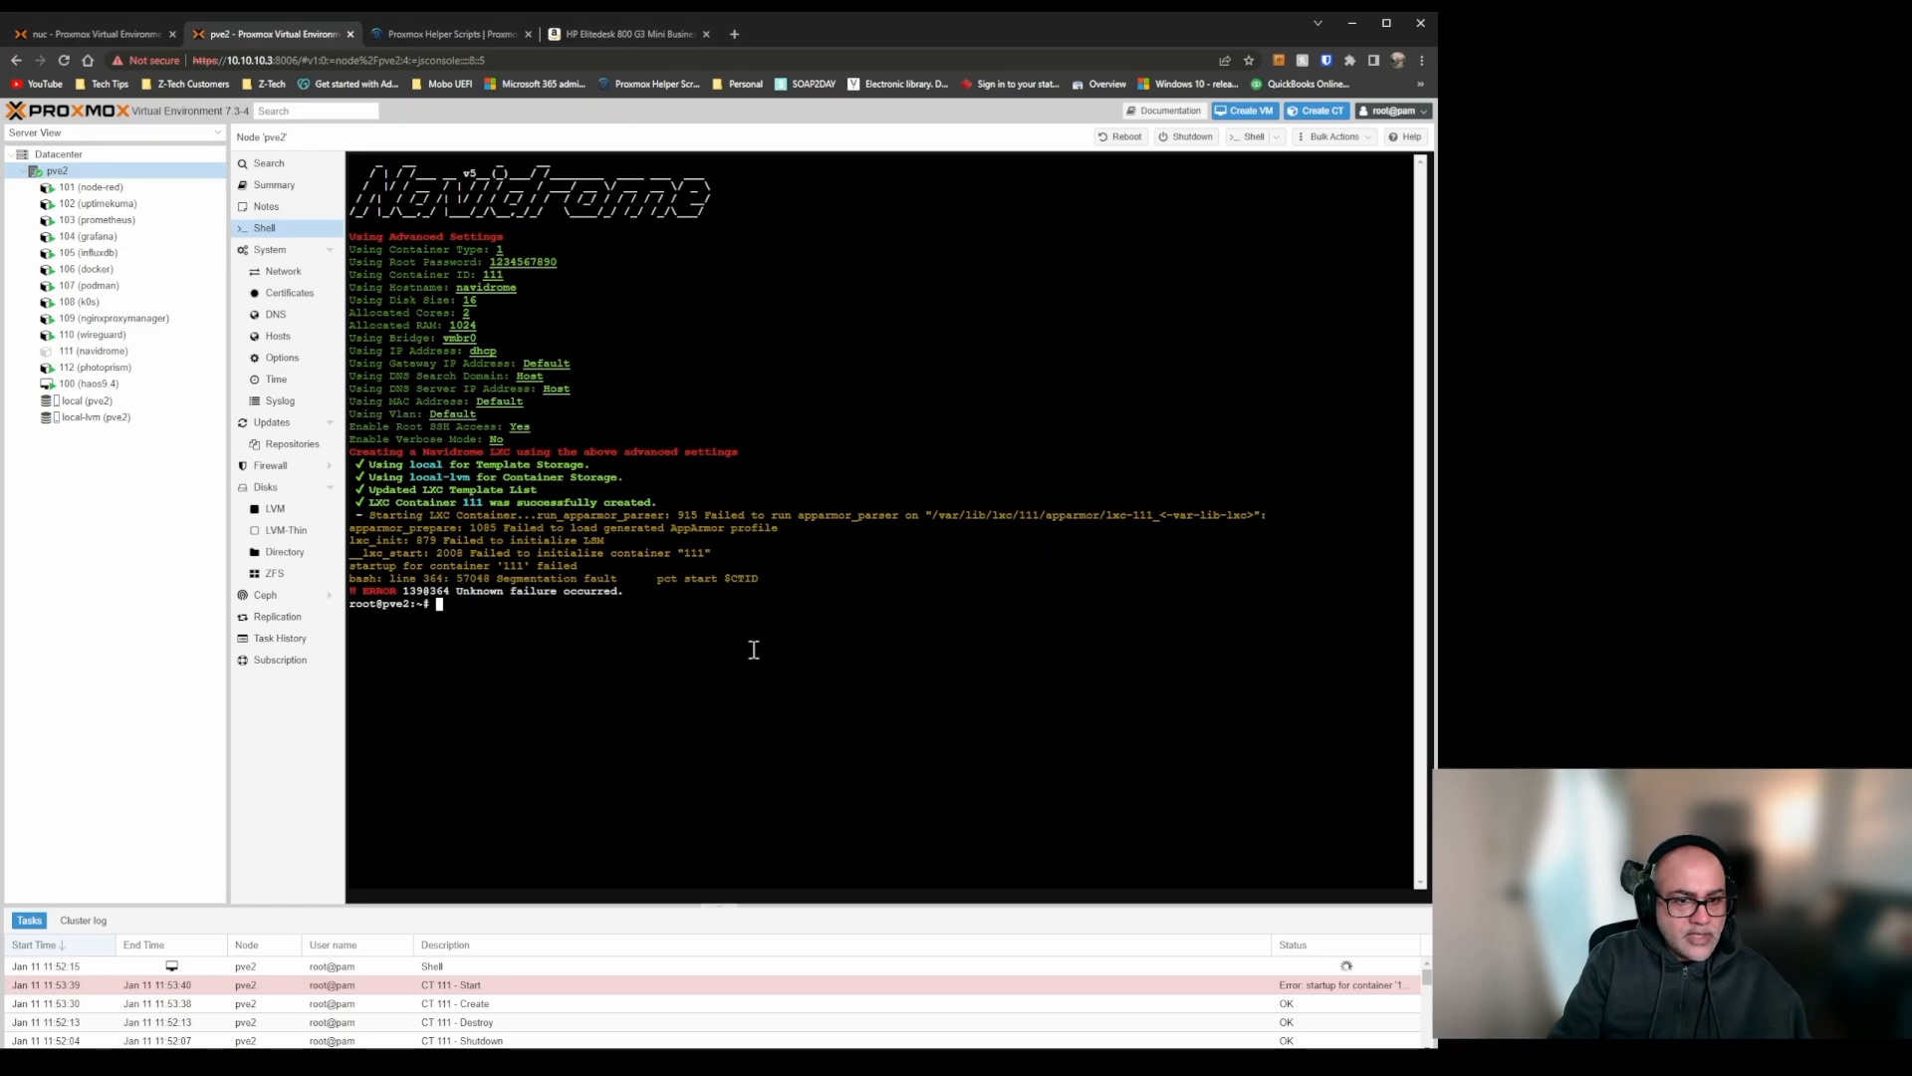
key(Up)
key(Return)
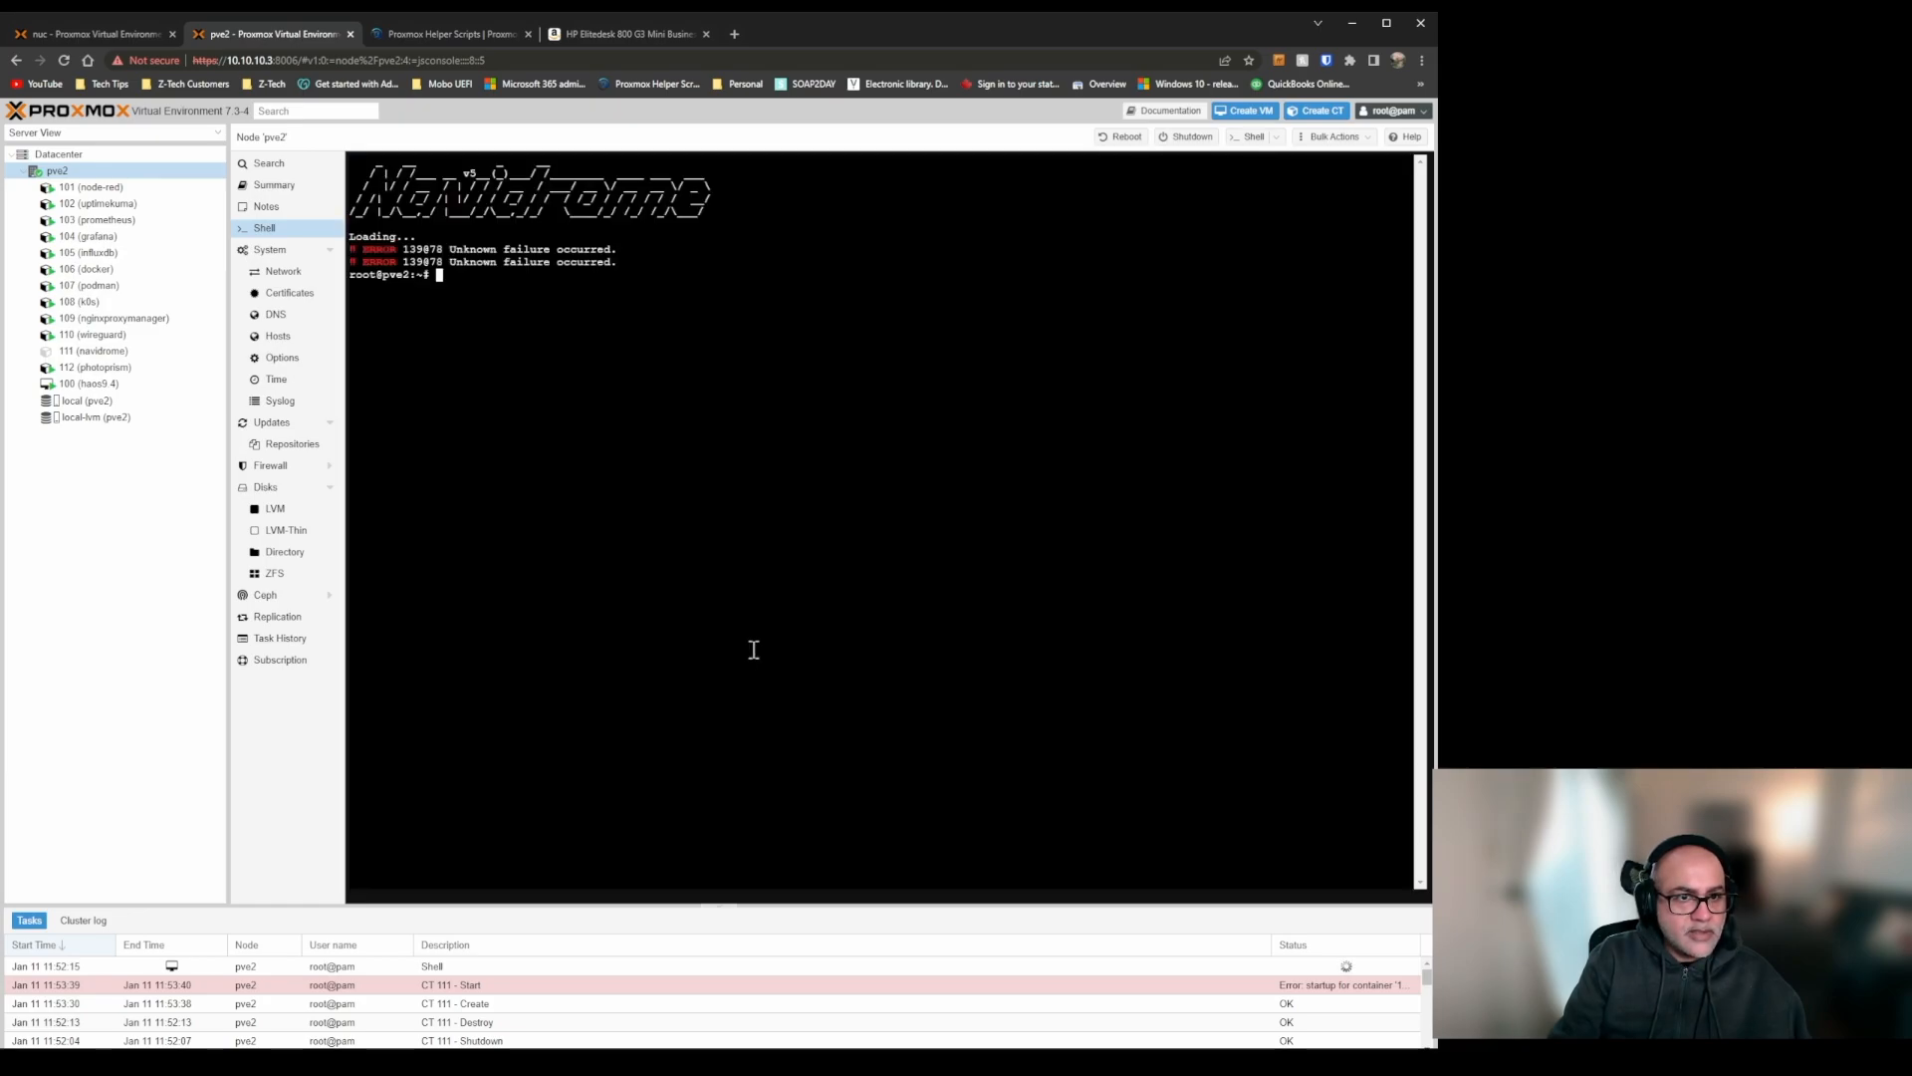
key(Up)
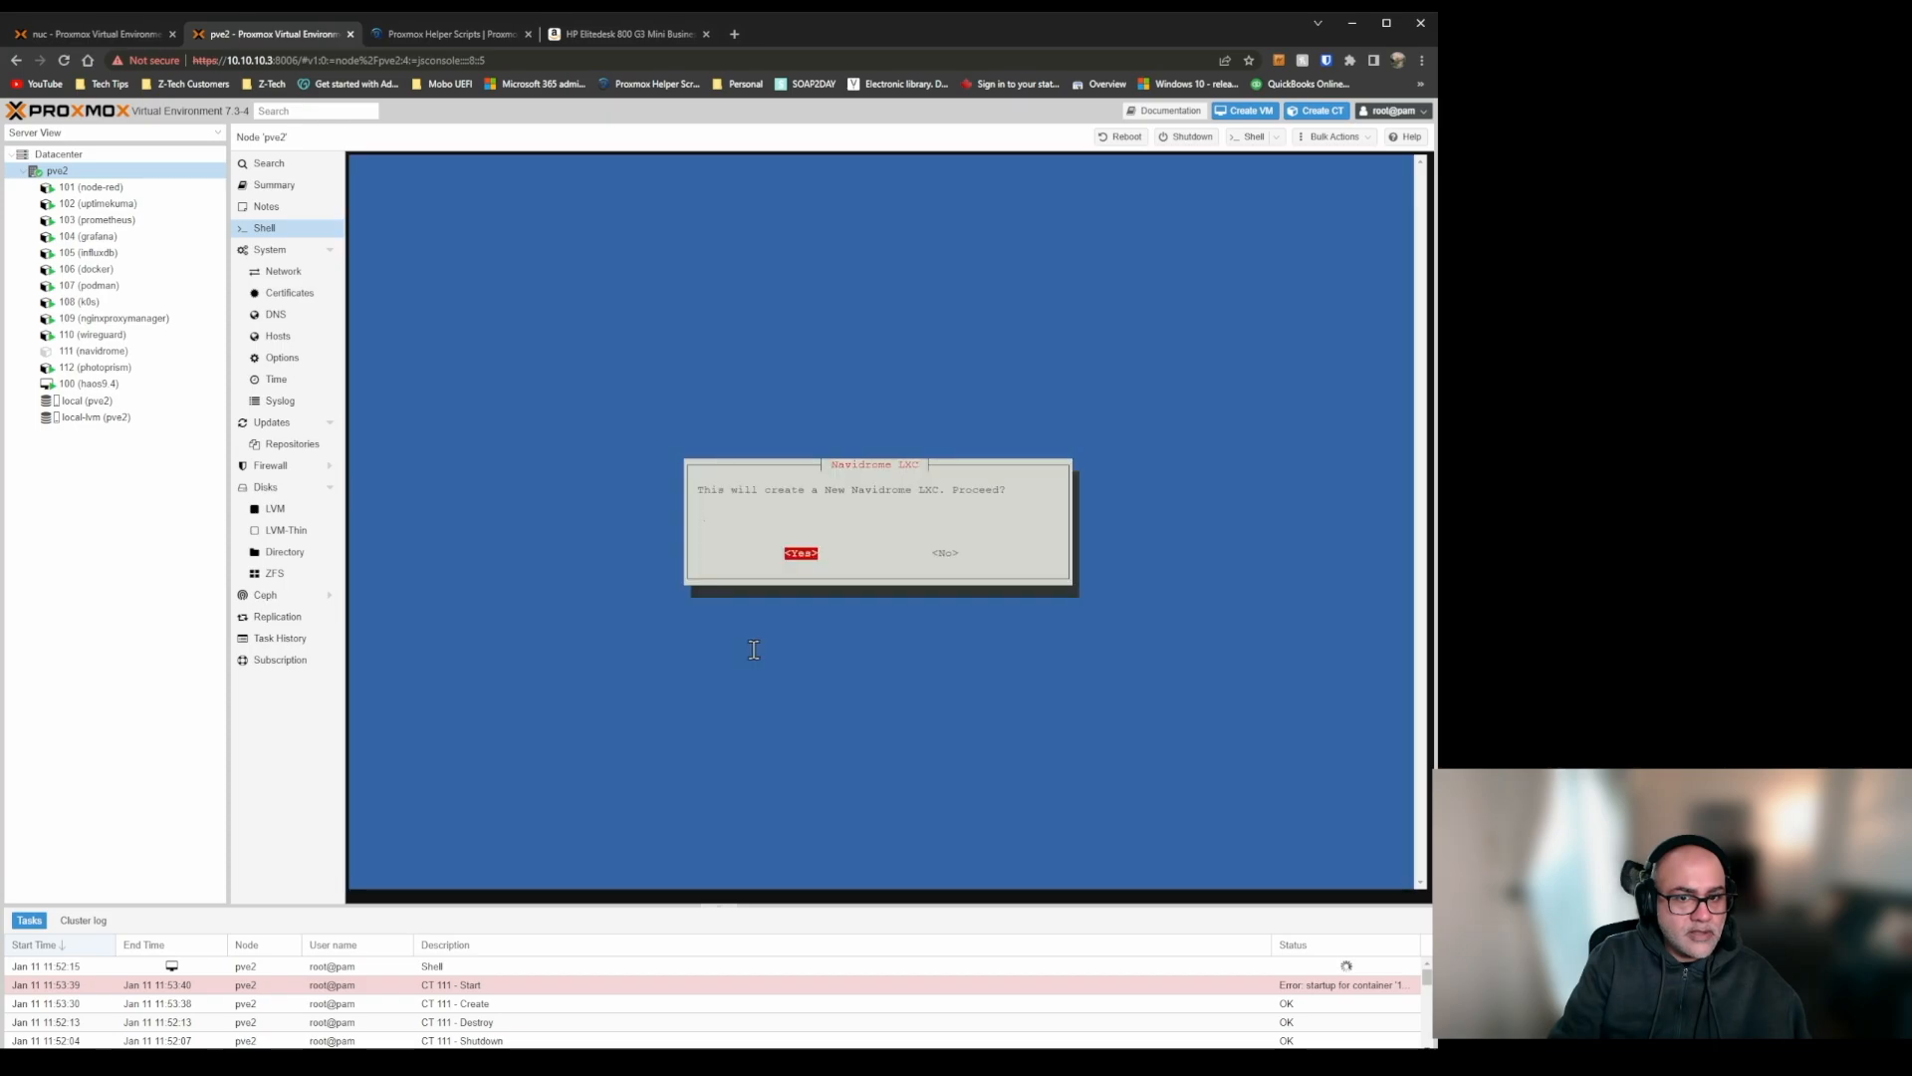
key(Return)
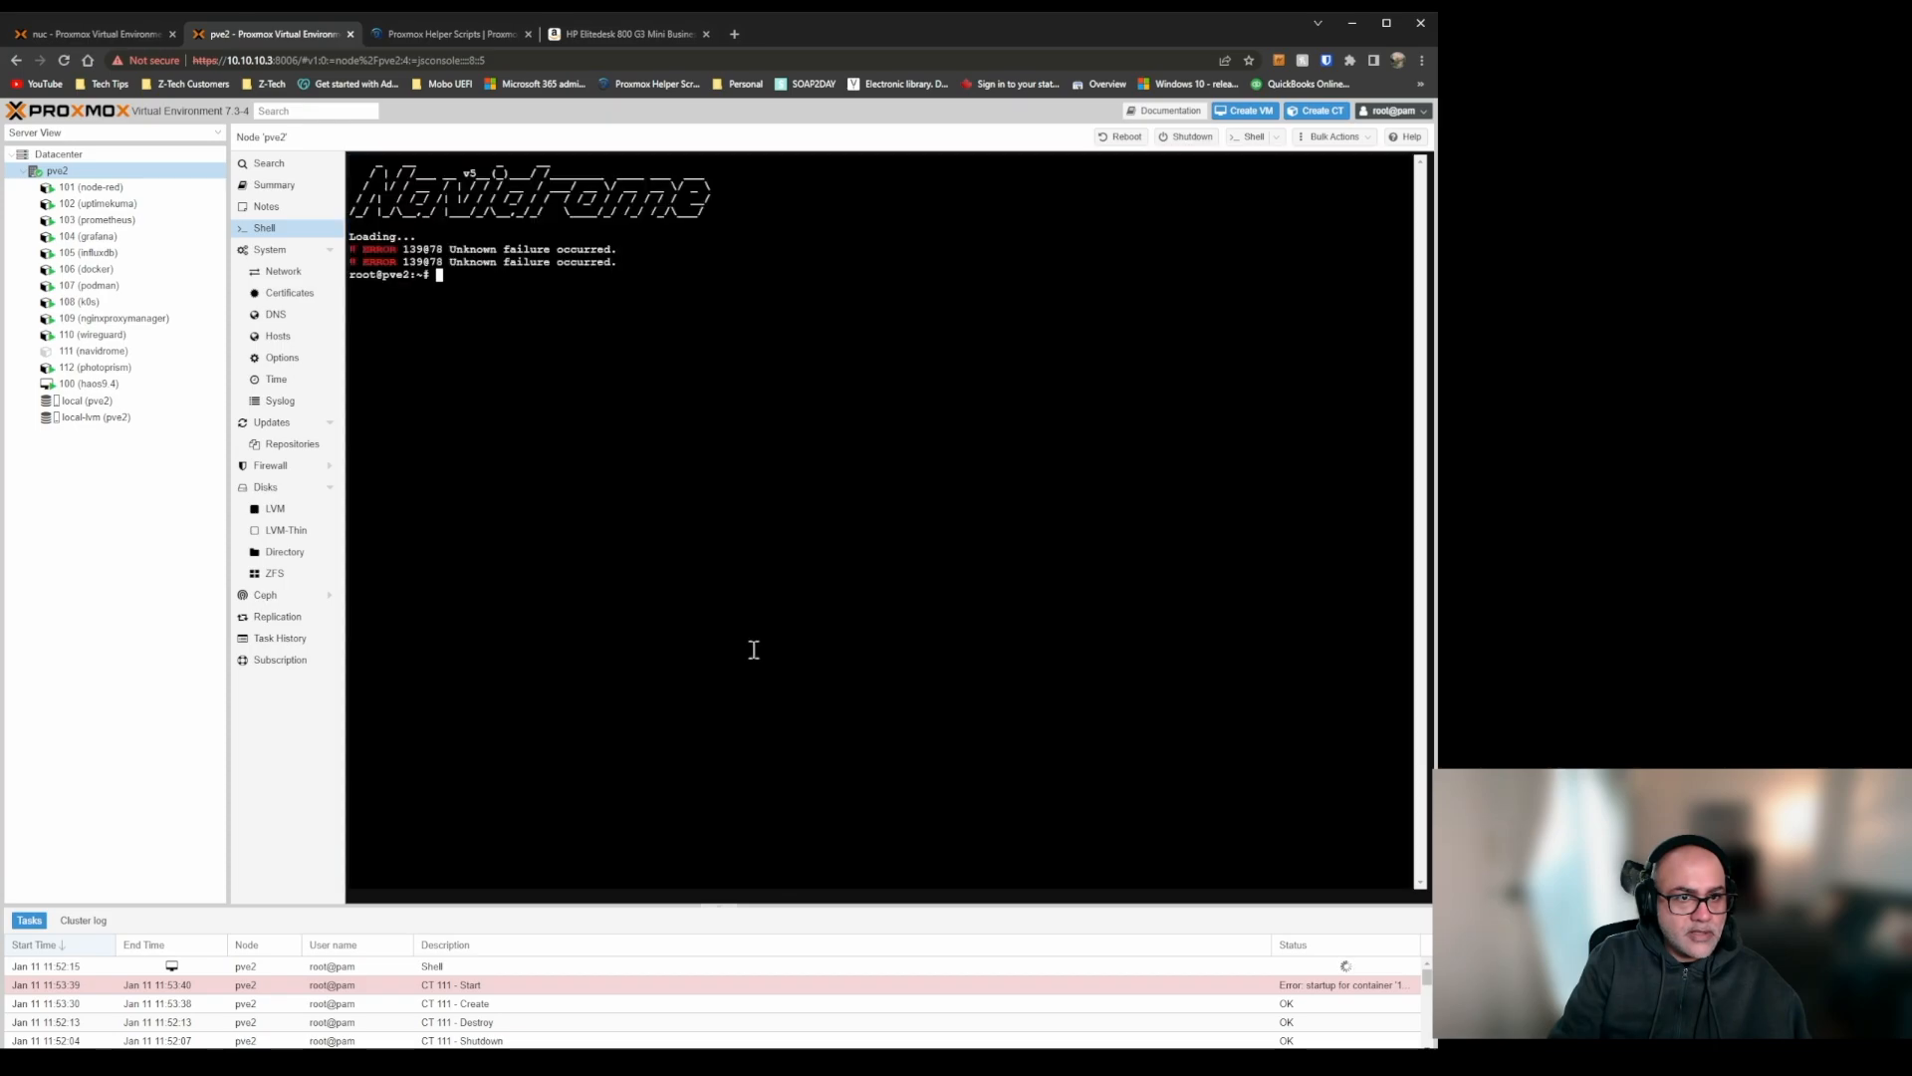
Try to destroy container 111 (navidrome), including its job configurations and unreferenced disks.
click(94, 350)
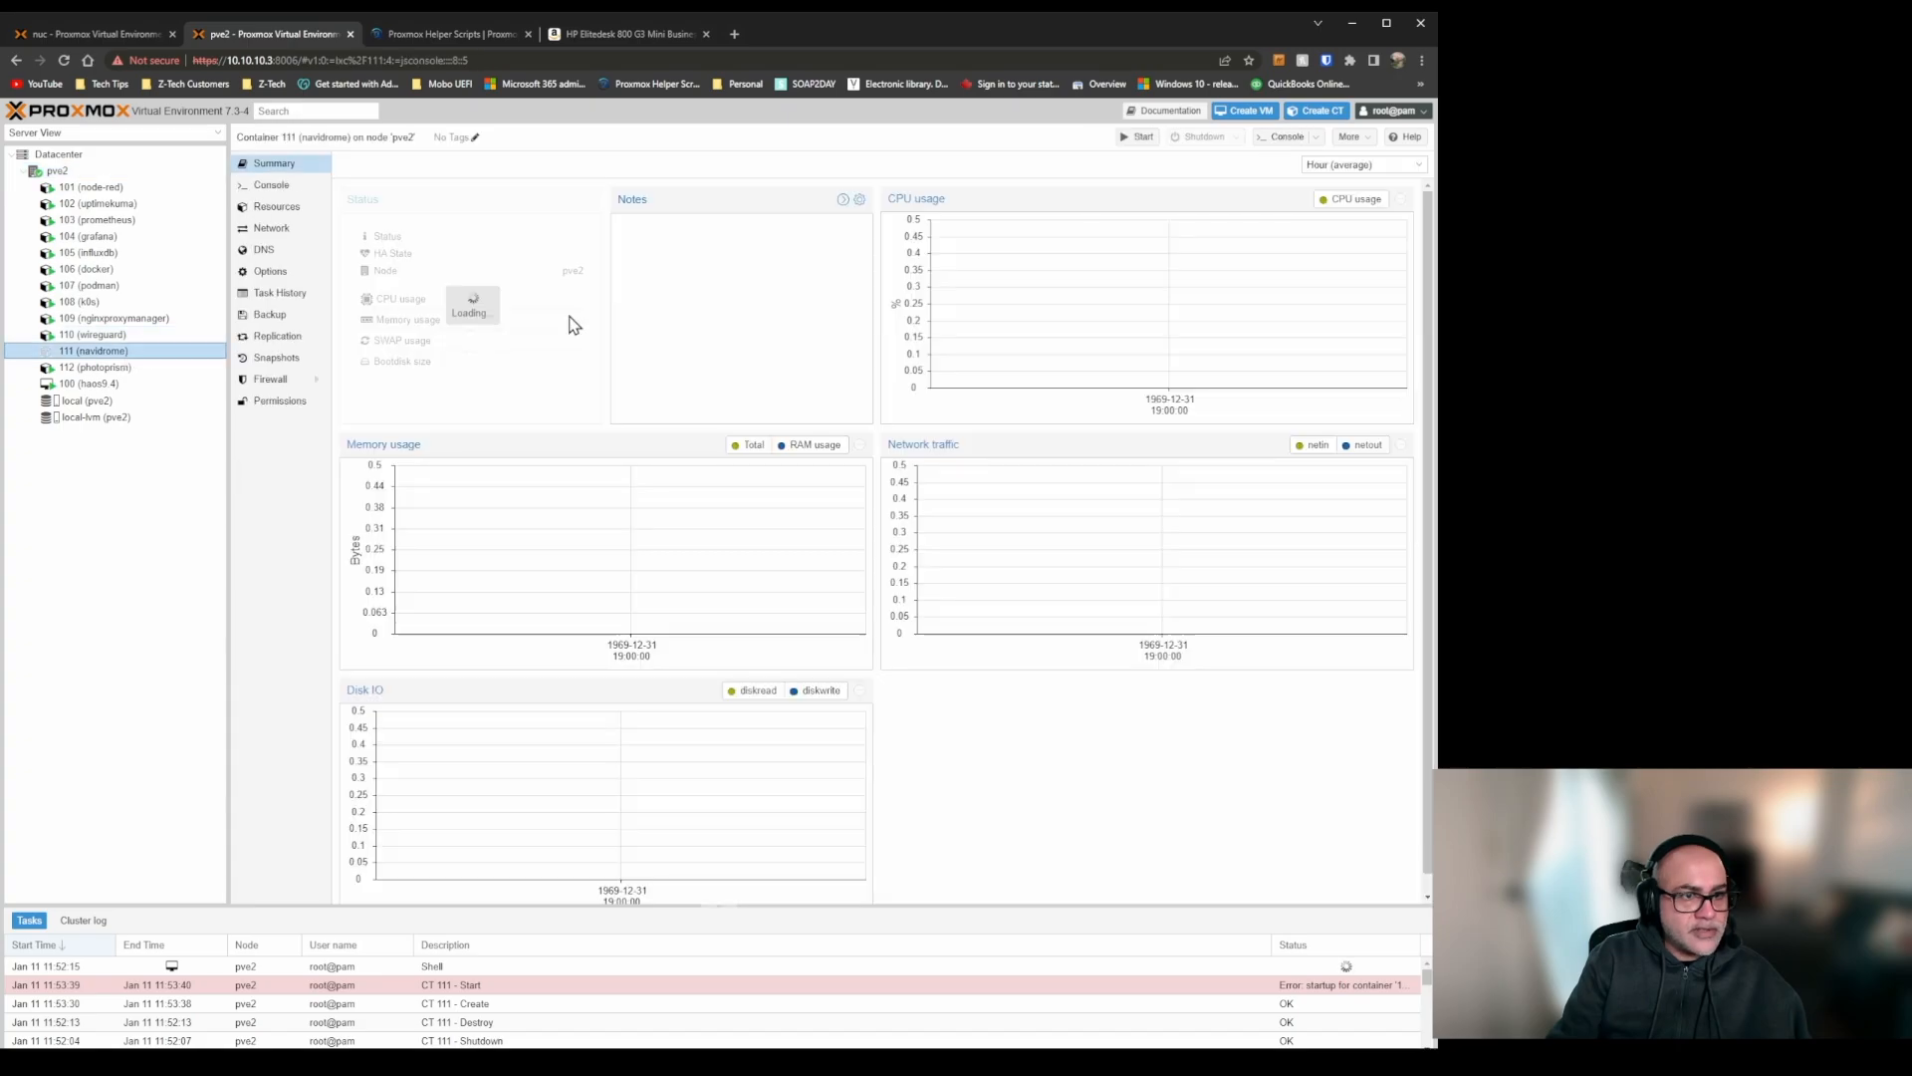
click(1349, 136)
click(1351, 221)
text(111)
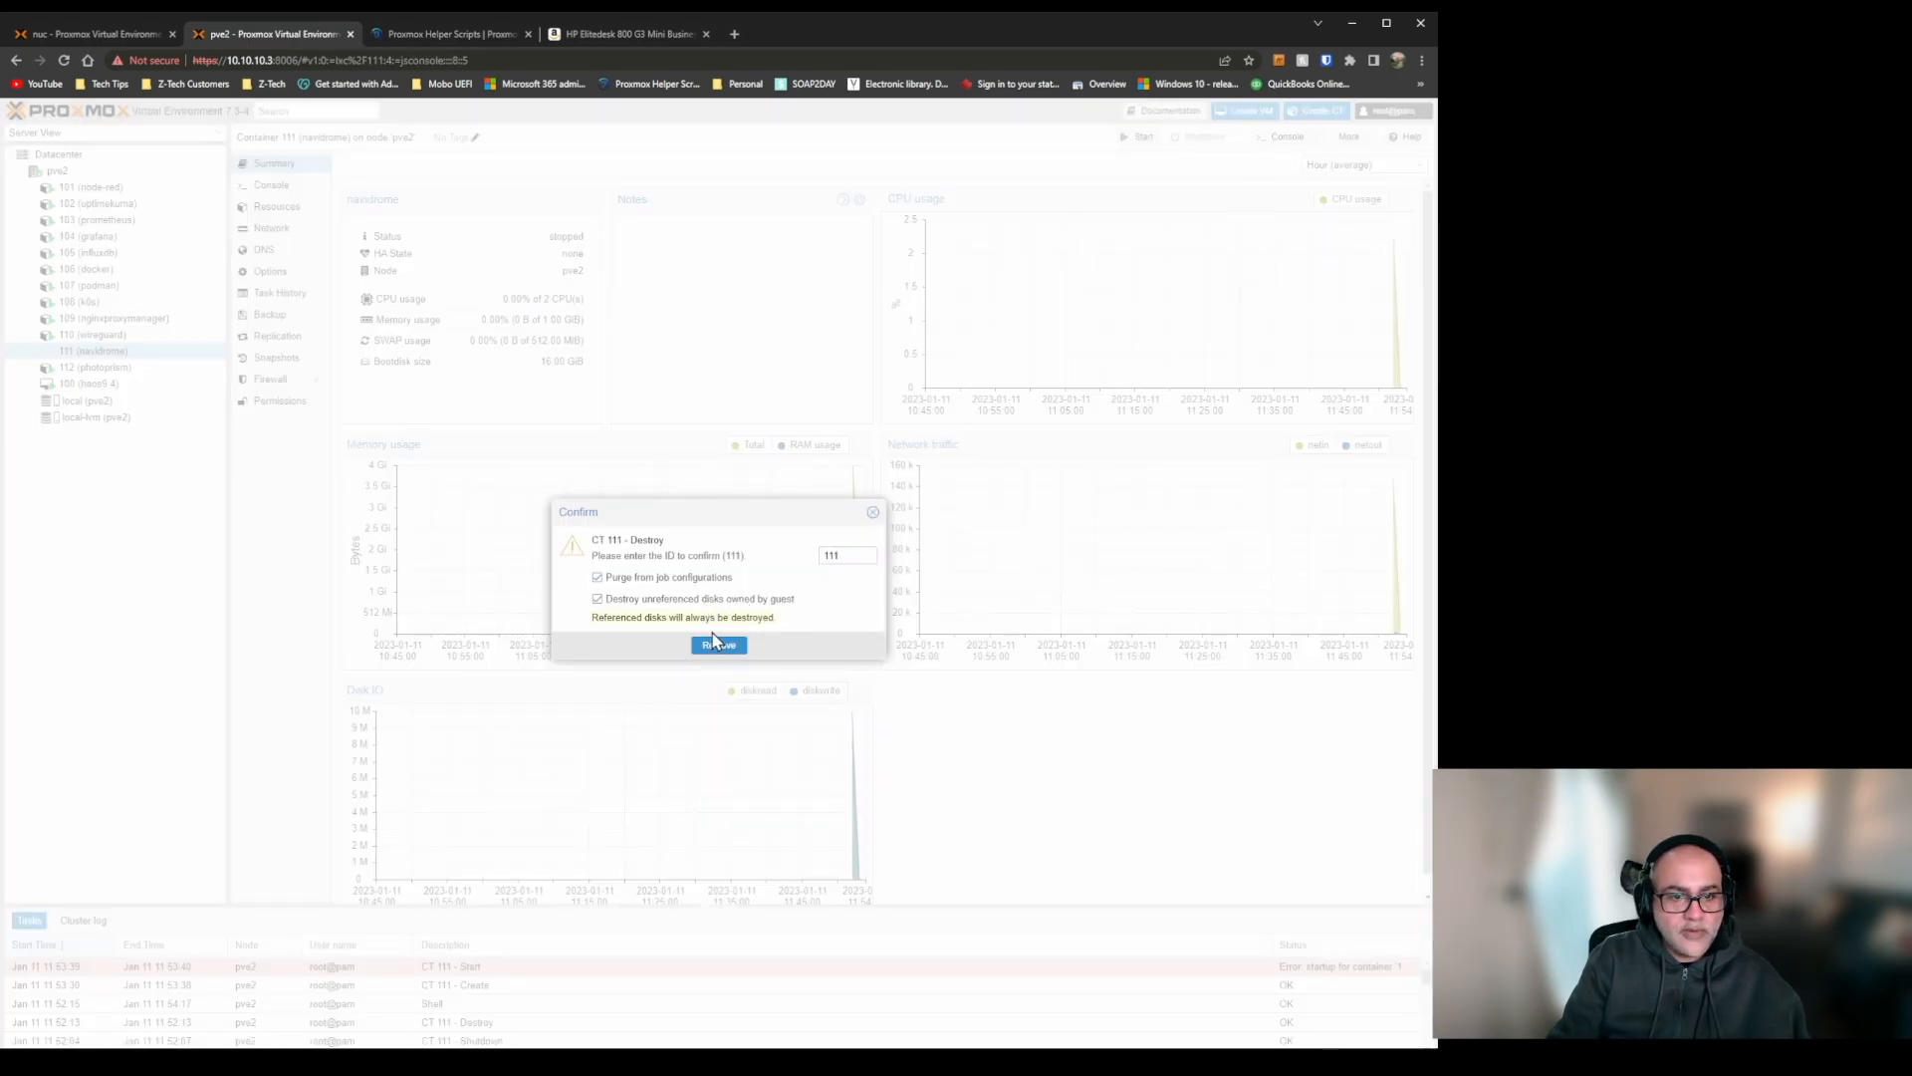
click(719, 644)
click(720, 611)
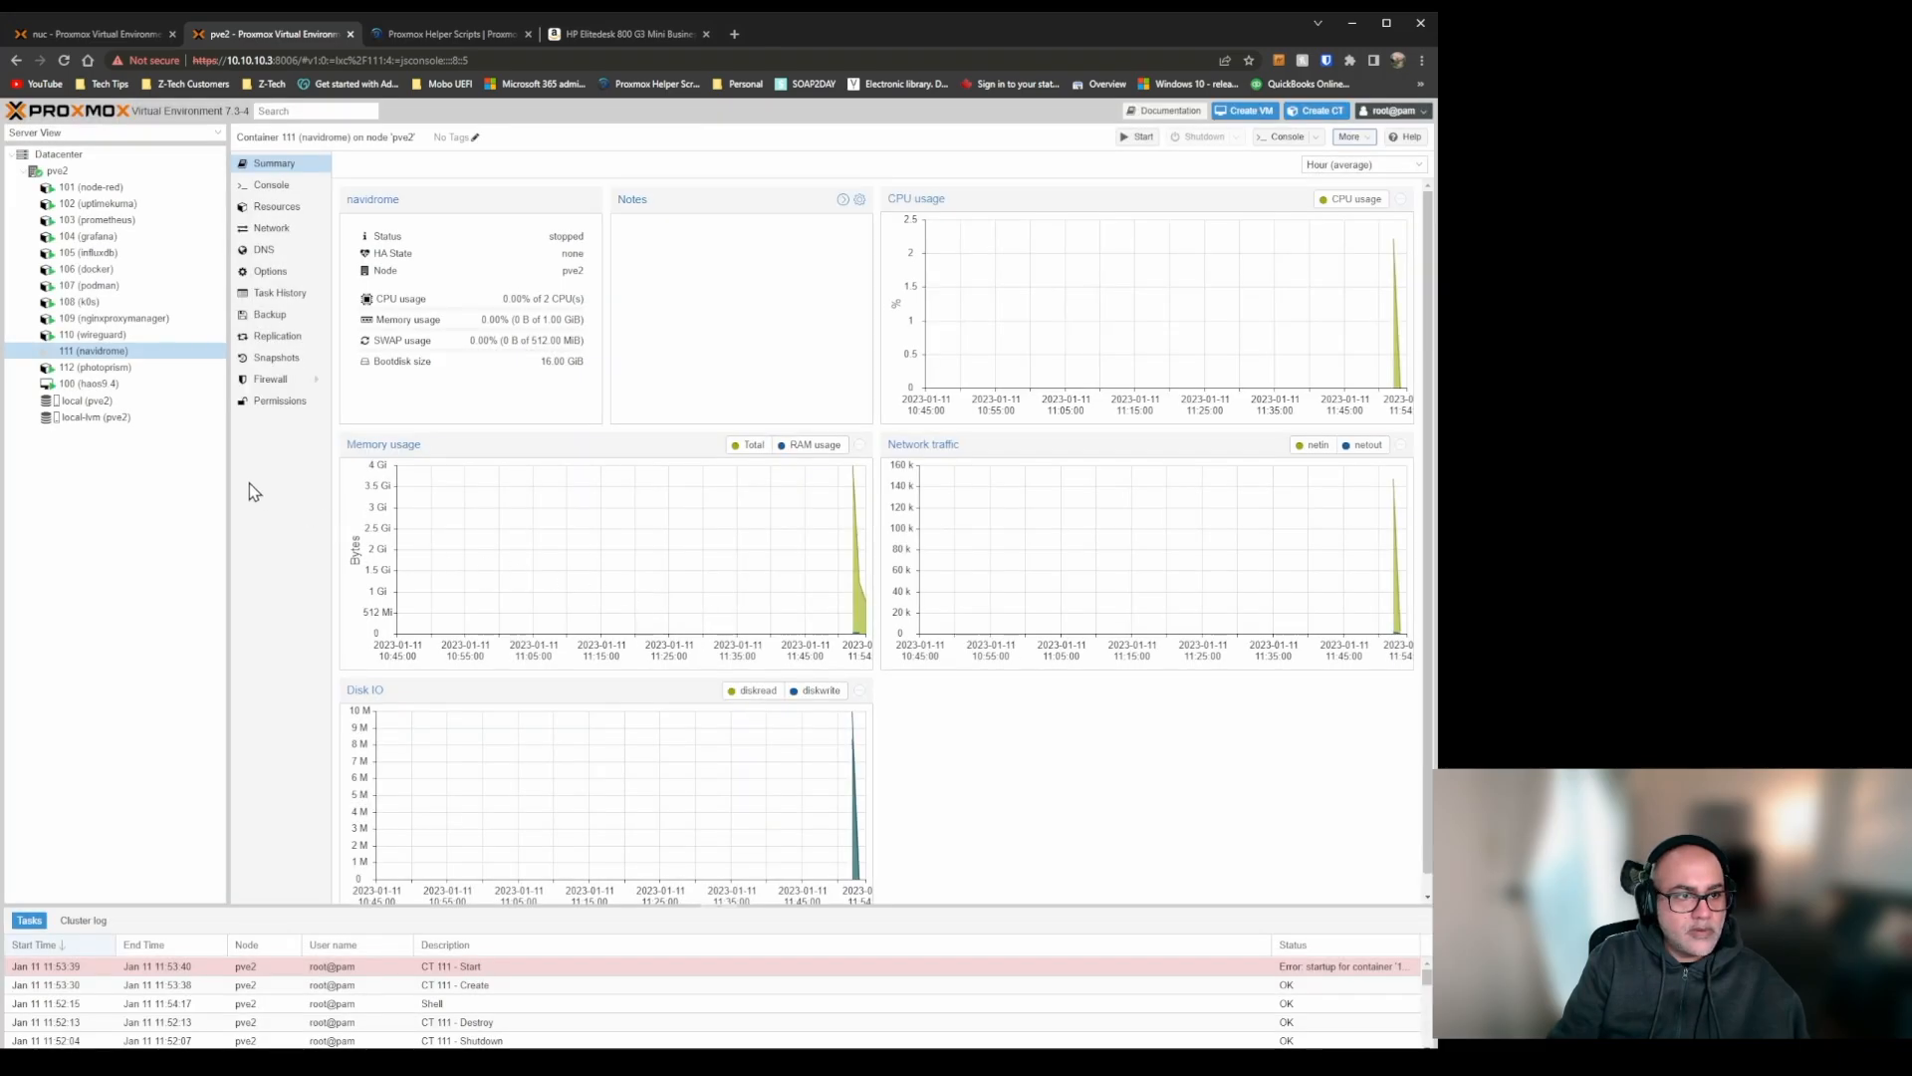
Reload the Proxmox page and destroy container 111 (navidrome) with the purge and unreferenced disk options left off.
click(63, 58)
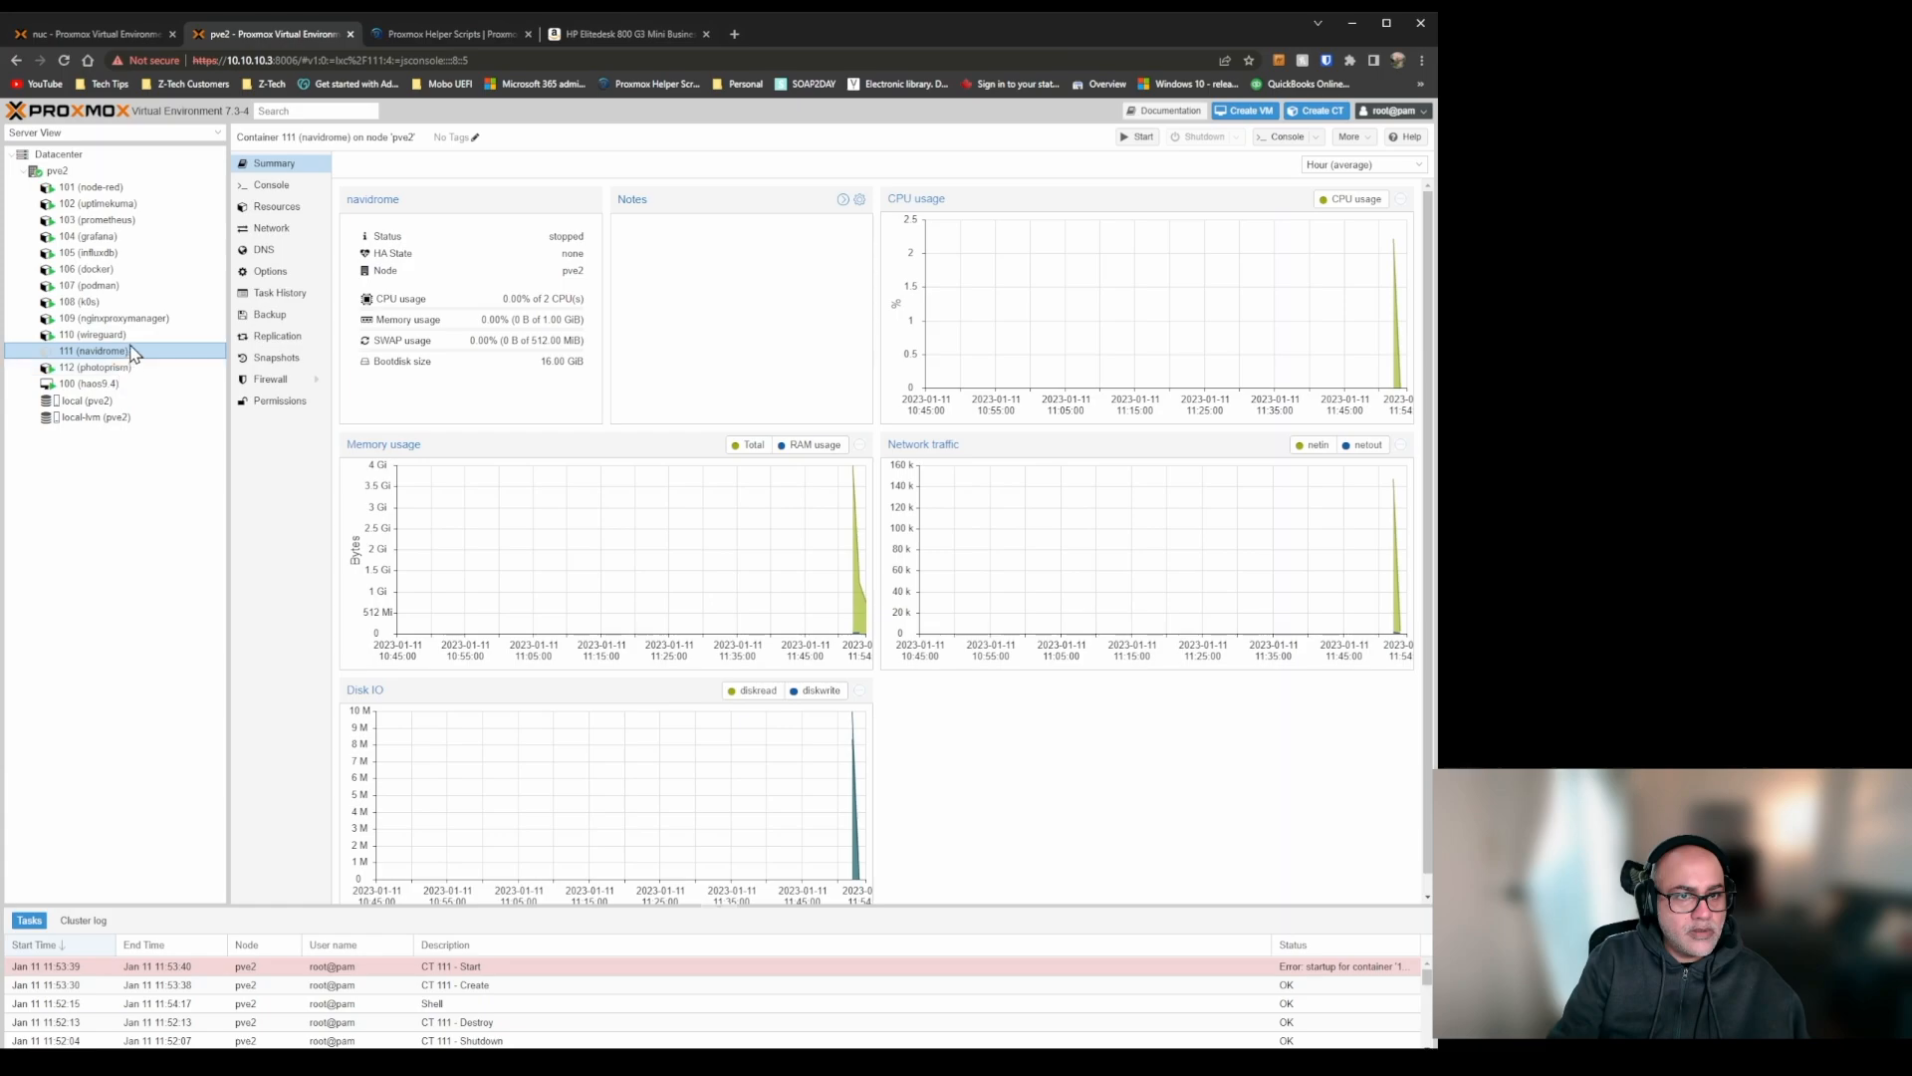
click(1349, 139)
click(1372, 210)
text(111)
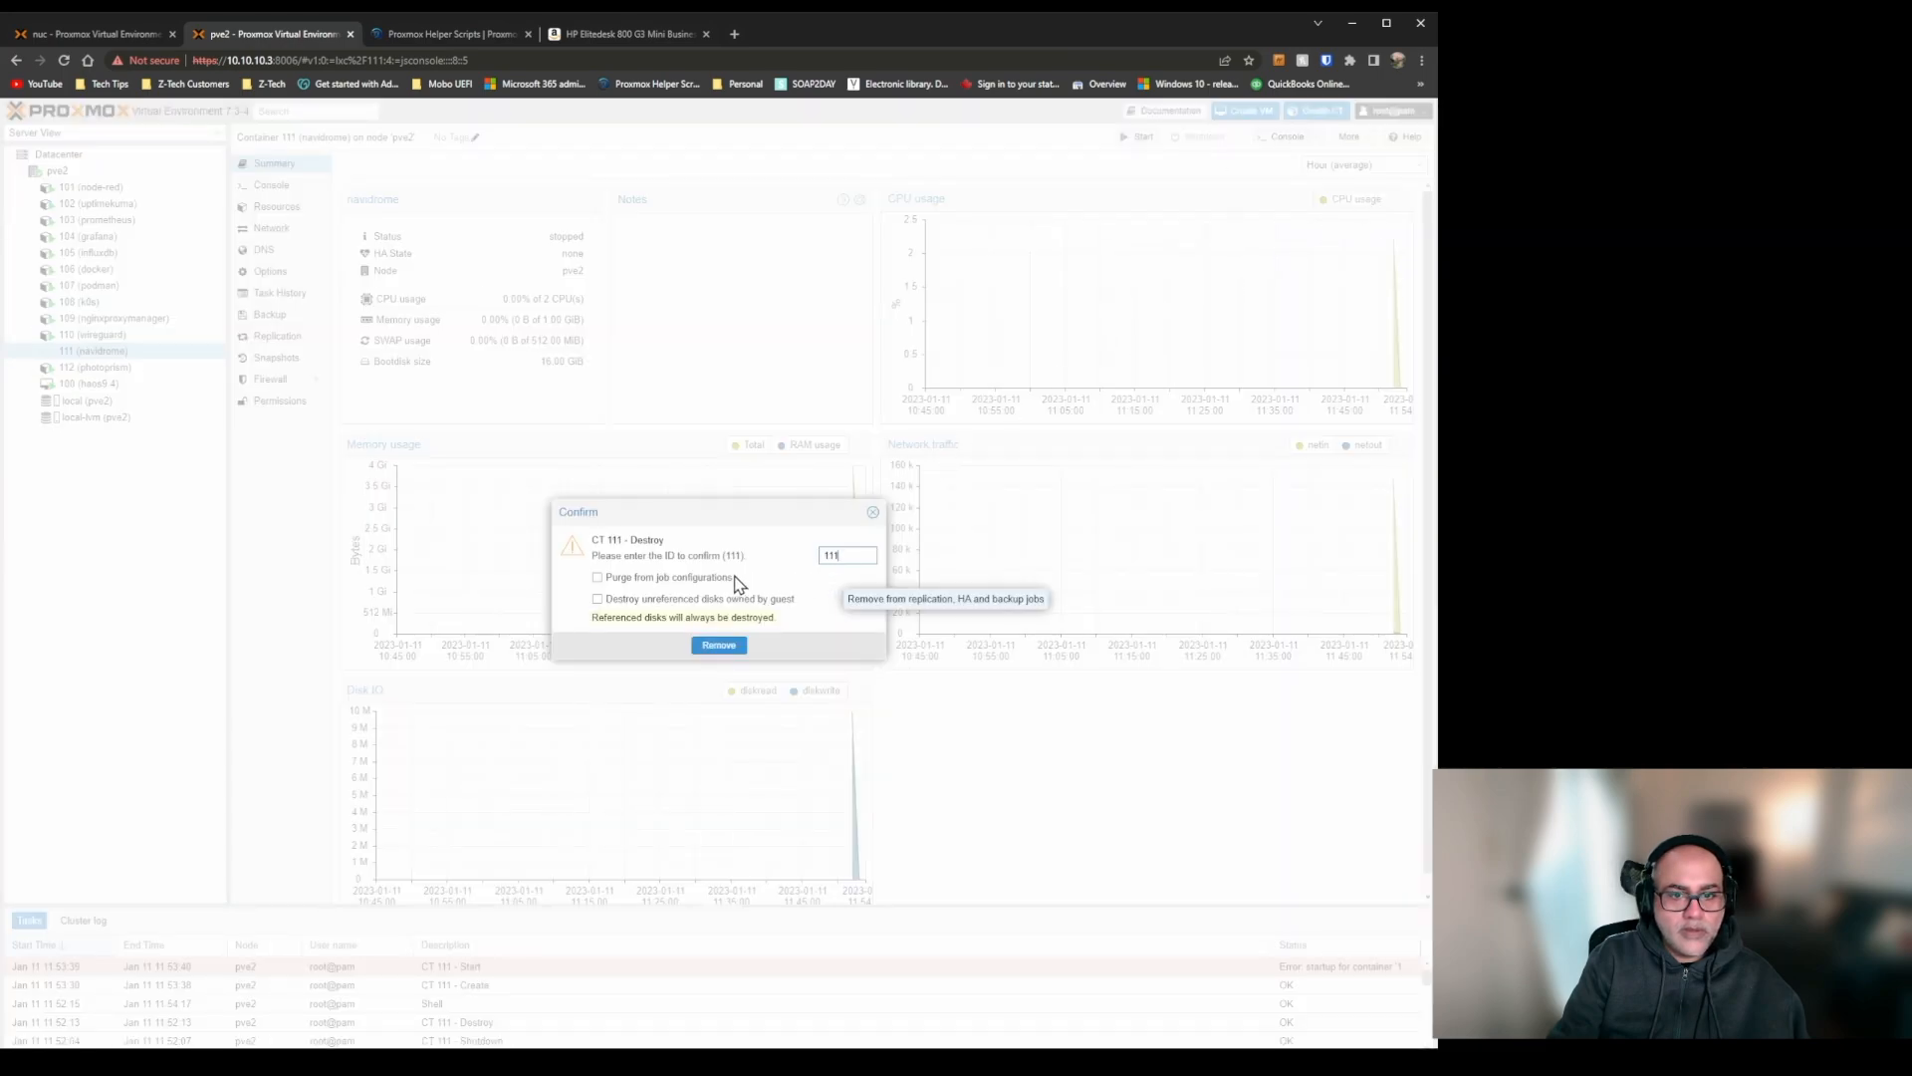
click(713, 647)
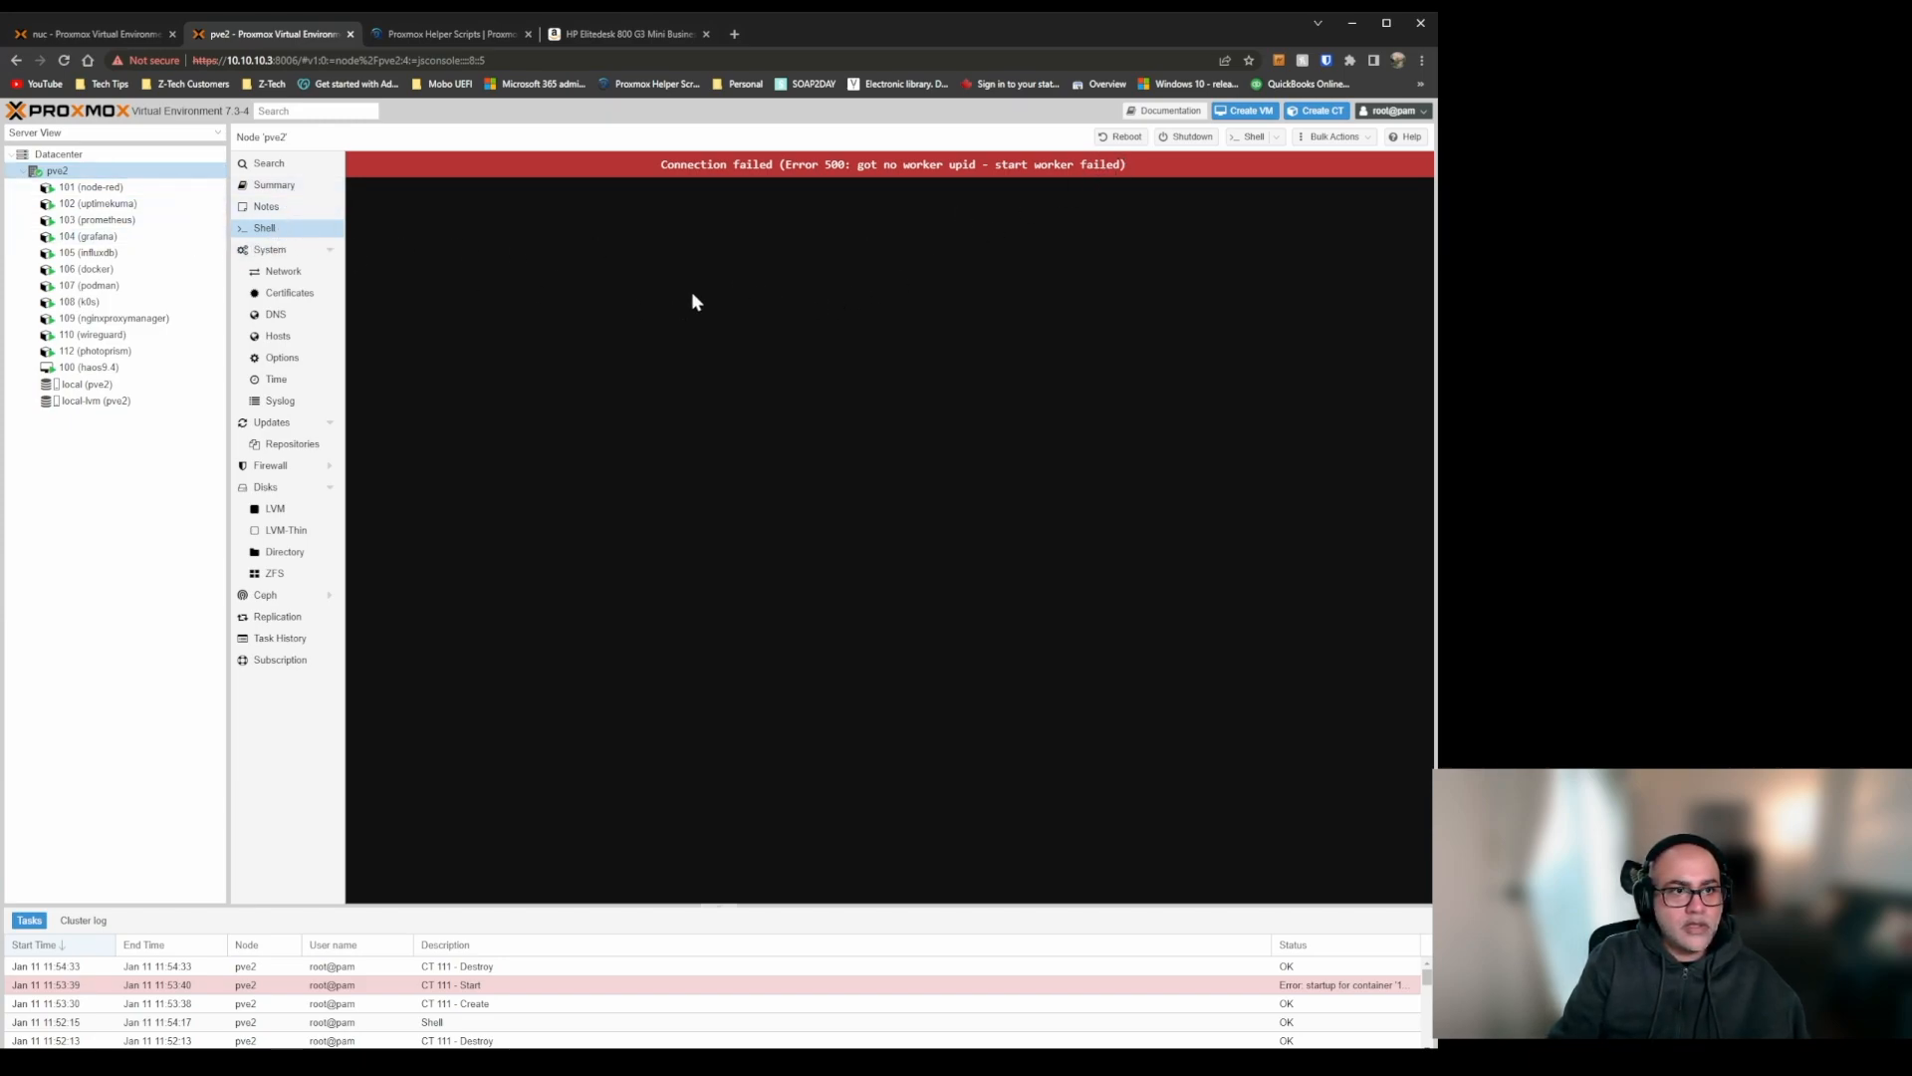
Reconnect to the pve2 shell and try to create the Pi-hole LXC with the script's default settings.
click(99, 188)
click(110, 173)
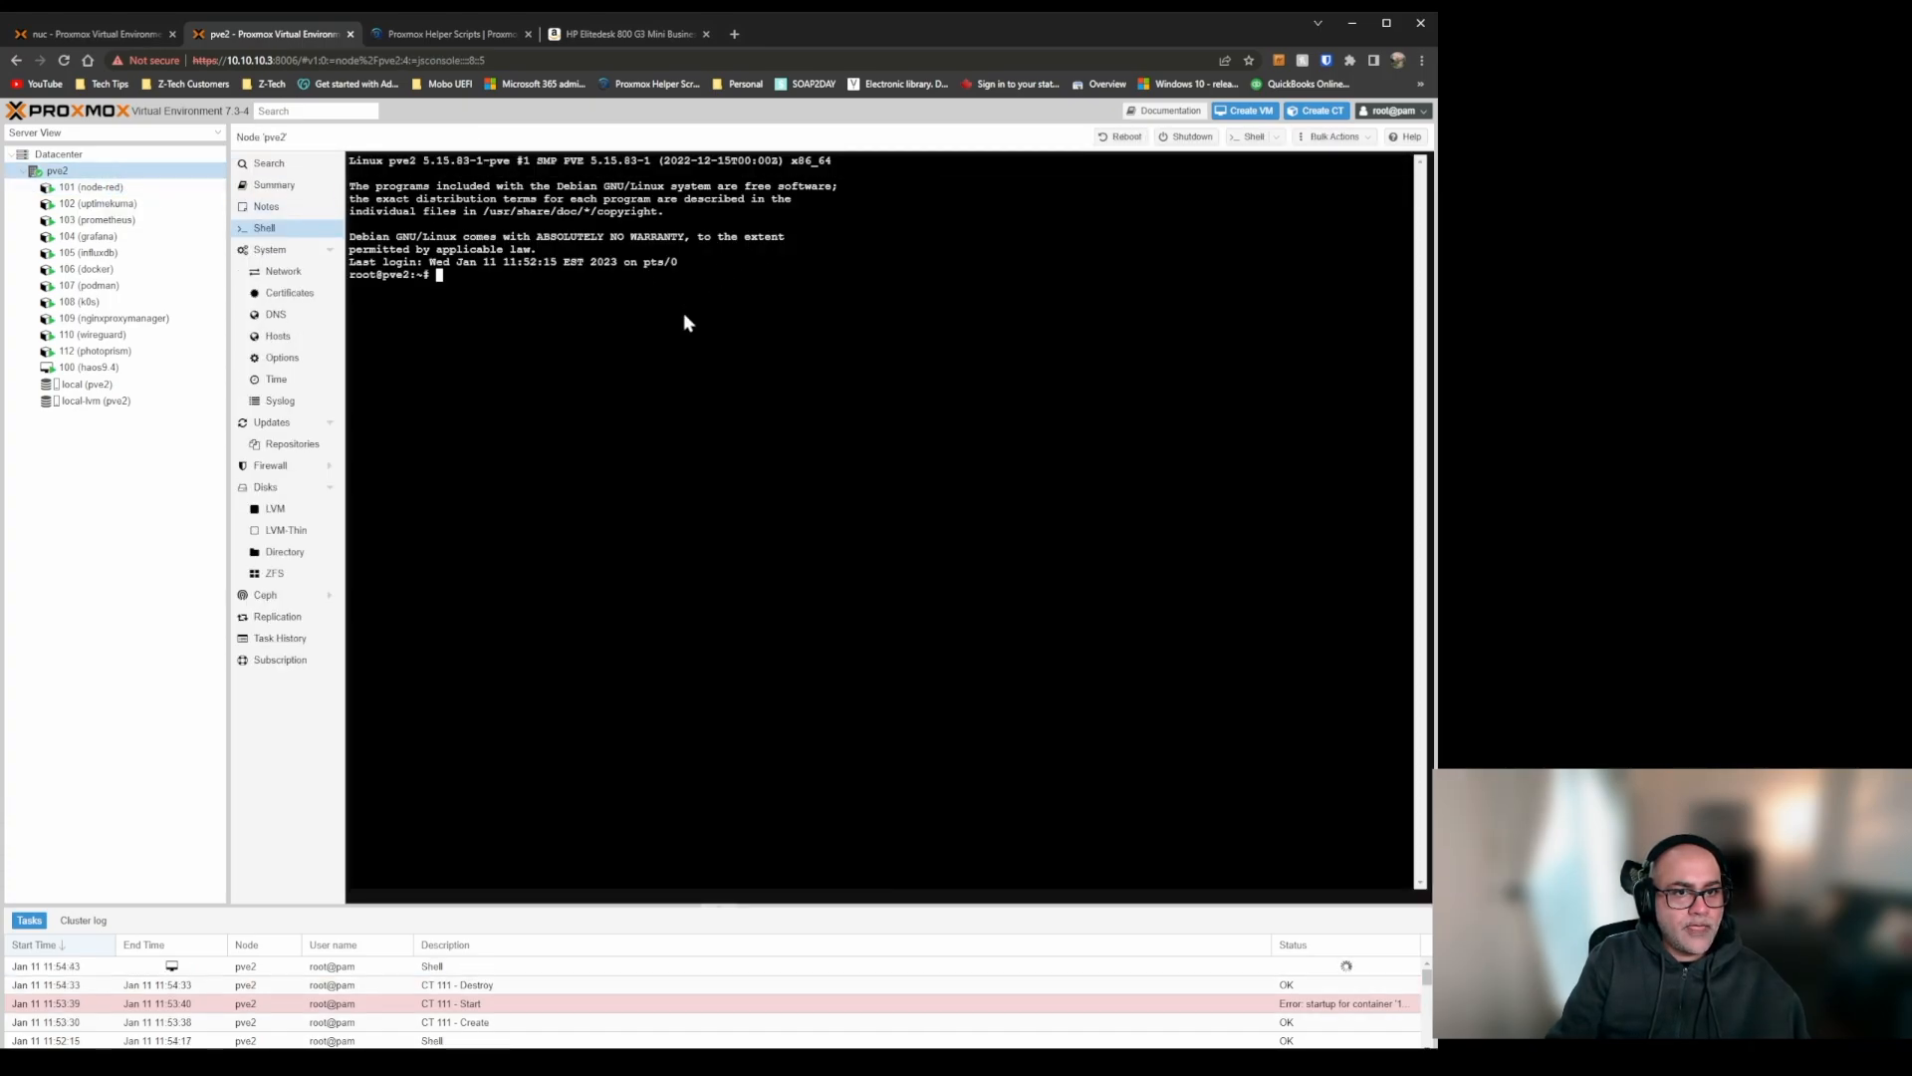
text(bash -c "$(wget -qLO - https://github.com/tteck/Proxmox/raw/main/ct/pihole-v5.sh)")
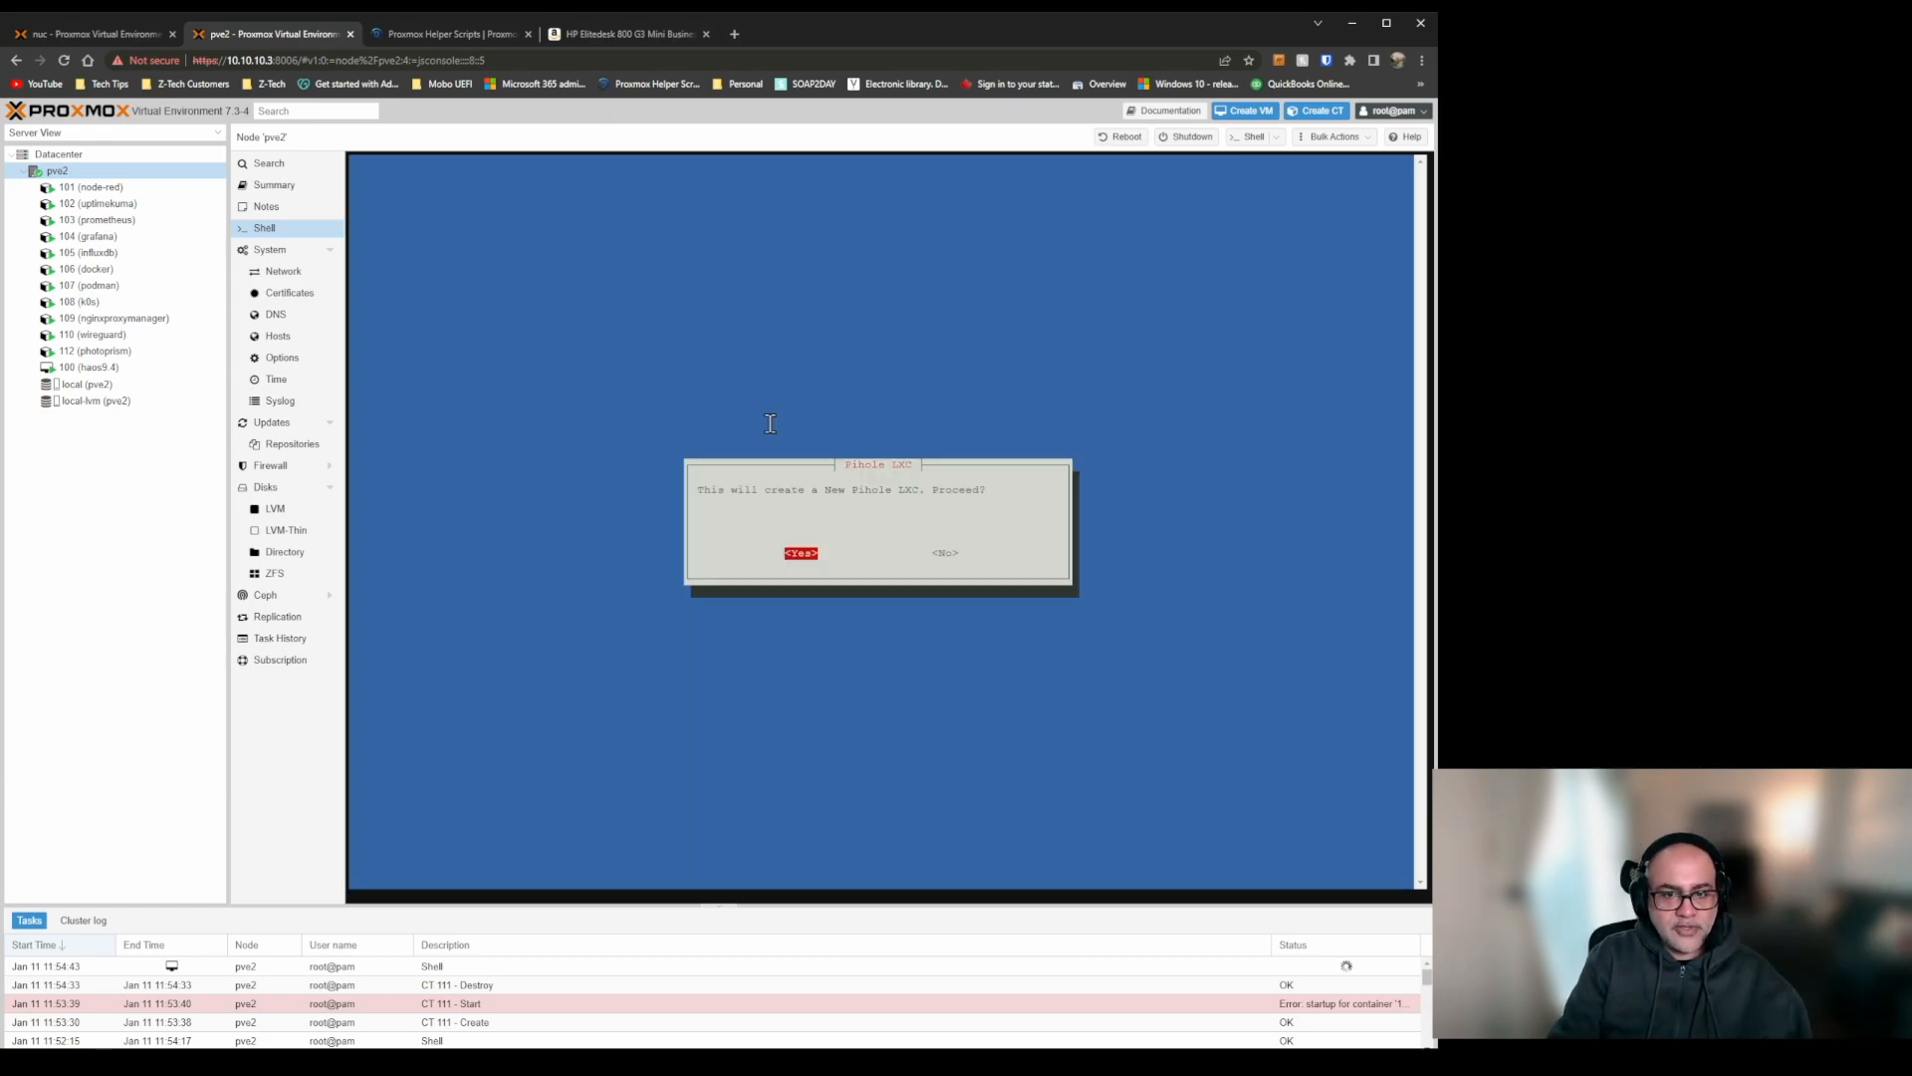
key(Return)
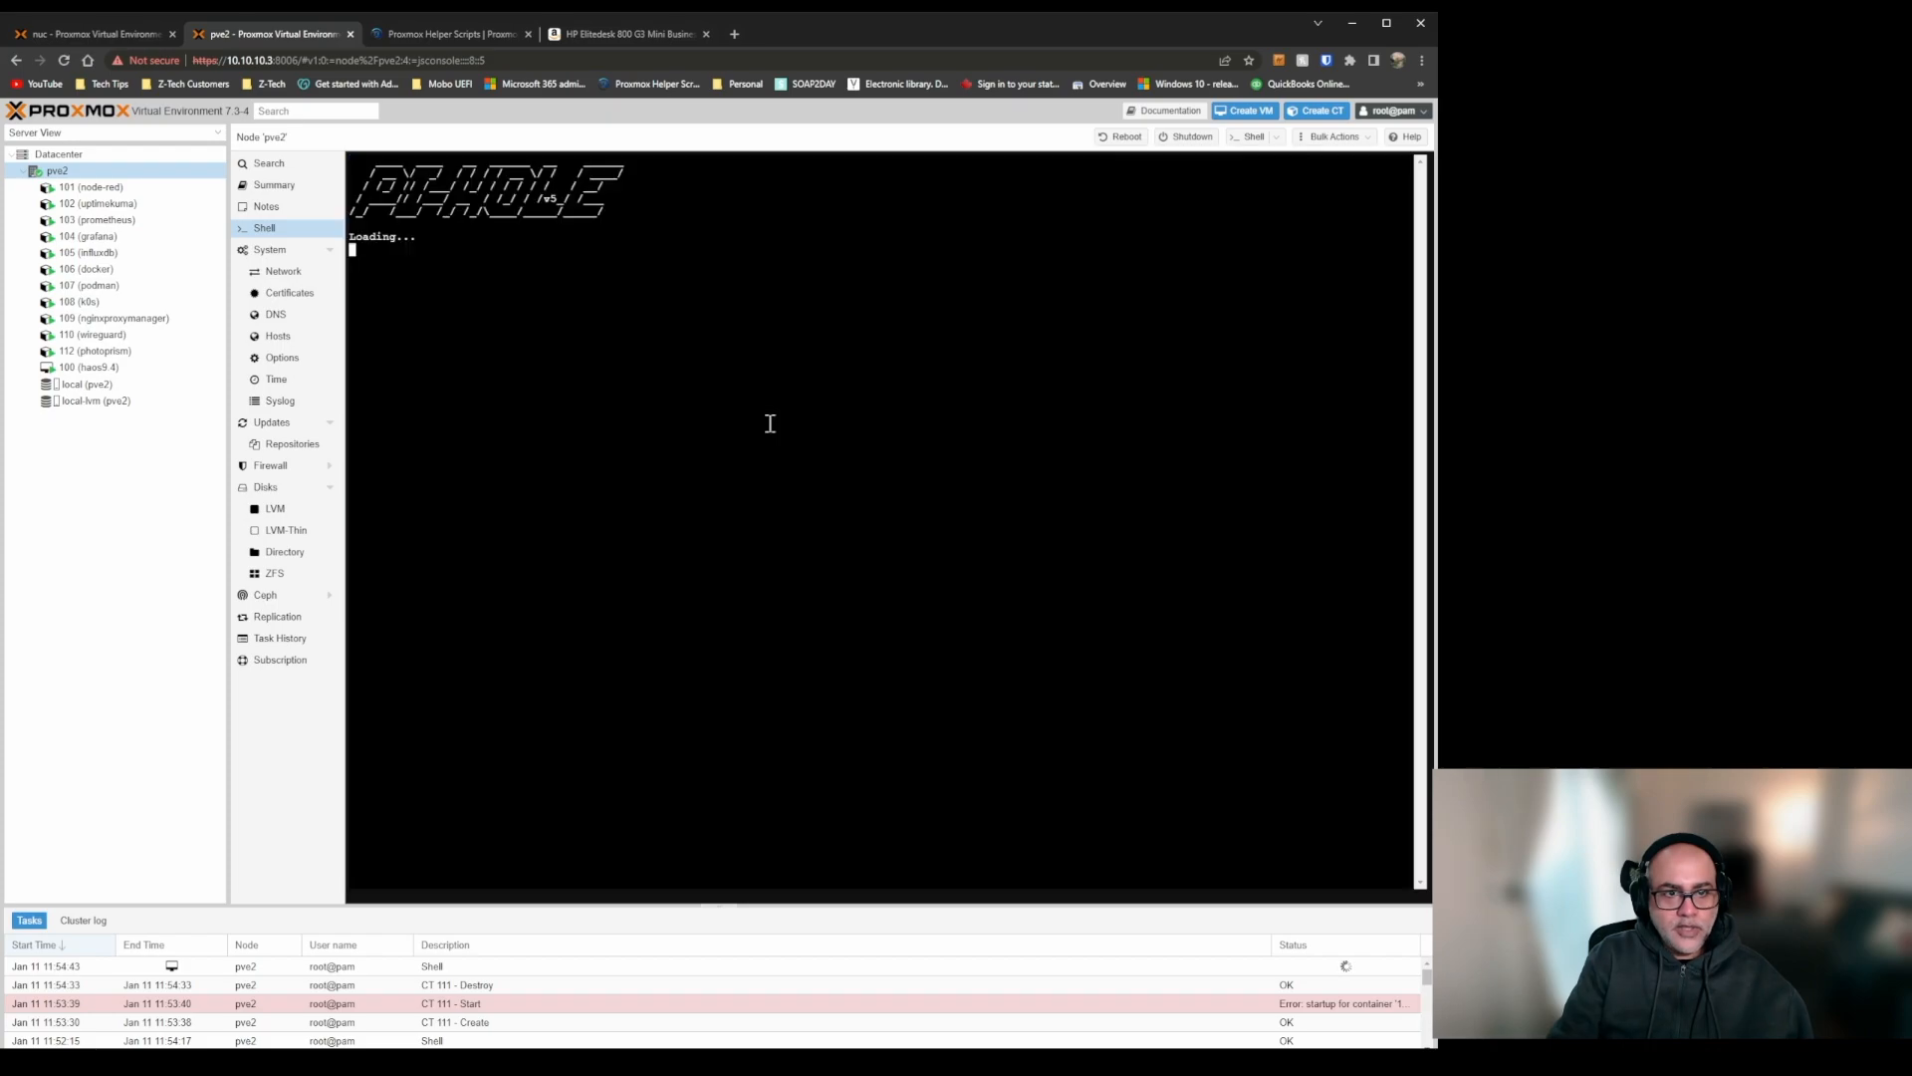
key(Return)
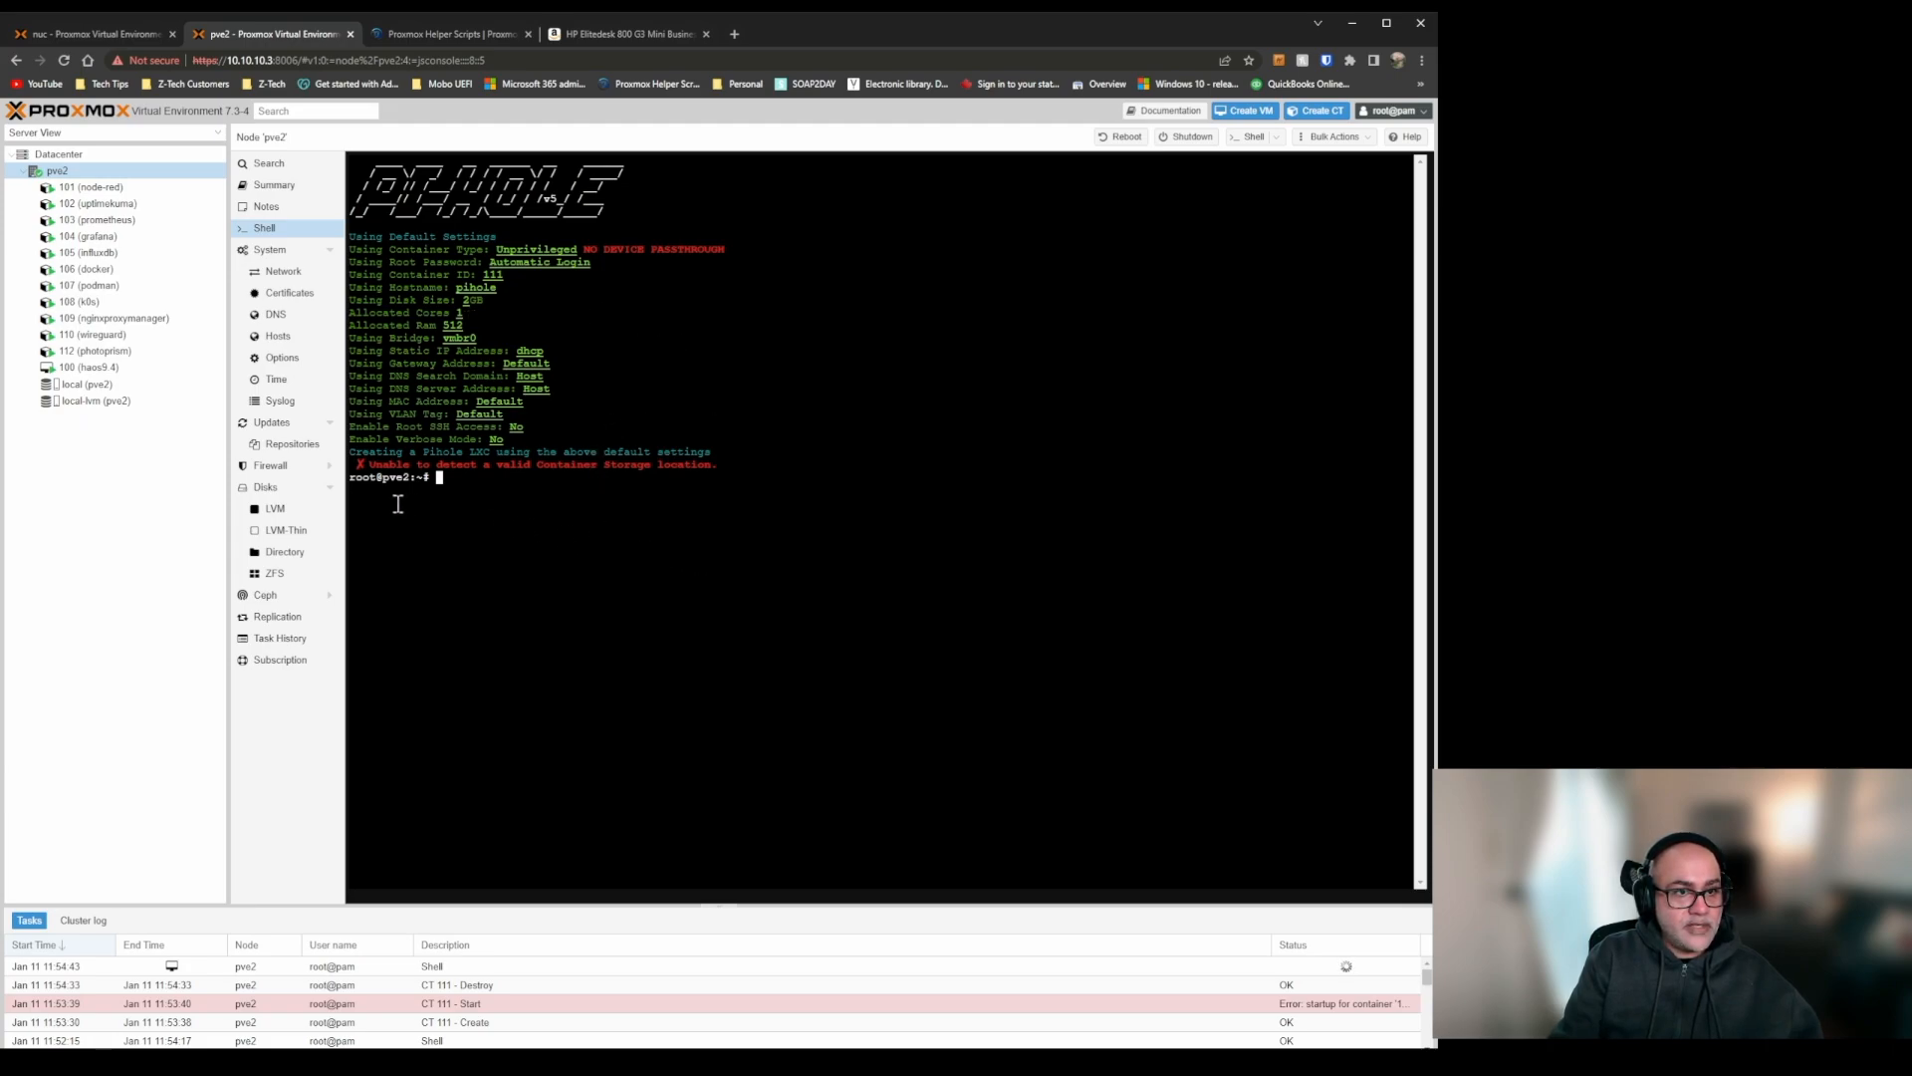
Examine the local storage on pve2, including its usage summary, container templates and ISO images.
click(99, 387)
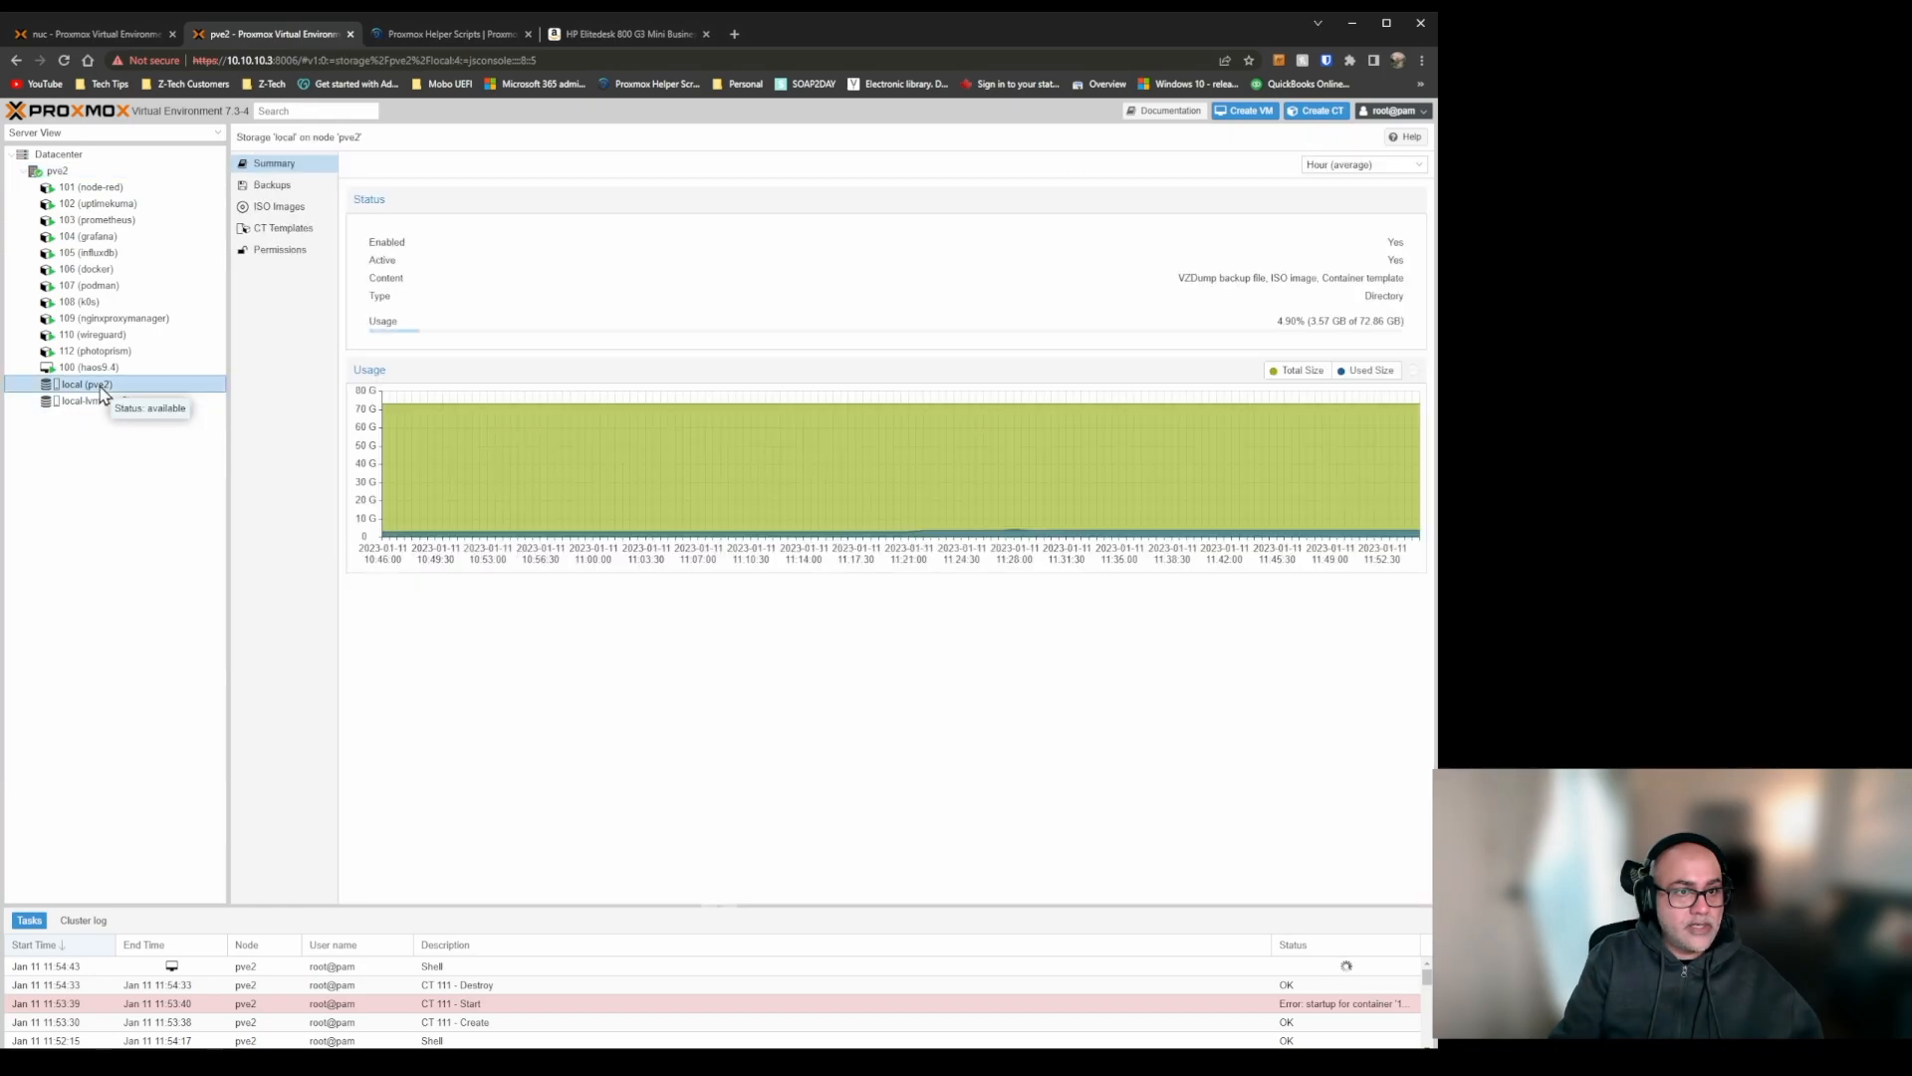
click(302, 230)
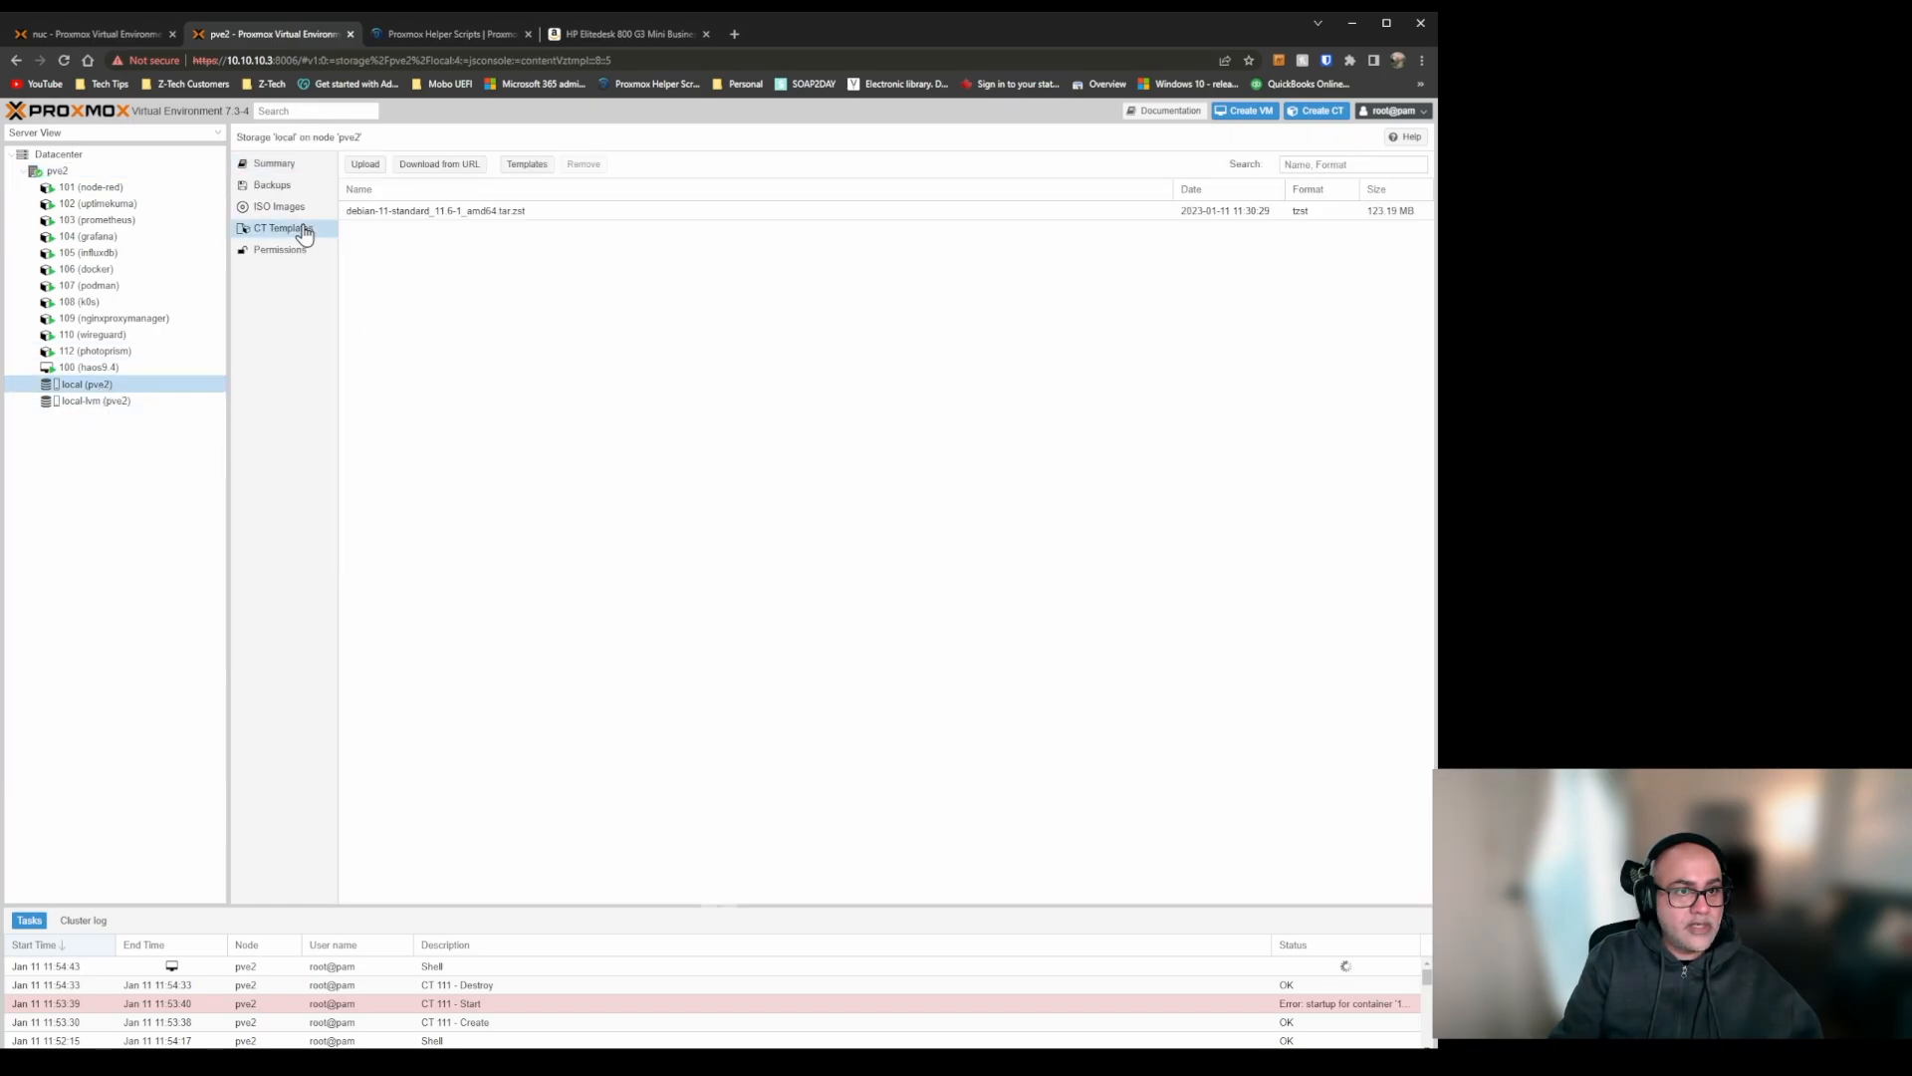
click(304, 205)
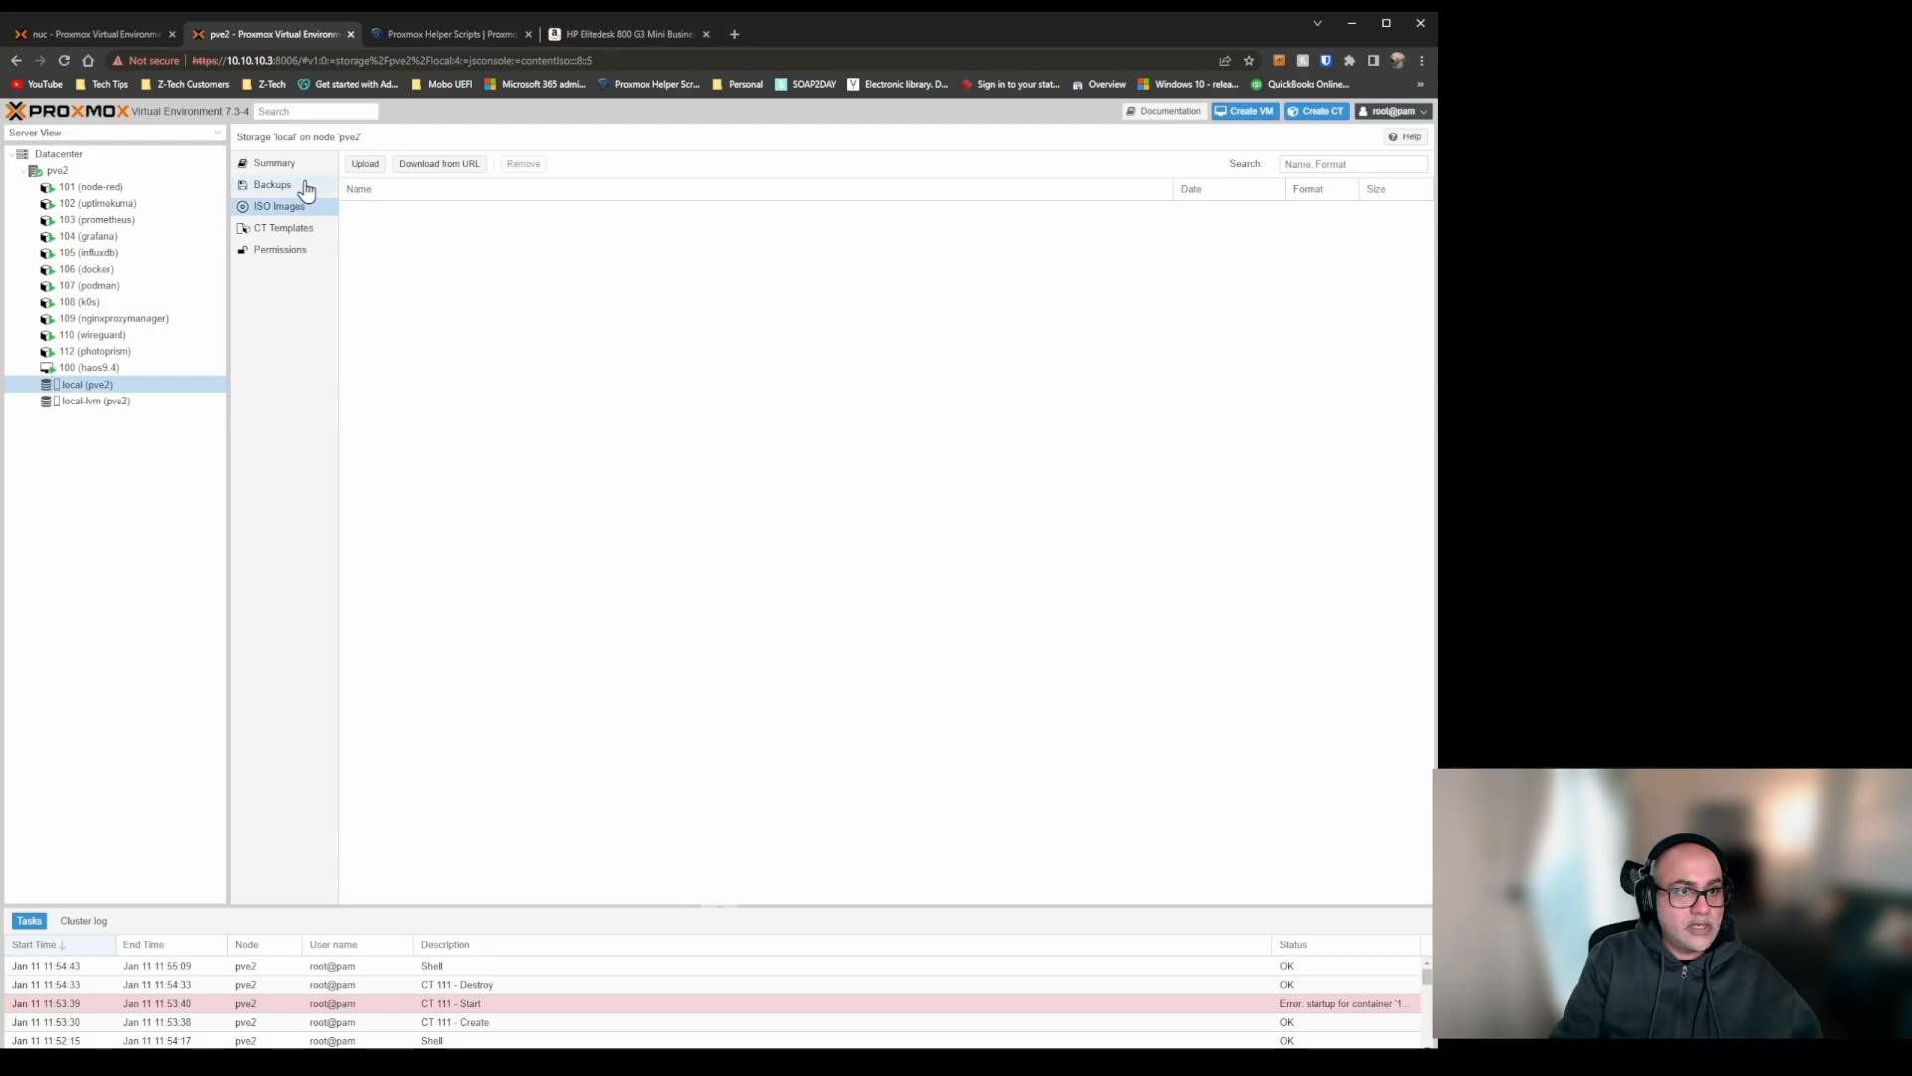
click(301, 165)
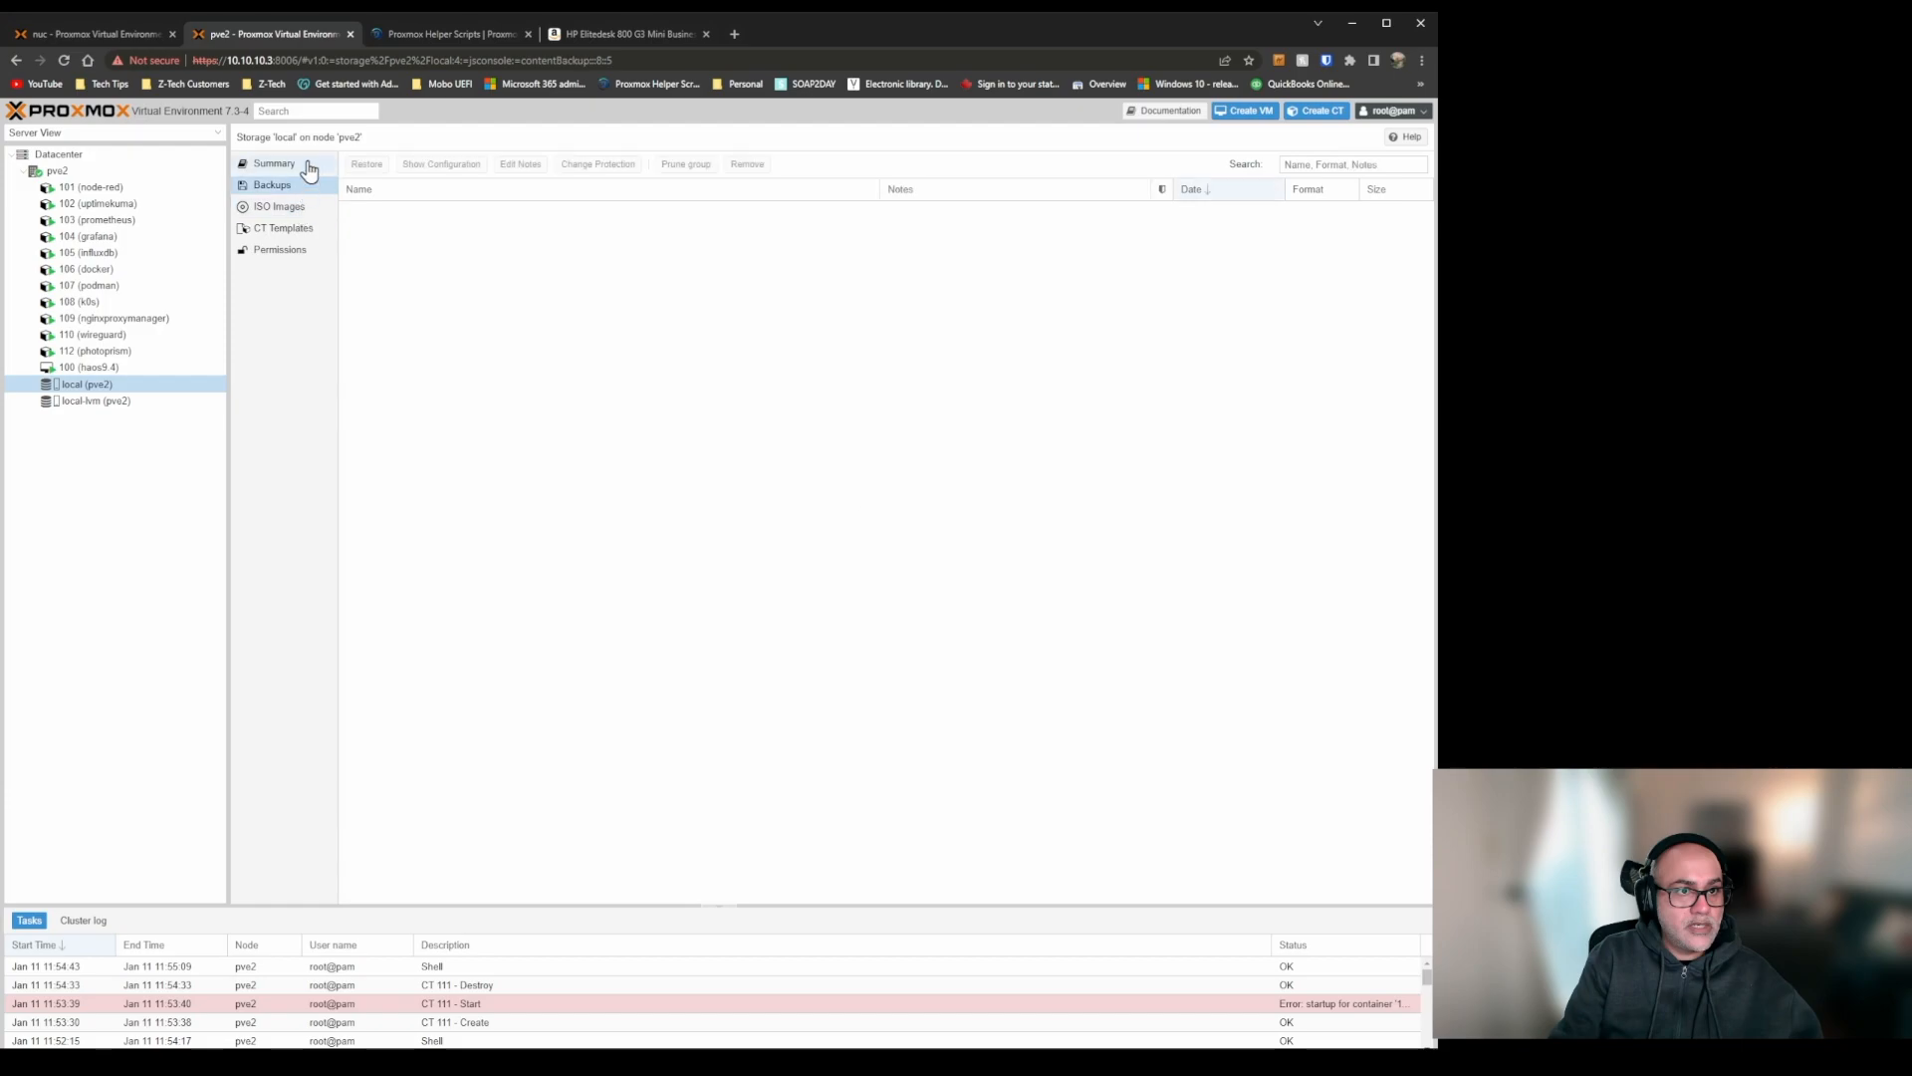
Reconnect to the pve2 node shell and restart the node with the reboot command.
click(145, 171)
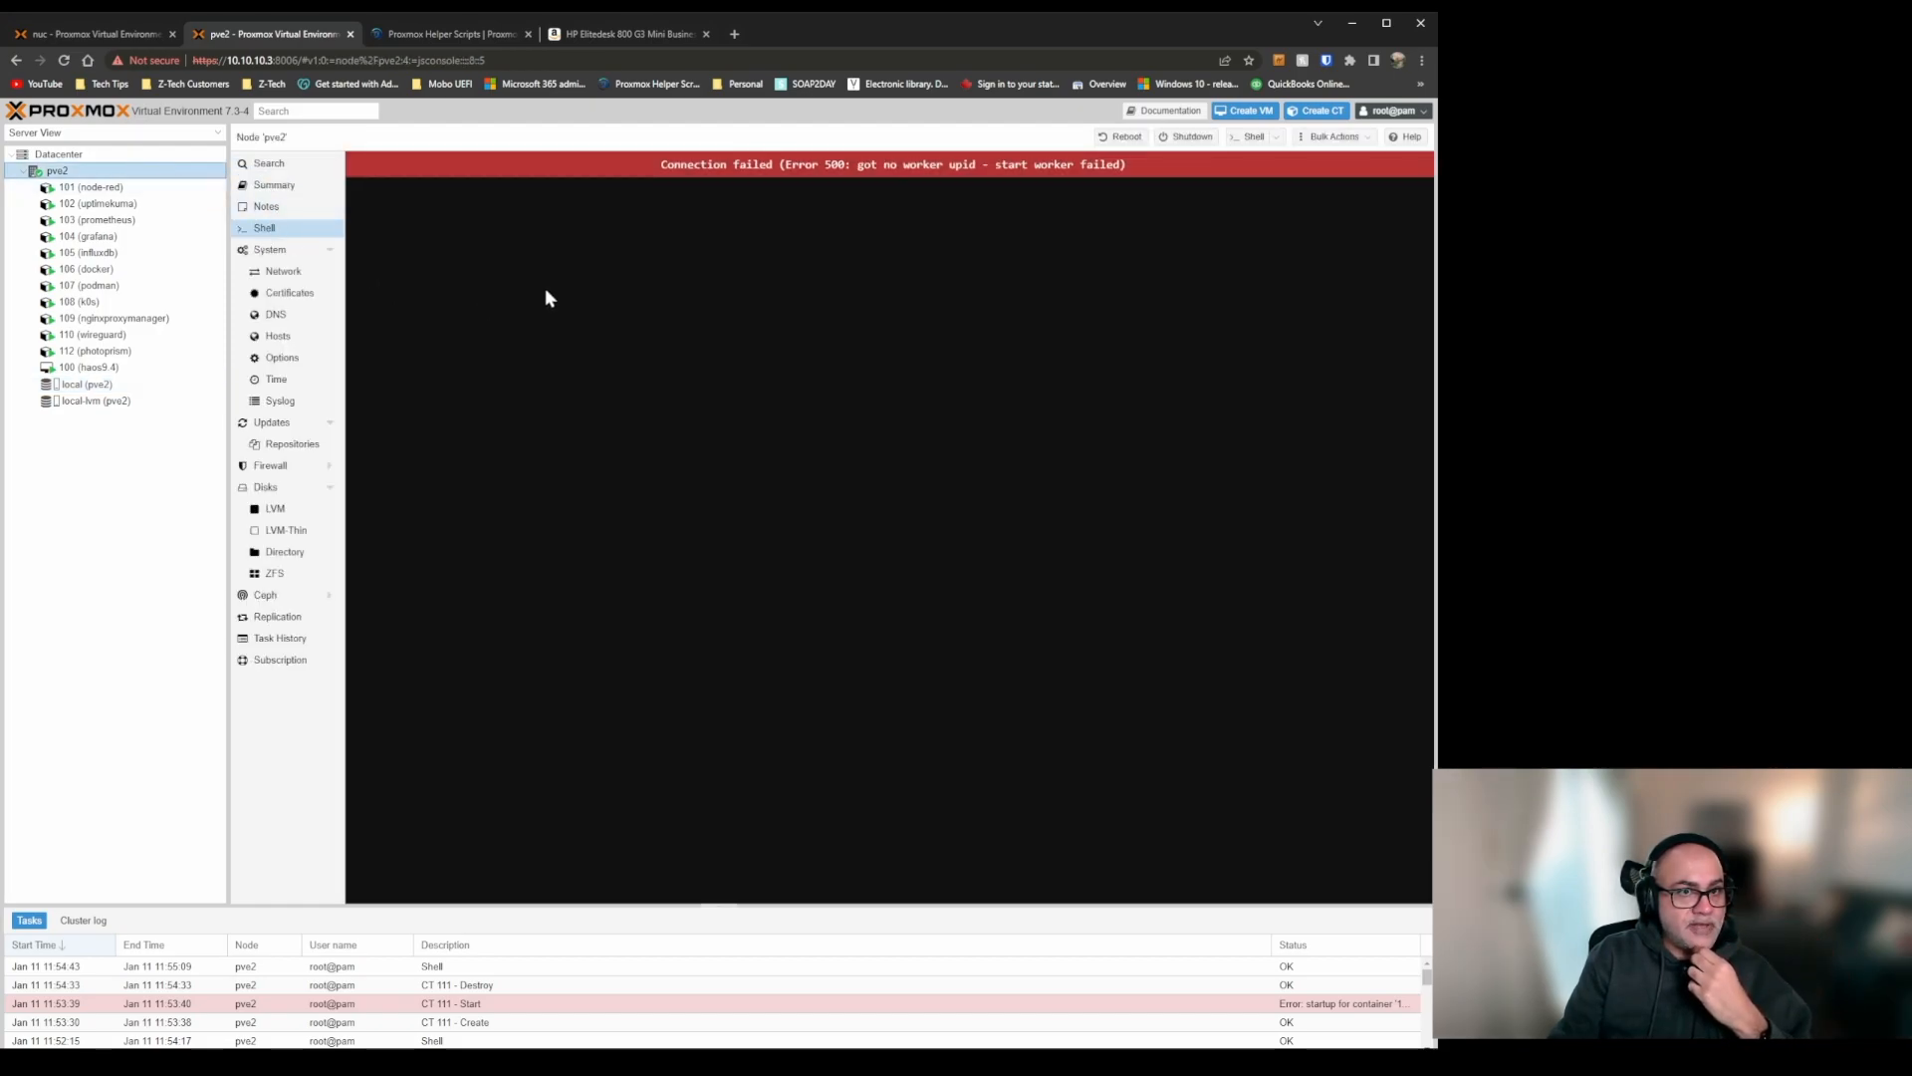
click(65, 64)
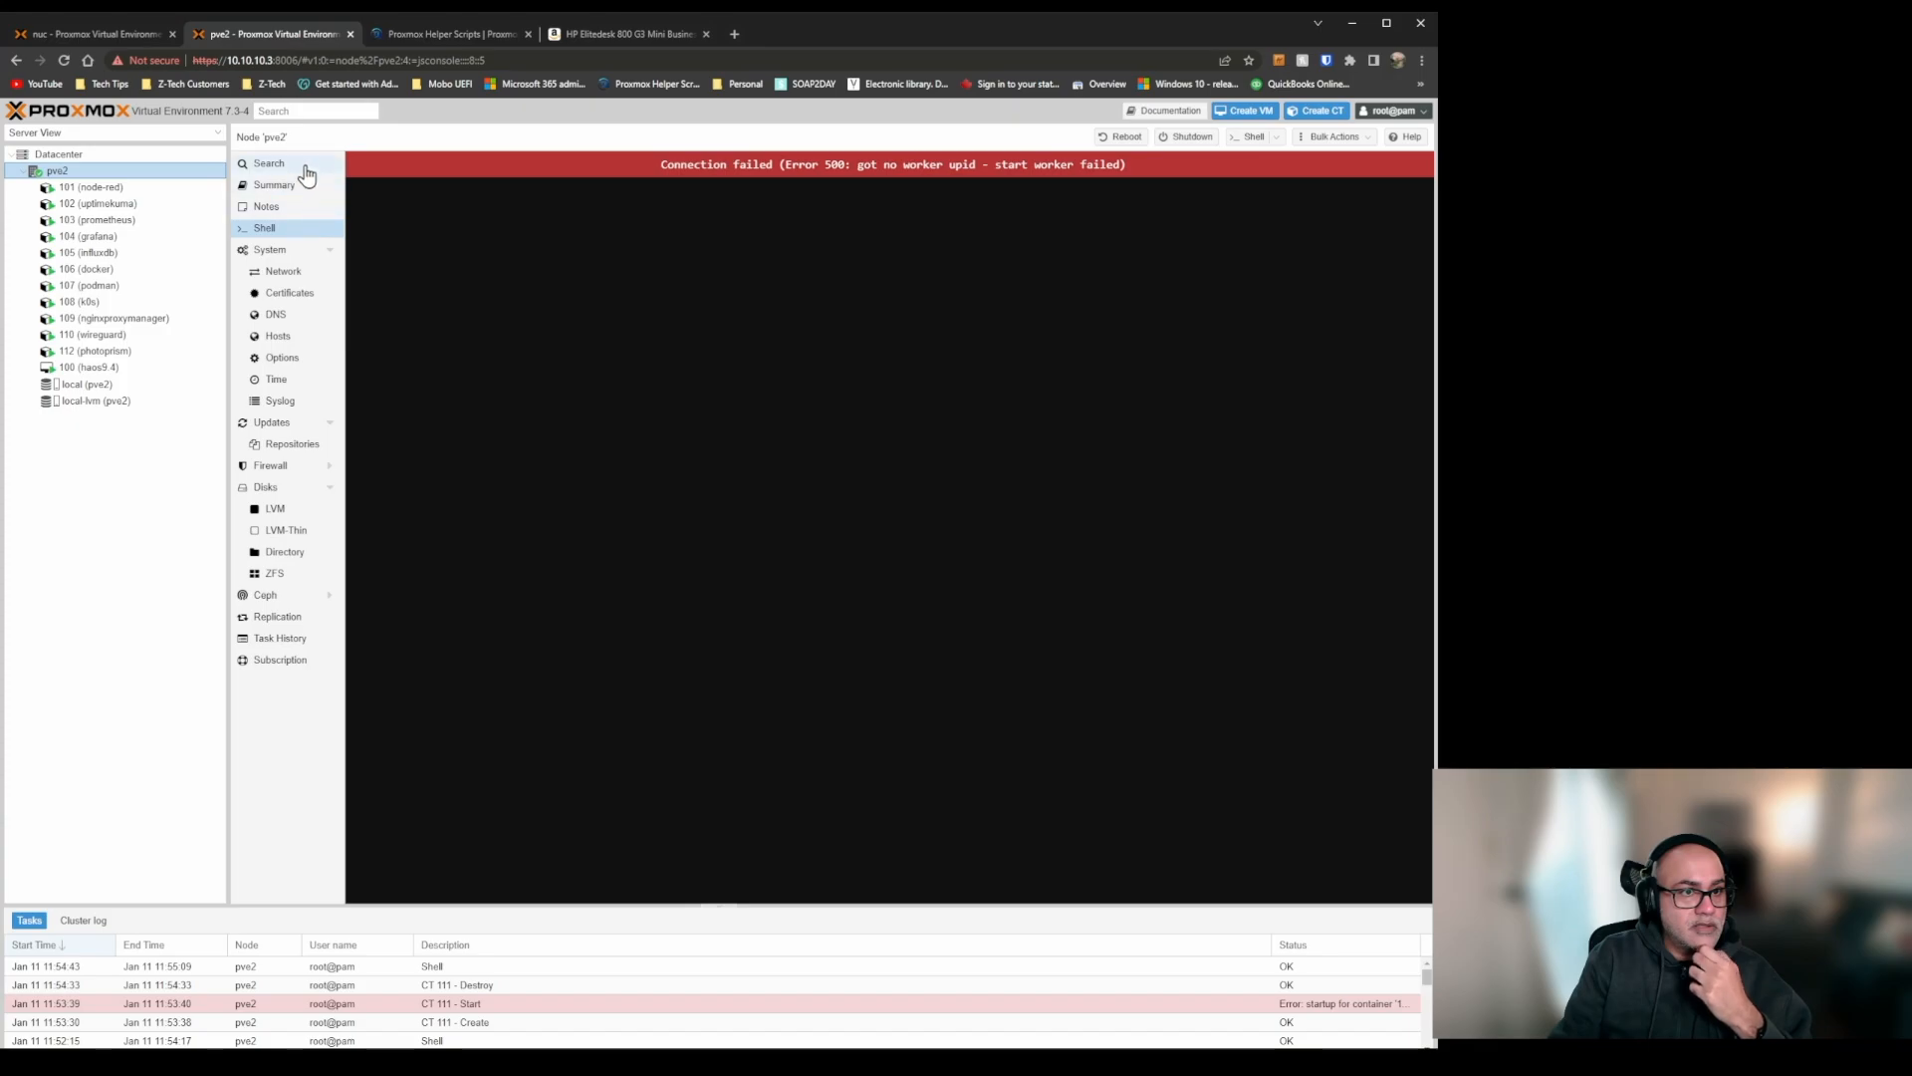
click(162, 188)
click(162, 171)
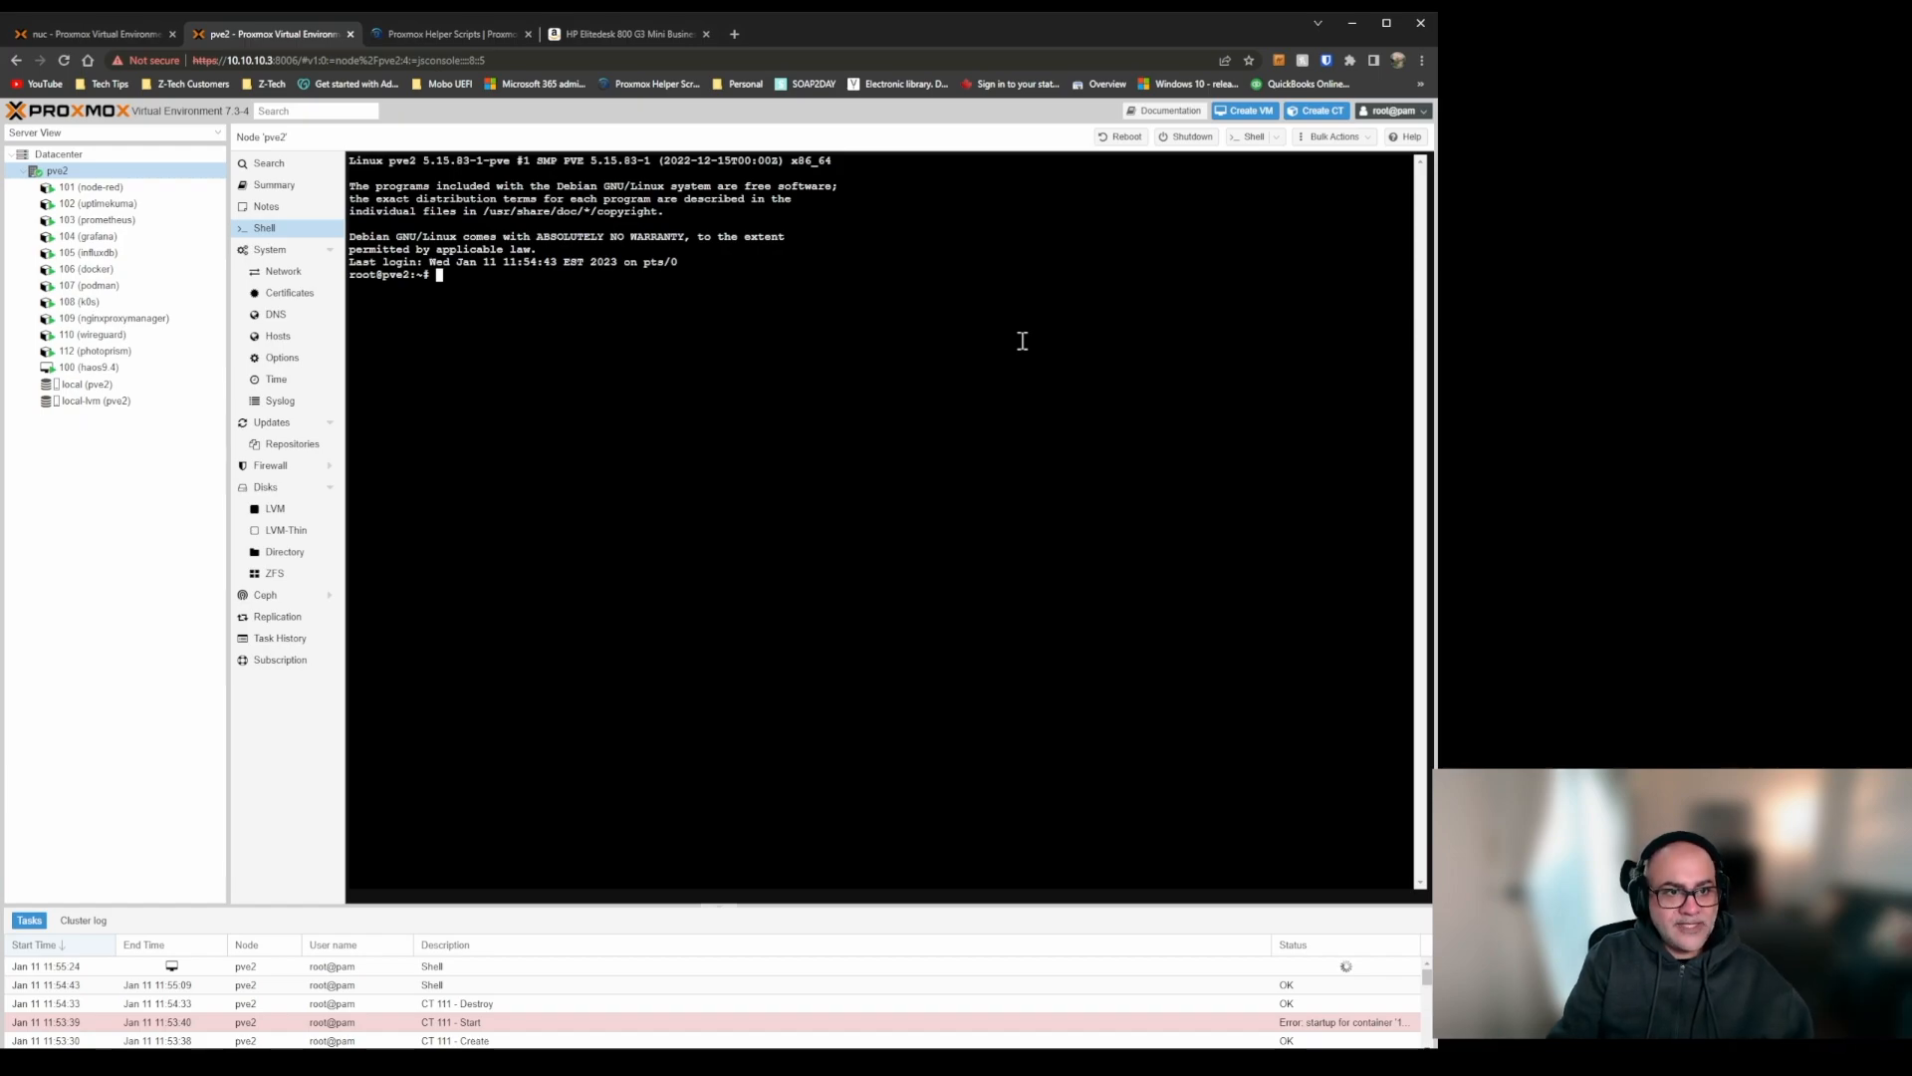
text(re)
text(t)
key(Return)
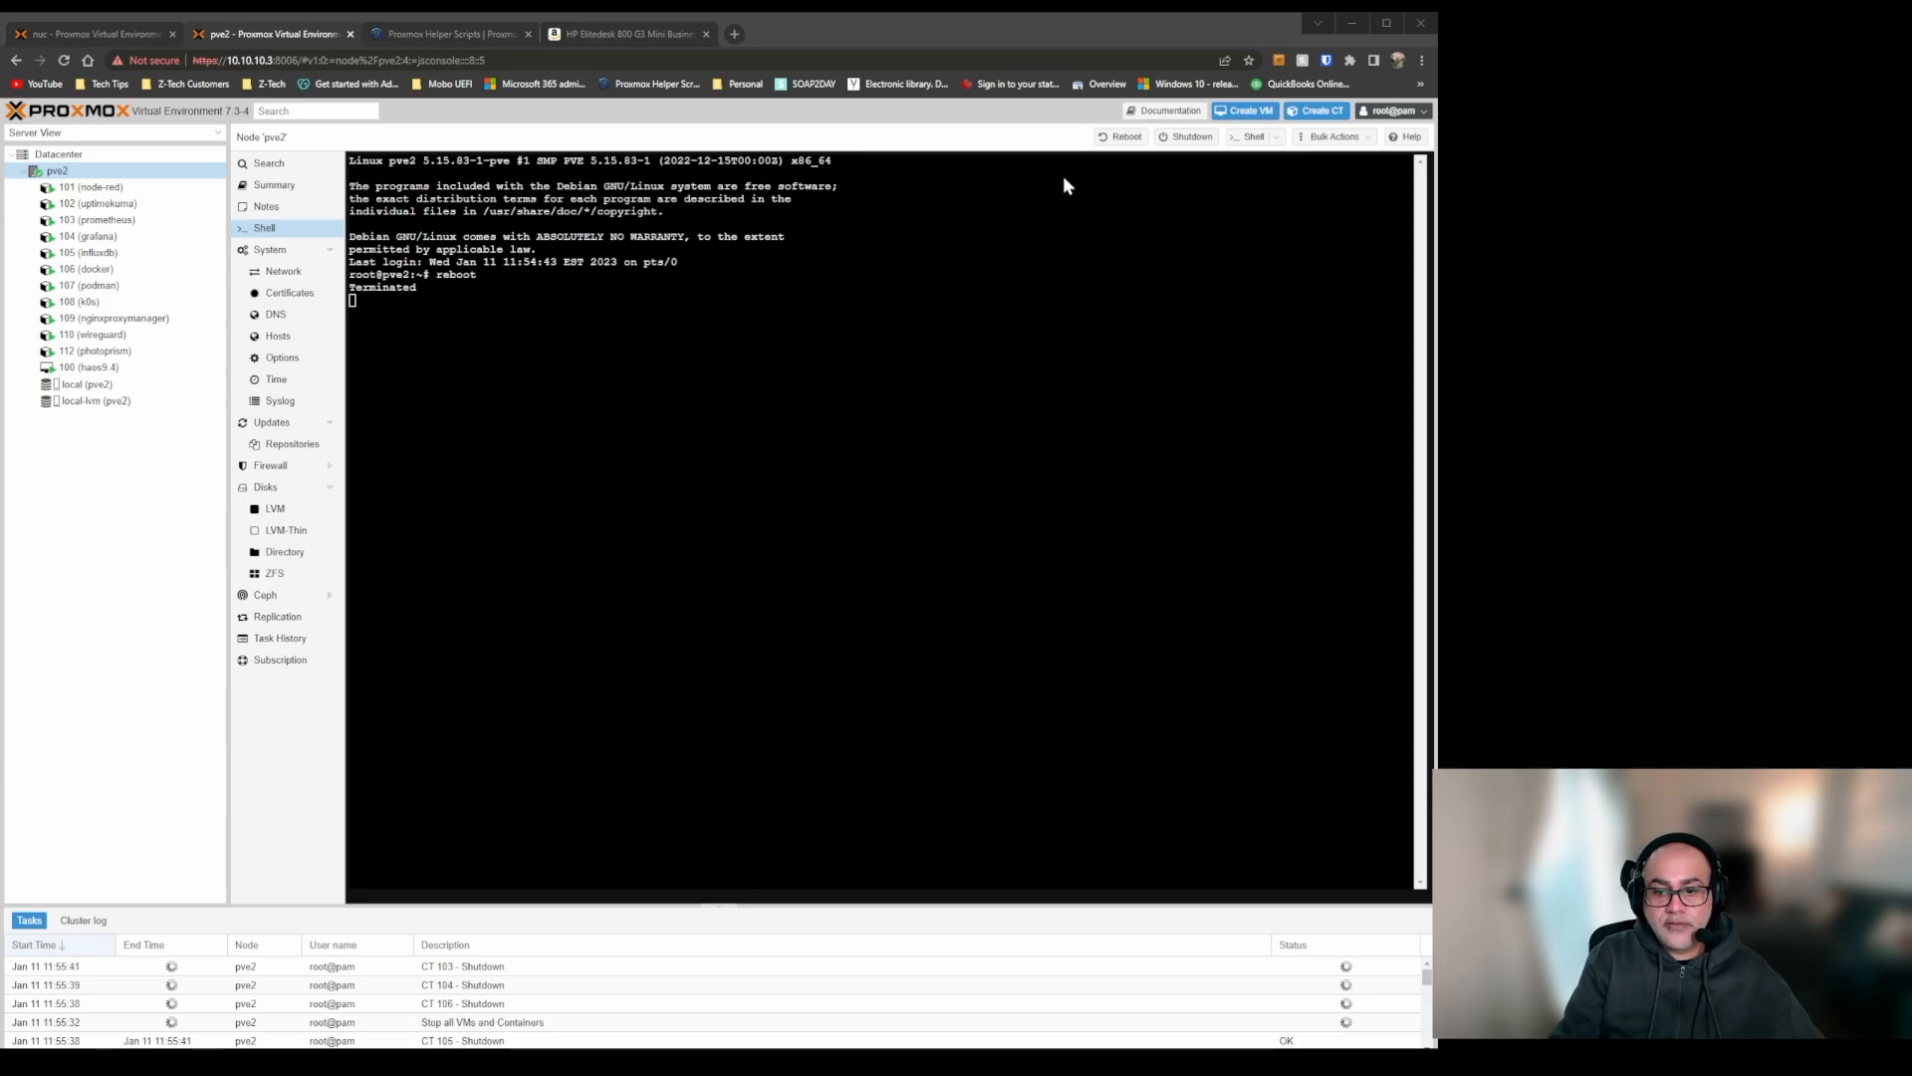
Check VM 100 and the pve2 node during the restart, and reload the Proxmox page to reconnect the node shell.
click(89, 366)
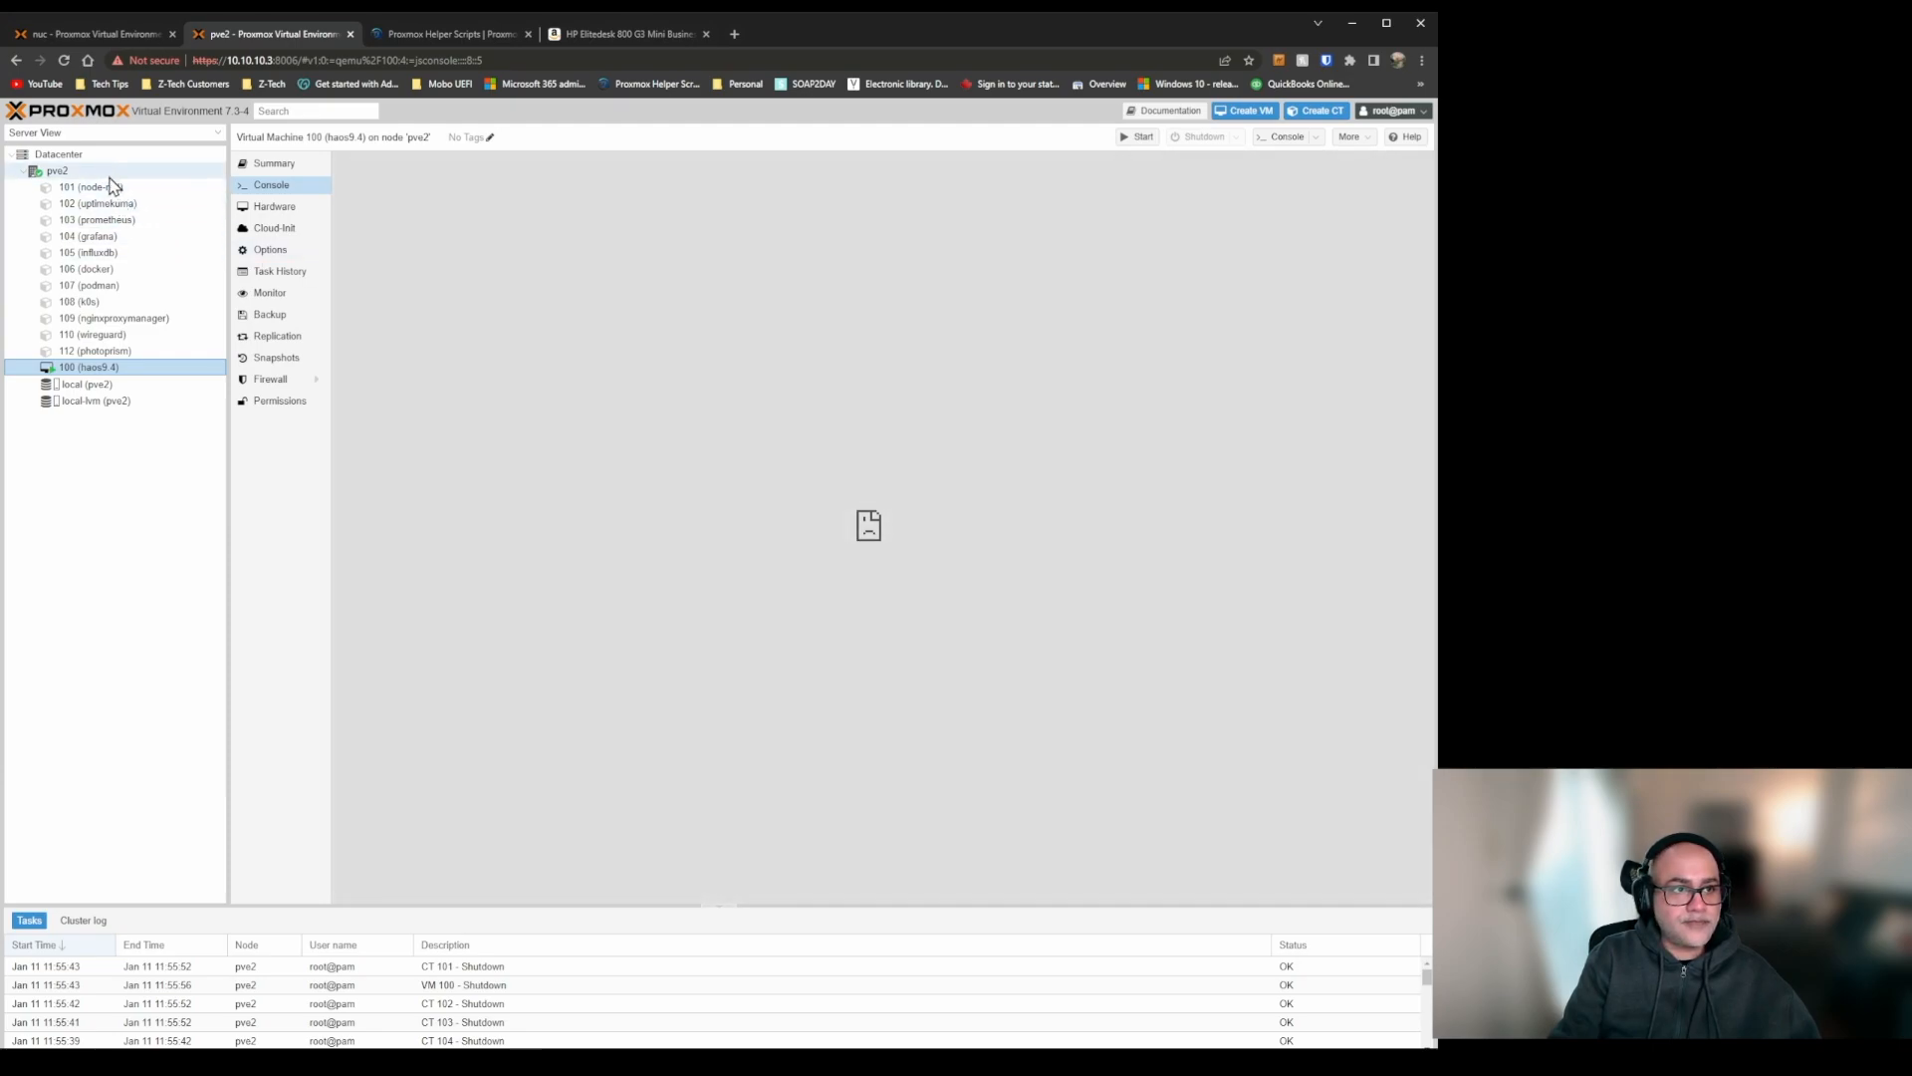
click(104, 169)
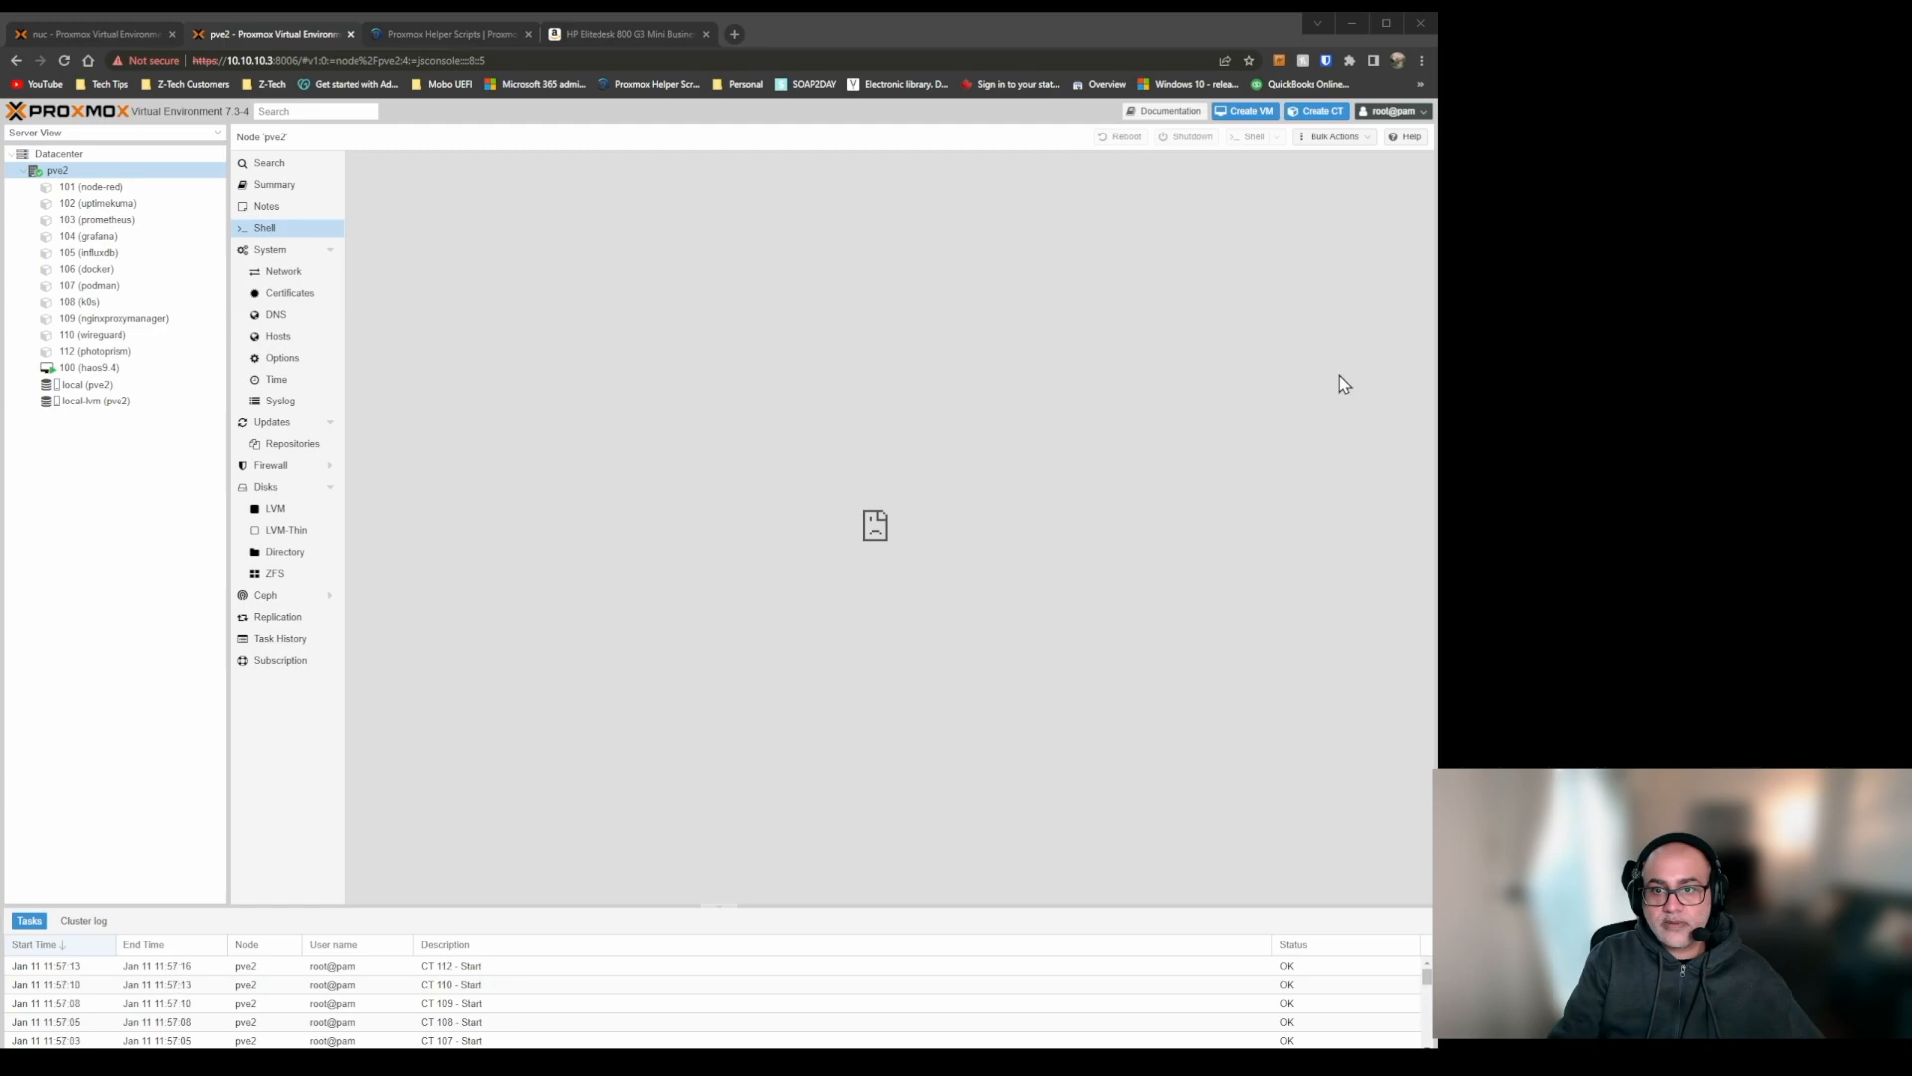
click(63, 60)
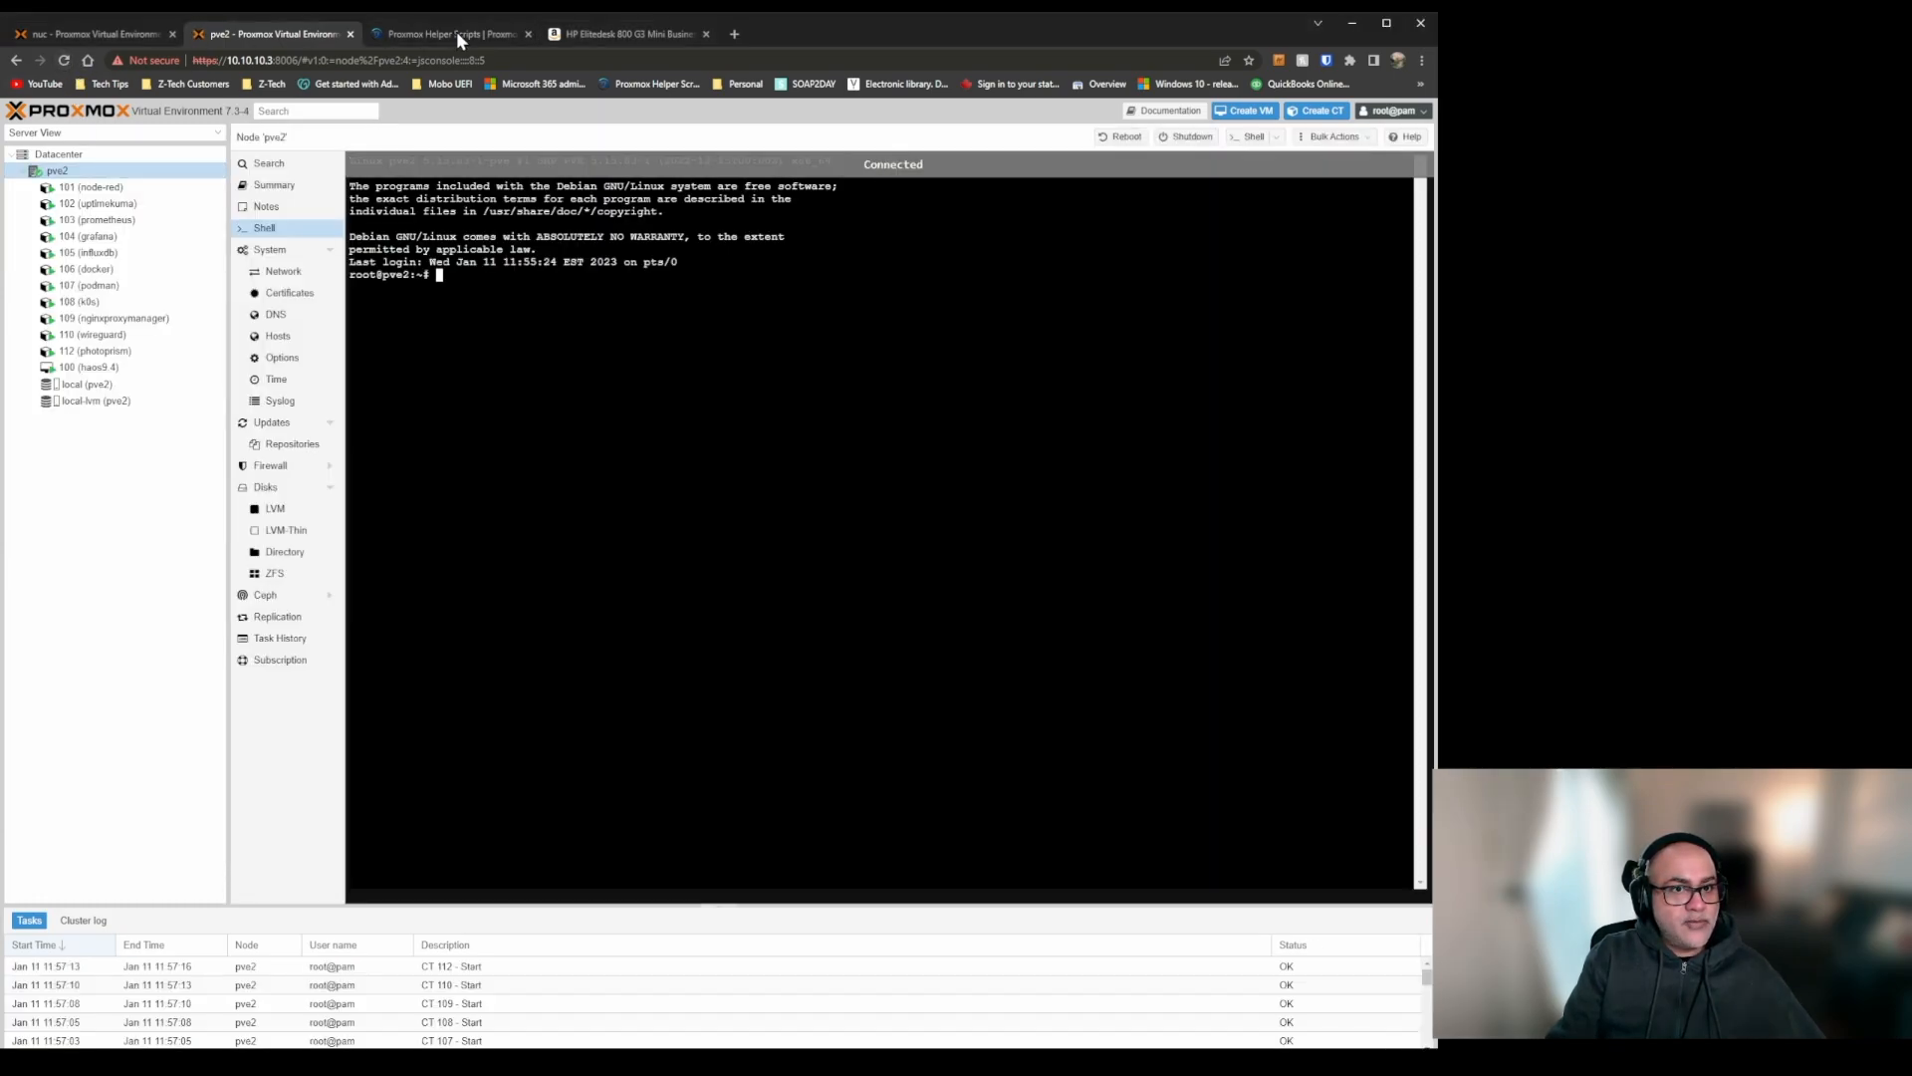
Copy the Pi-hole LXC command from Proxmox Helper Scripts and run it in the pve2 shell to create the container with default settings.
click(456, 32)
click(326, 841)
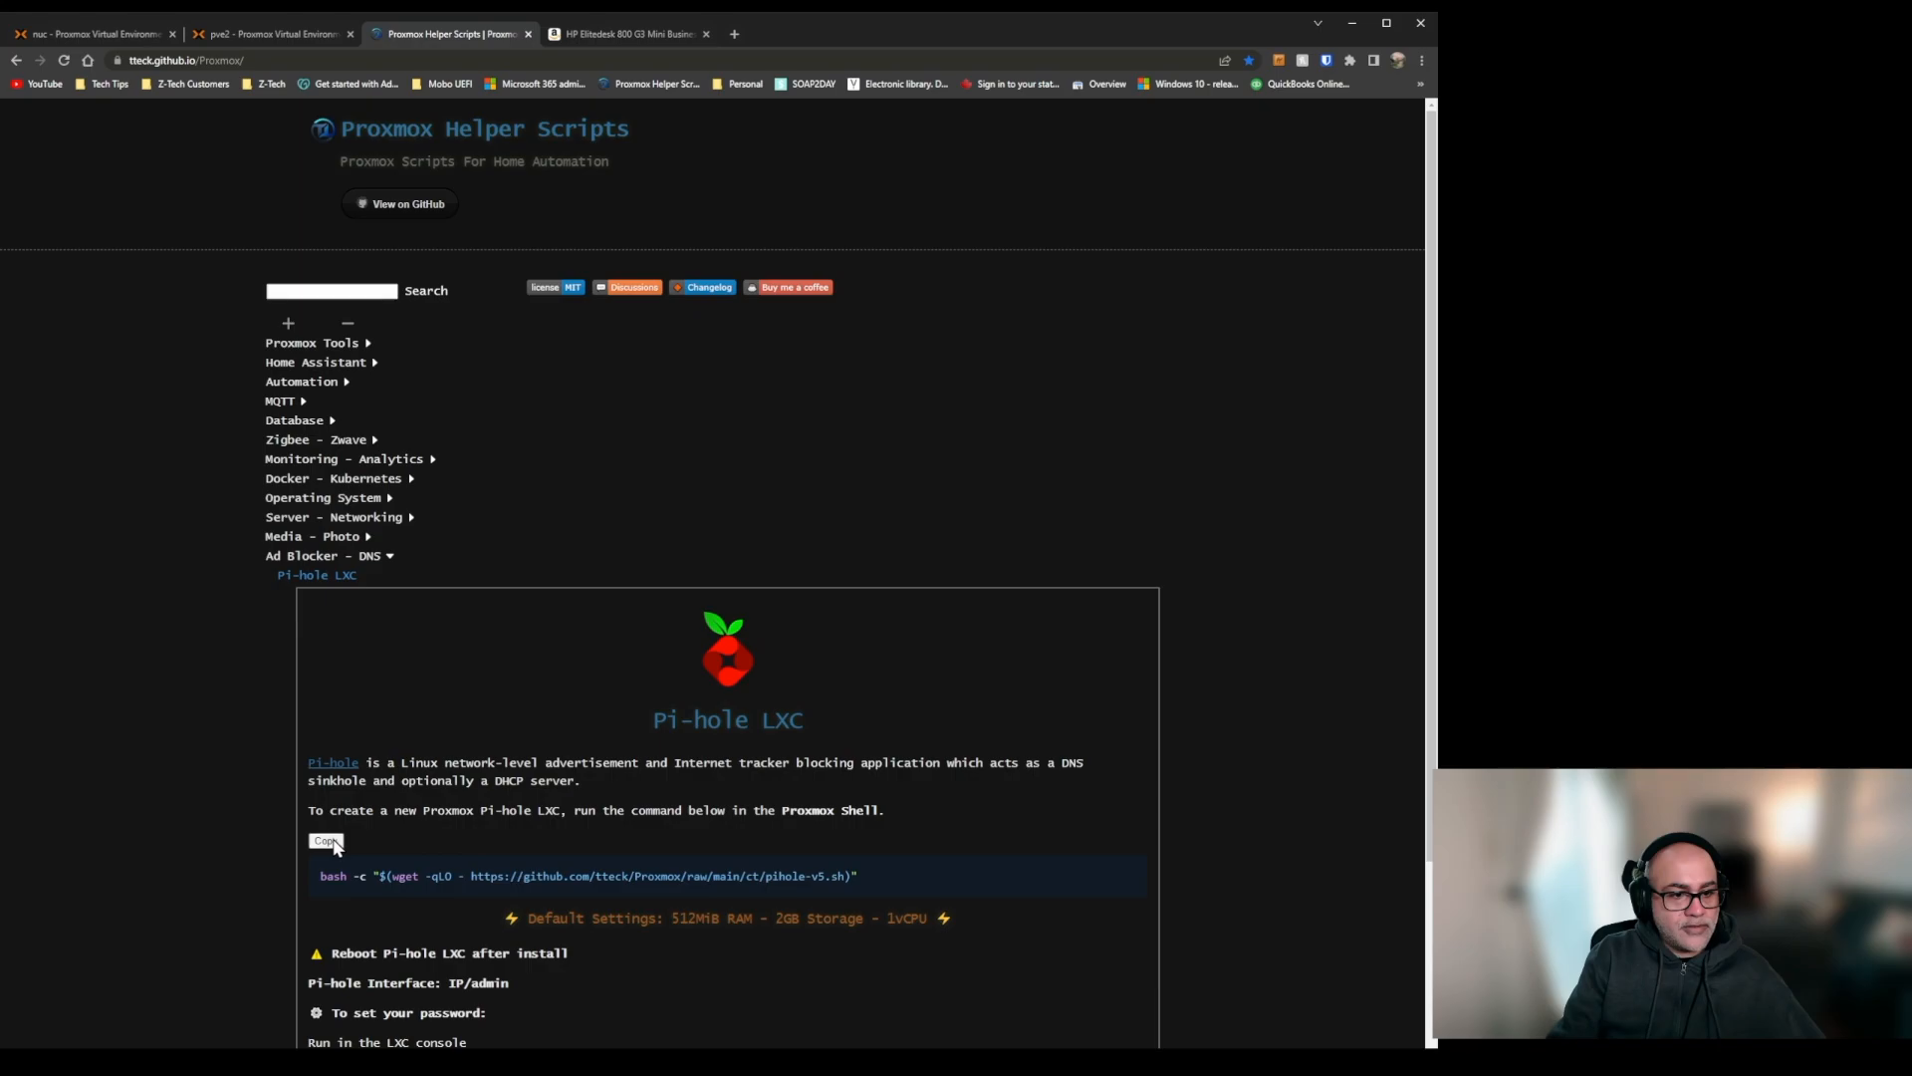
click(272, 33)
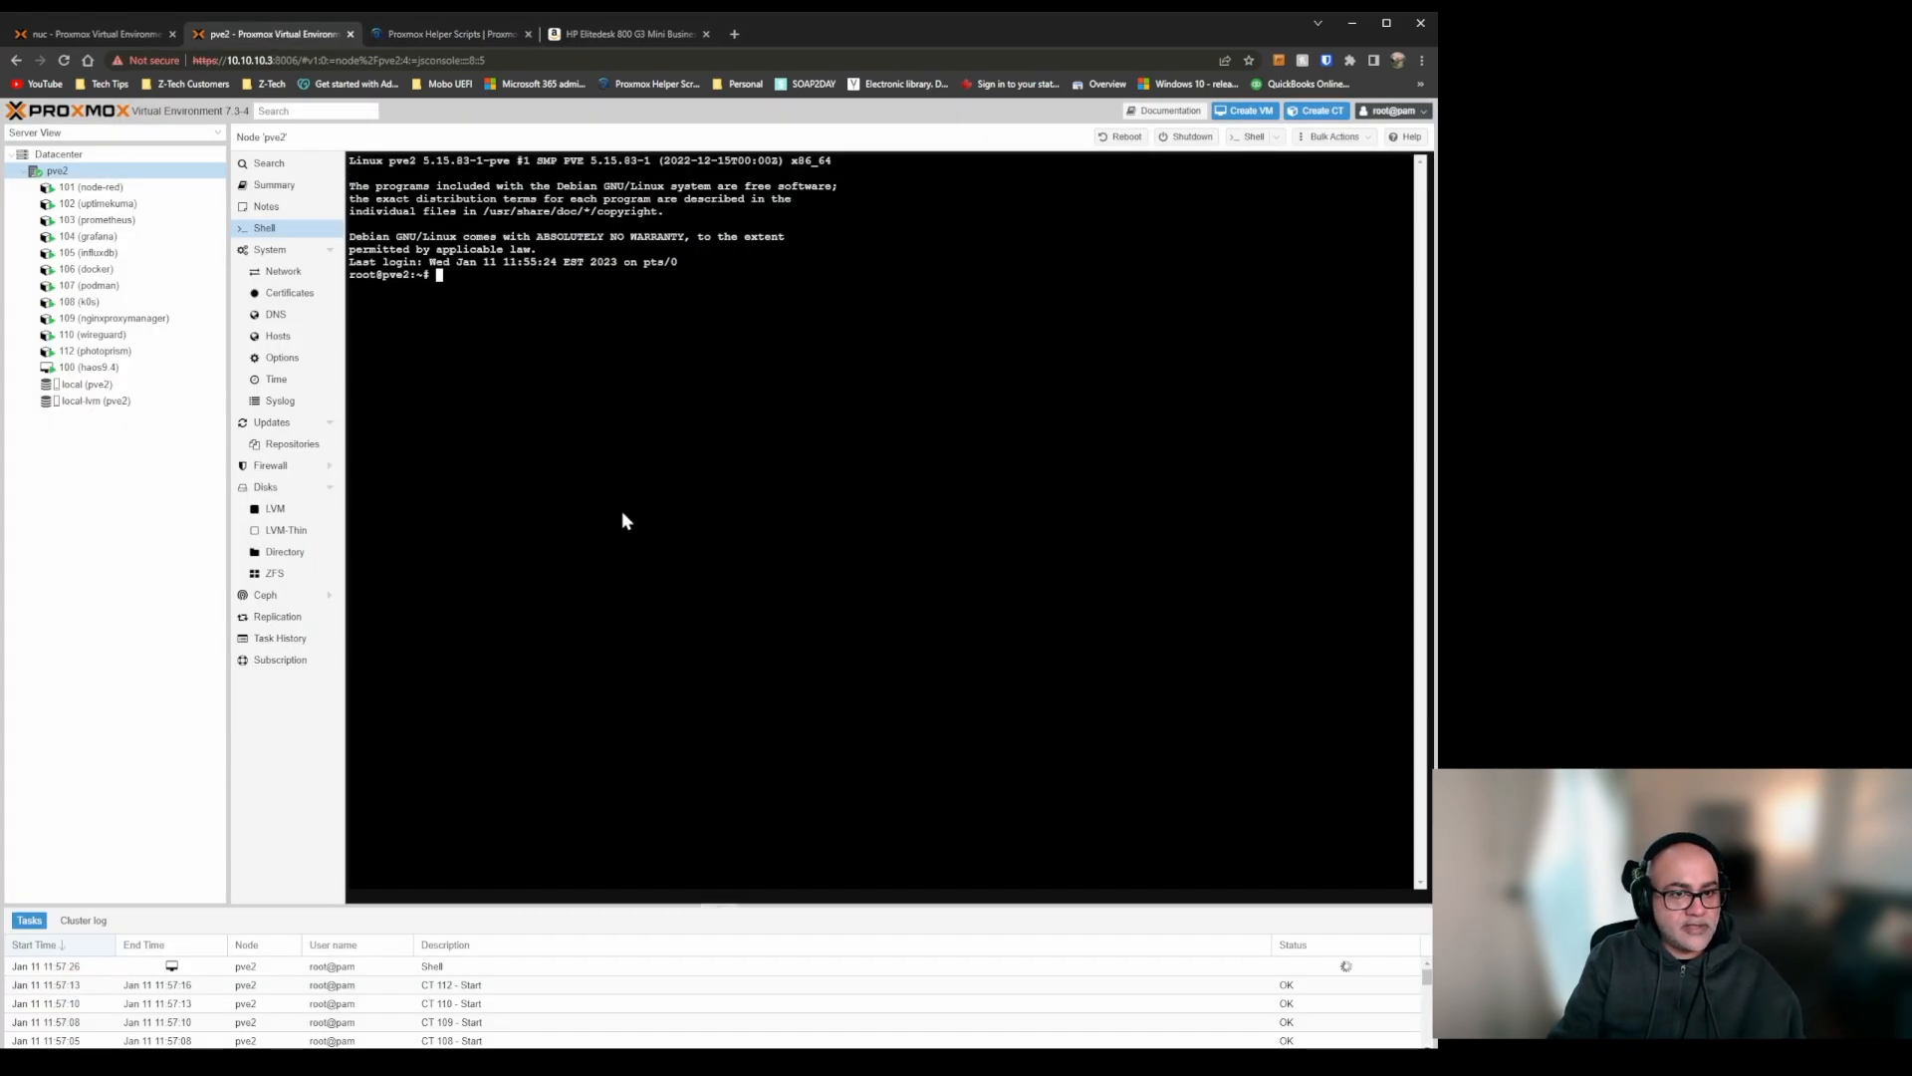
key(ctrl+v)
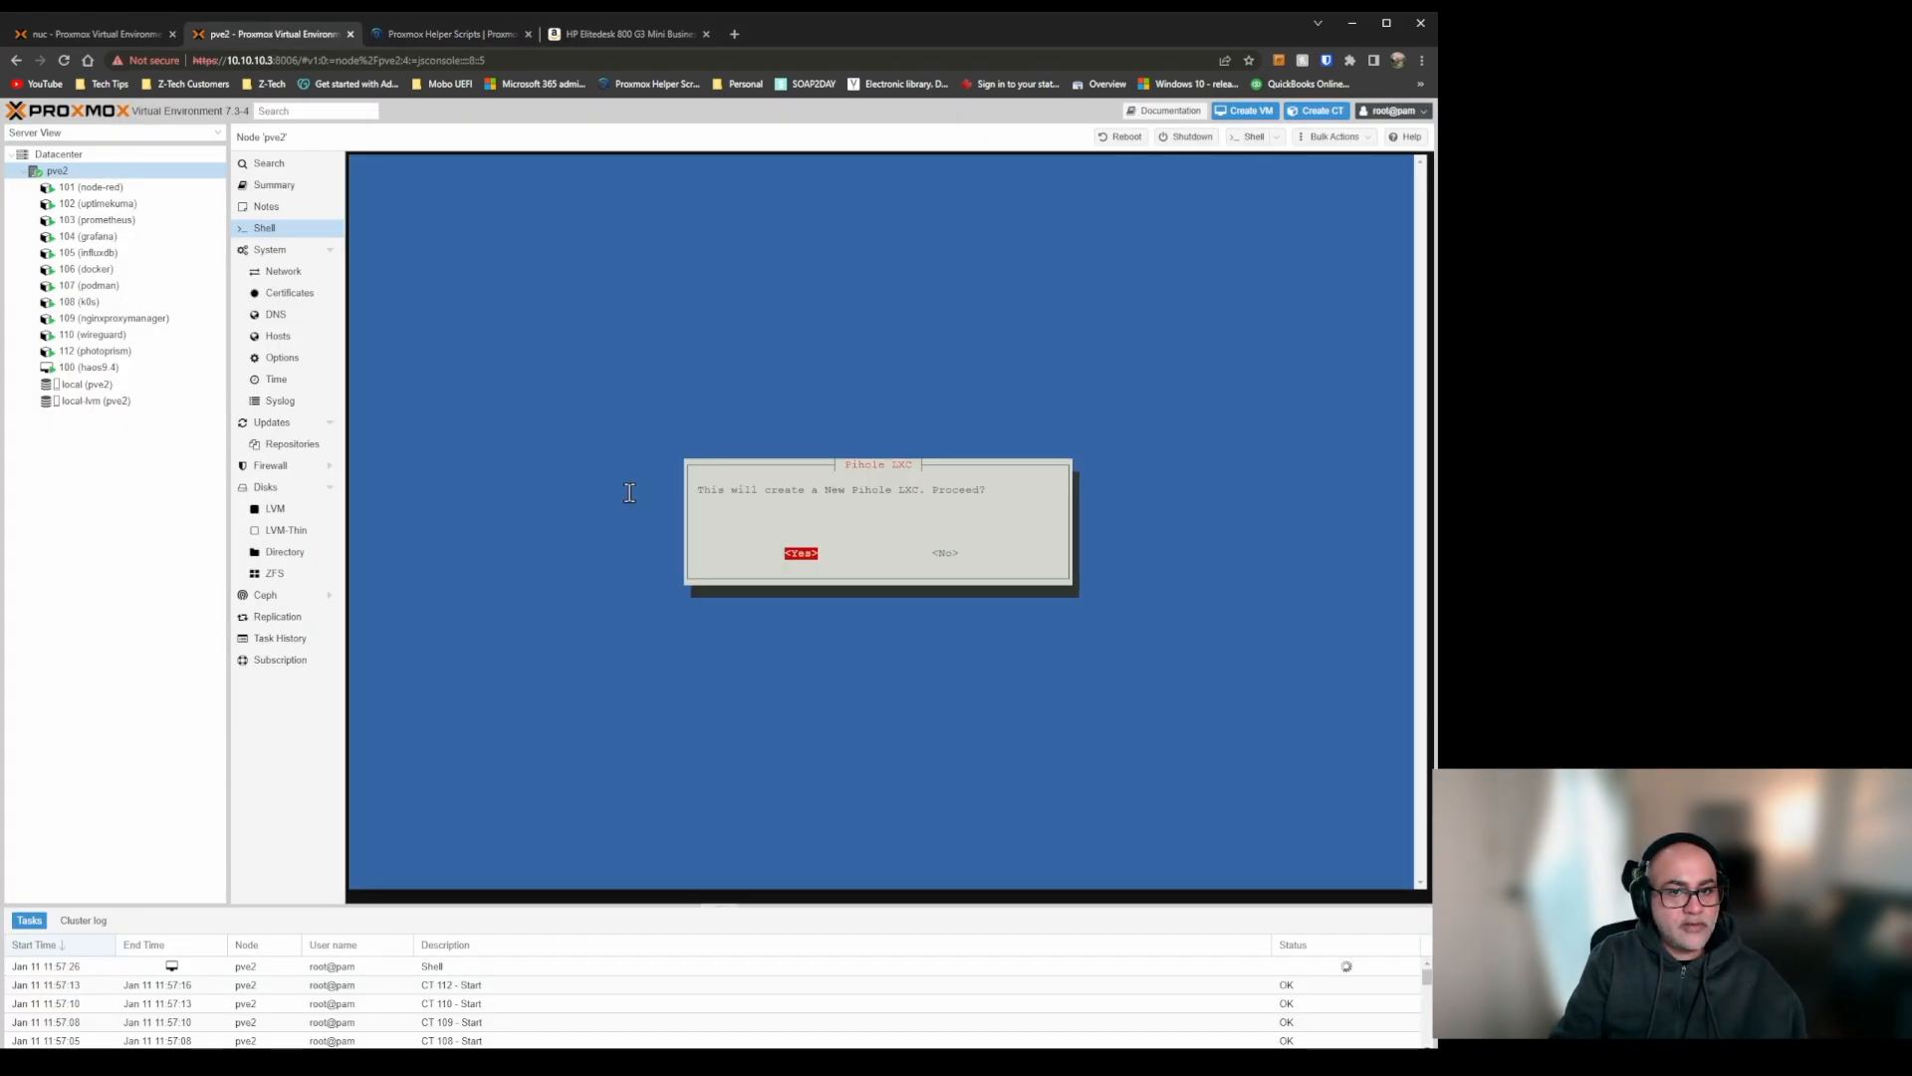
key(Return)
key(Return)
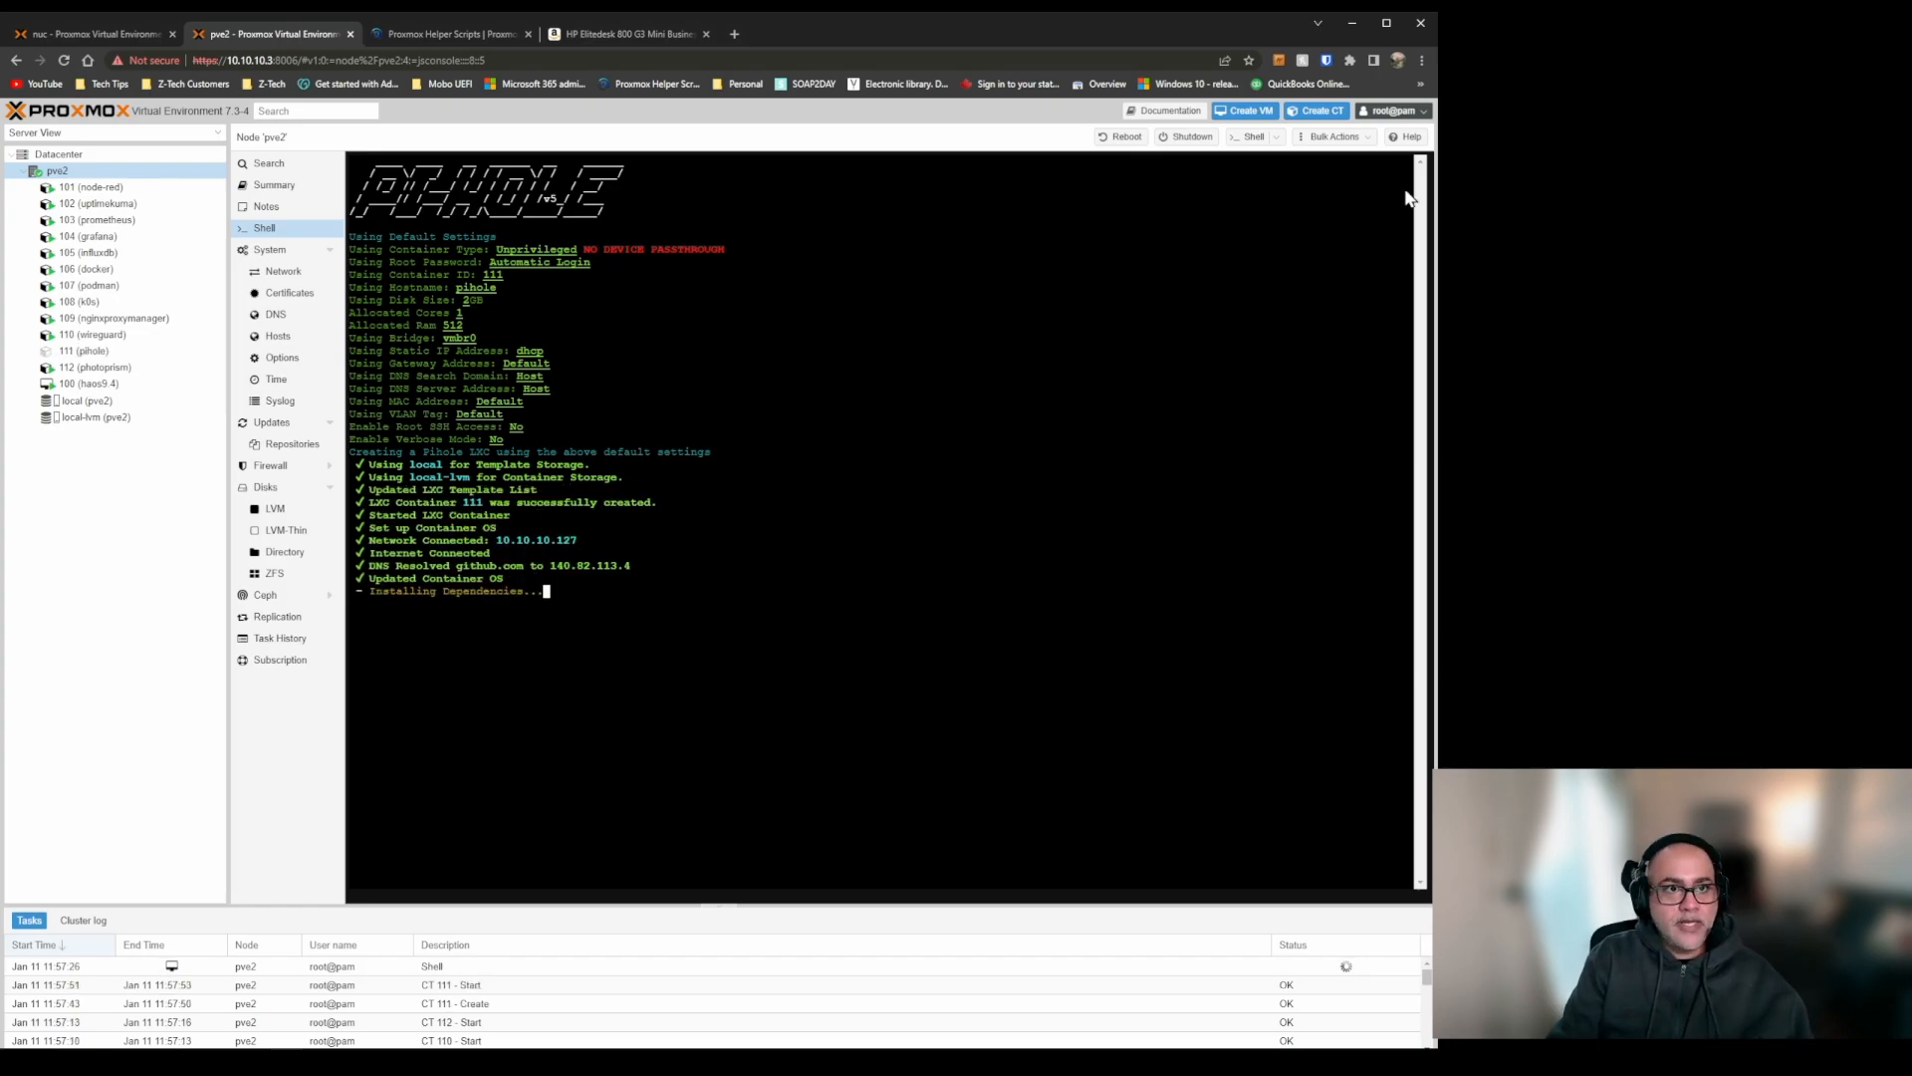
Copy the AdGuard Home LXC command from Proxmox Helper Scripts and run it in the pve2 shell to create the container with default settings.
click(422, 35)
click(326, 574)
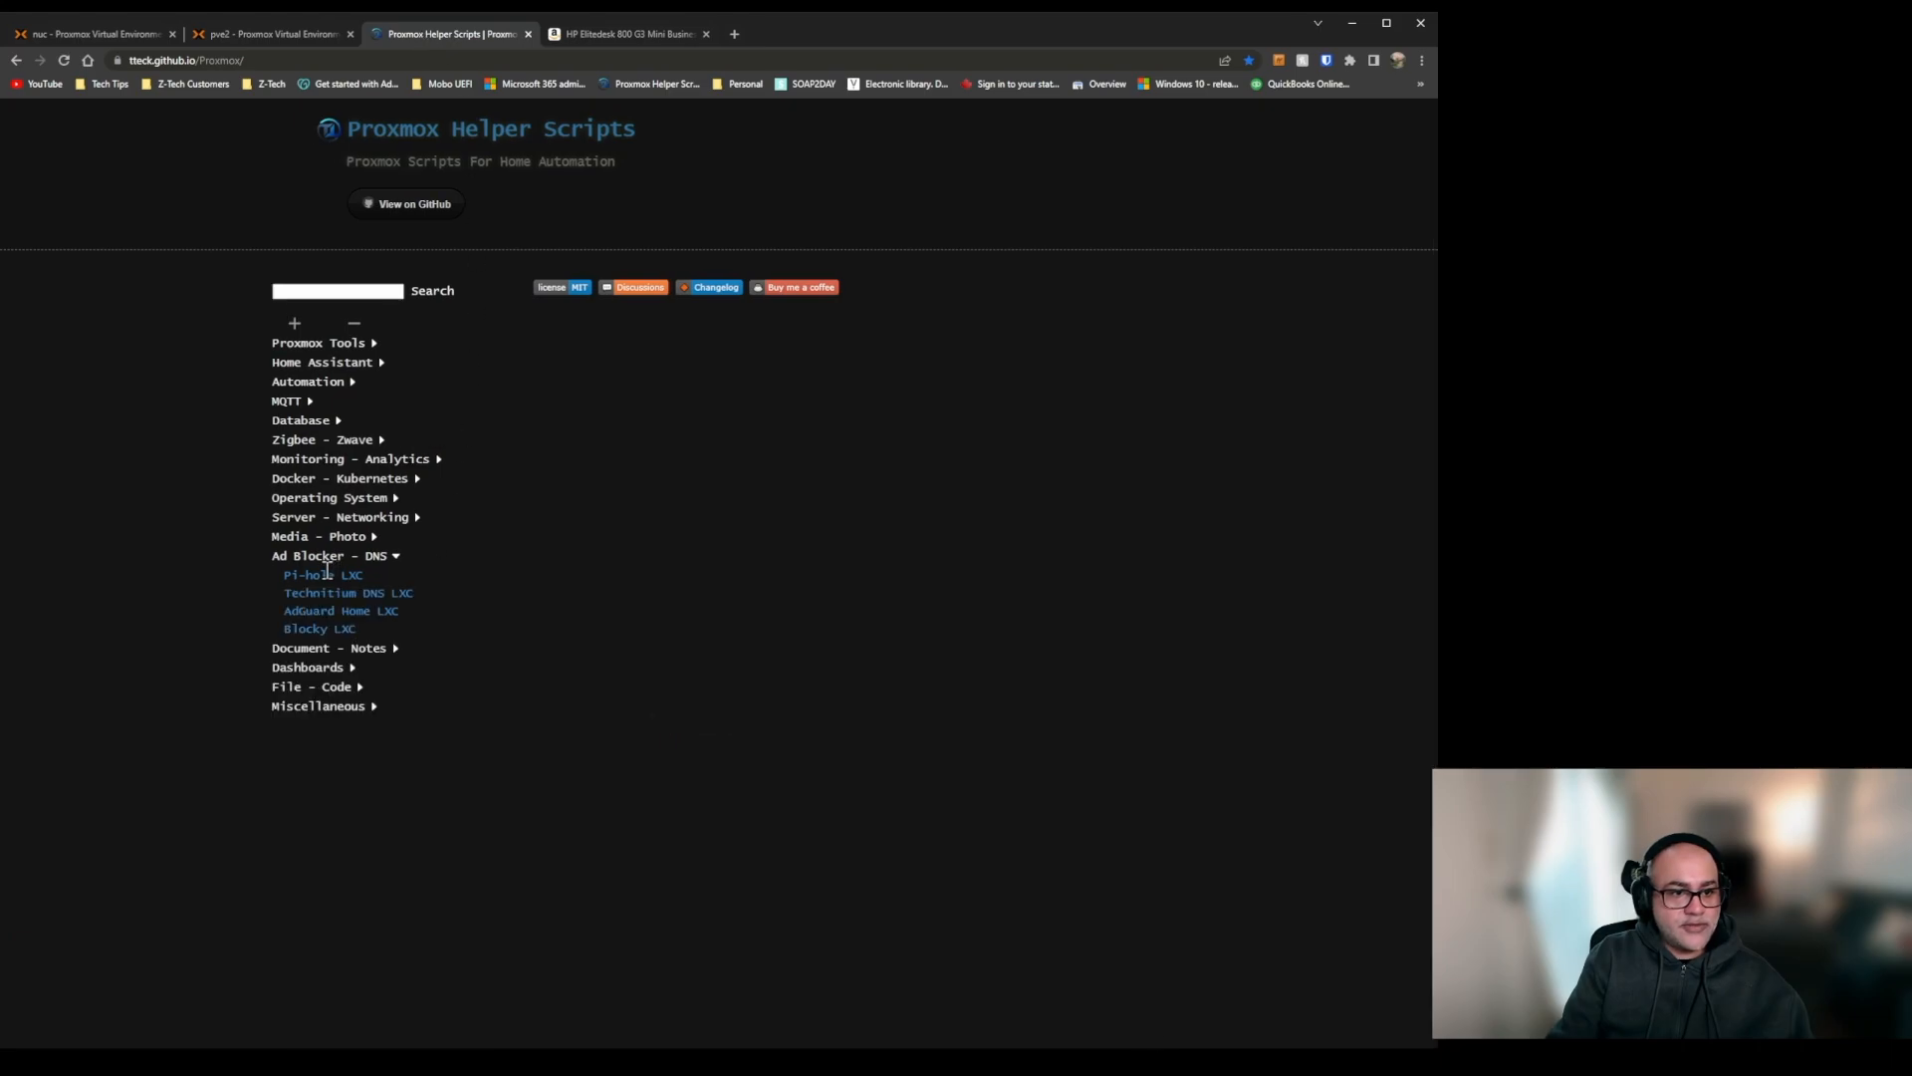
click(346, 611)
click(326, 846)
click(257, 33)
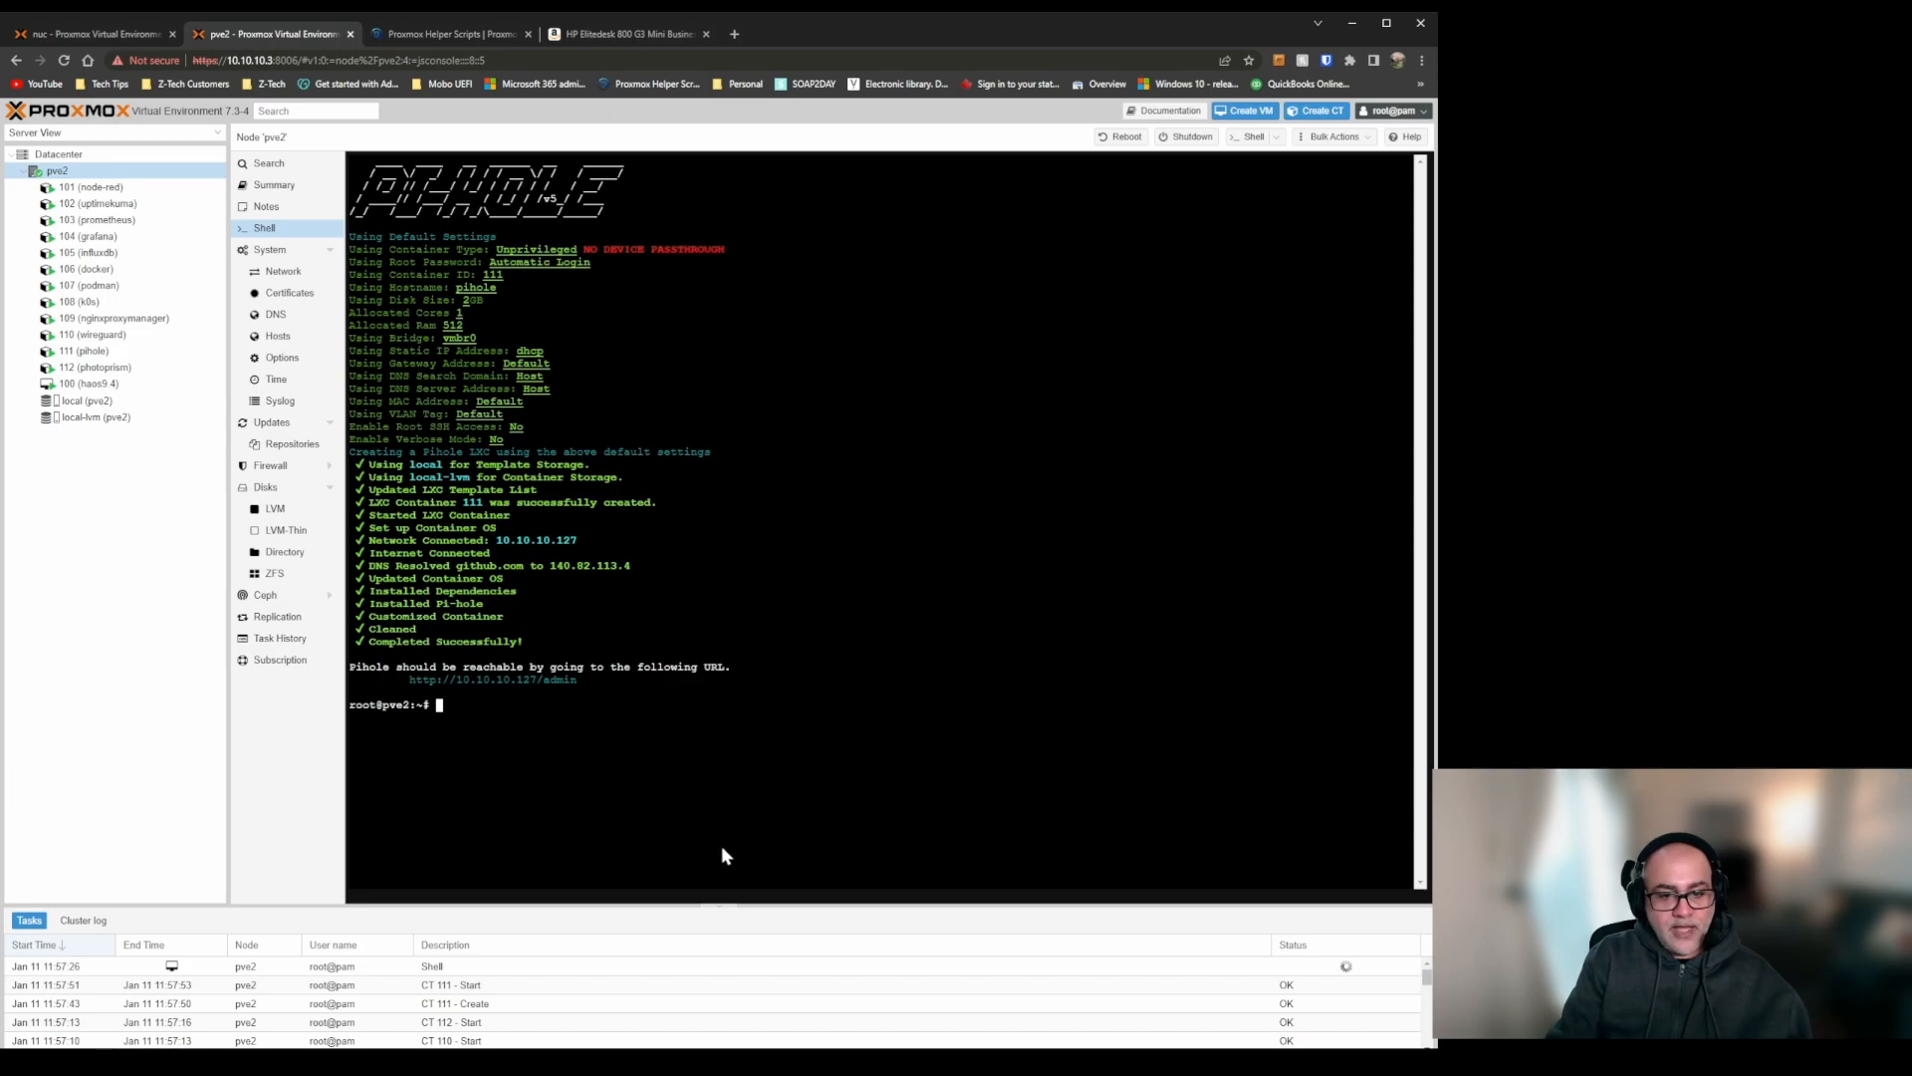
key(ctrl+v)
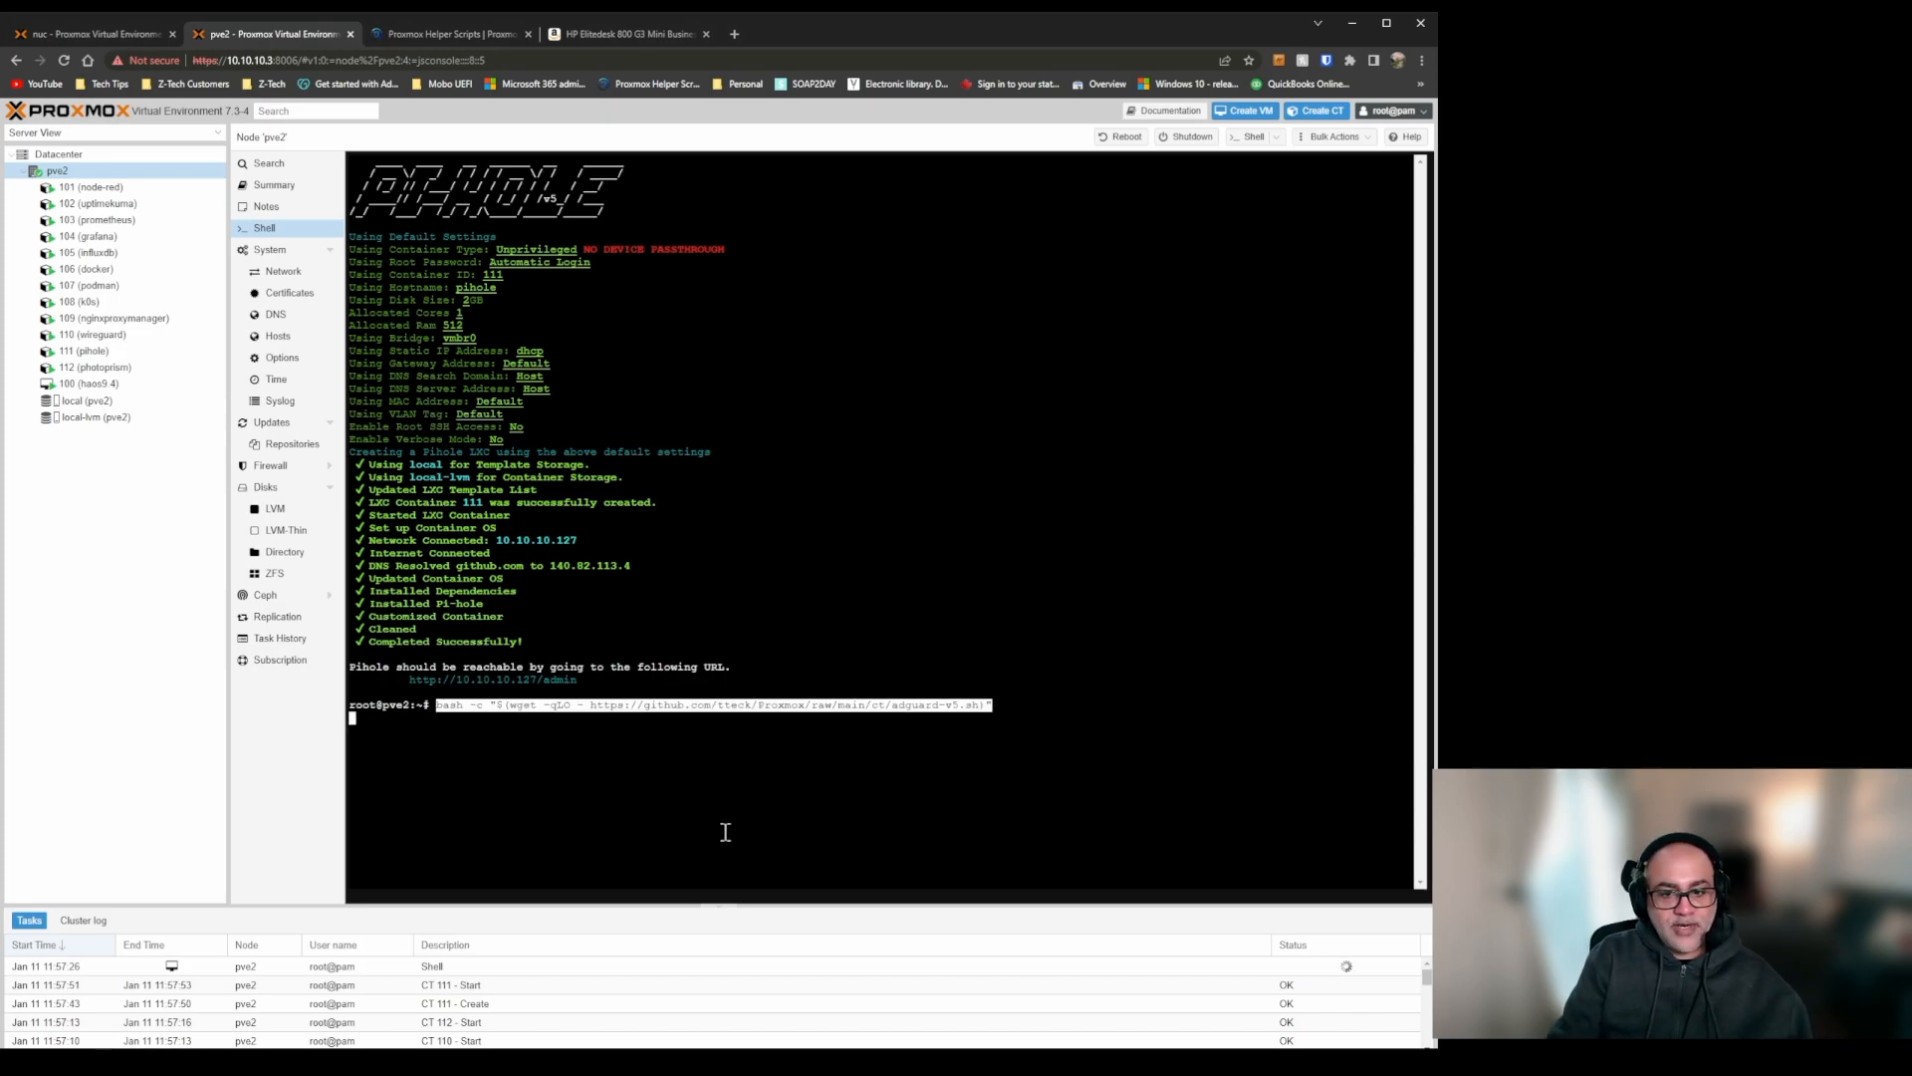
key(Return)
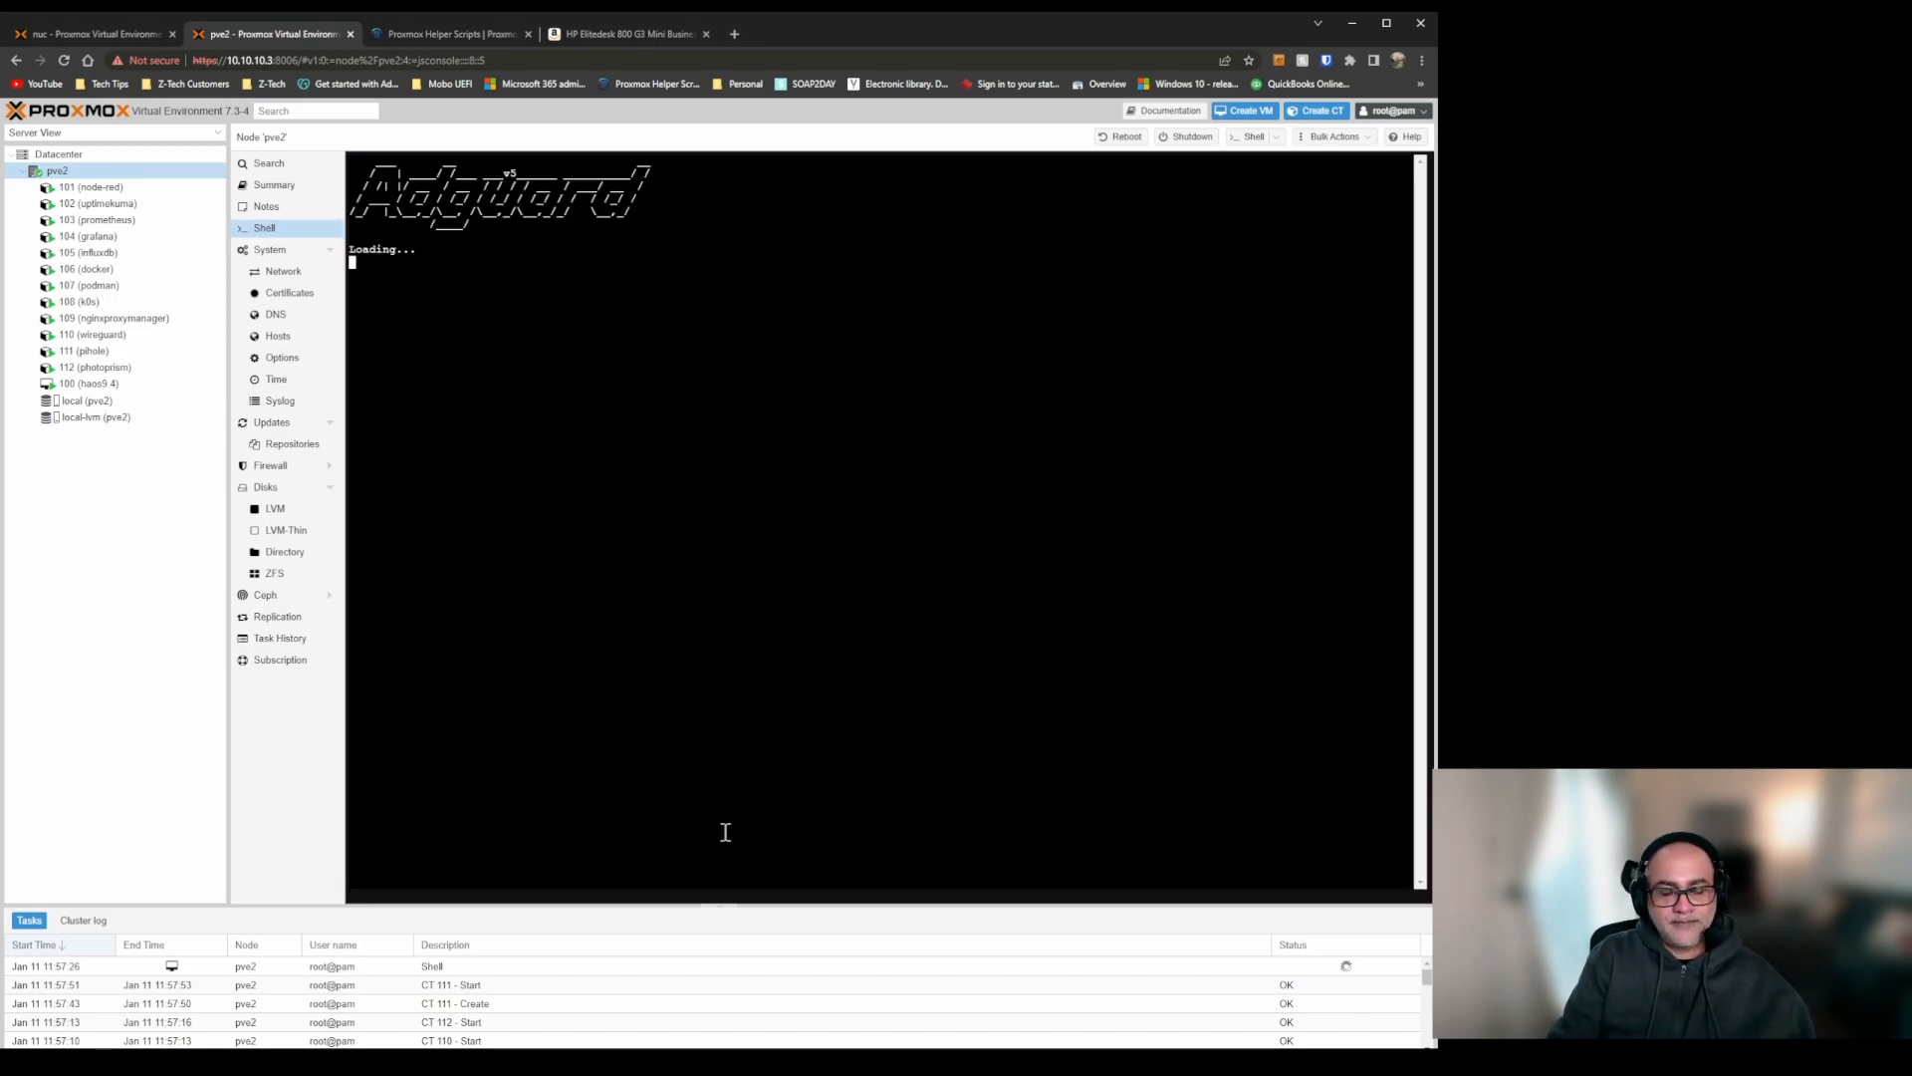
key(Return)
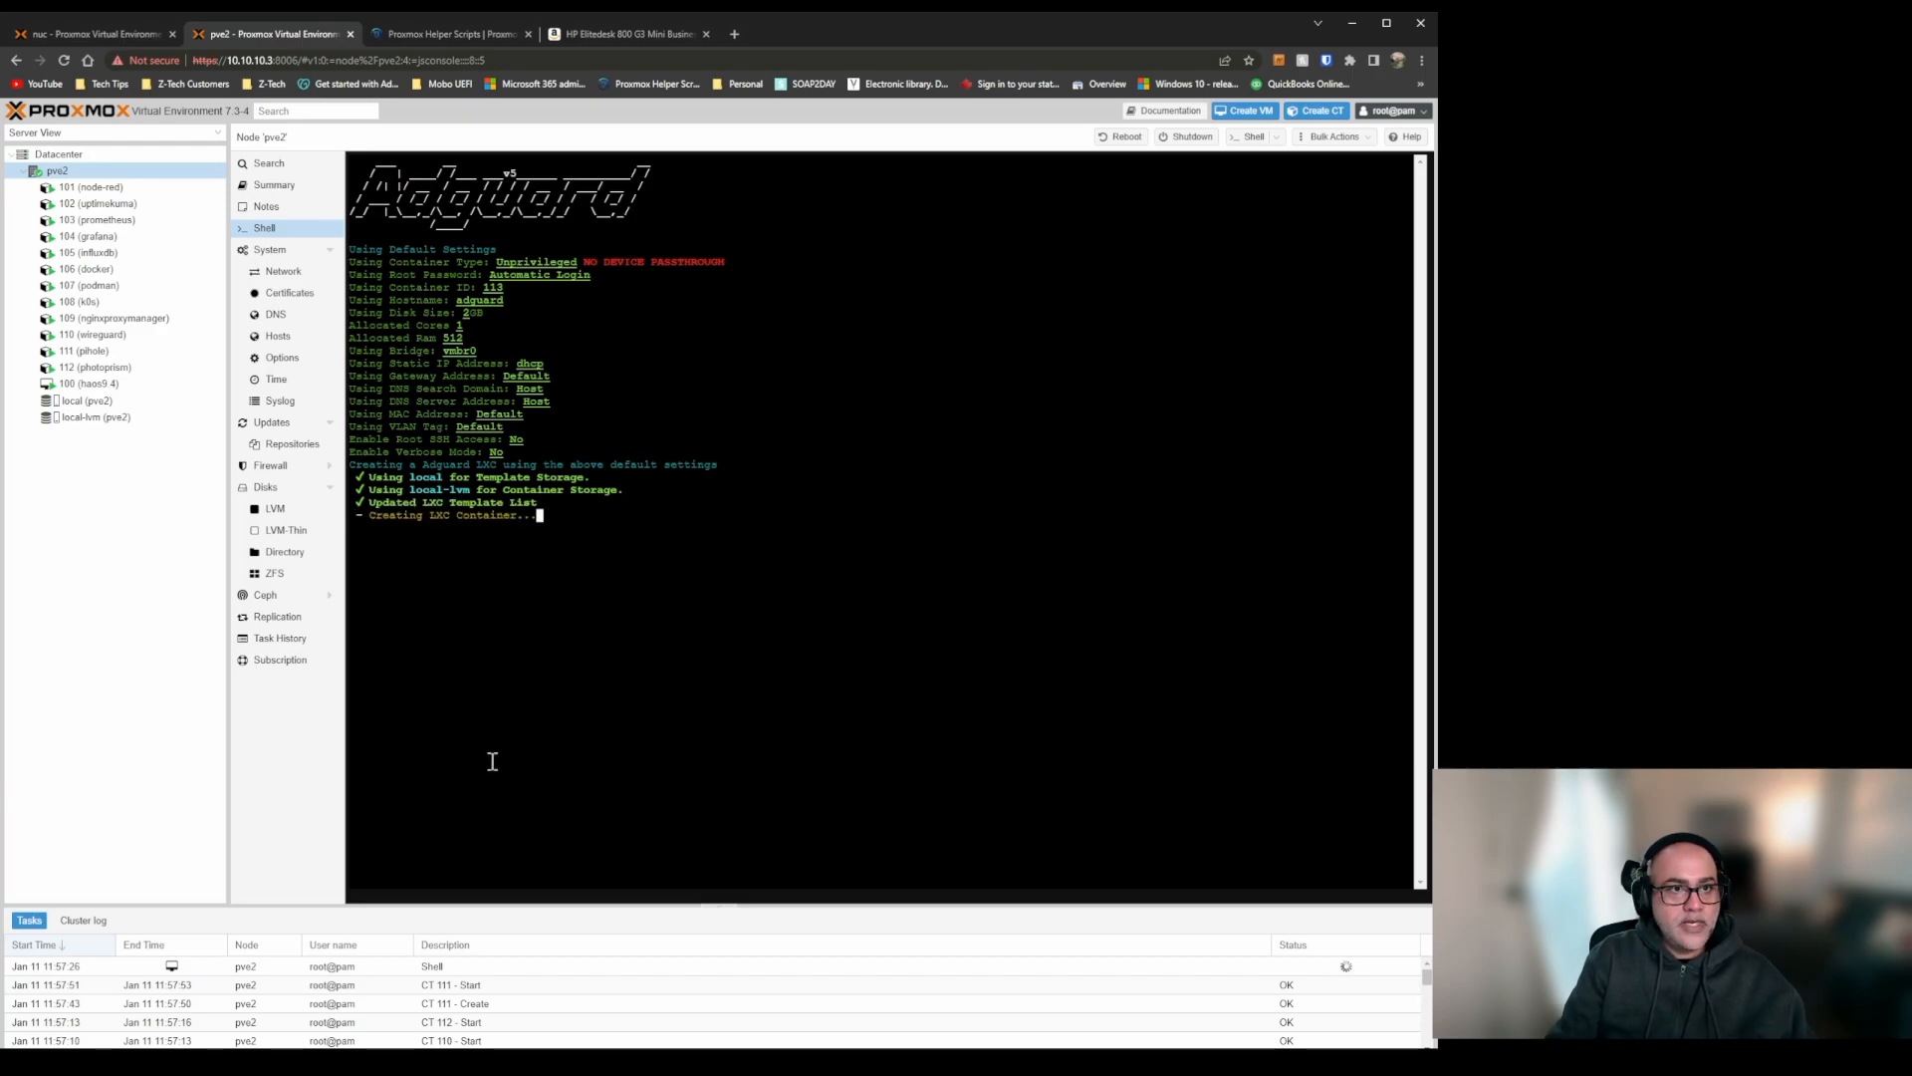
Return to Proxmox Helper Scripts, collapse the Ad Blocker - DNS category and expand the Document - Notes category.
click(482, 30)
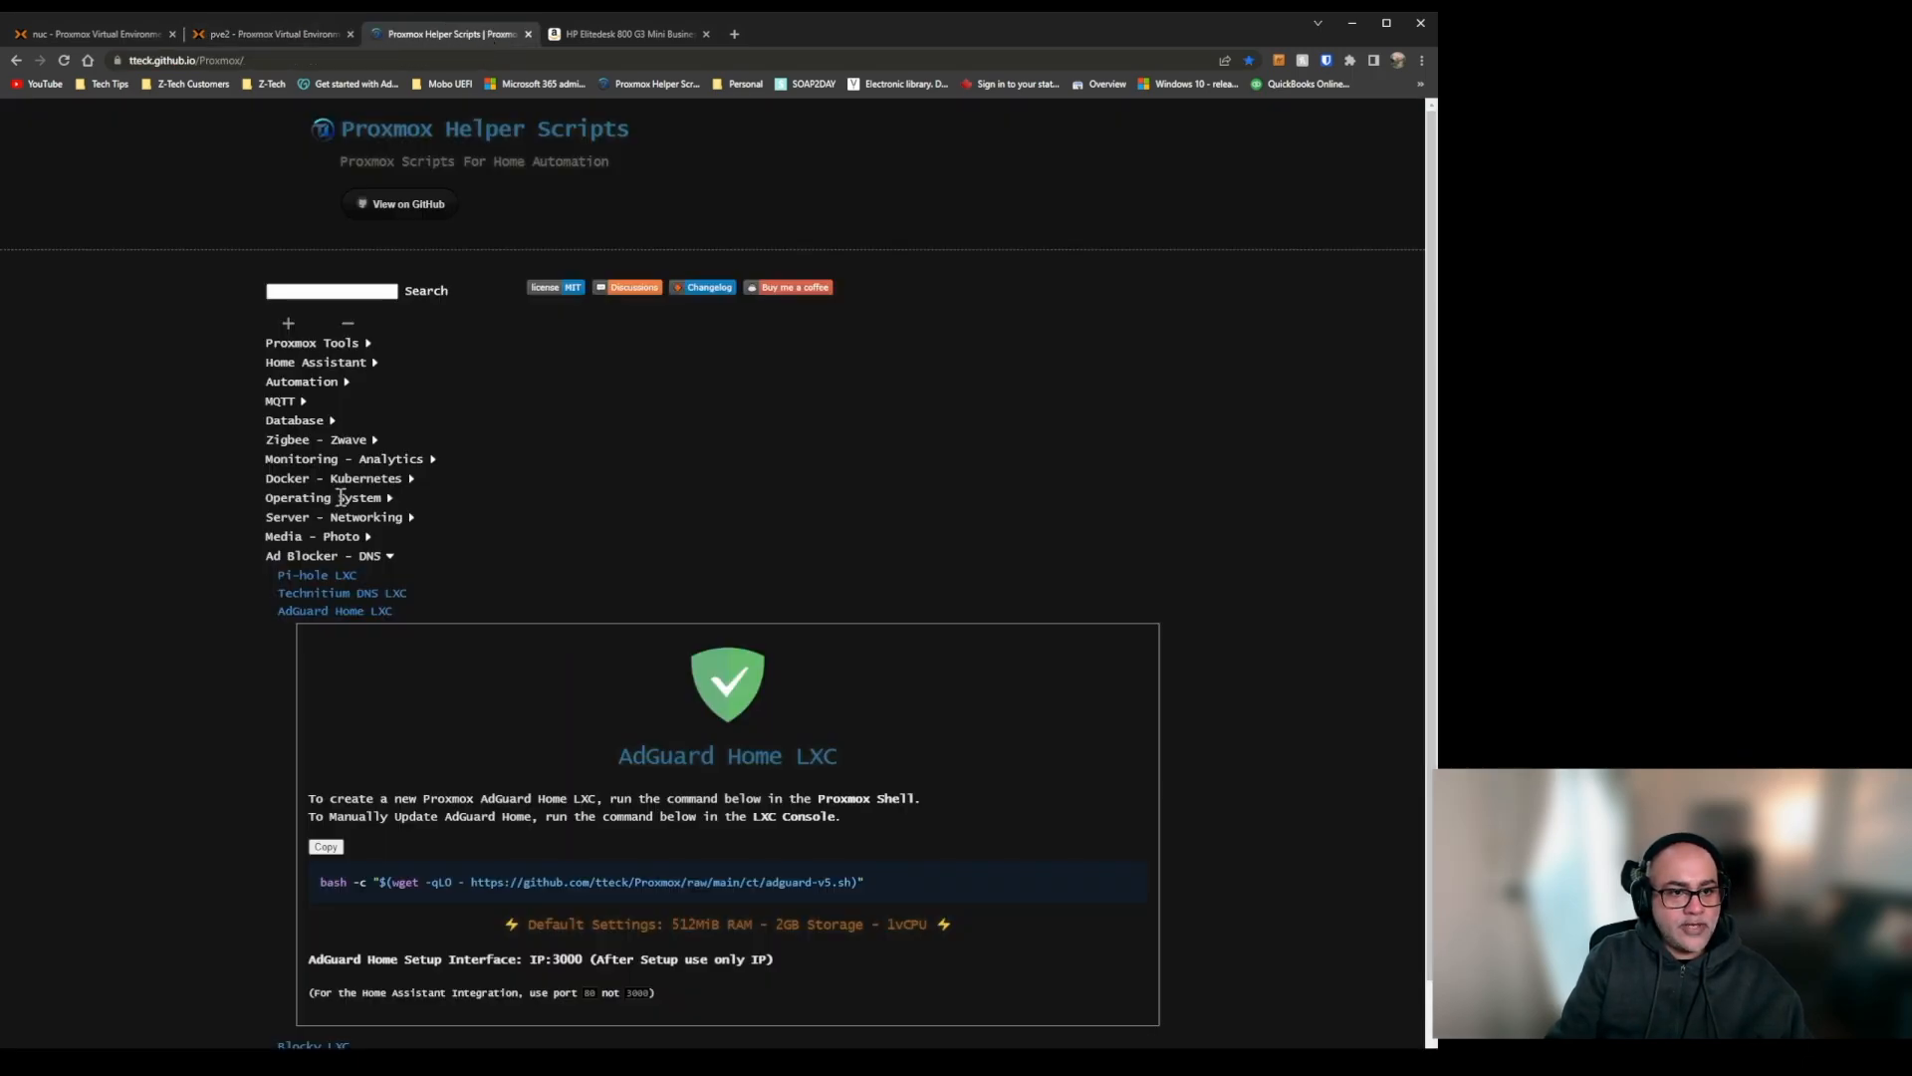
click(339, 559)
click(338, 577)
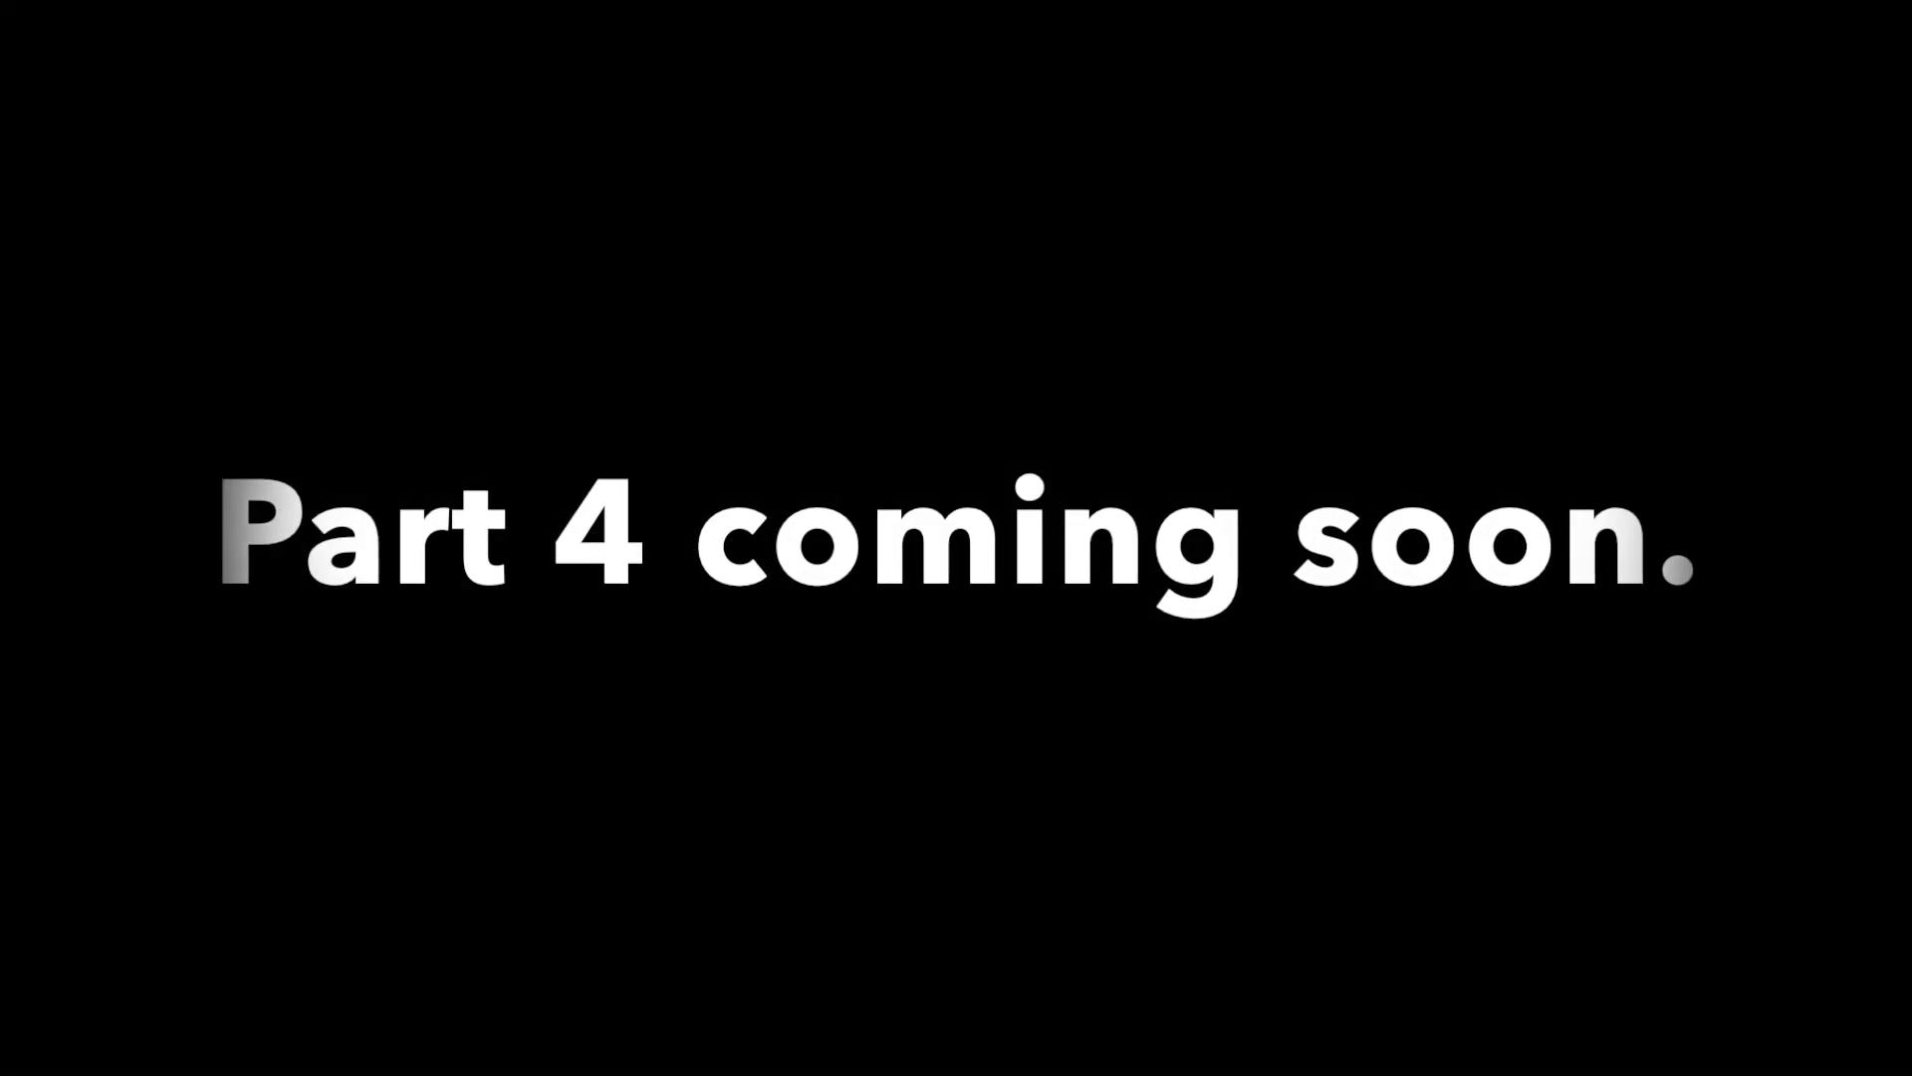